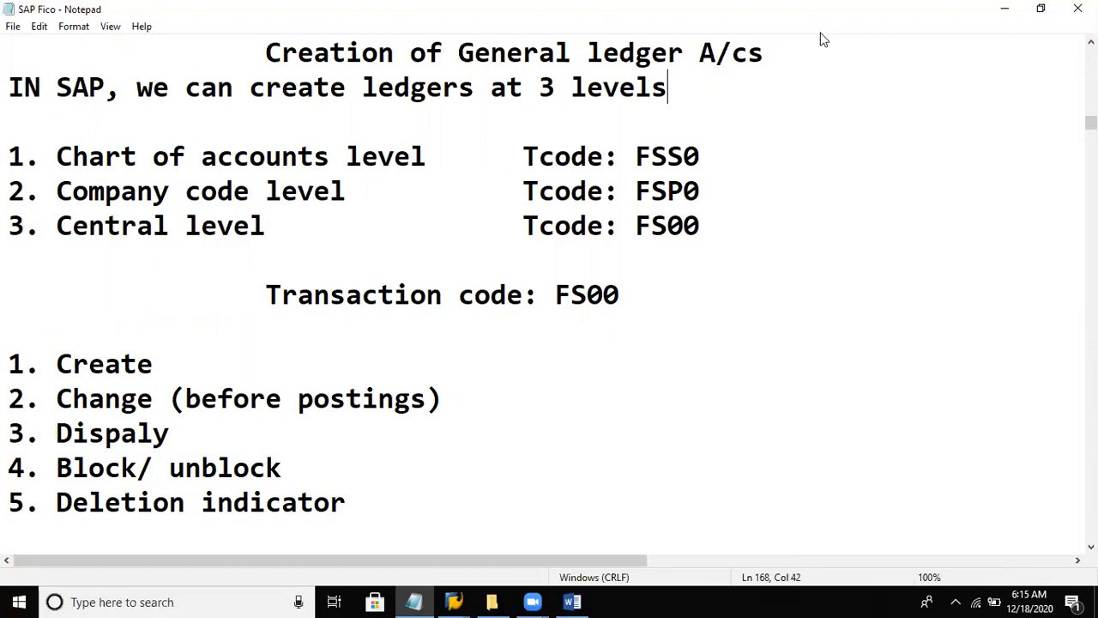
- Insert blank lines below the heading "Creation of General ledger A/cs" and start a new line there with "Examples:"
click(787, 54)
key(Return)
key(Return)
key(Return)
key(Up)
key(Up)
text(Ex)
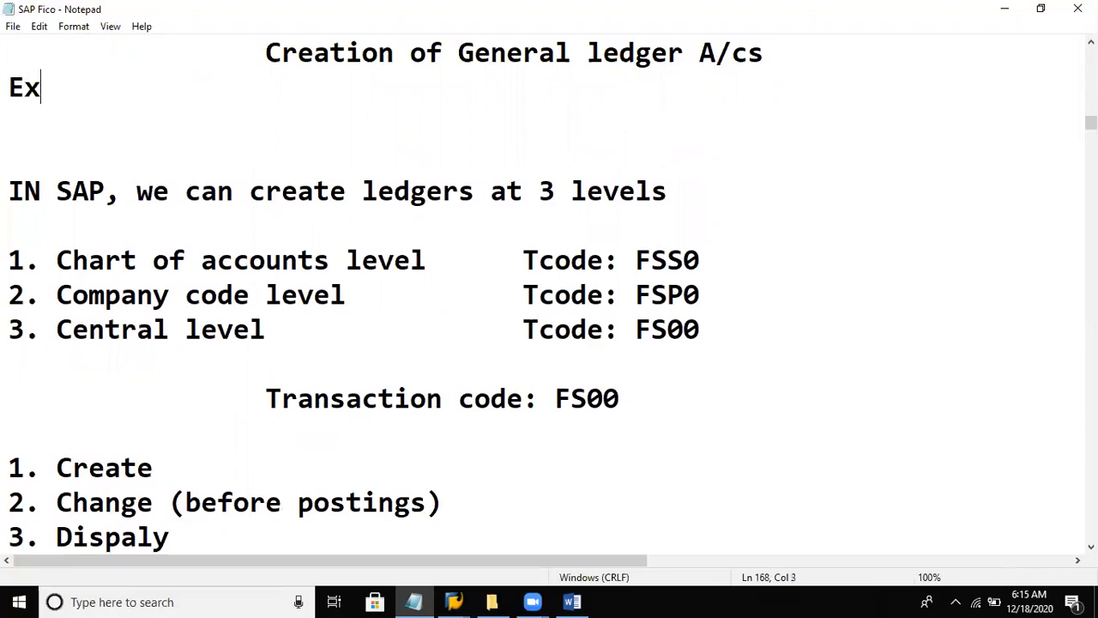
text(ample)
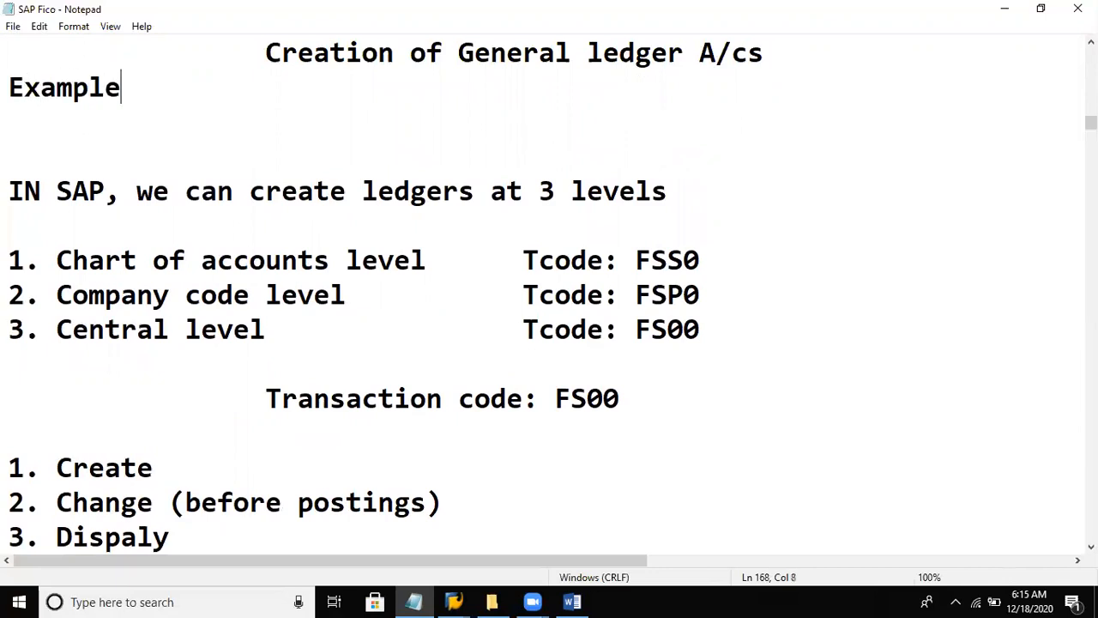
text(s: SALESA)
- Add "Sales A/c" as the first ledger example after "Examples:"
key(BackSpace)
key(BackSpace)
key(BackSpace)
key(BackSpace)
key(BackSpace)
text(ales A/c)
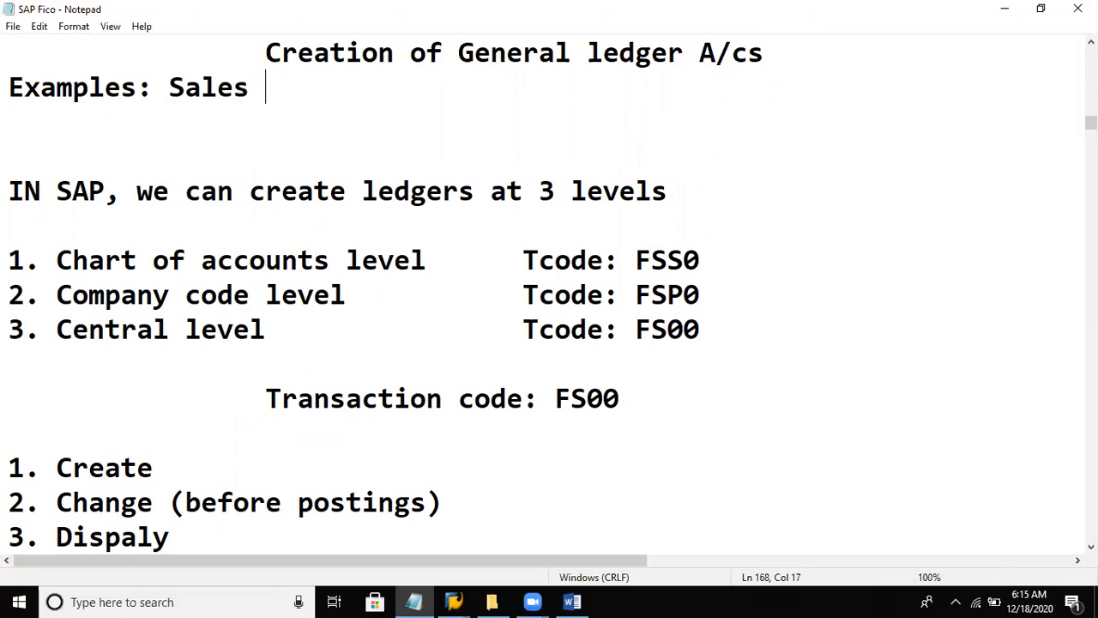
text(.)
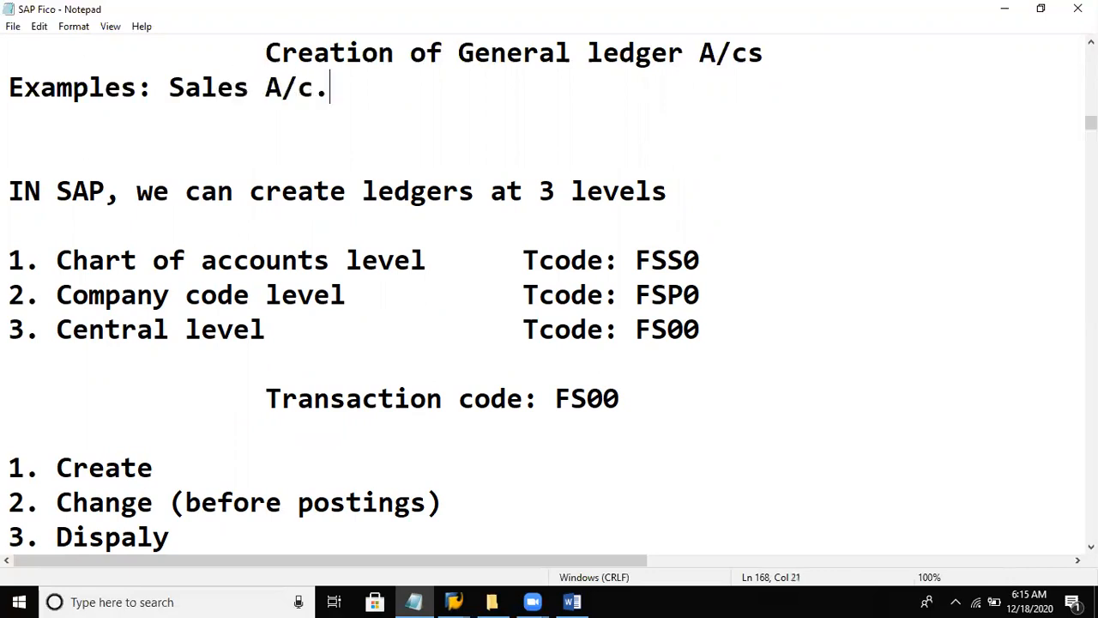
key(BackSpace)
key(BackSpace)
- Add "purchases A/c," as the second example, separated by a comma, and start a new line below it
text(, purchases )
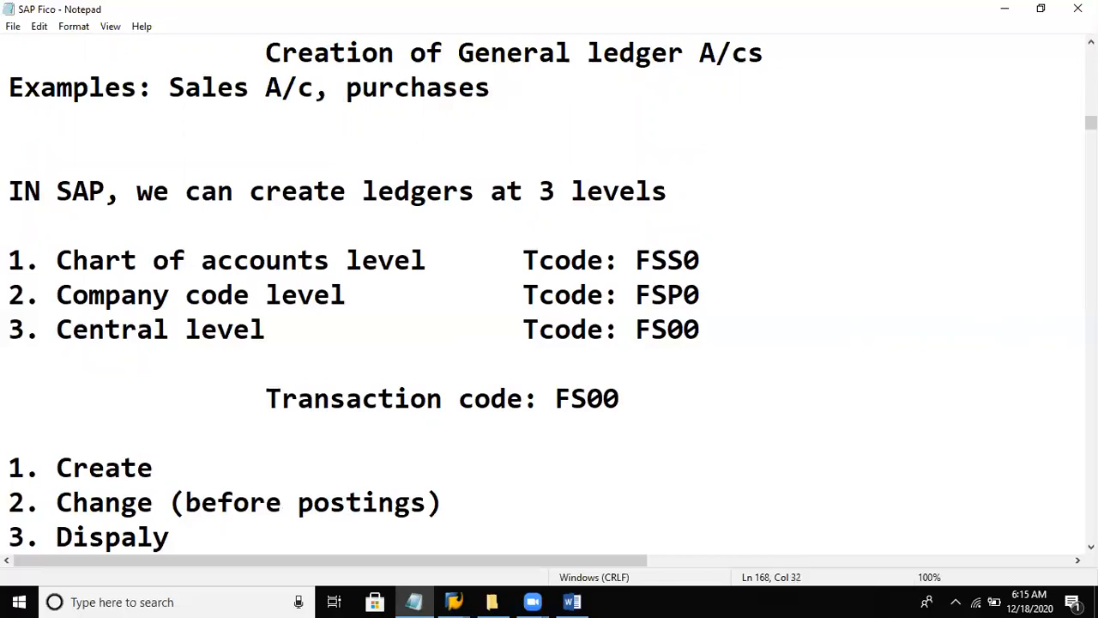
text(A/c,)
key(Return)
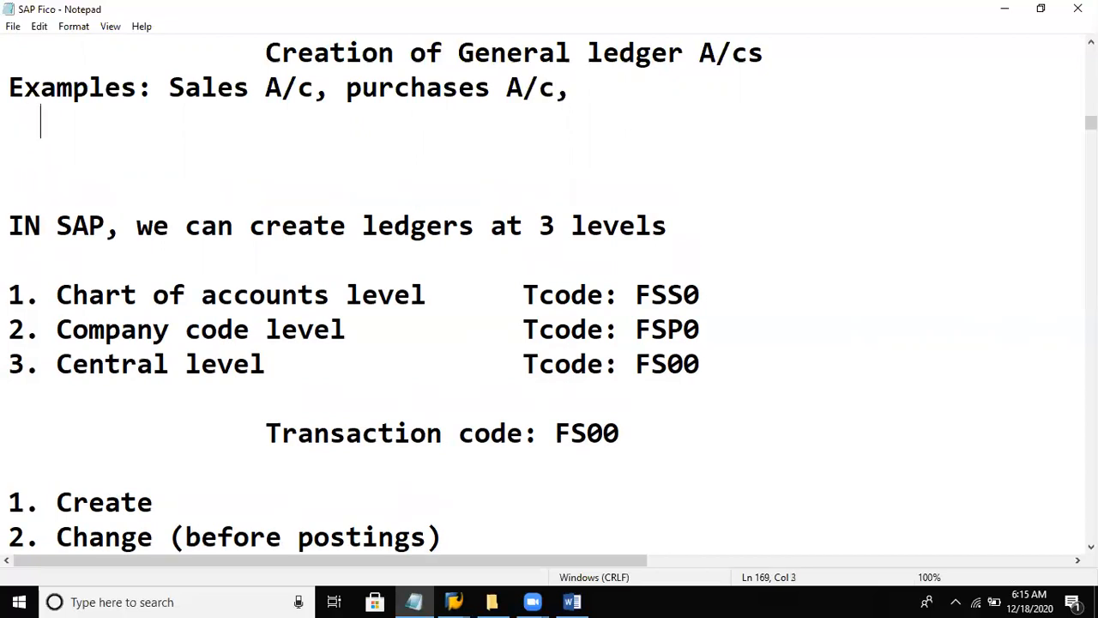
- Enter "Capital A/c, MAchinery A/c" on the second examples line, aligned under the first examples, and remove an extra blank line below it
text(Capita)
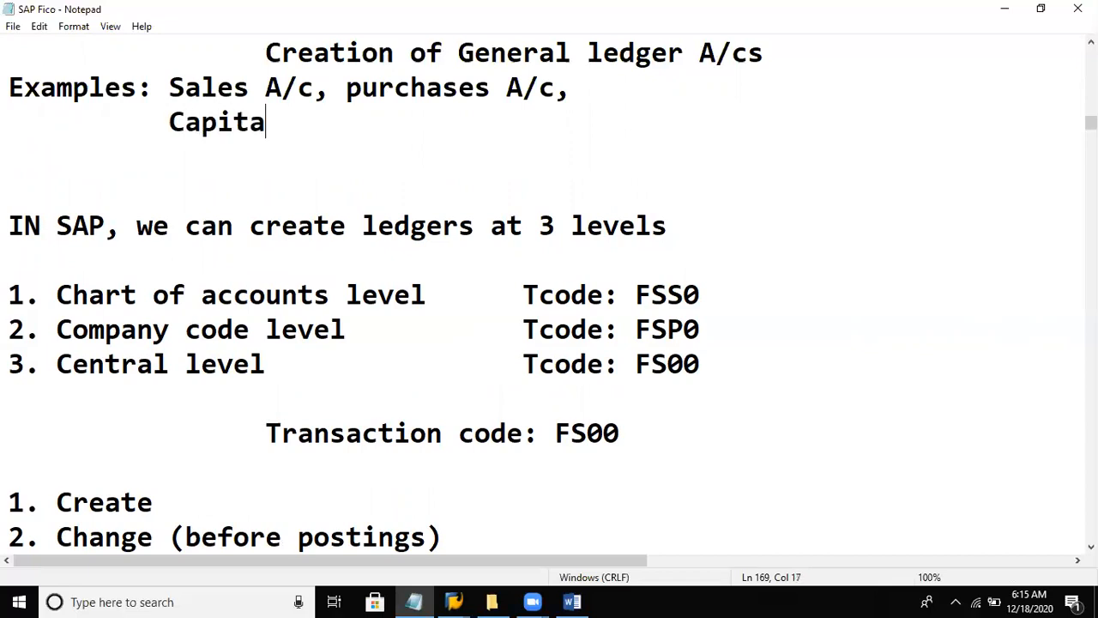
text(l A/c, )
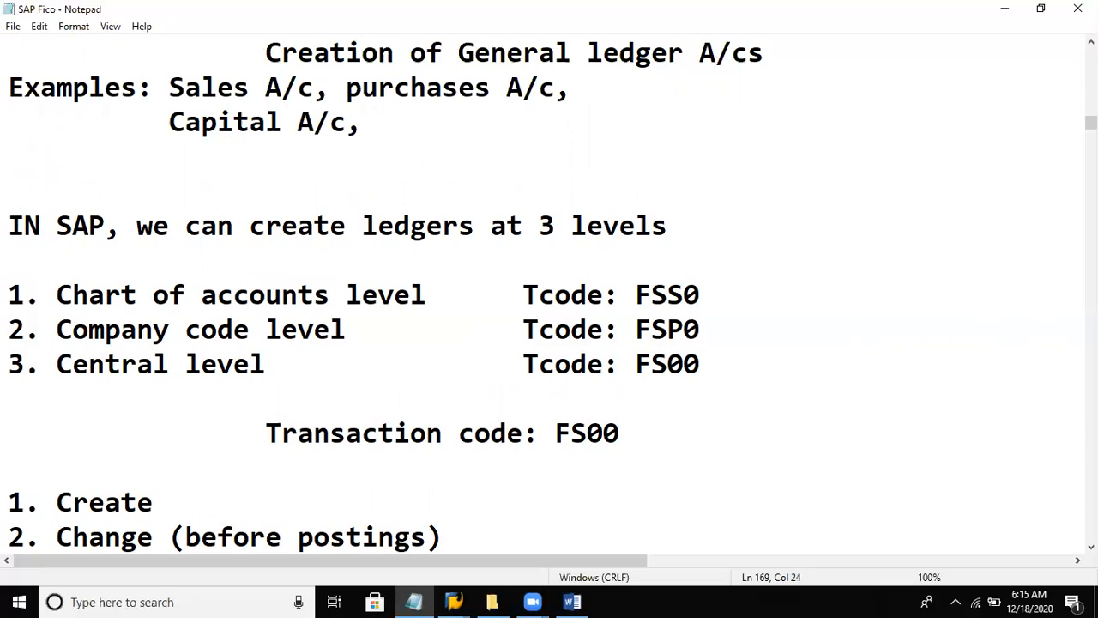
text(MAchinery A/c)
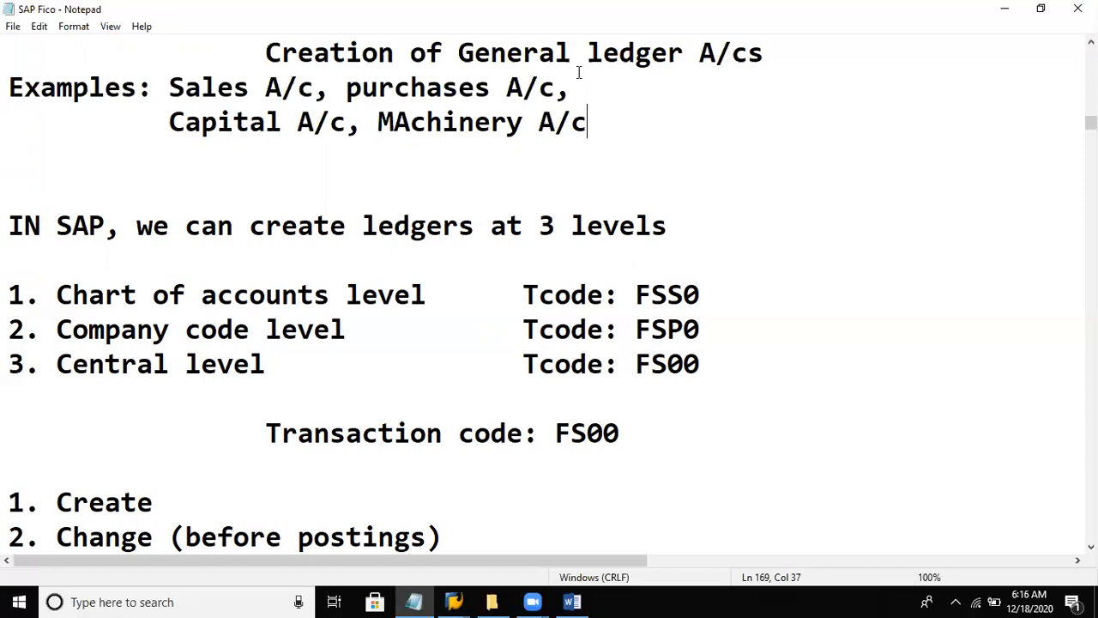
click(258, 172)
key(Delete)
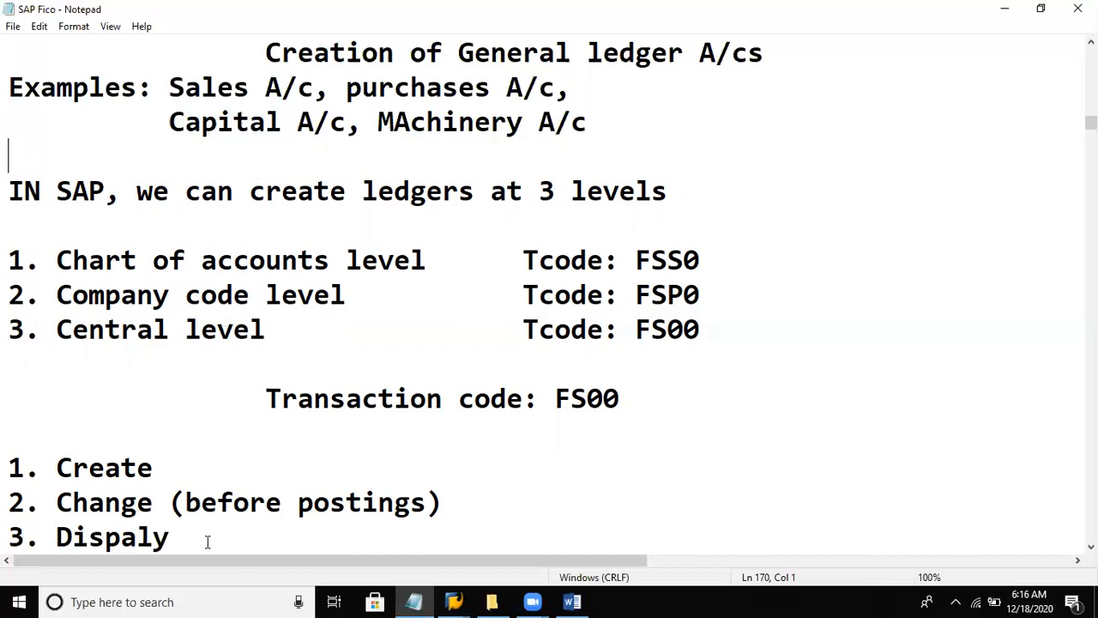
- Switch to the SBS-uplatz document in Word and look through it for the instructions on creating a ledger account in FS00
click(572, 601)
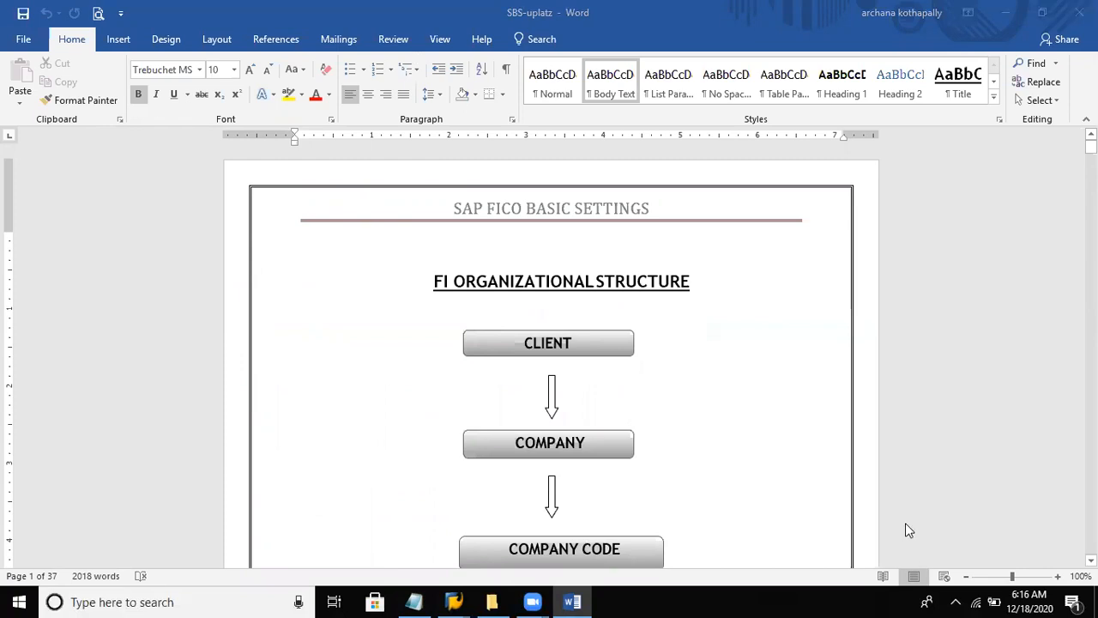
click(774, 431)
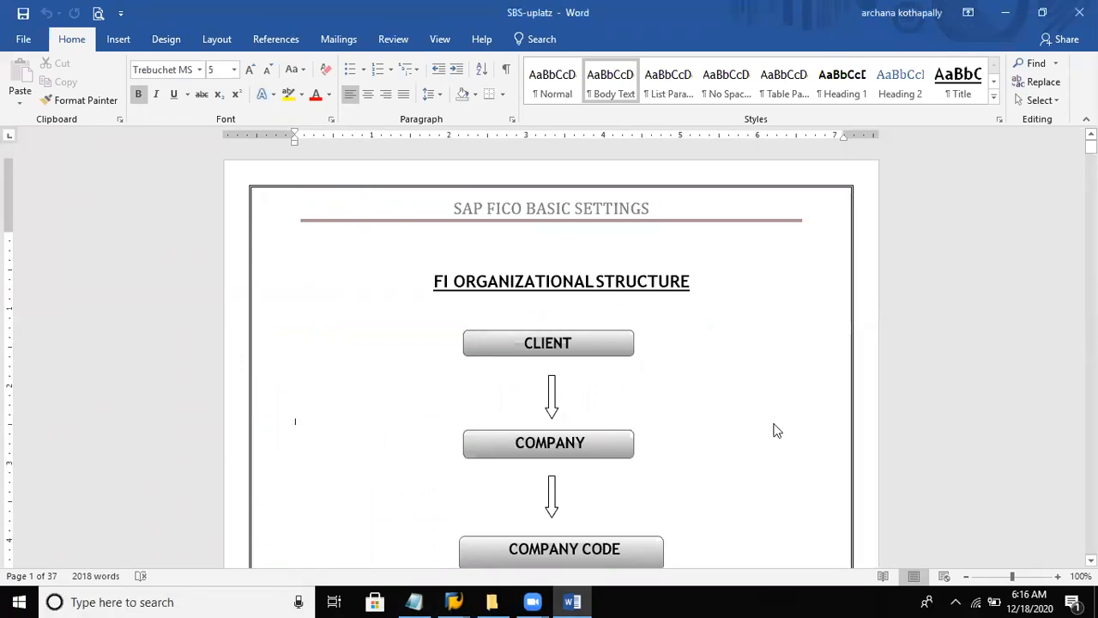
scroll(775, 430, down, 20)
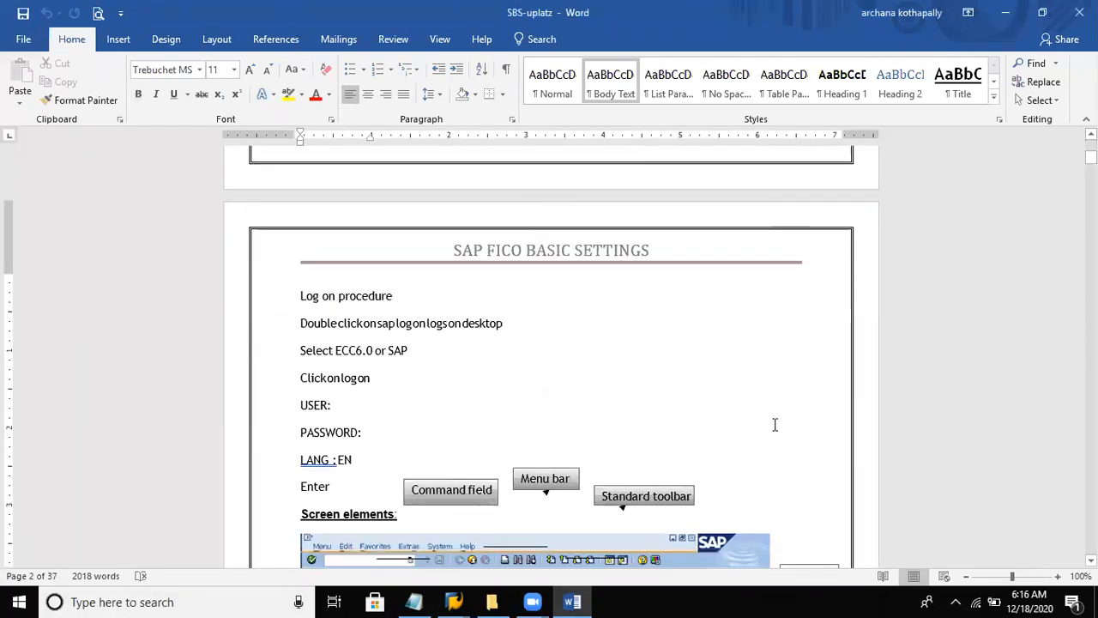
scroll(774, 427, down, 10)
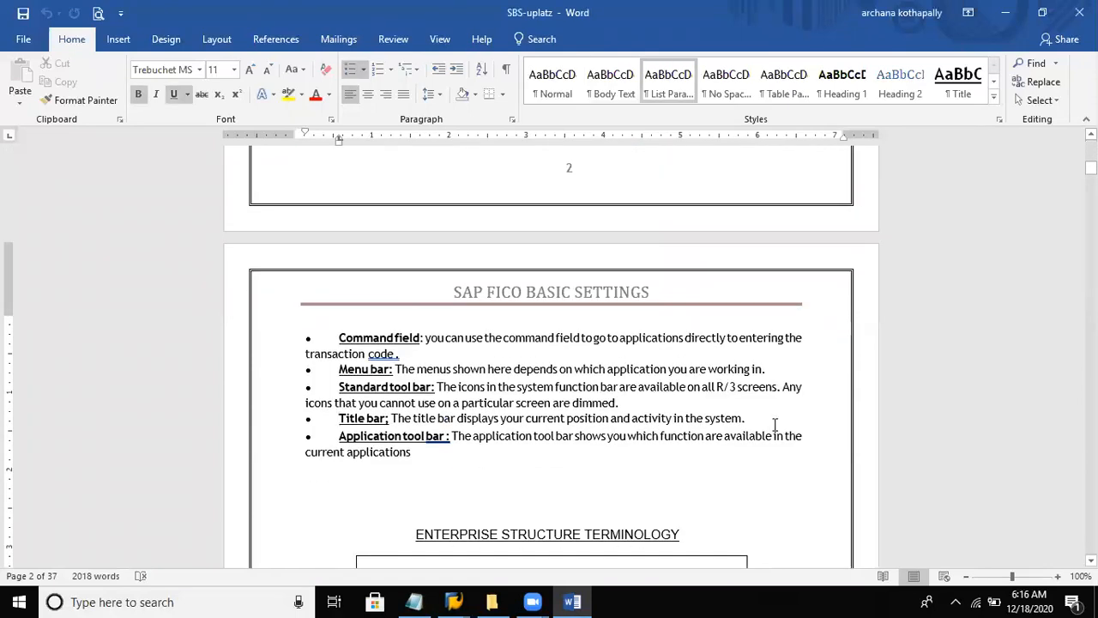
key(Page_Down)
key(Page_Down)
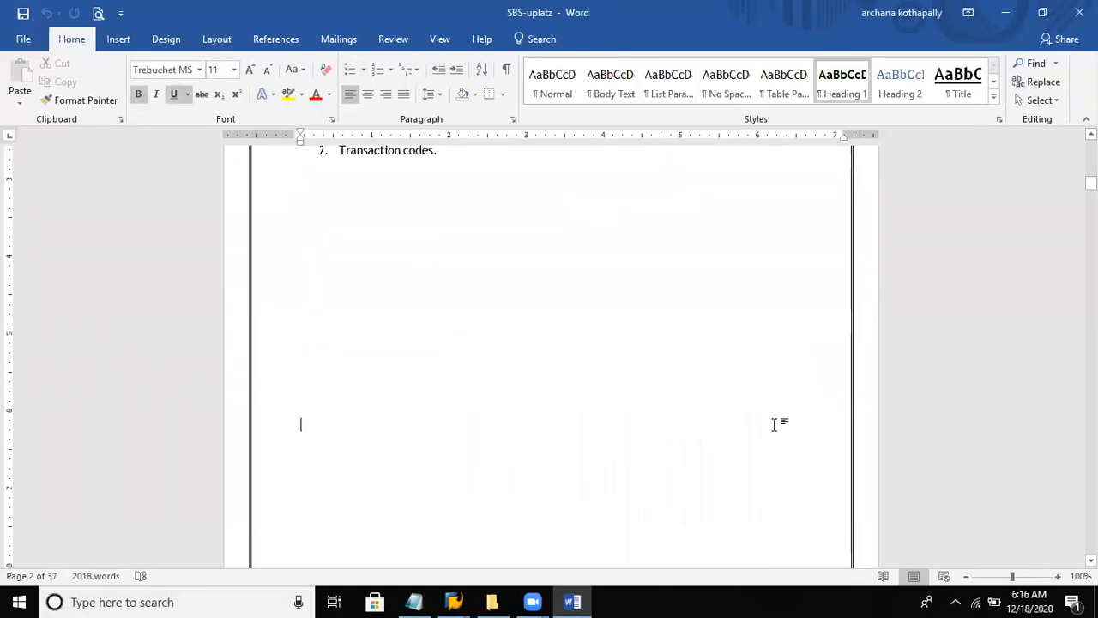
key(Page_Down)
key(Page_Down)
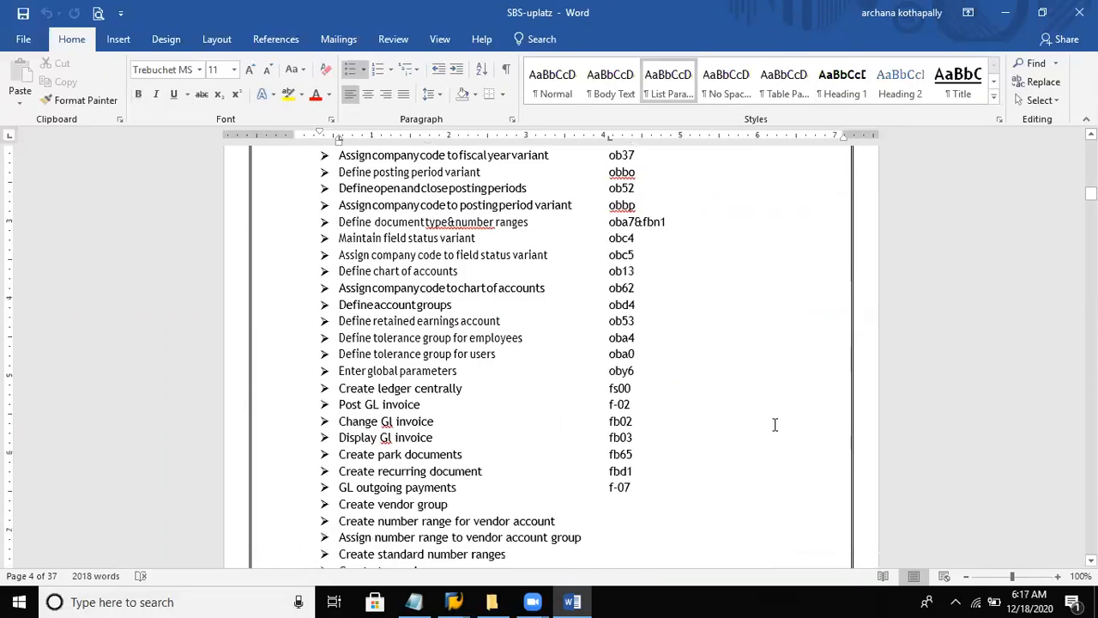
key(Page_Down)
key(Page_Down)
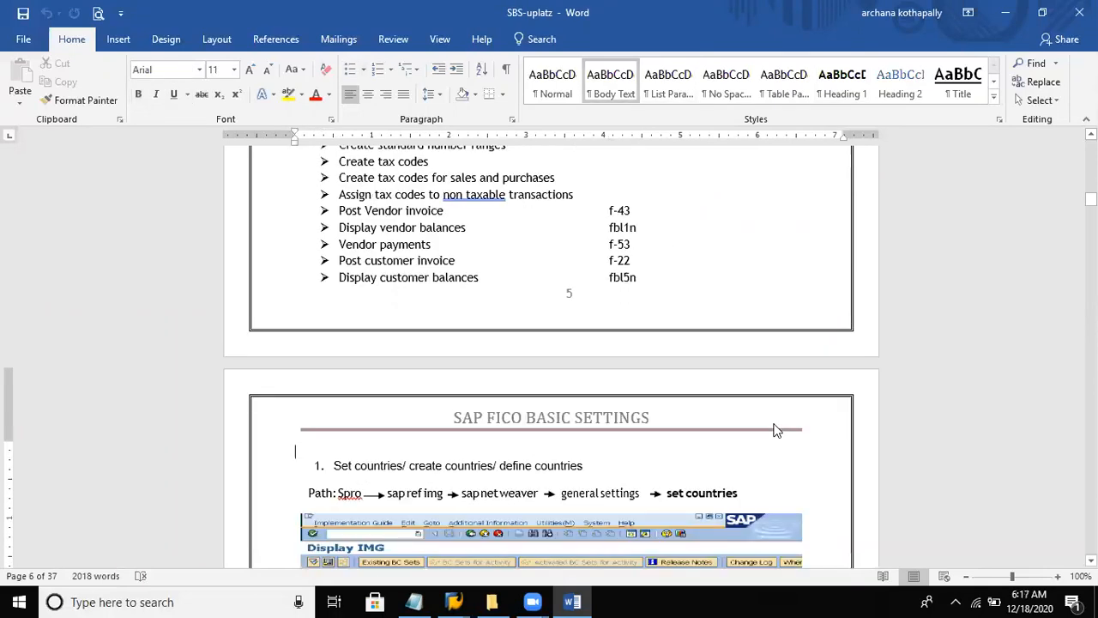
key(Page_Down)
key(Page_Down)
key(Page_Down)
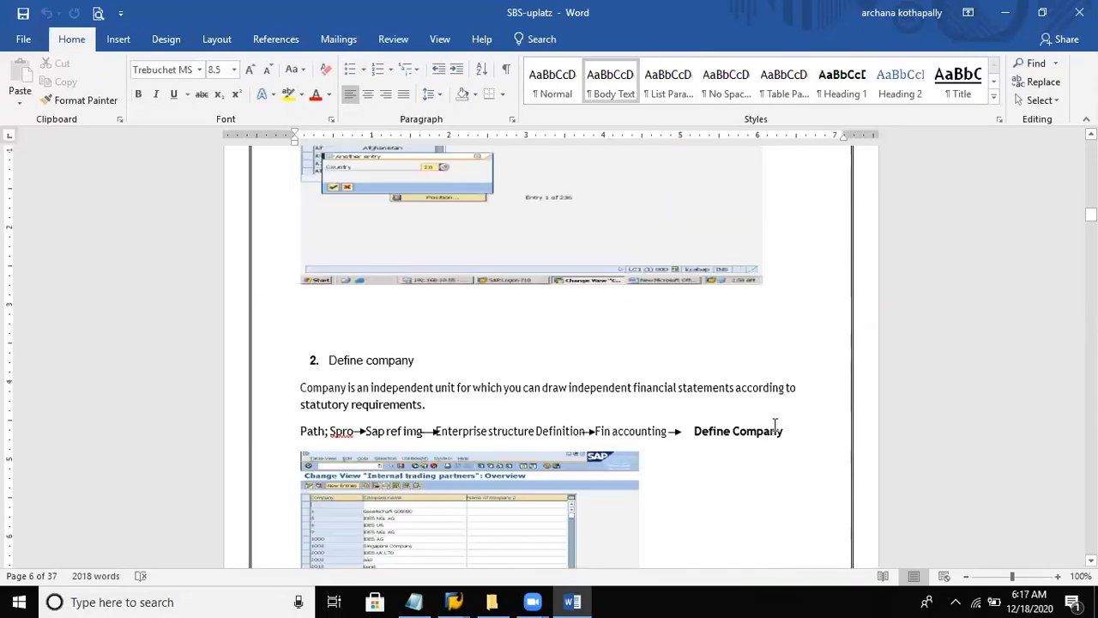
key(Page_Down)
key(Page_Down)
key(Page_Down)
key(Page_Down)
key(Page_Down)
key(Page_Down)
key(Page_Down)
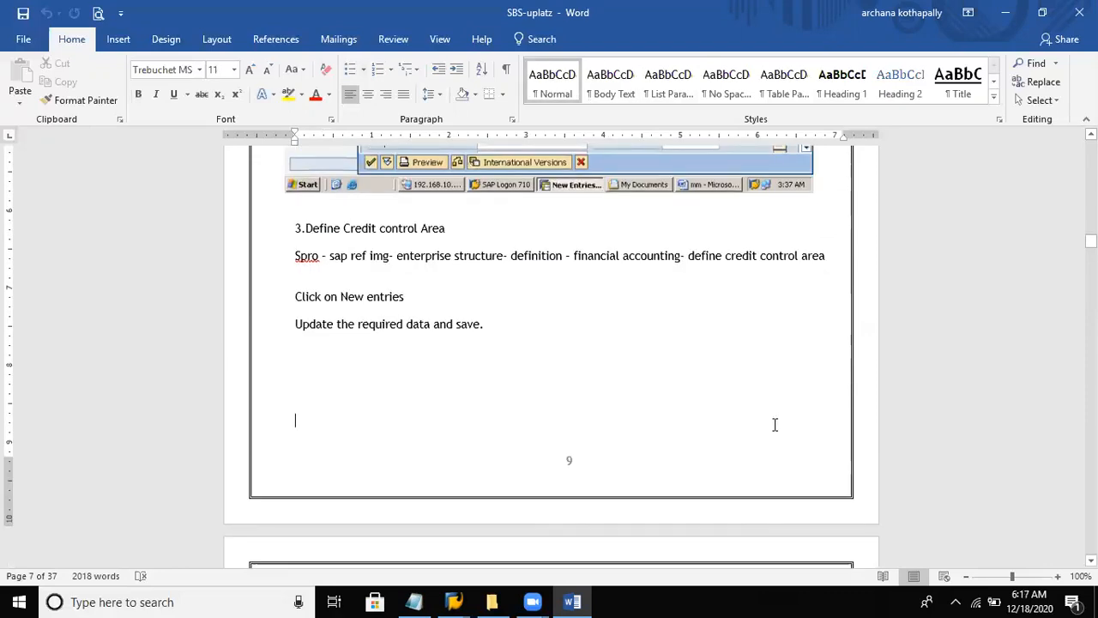
key(Page_Down)
key(Page_Down)
key(Page_Down)
key(Page_Down)
key(Page_Down)
key(Page_Down)
key(Page_Down)
key(Page_Down)
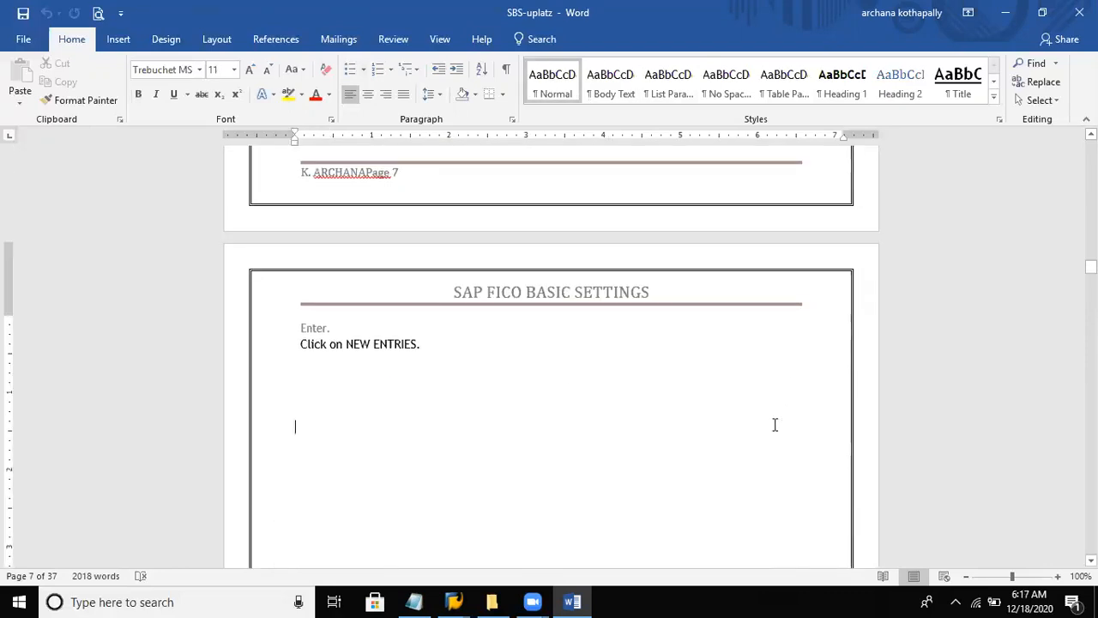
key(Page_Down)
key(Page_Down)
key(Page_Down)
key(Page_Down)
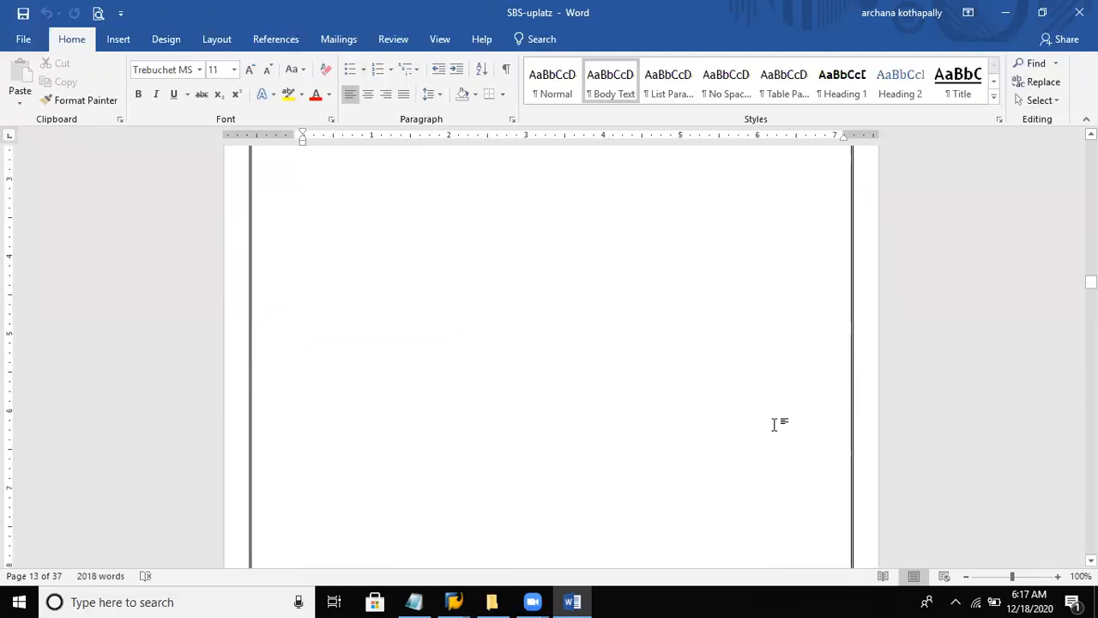
key(Page_Down)
key(Page_Down)
key(Page_Down)
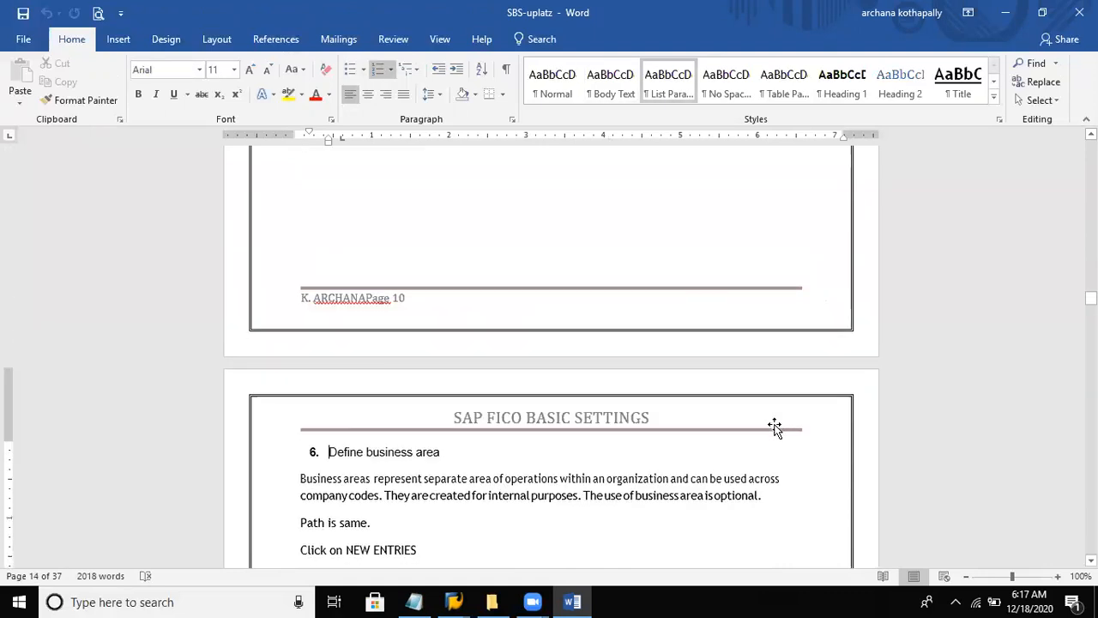
key(Page_Down)
key(Page_Down)
key(Page_Down)
key(Page_Down)
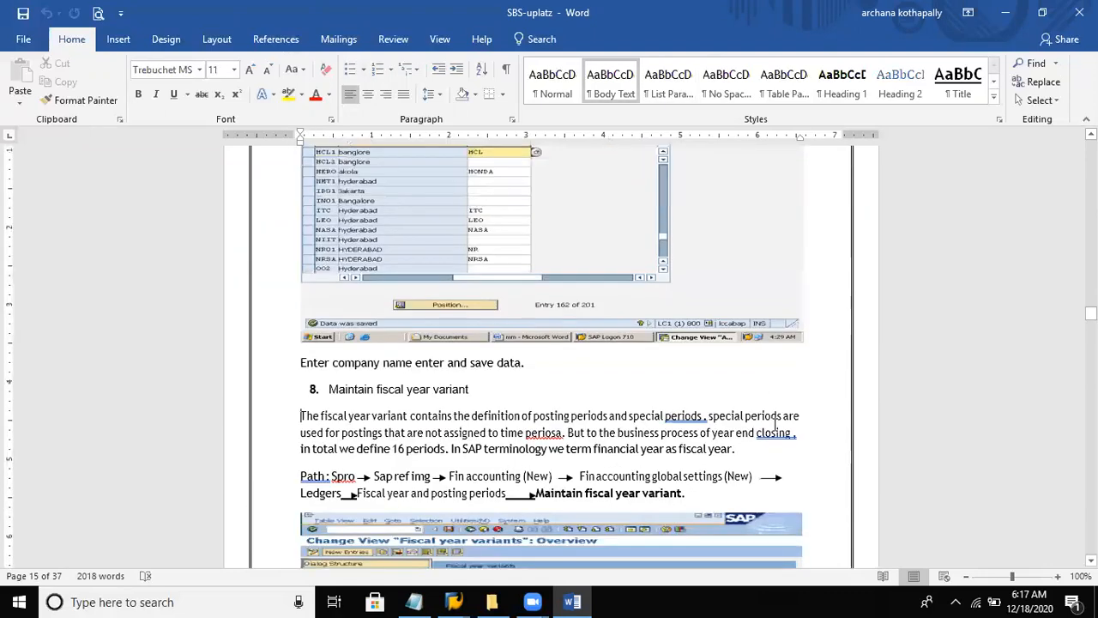
key(Page_Down)
key(Page_Down)
key(Page_Down)
key(Page_Down)
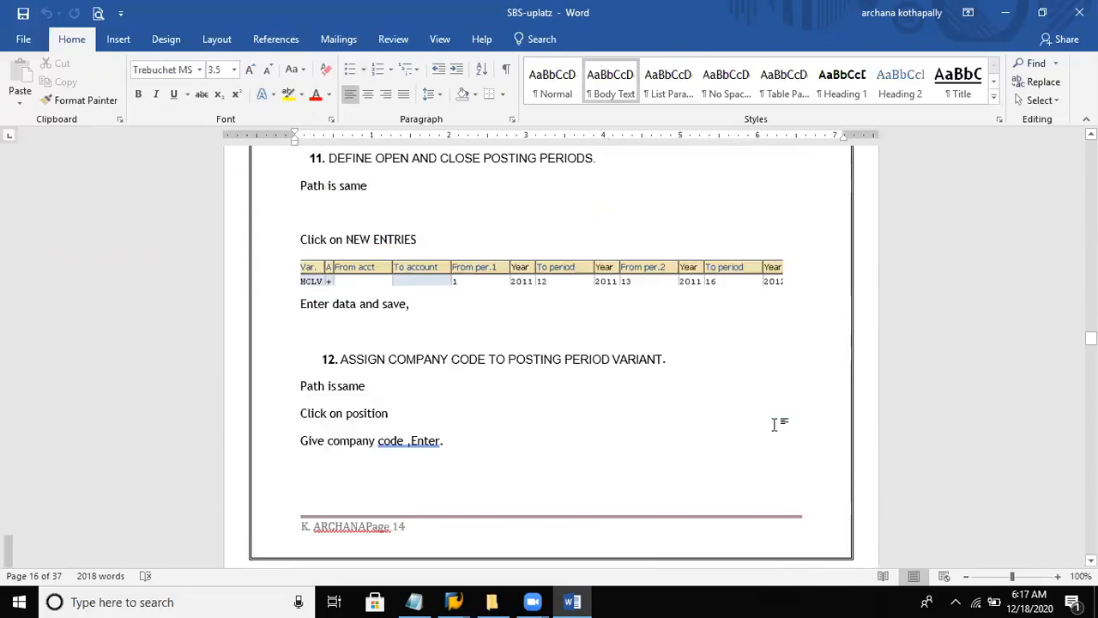
key(Page_Down)
key(Page_Down)
key(Page_Down)
key(Page_Down)
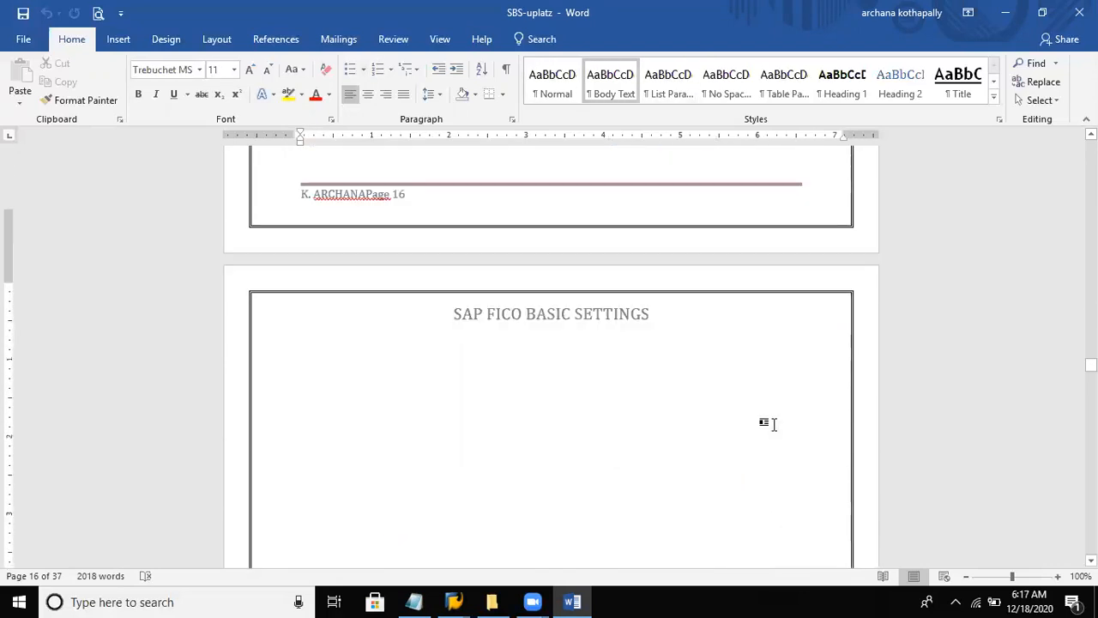
key(Page_Down)
key(Page_Down)
key(Page_Down)
key(Page_Down)
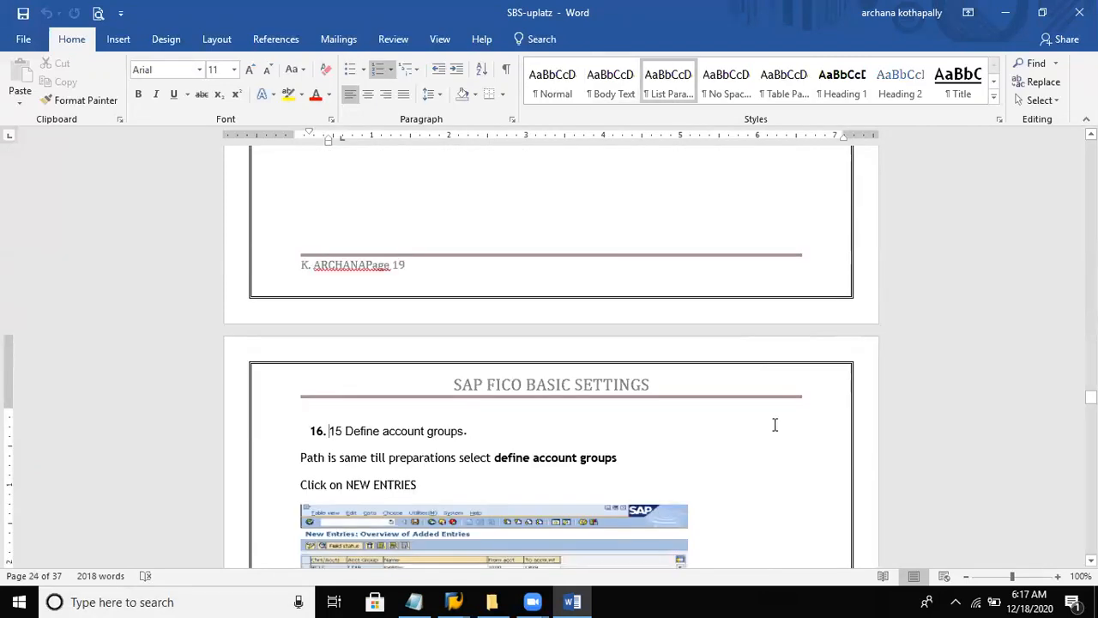
key(Page_Down)
key(Page_Down)
key(Page_Down)
key(Page_Down)
key(Page_Down)
key(Page_Down)
key(Page_Down)
key(Page_Down)
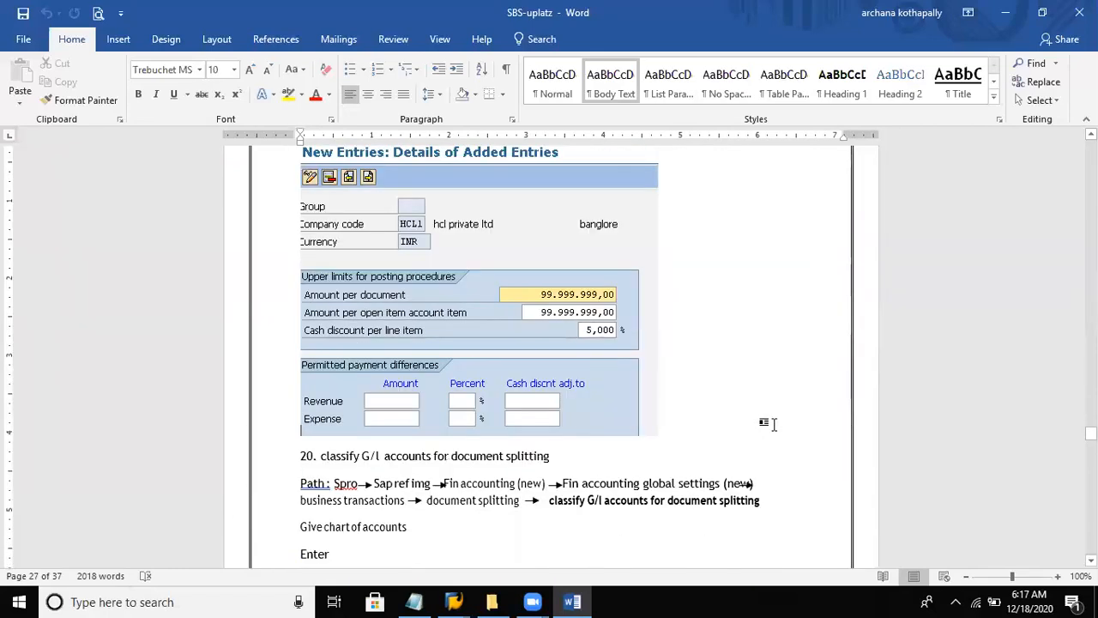
key(Page_Down)
key(Page_Down)
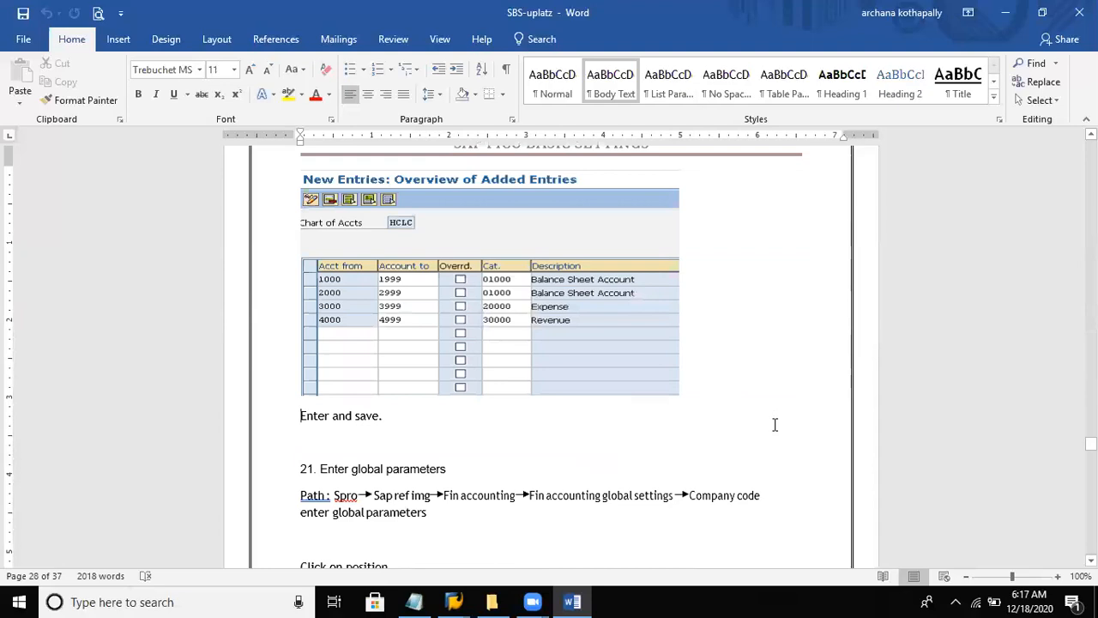
key(Page_Down)
key(Page_Down)
key(Page_Down)
key(Page_Down)
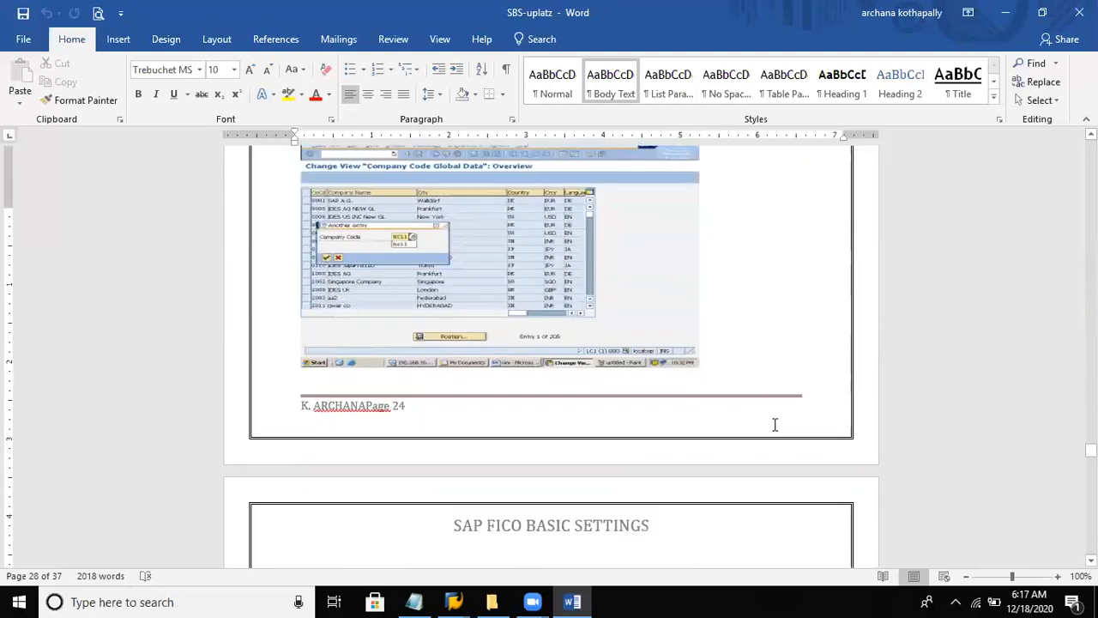
key(Page_Down)
key(Page_Down)
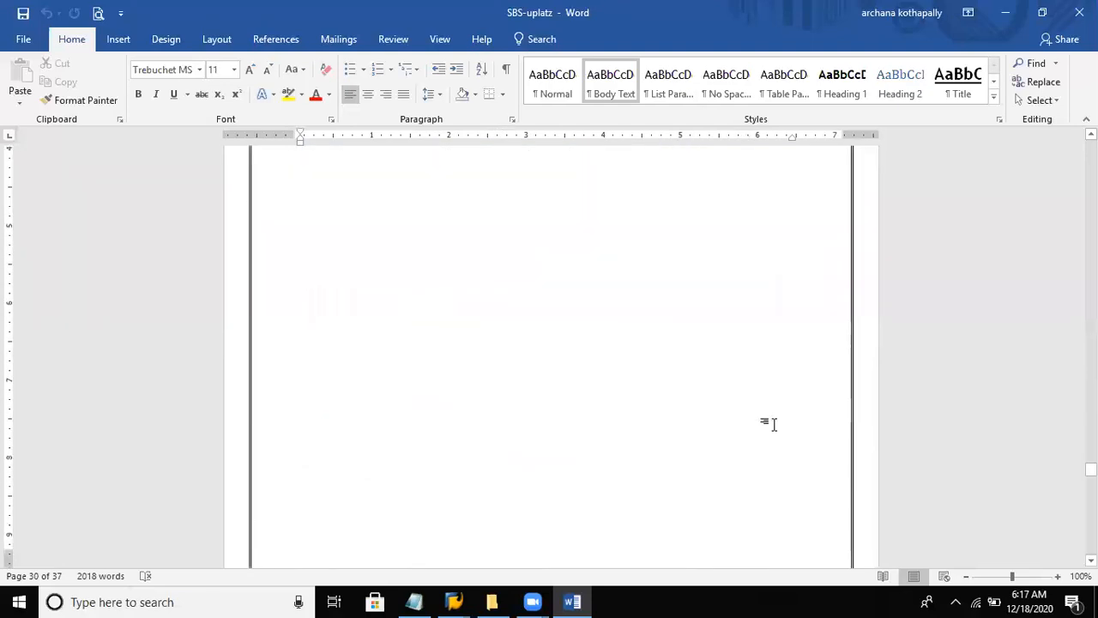
key(Page_Down)
key(Page_Down)
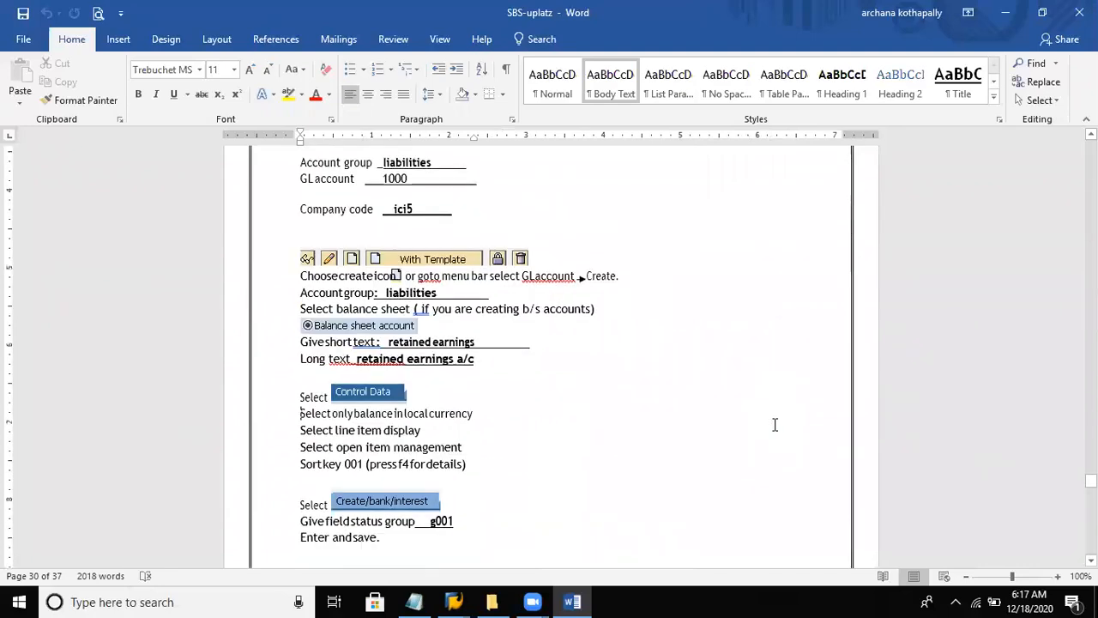
- Go back up through the FS00 liability example to examine the GL accounts path, creation levels and transaction codes above it
key(Up)
key(Up)
key(Up)
key(Up)
key(Up)
key(Up)
key(Up)
key(Up)
key(Up)
key(Up)
key(Up)
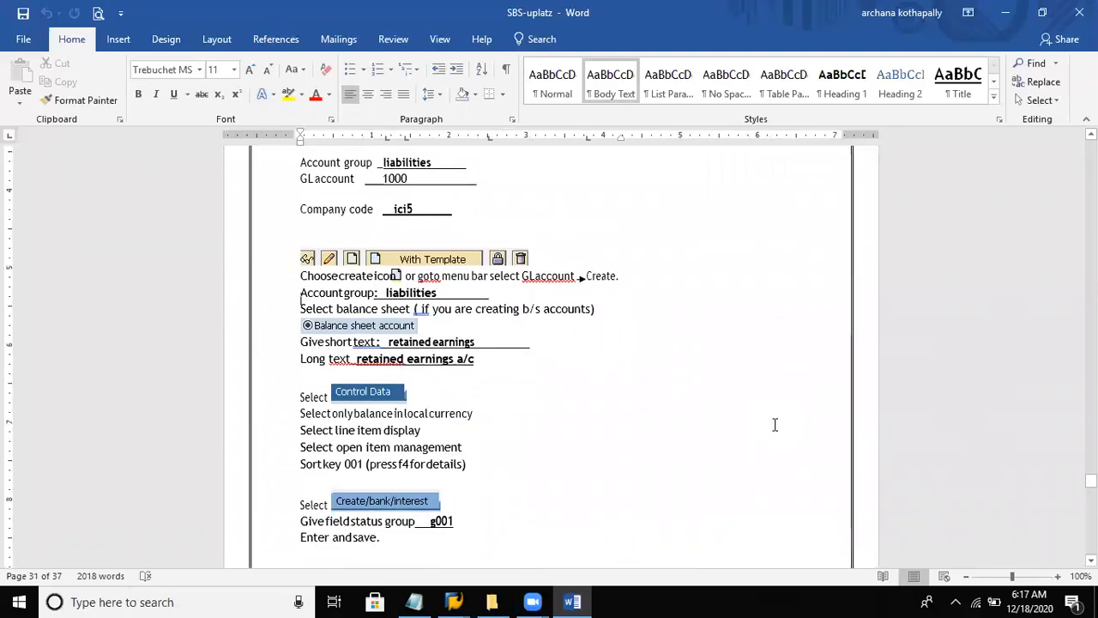
key(Up)
key(Up)
key(Up)
key(Up)
key(Up)
key(Up)
key(Up)
key(Up)
key(Up)
key(Up)
key(Up)
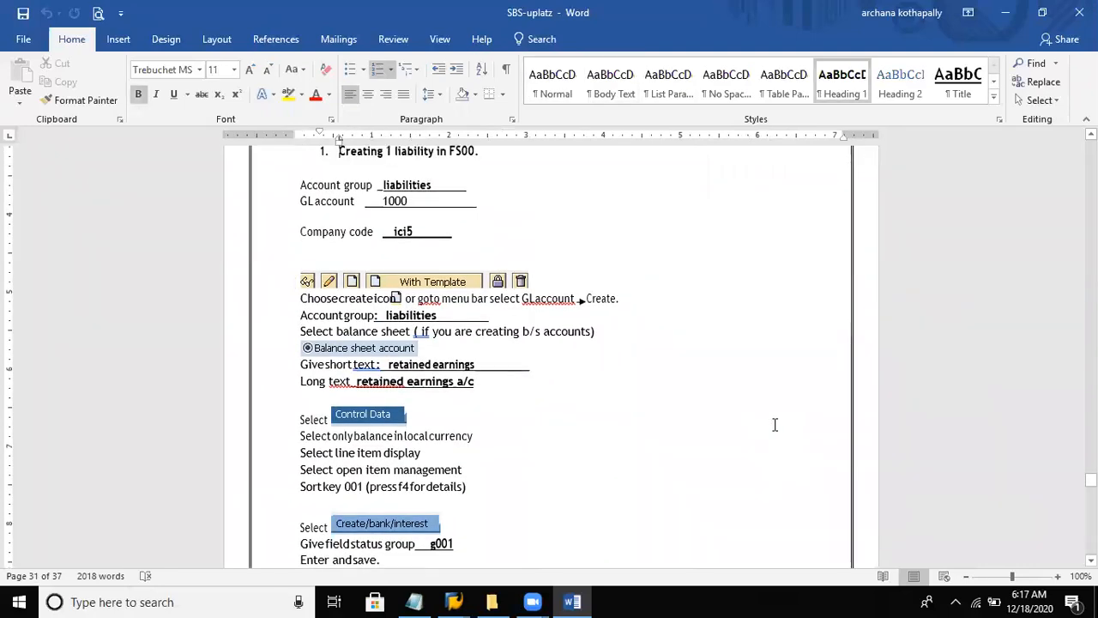
key(Up)
key(Up)
key(Up)
key(Up)
key(Up)
key(Up)
key(Up)
key(Up)
key(Up)
key(Up)
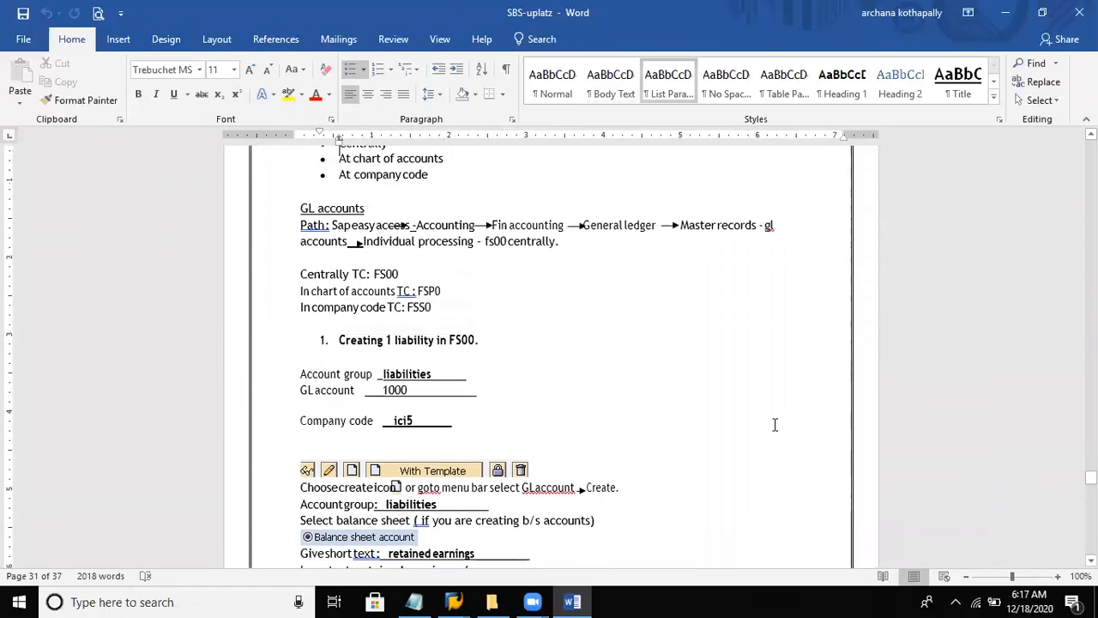
key(Up)
key(Up)
key(Up)
key(Up)
key(Up)
key(Up)
key(Up)
key(Up)
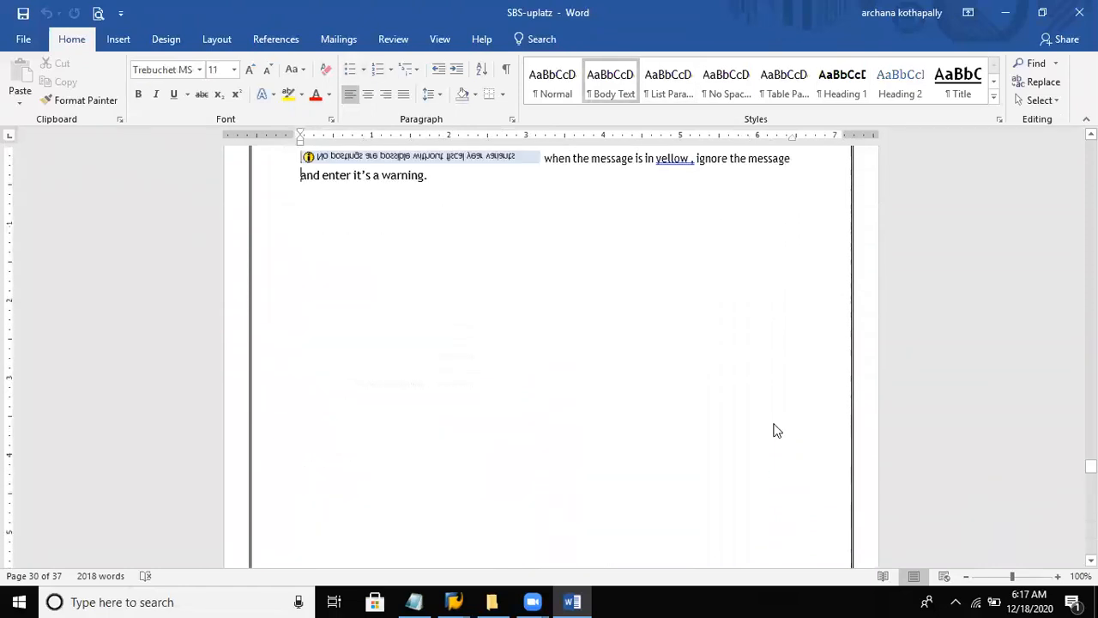
- Read down through the methods to create a G/L account, the GL accounts path and the FS00 liability example
key(Down)
key(Down)
key(Down)
key(Down)
key(Down)
key(Down)
key(Down)
key(Down)
key(Down)
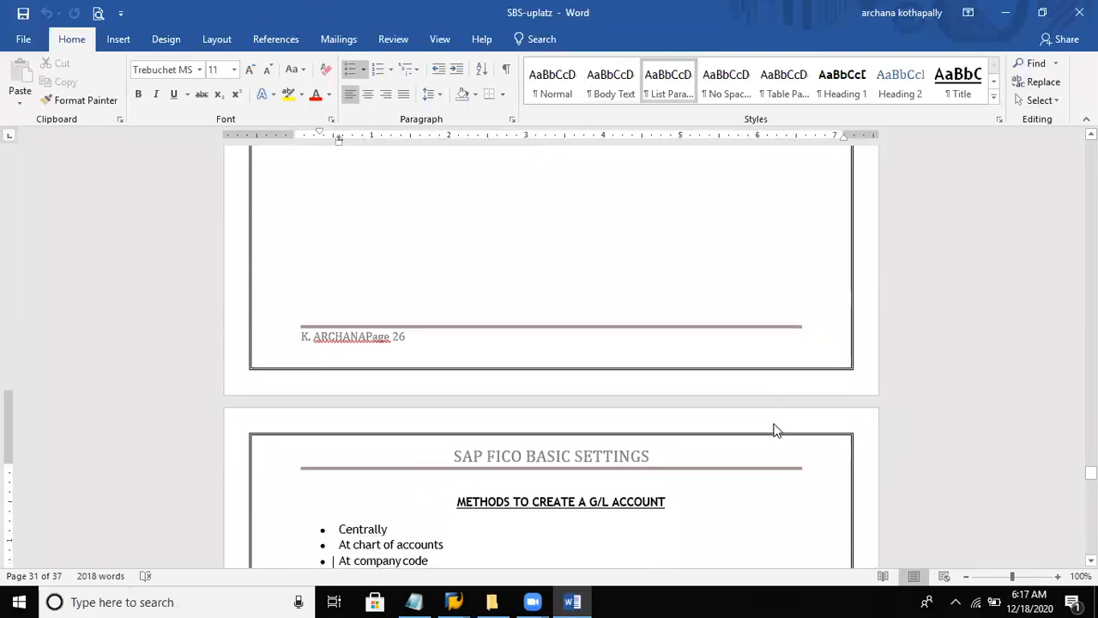
key(Down)
key(Down)
key(Down)
key(Down)
key(Down)
key(Down)
key(Down)
key(Down)
key(Down)
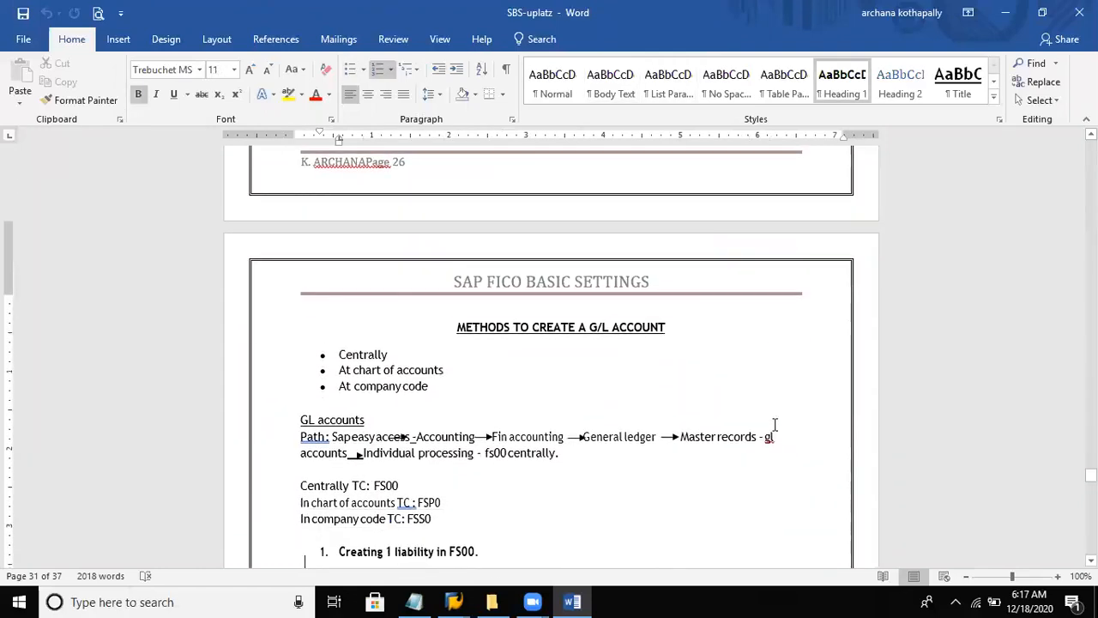
key(Down)
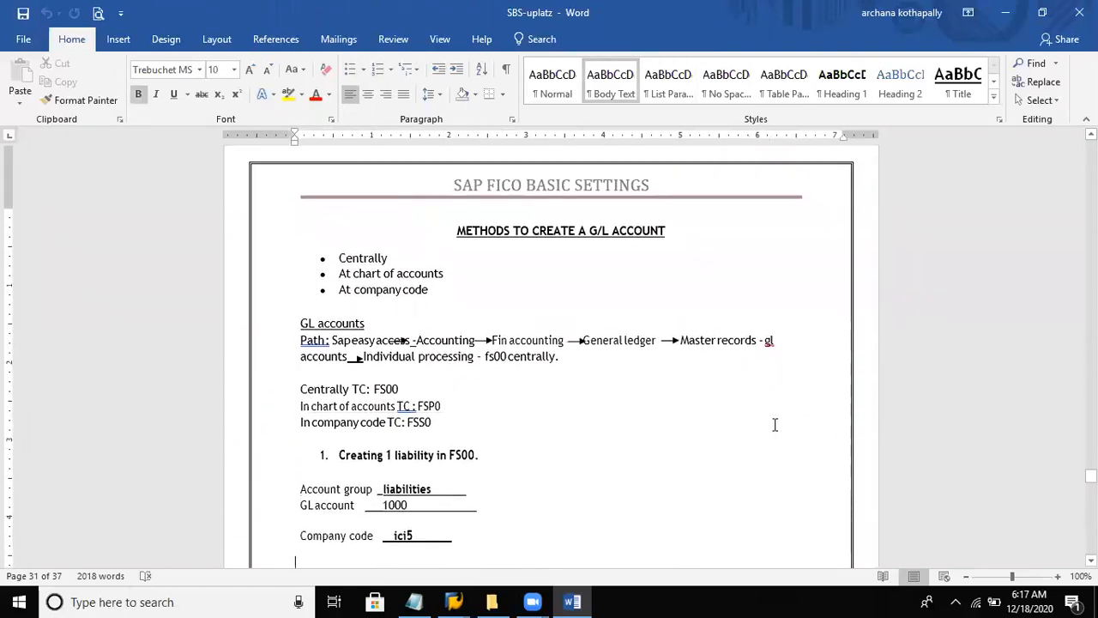
key(Down)
key(Down)
key(Down)
key(Down)
key(Down)
key(Down)
key(Down)
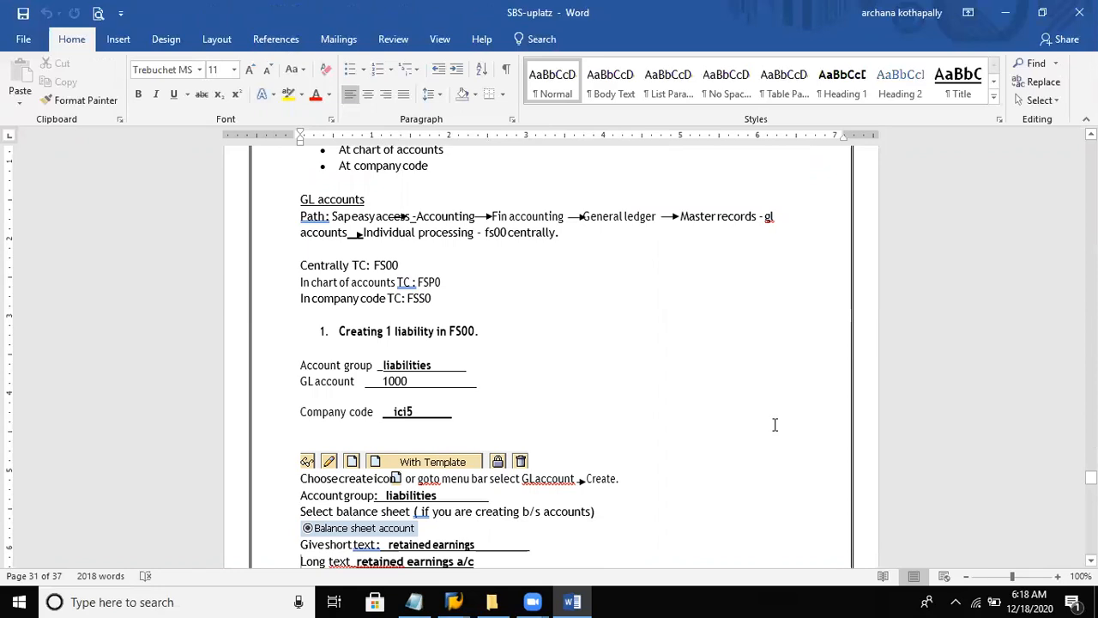
- Set the GL account number in the FS00 liability example to 100000
click(427, 383)
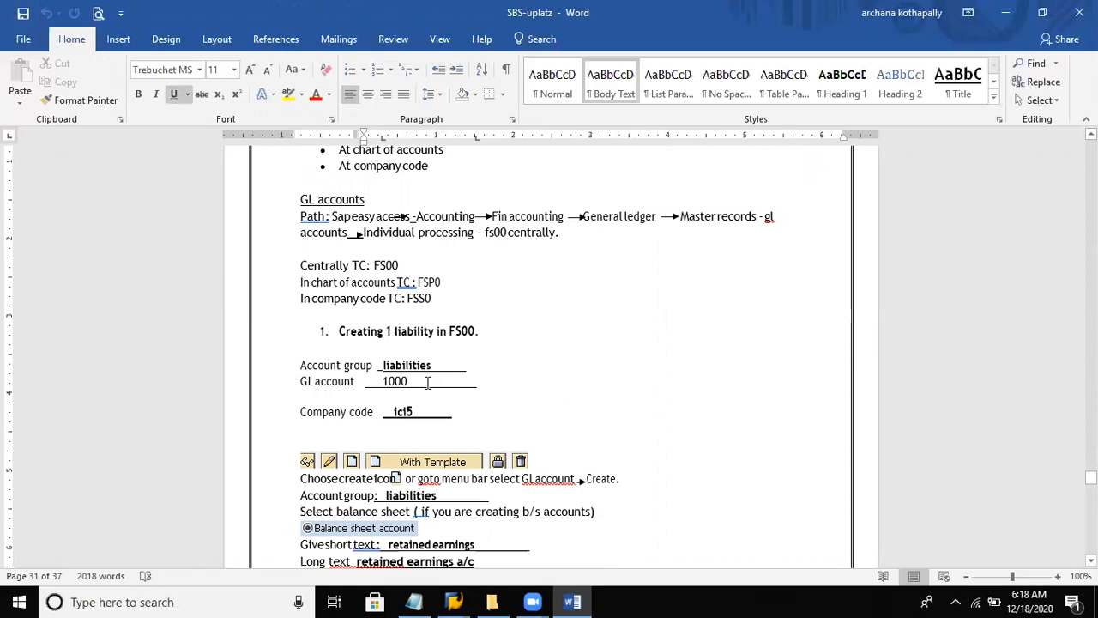
text(000)
key(BackSpace)
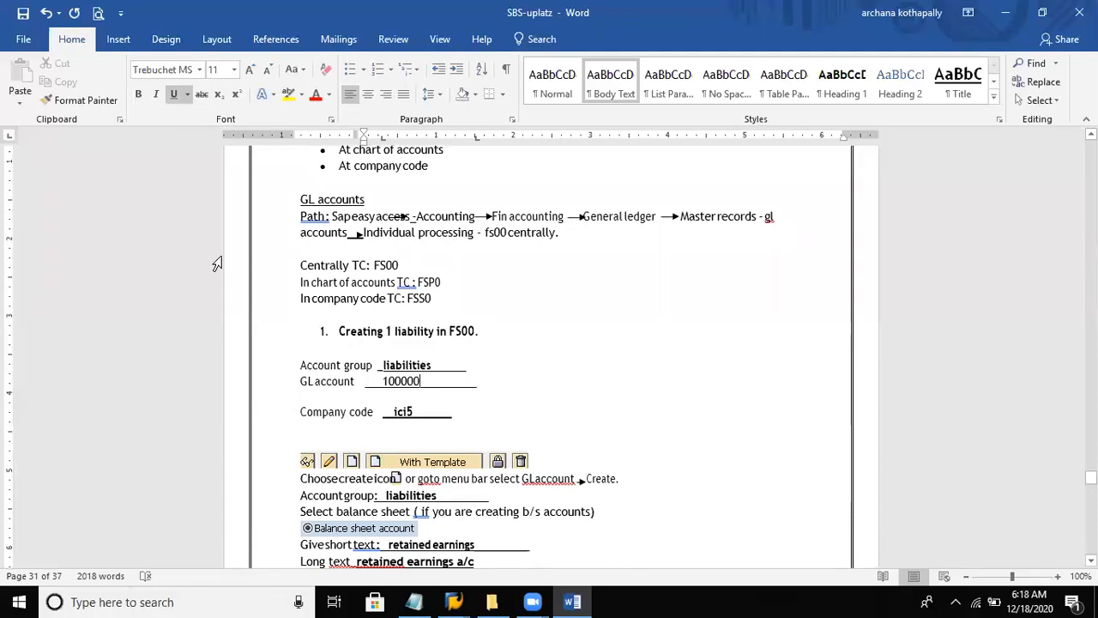
- Replace the company code in the liability example with "del8" and save the document
click(436, 414)
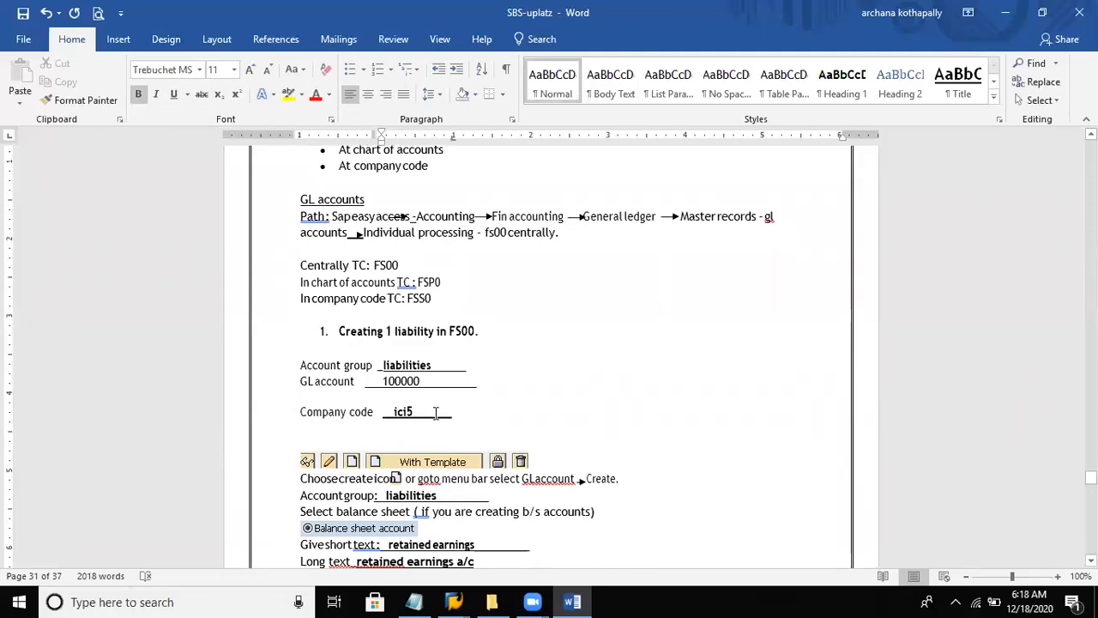
key(BackSpace)
key(BackSpace)
key(BackSpace)
key(BackSpace)
text(del)
text(8)
click(25, 17)
- Switch to SAP and log on to client 800 by entering the user ID and account password, confirming the logon dialog
click(454, 602)
click(485, 554)
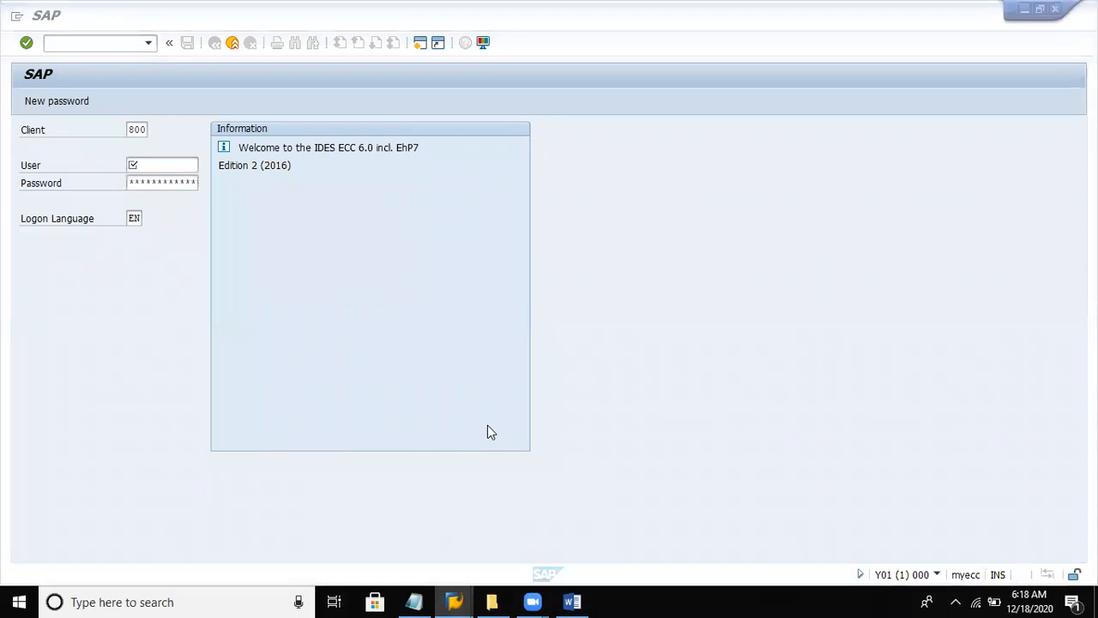
click(193, 166)
text(upin11)
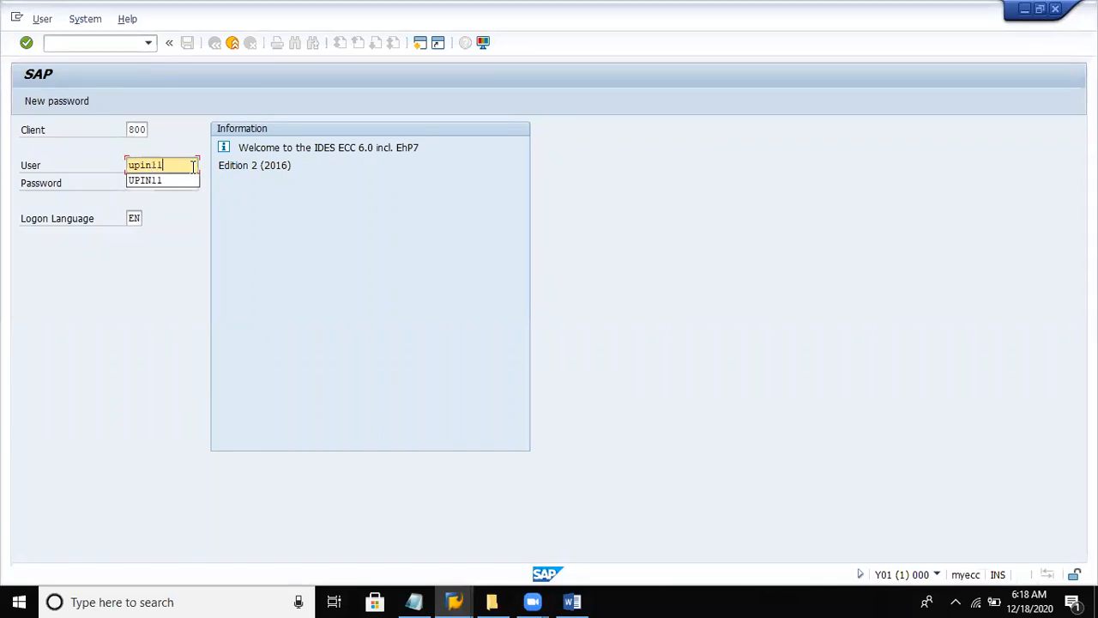
key(Tab)
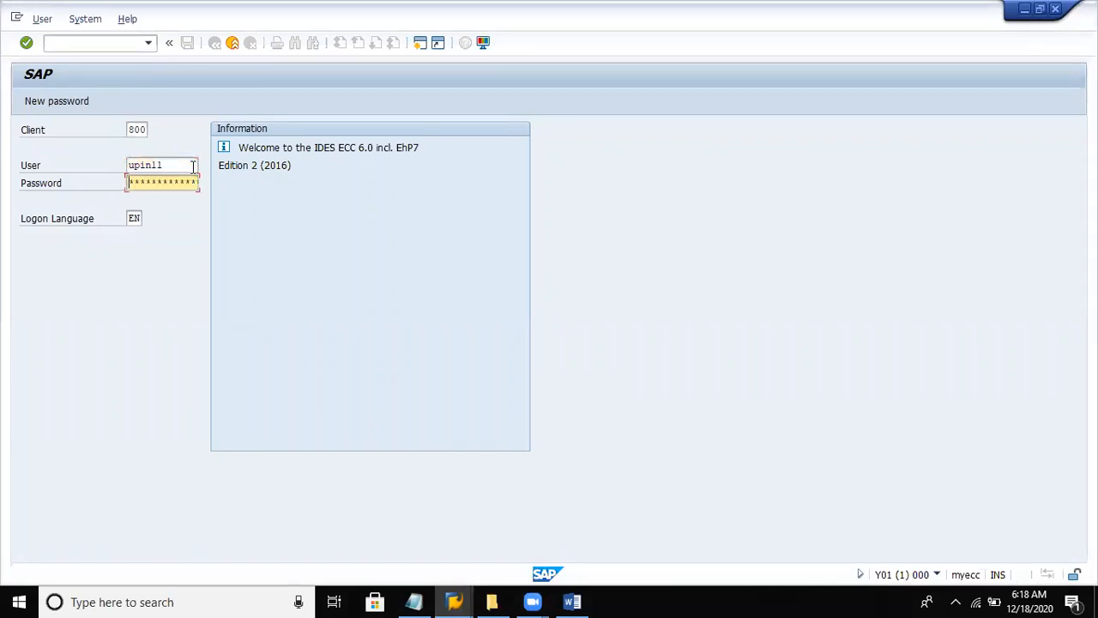
text(******)
key(Return)
click(135, 438)
key(Return)
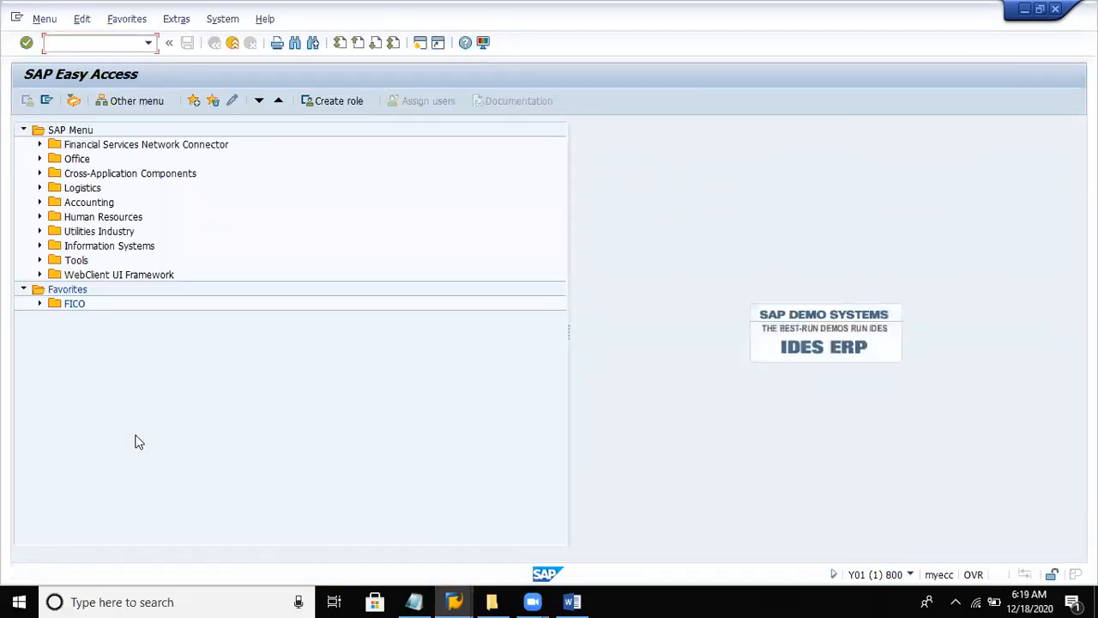
- Expand Accounting and its Financial Accounting folder in the SAP menu tree
click(89, 204)
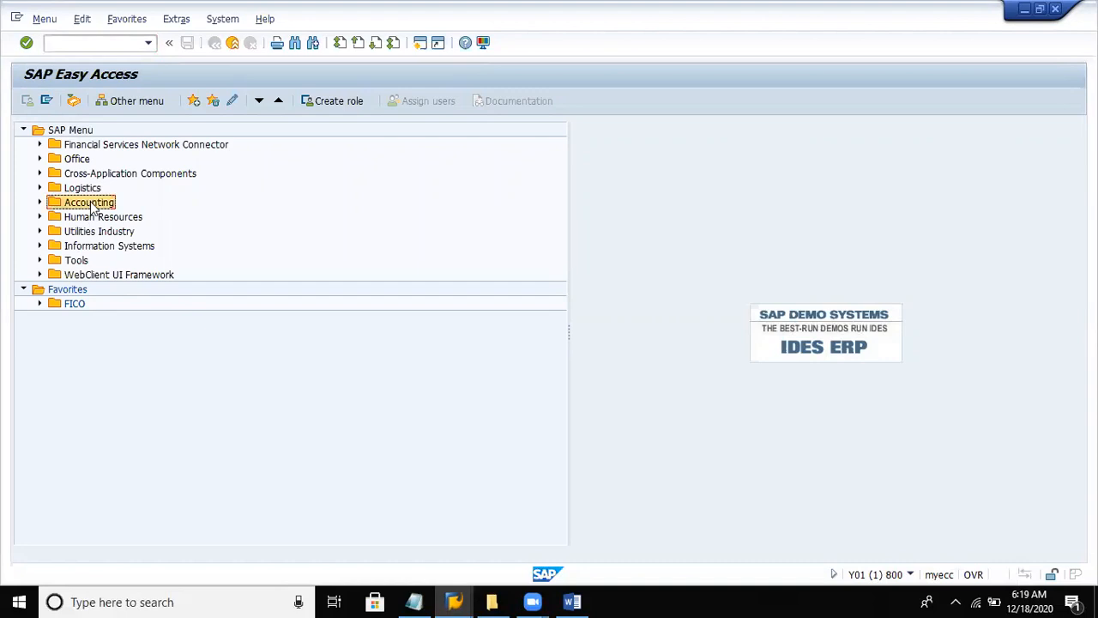
key(Right)
key(Down)
key(Right)
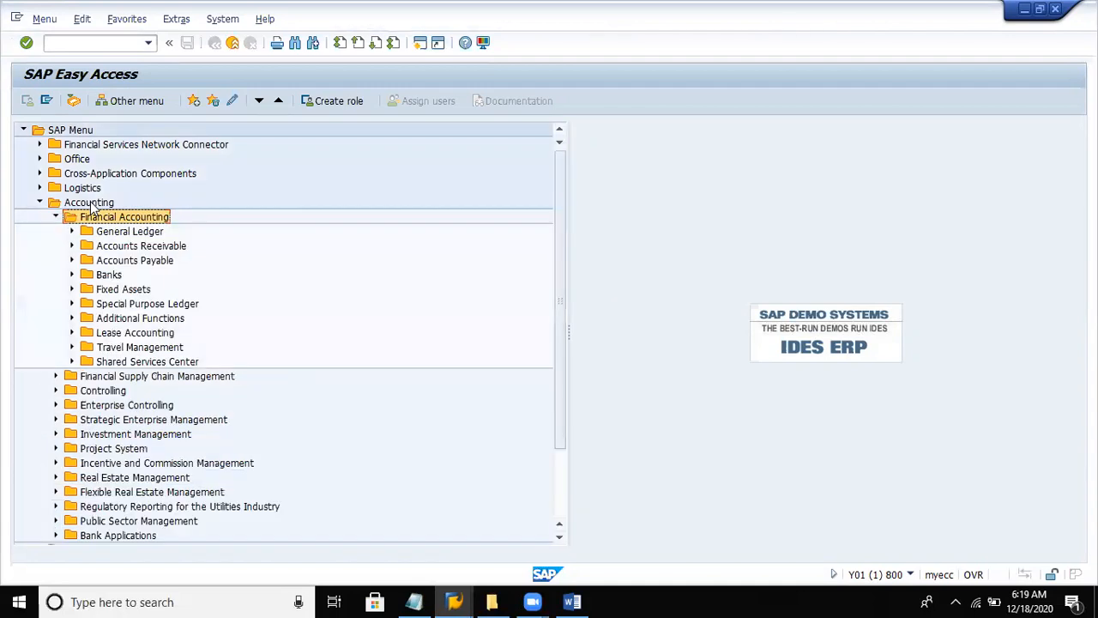
- Expand General Ledger under Financial Accounting and the Master Records folder inside it
key(Down)
key(Down)
key(Down)
key(Down)
key(Down)
key(Down)
key(Down)
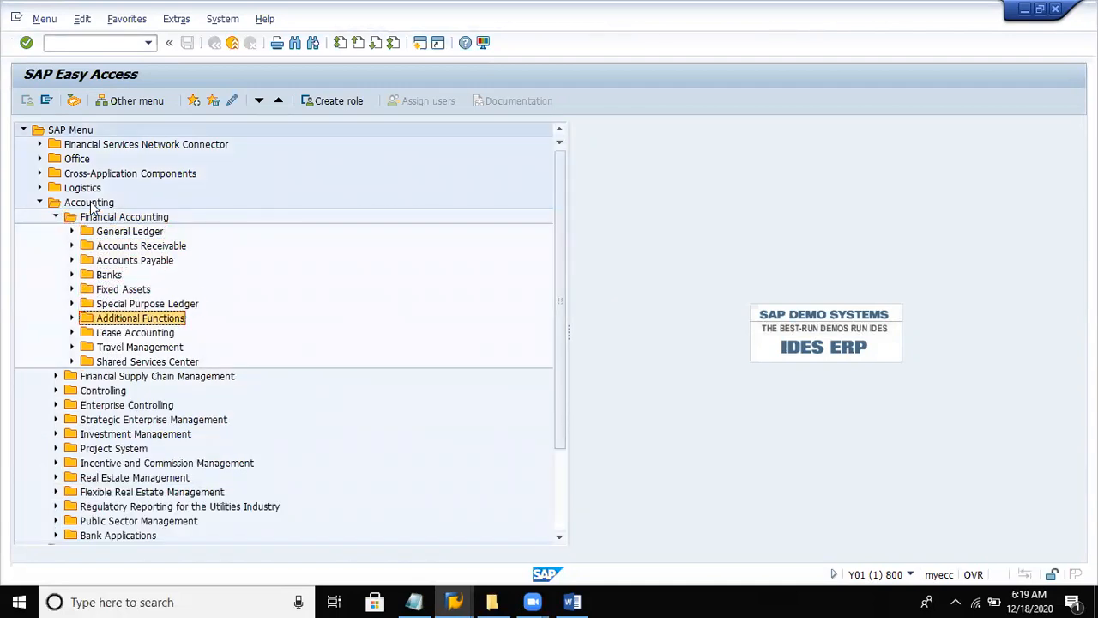
key(Up)
key(Up)
key(Up)
key(Up)
key(Up)
key(Up)
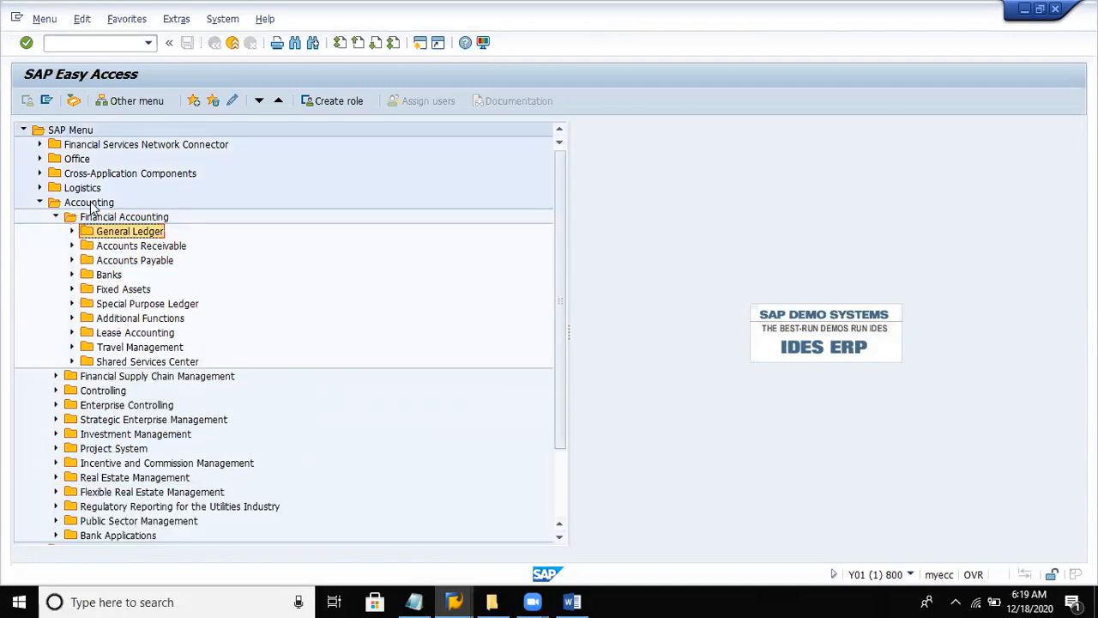
key(Right)
key(Down)
key(Down)
key(Down)
- Expand G/L Accounts and Individual Processing under Master Records and start the transaction FS00 - Centrally
key(Down)
key(Down)
key(Down)
key(Up)
key(Up)
key(Right)
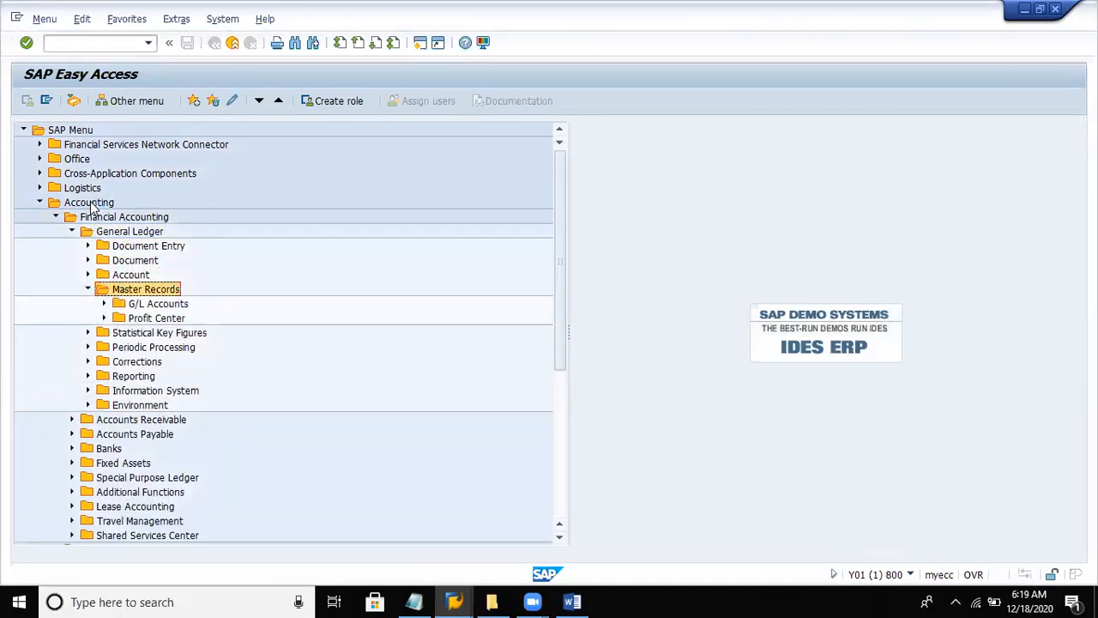
key(Down)
key(Right)
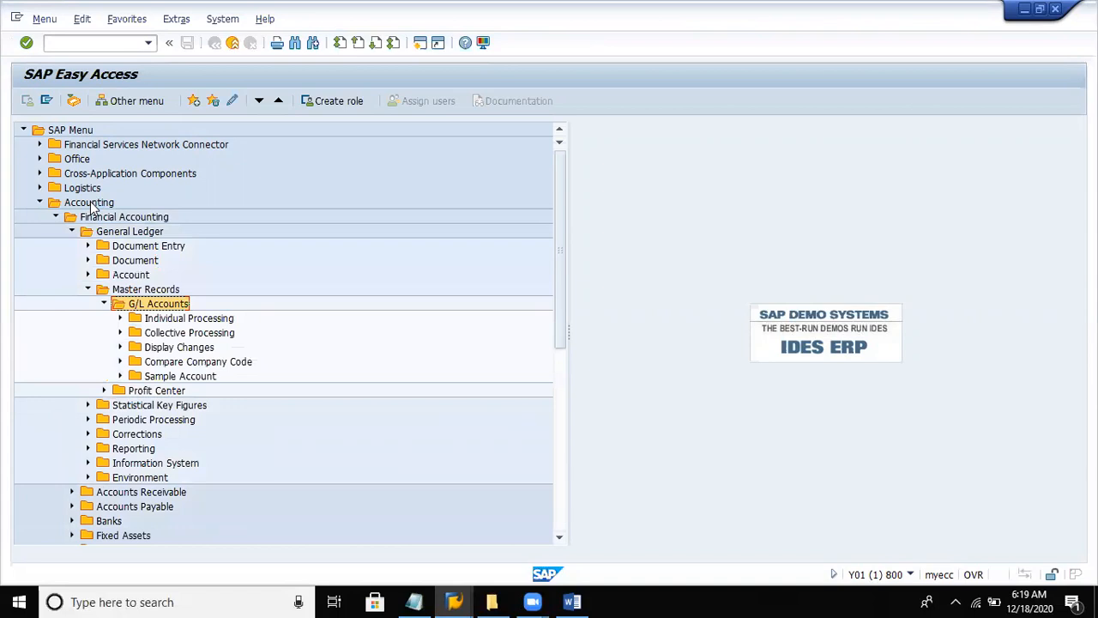
key(Down)
key(Right)
key(Down)
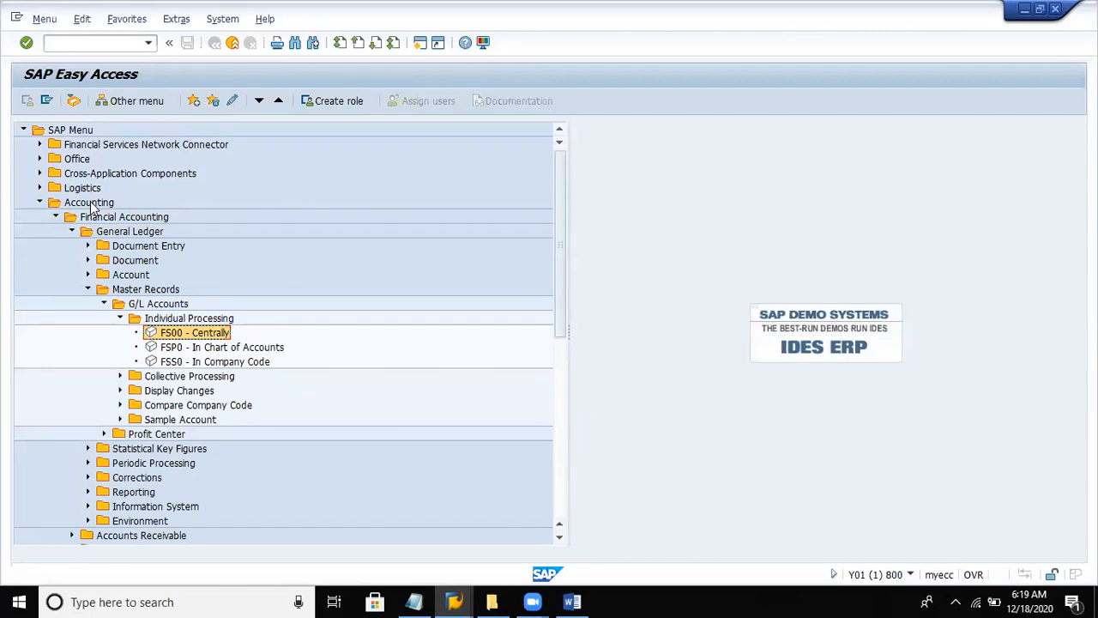
key(Down)
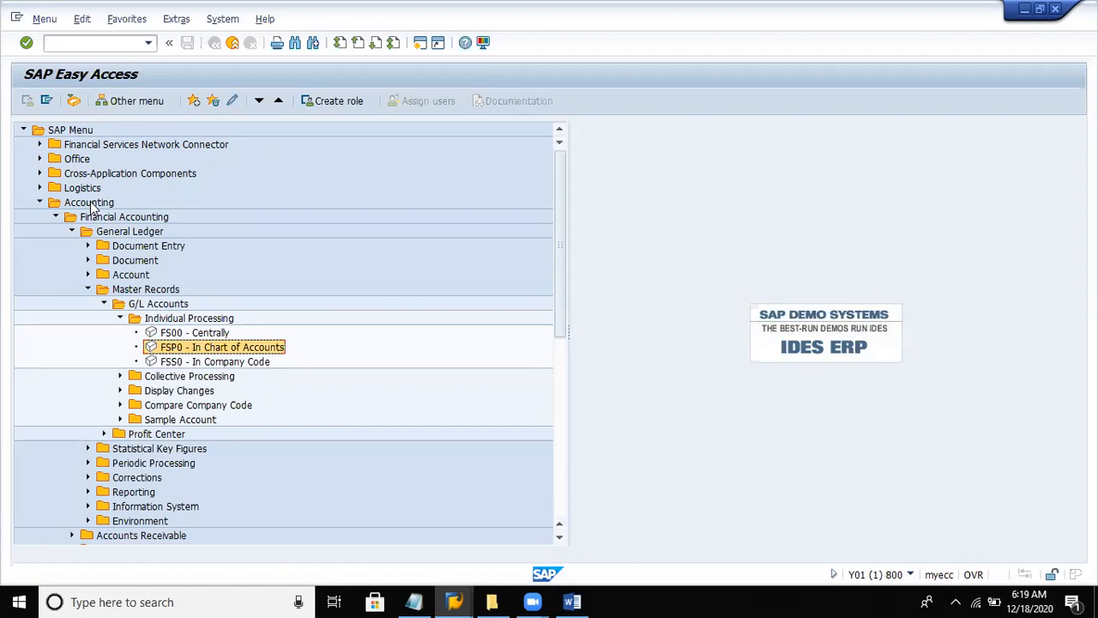
key(Up)
key(Return)
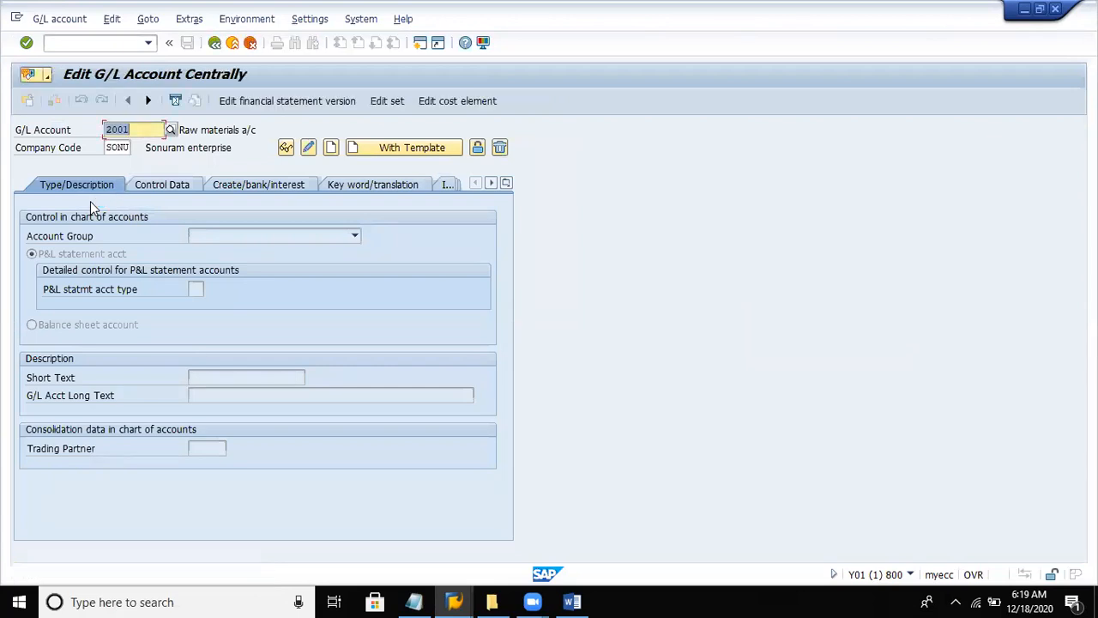
- Set the company code to DEL8 and accept the information message
click(129, 148)
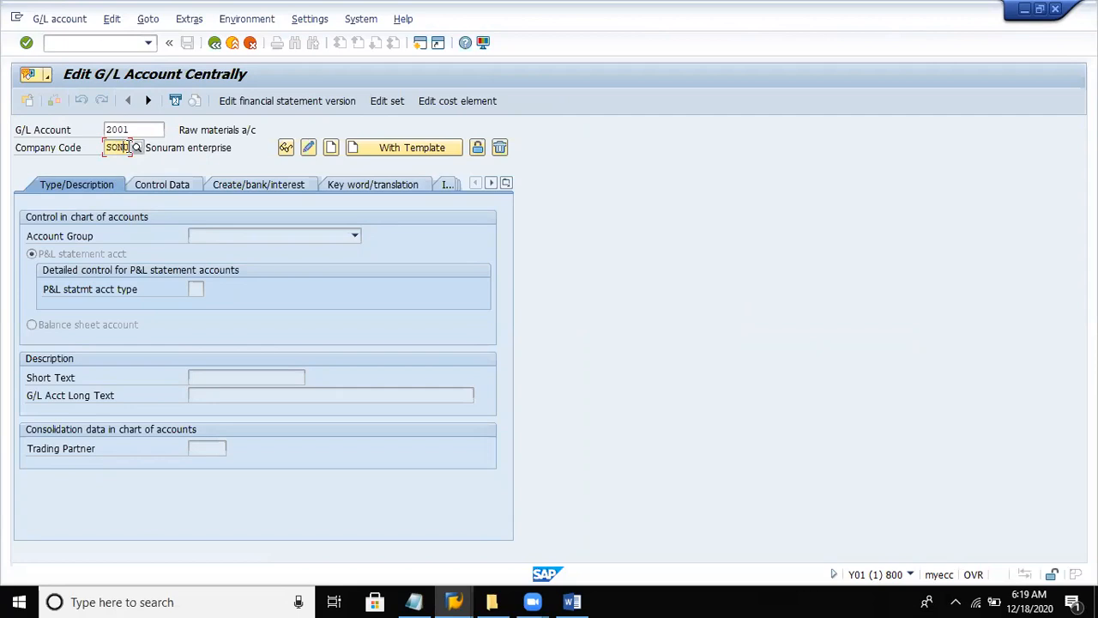
key(BackSpace)
key(BackSpace)
key(BackSpace)
key(BackSpace)
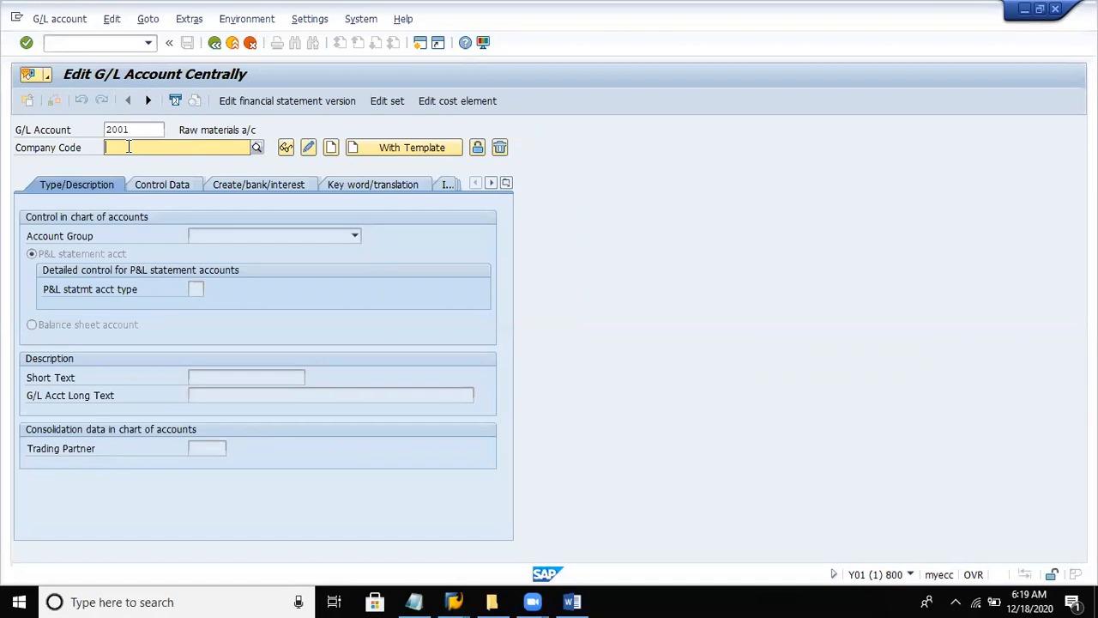
text(del)
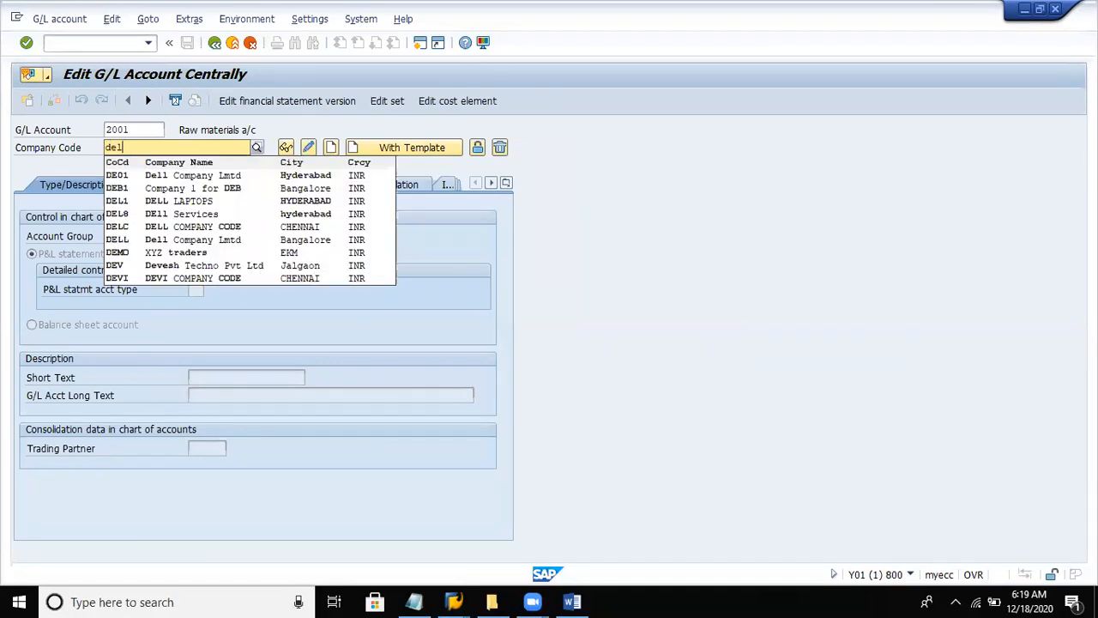
text(8)
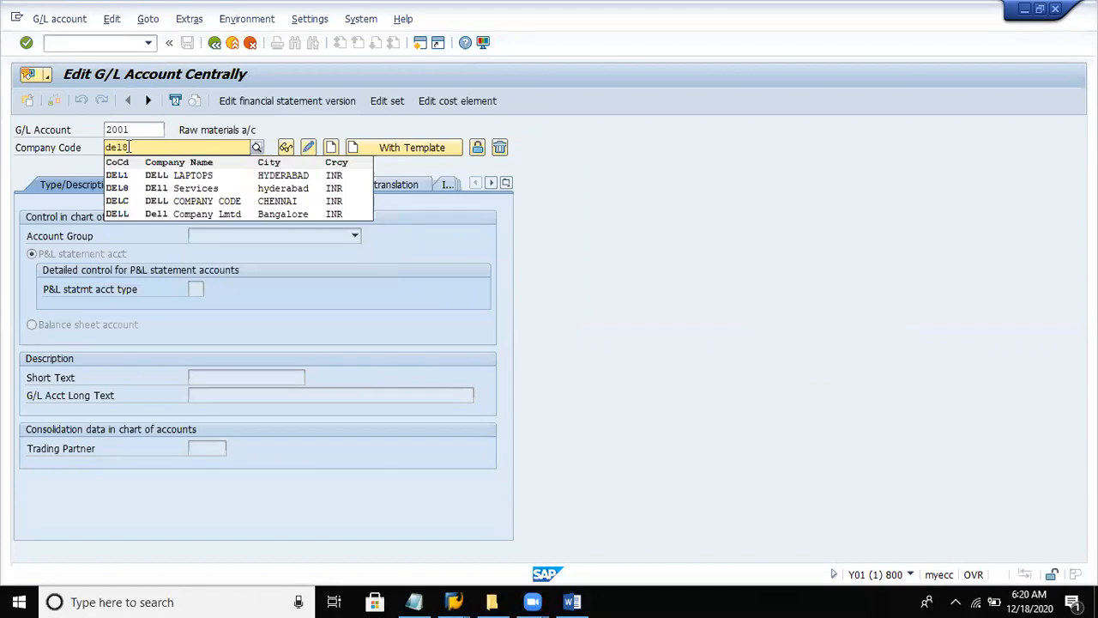
key(Return)
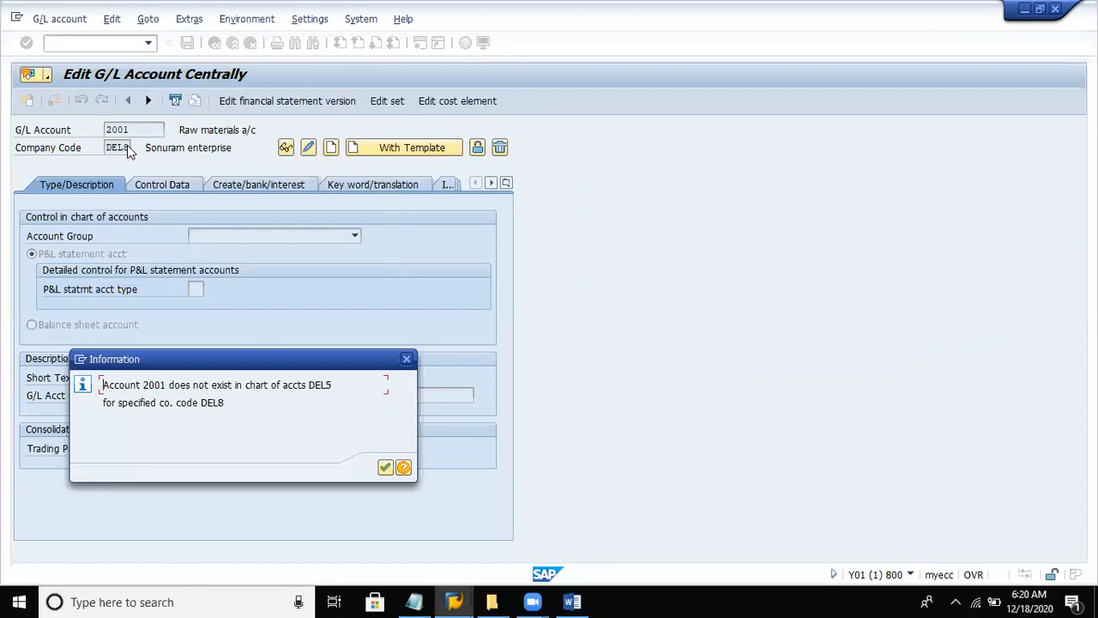
key(Return)
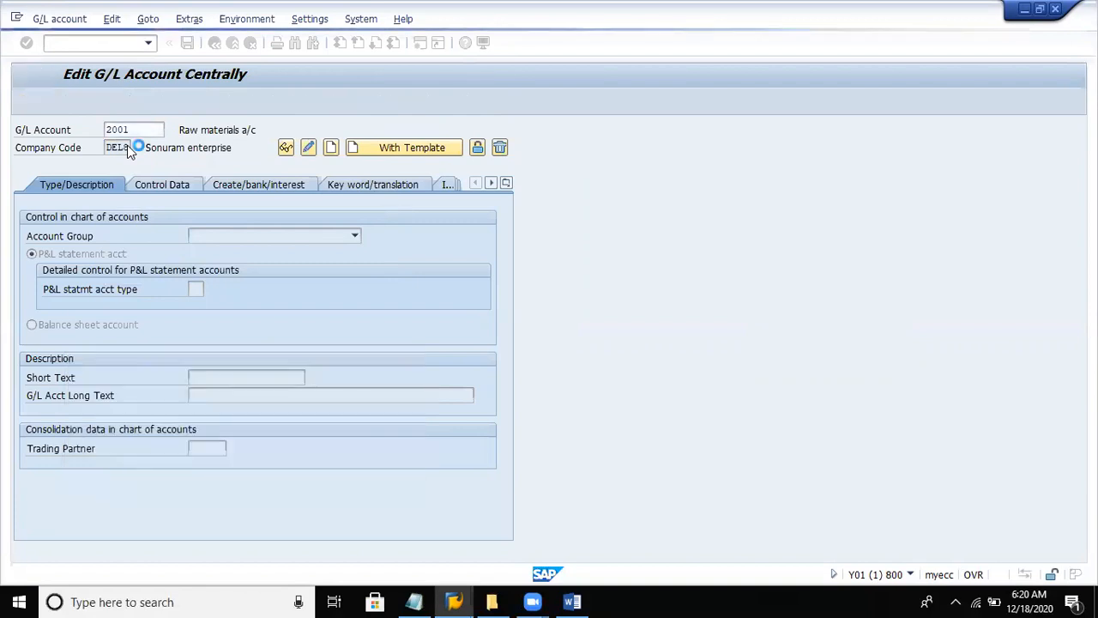
- Enter 100000 as the G/L account number and start creating the account
click(136, 130)
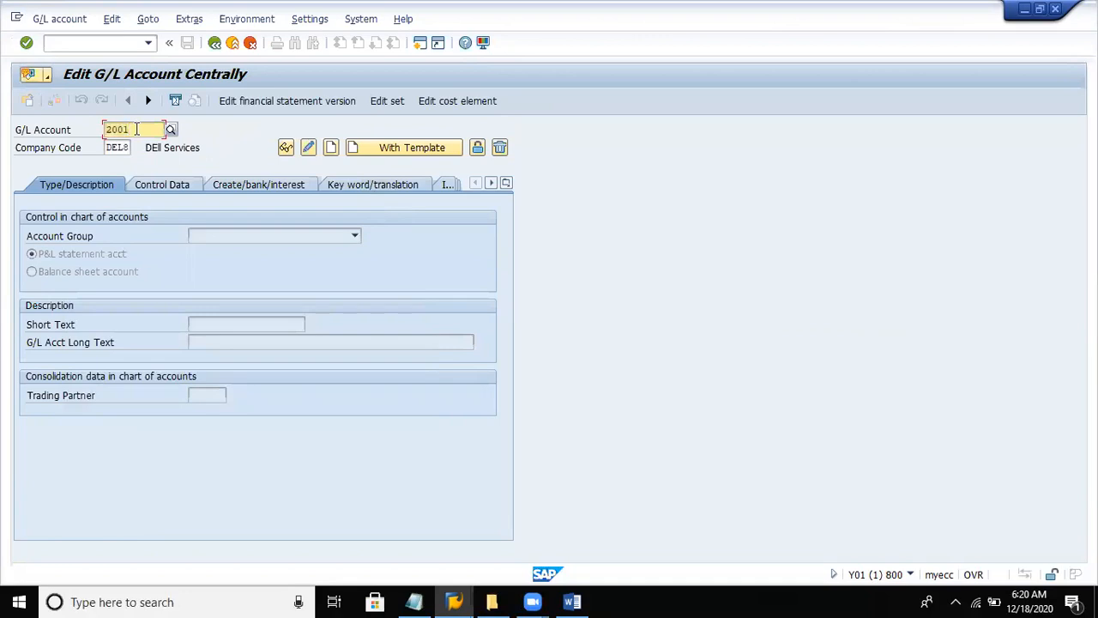
key(BackSpace)
key(BackSpace)
key(BackSpace)
key(BackSpace)
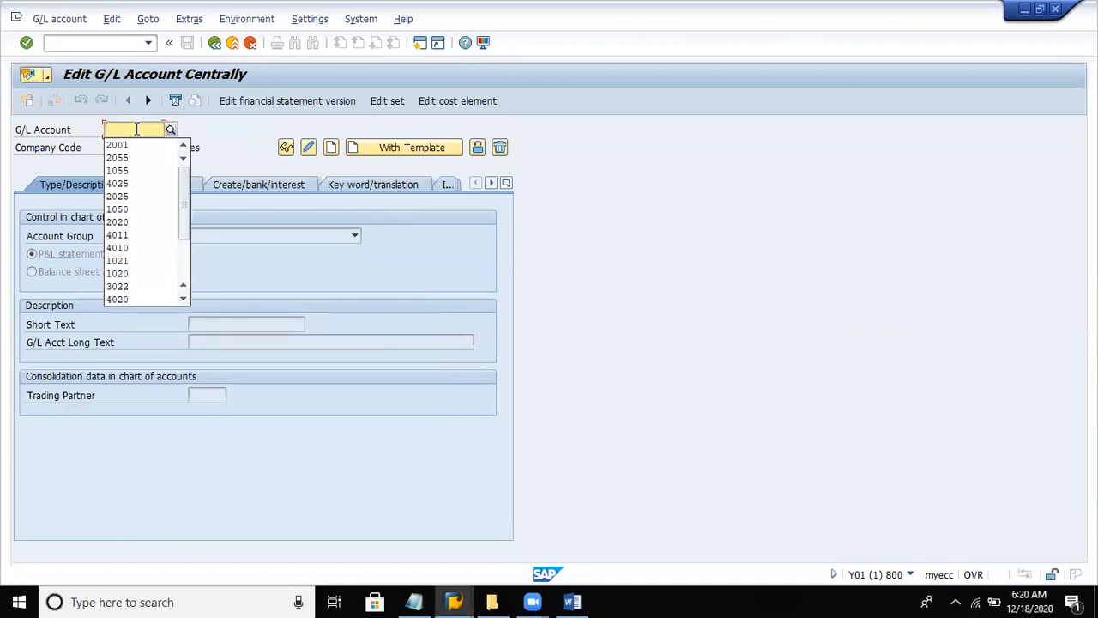
text(100000)
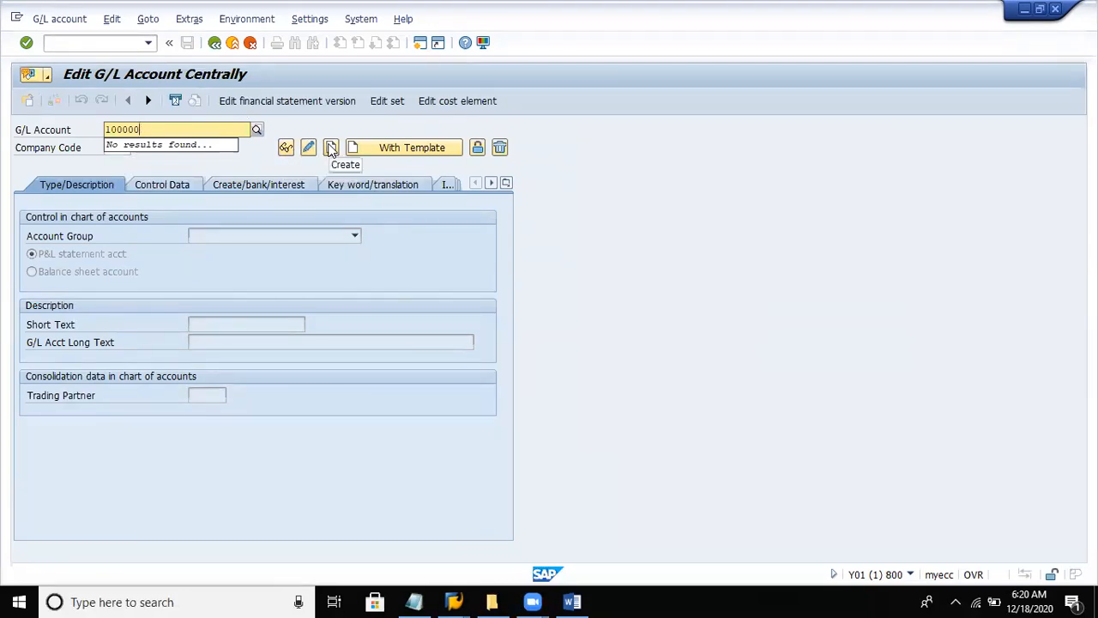
click(331, 149)
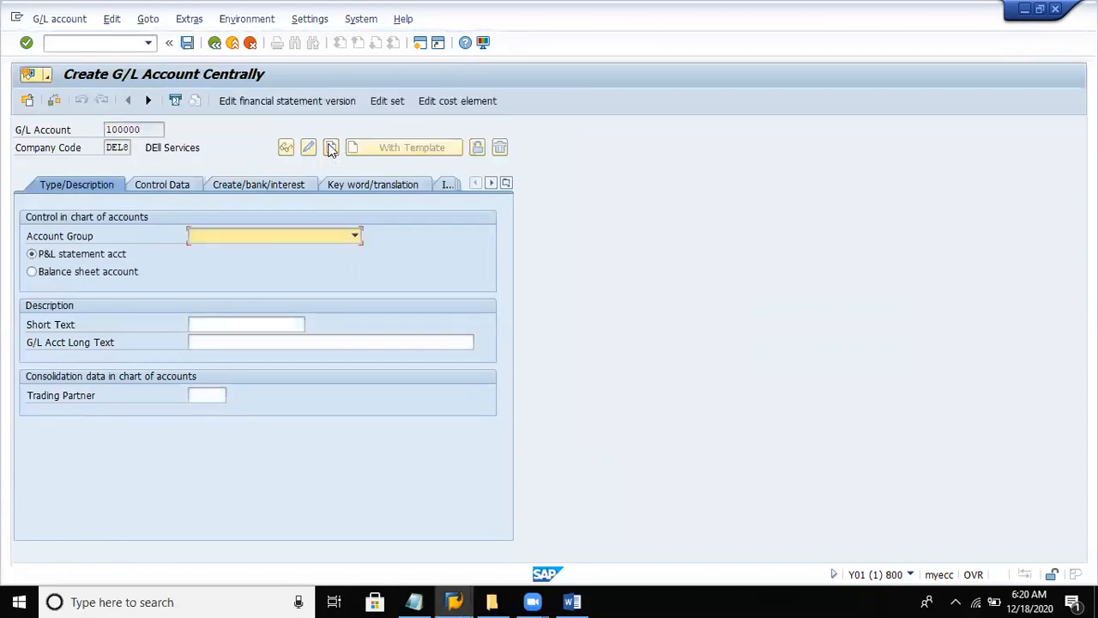
- Try the Assets account group, replace it with liabilities, and classify the account as a balance sheet account
click(240, 233)
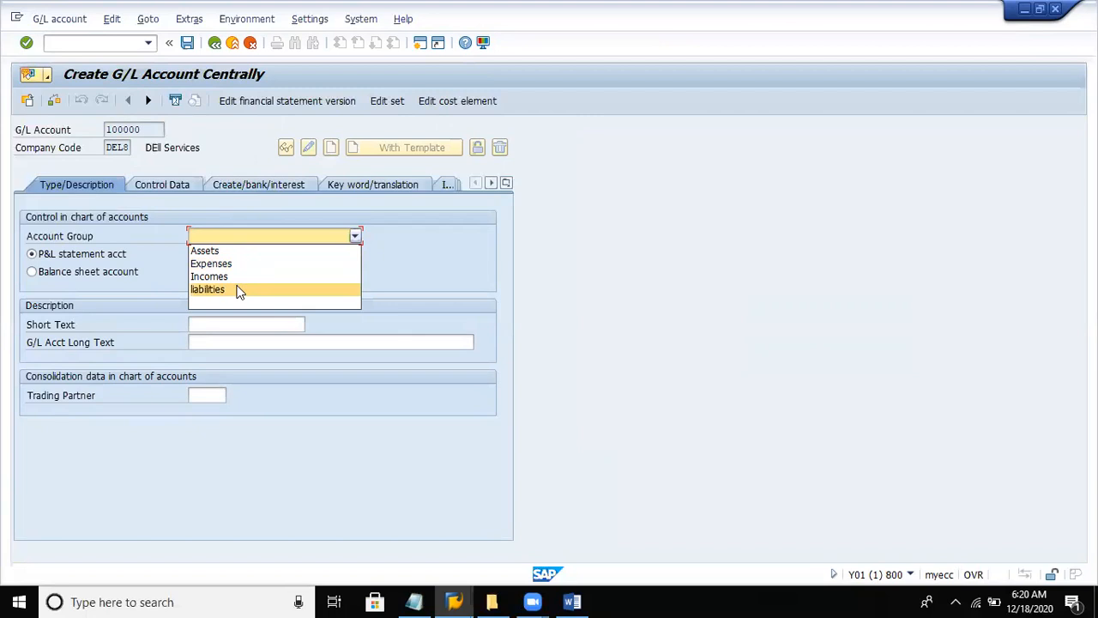
click(212, 257)
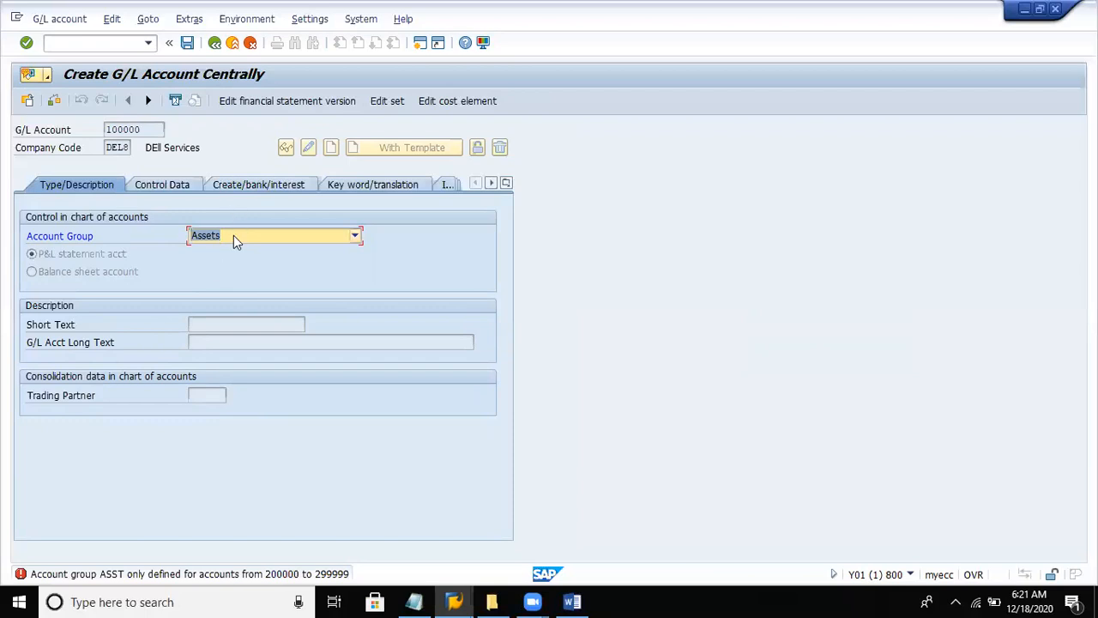
click(233, 235)
click(216, 292)
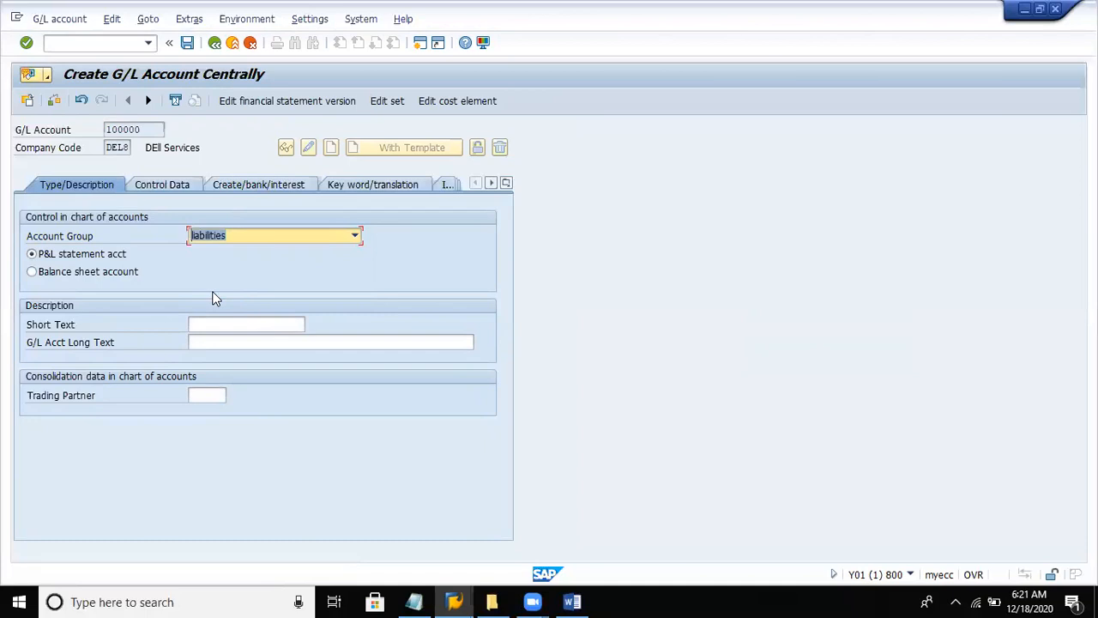
click(114, 272)
- Enter "Retained earnings" as the account's short text and move on to the long text
click(228, 323)
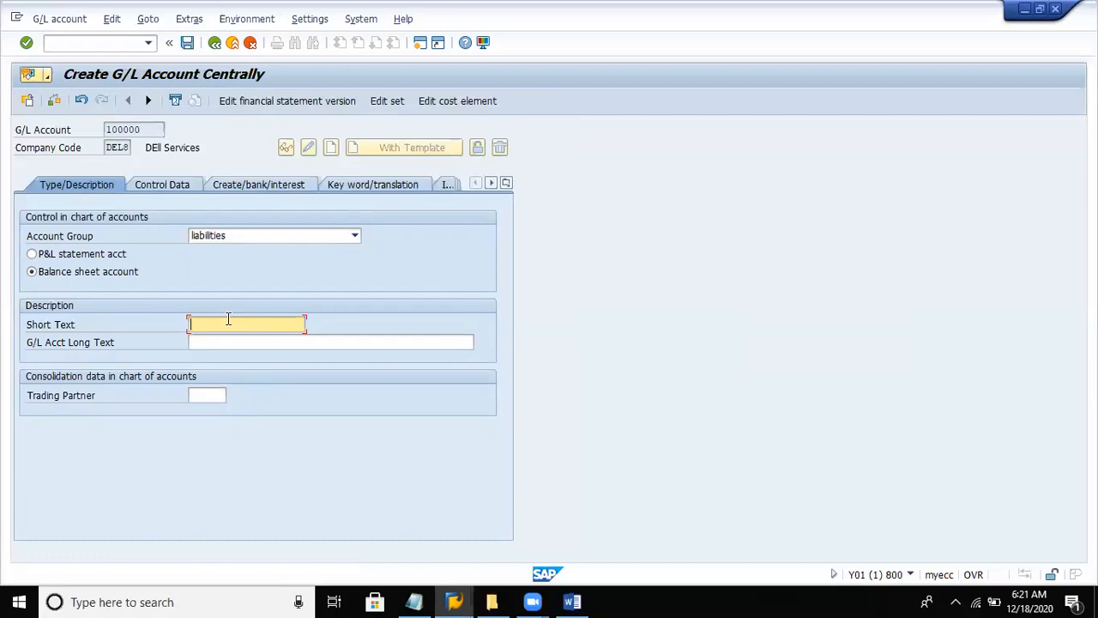
text(Ret)
key(BackSpace)
text(tained-earnings)
key(Tab)
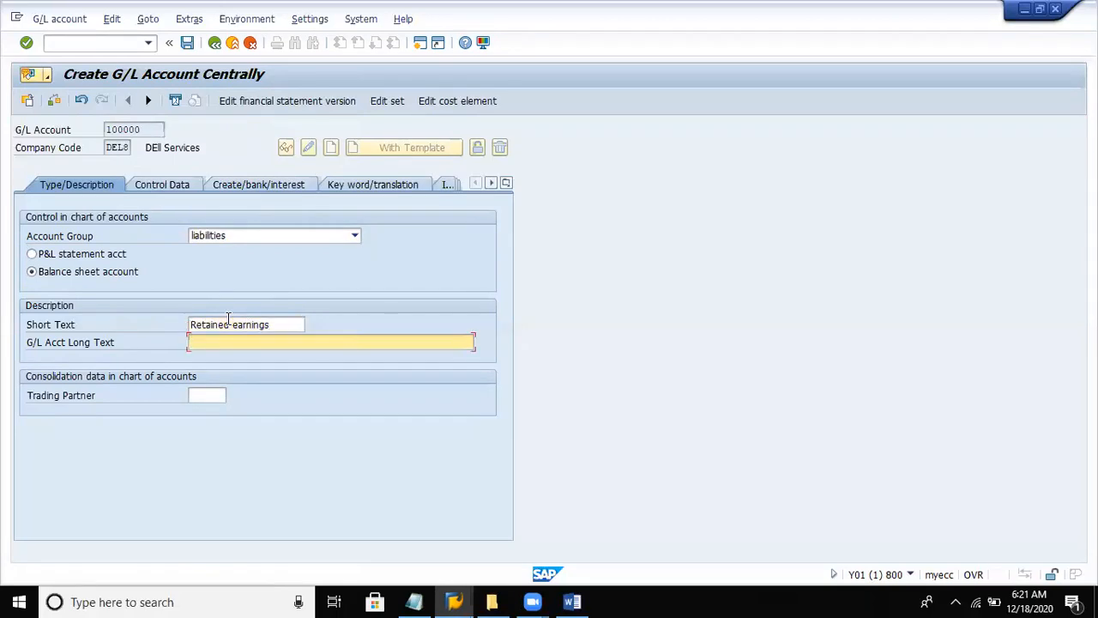
- Enter "Retained earnings A/c" as the G/L account's long text
text(Retained earningsA/c)
- In the control data, enable only balances in local currency, open item management and line item display, and set the sort key to 001
click(189, 187)
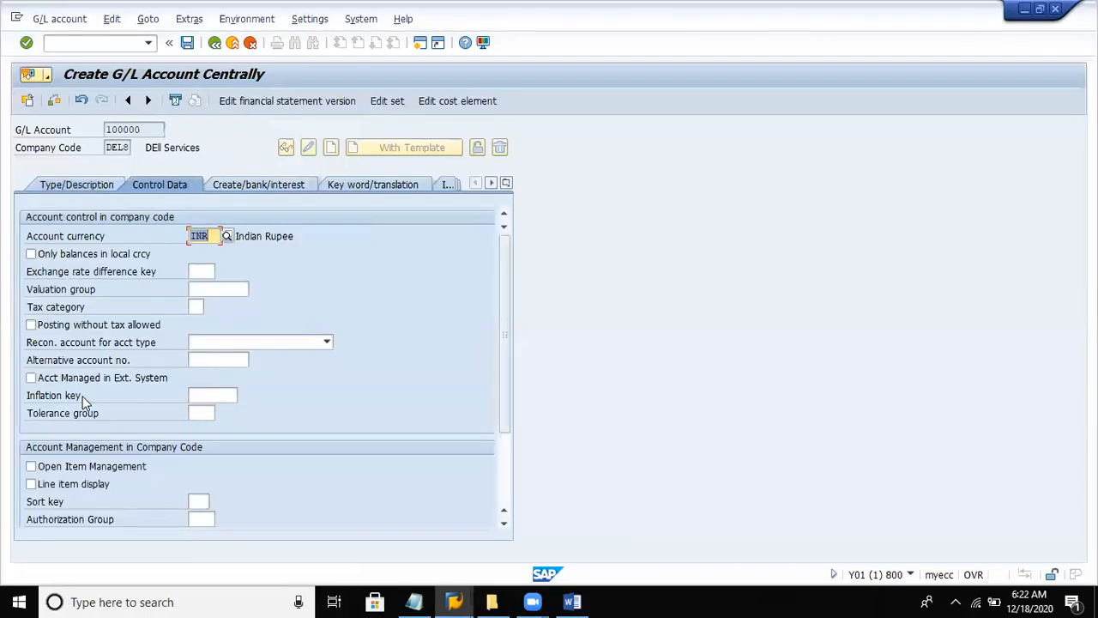
click(82, 256)
click(74, 470)
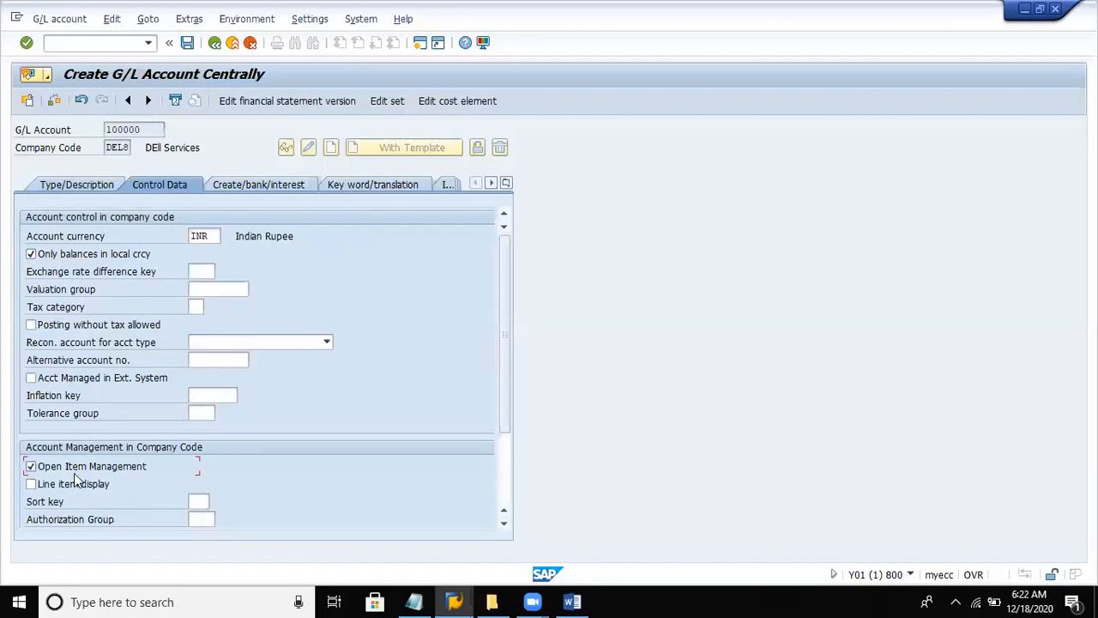
click(72, 482)
click(198, 502)
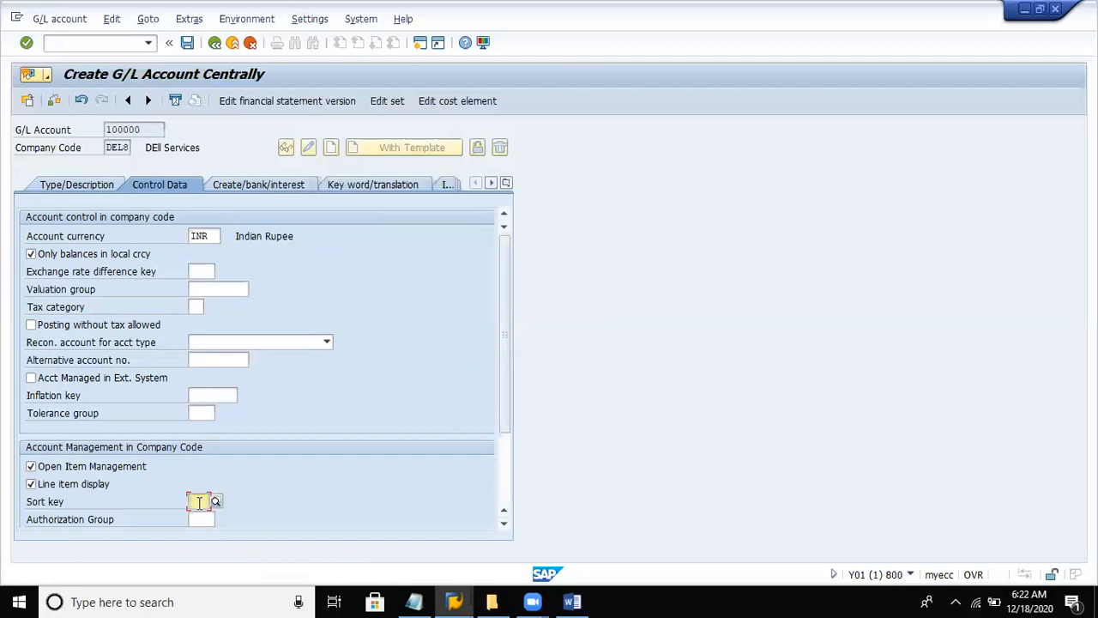
text(001)
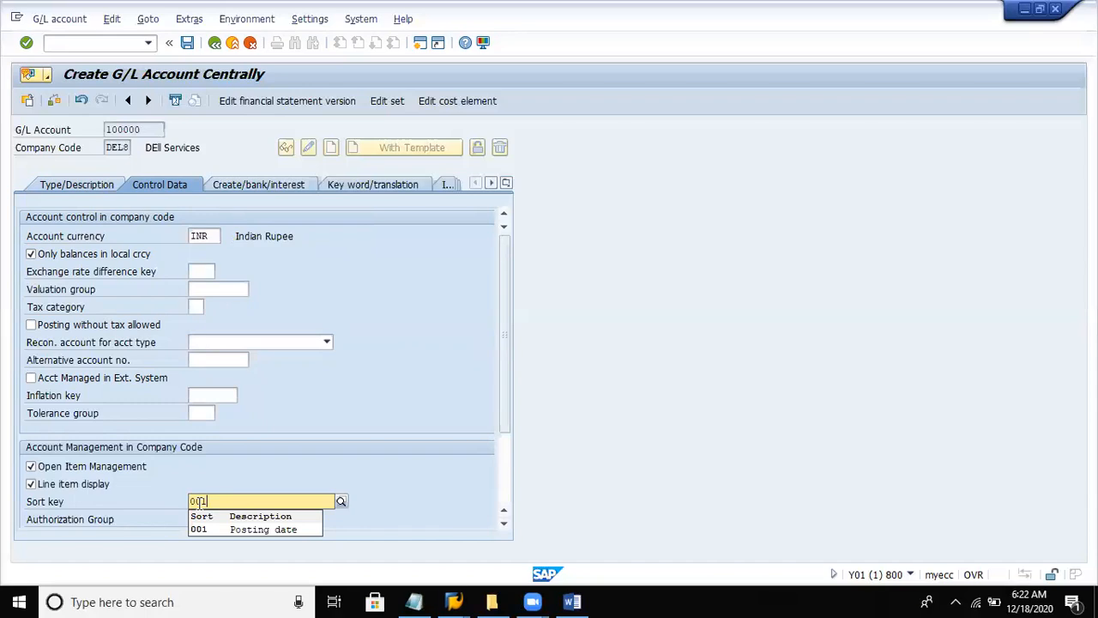
- Assign field status group G001, General (with text, allocation), and save the new G/L account
click(241, 184)
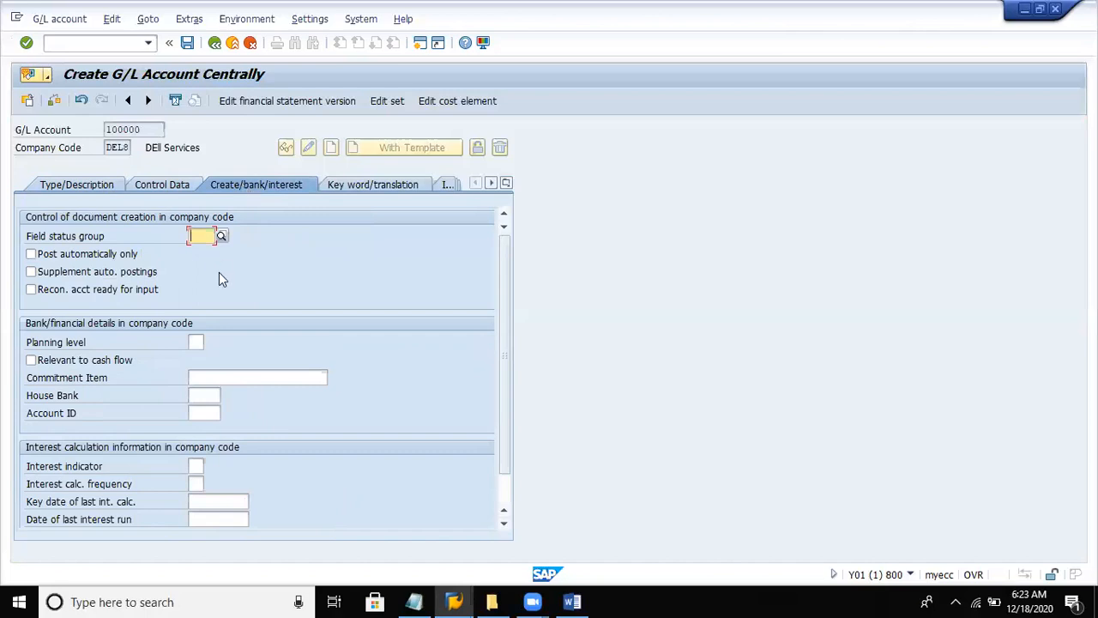
click(220, 237)
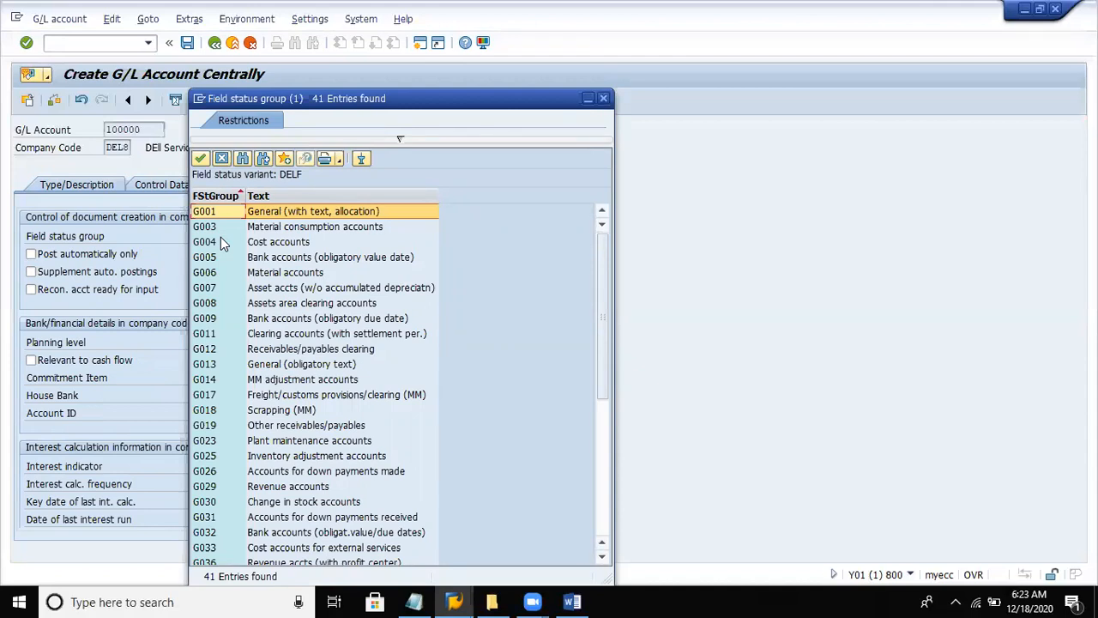
double_click(264, 214)
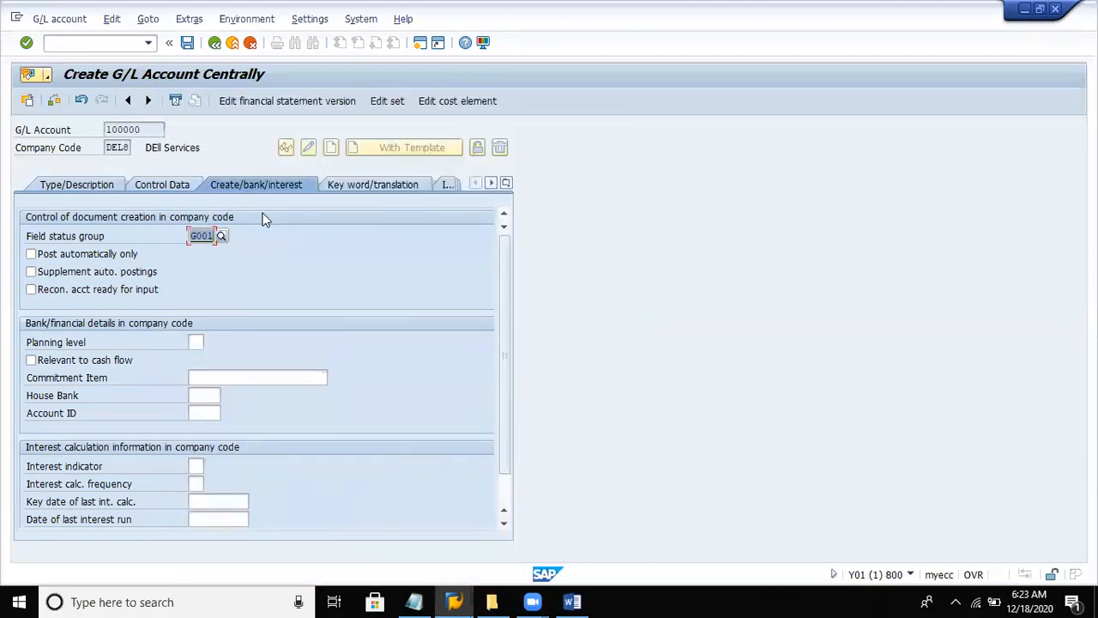
key(Return)
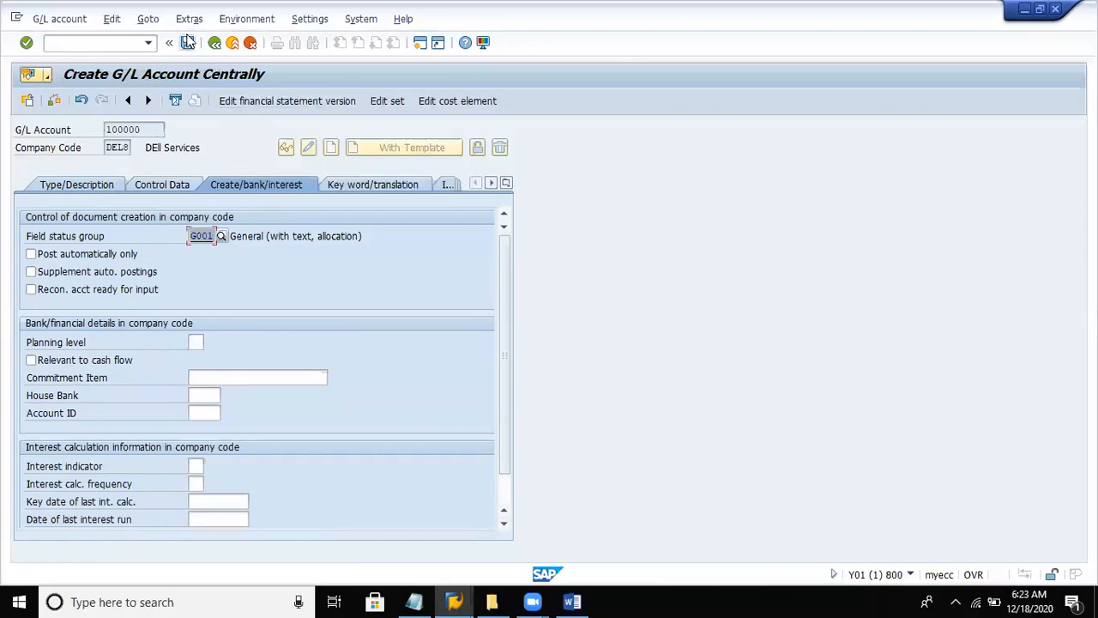
click(187, 42)
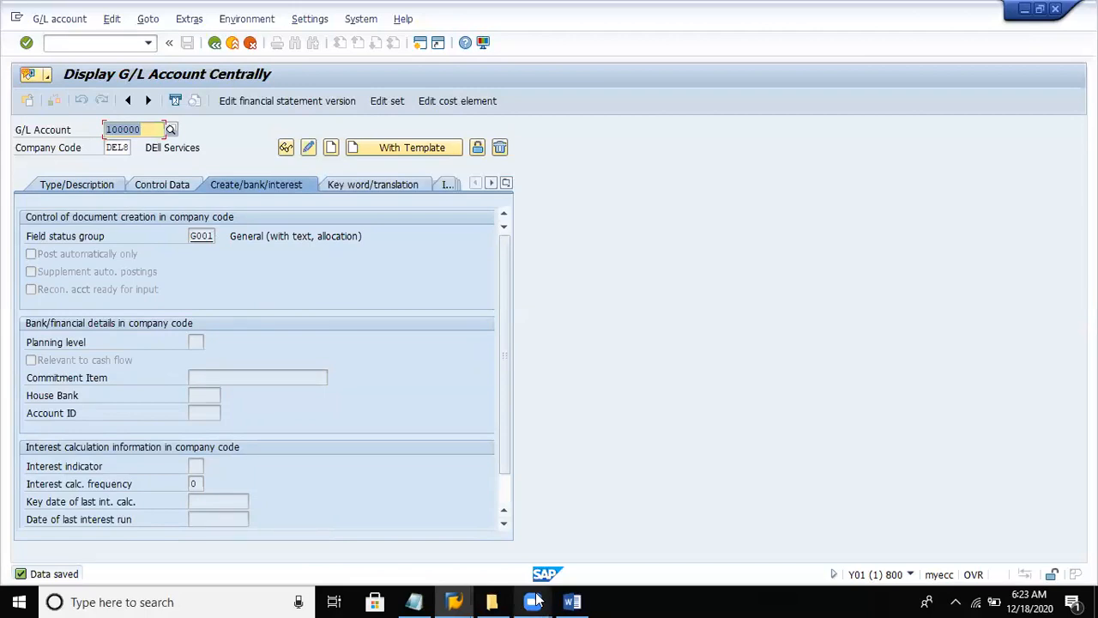
- Switch to the Word notes and review the instructions for creating a liability account in FS00
click(571, 601)
key(Down)
key(Down)
key(Down)
key(Down)
key(Down)
key(Down)
key(Down)
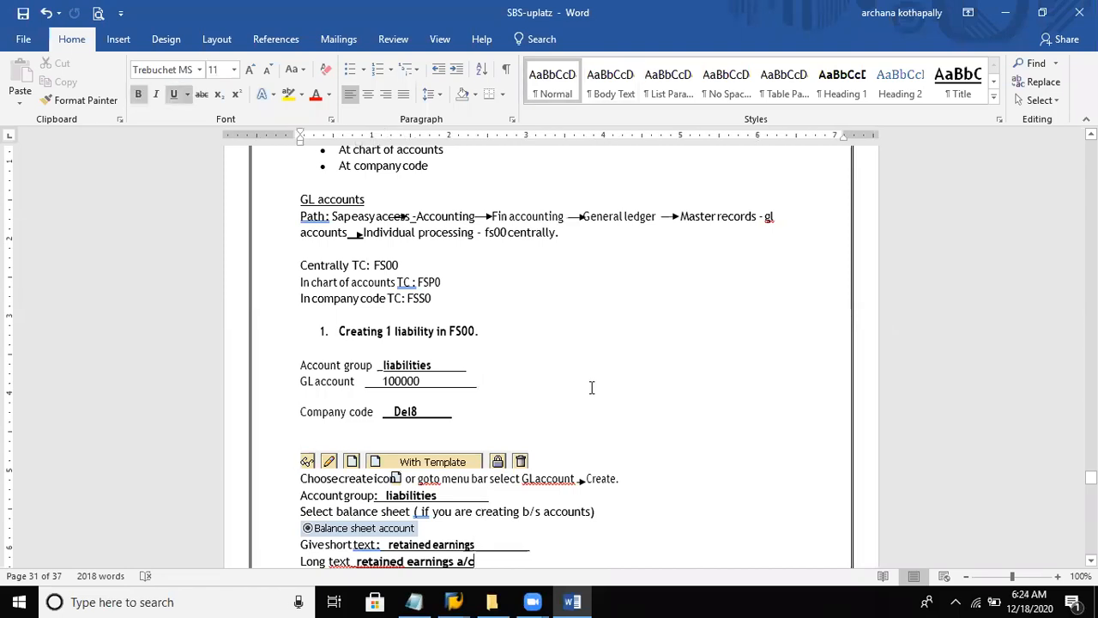
key(Down)
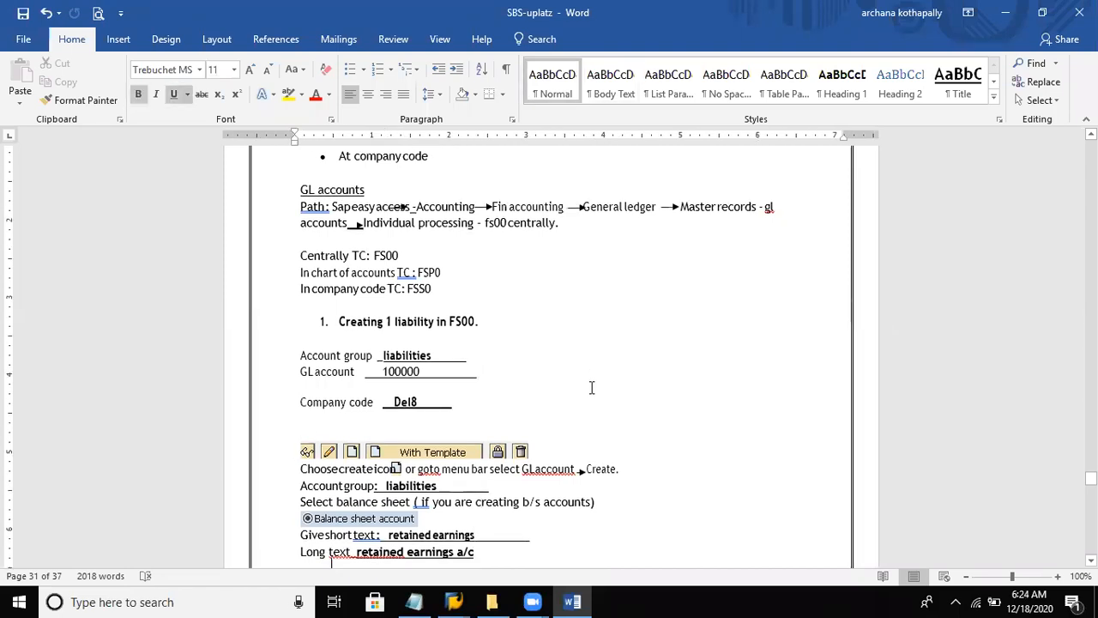
key(Down)
key(Down)
key(Down)
key(Down)
key(Down)
key(Down)
key(Down)
key(Down)
key(Down)
key(Down)
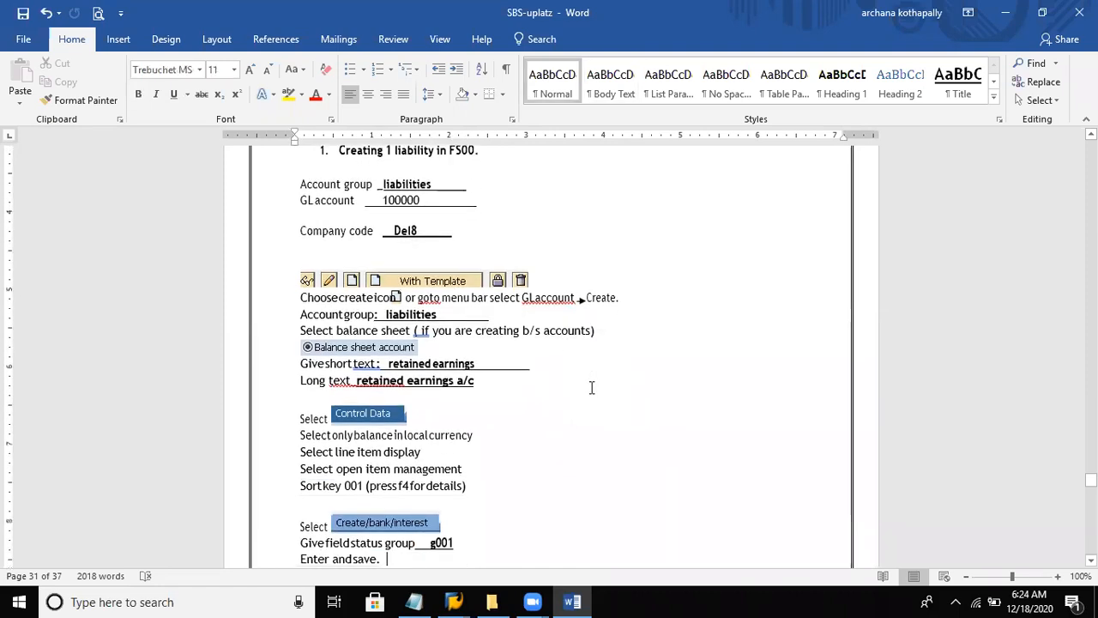
key(Up)
key(Up)
key(Up)
key(Up)
key(Up)
key(Up)
key(Up)
key(Up)
key(Up)
key(Up)
key(Up)
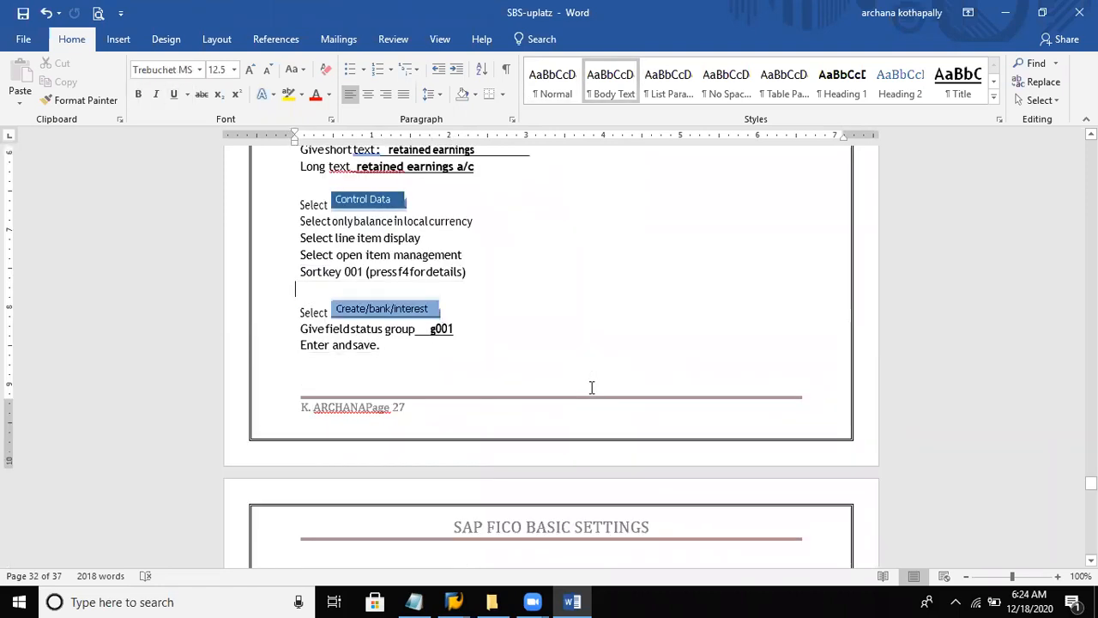
key(Up)
key(Up)
key(Up)
key(Up)
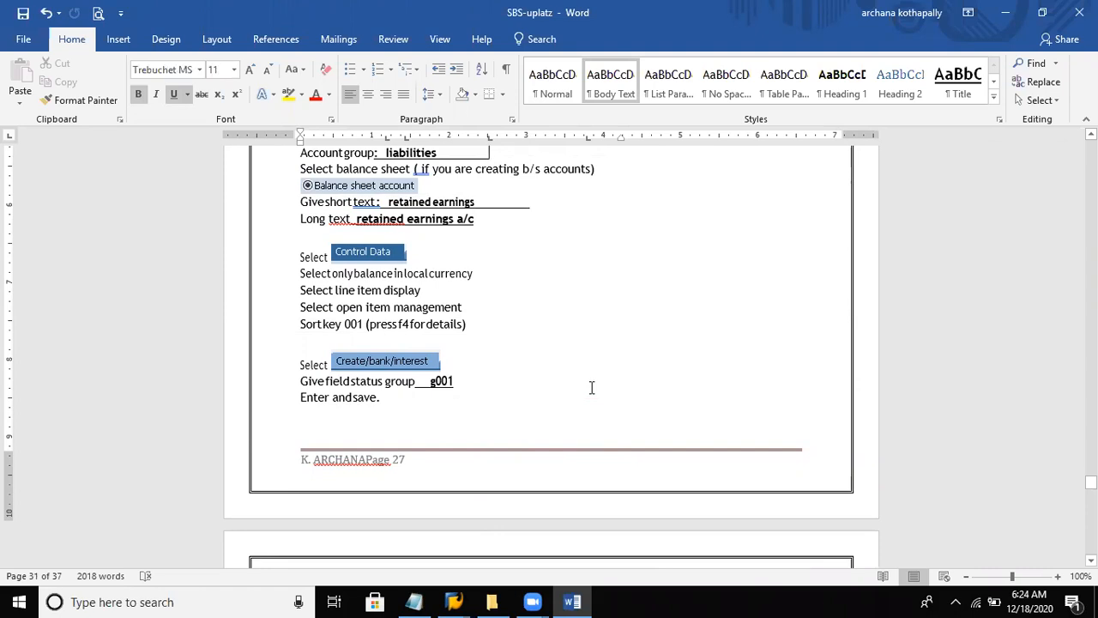
- Rewrite the field status group in the liability instructions as G001 with a capital G, tidy the line, and save the document
key(Down)
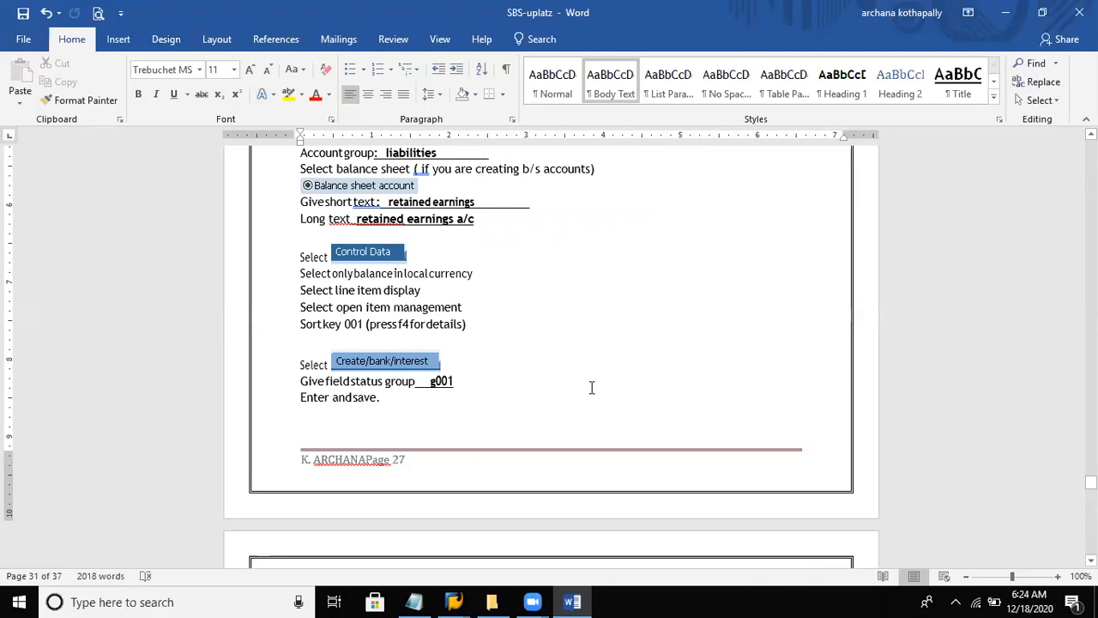
key(Down)
key(Down)
key(Down)
click(438, 380)
key(BackSpace)
text(G00)
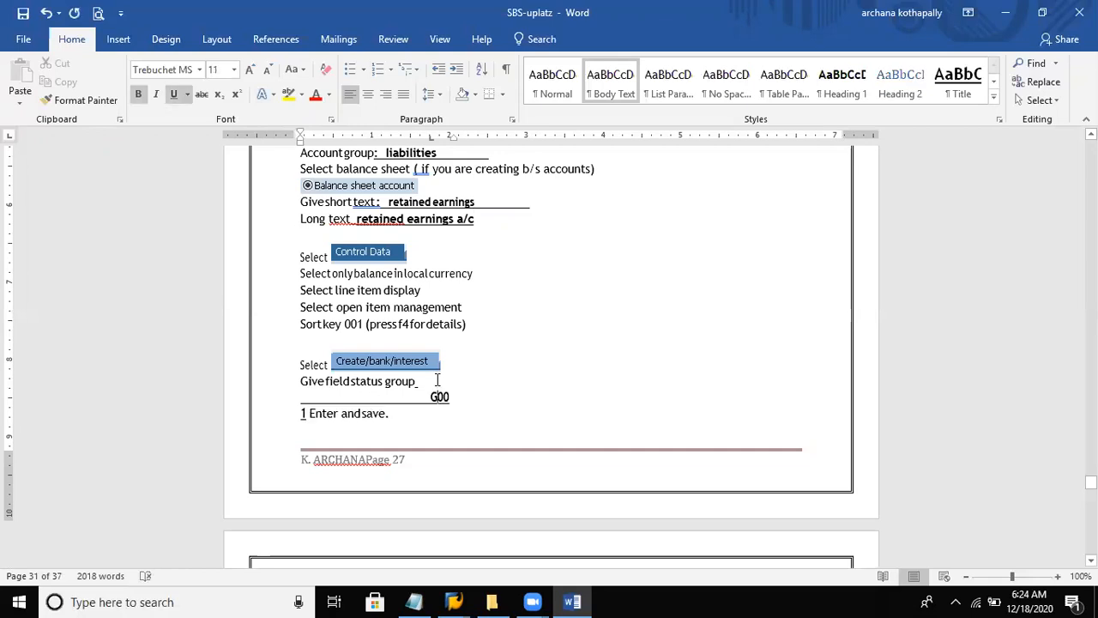
key(Right)
key(ctrl+z)
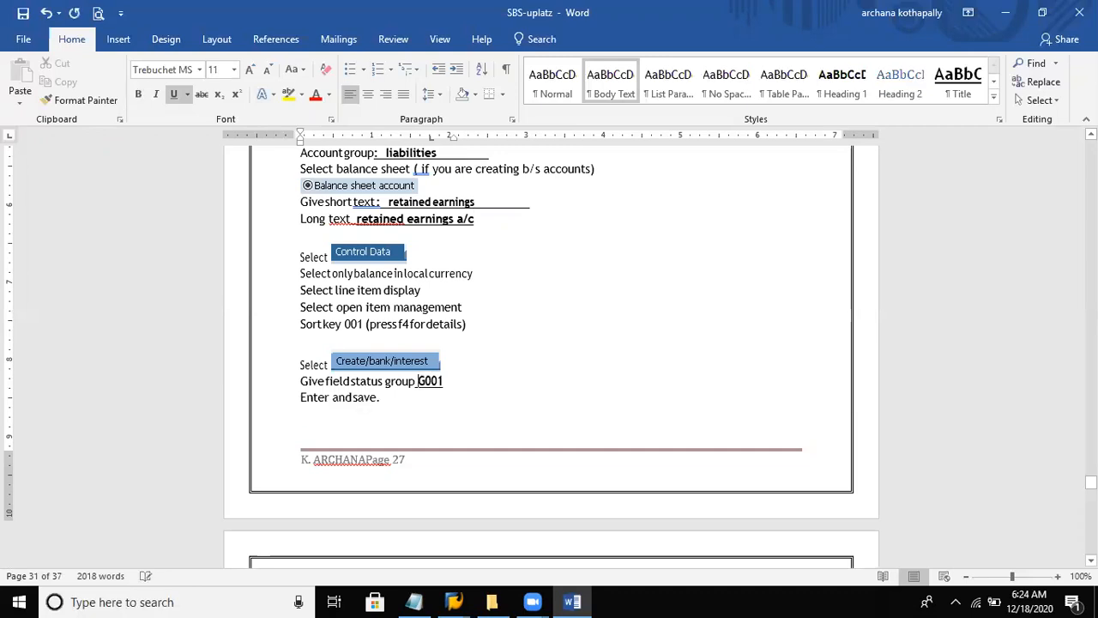
key(ctrl+s)
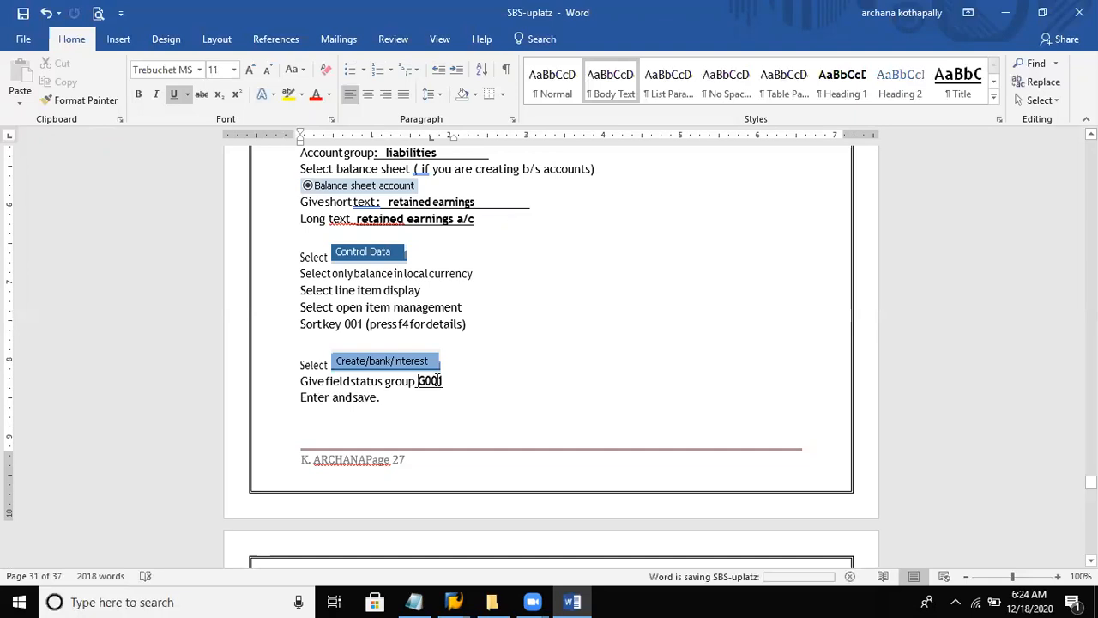
- In the notes' section on creating an asset in FS00, change the GL account number to 200000
key(Down)
key(Down)
key(Down)
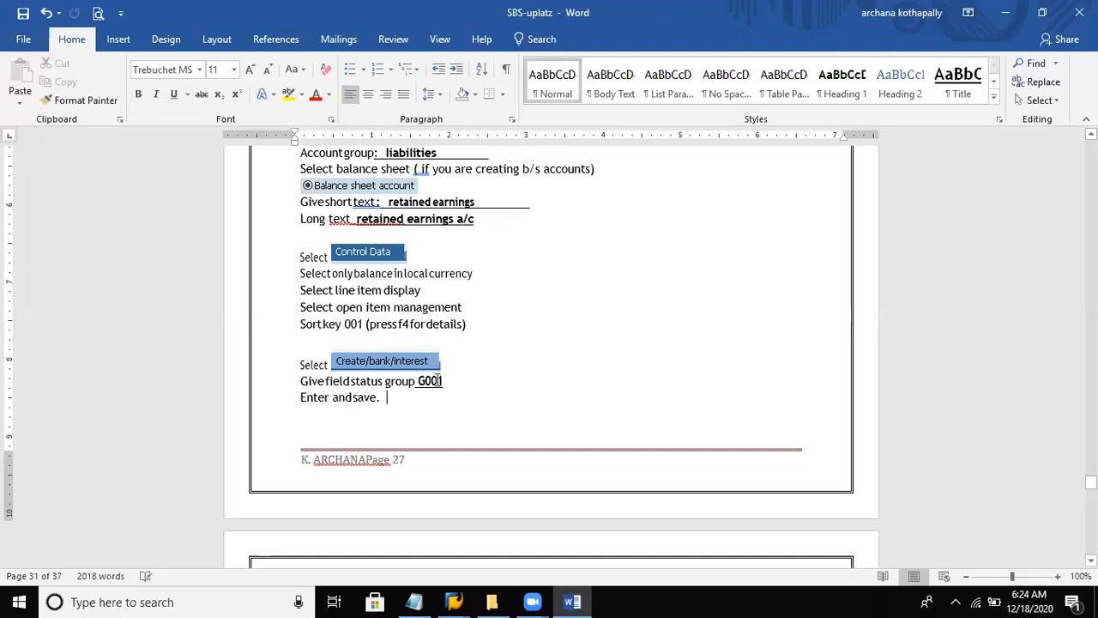
key(Down)
key(Down)
key(Down)
key(Down)
key(Down)
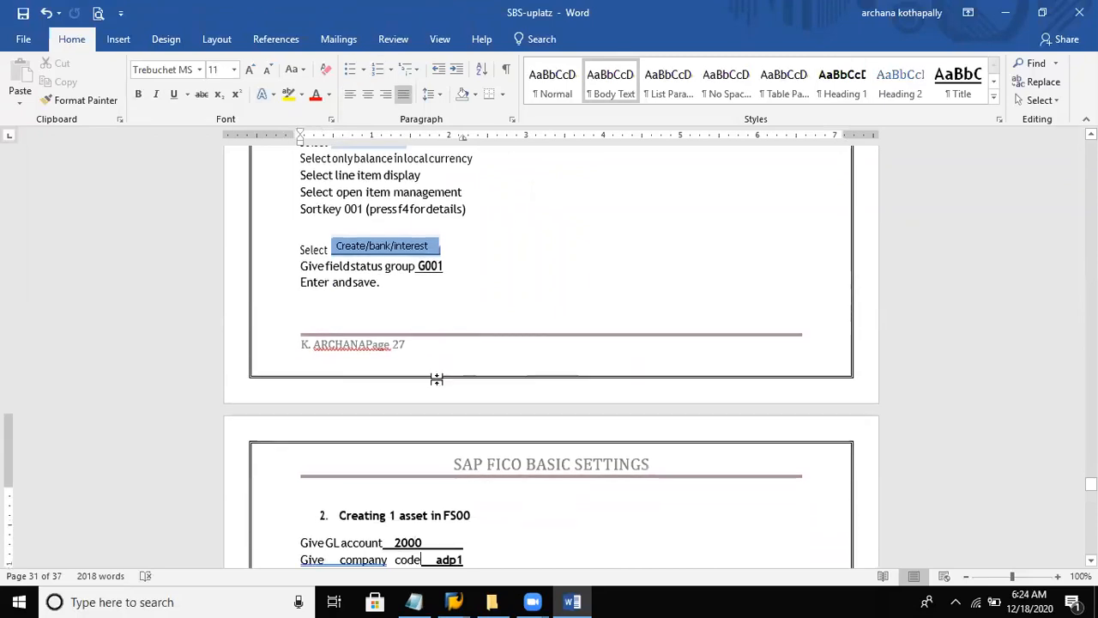
key(Down)
key(Down)
key(Down)
key(Down)
key(Down)
key(Down)
key(Down)
key(Down)
key(Down)
key(Down)
key(Down)
key(Down)
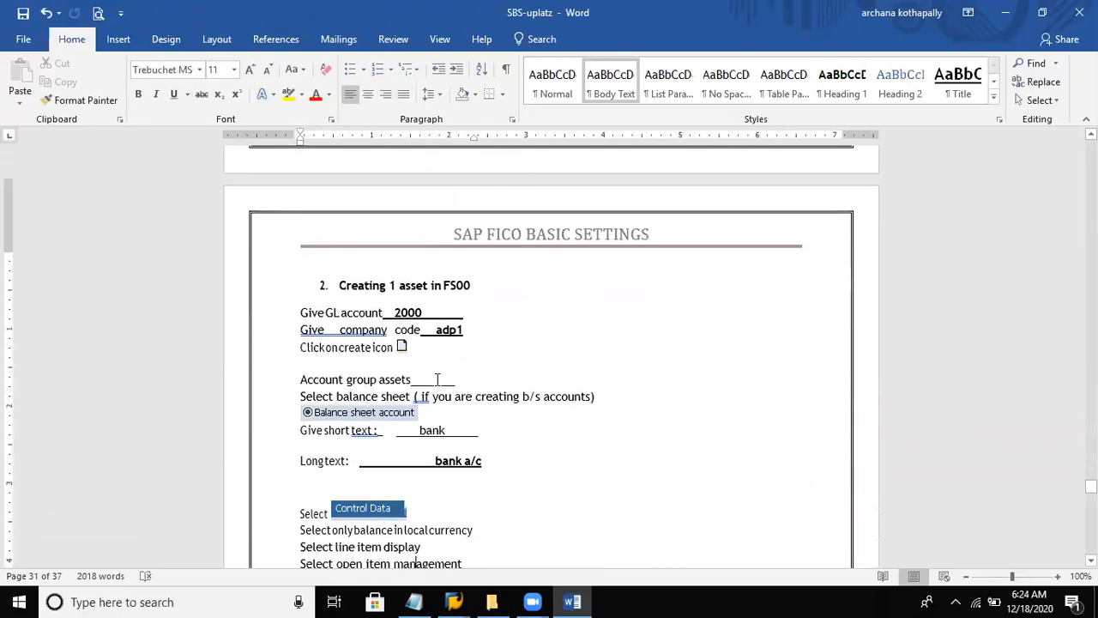
key(Down)
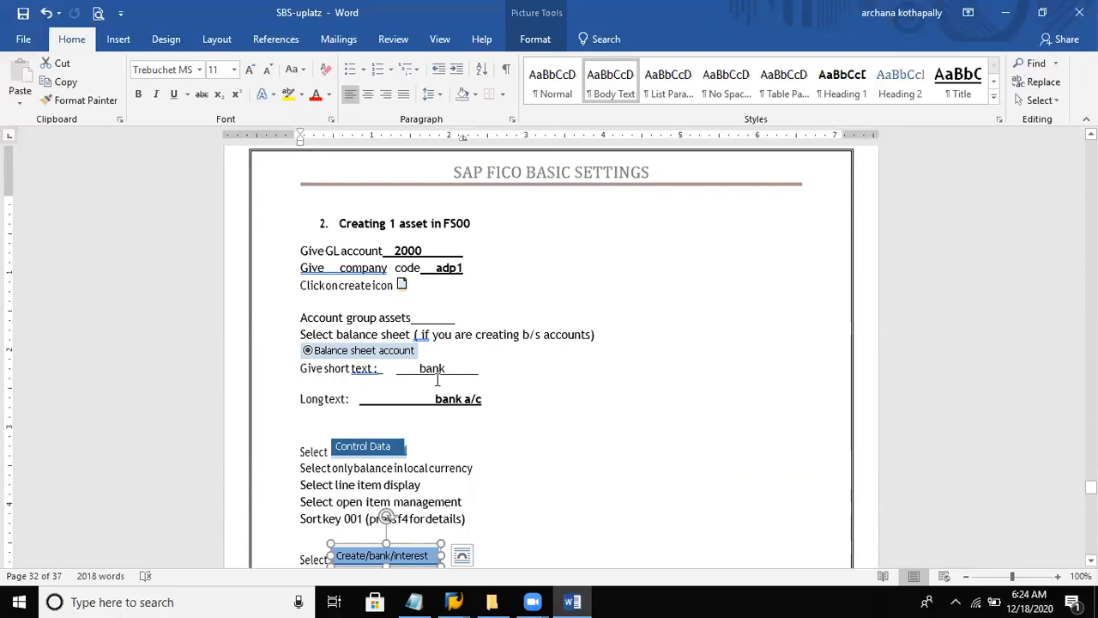
click(438, 255)
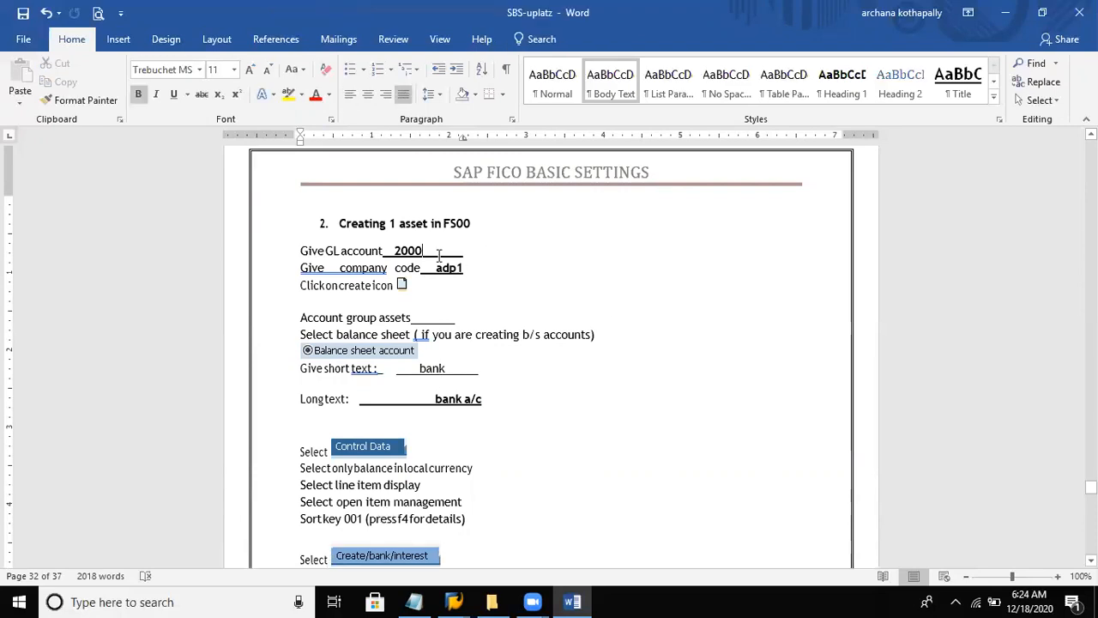
text(00)
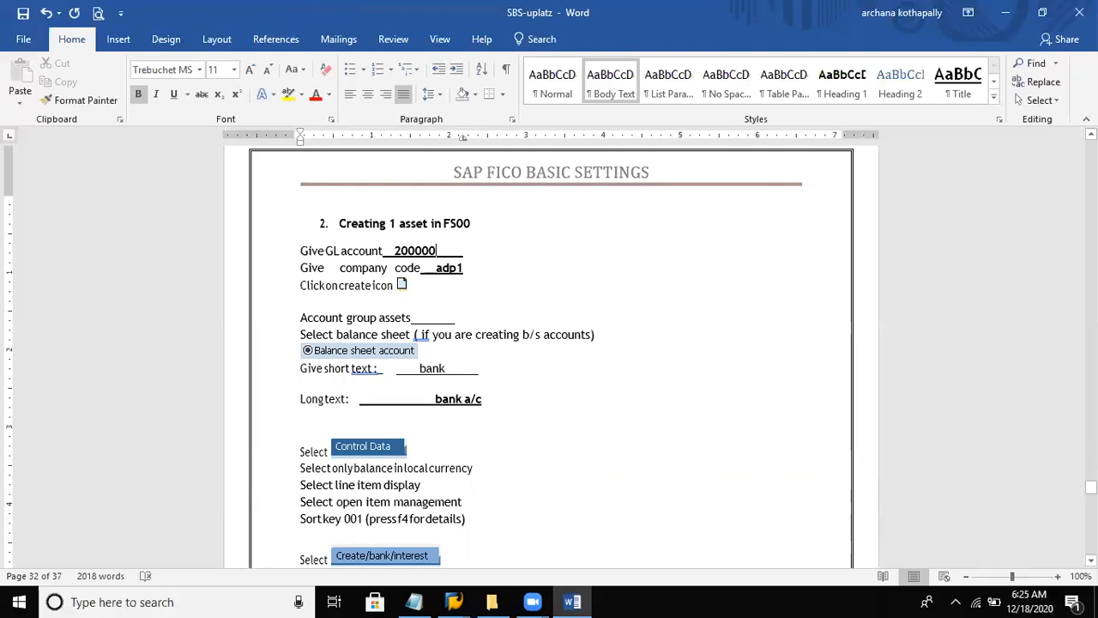
- Replace the asset section's company code with del8, keep the create-icon instruction on its own line, and save the document
click(437, 267)
key(Delete)
key(Delete)
key(Delete)
key(Delete)
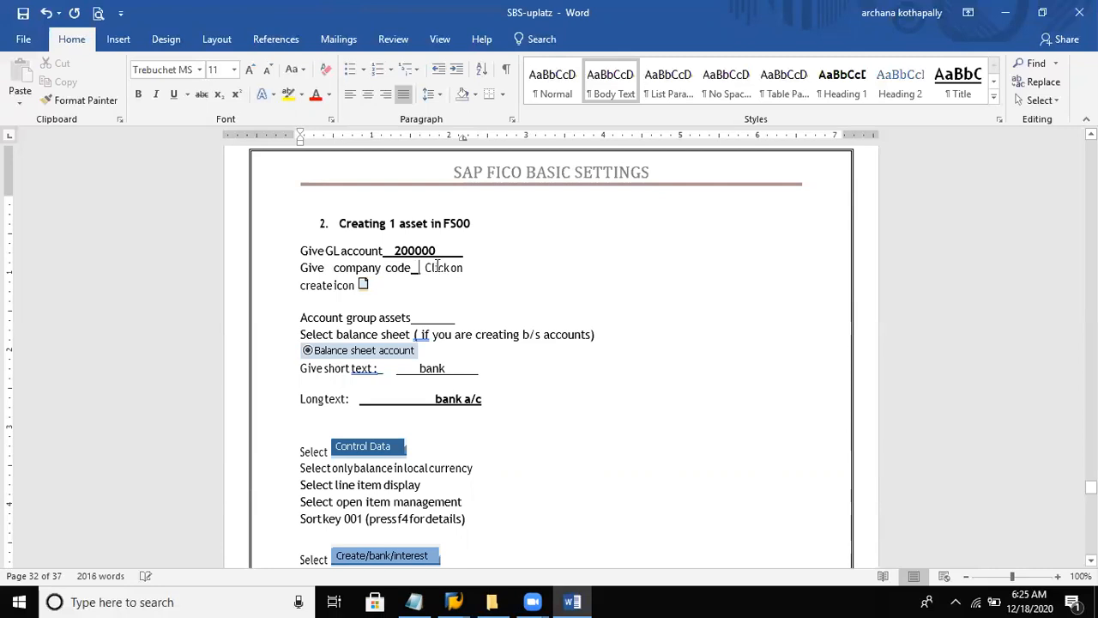
text(del)
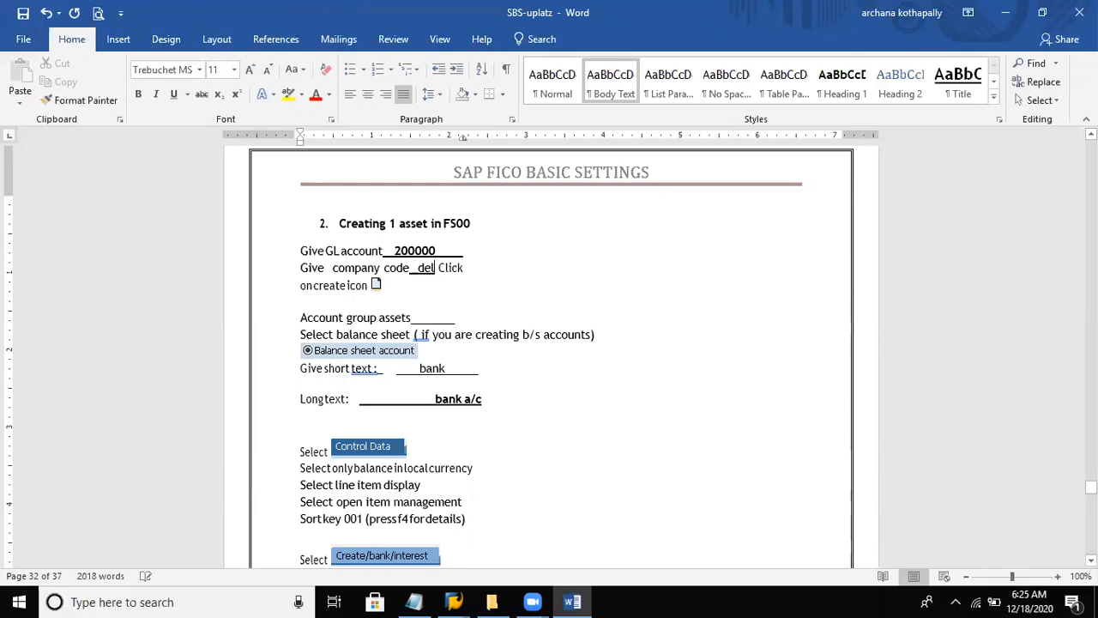
text(8)
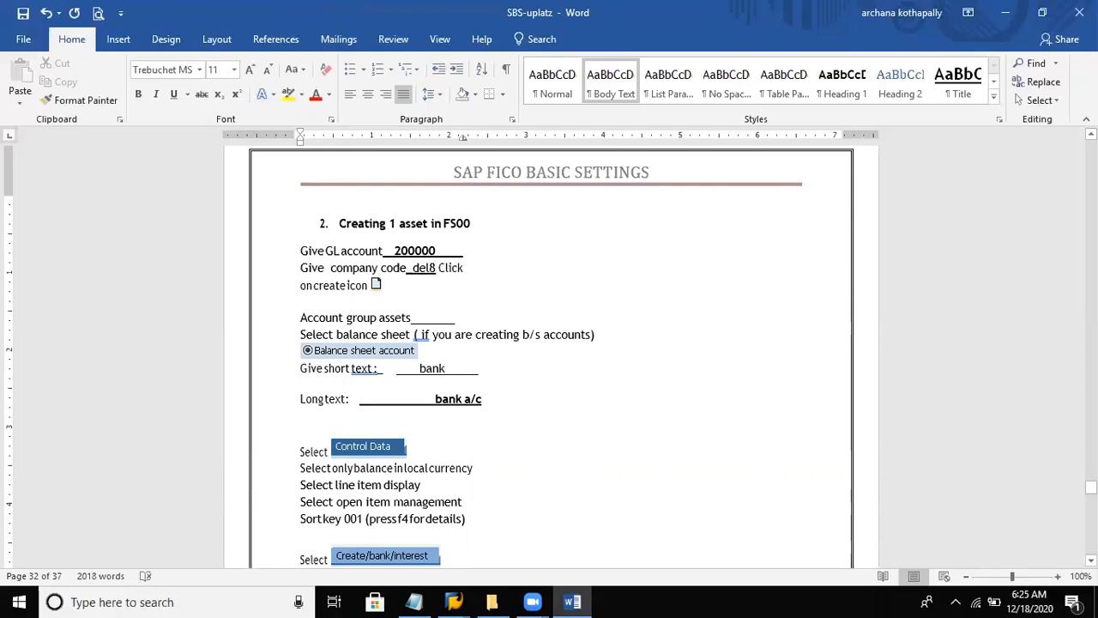
key(Return)
key(ctrl+s)
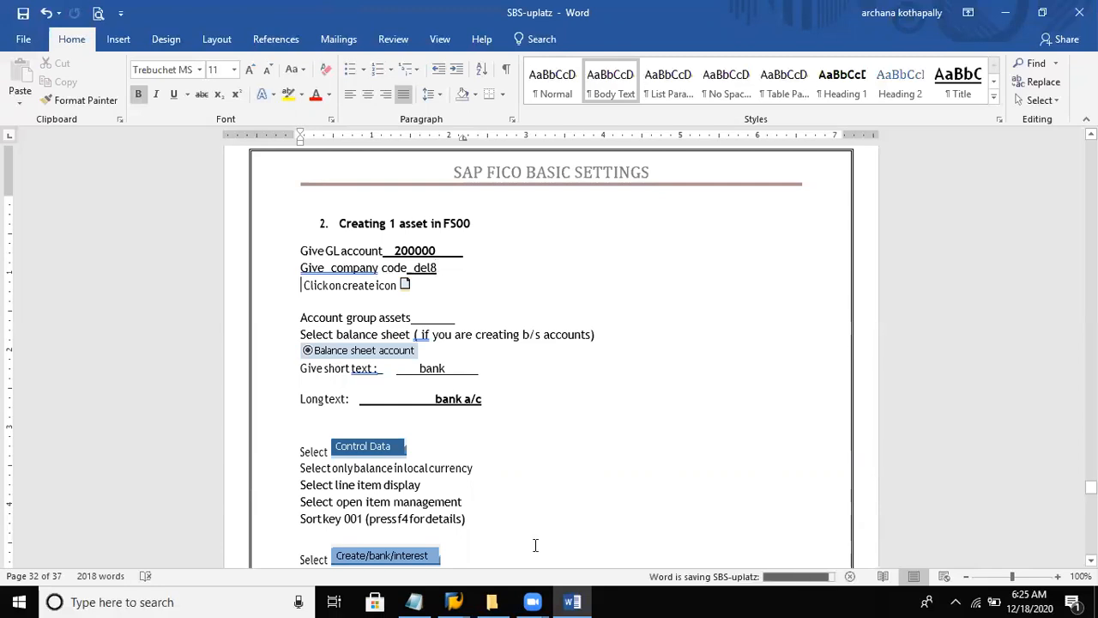
- Switch to SAP's G/L account window, enter account number 200000 for company code DEL8, and start creating the account
mouse_move(454, 602)
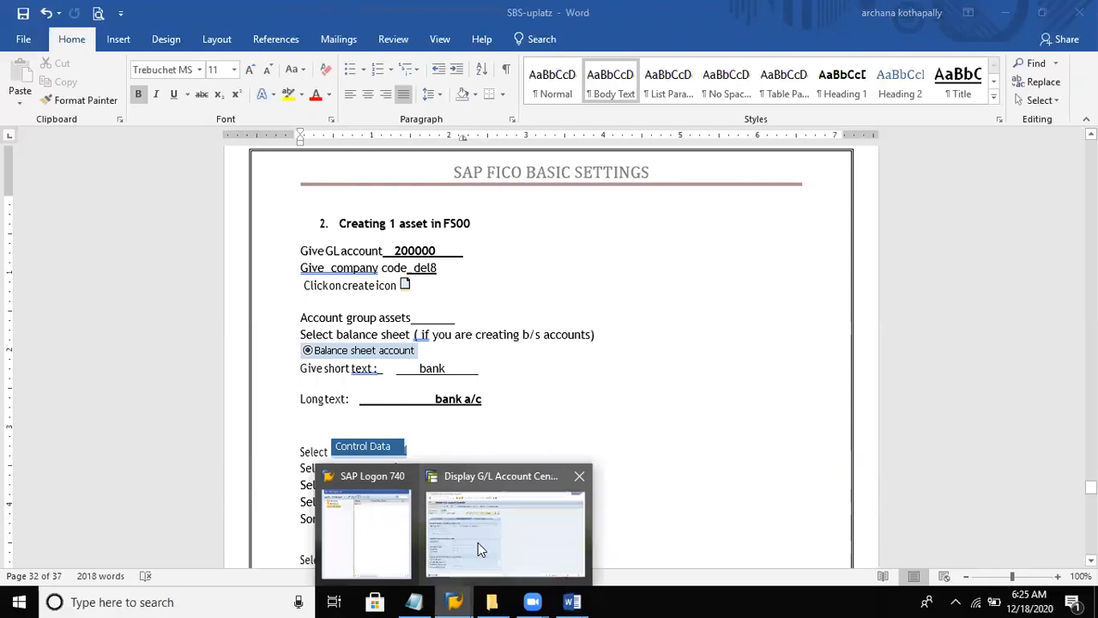
click(475, 520)
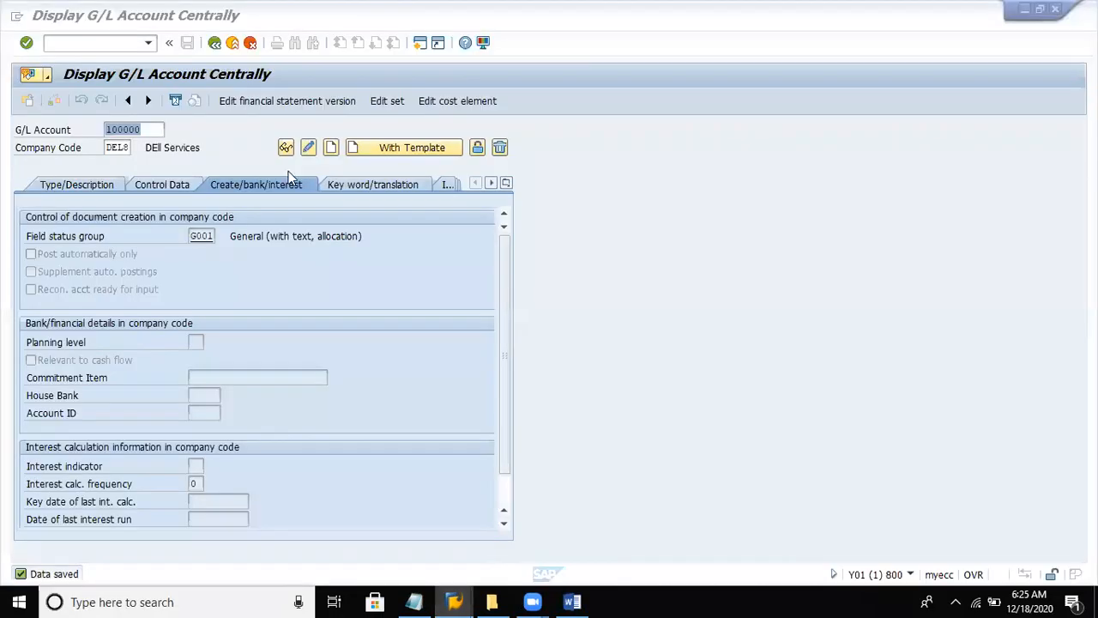
click(156, 127)
key(BackSpace)
key(BackSpace)
key(BackSpace)
key(BackSpace)
key(BackSpace)
key(BackSpace)
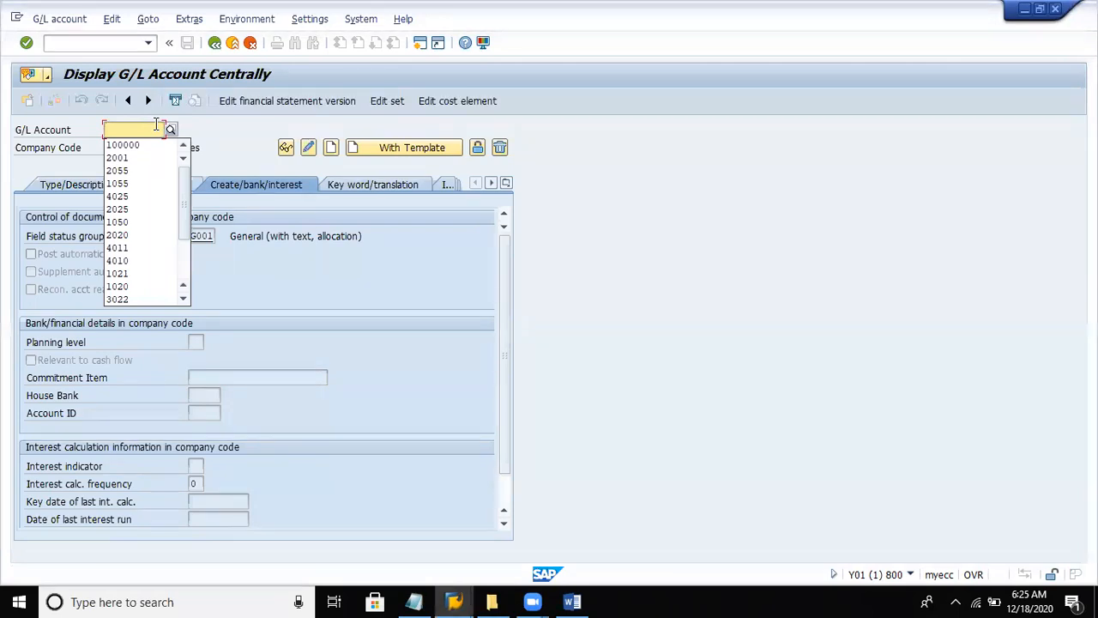
text(20)
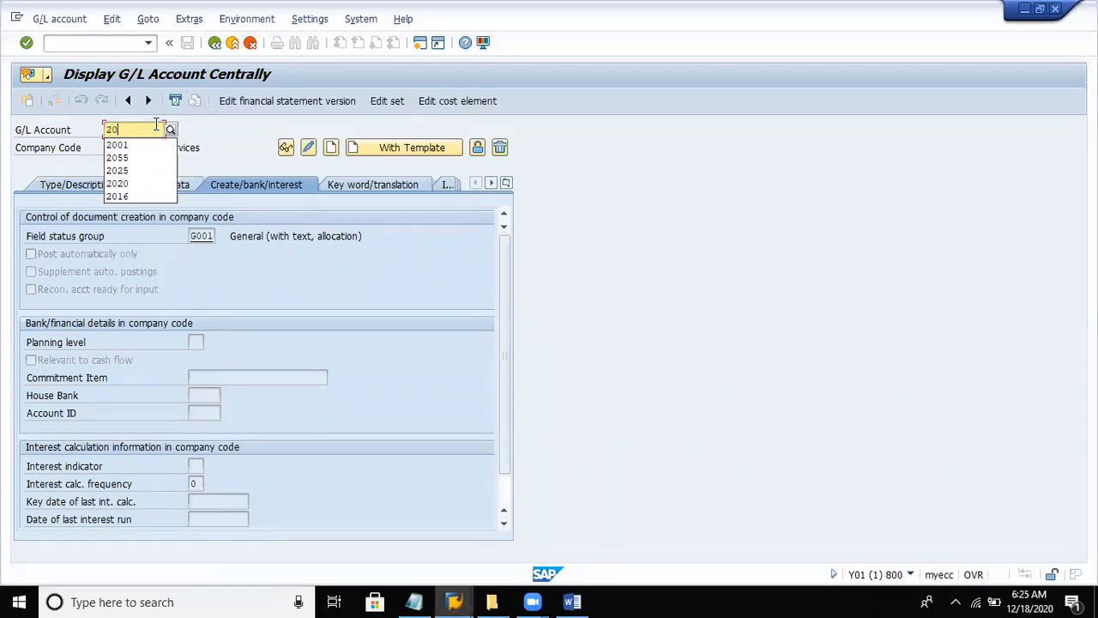
text(0000)
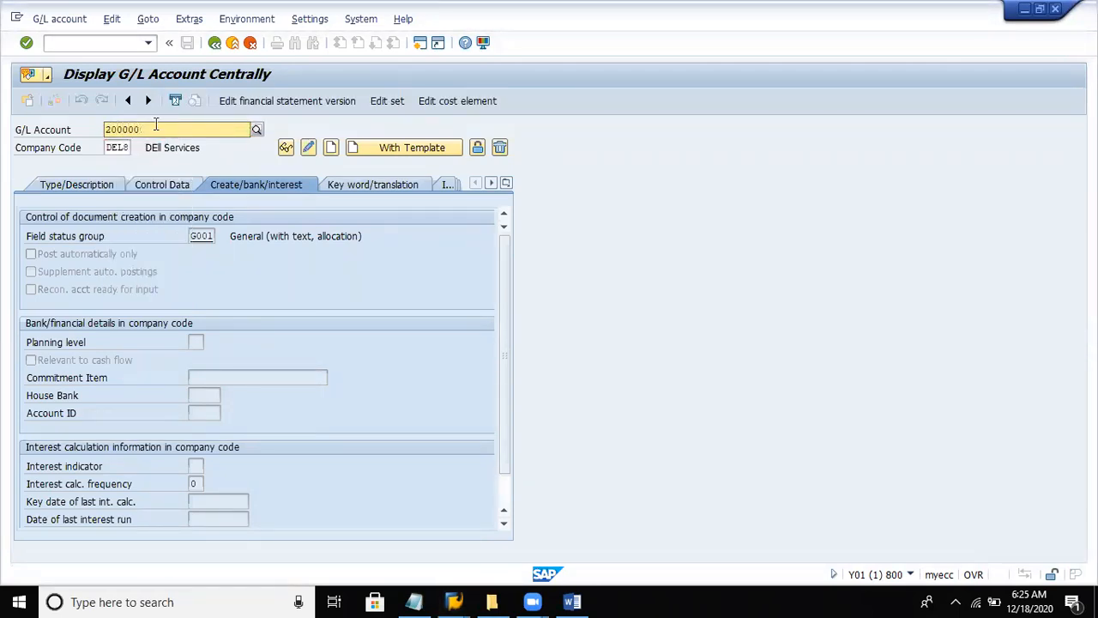
click(130, 156)
click(129, 151)
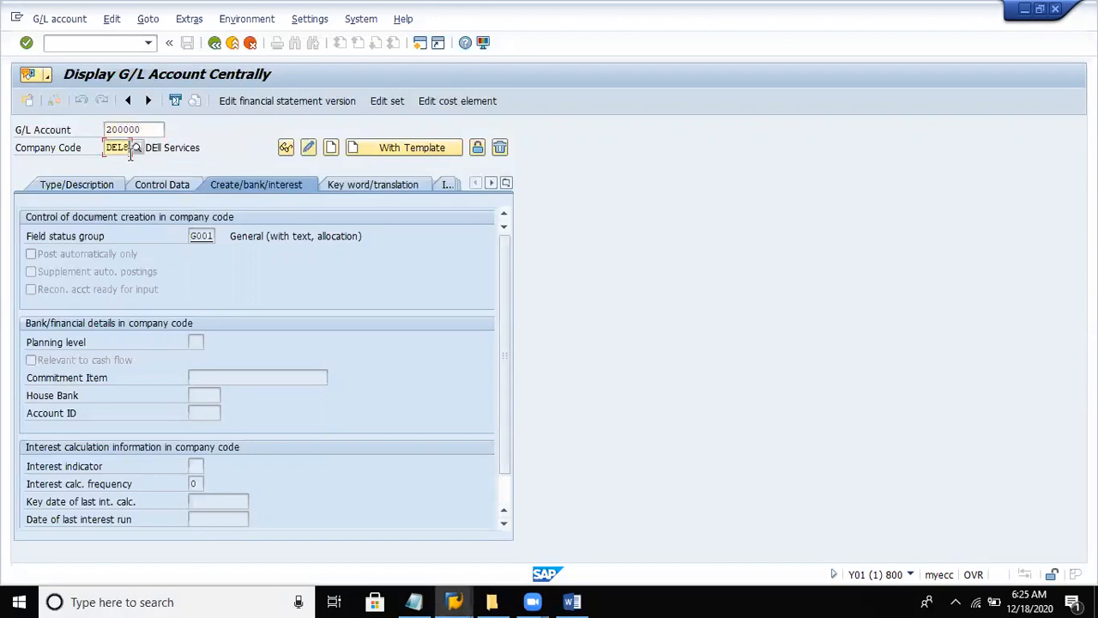
click(330, 149)
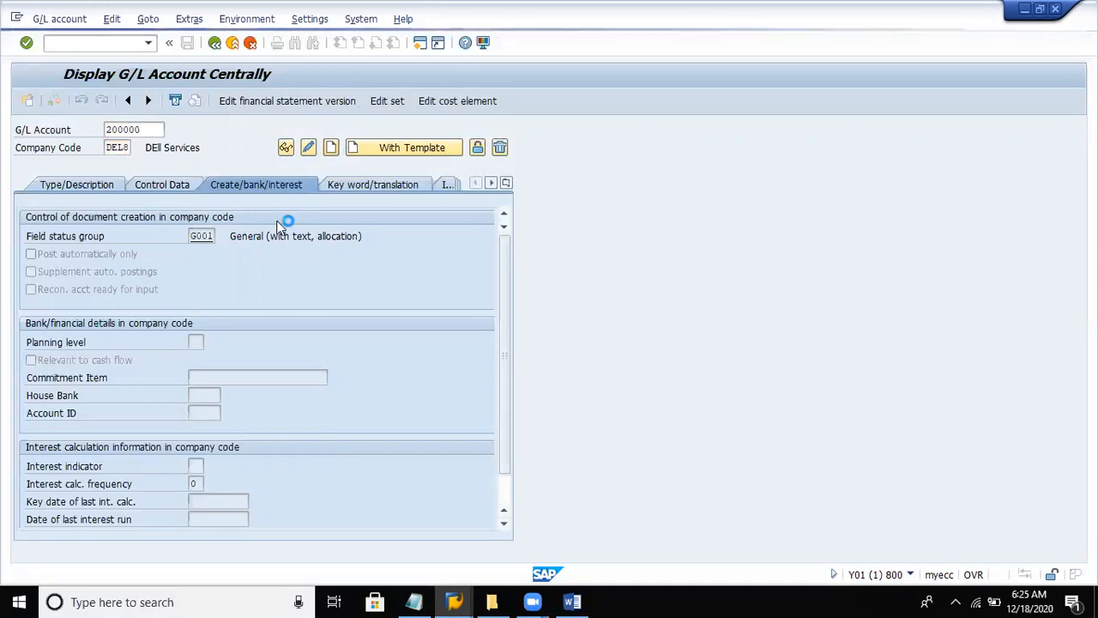
- Assign the new account 200000 to the Assets account group and classify it as a balance sheet account
click(114, 190)
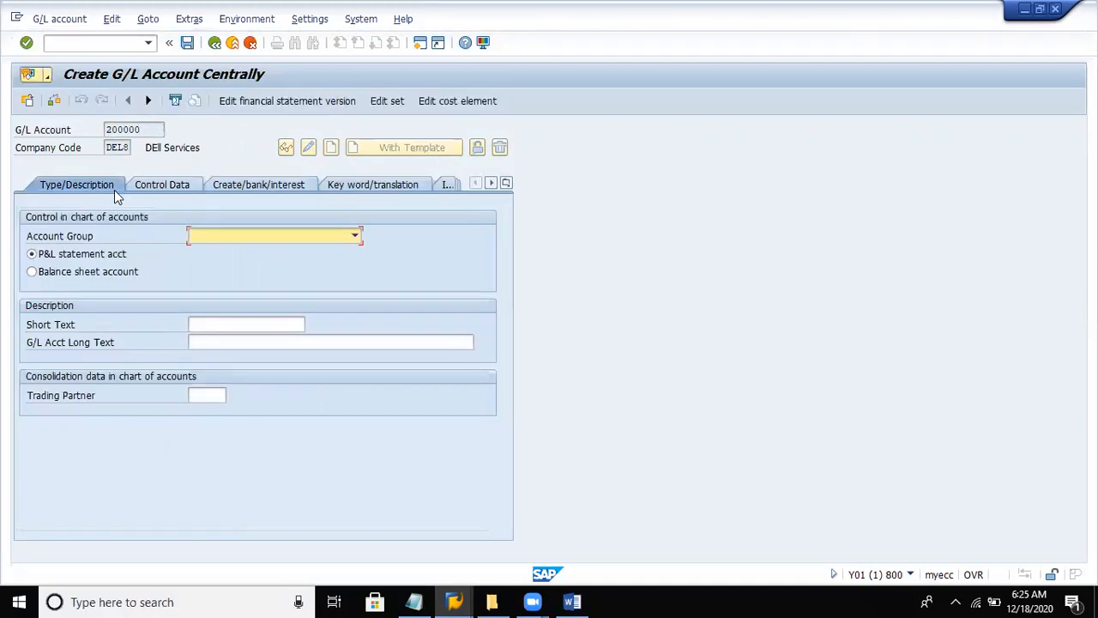
click(315, 244)
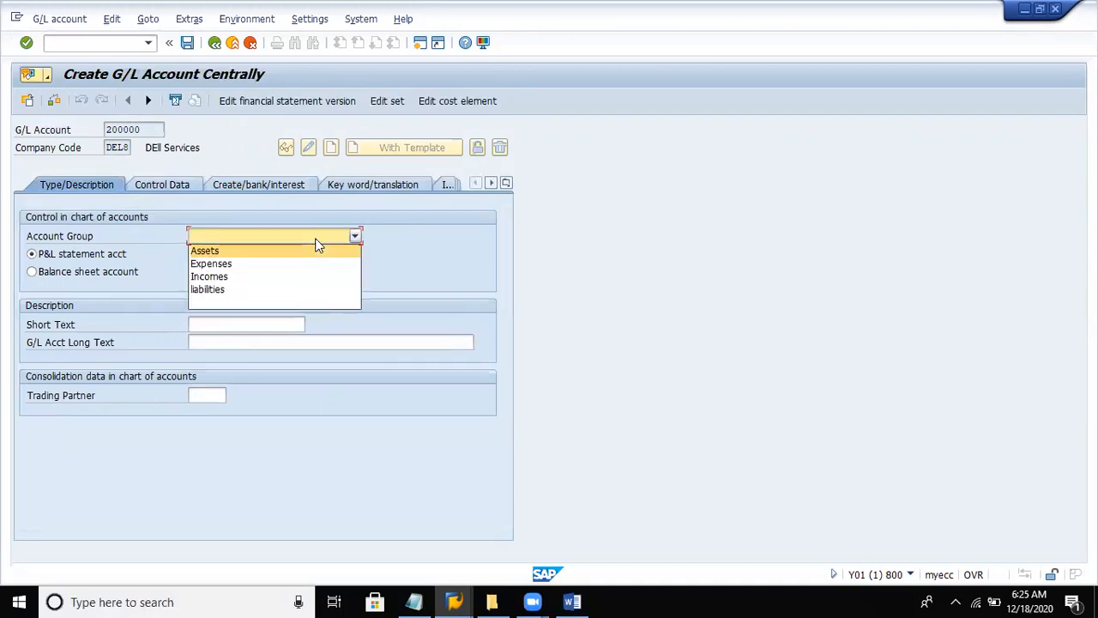
click(221, 250)
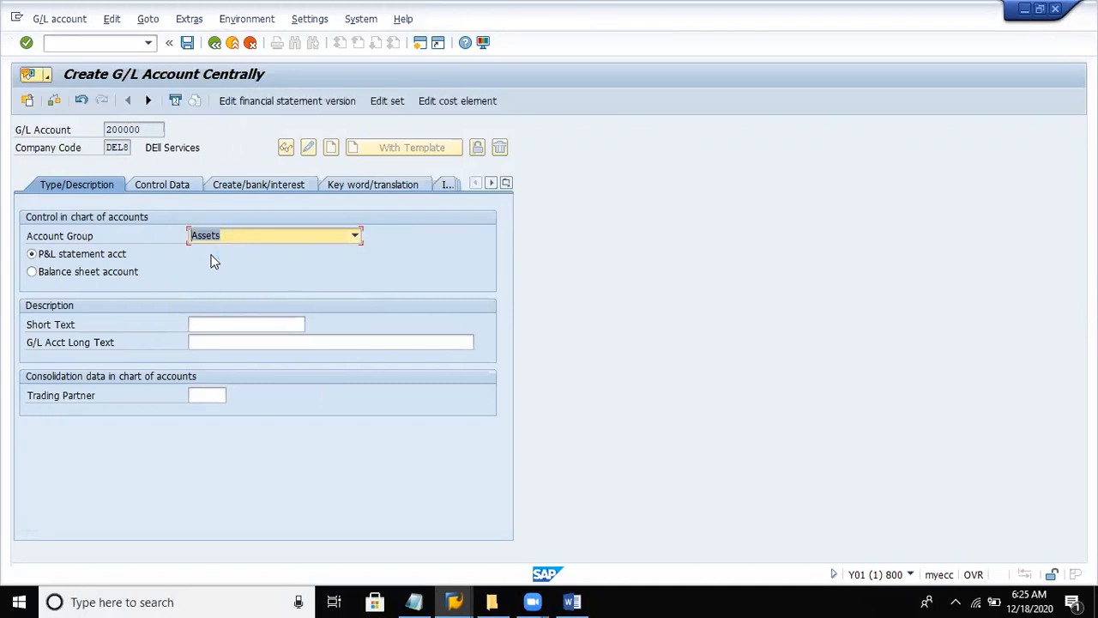
click(103, 271)
- Enter ABC Bank as the account's short text
click(221, 324)
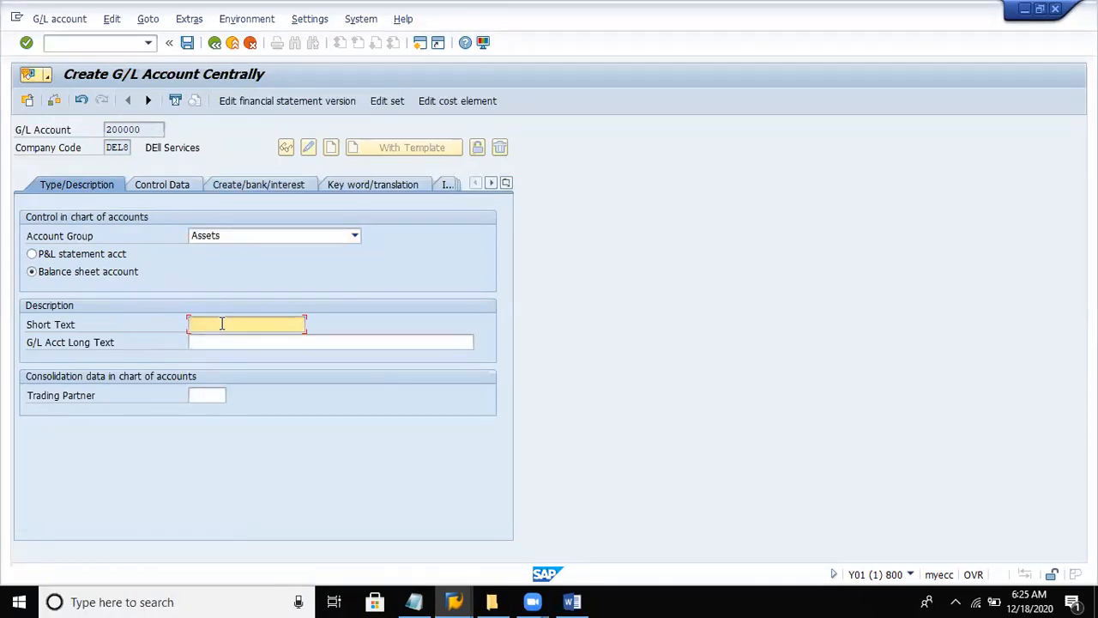
text(B)
key(BackSpace)
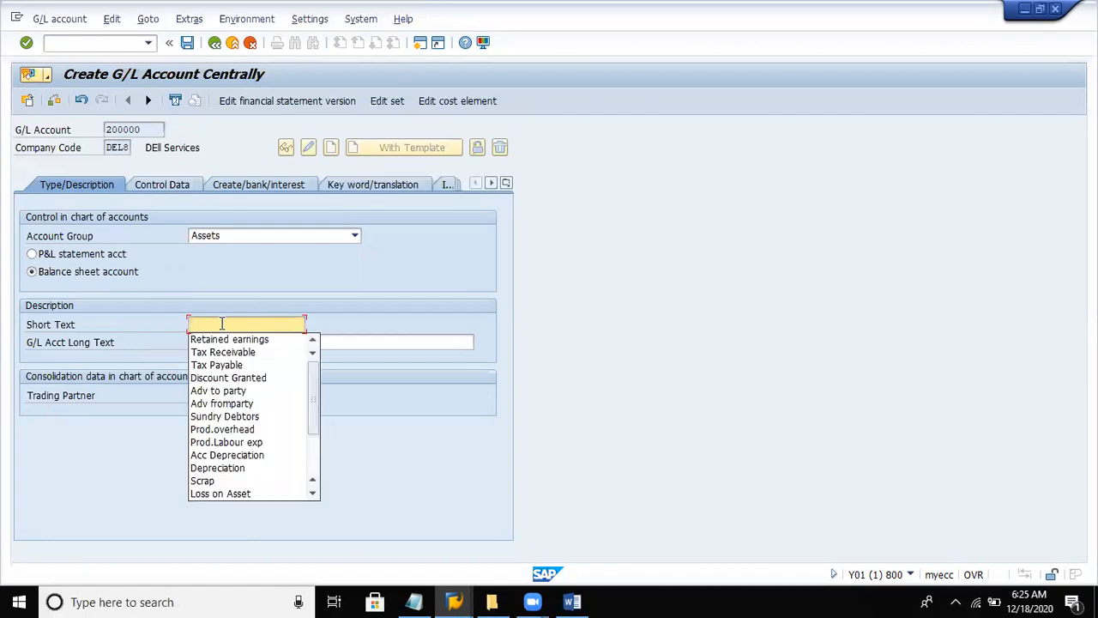
text(H)
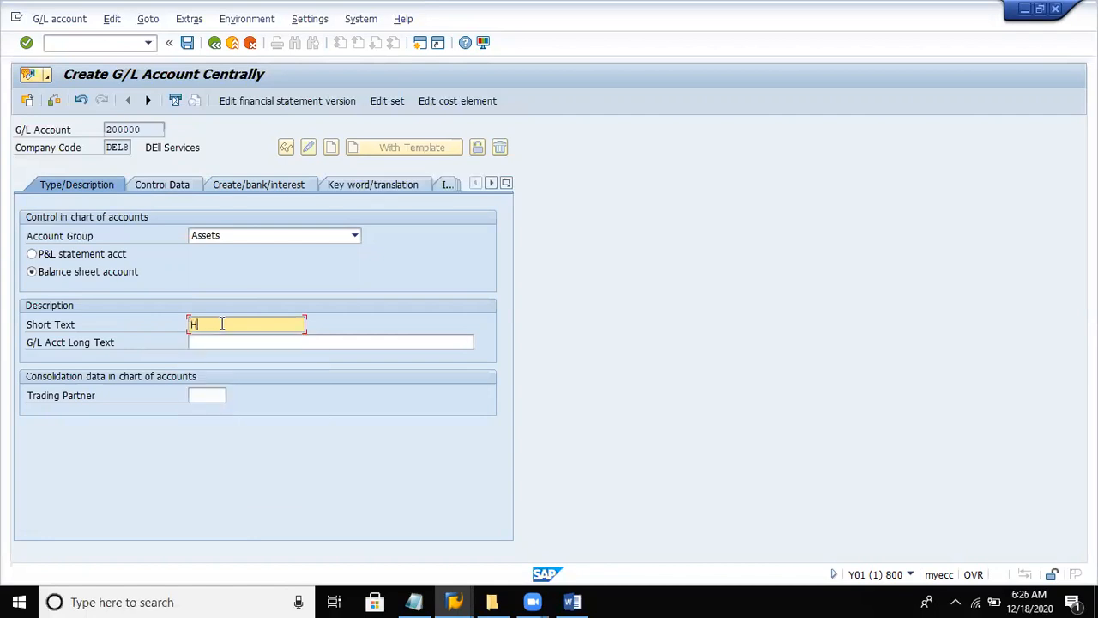
key(BackSpace)
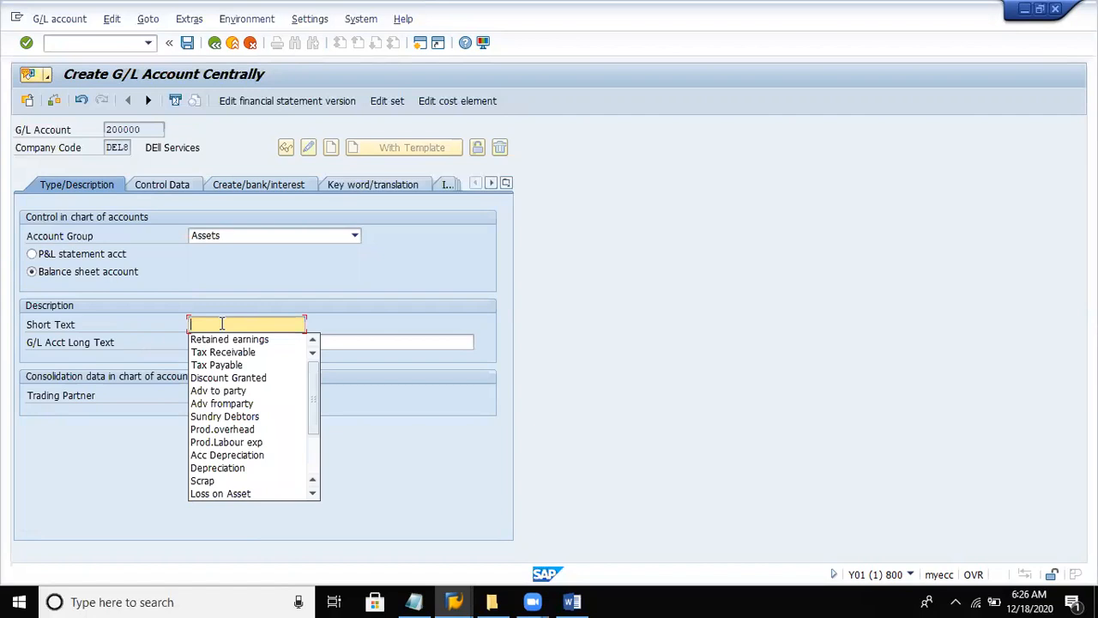
text(AB)
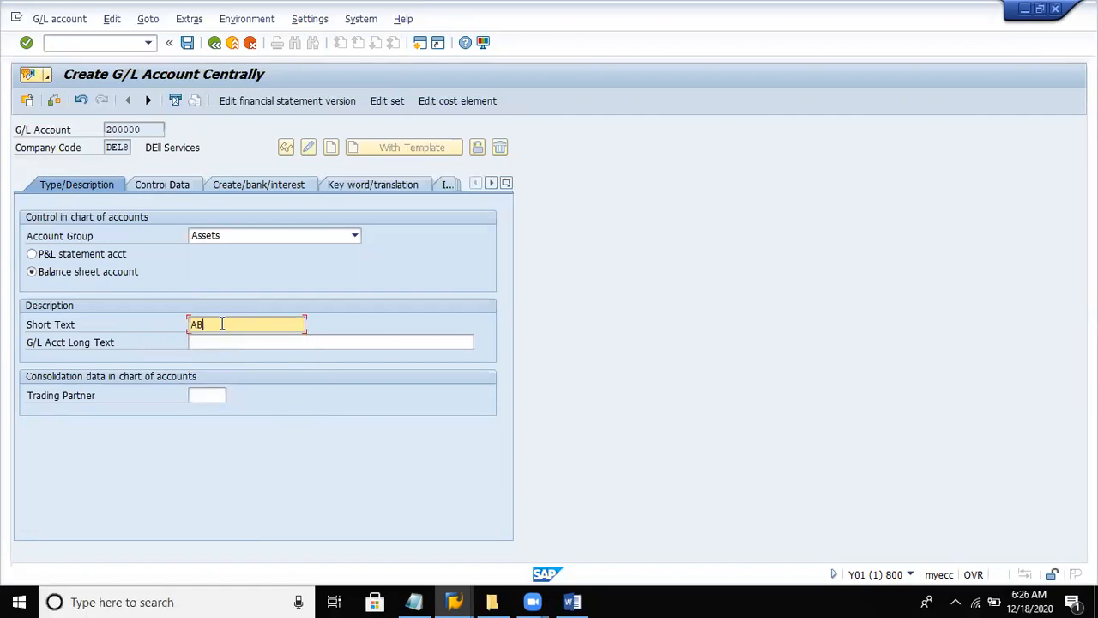
text(C Bank)
- Enter ABC Bank A/c as the G/L account long text
key(Tab)
text(AB)
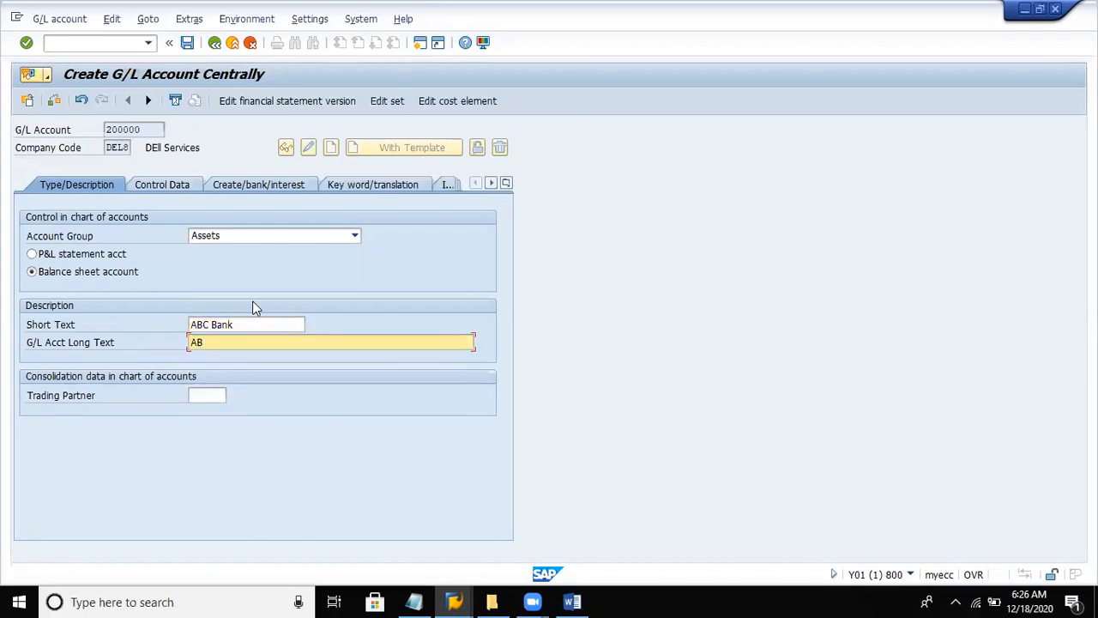
text(C Bank A/c)
- In the control data, enable only balances in local currency, open item management and line item display, with sort key 001
click(160, 186)
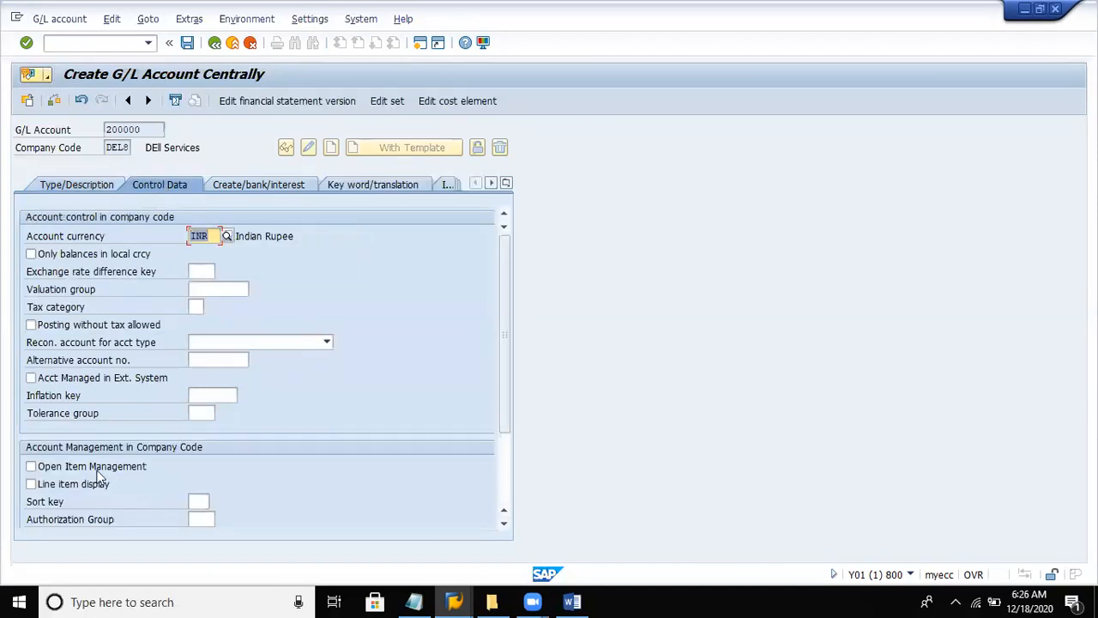
click(74, 257)
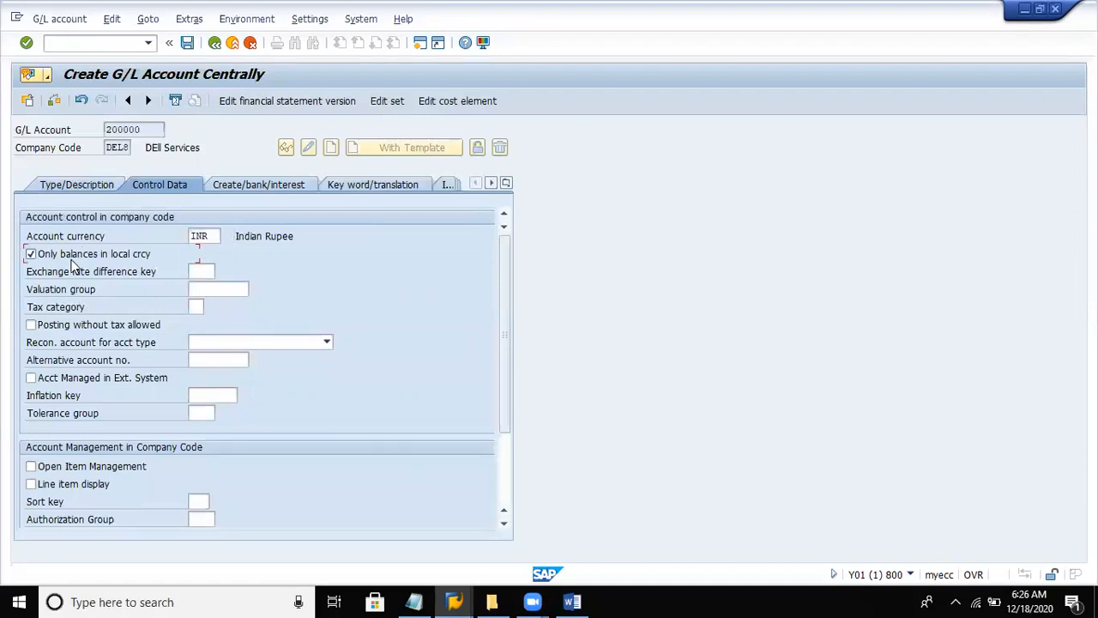
click(100, 468)
click(87, 480)
click(198, 502)
text(001)
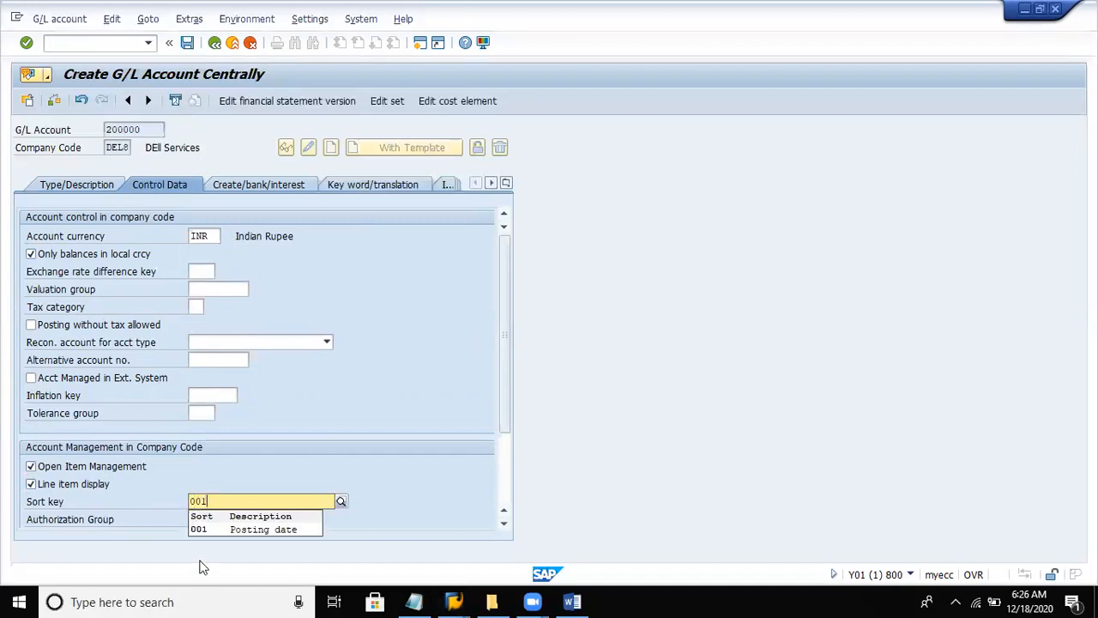
click(211, 529)
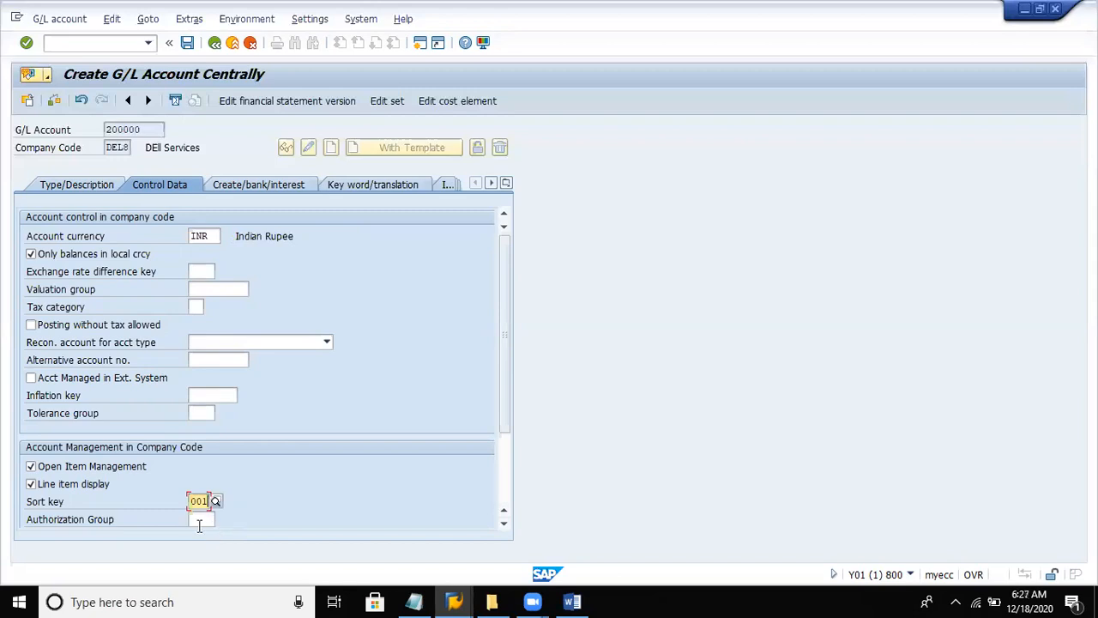
- Choose field status group G005 for bank accounts, mark the account as relevant to cash flow, and save it
click(237, 187)
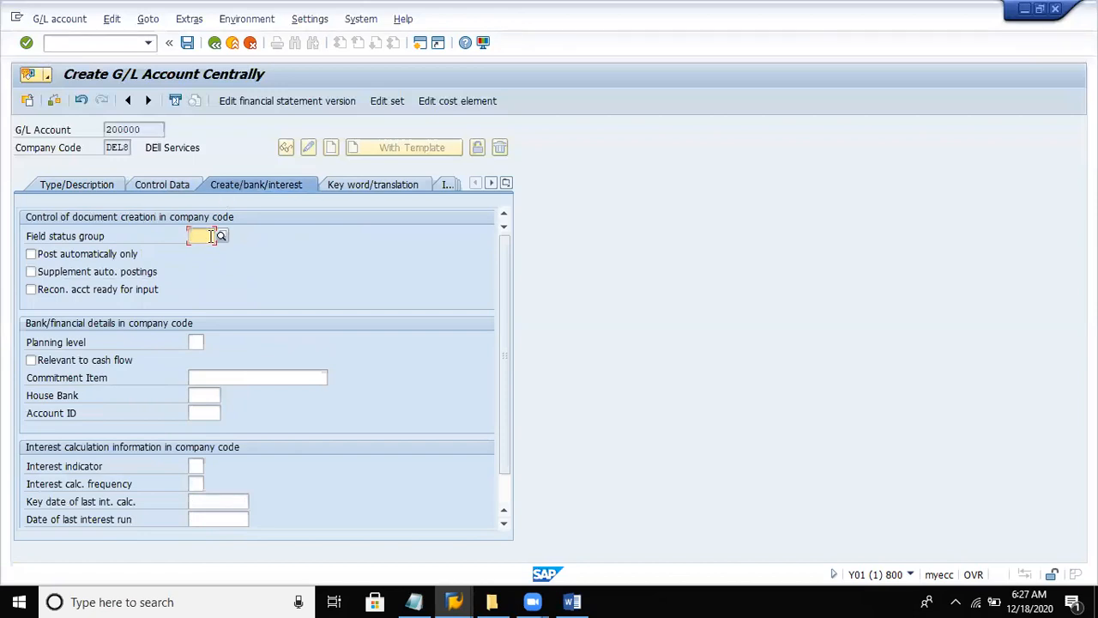
click(221, 235)
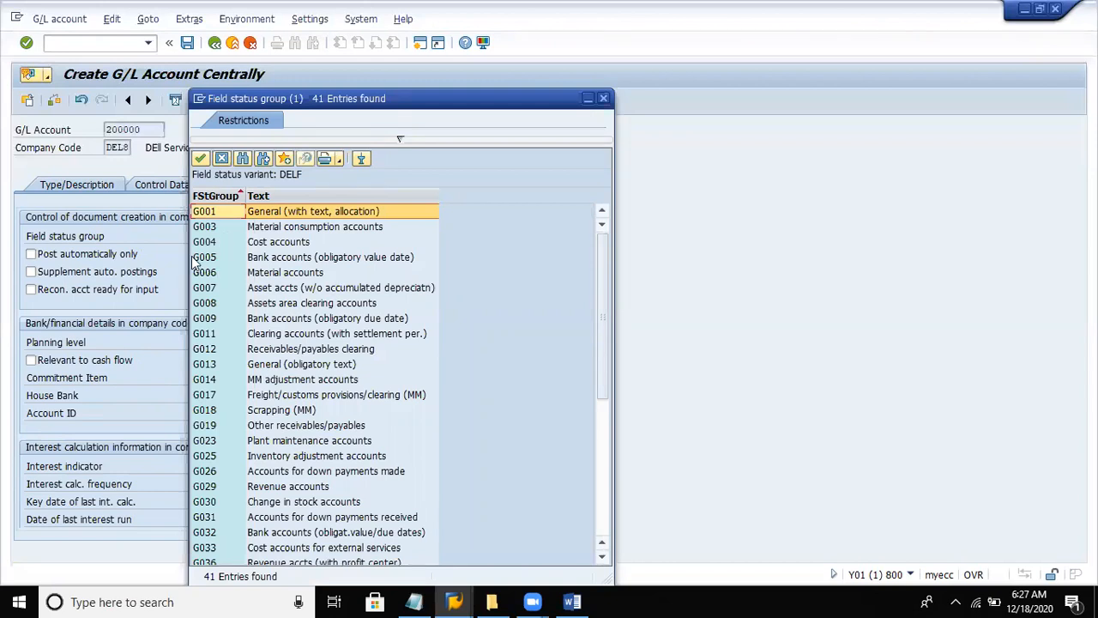
click(194, 258)
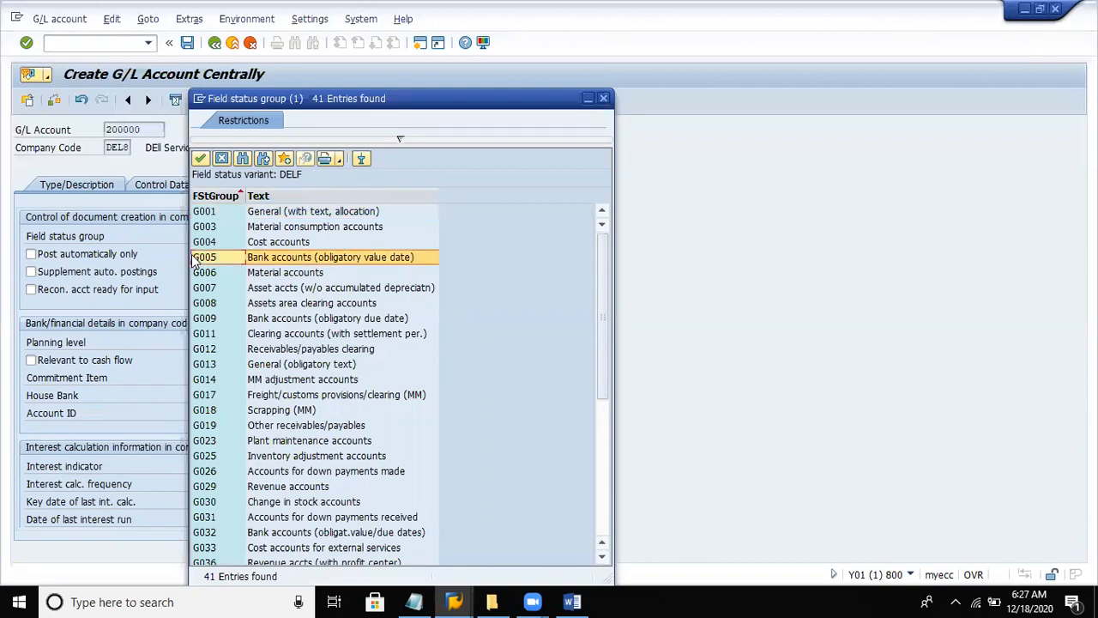
double_click(283, 258)
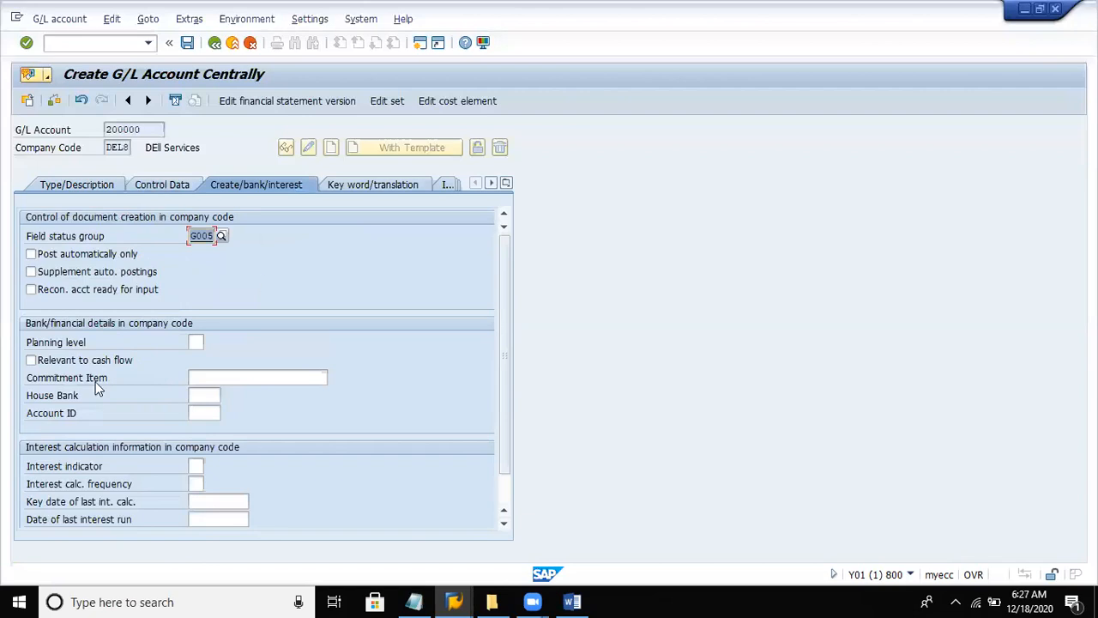
click(32, 365)
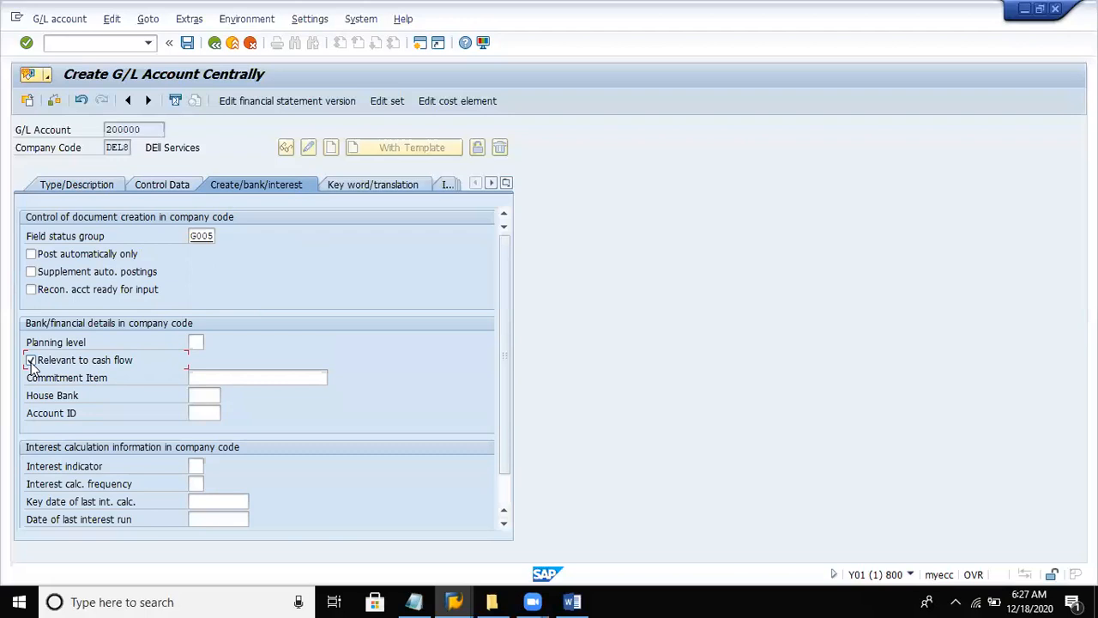
click(188, 44)
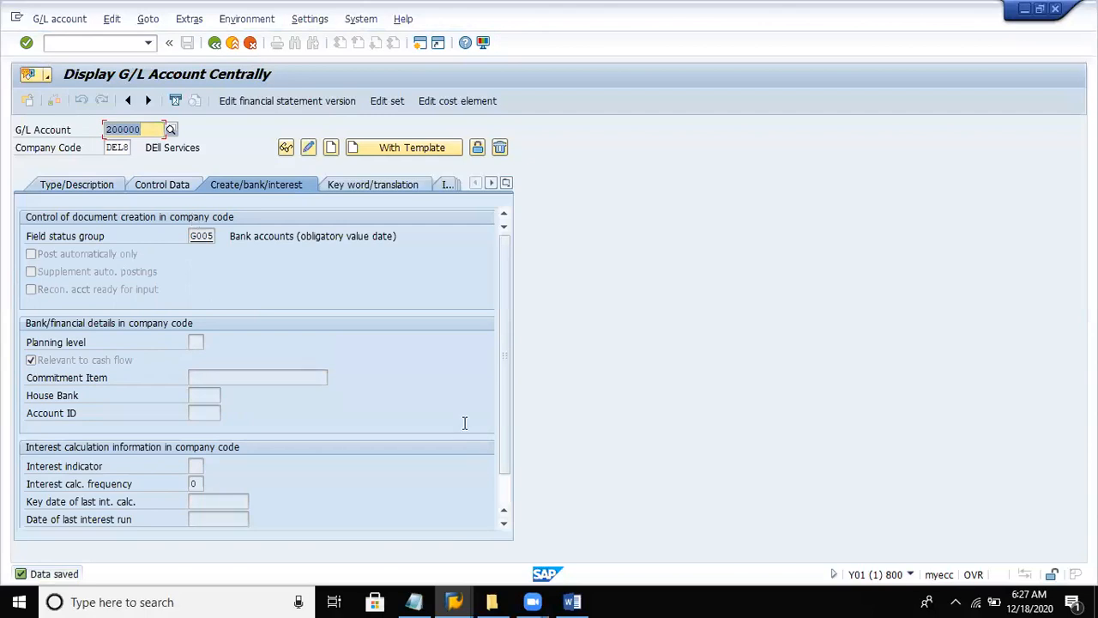
- Switch to the Word notes and remove the blank underline after "Account group assets", keeping the balance sheet instruction on its own line
key(alt+Tab)
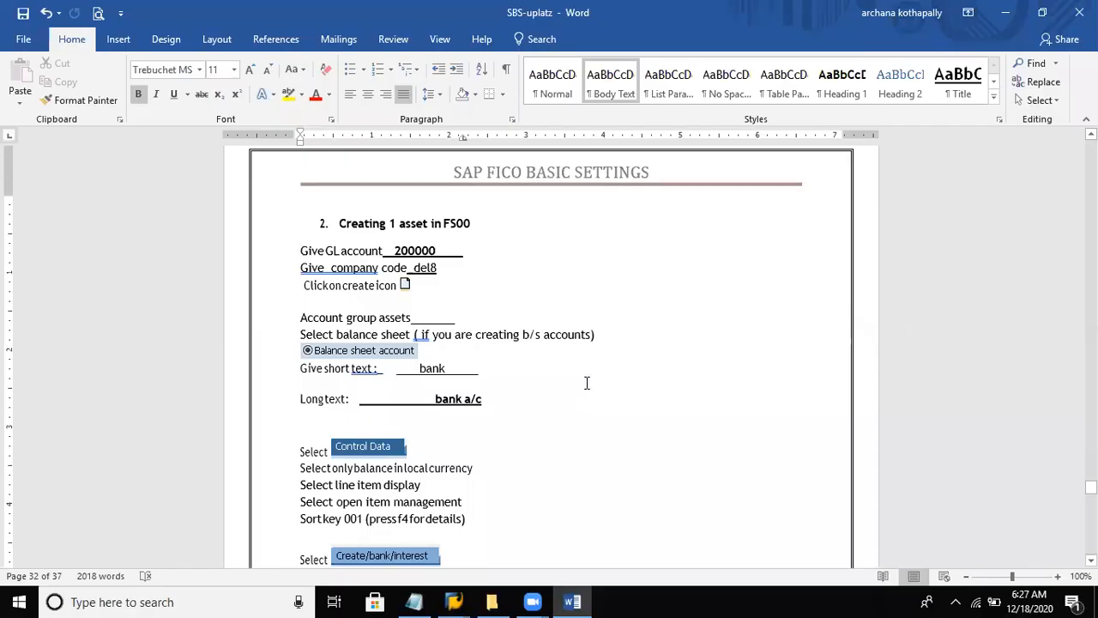
click(586, 383)
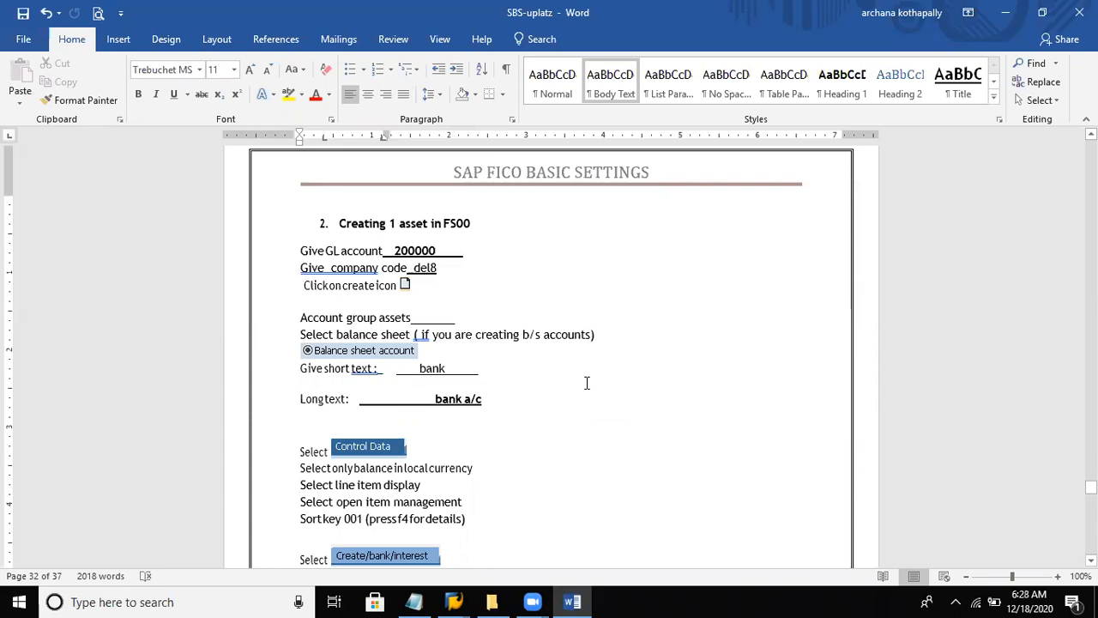
click(413, 318)
key(Delete)
key(Delete)
key(Return)
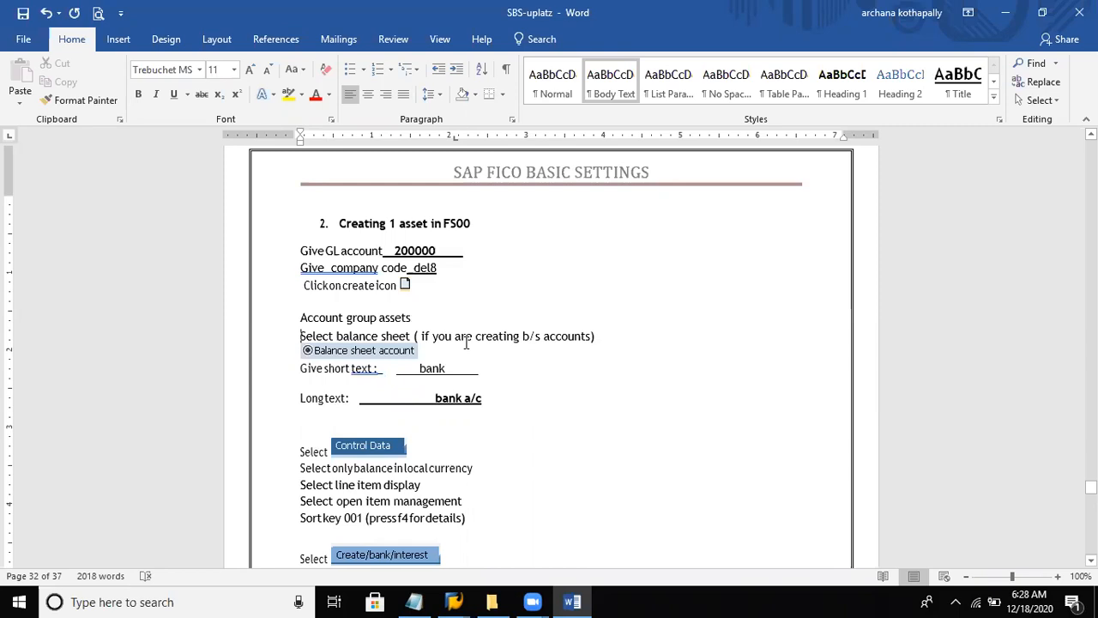
- Change the asset section's short text to "Abc bank" and its long text to "Abc bank a/c", removing the extra leading blank
click(420, 367)
text(Abc)
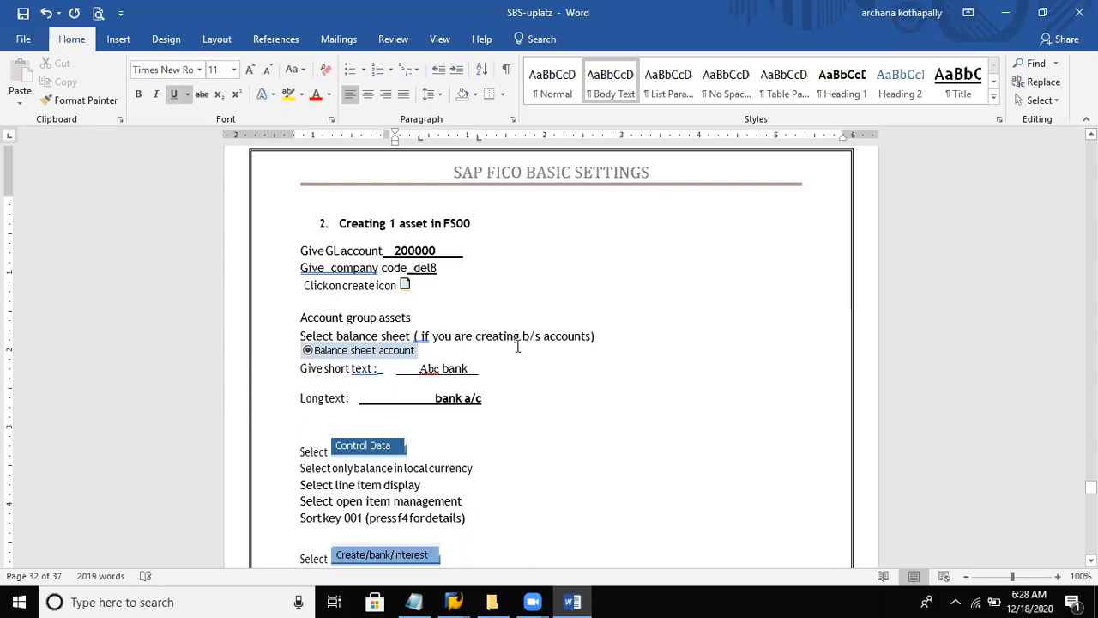
click(485, 367)
click(434, 398)
key(BackSpace)
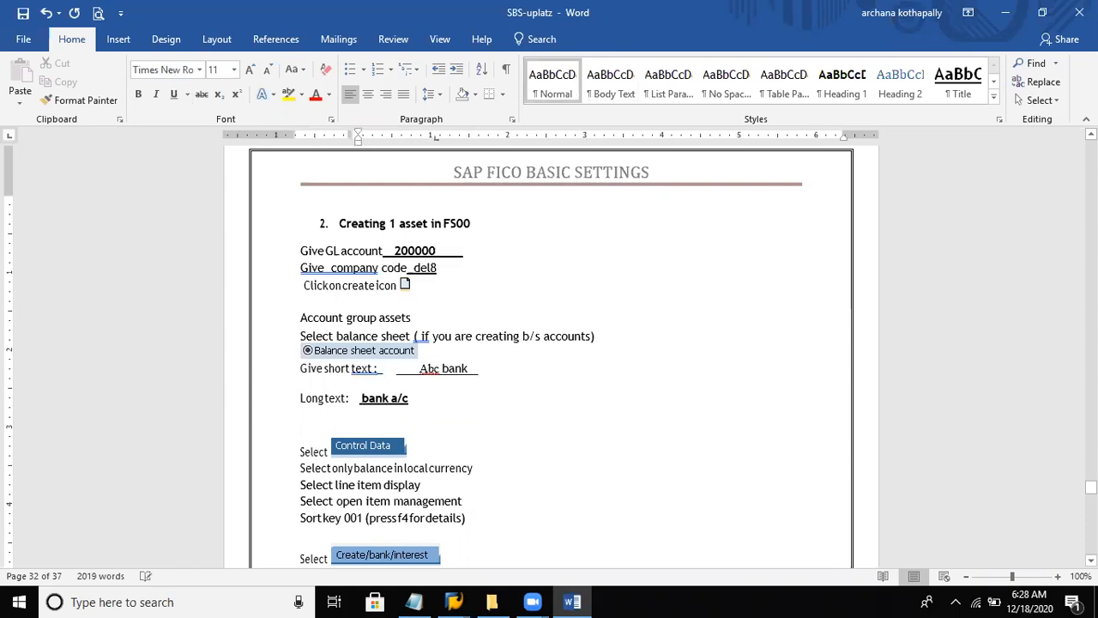
text(bc)
- Rewrite the field status group in the asset instructions as G005 with a capital G
click(488, 469)
key(Down)
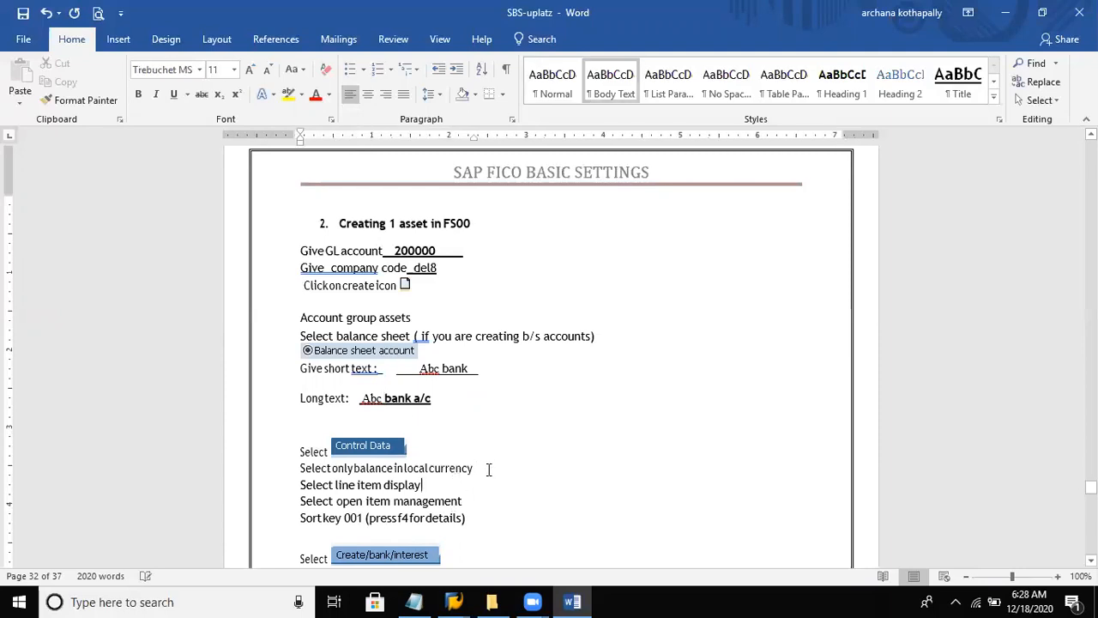
key(Down)
key(Down)
key(Down)
key(Down)
key(Down)
key(Down)
key(Down)
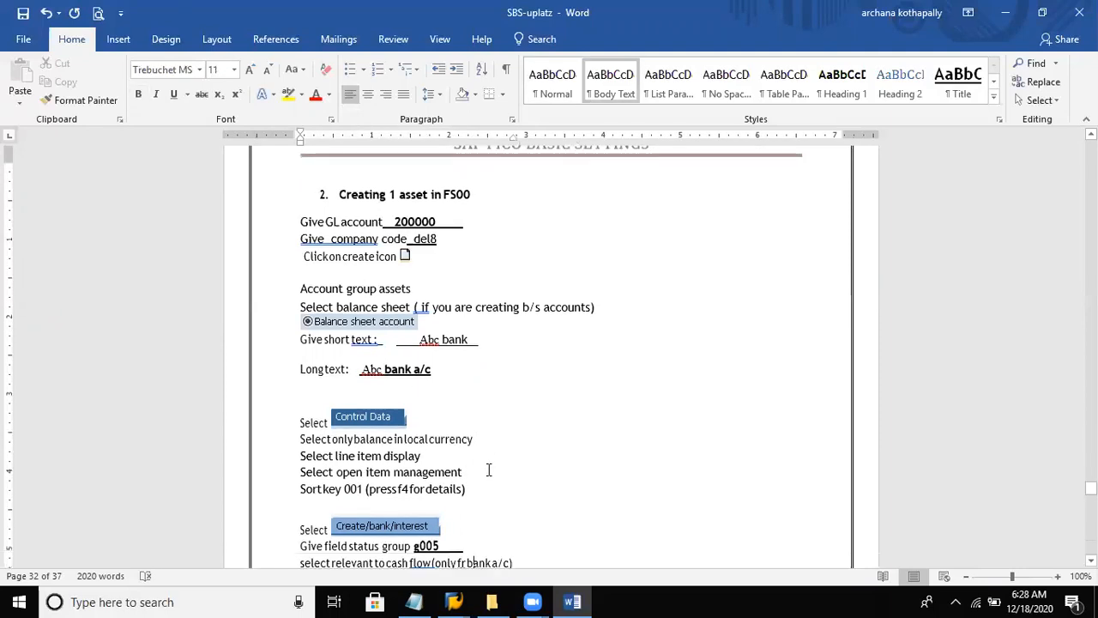
key(Down)
key(Down)
key(Down)
key(Down)
key(Down)
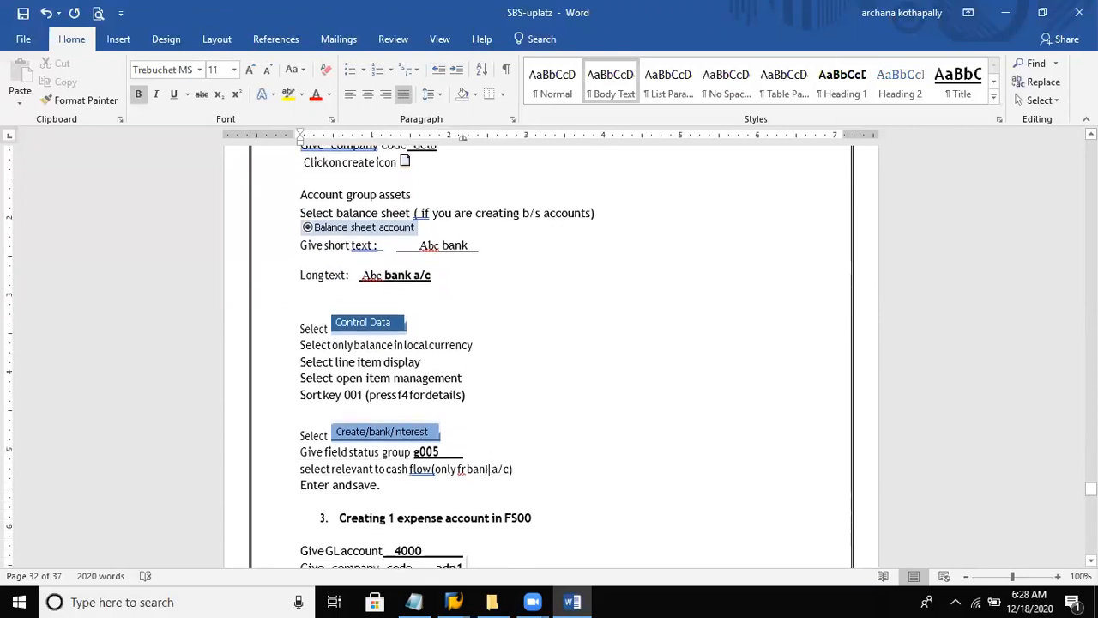
key(Down)
key(Down)
key(Down)
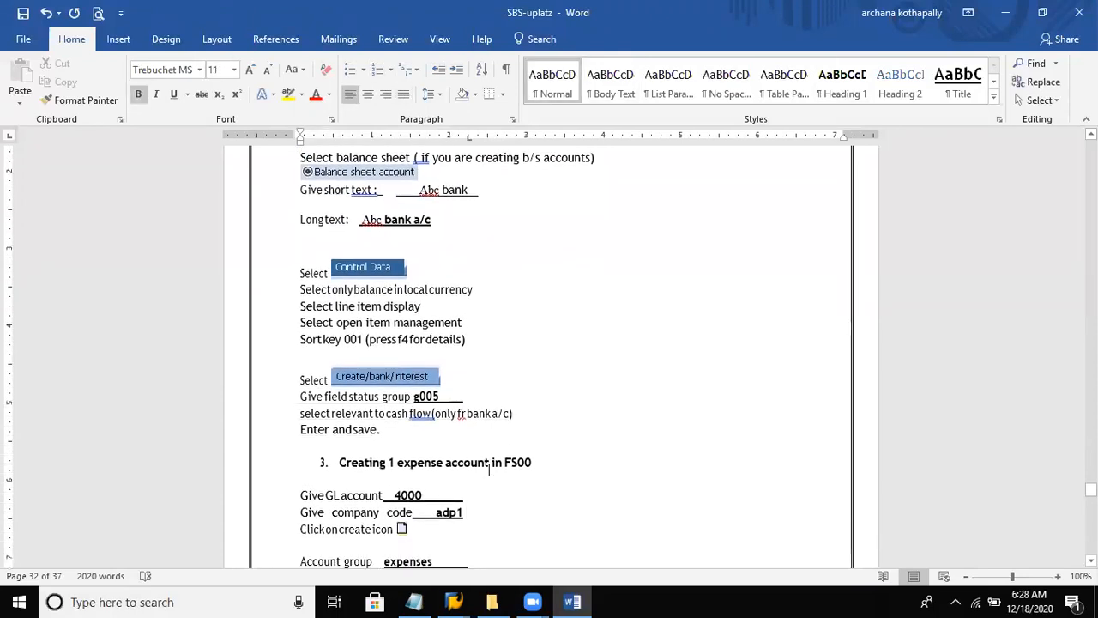
key(Down)
key(Down)
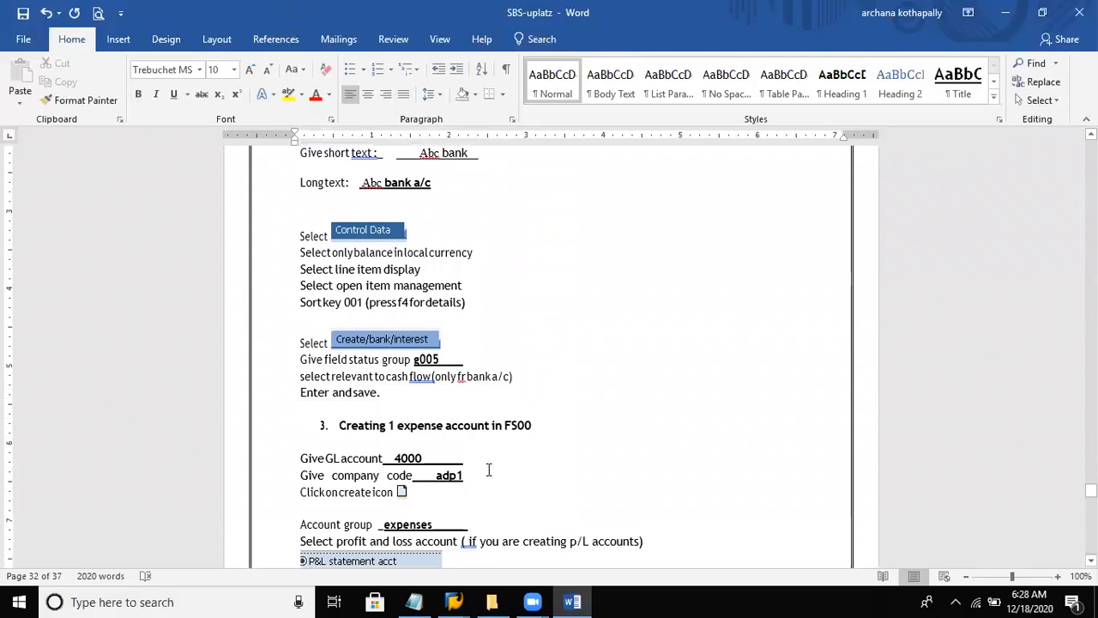
key(Down)
key(Down)
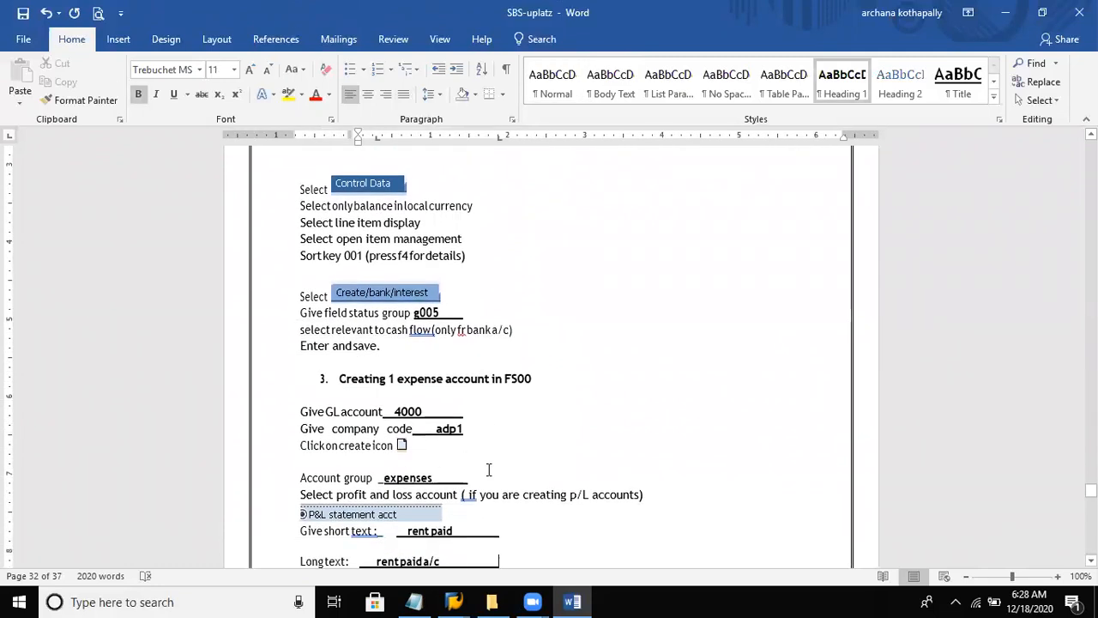
click(421, 314)
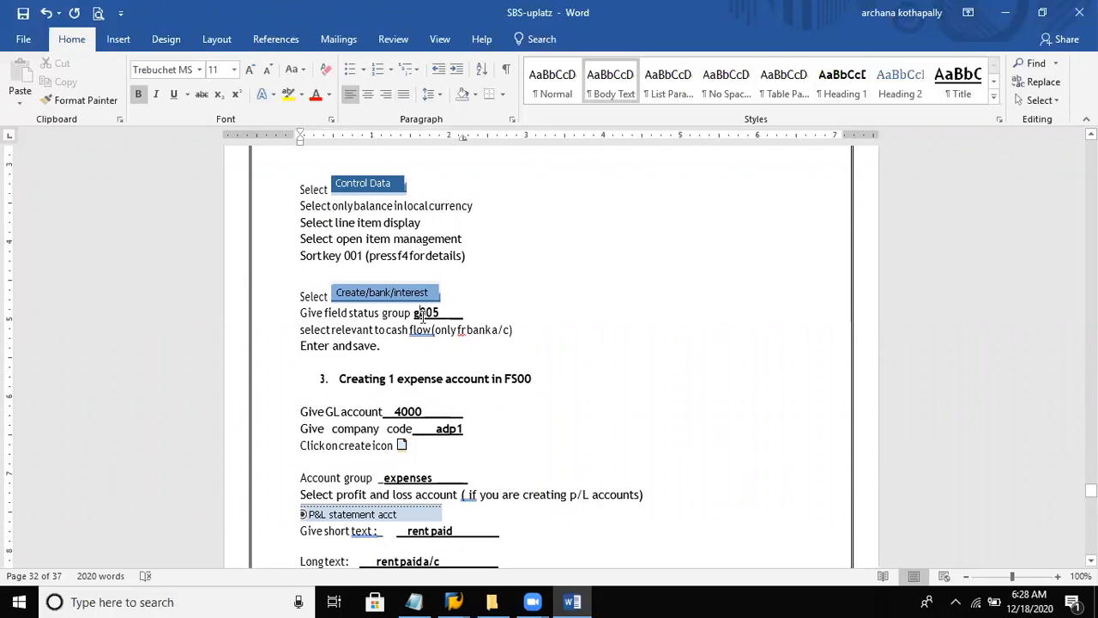
key(BackSpace)
text(G)
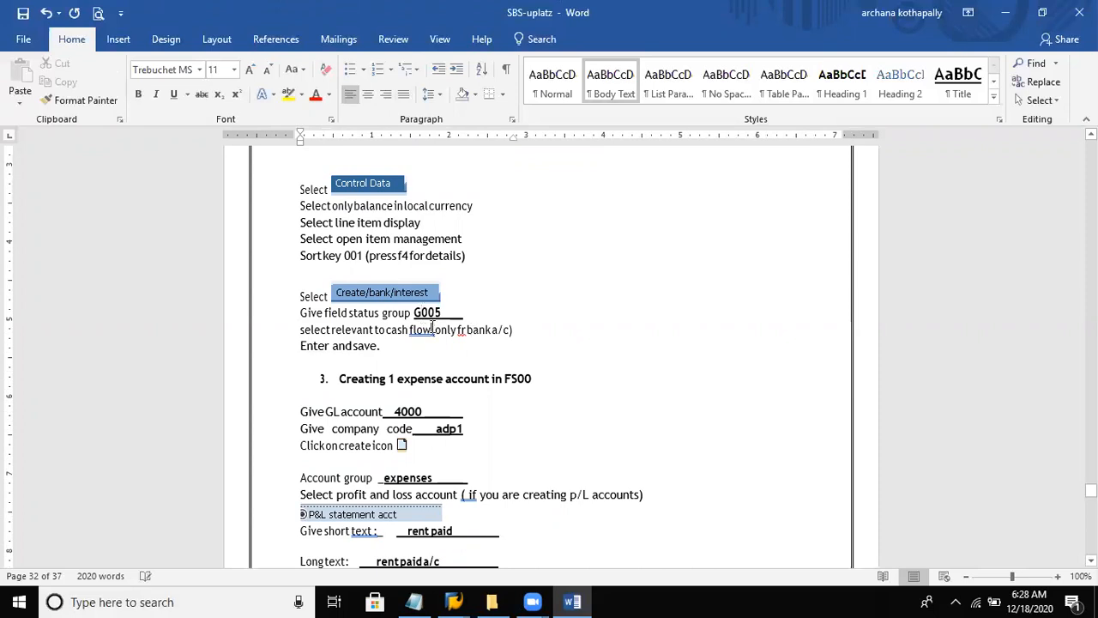
- In the cash flow instruction, add space before the bracket, correct "fr" to "for", and save the document
click(432, 329)
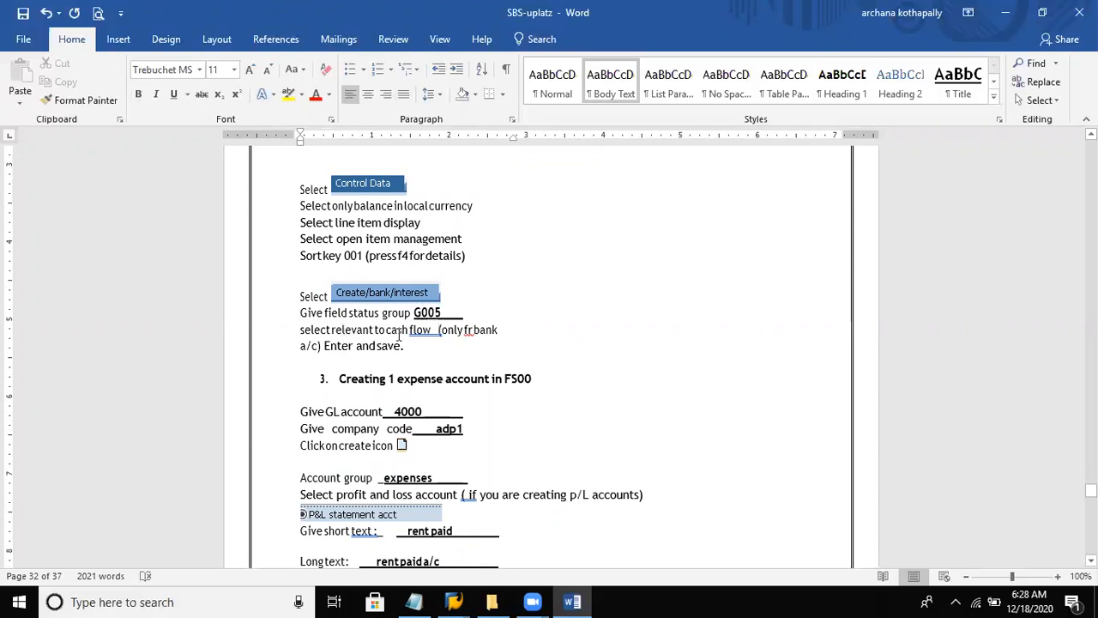
click(468, 331)
text(o)
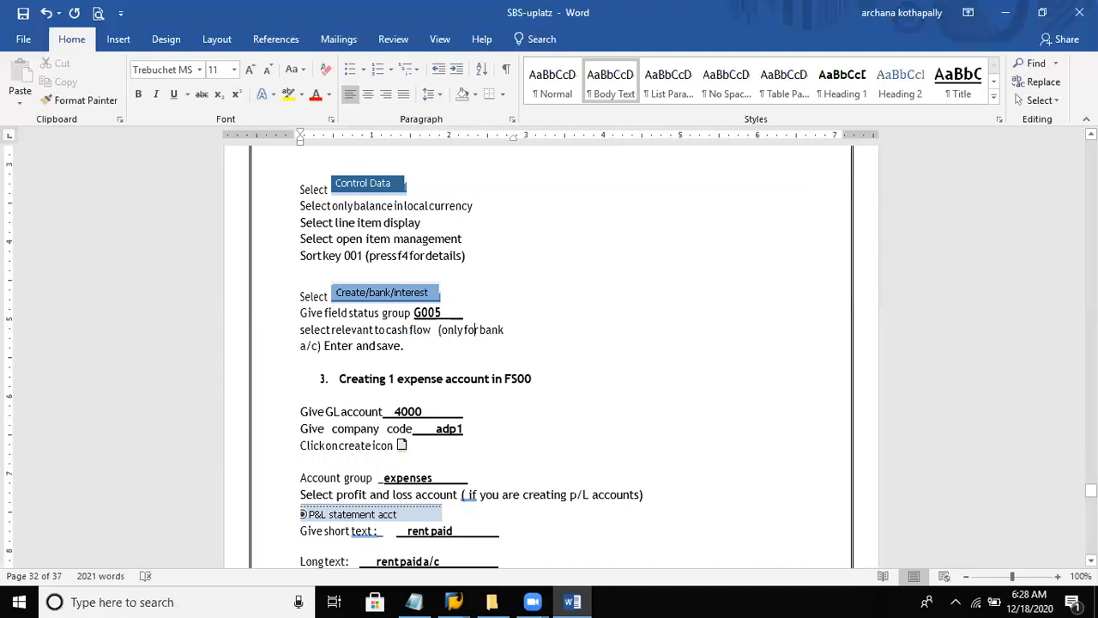
click(23, 14)
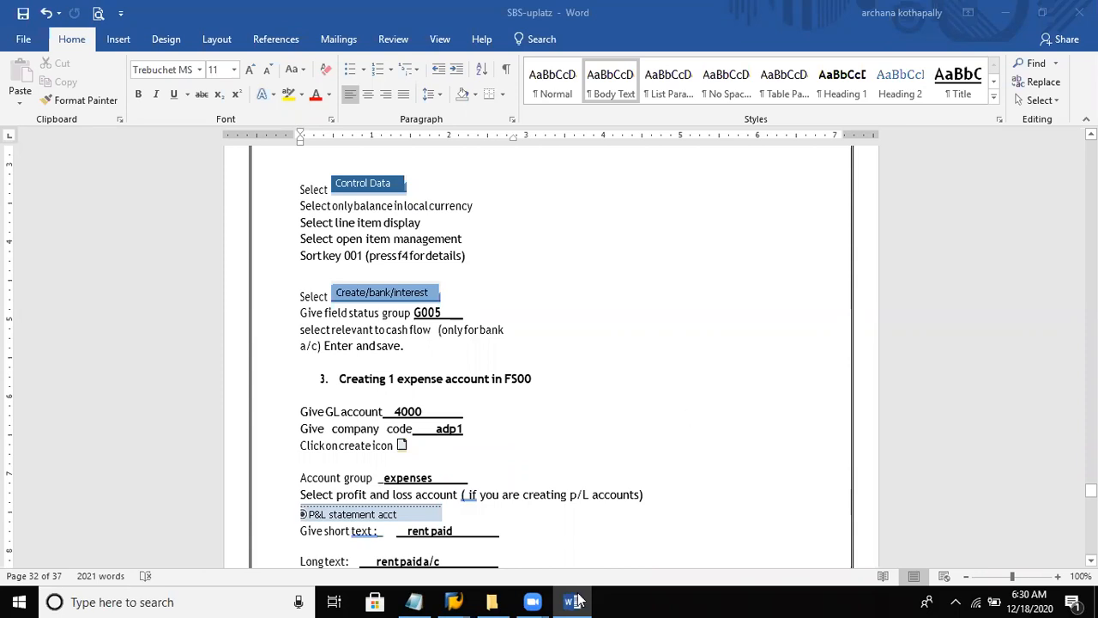
mouse_move(454, 601)
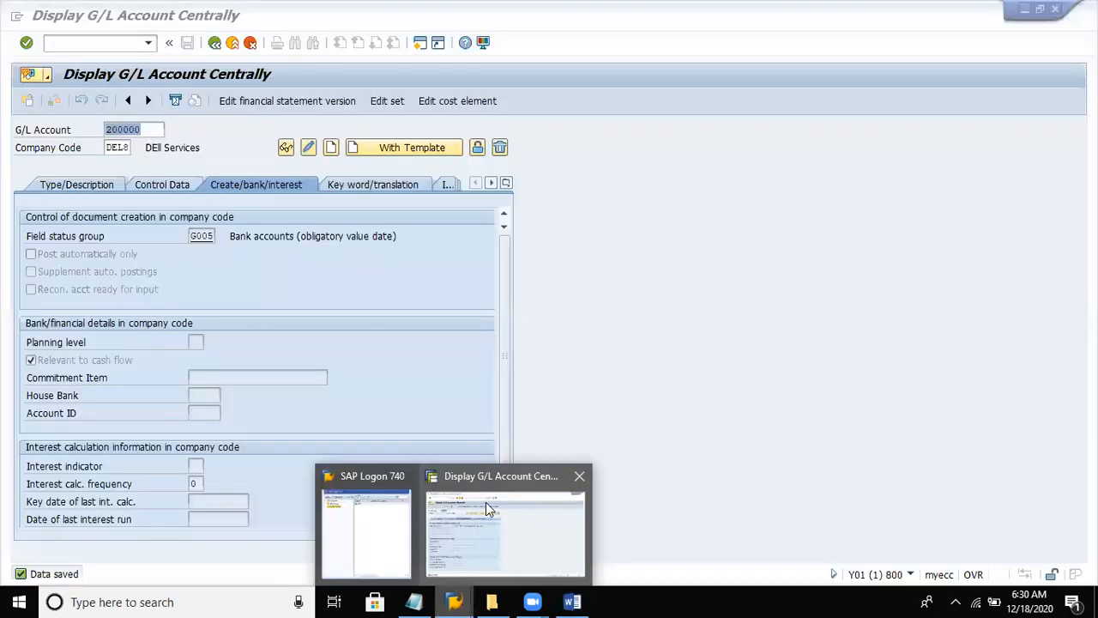
click(486, 501)
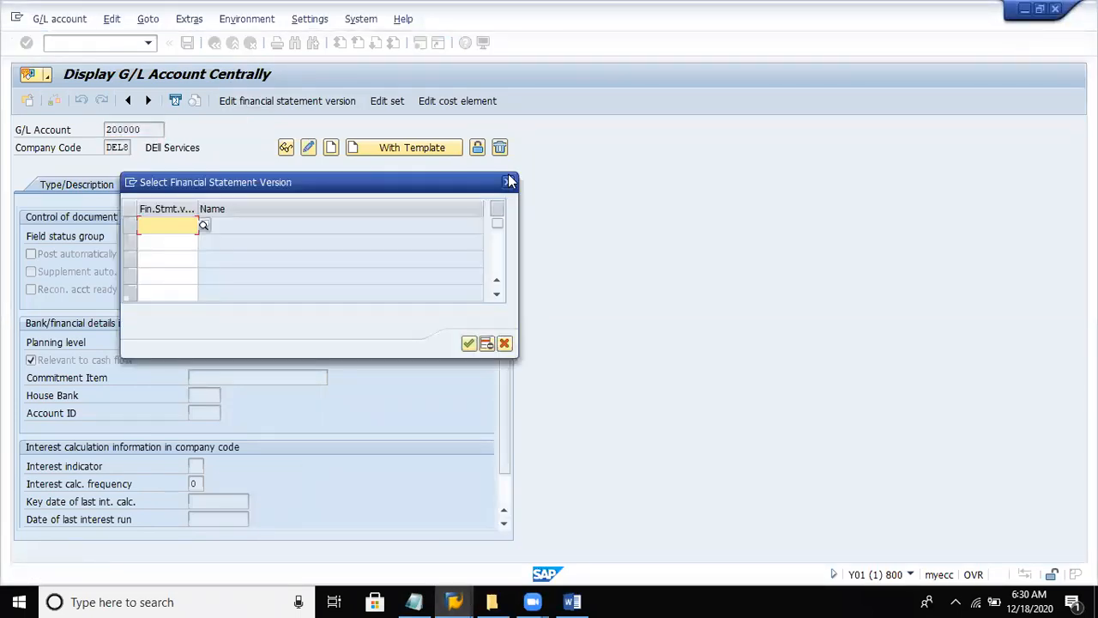
click(506, 190)
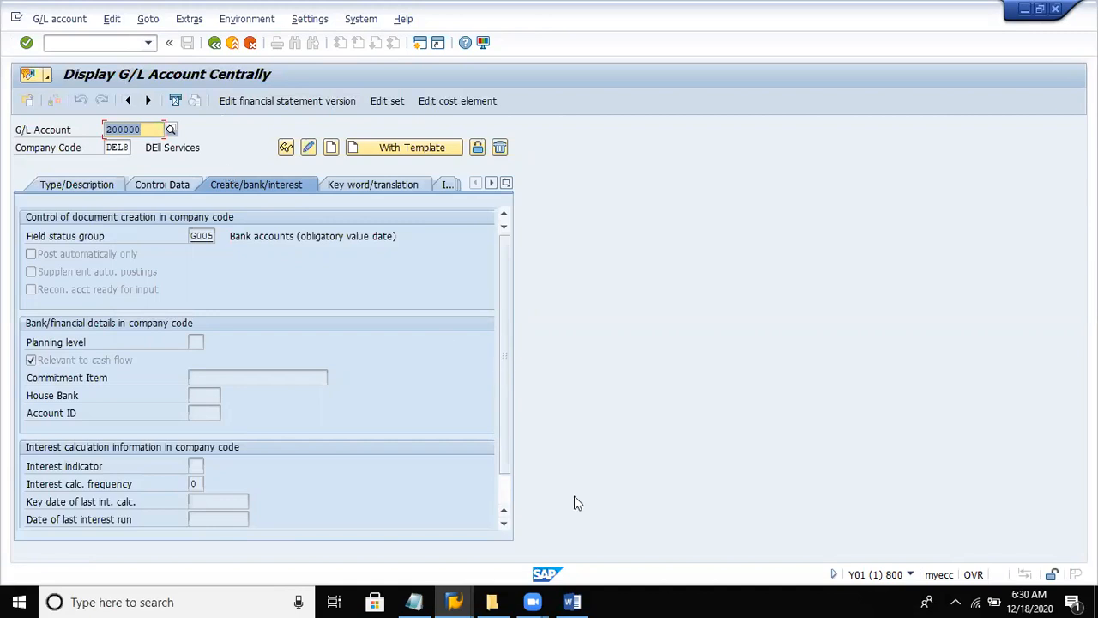
mouse_move(572, 602)
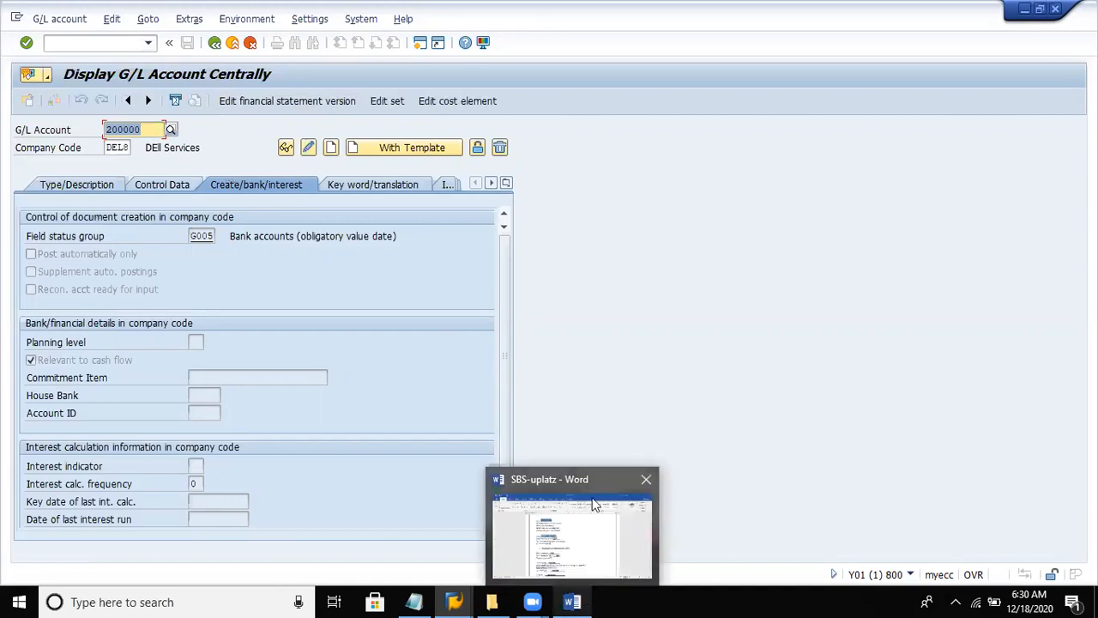
click(593, 482)
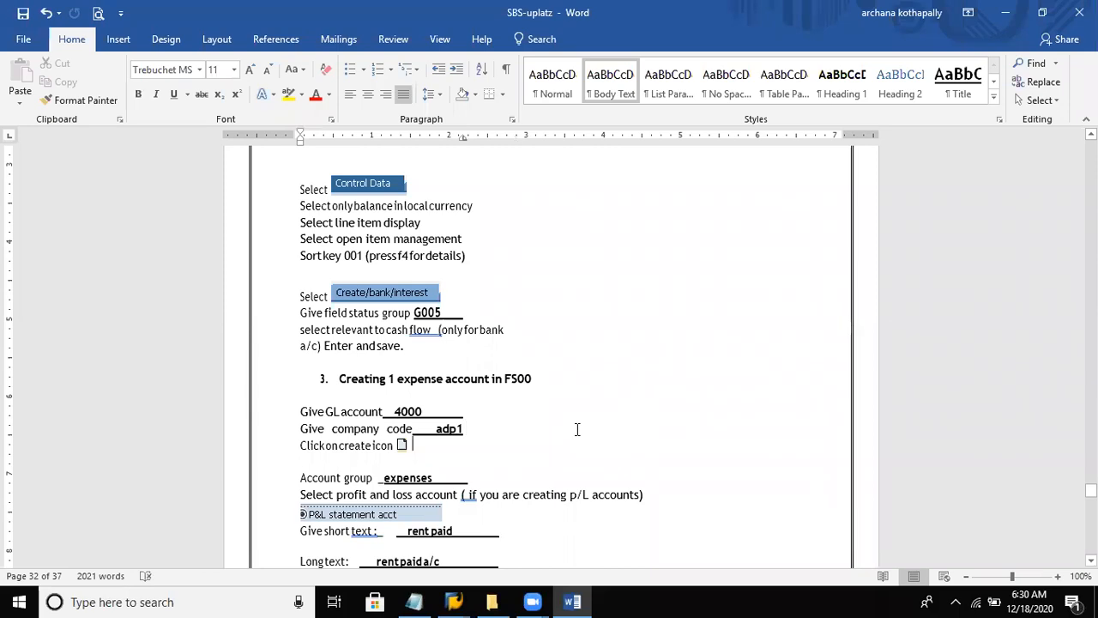
- In the "Creating 1 income account" section of the notes, change the GL account number to 300000
scroll(577, 429, down, 5)
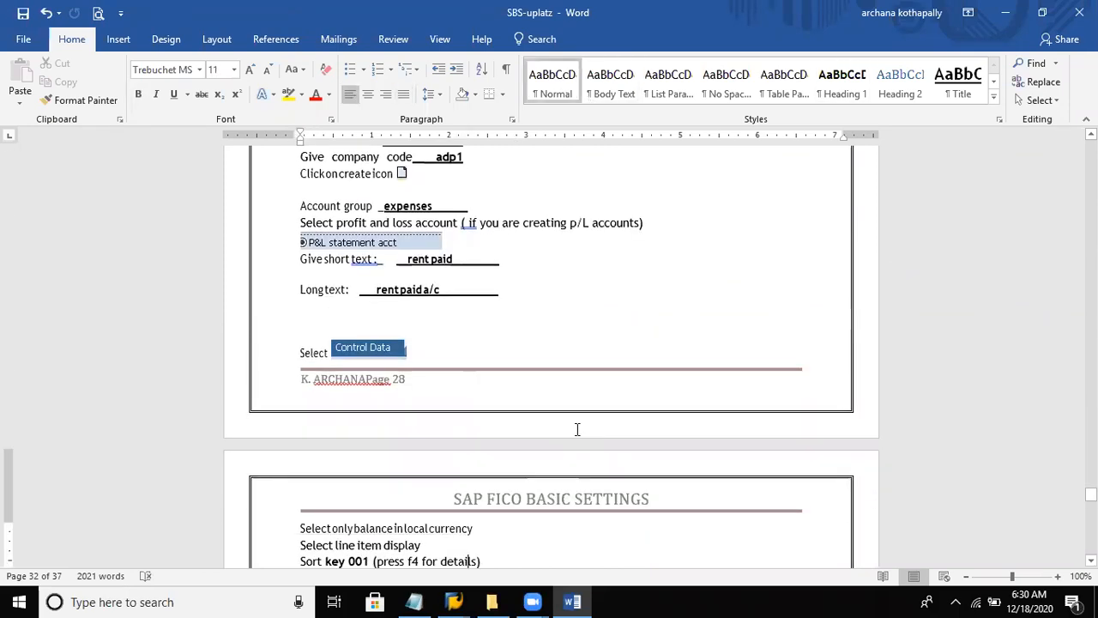
scroll(576, 434, down, 1)
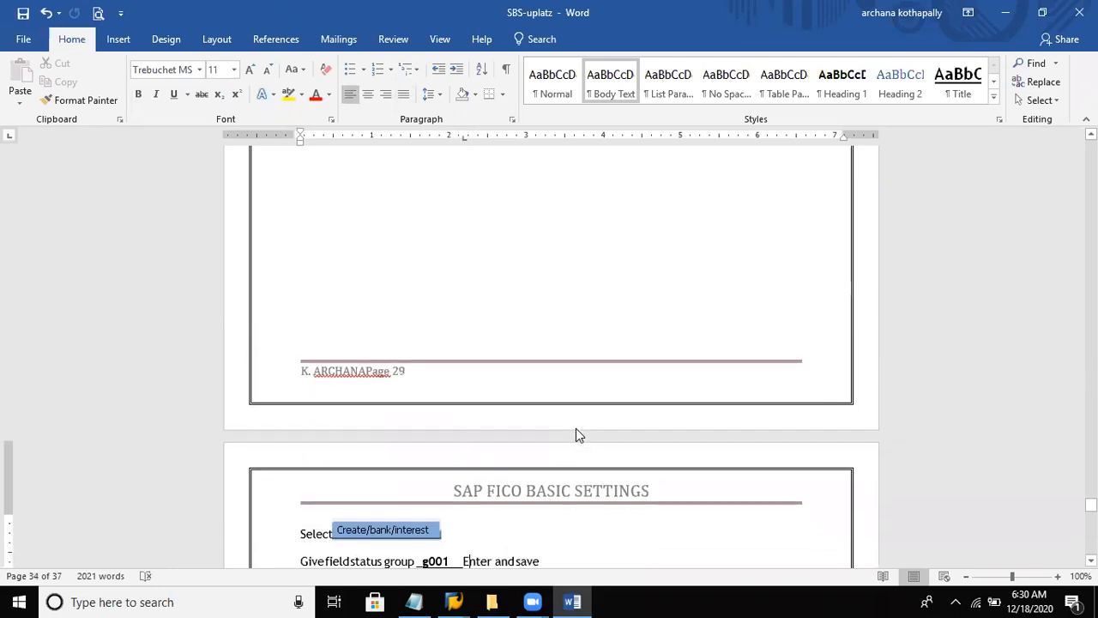
scroll(576, 429, down, 3)
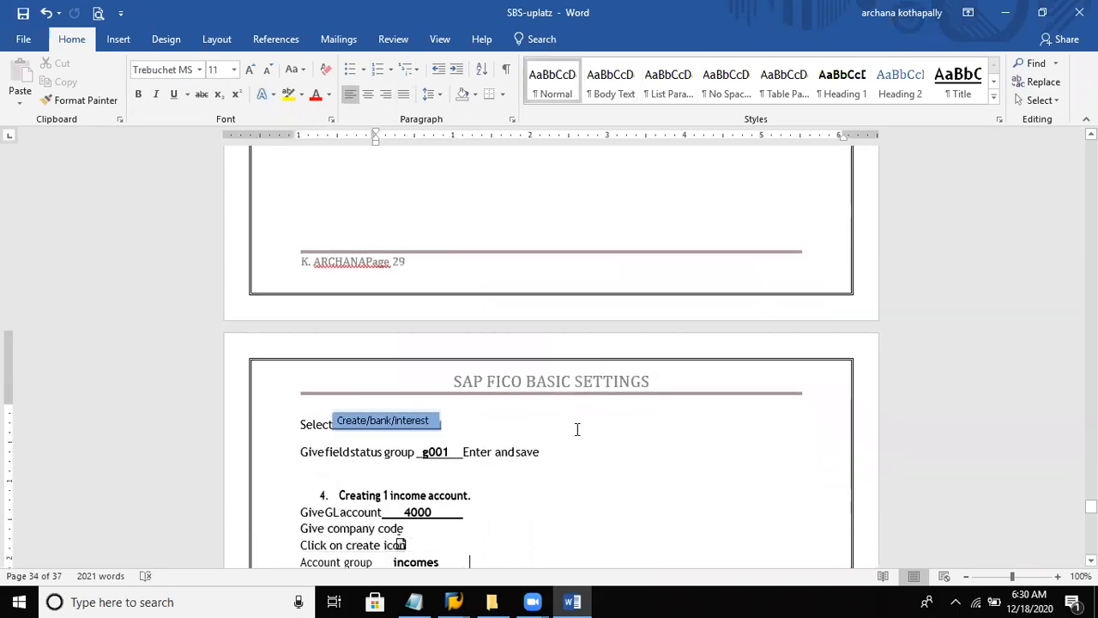
key(Down)
key(Down)
key(Down)
key(Down)
key(Down)
key(Down)
key(Down)
key(Down)
key(Down)
key(Down)
key(Down)
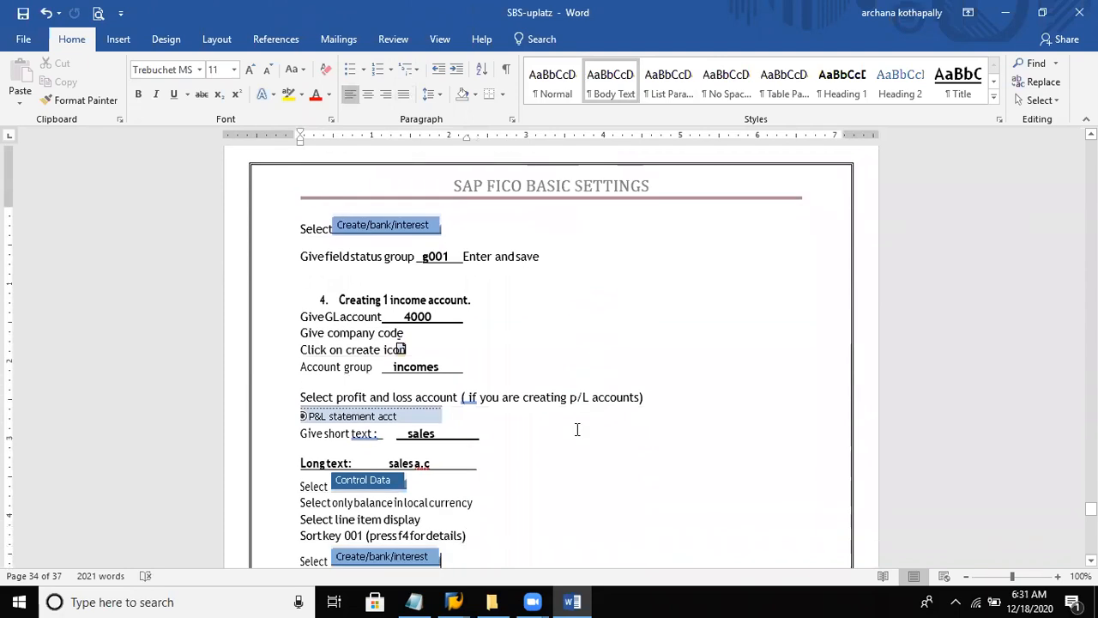
key(Down)
key(Down)
key(Down)
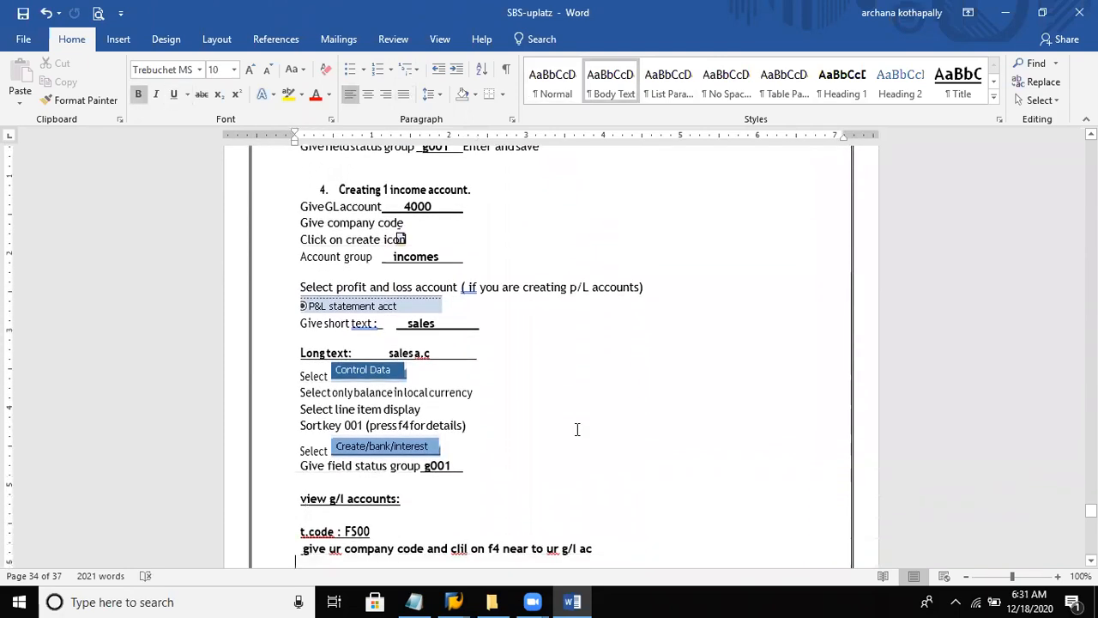
click(404, 208)
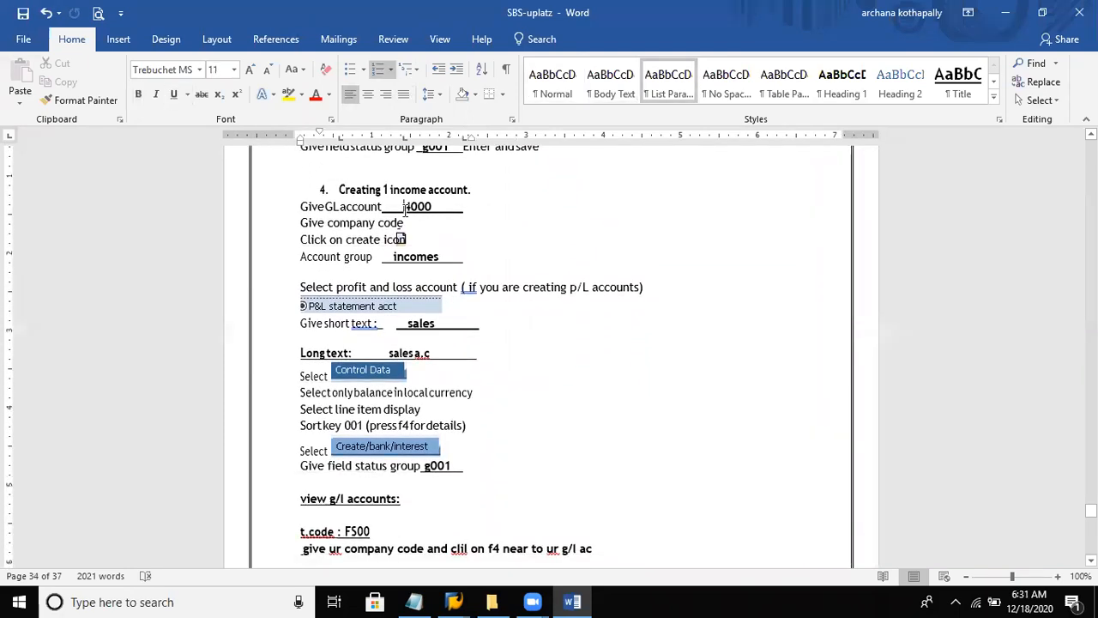
key(BackSpace)
key(BackSpace)
key(BackSpace)
text(300000)
click(425, 255)
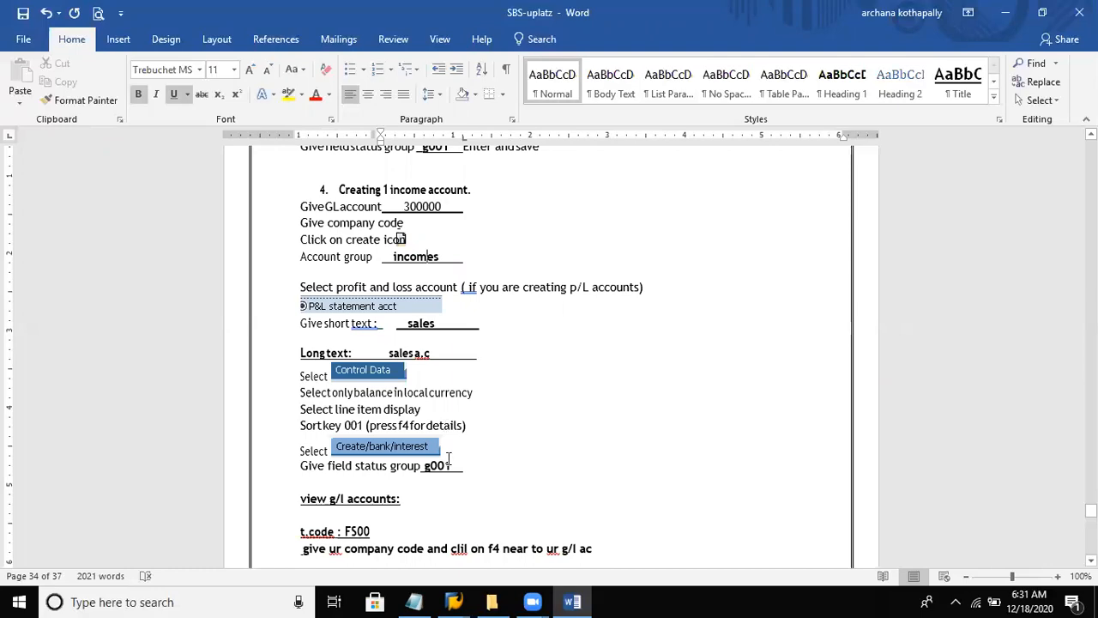
- Switch to SAP and start creating G/L account 300000 for company code DEL8
key(alt+Tab)
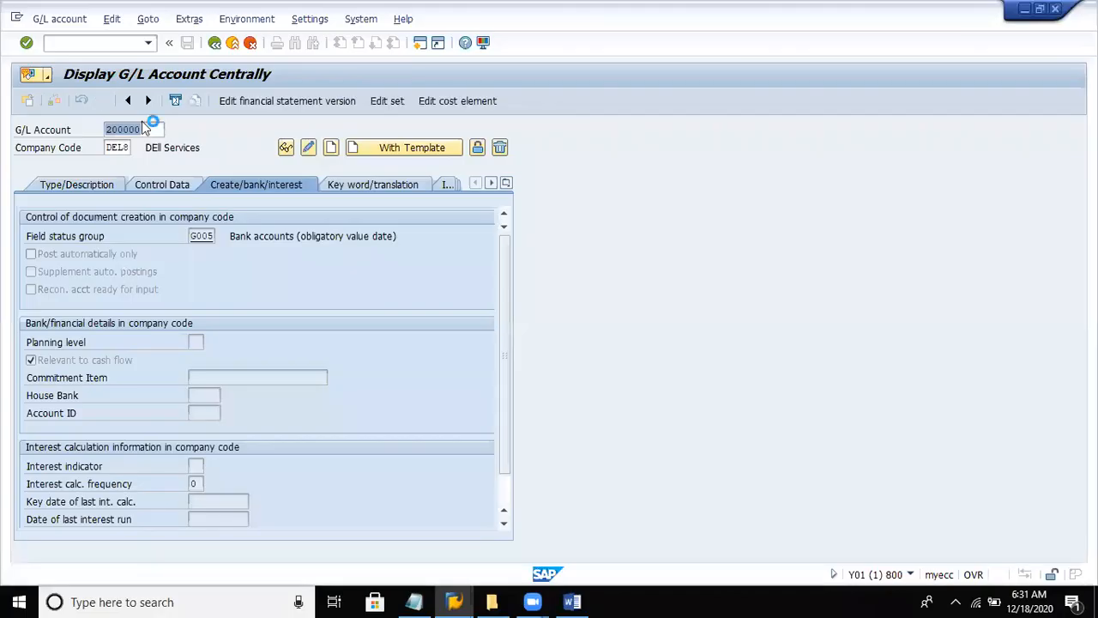
text(300)
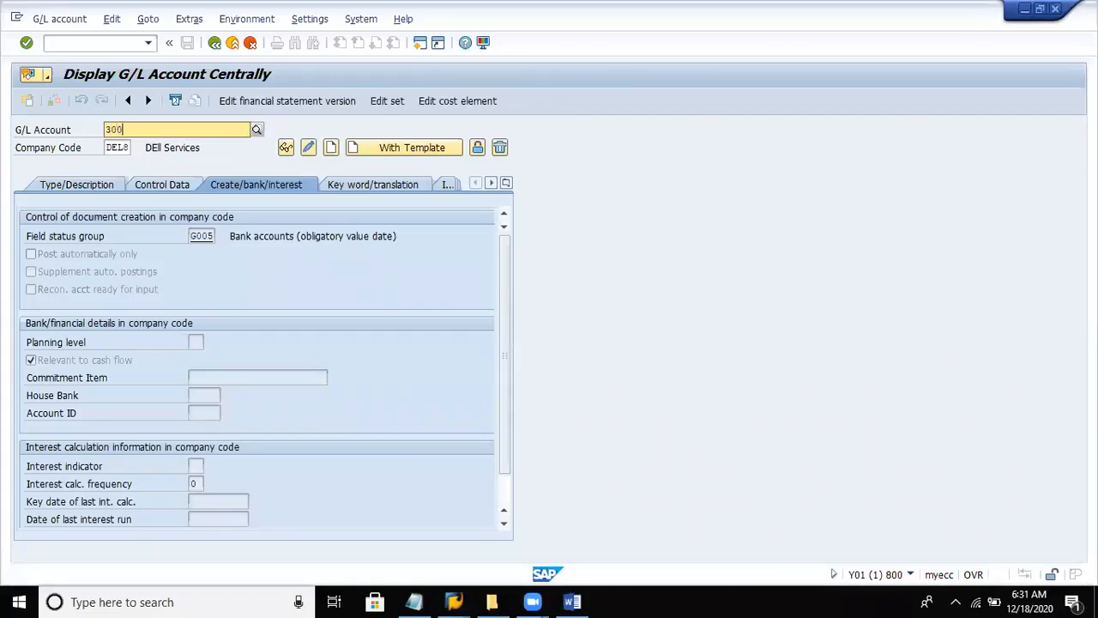
text(000)
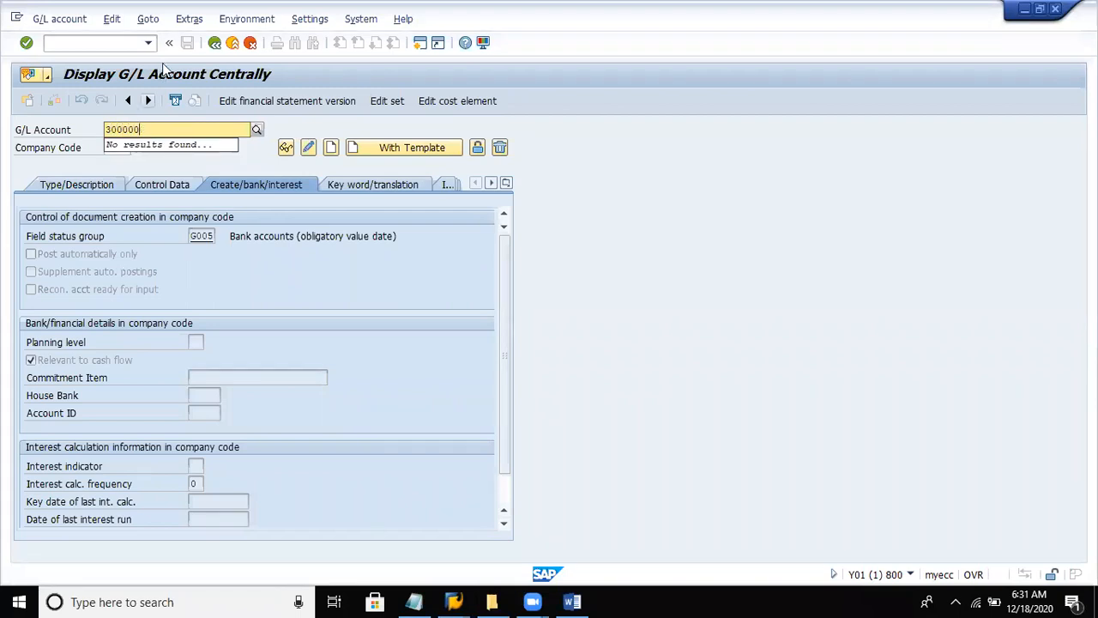
key(Return)
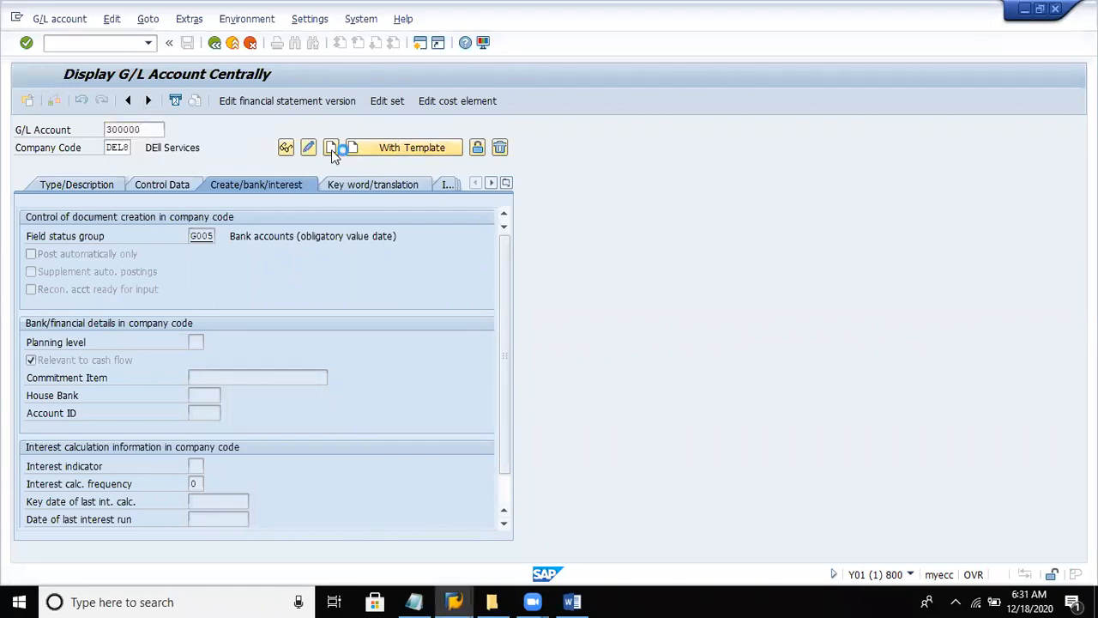
- In the account's type and description data, assign the Incomes account group
click(90, 176)
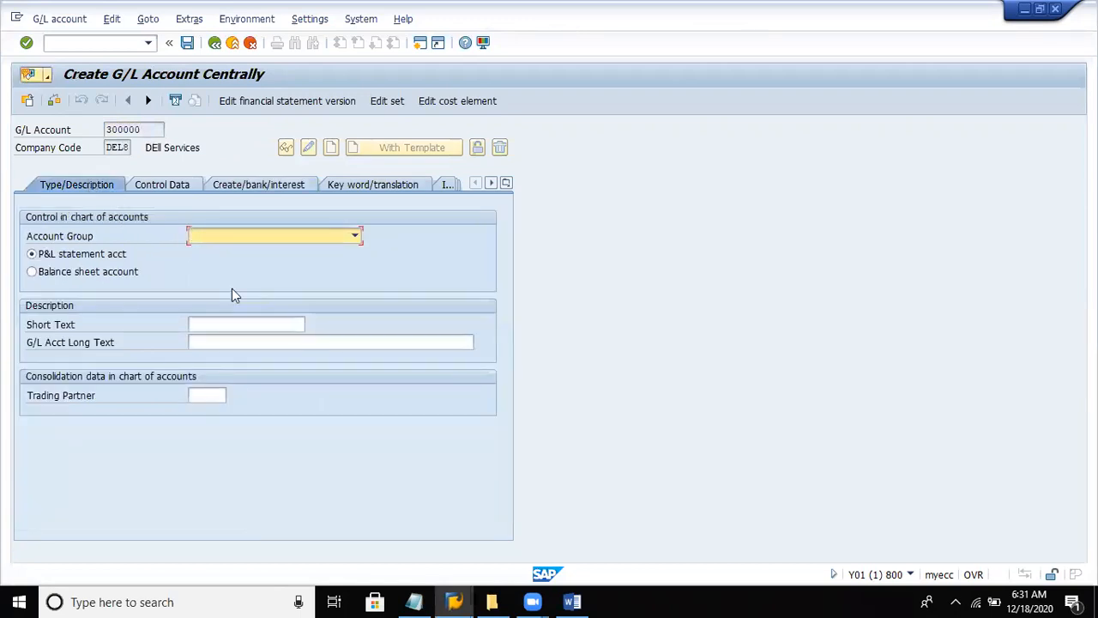
click(240, 238)
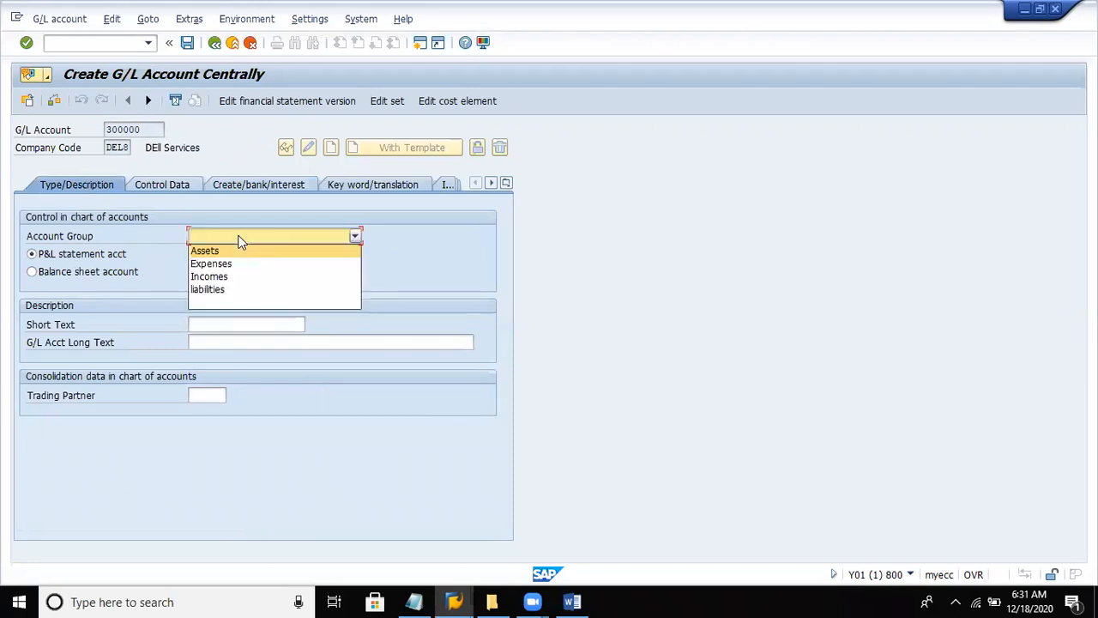
click(206, 278)
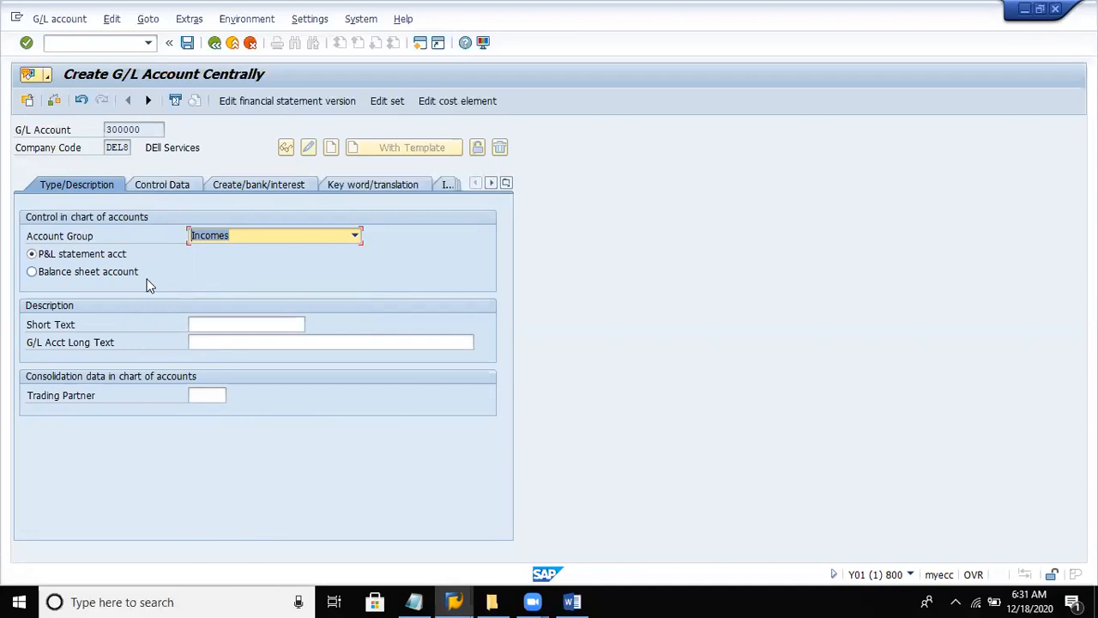
- Enter "Sales" as the account's short text and "Sales A/c" as its long text
click(295, 322)
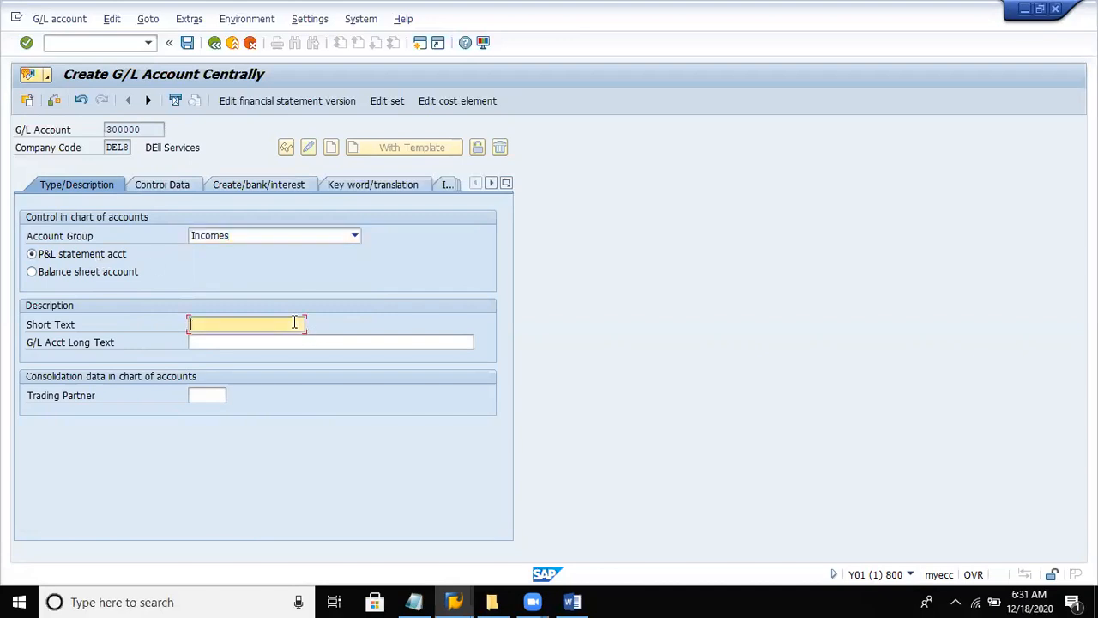
text(Sales)
key(Tab)
text(Sale)
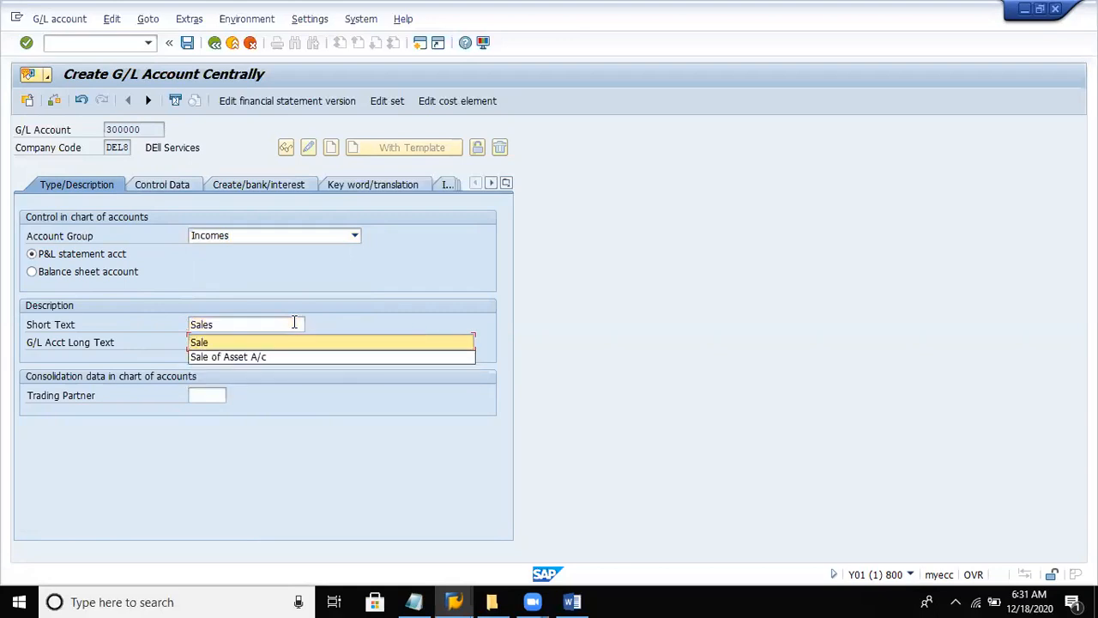
text(s A/c)
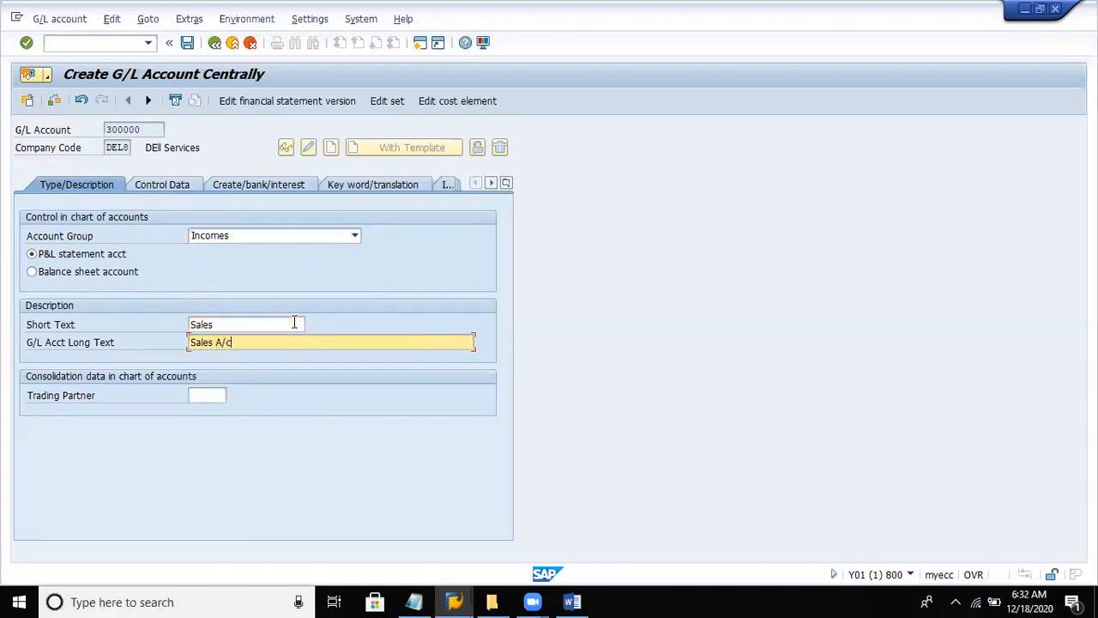
- In the control data, enable only balances in local currency and line item display, and set the sort key to 001
click(163, 185)
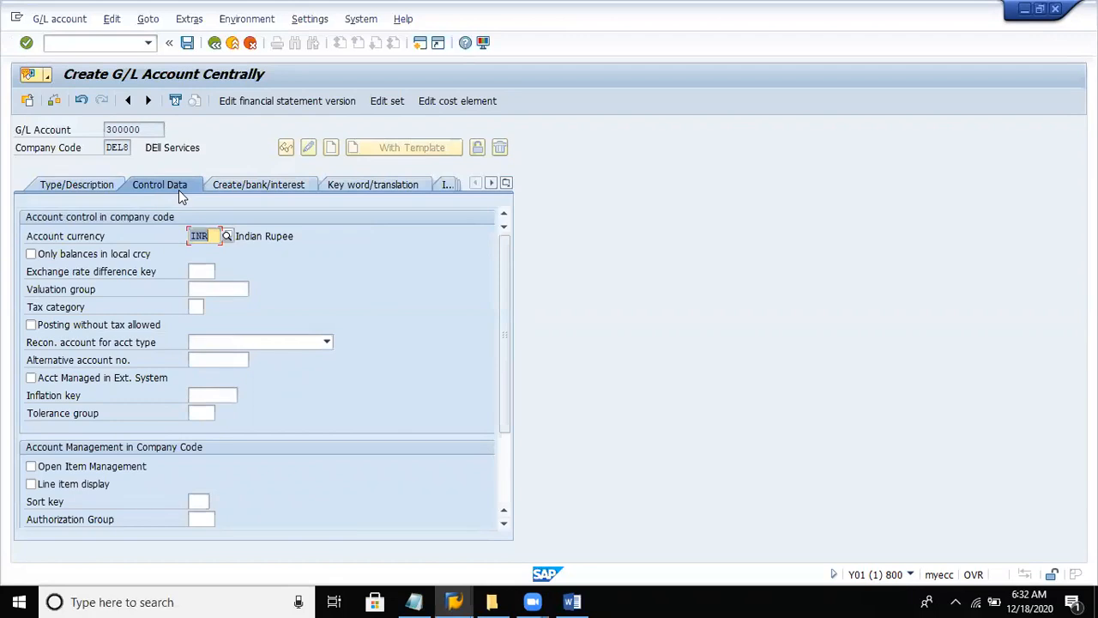
click(94, 258)
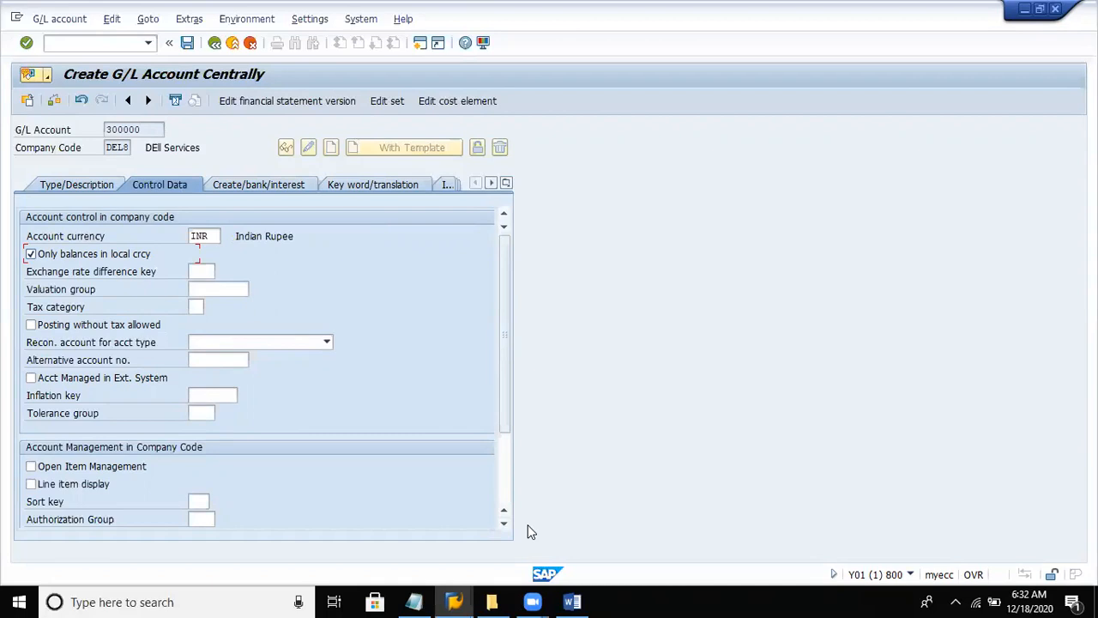
click(52, 483)
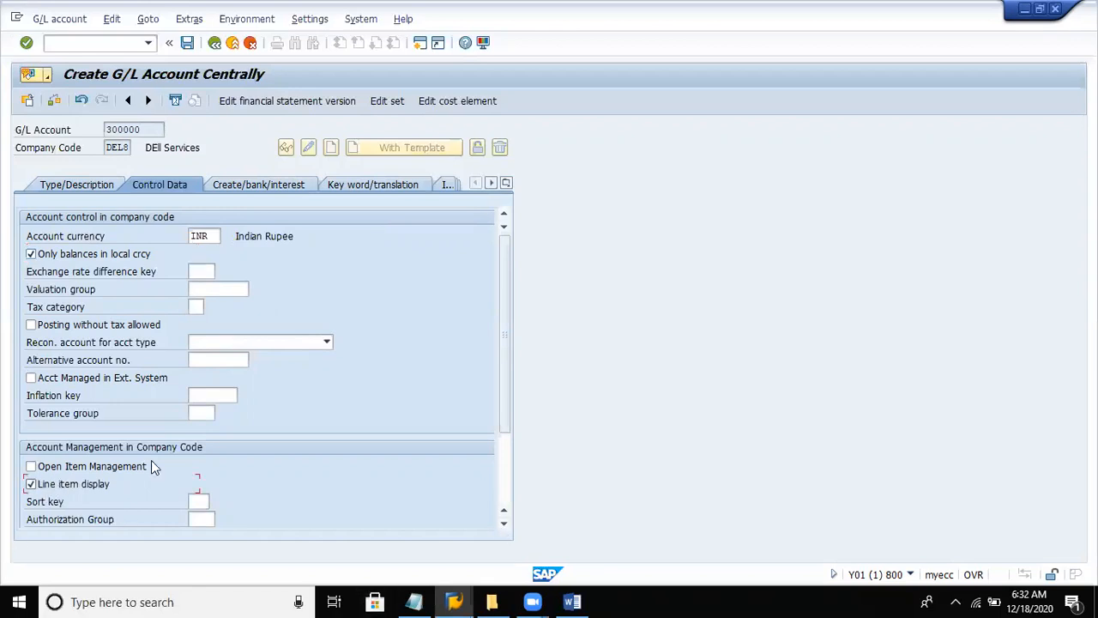
click(193, 501)
text(001)
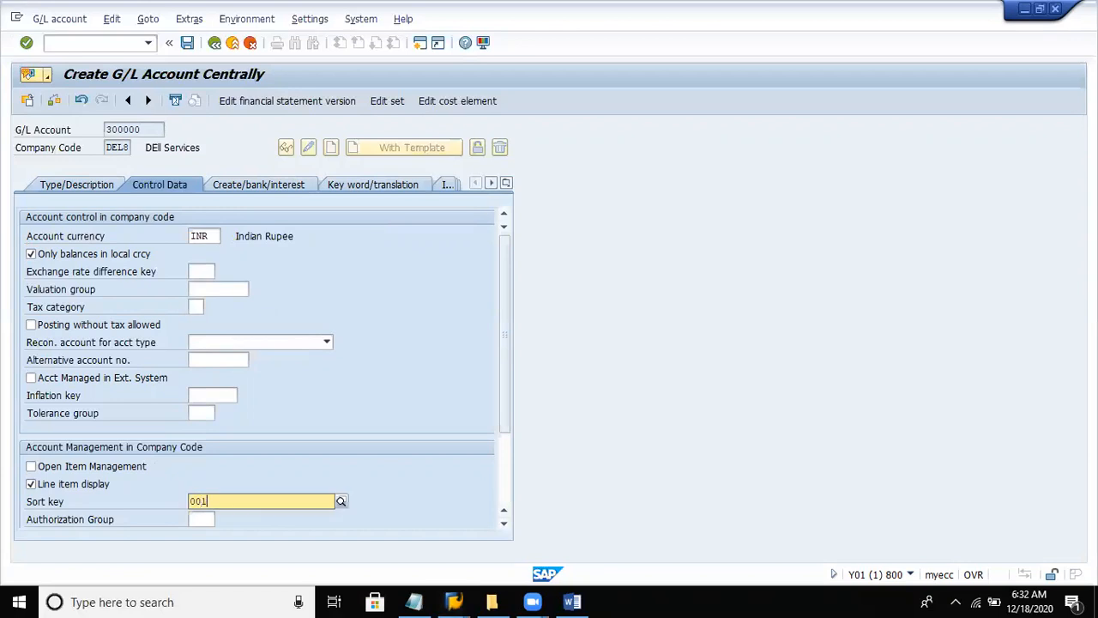
- Set the field status group to G001 and save the income account
click(254, 186)
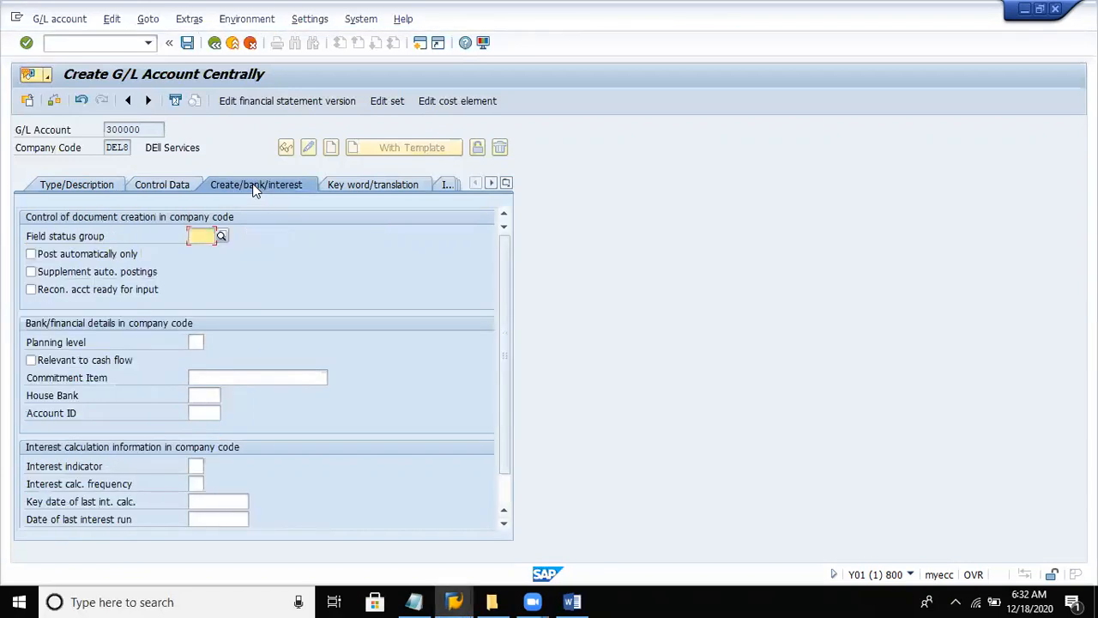
text(g001)
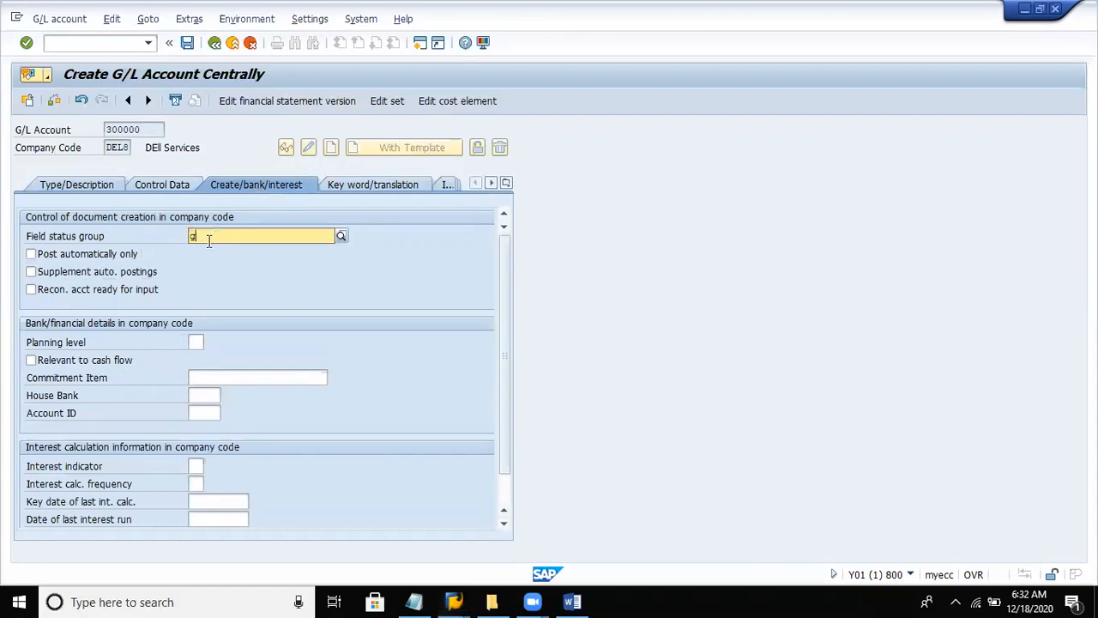
key(Return)
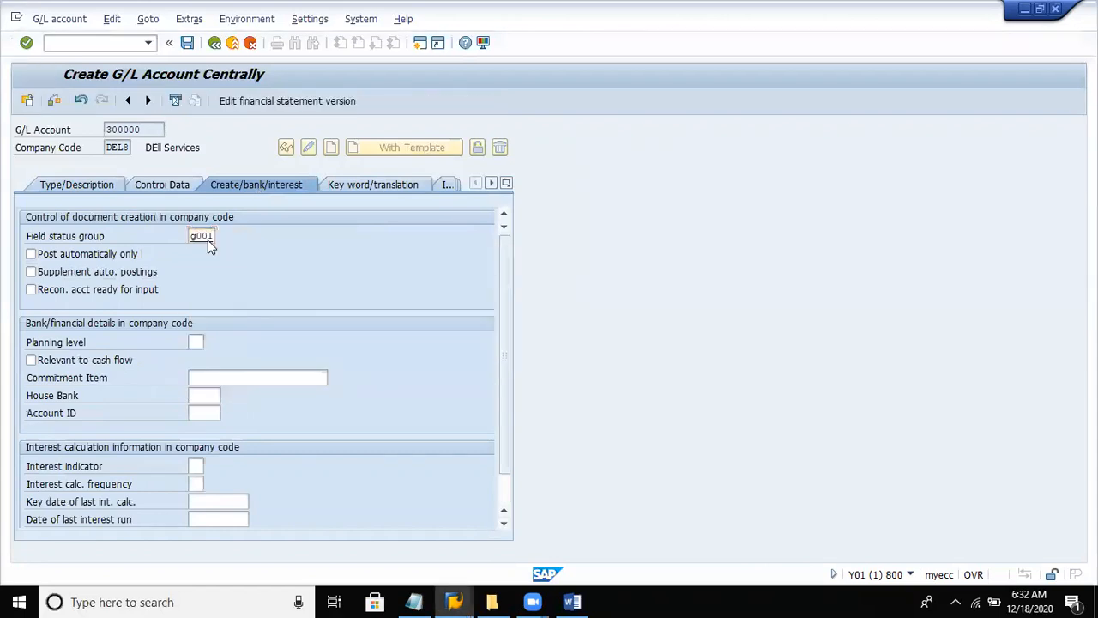
click(190, 46)
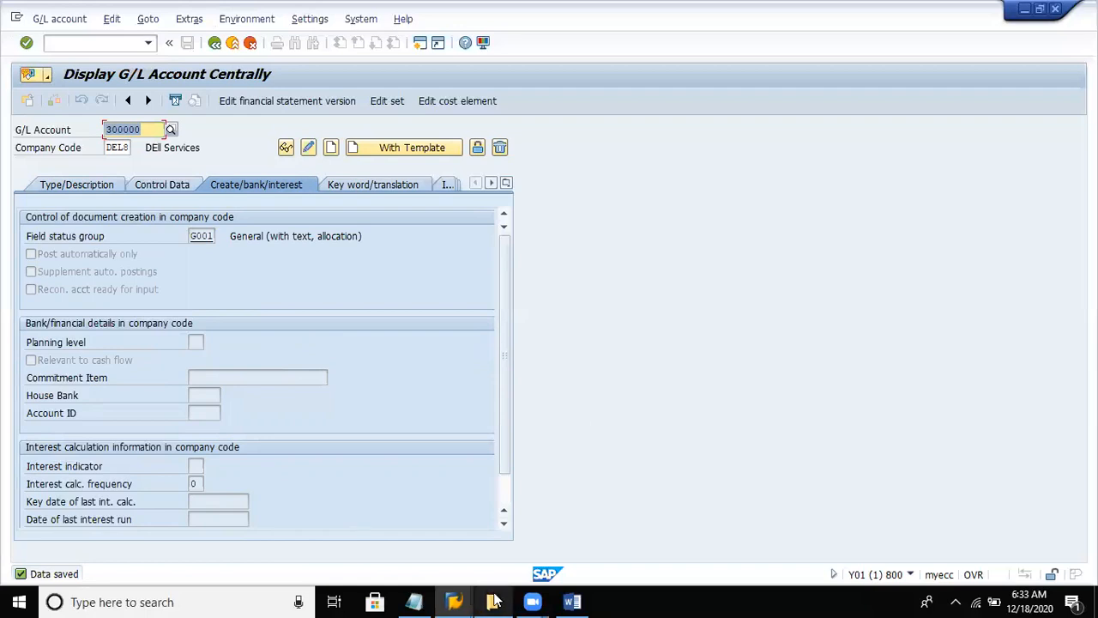
- Switch to the Word notes and change the G/L account in the expense account section to 400000
click(572, 601)
key(Up)
key(Up)
key(Up)
key(Up)
key(Up)
key(Up)
key(Up)
key(Up)
key(Up)
key(Up)
key(Up)
key(Up)
key(Up)
key(Up)
key(Up)
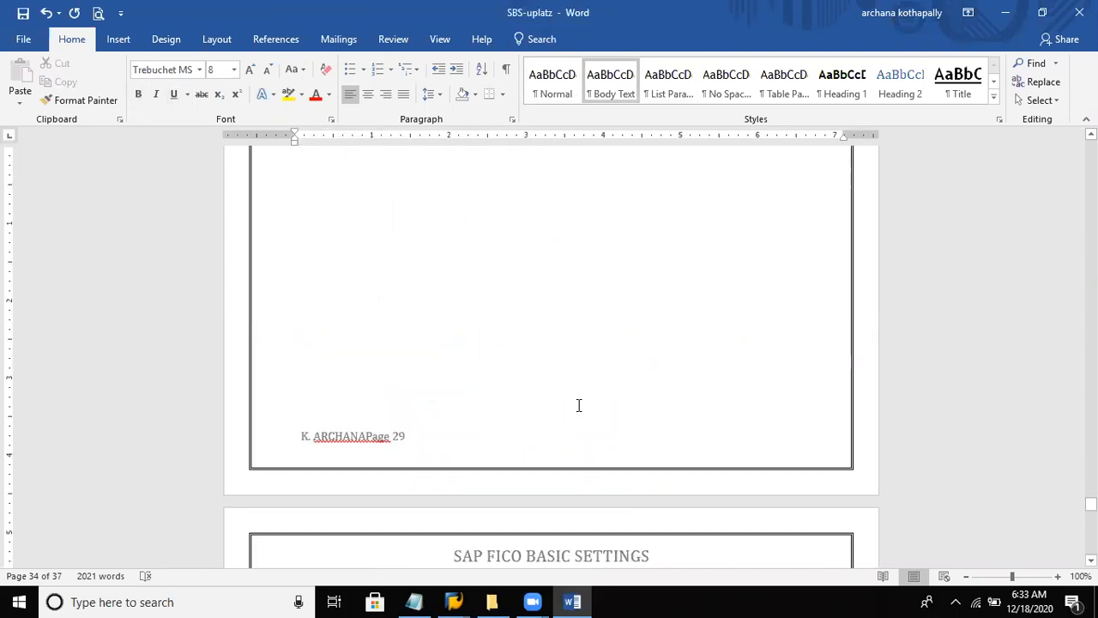
key(Up)
key(Up)
key(Up)
key(Up)
key(Up)
key(Up)
key(Up)
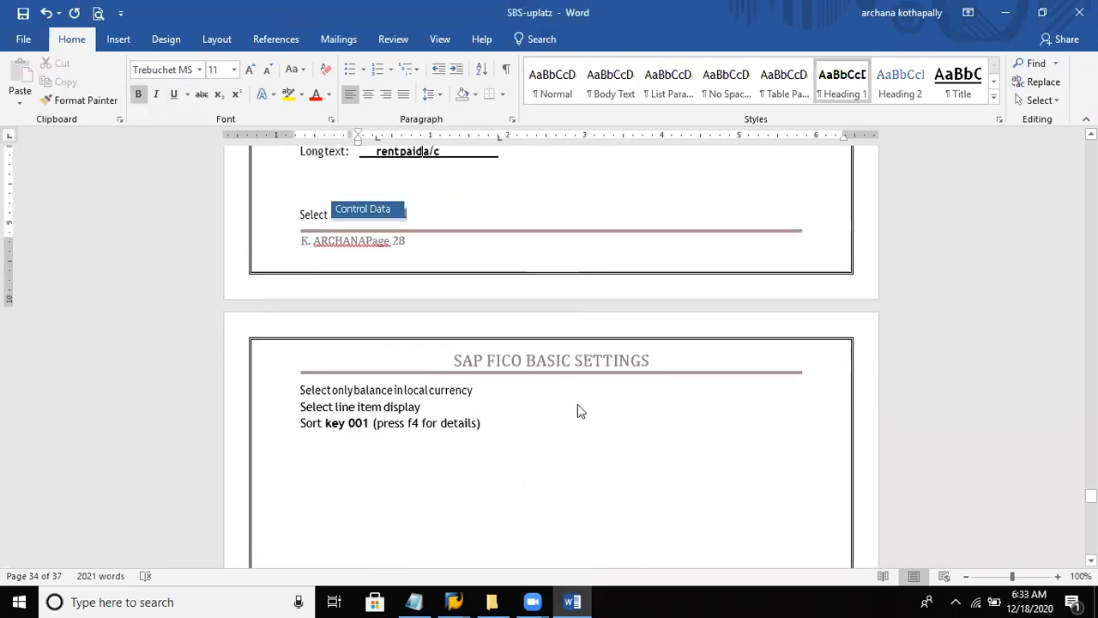
key(Up)
key(Up)
key(Up)
key(Up)
key(Up)
key(Up)
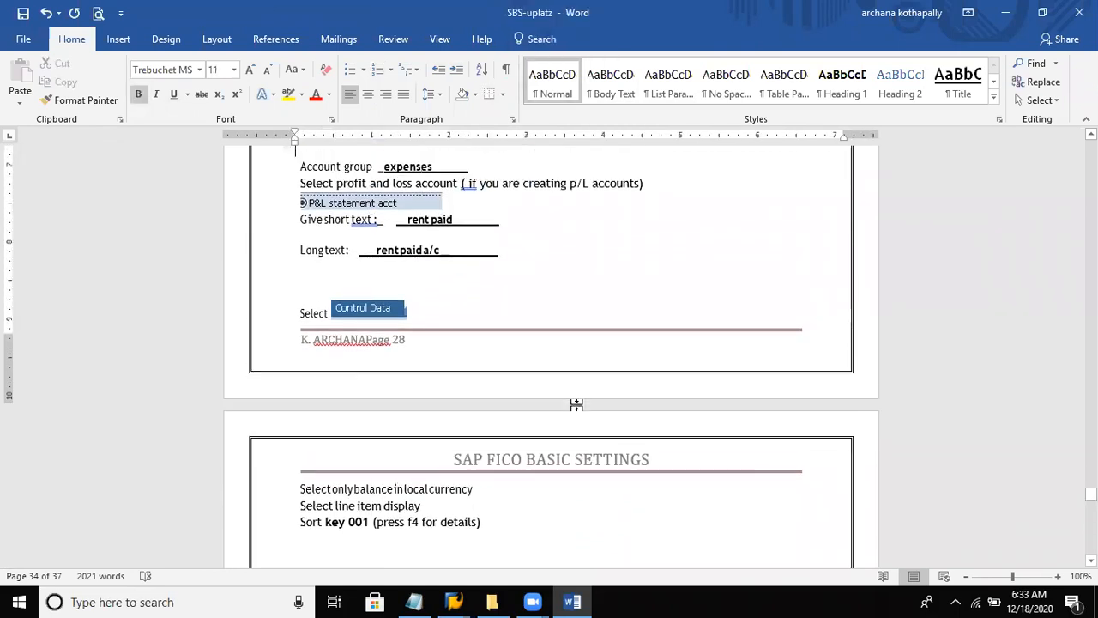
key(Up)
key(Up)
key(Up)
key(Up)
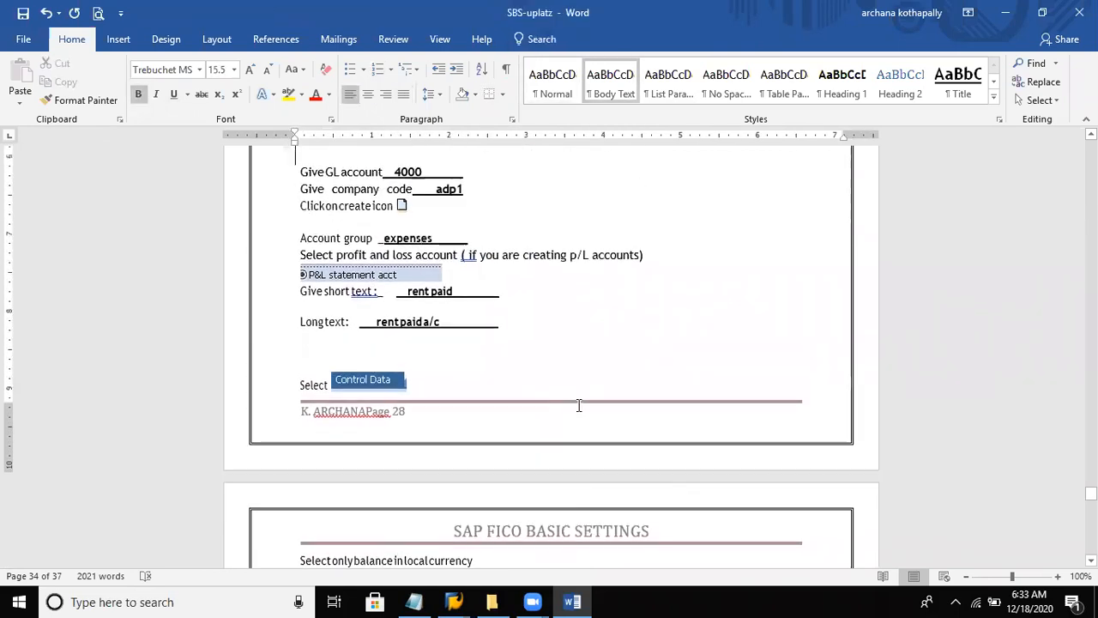
key(Up)
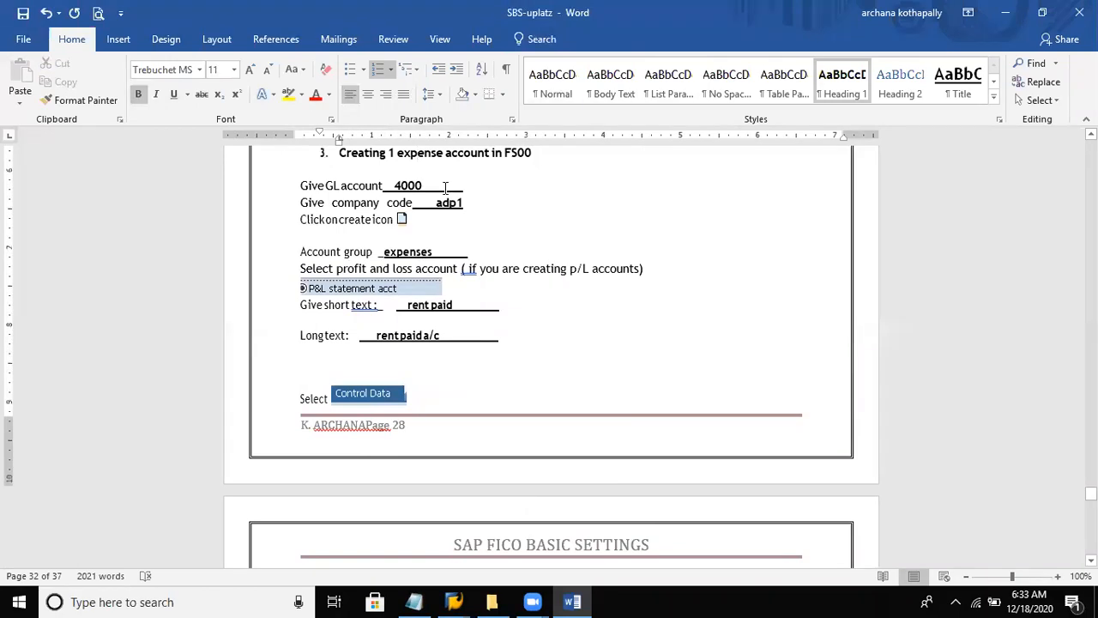
key(Down)
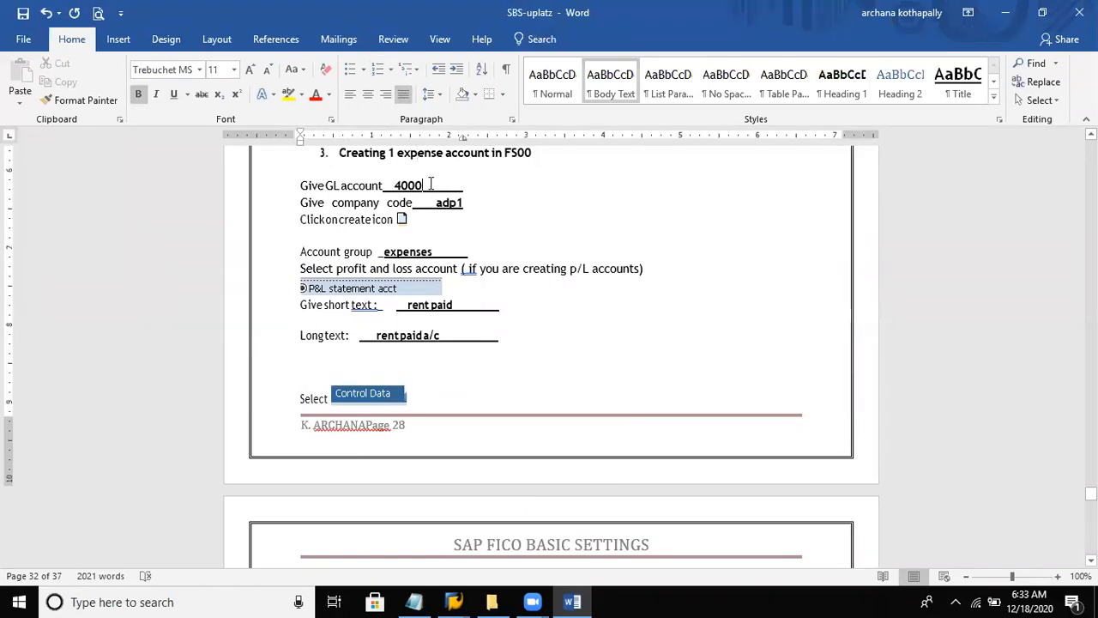
text(00)
- Replace the company code in the expense account notes with del8, keeping the create icon instruction on its own line
click(435, 203)
key(Delete)
key(Delete)
key(Delete)
key(Delete)
text(del)
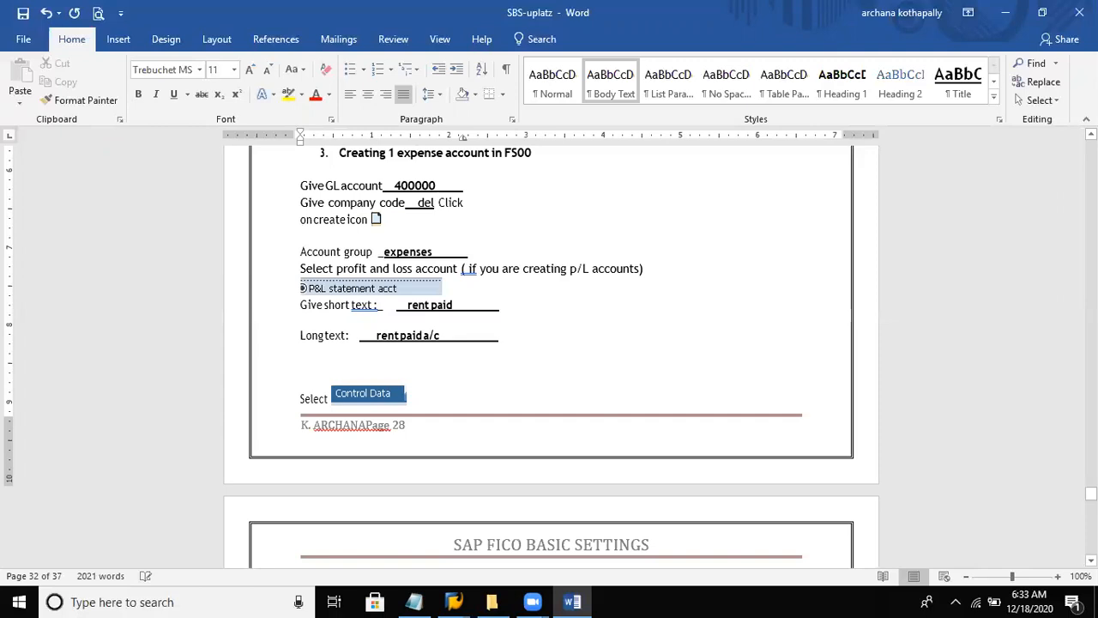
text(8)
key(Return)
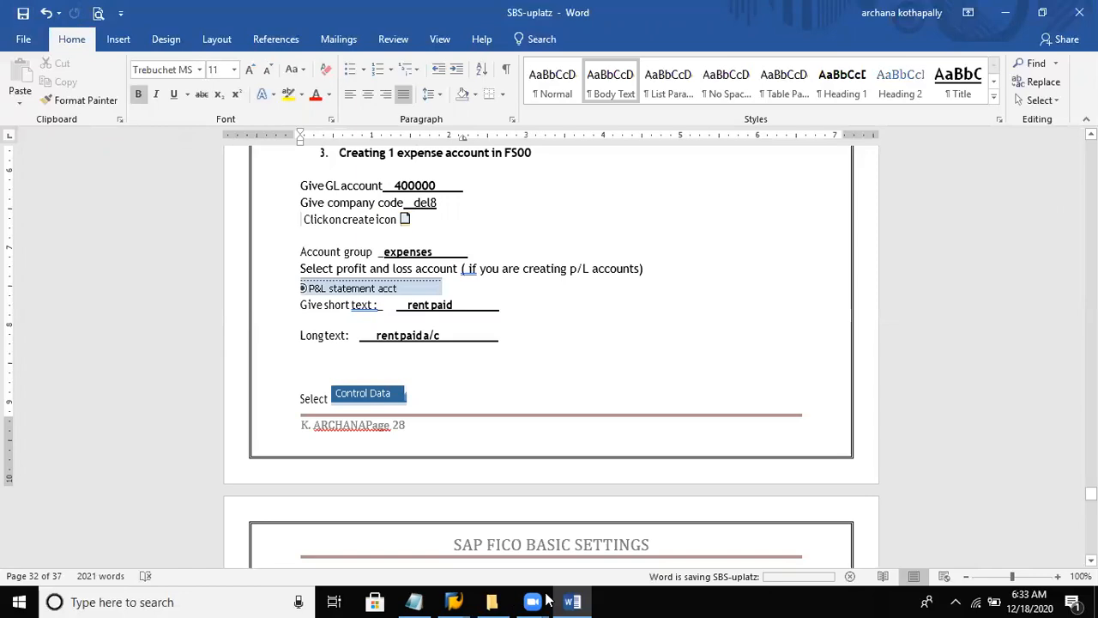
- Switch back to SAP and start creating G/L account 400000 for company code DEL8
click(454, 601)
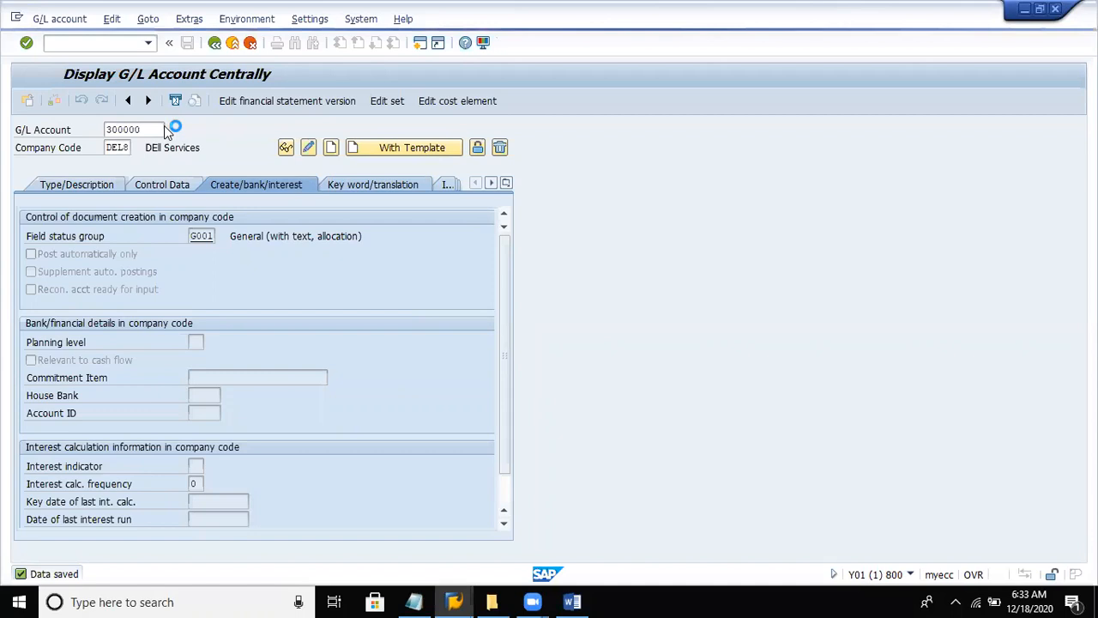
double_click(154, 130)
key(BackSpace)
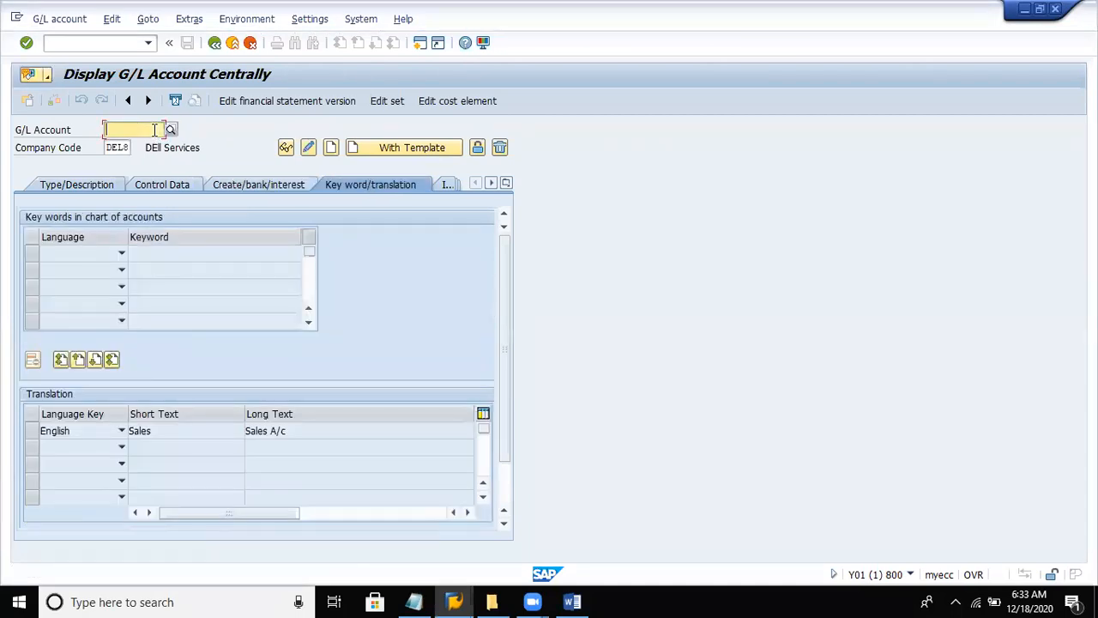
text(400000)
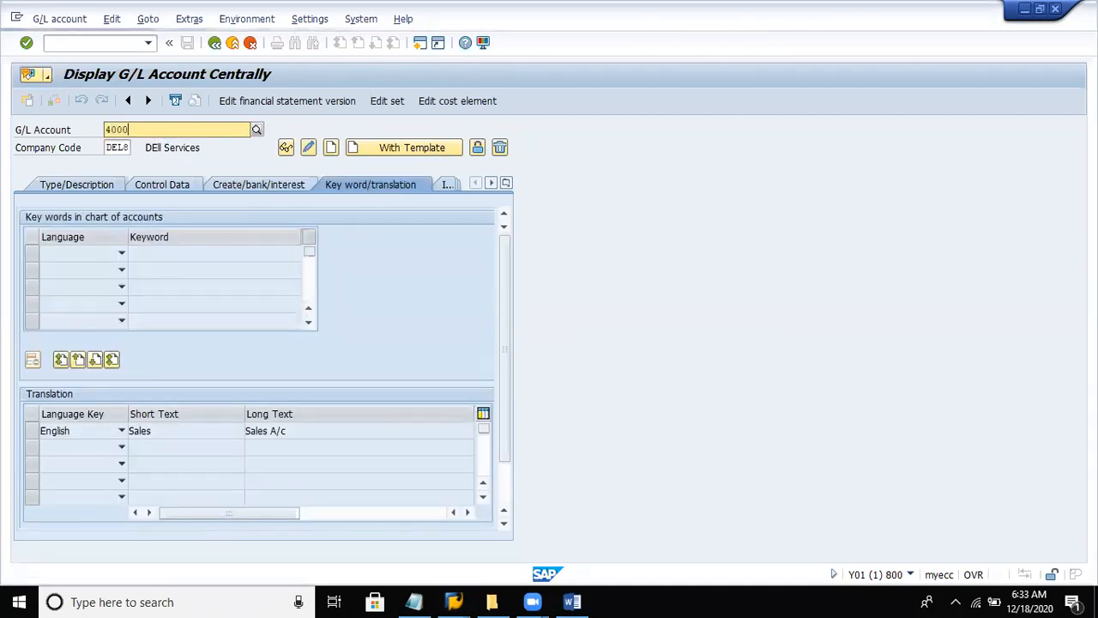
click(327, 150)
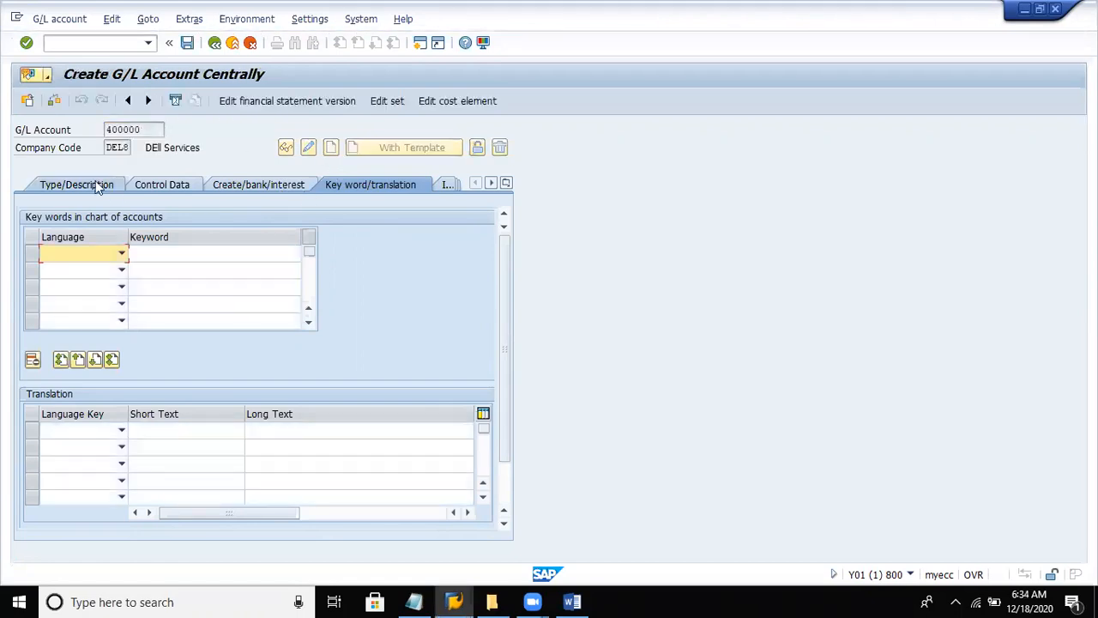
- In the new account's type and description data, assign the Expenses account group
click(81, 185)
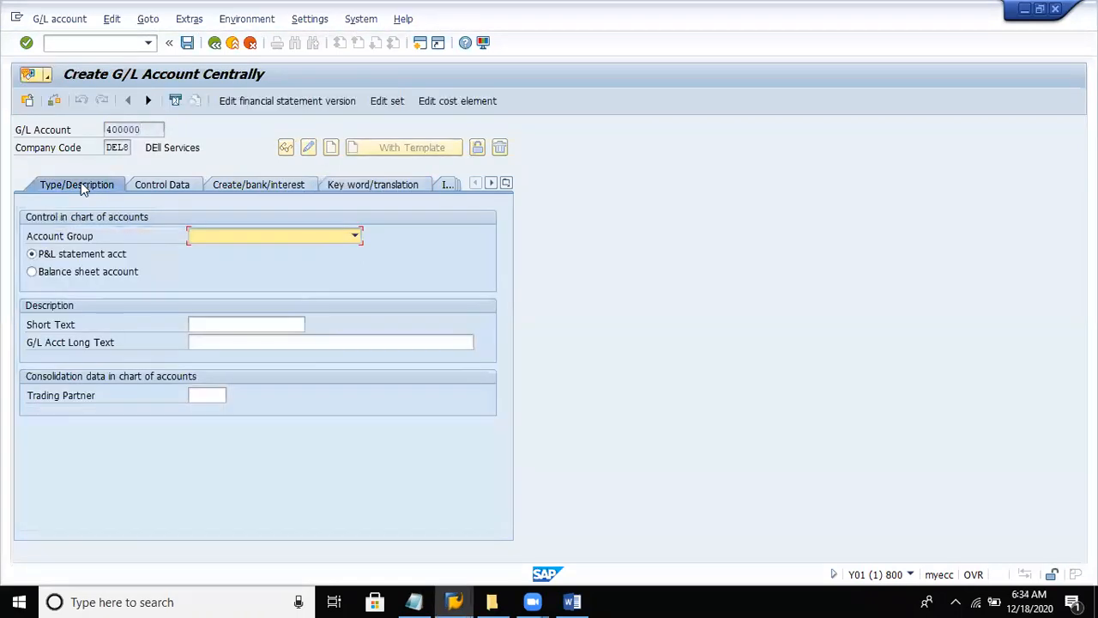
click(227, 231)
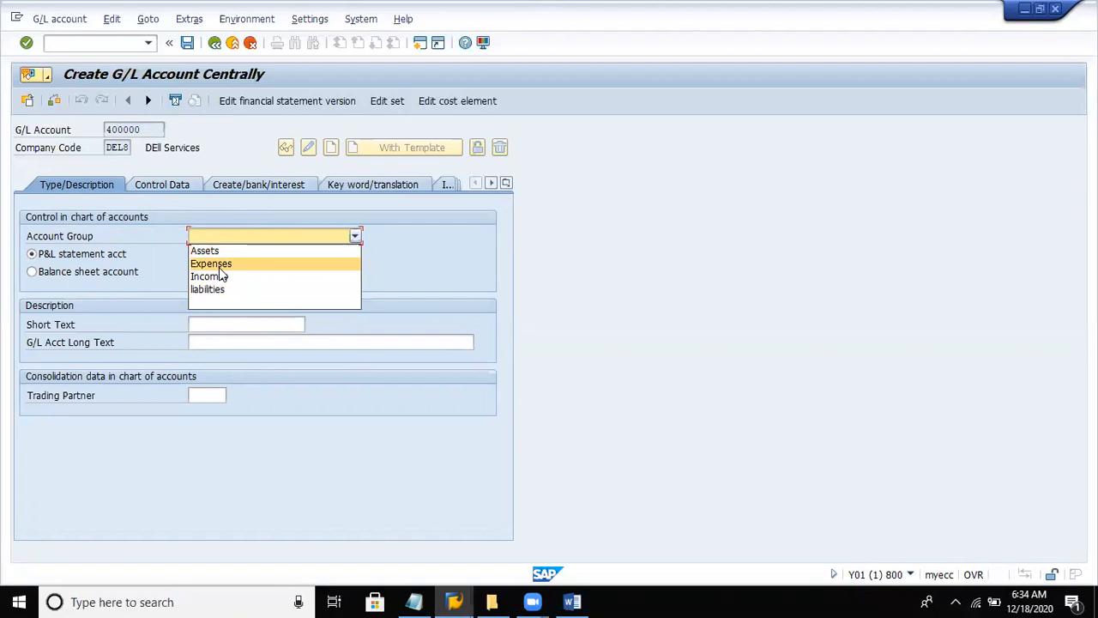
click(218, 266)
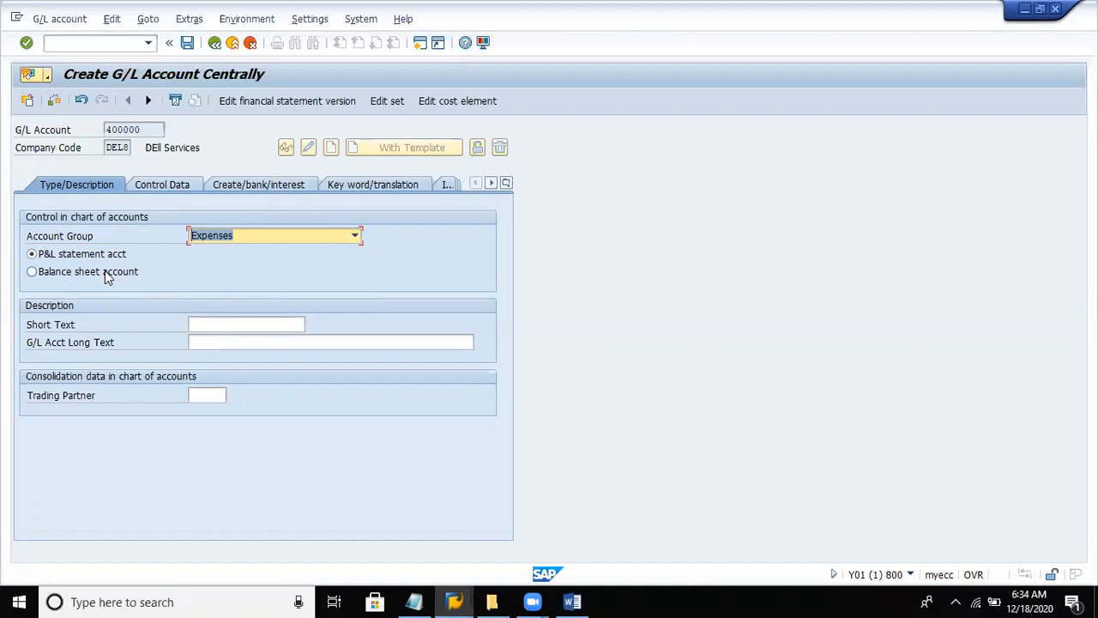
- Enter "Rent paid" as the account's short text and "Rent paid A/c" as its long text
click(273, 327)
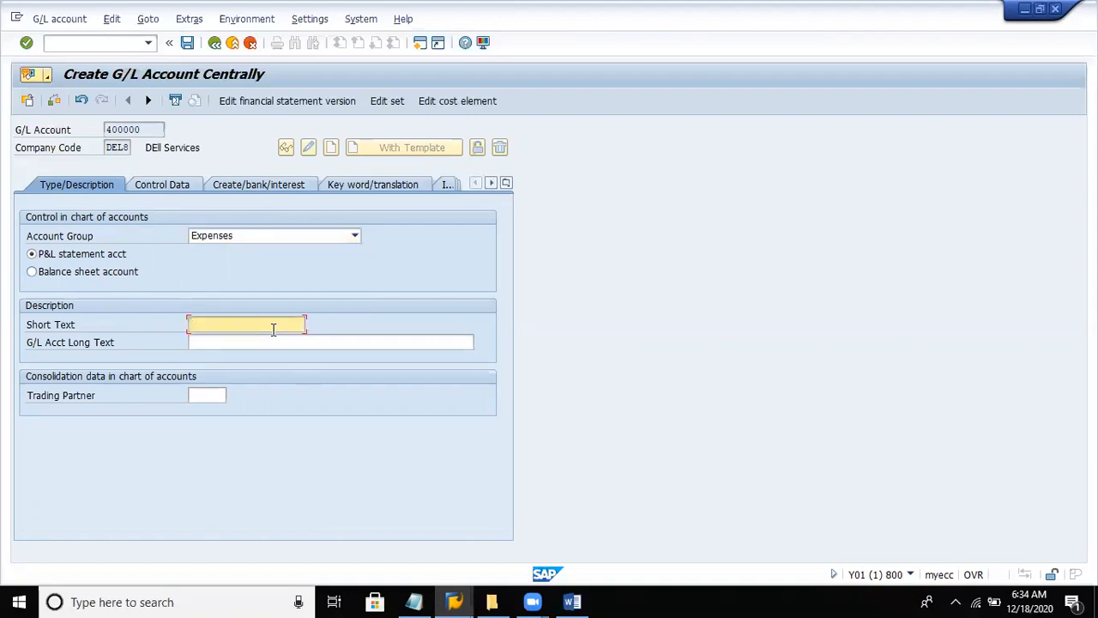
text(Rent paid)
key(Tab)
text(Rent pai)
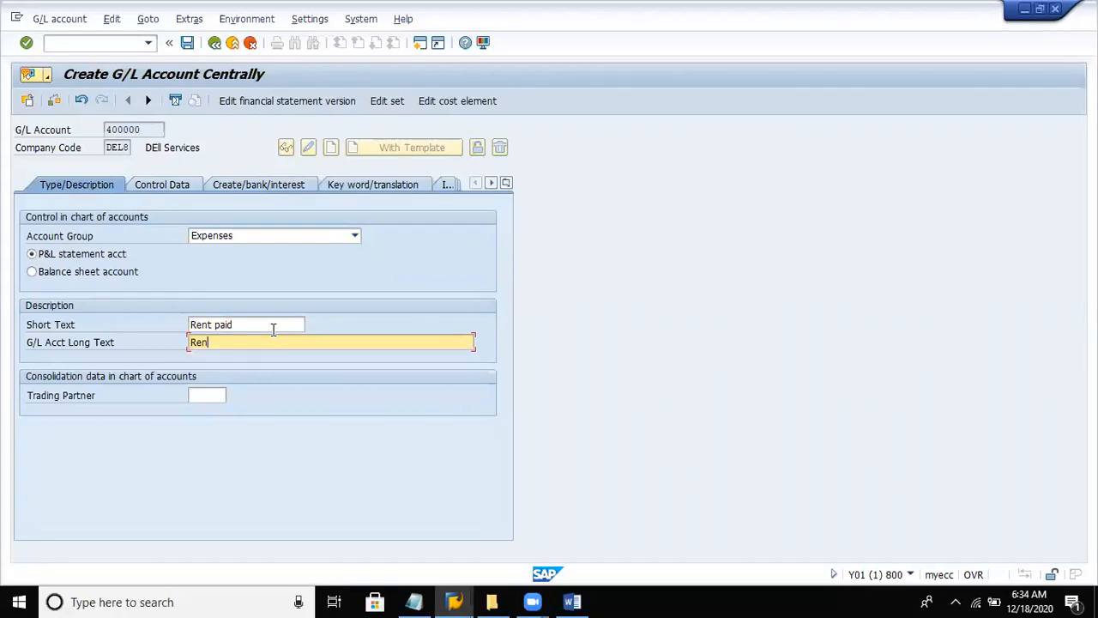
text(d A/c)
- In the expense account's control data, enable only balances in local currency
click(165, 185)
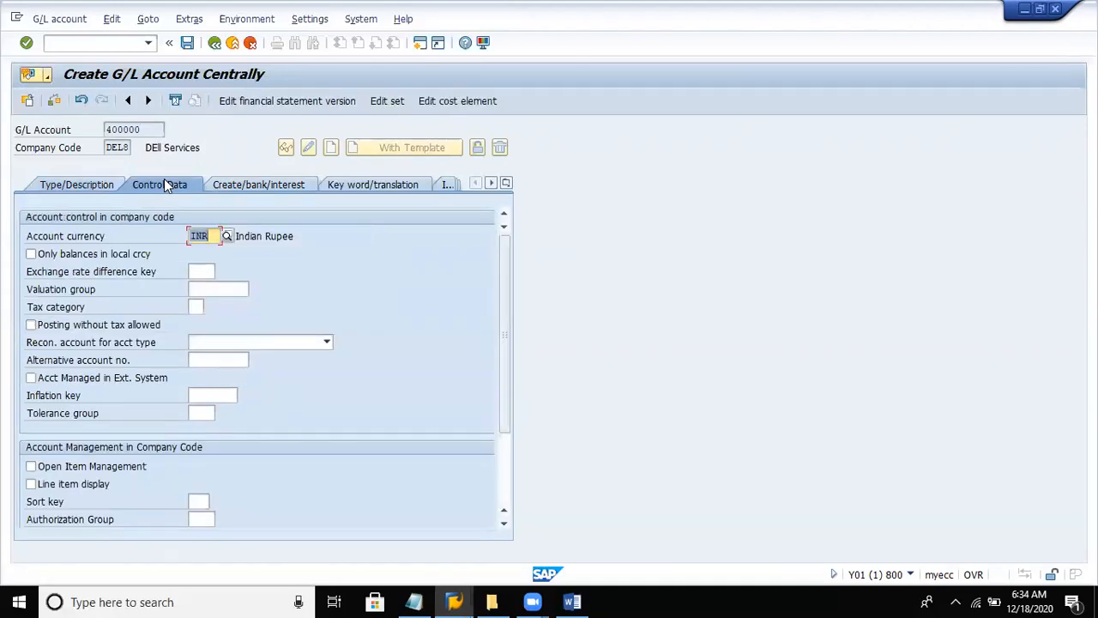
click(57, 256)
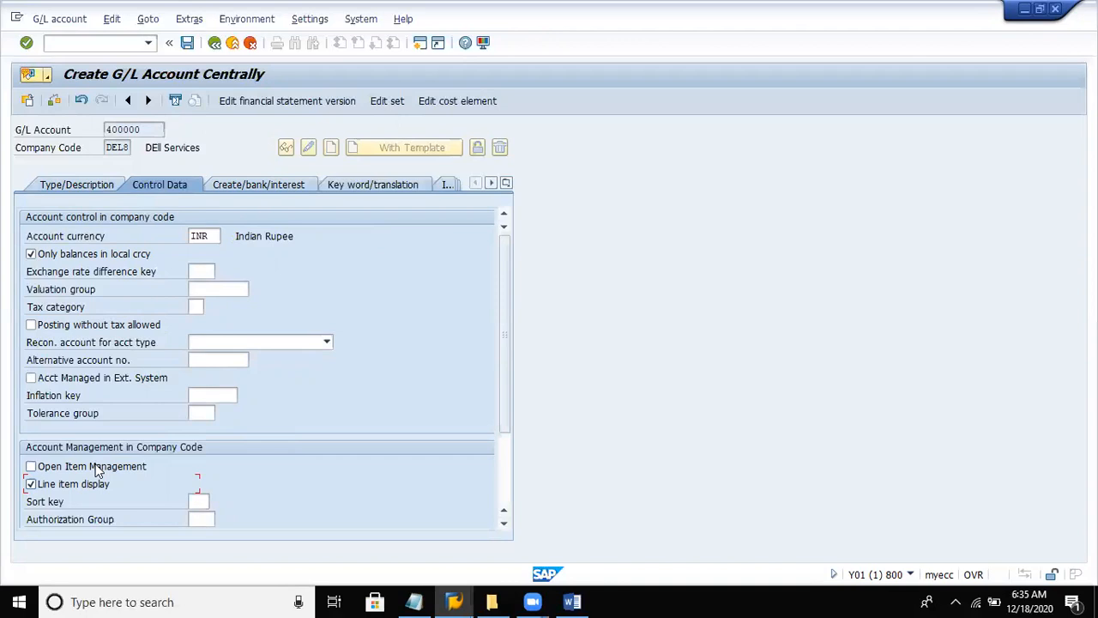
- Set the sort key of expense account 400000 to 001, Posting date
click(197, 500)
text(001)
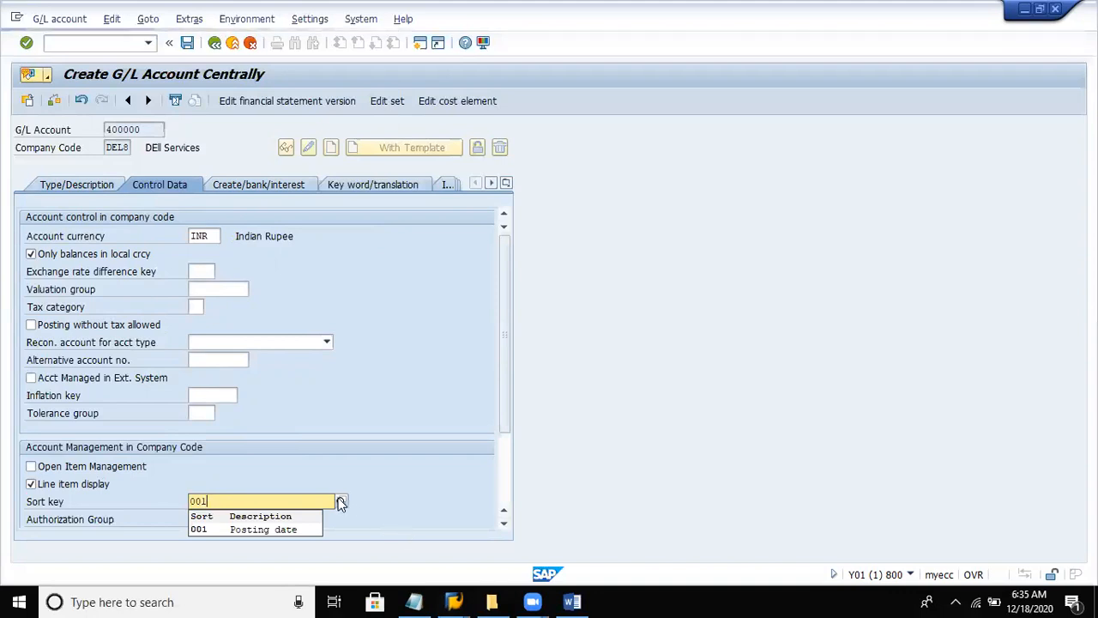
click(340, 502)
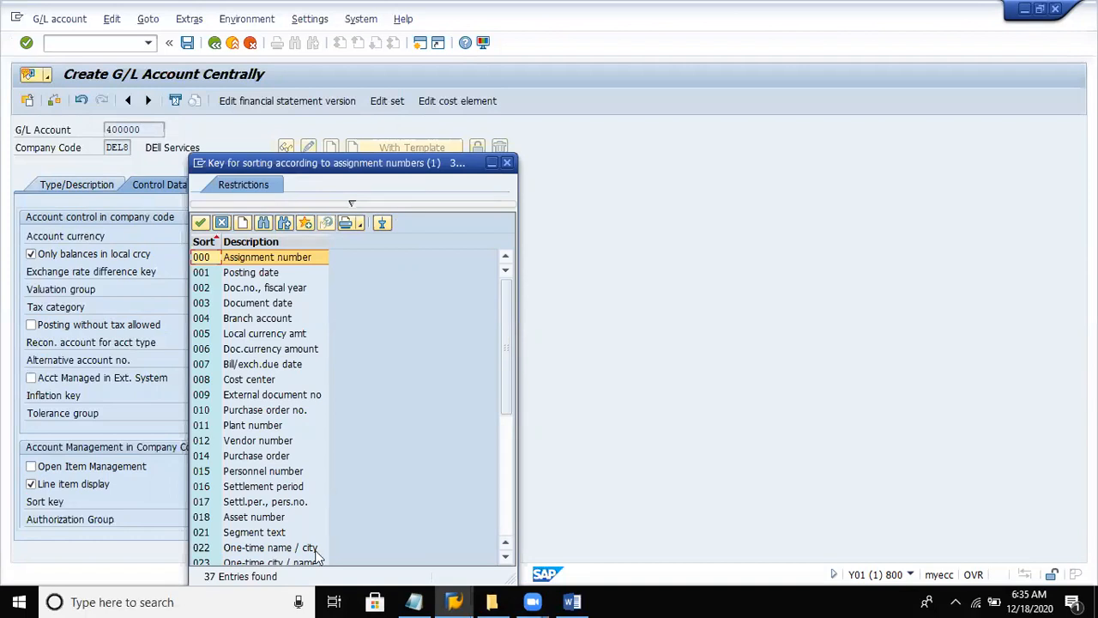
double_click(251, 273)
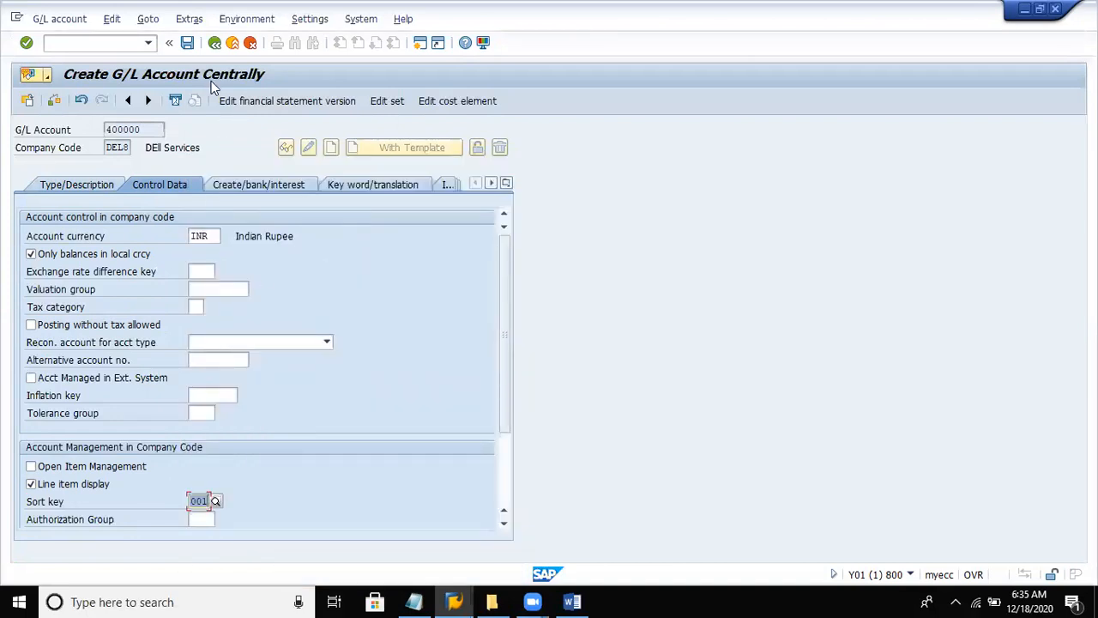
- Assign field status group G001 to account 400000 and save the account
click(230, 181)
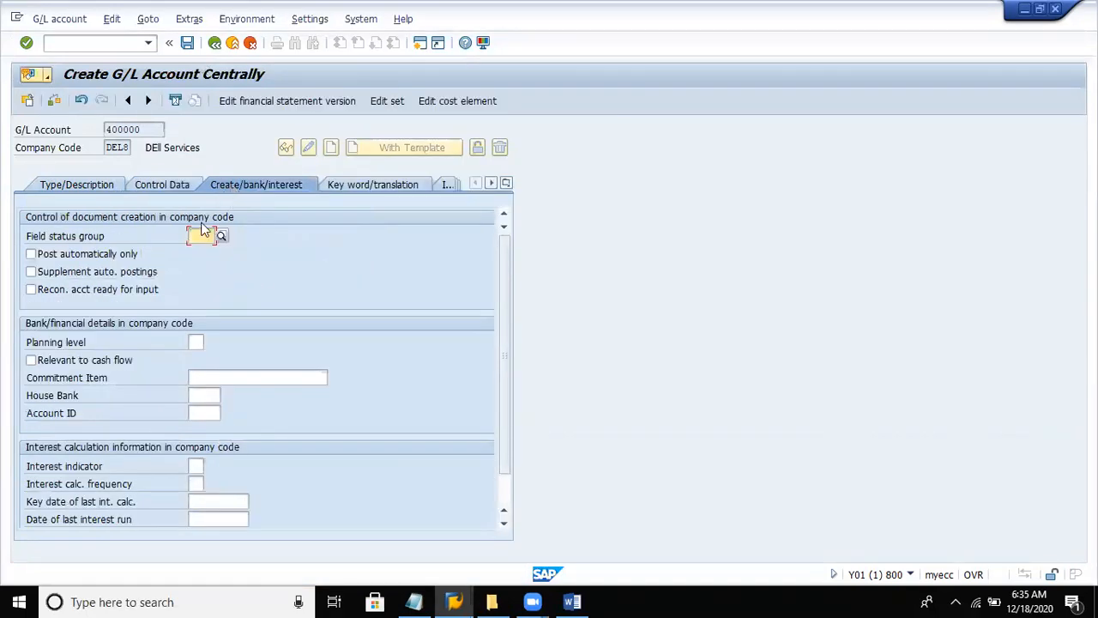
text(g)
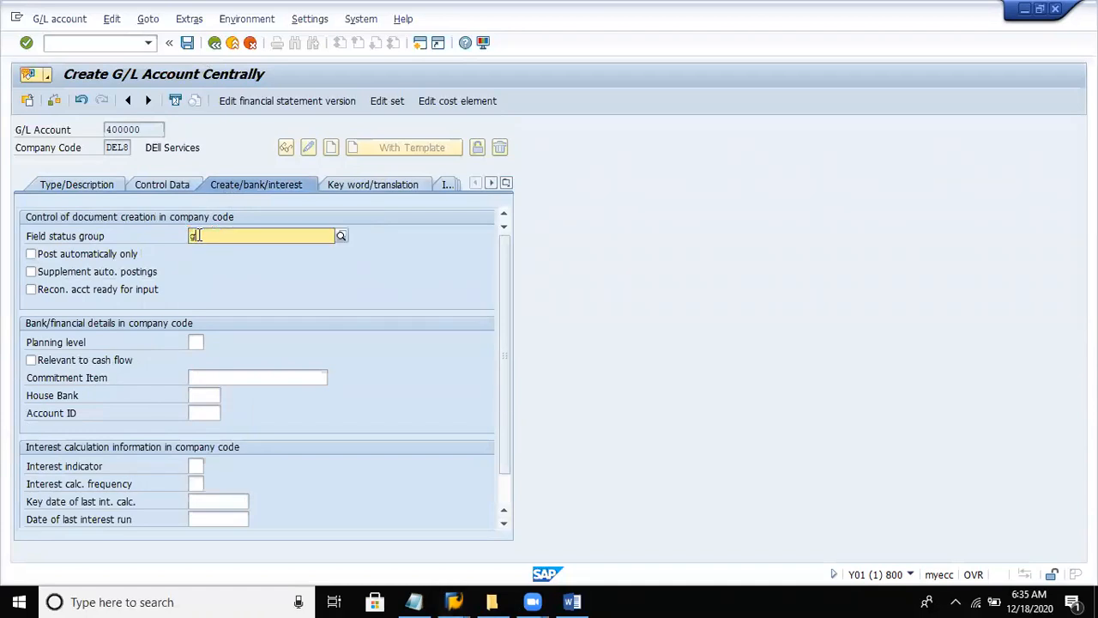
text(001)
key(Return)
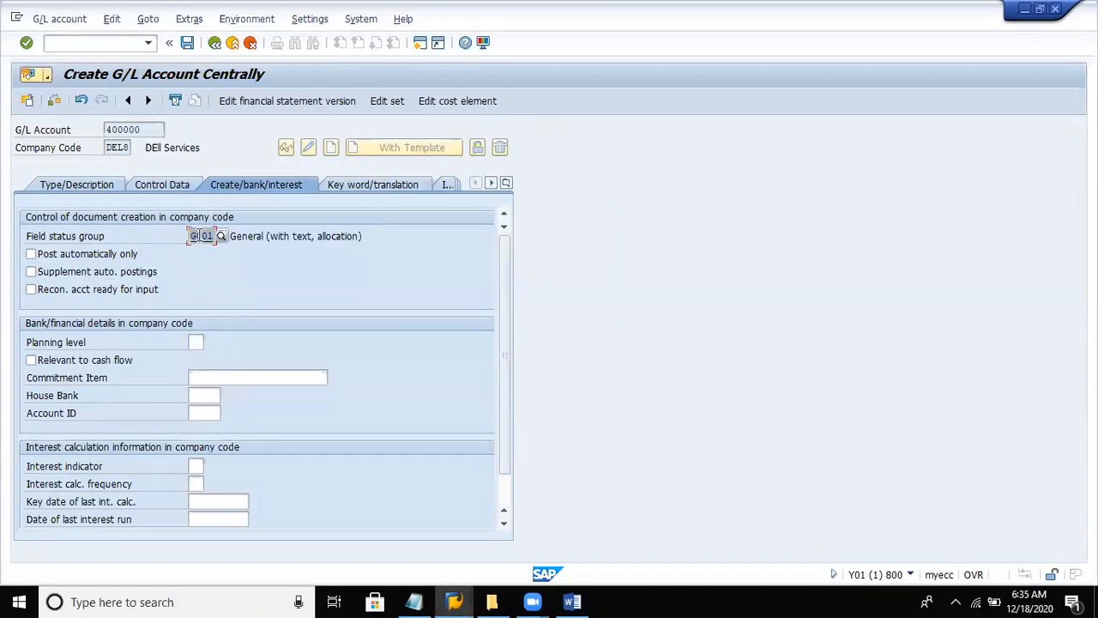
click(187, 43)
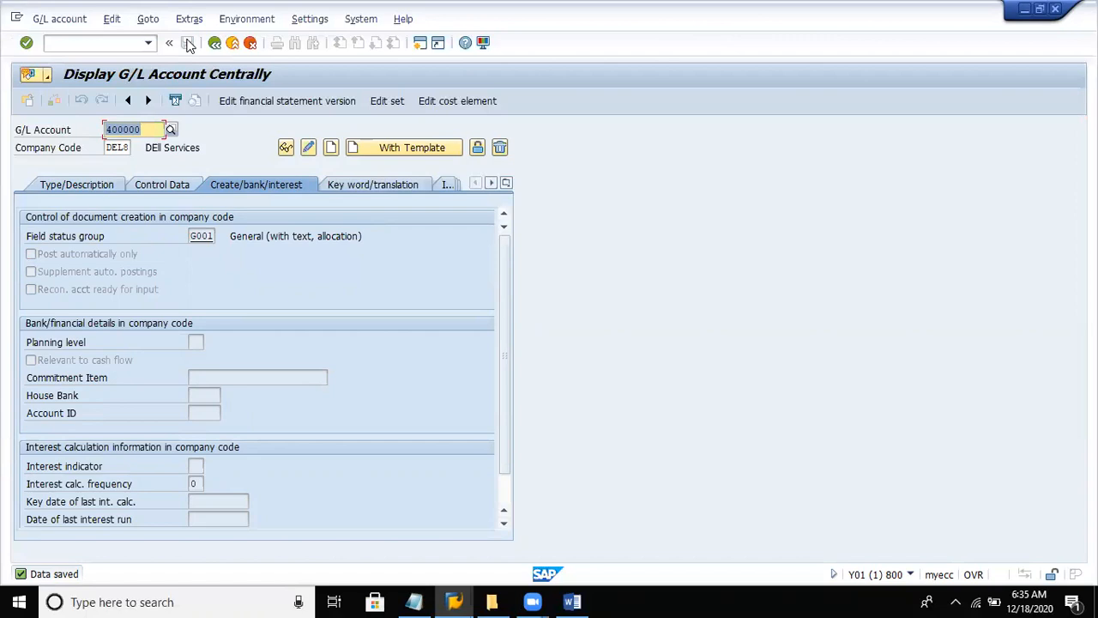
- Start creating G/L account 400001 for company code DEL8
text(400)
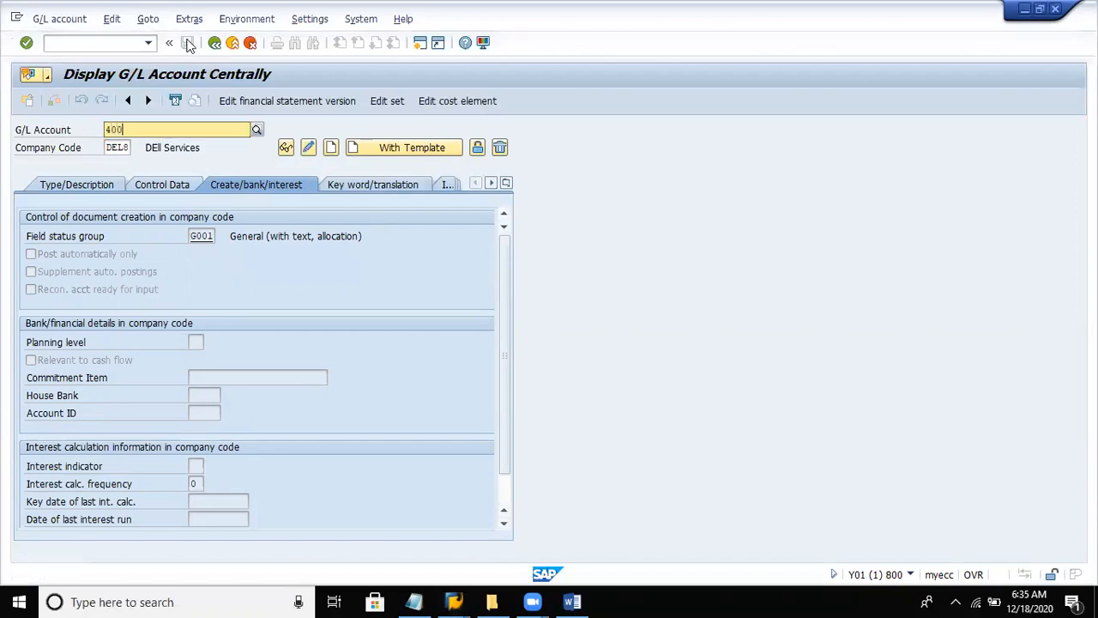
text(00)
key(BackSpace)
text(1)
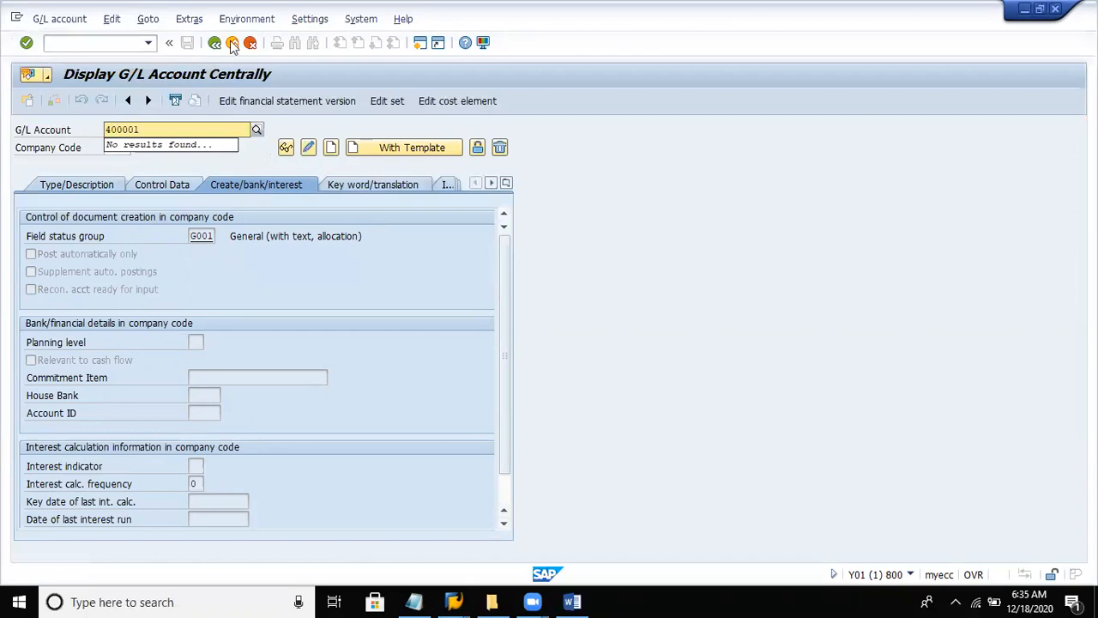
click(332, 147)
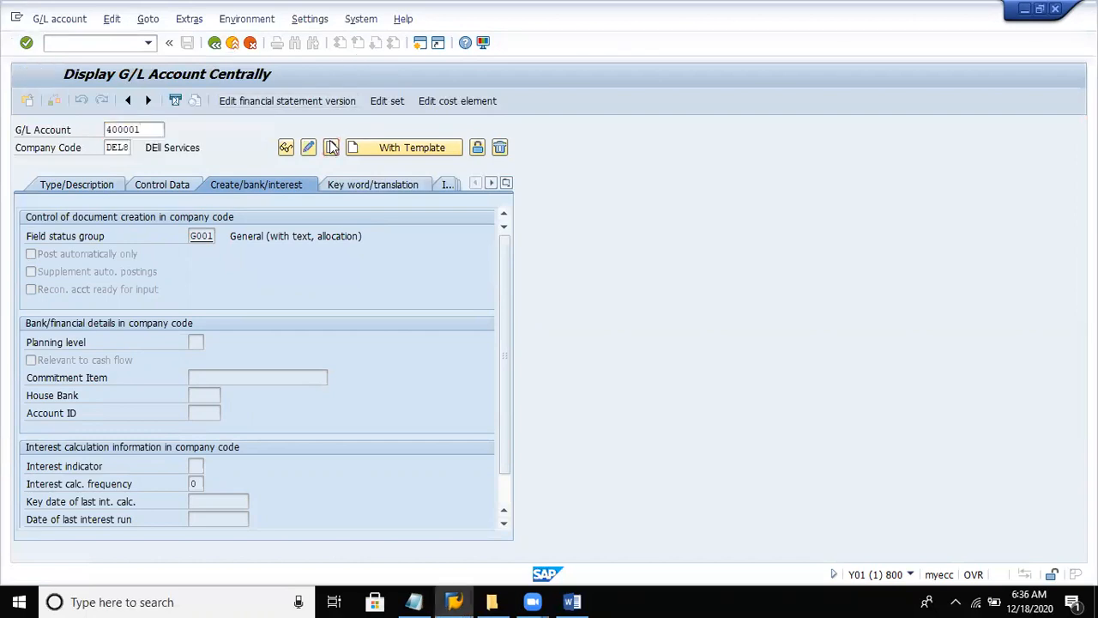
- In the type and description data of account 400001, assign the Expenses account group
click(99, 184)
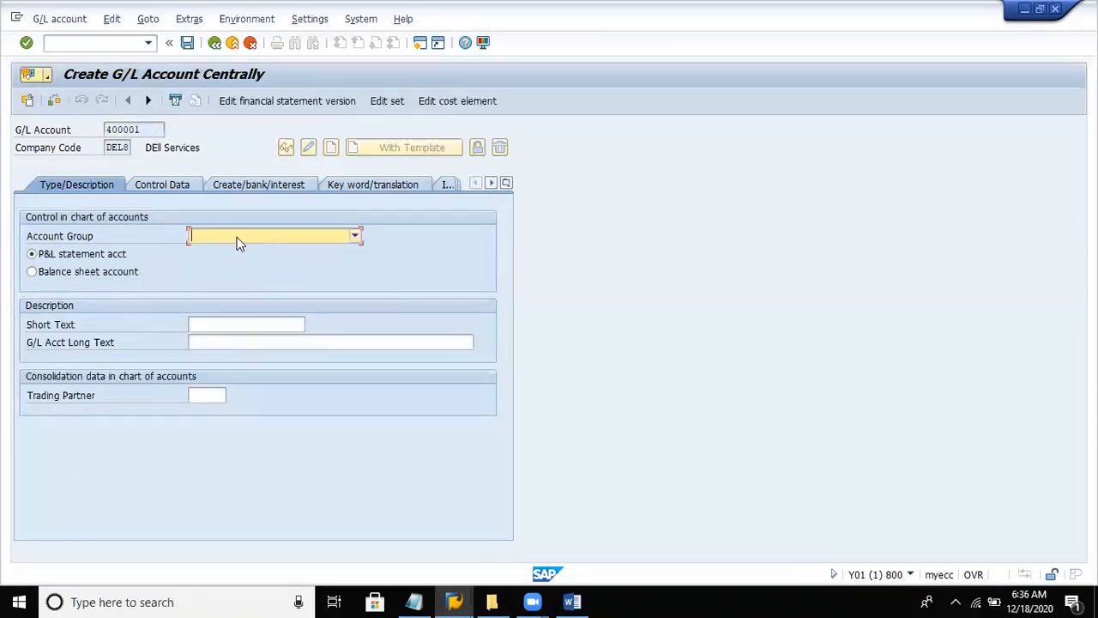
click(238, 238)
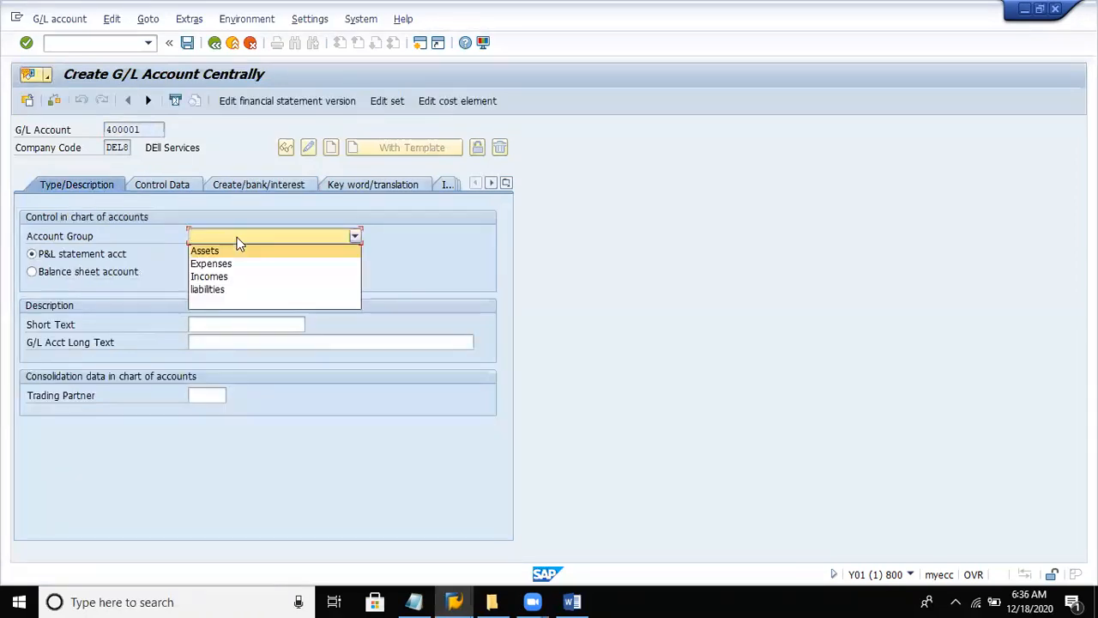
click(202, 265)
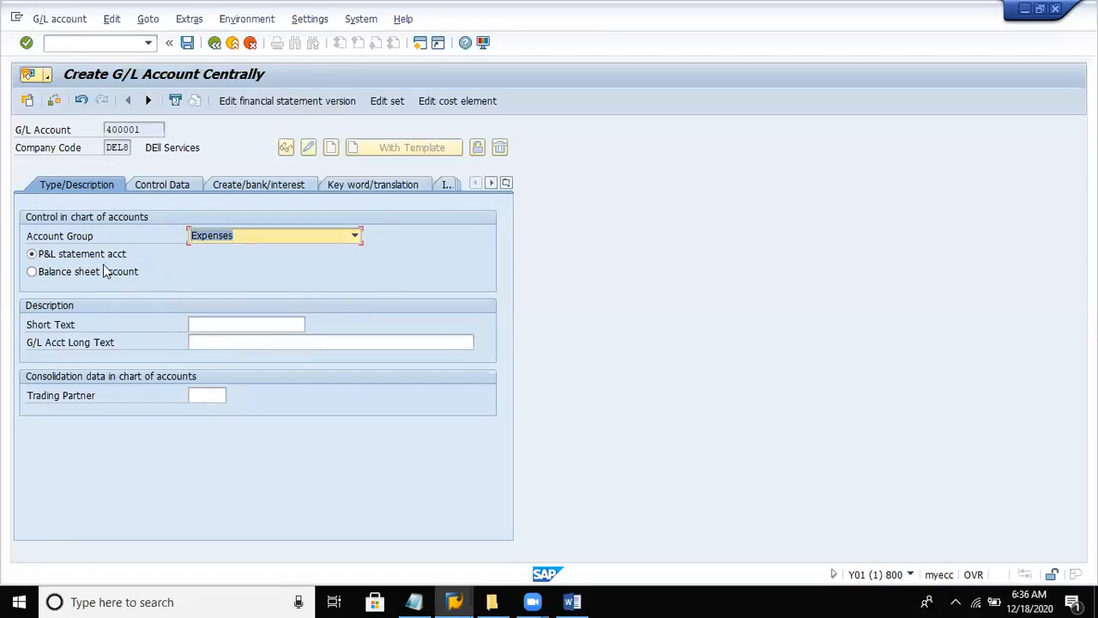
- Enter "Salary paid" as the short text and "Salary paid A/c" as the long text of account 400001
click(205, 329)
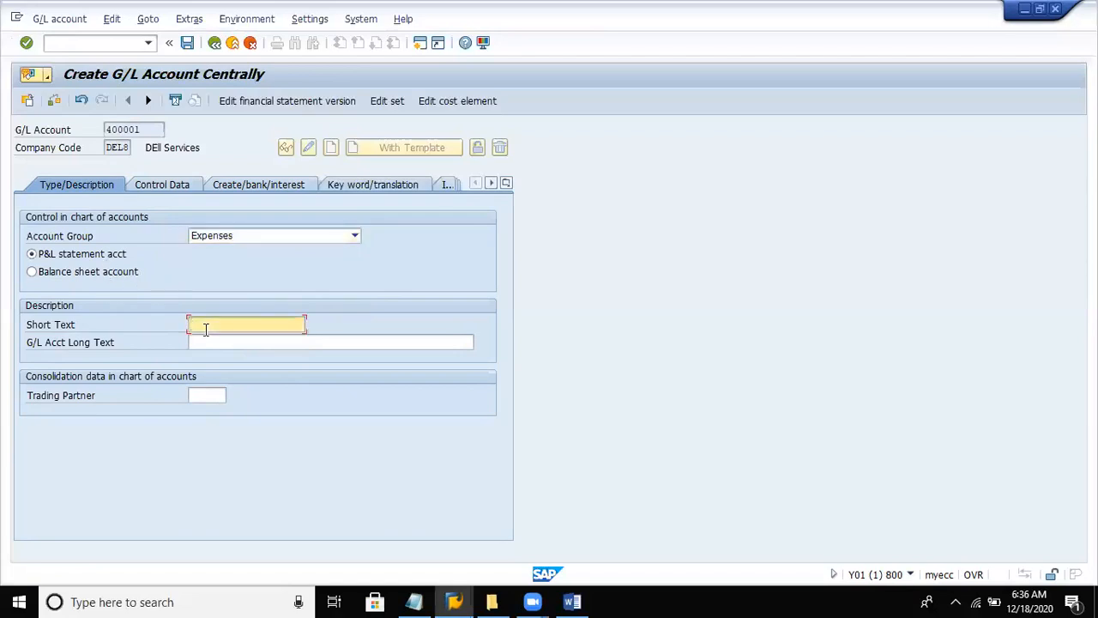
text(Sal)
key(BackSpace)
text(lary paid)
key(Tab)
text(Sa)
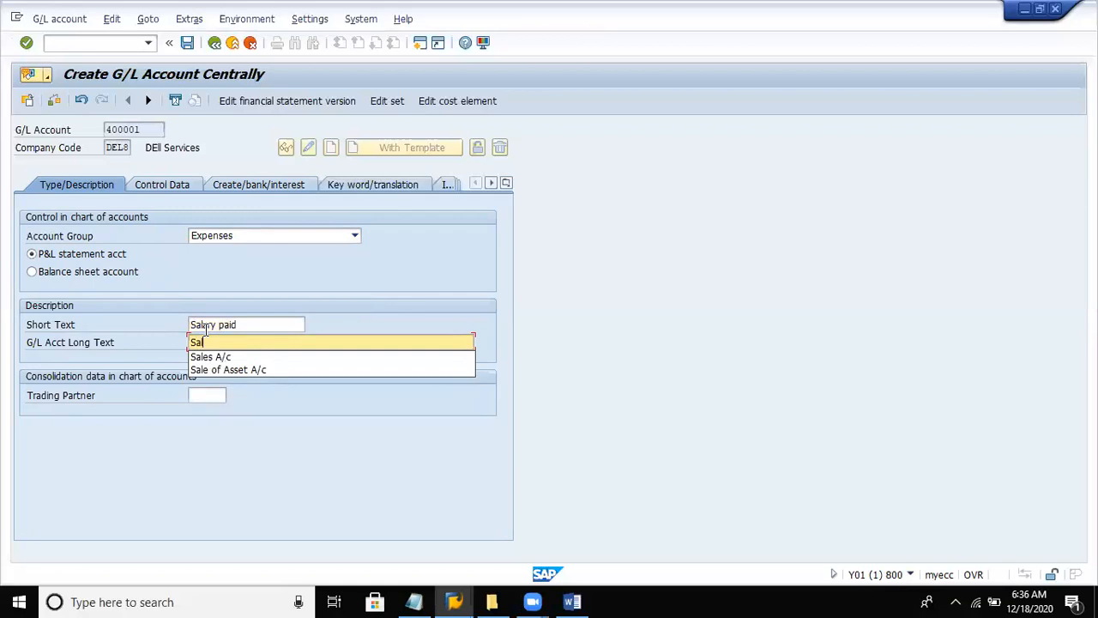
text(lary paid A)
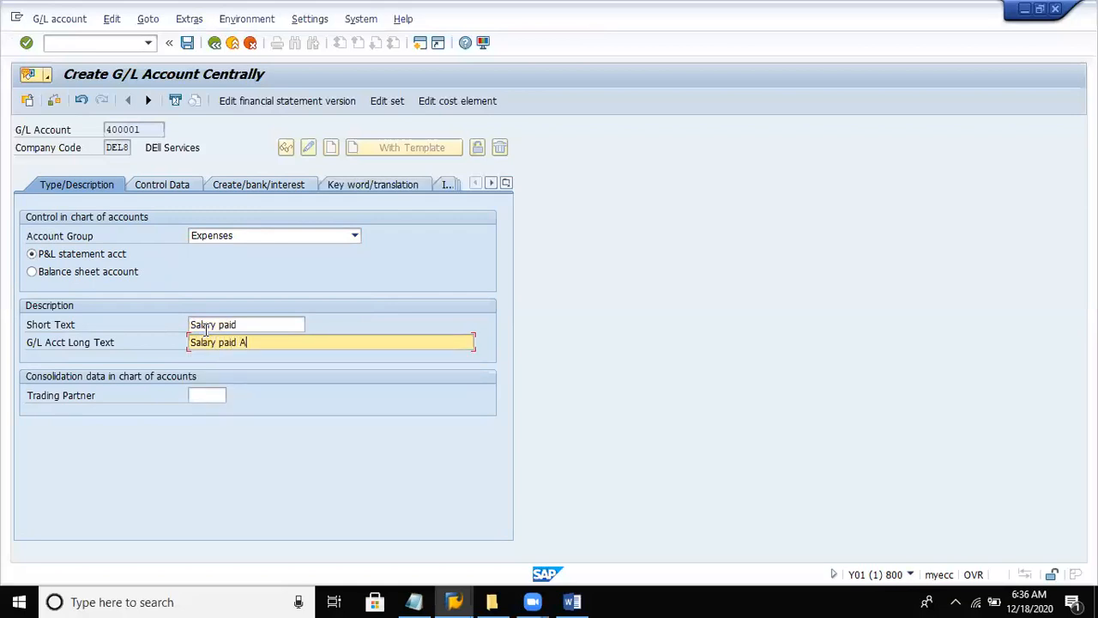
text(/c)
- In the control data of account 400001, enable line item display and set the sort key to 001, Posting date
click(178, 184)
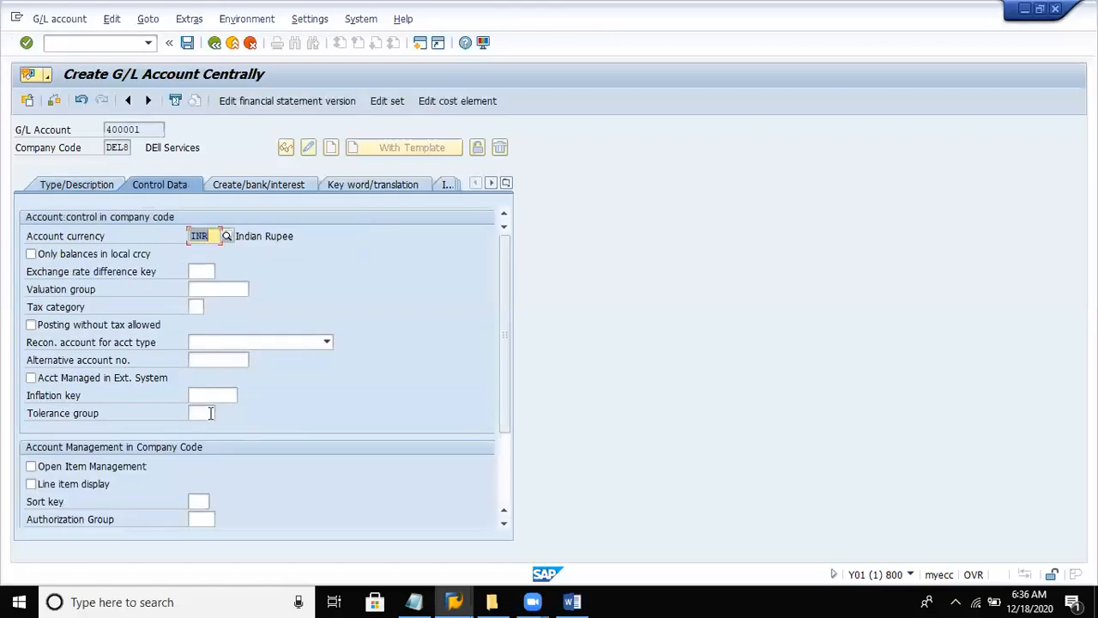
click(83, 481)
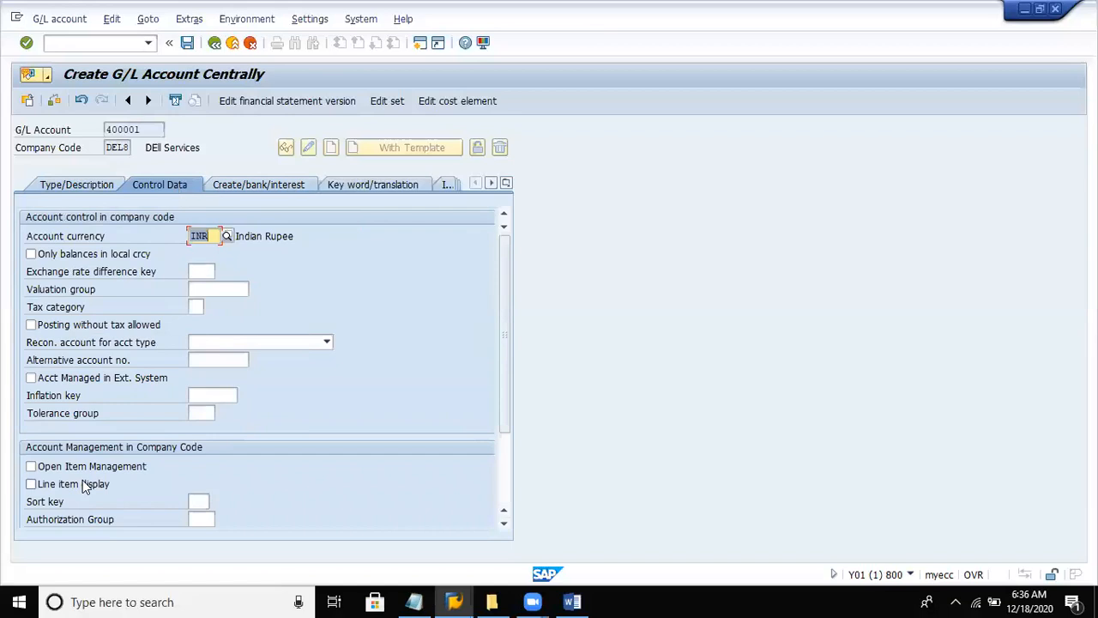
click(199, 500)
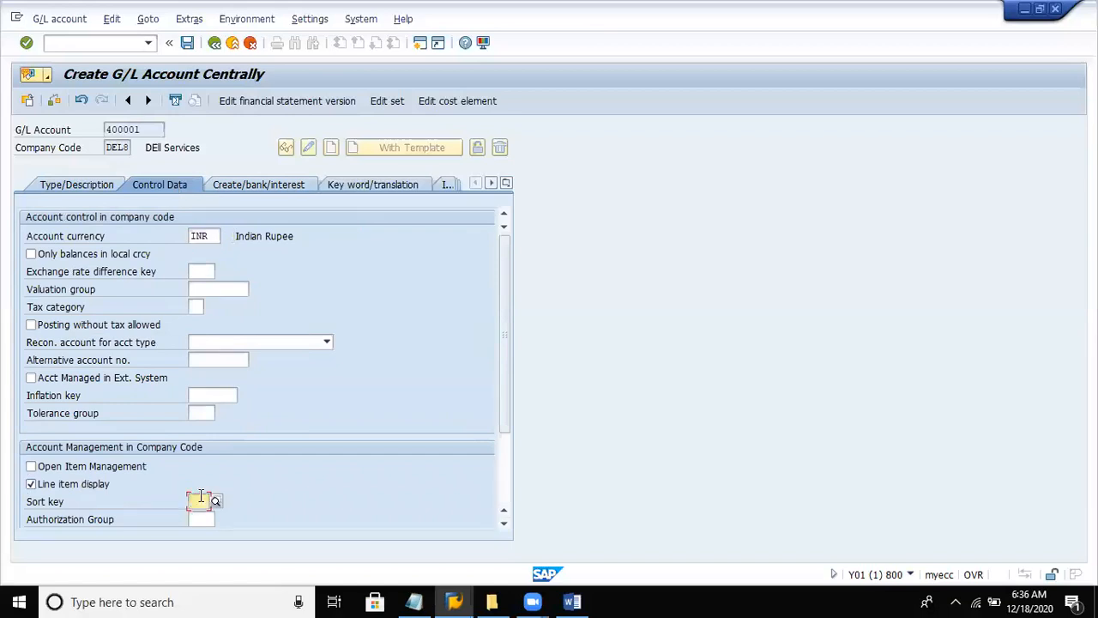
text(001)
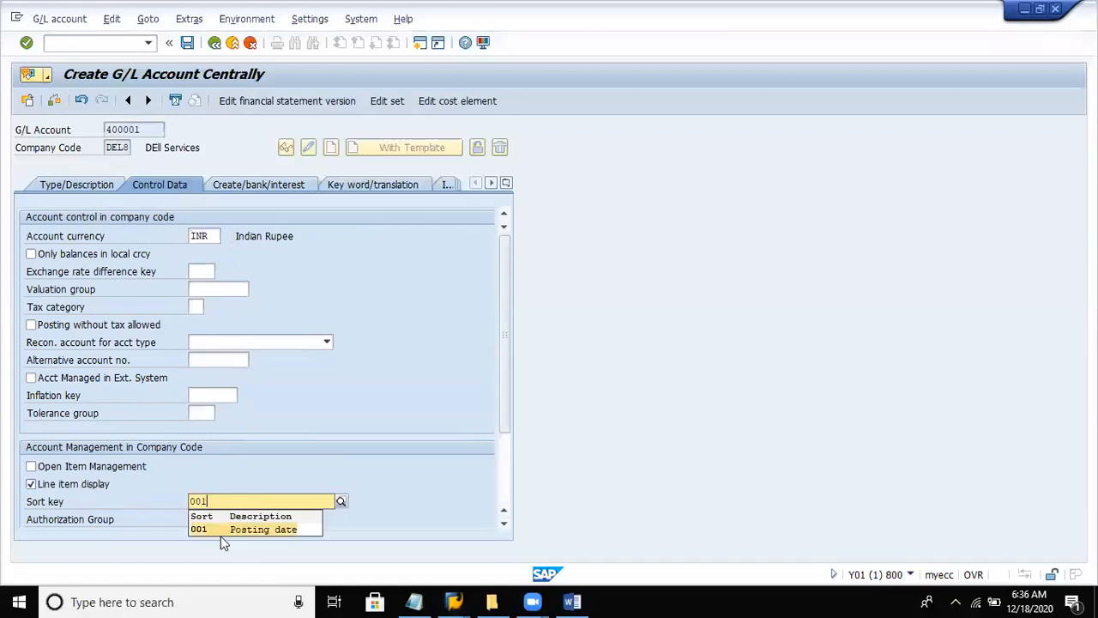
click(230, 528)
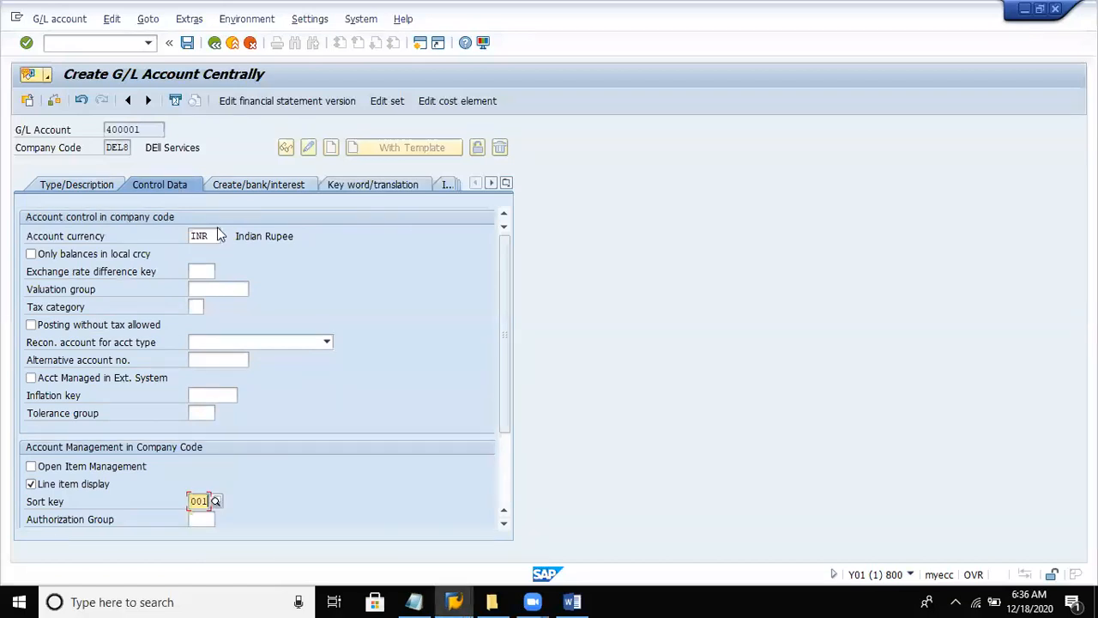
- Assign field status group G001 to account 400001 and save the account
click(245, 190)
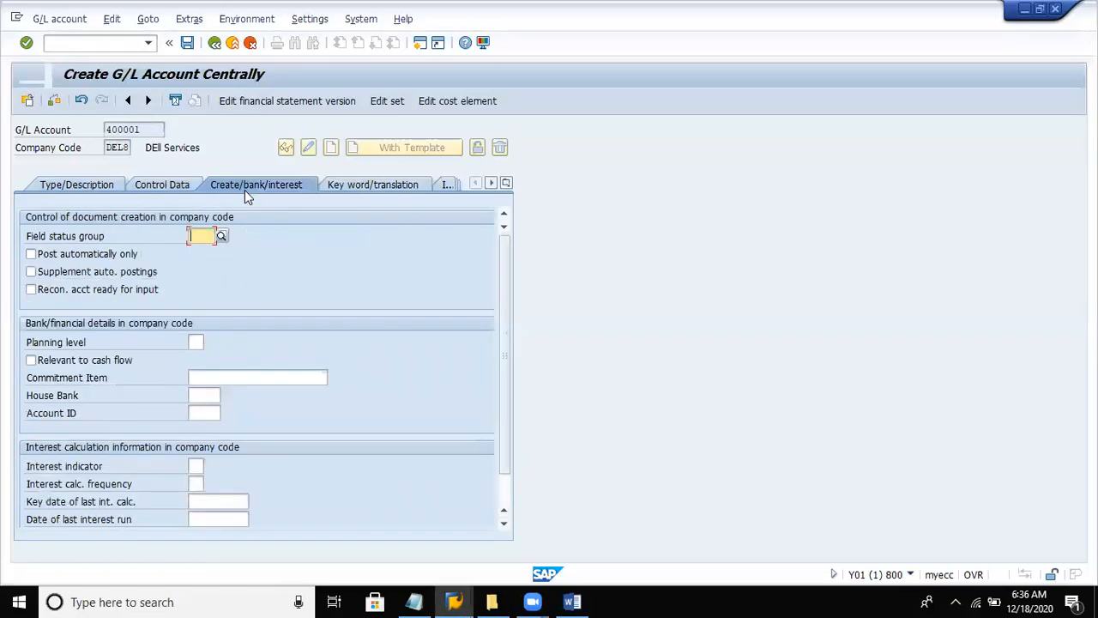
click(204, 236)
text(g001)
key(Return)
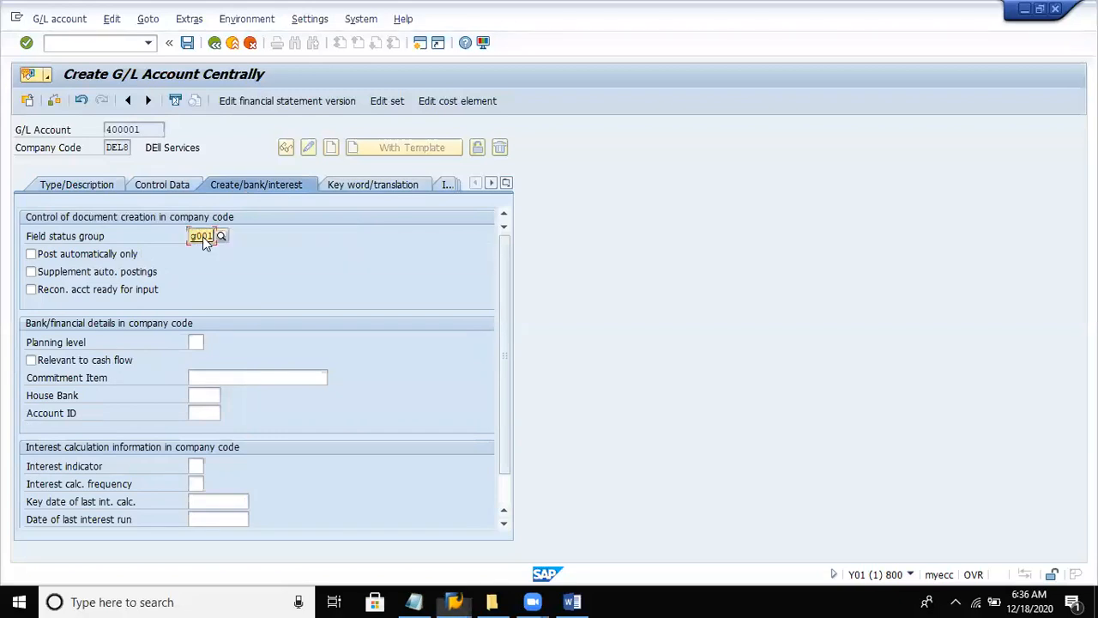
click(186, 44)
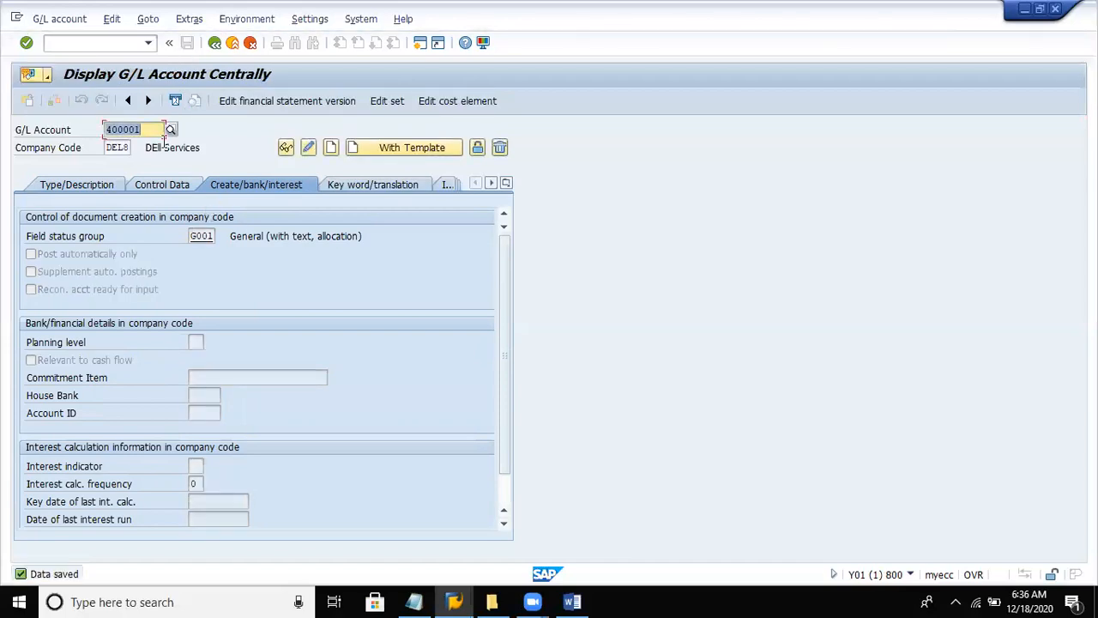
- Start creating G/L account 100001 for company code DEL8
text(1000)
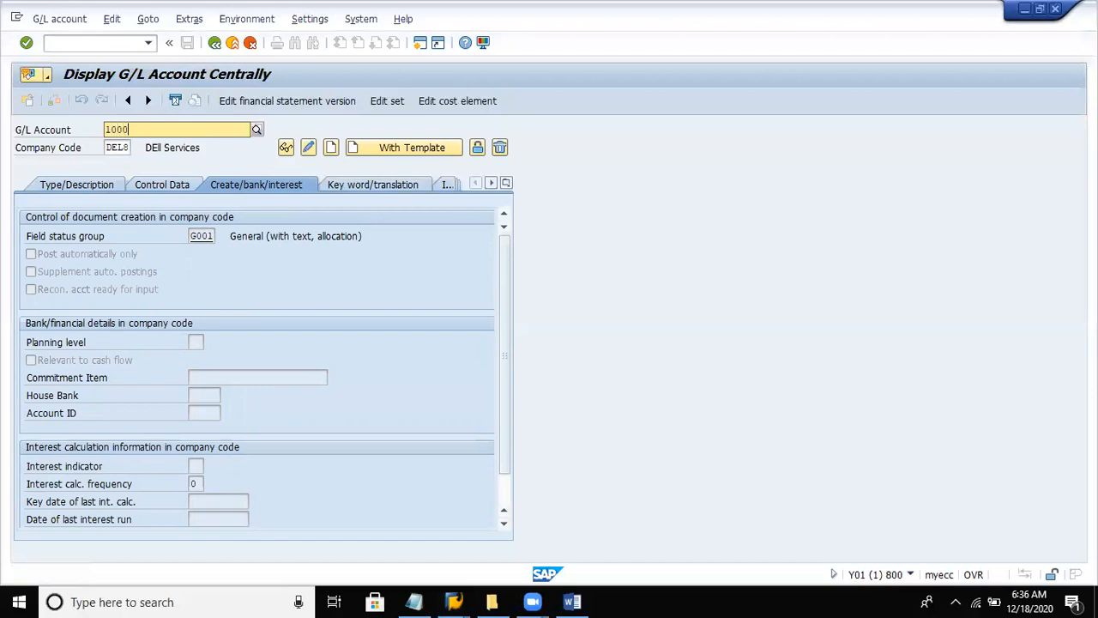
text(01)
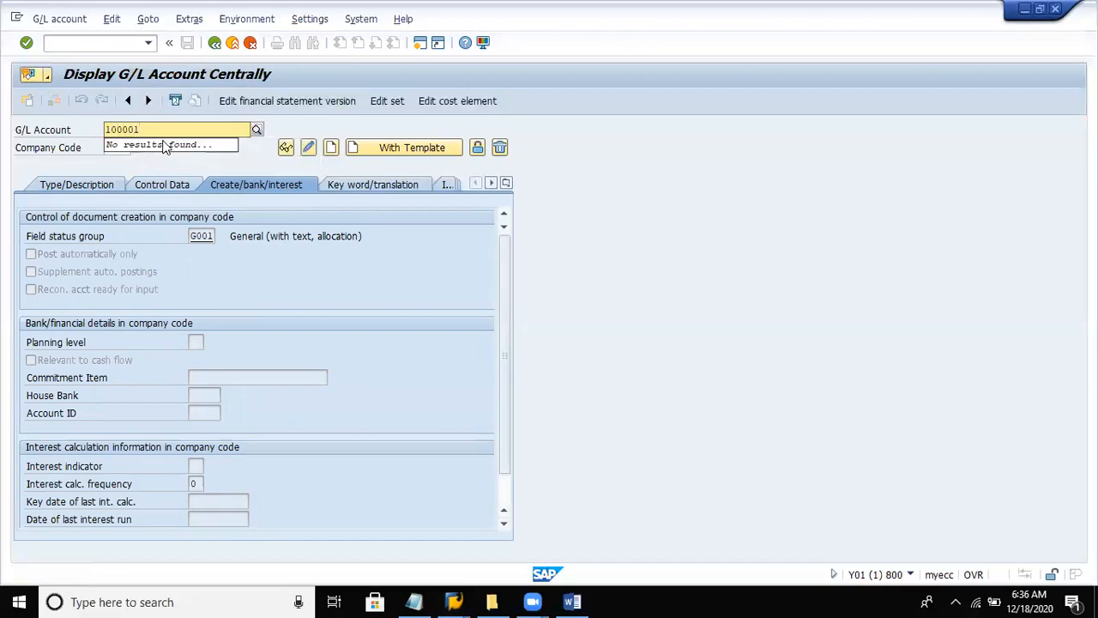
click(331, 149)
- Assign account 100001 to the liabilities account group and make it a balance sheet account
click(96, 187)
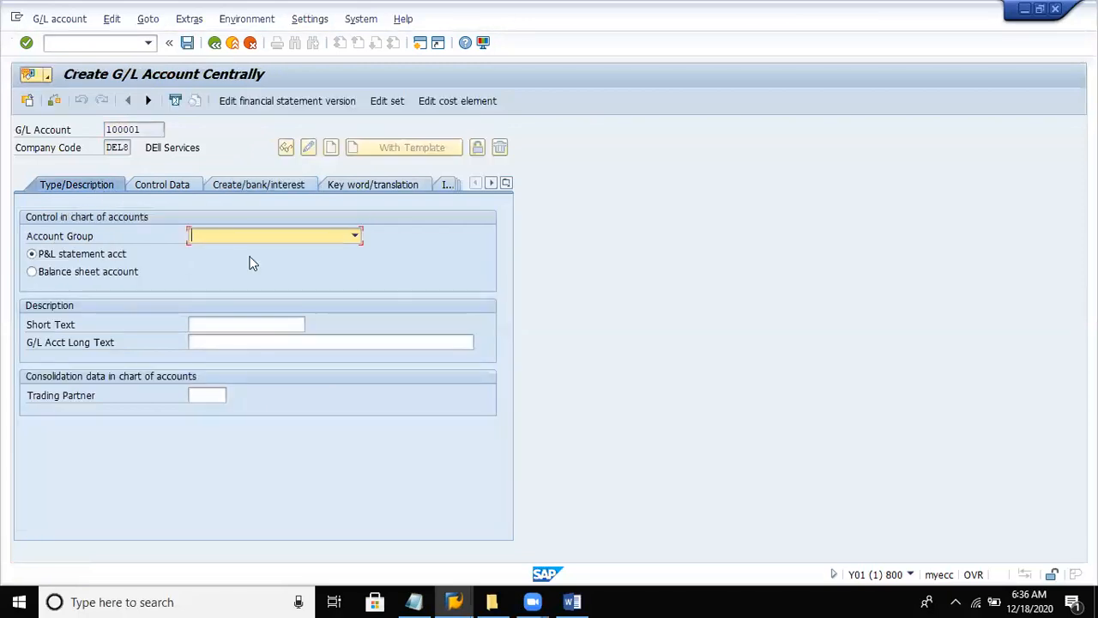
click(251, 243)
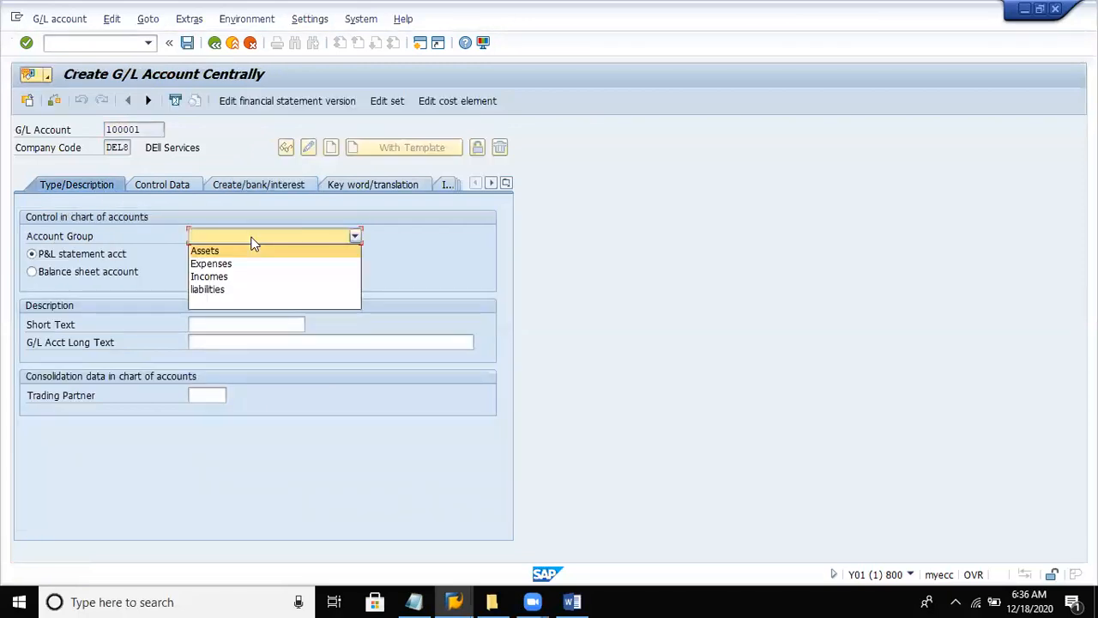
click(214, 287)
click(105, 271)
- Enter "Share Capital" as the short text and "Share capital A/c" as the long text of account 100001
click(220, 325)
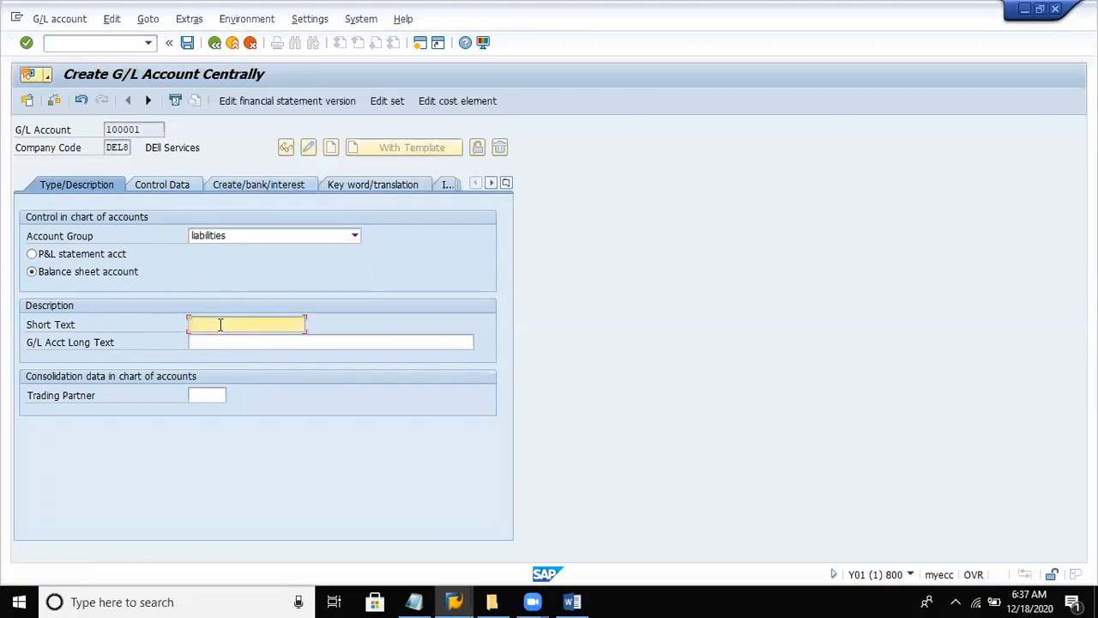
text(Share Capita)
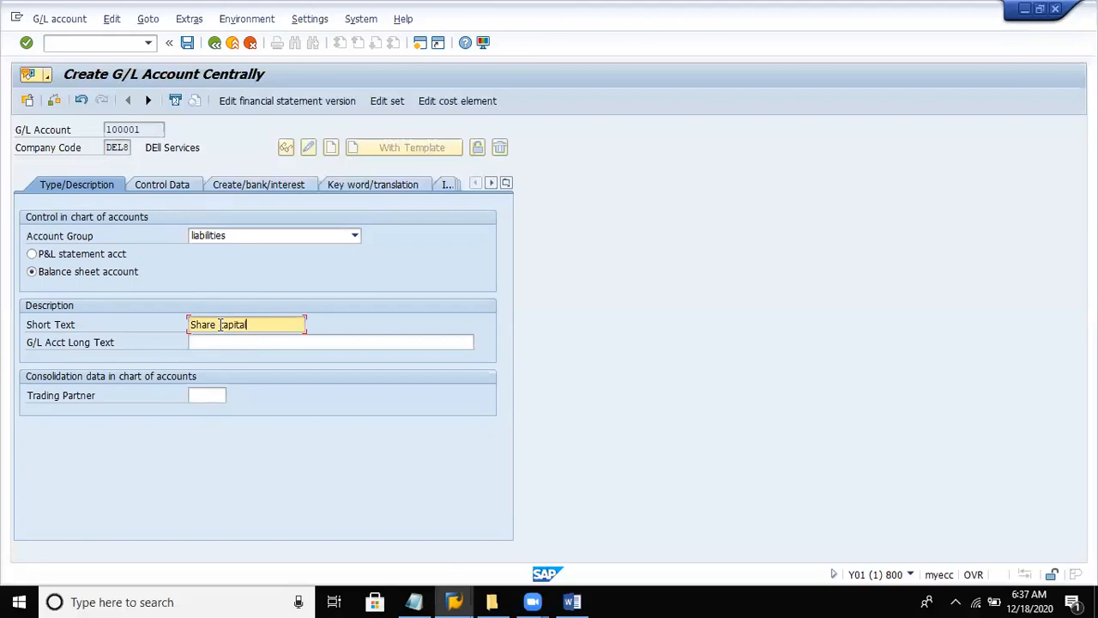
text(l)
key(Tab)
text(S)
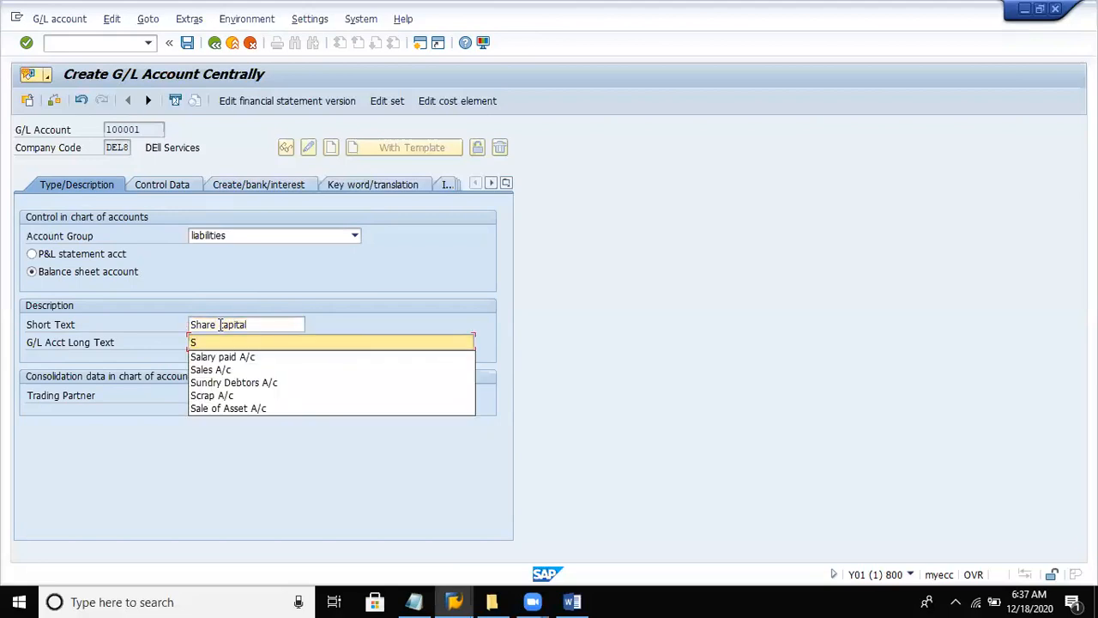
text(hare capital A/c)
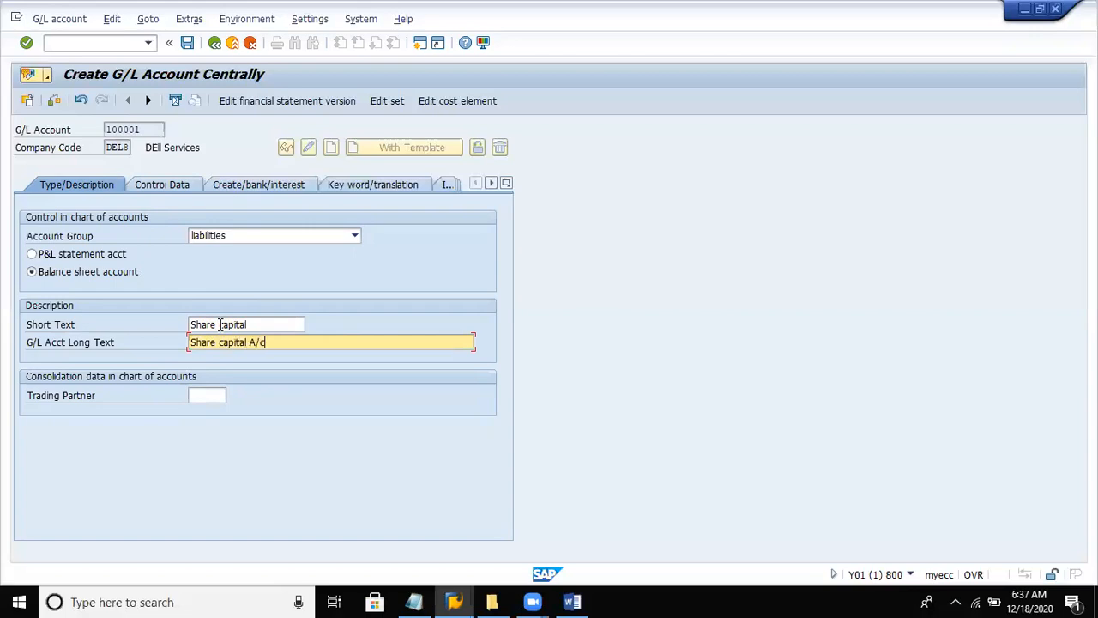
- In the control data of account 100001, enable open item management and line item display, and set the sort key to 001
click(177, 190)
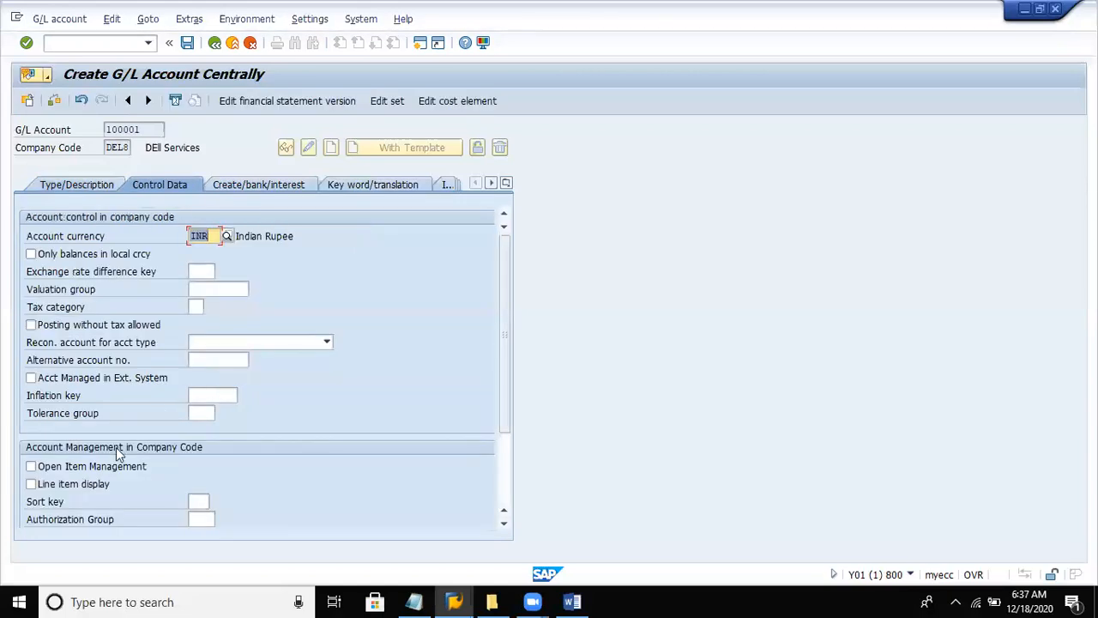
click(106, 470)
click(94, 486)
click(206, 496)
text(001)
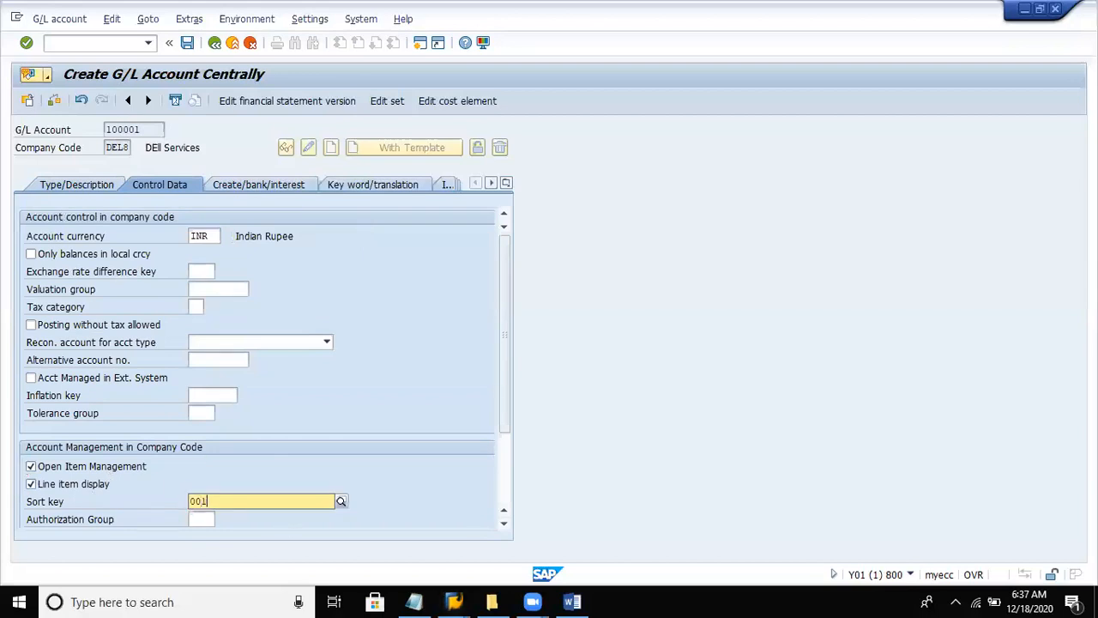
click(240, 530)
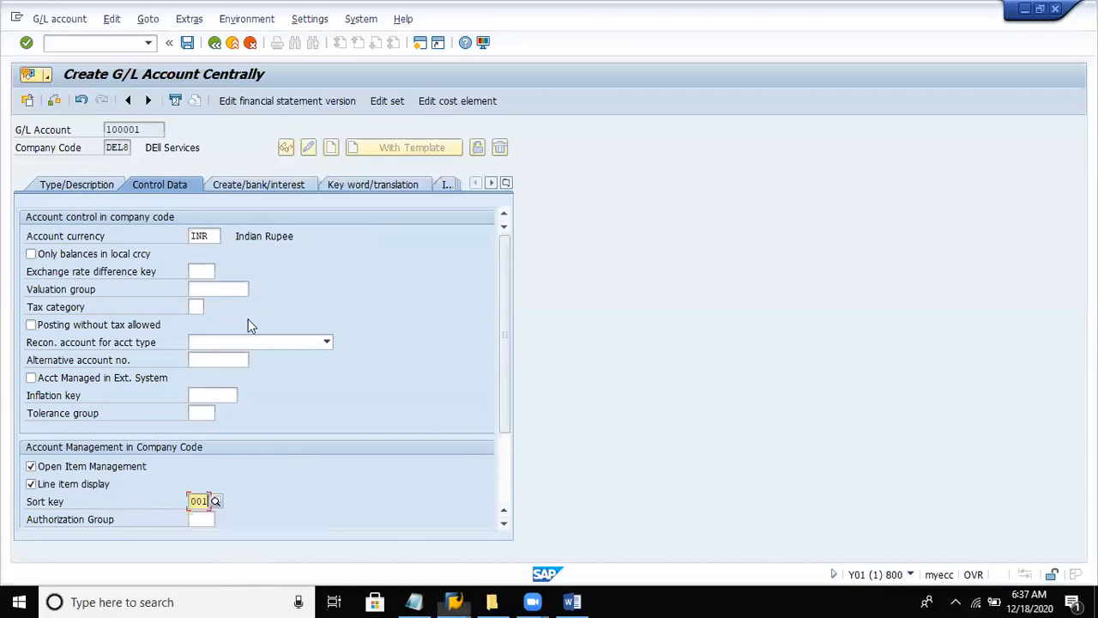
- Set the field status group of account 100001 to G001 and save the account
click(245, 182)
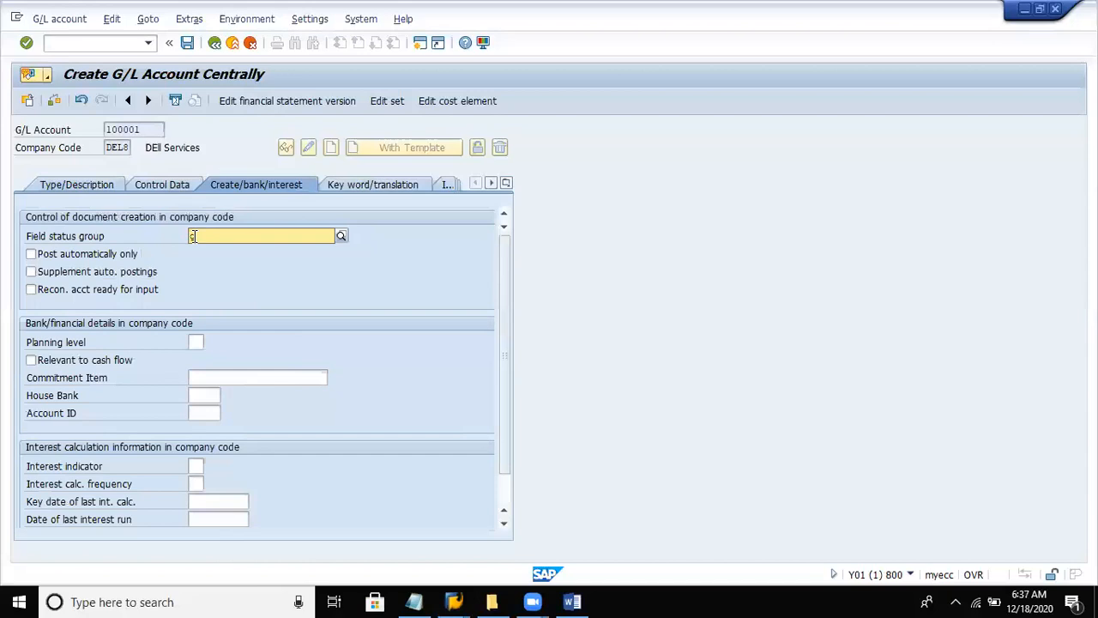
text(G001)
key(Return)
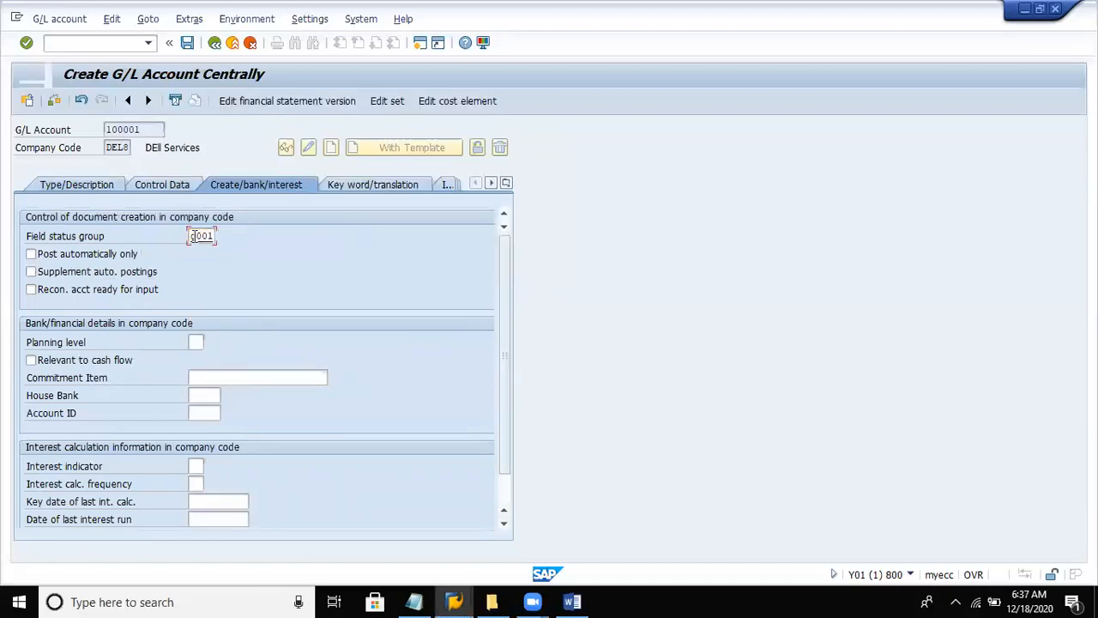
click(186, 42)
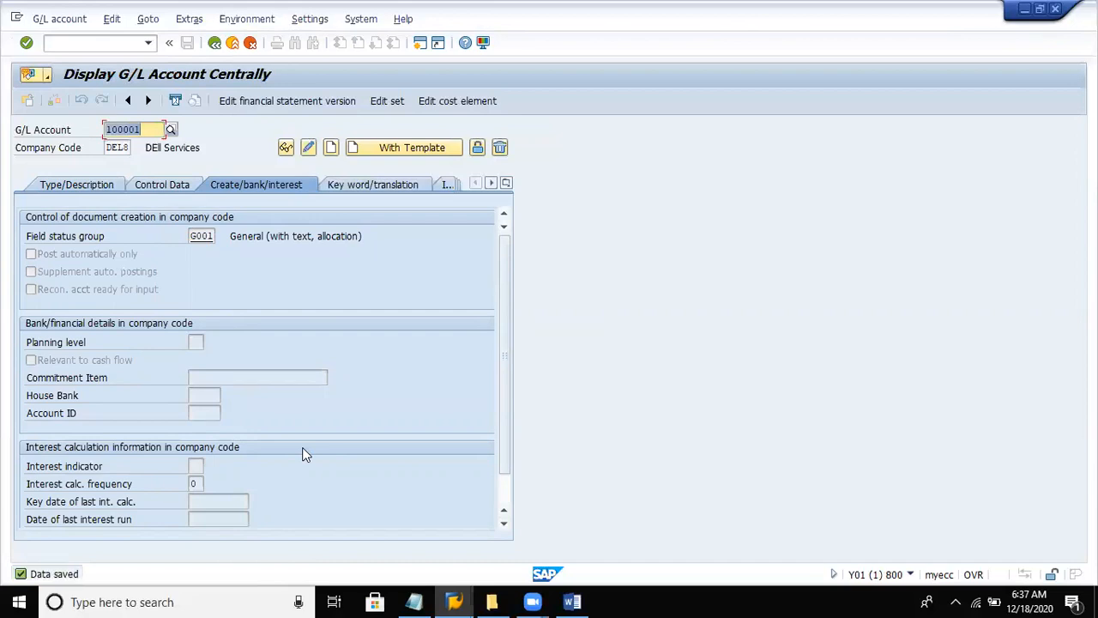
- Start creating G/L account 300001 for company code DEL8
text(3)
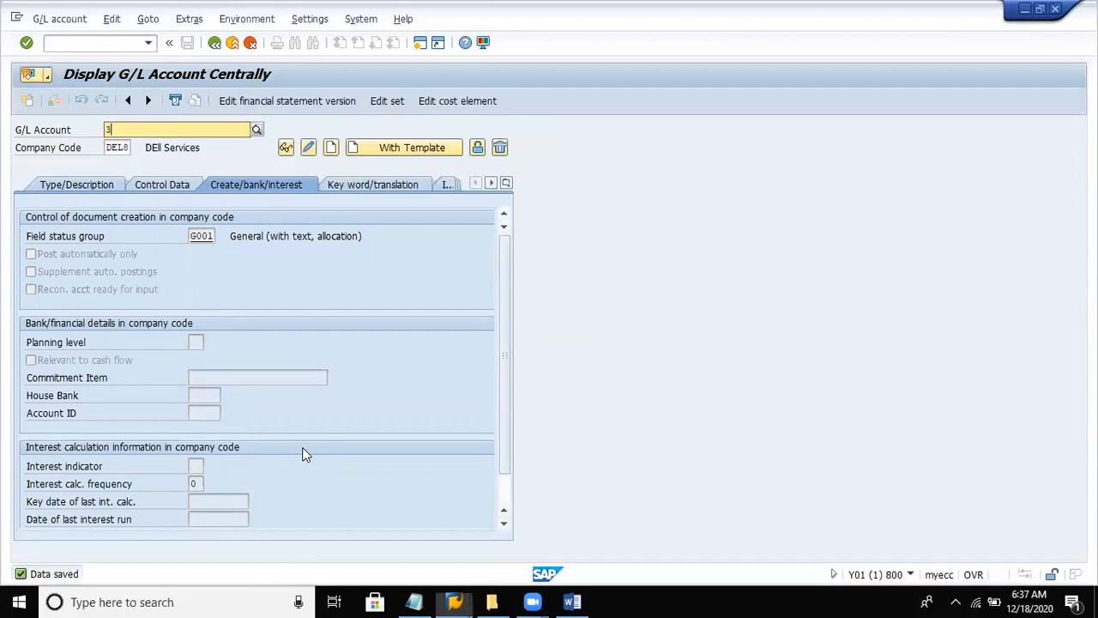
text(00001)
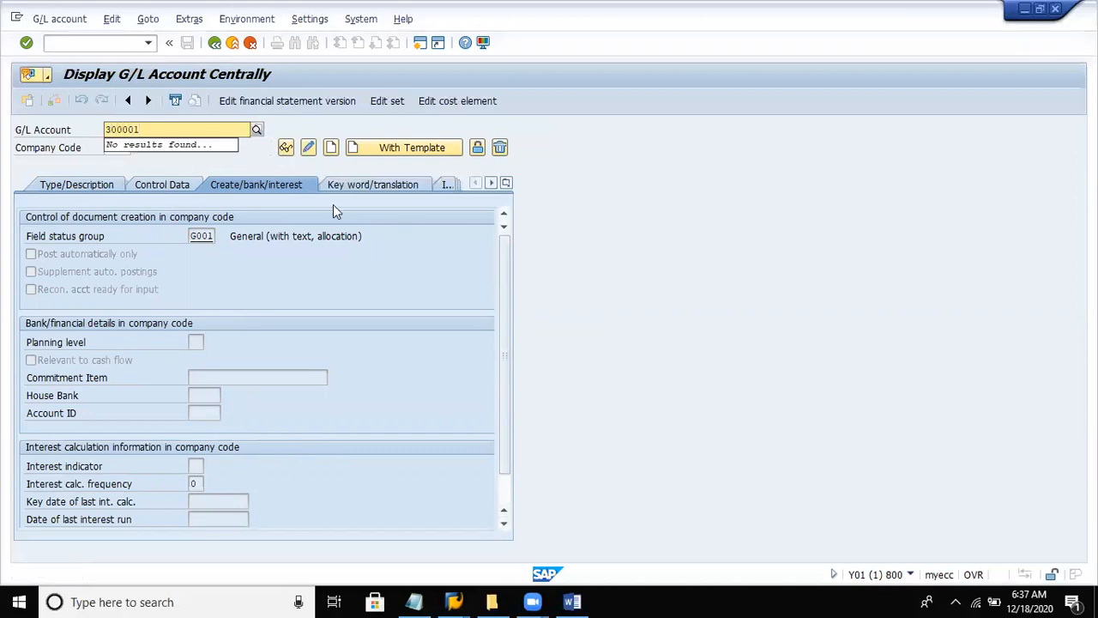
click(330, 147)
click(330, 148)
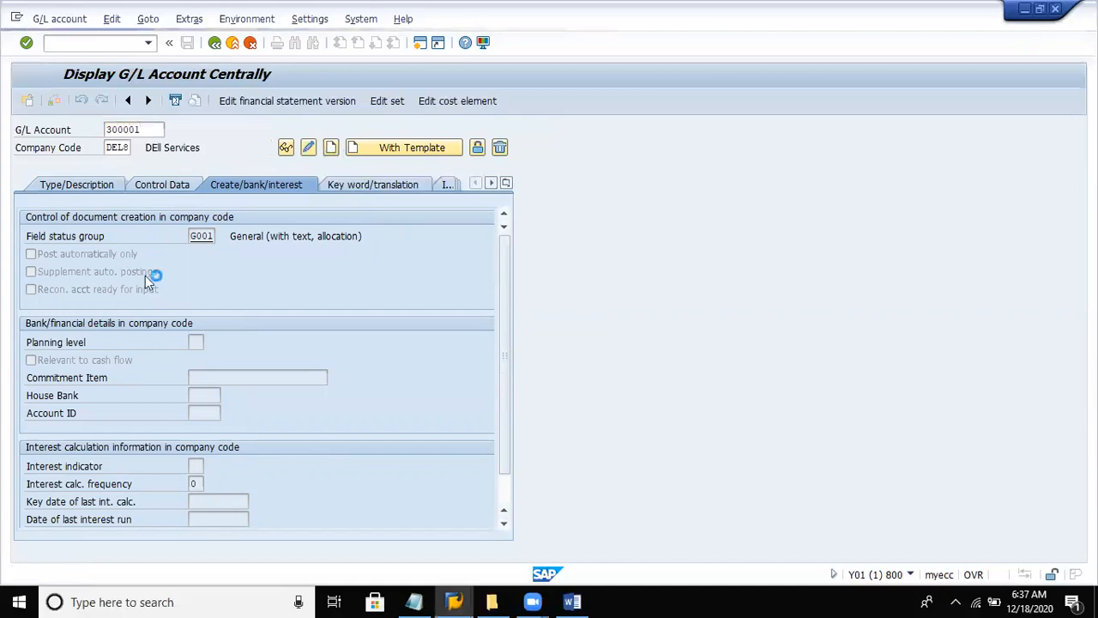
- Assign account 300001 to the Incomes account group
click(77, 186)
click(216, 242)
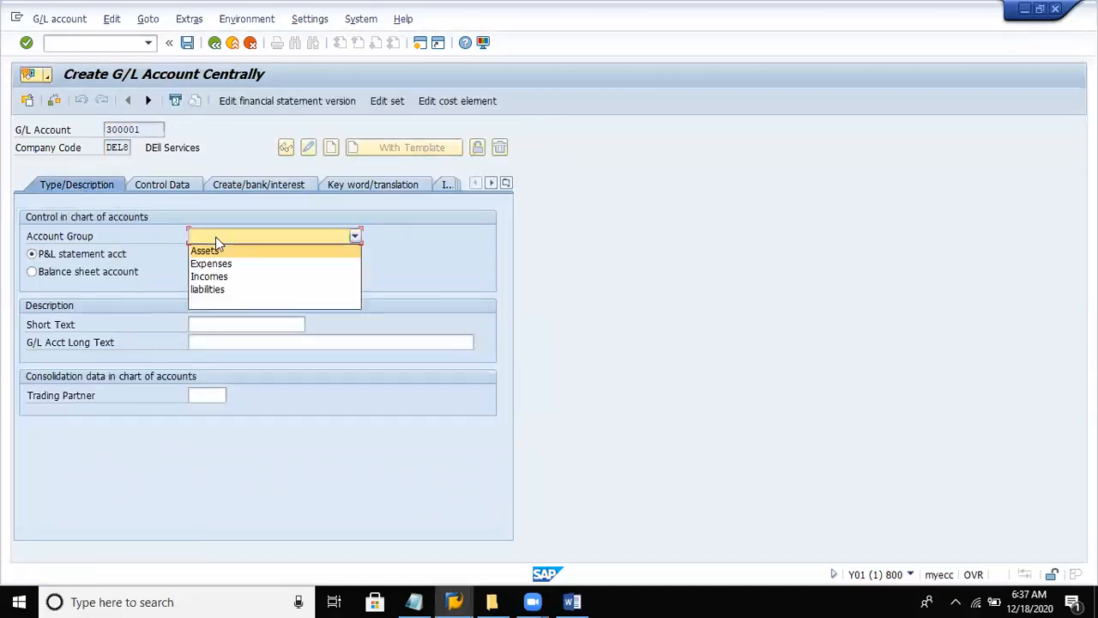
click(213, 279)
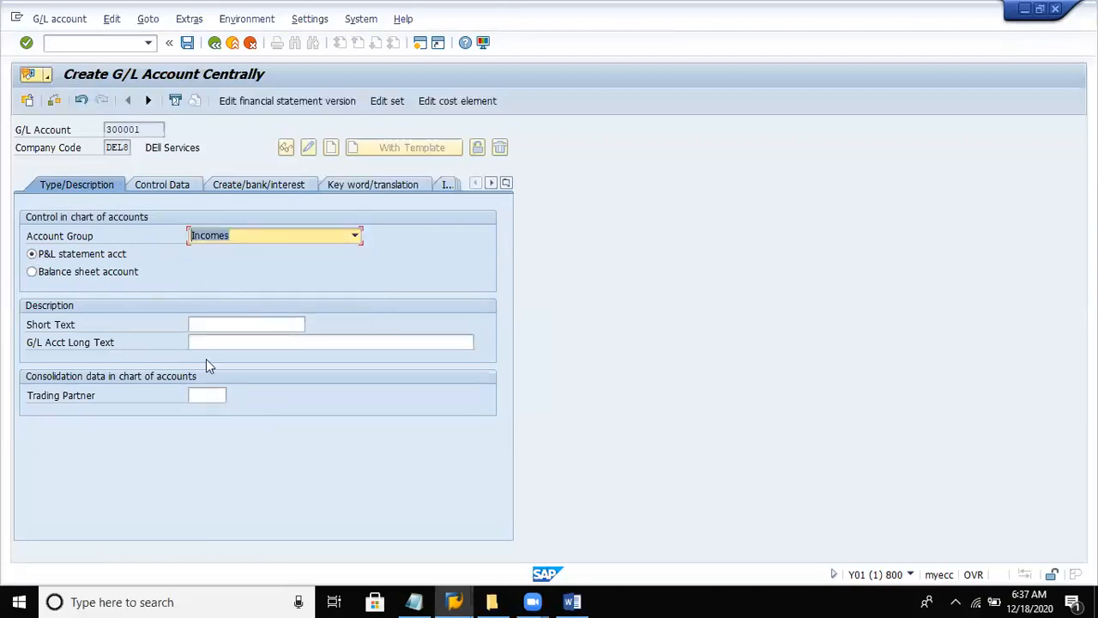
- Enter "Interest Received" as the short text and "Interest Received A/c" as the long text of account 300001
click(219, 323)
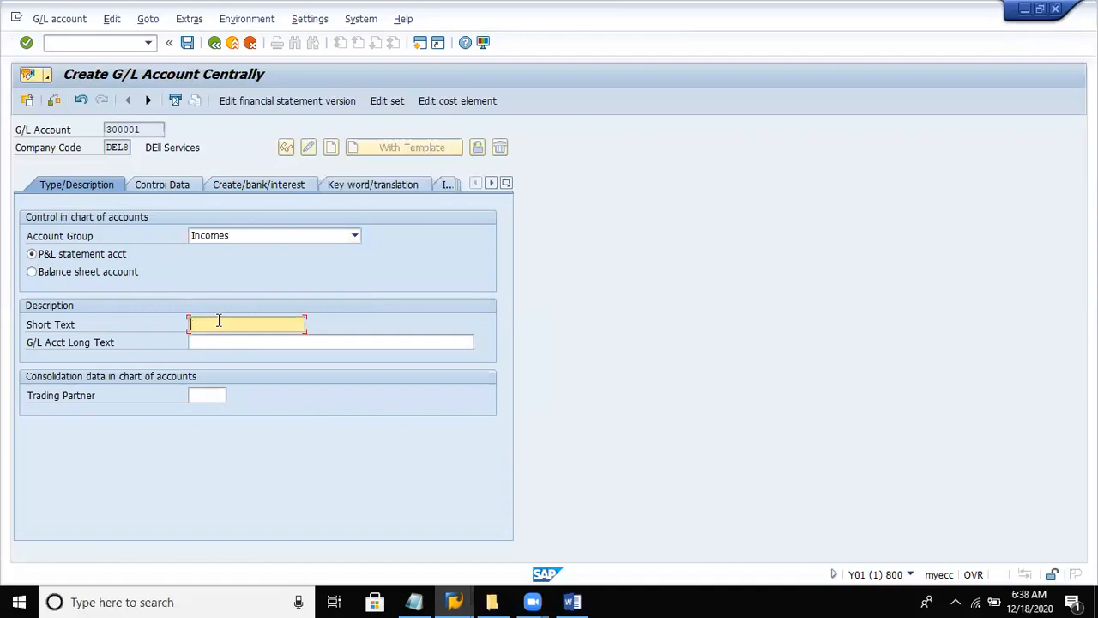
text(Intere)
text(st)
text( Rev)
text(ce)
text(ived)
key(Tab)
text(Interet)
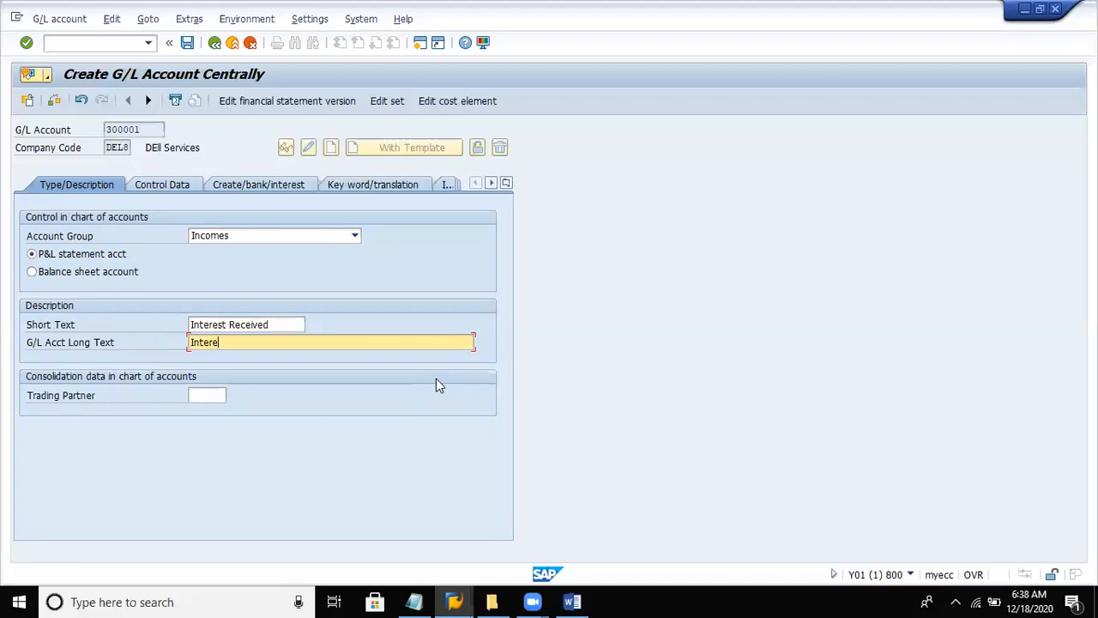
text(st Received A/c)
- In the control data of account 300001, enable line item display and set the sort key to 001
click(178, 187)
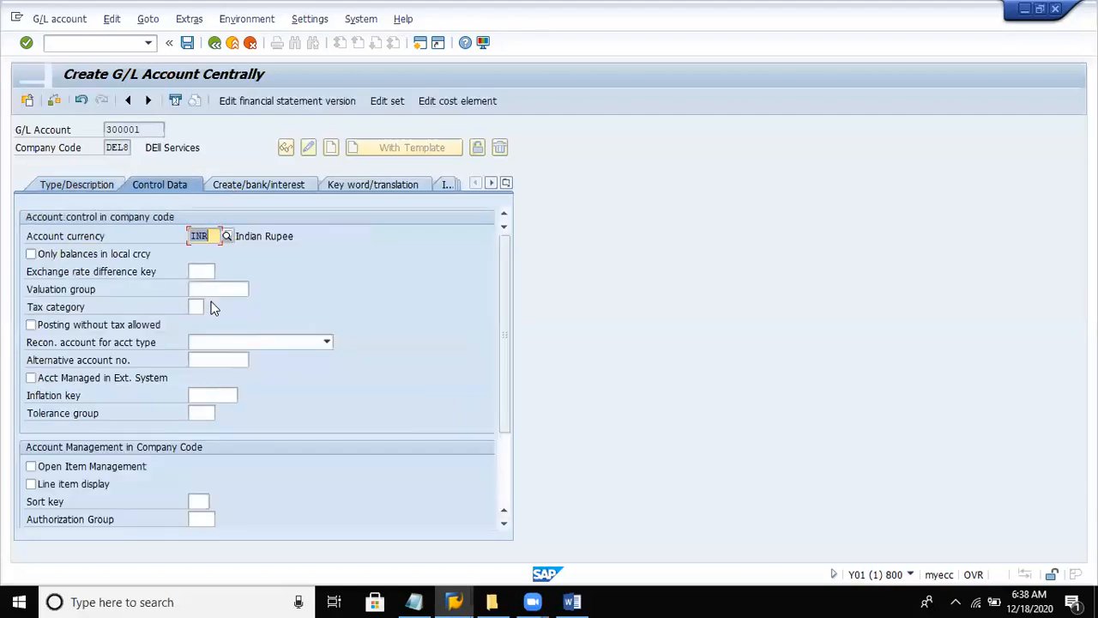
click(72, 483)
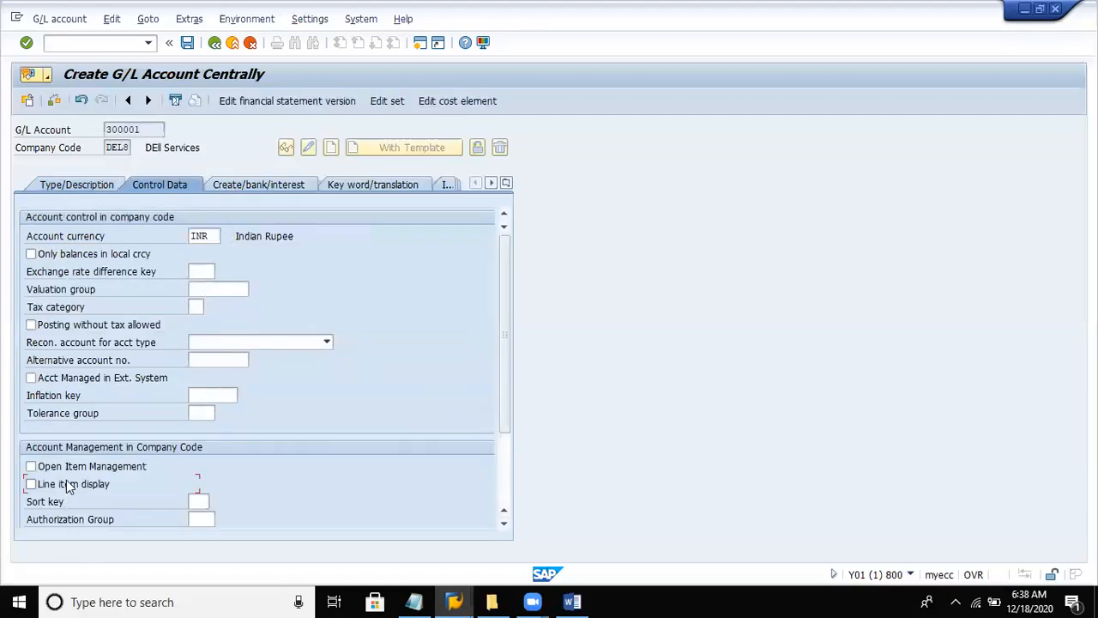
click(198, 501)
text(001)
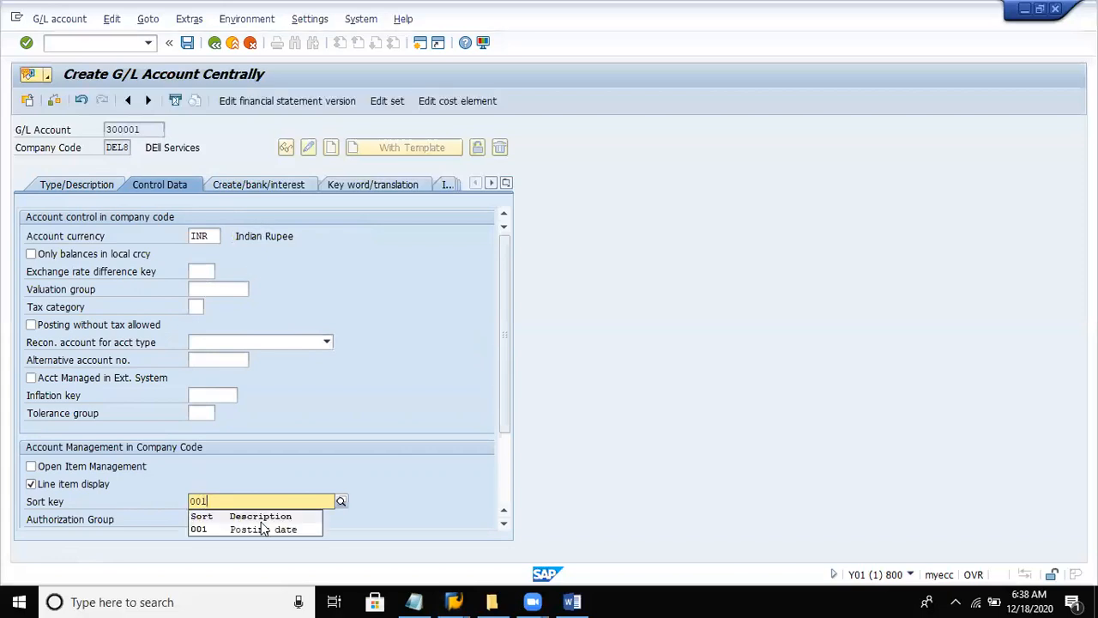
click(258, 526)
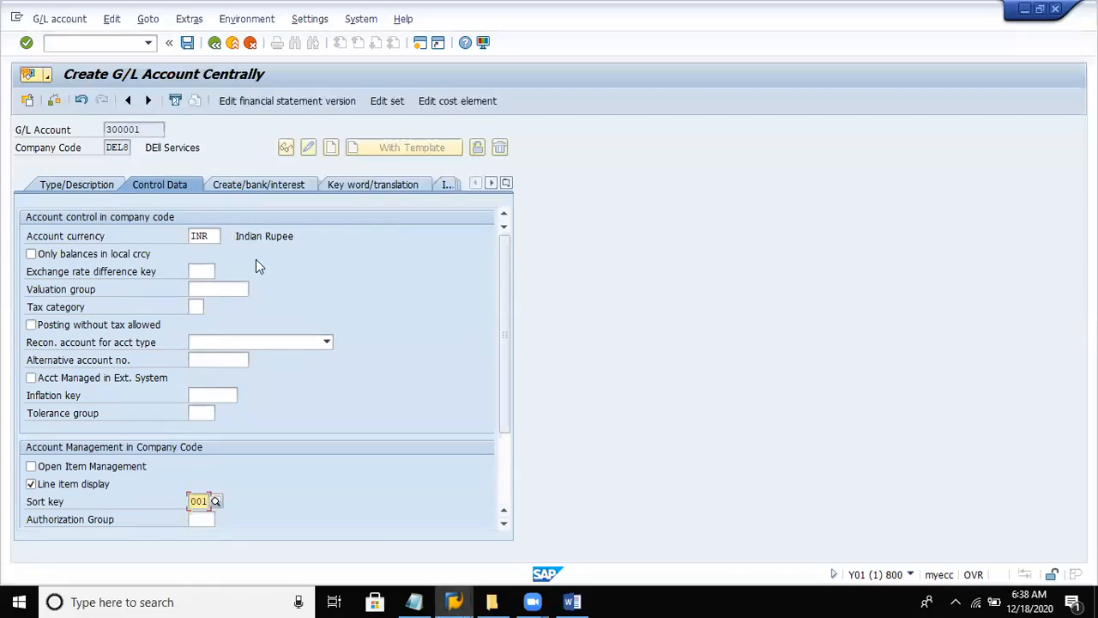
- Set the field status group of account 300001 to G001 and save the account
click(250, 189)
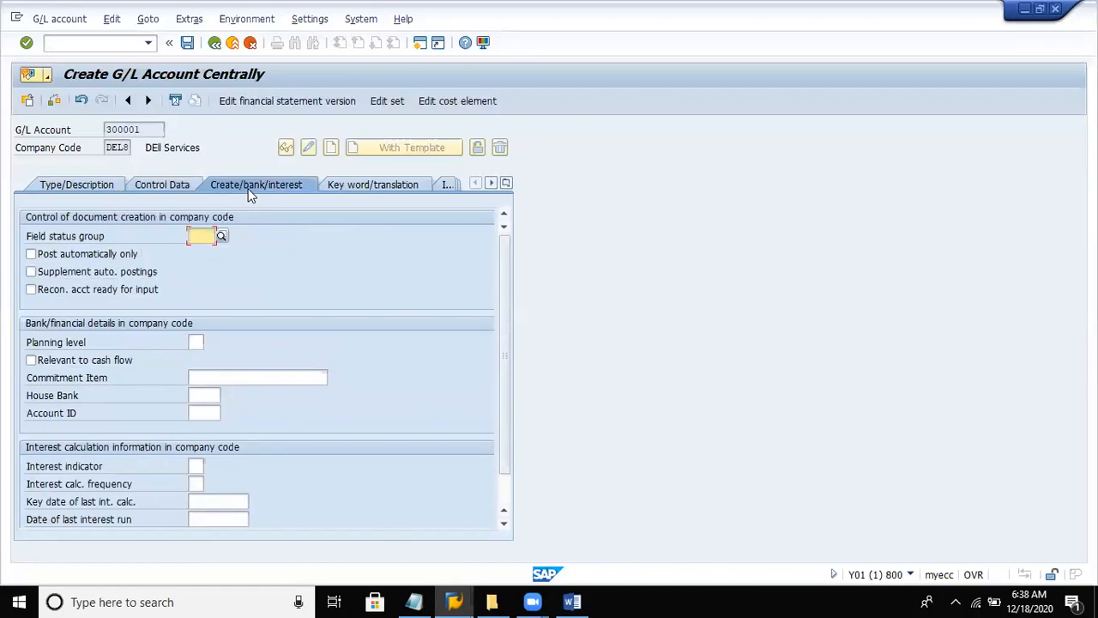
text(g001)
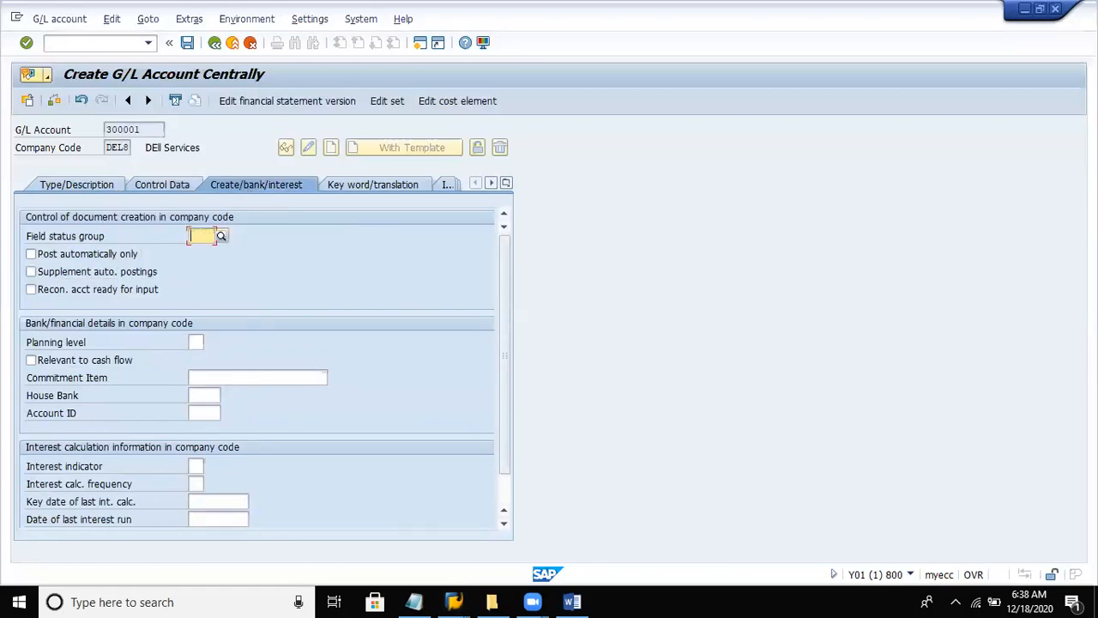
key(Return)
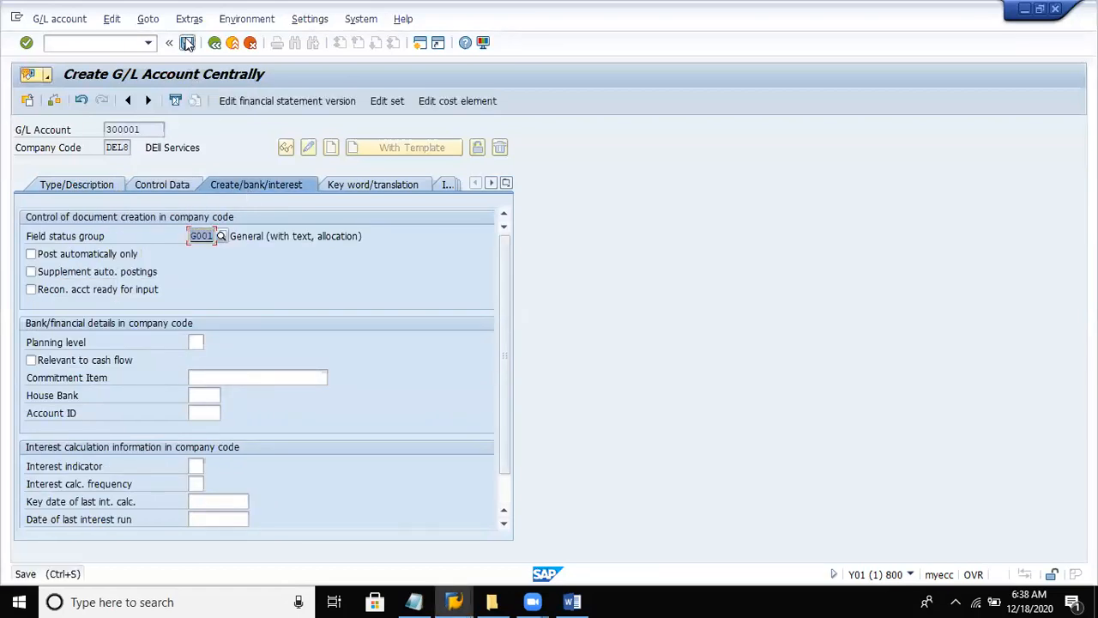
click(187, 42)
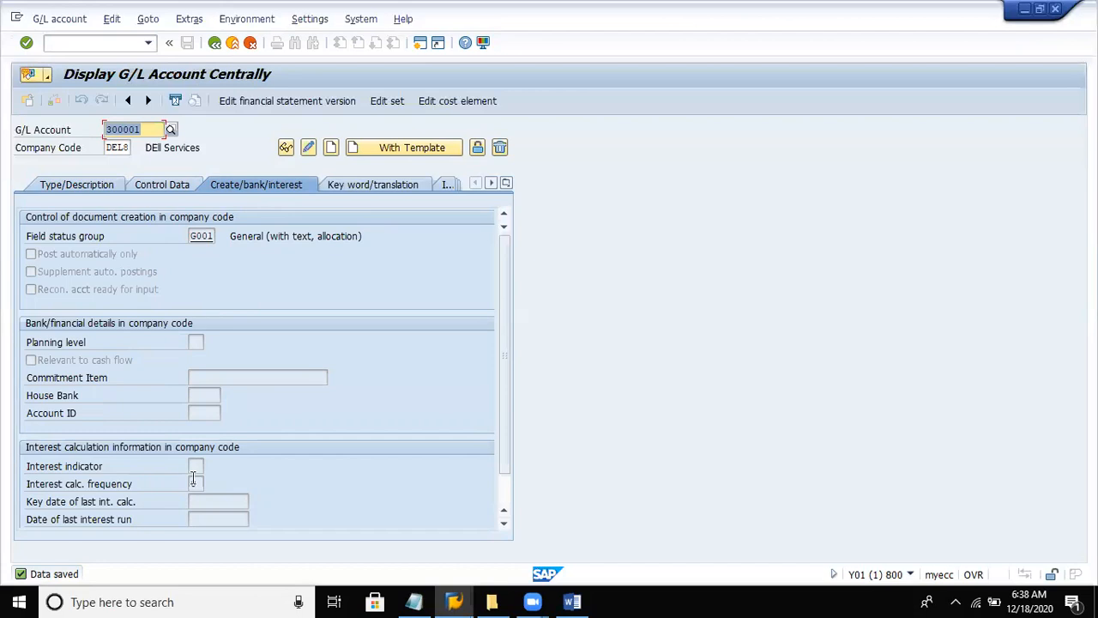
- Switch to the SAP Fico notes in Notepad and change the liability ledger numbers to 100000 for Retained earnings and 100001 for Share capital
click(413, 601)
click(489, 328)
key(Down)
key(Down)
key(Down)
key(Down)
key(Down)
key(Down)
key(Down)
key(Down)
key(Down)
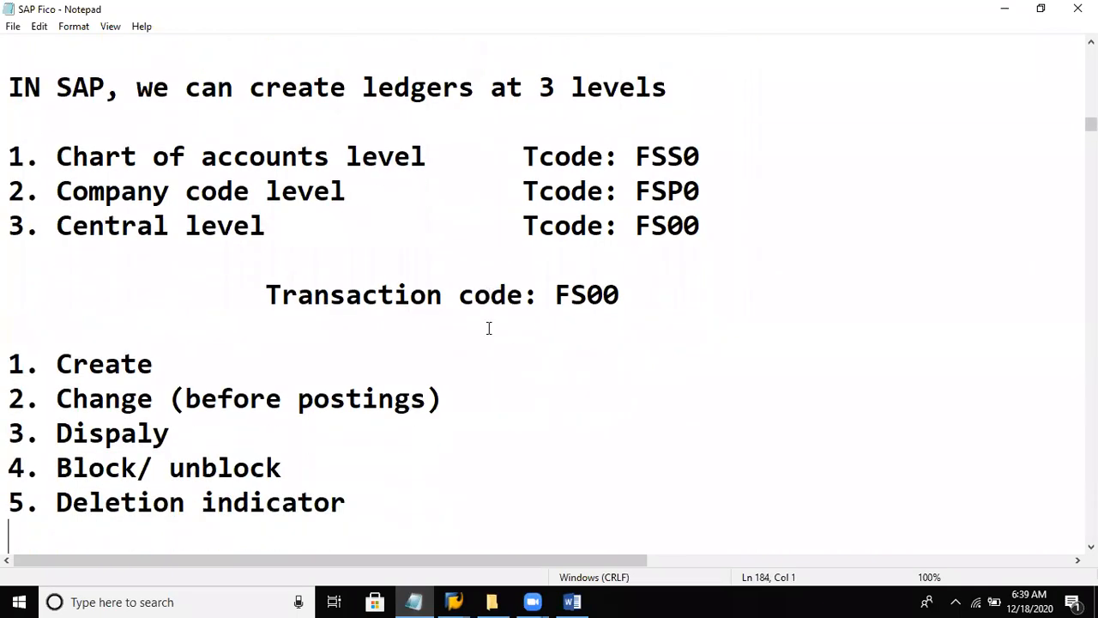
key(Down)
key(Down)
key(Down)
key(Down)
key(Down)
key(Down)
key(Down)
key(Down)
key(Down)
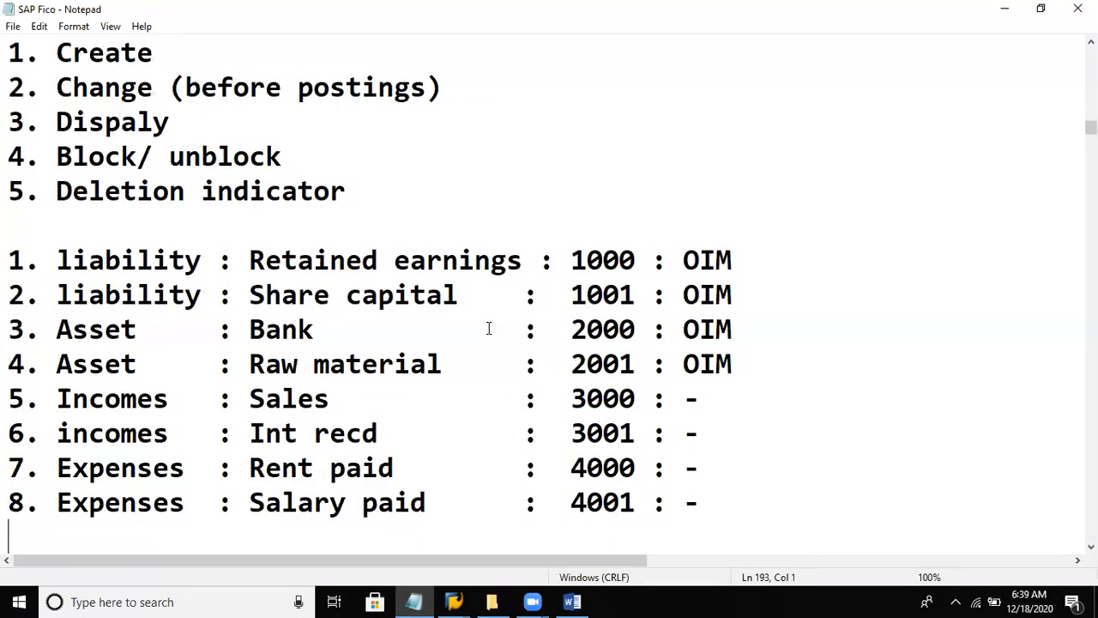
key(Down)
key(Down)
key(Down)
key(Down)
key(Down)
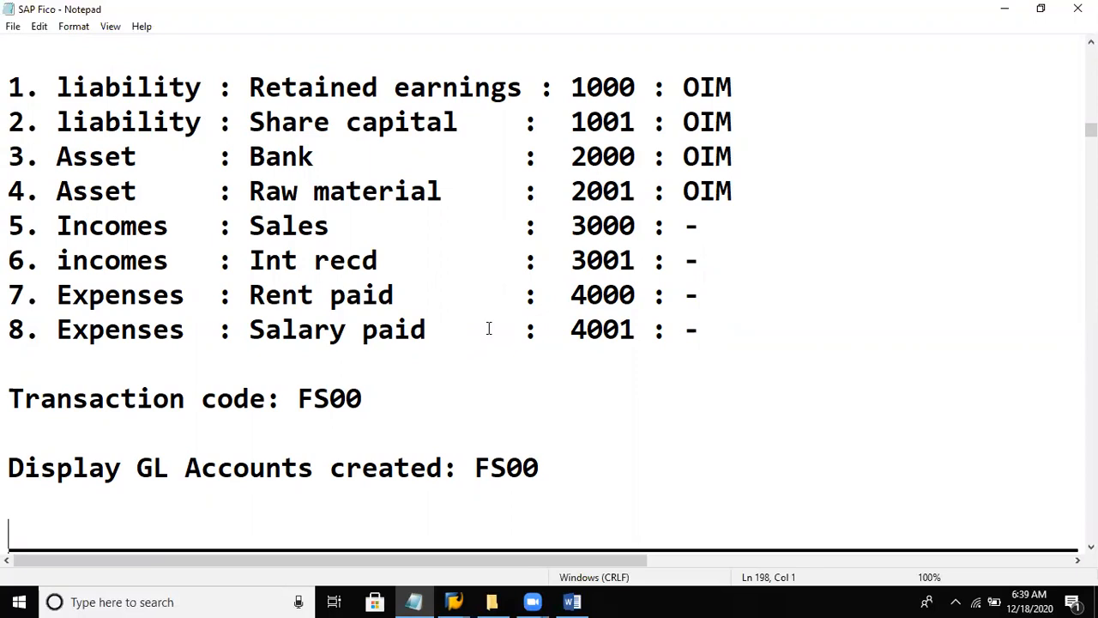
click(649, 87)
key(Left)
text(00)
click(625, 123)
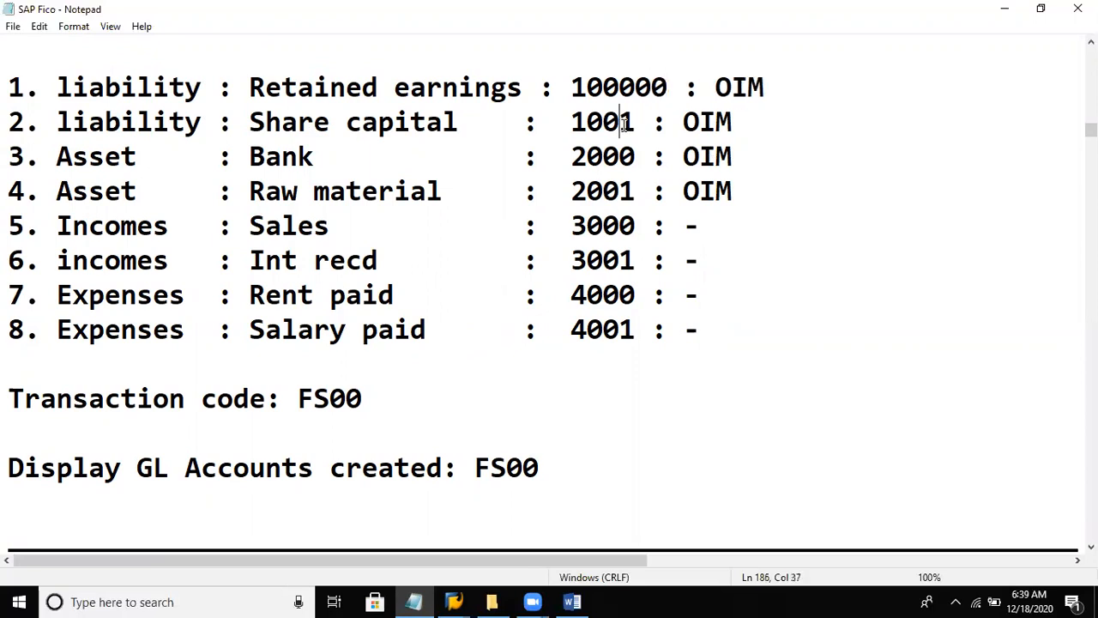
text(00)
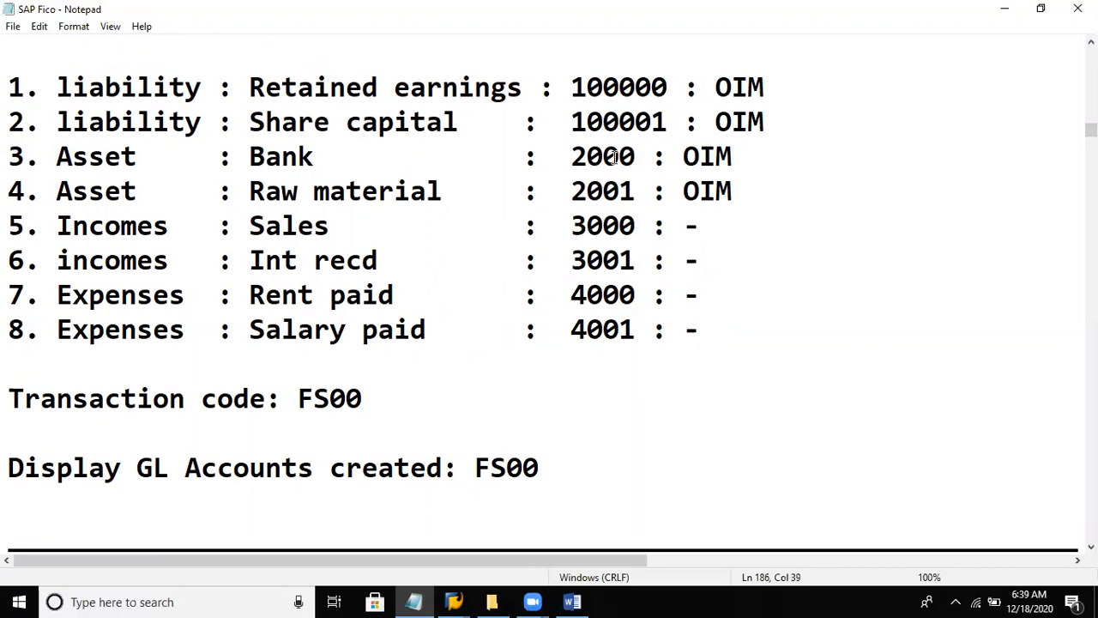
- Change the asset ledger numbers in the notes to 200000 for Bank and 200001 for Raw material
click(642, 156)
text(00)
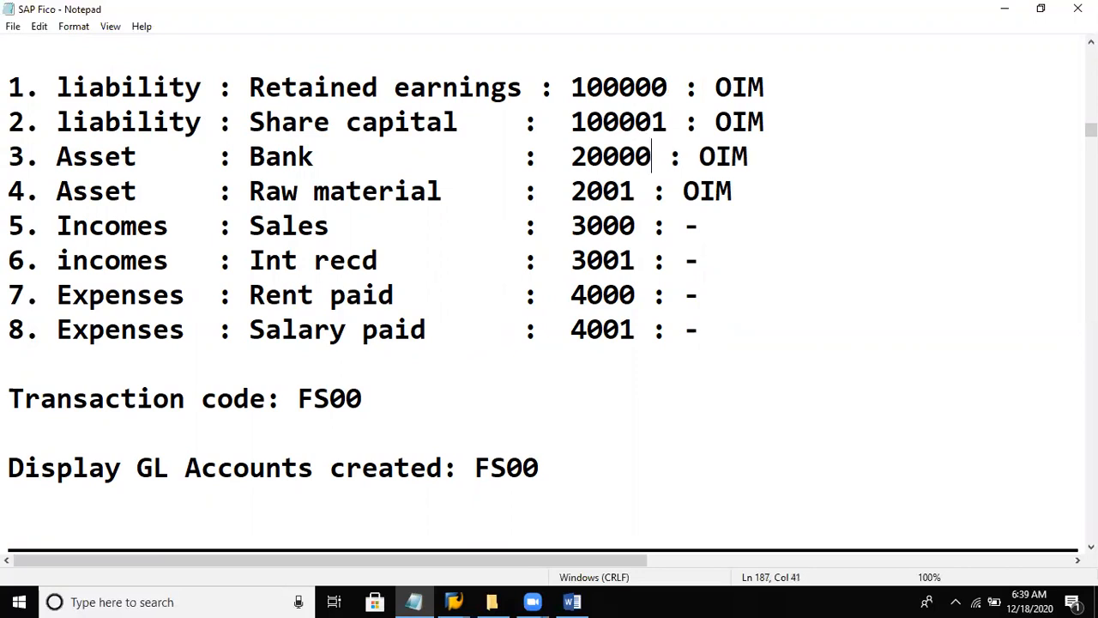
click(625, 189)
text(00)
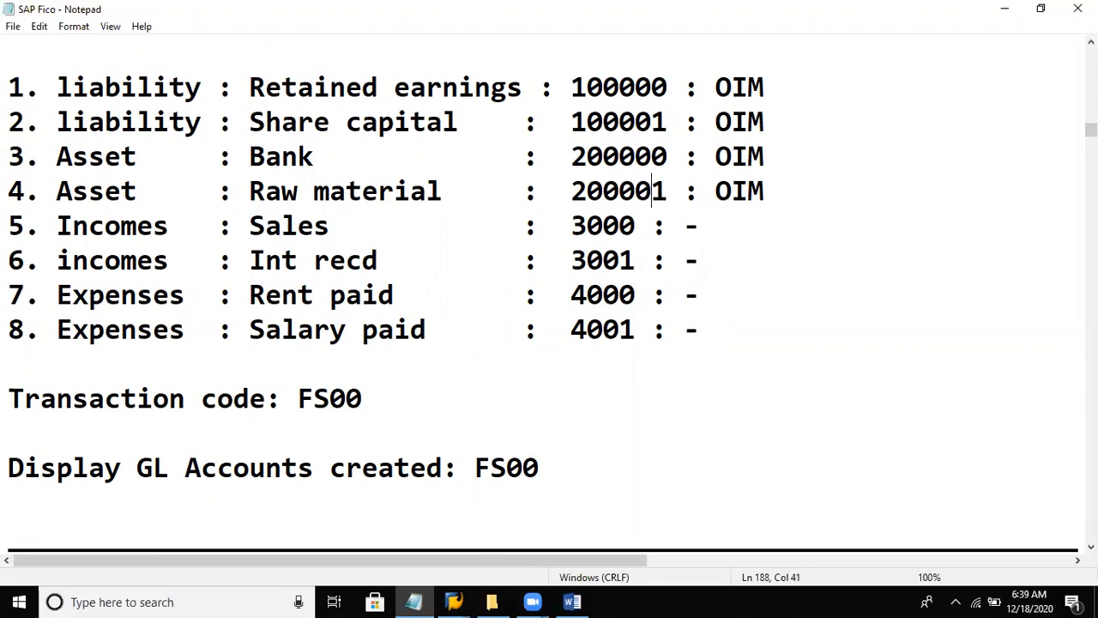
- Change the income ledger numbers in the notes to 300000 for Sales and 300001 for Int recd
click(635, 225)
text(00)
click(620, 260)
text(00)
- Change the expense ledger numbers in the notes to 400000 for Rent paid and 400001 for Salary paid
click(635, 294)
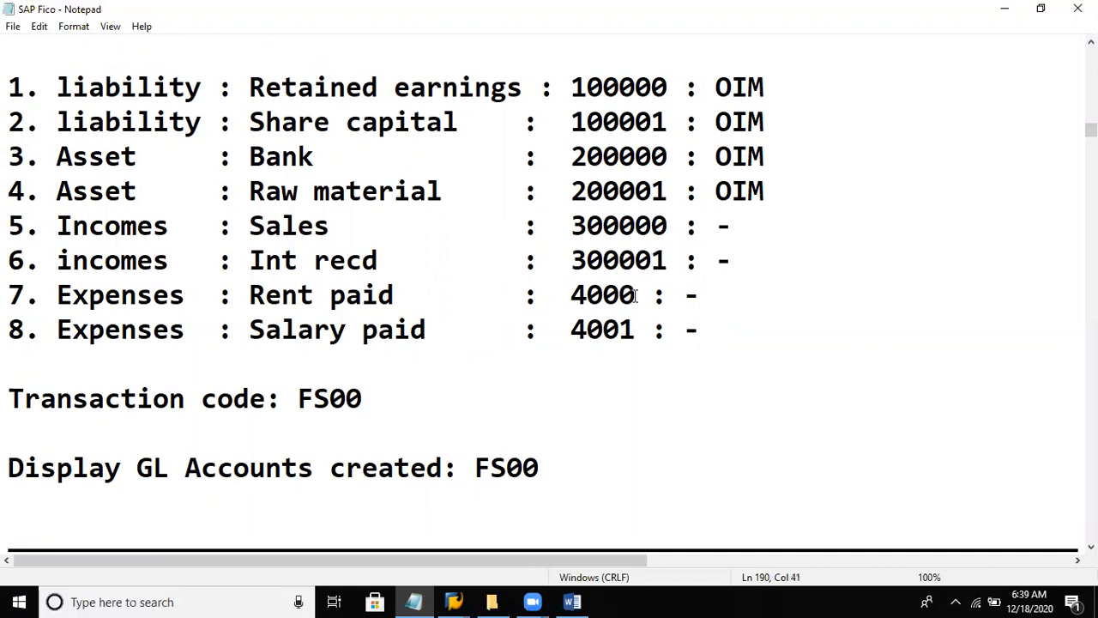
text(00)
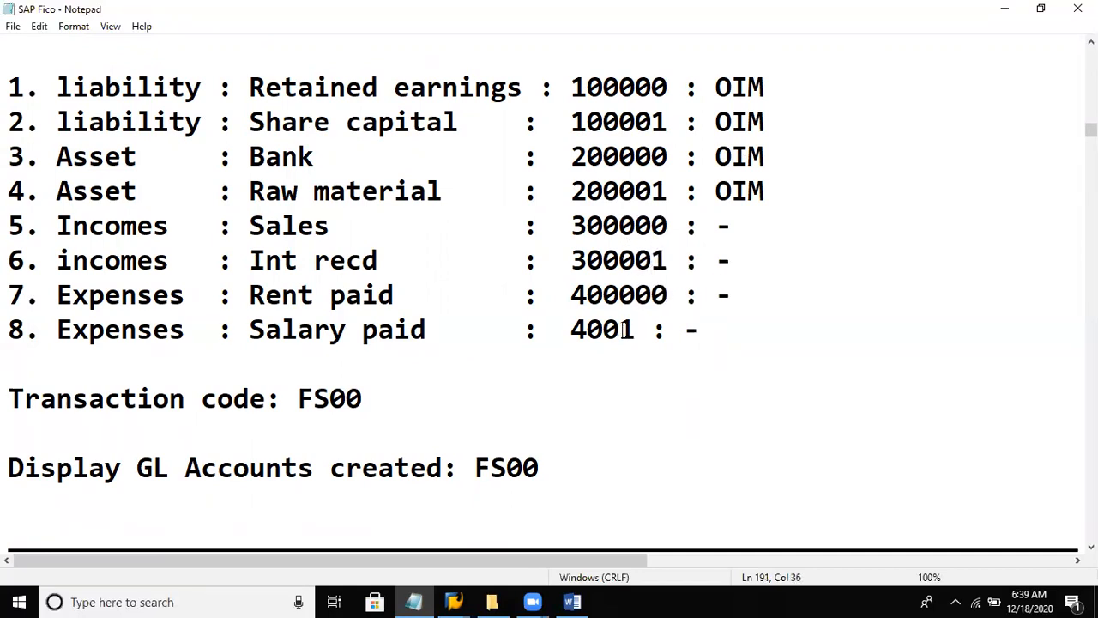
text(0)
key(BackSpace)
text(00)
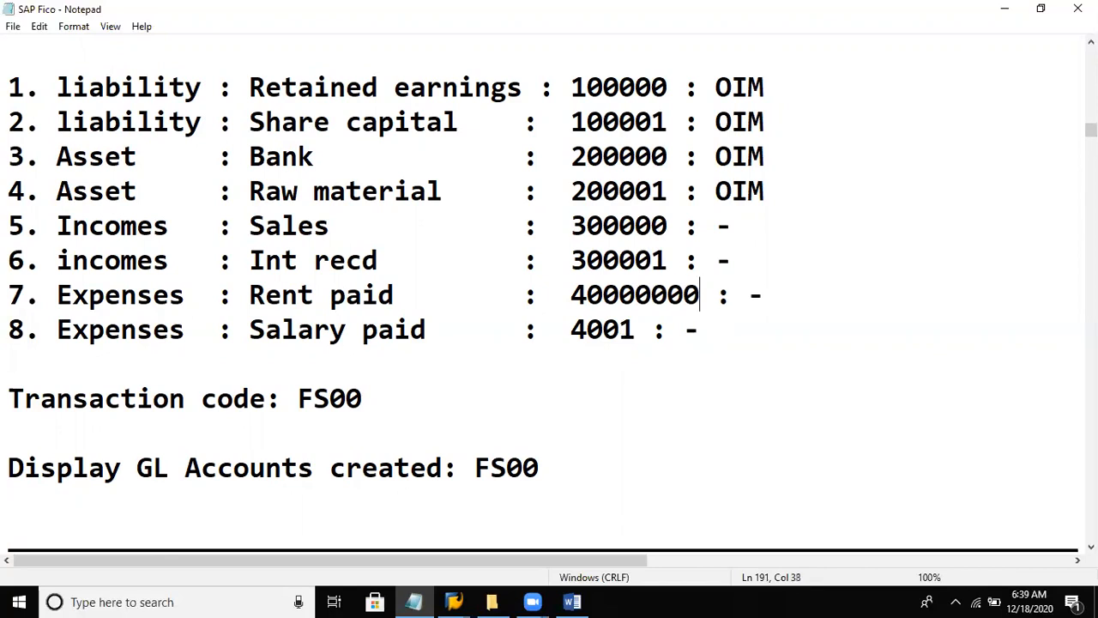
key(BackSpace)
key(BackSpace)
click(620, 329)
text(00)
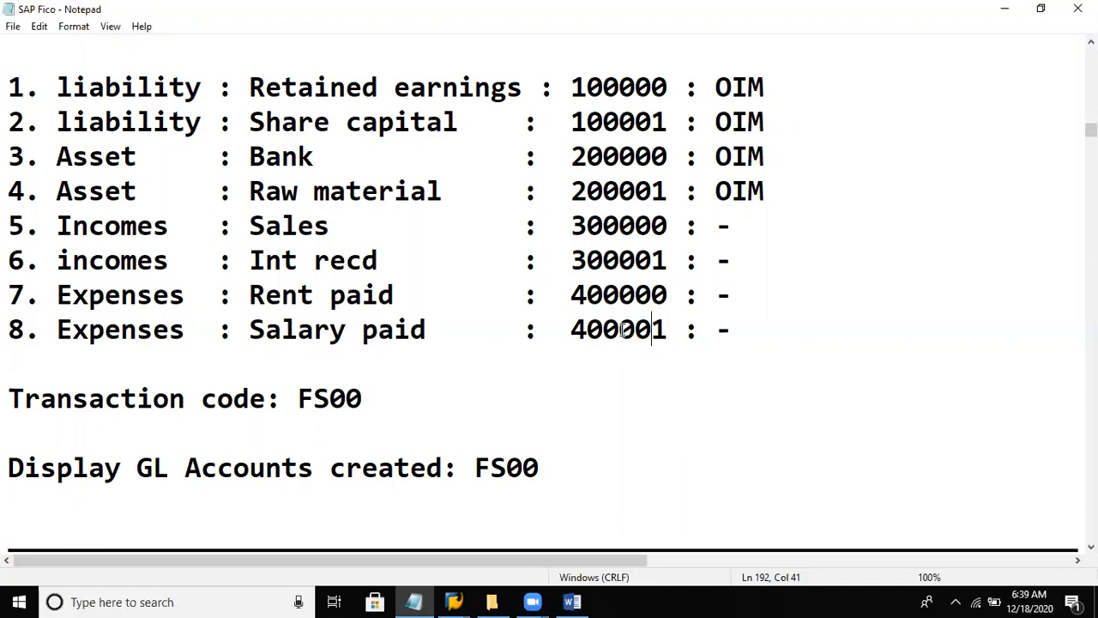
- Review the notes on posting a general ledger entry with transaction f-02, including the rent paid example
key(Down)
key(Down)
key(Down)
key(Down)
key(Down)
key(Down)
key(Down)
key(Down)
key(Down)
key(Down)
key(Down)
key(Down)
key(Down)
key(Down)
key(Down)
key(Down)
key(Down)
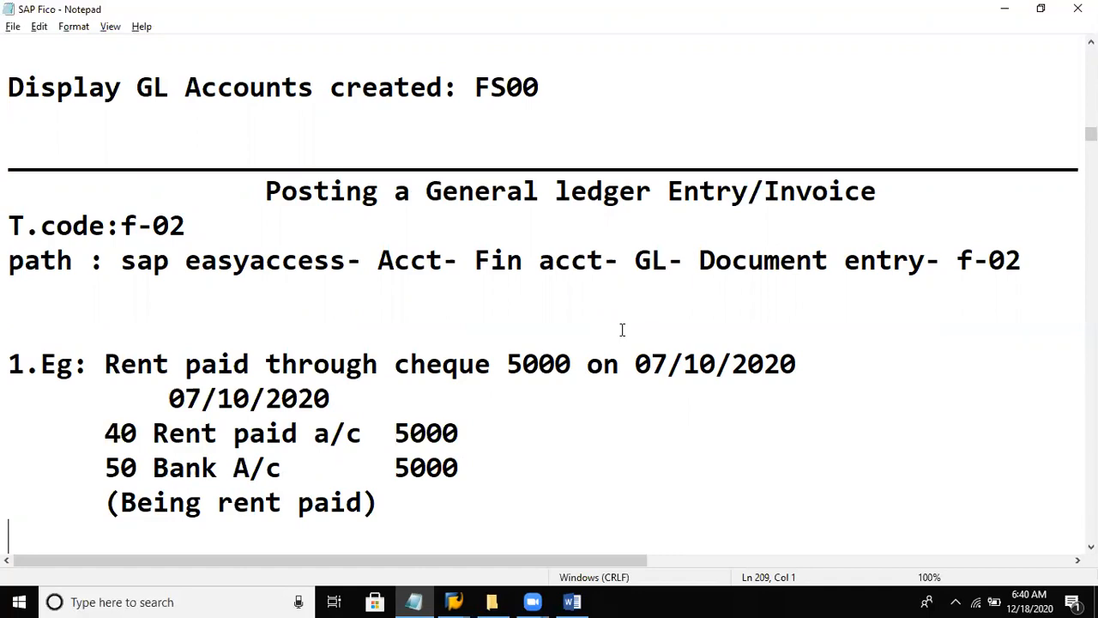
- Switch back to SAP, search for the G/L accounts created in company code DEL8, and close the list without choosing one
key(alt+Tab)
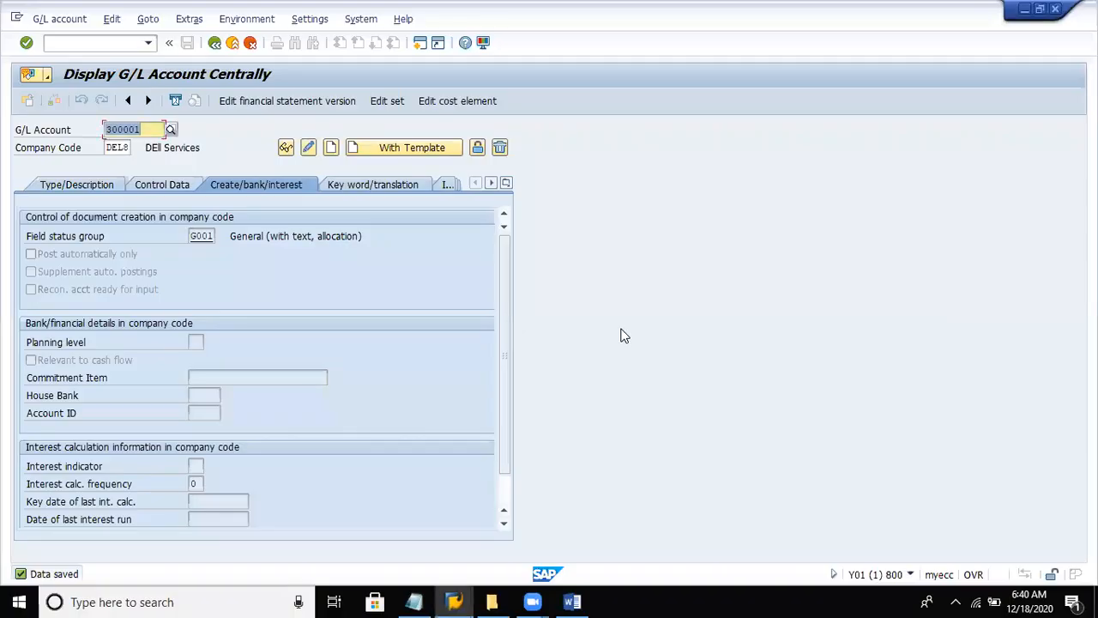
click(171, 130)
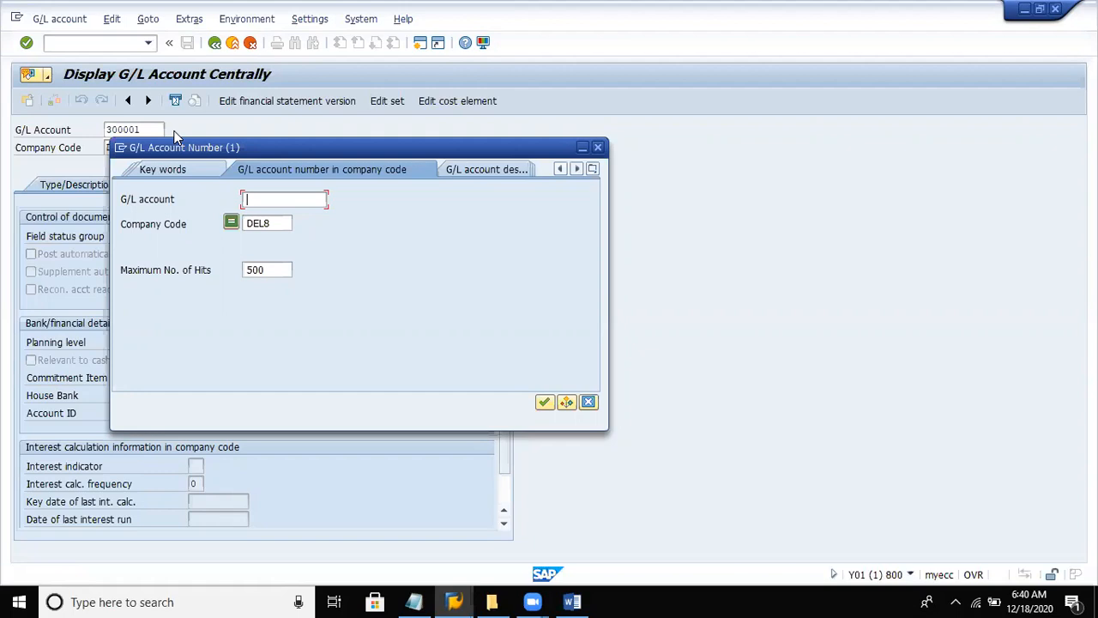
click(274, 222)
click(545, 403)
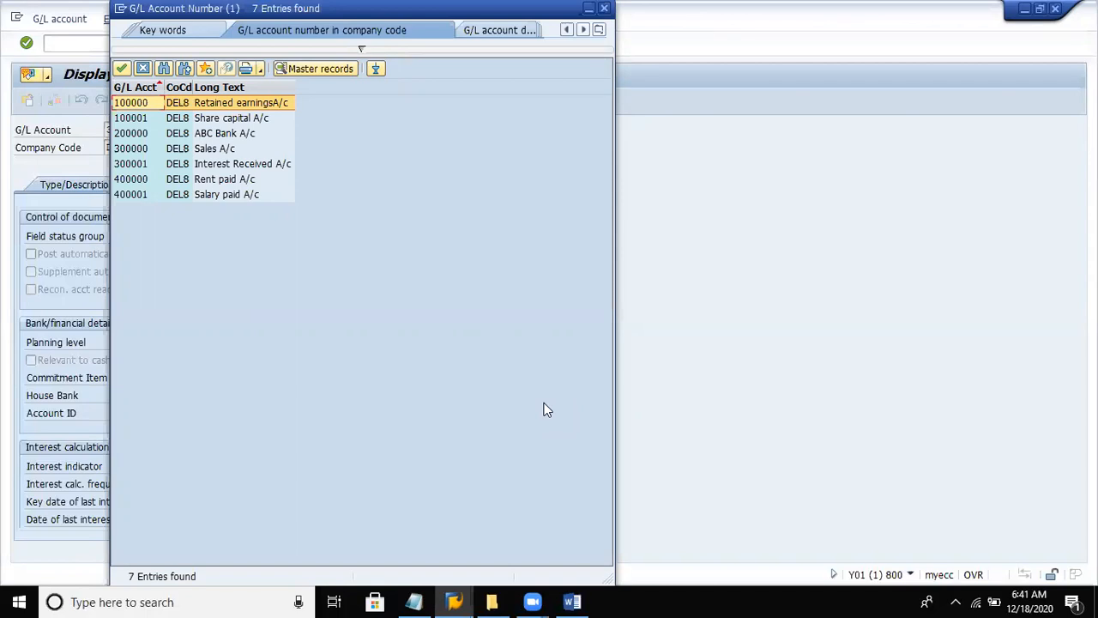
click(144, 70)
click(148, 127)
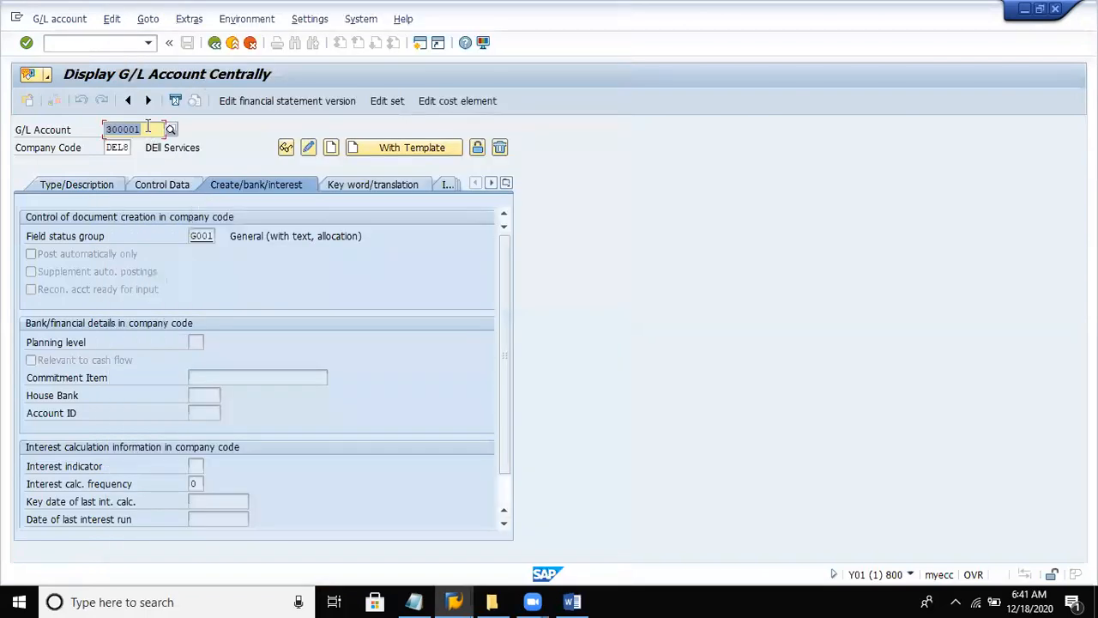
- Start creating G/L account 200001 in company code DEL8
key(BackSpace)
key(BackSpace)
key(BackSpace)
key(BackSpace)
key(BackSpace)
key(BackSpace)
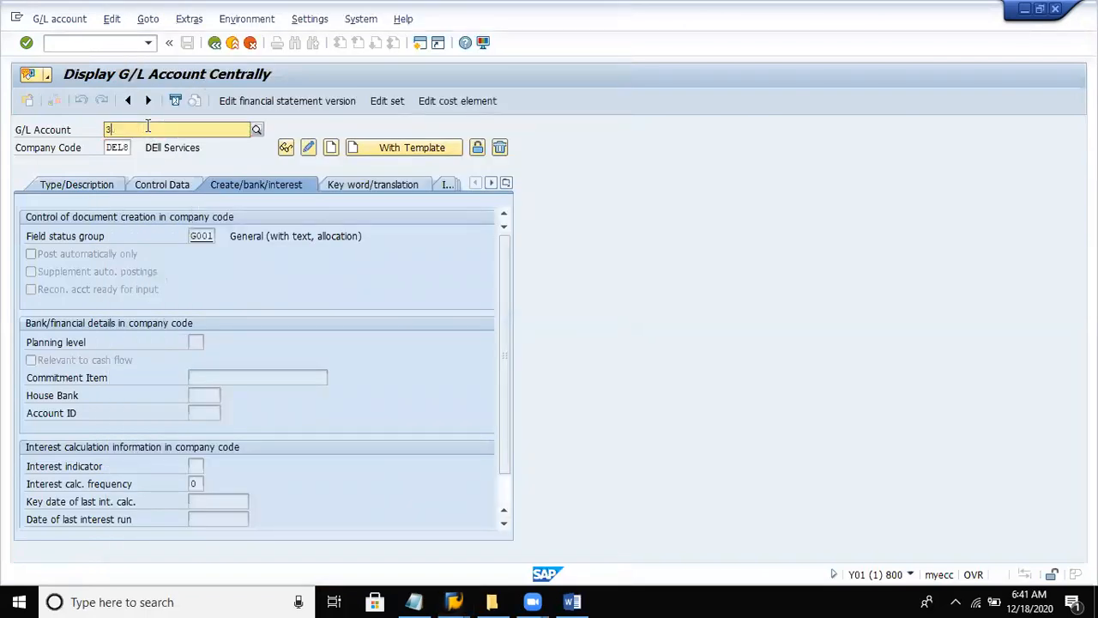
text(20)
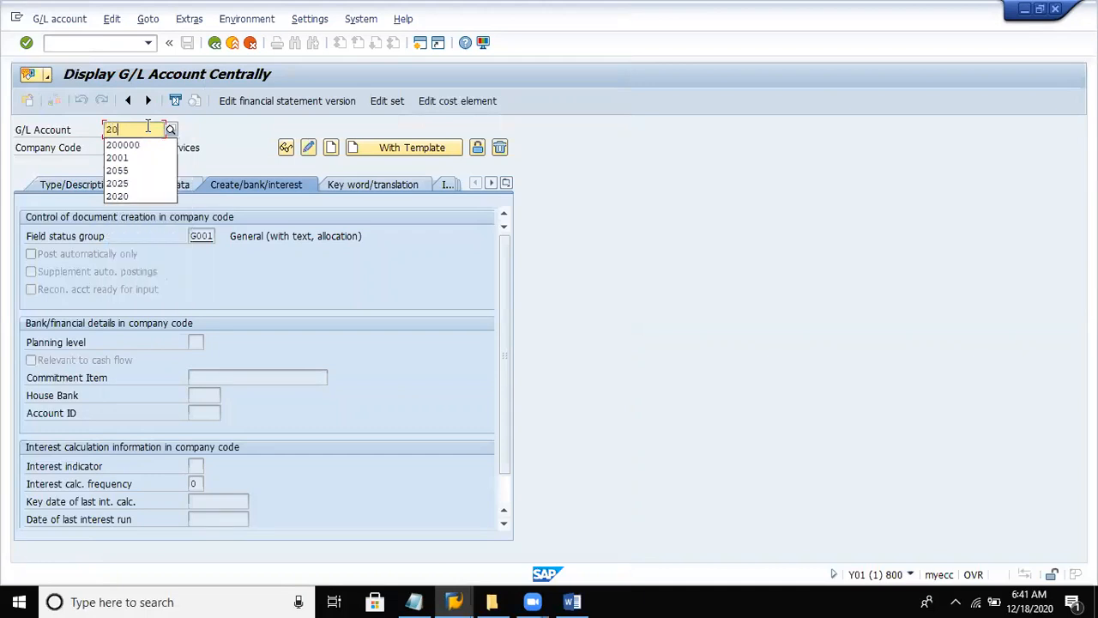
text(0001)
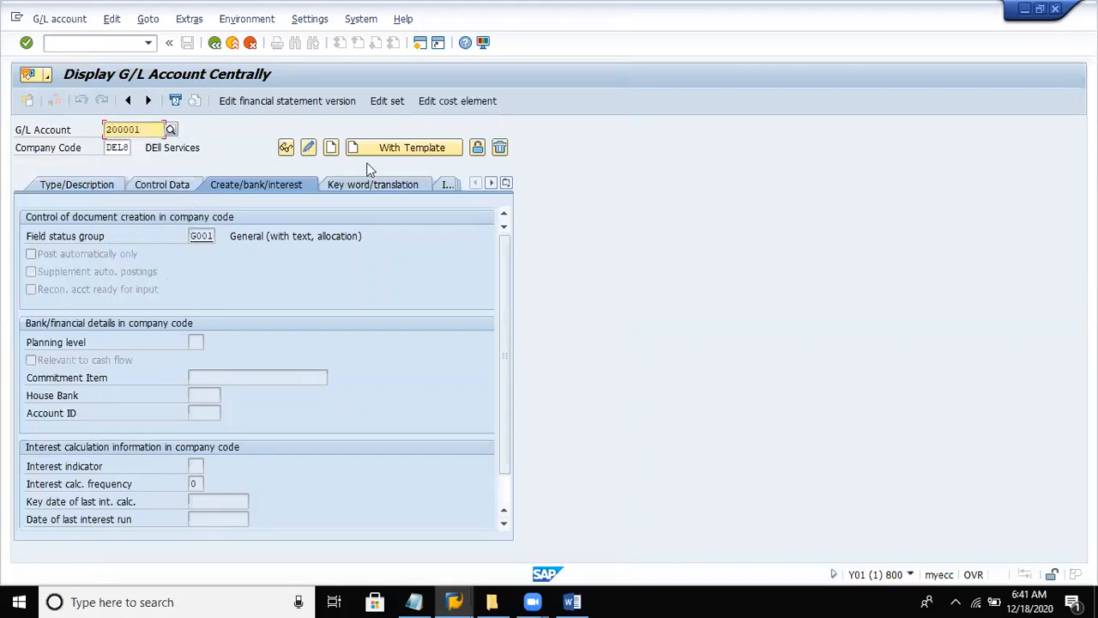
key(Return)
click(330, 148)
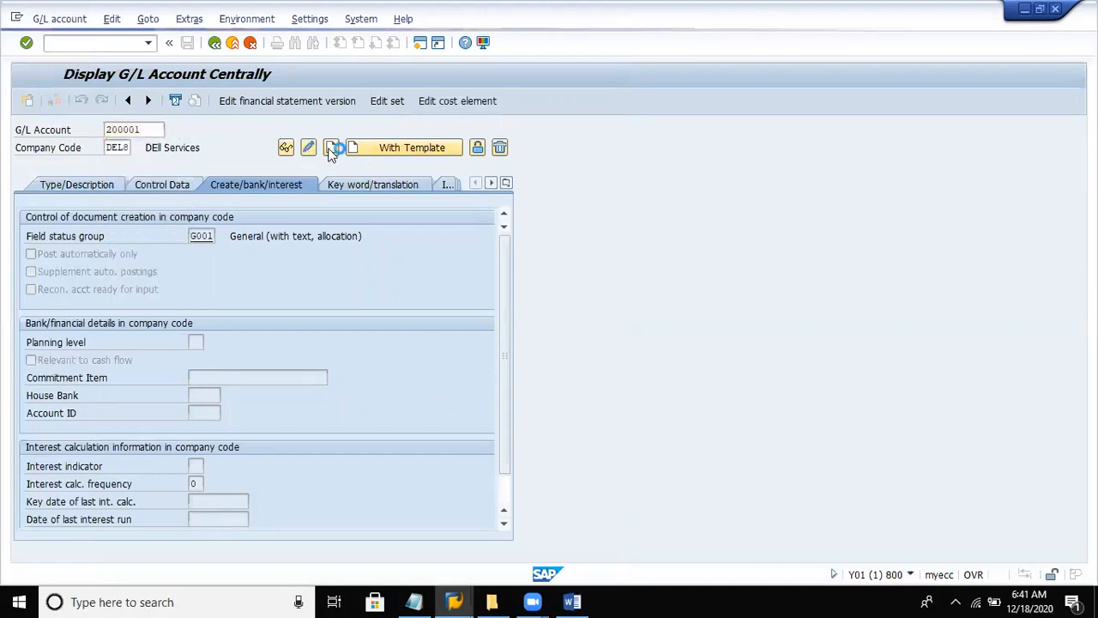
- Assign the new account to the Assets account group and classify it as a balance sheet account
click(103, 183)
click(209, 239)
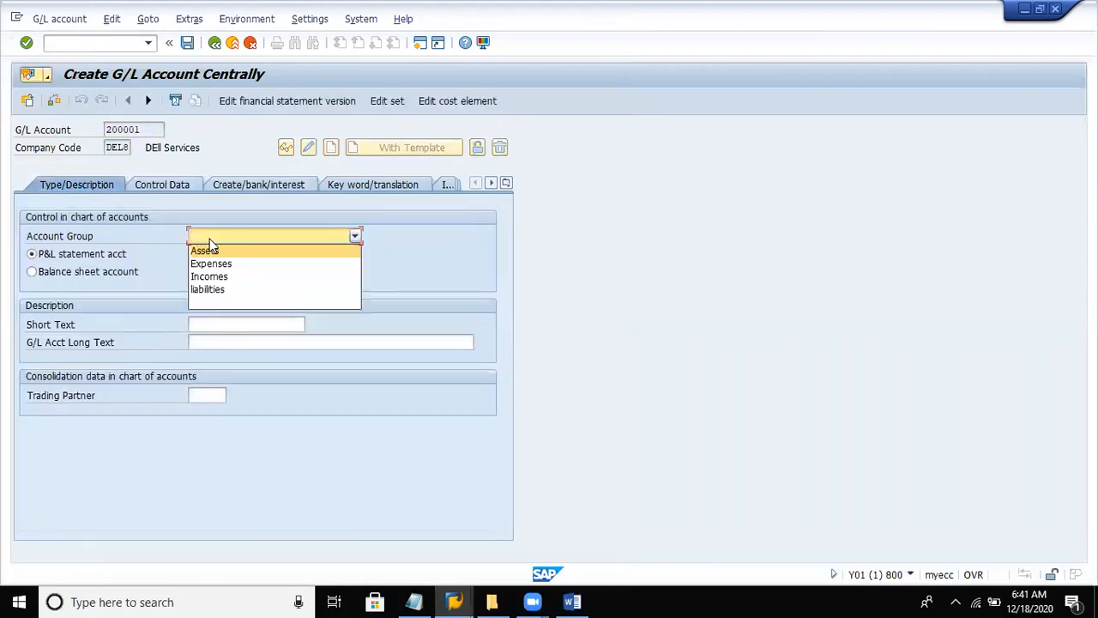
click(213, 251)
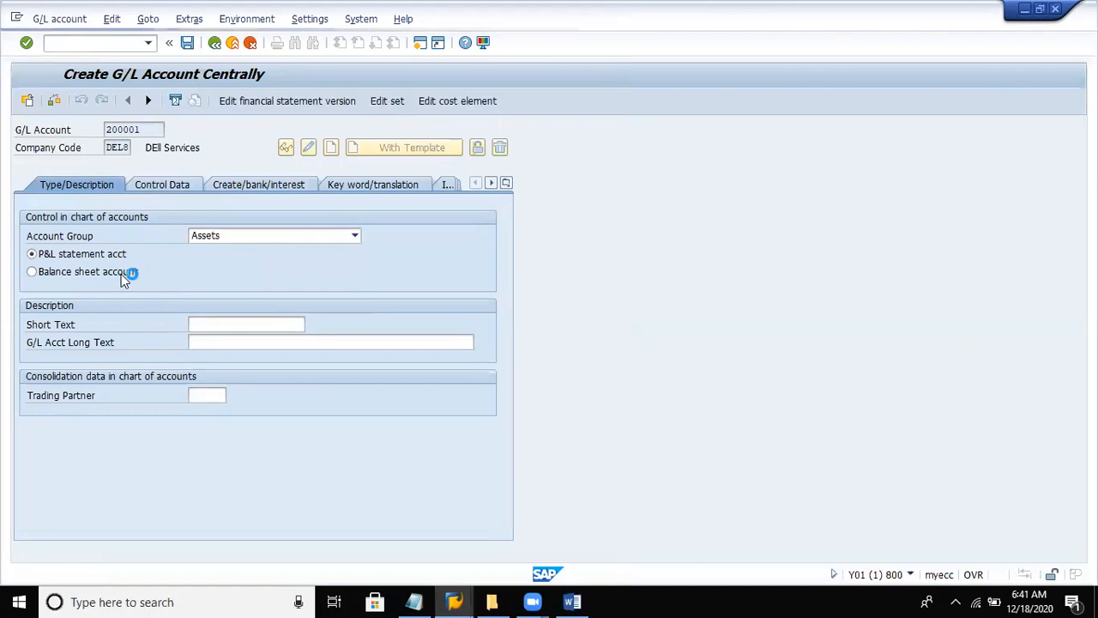
click(32, 271)
- Describe the account with short text "Raw material" and long text "RAw material A/c"
click(193, 325)
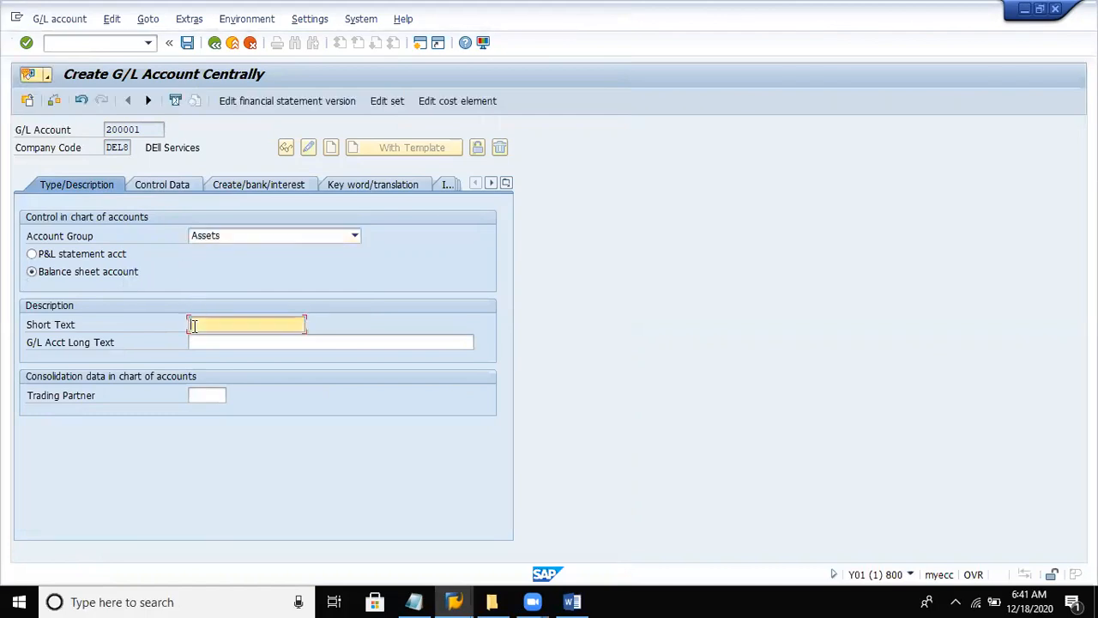
text(R)
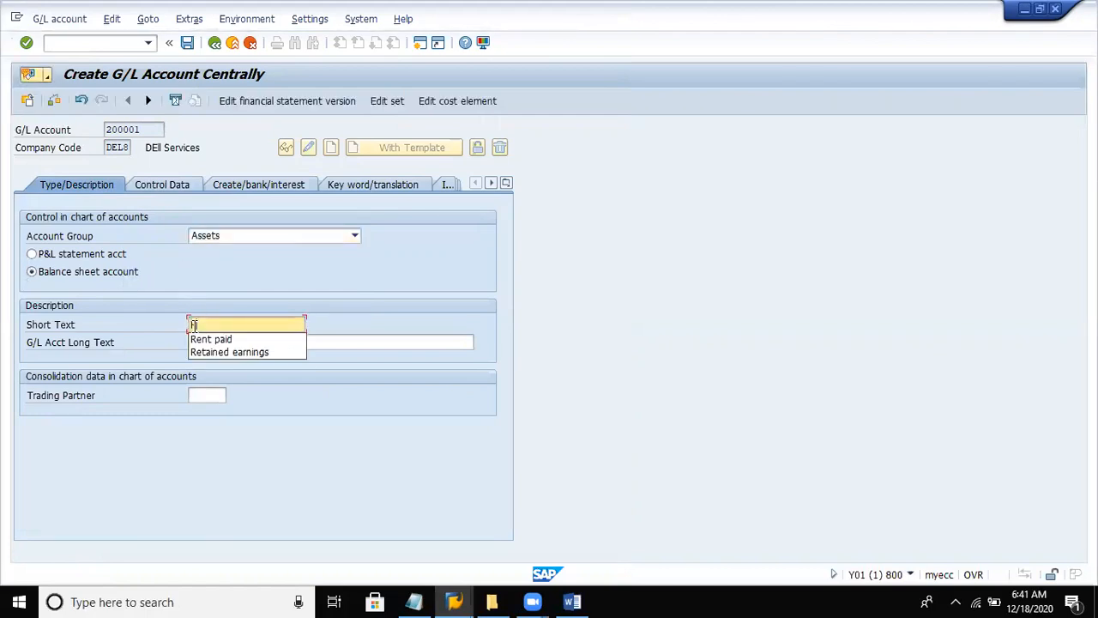
text(aw mat)
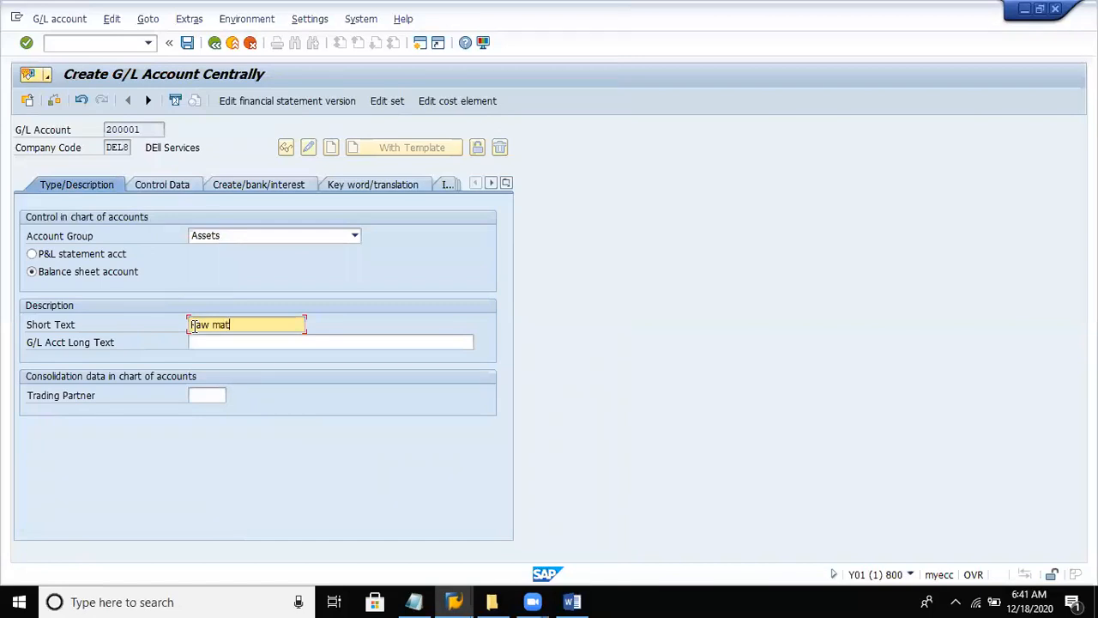
text(erial)
key(Tab)
text(RAw )
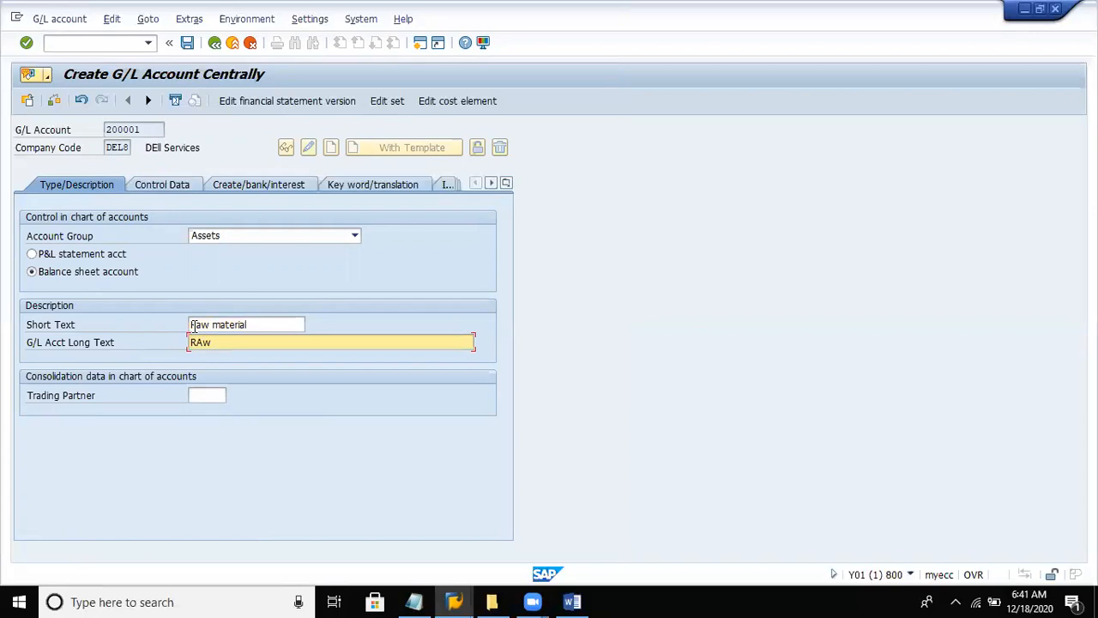
text( material A/c)
- Enable open item management and line item display in the account's control data, with sort key 001
click(169, 187)
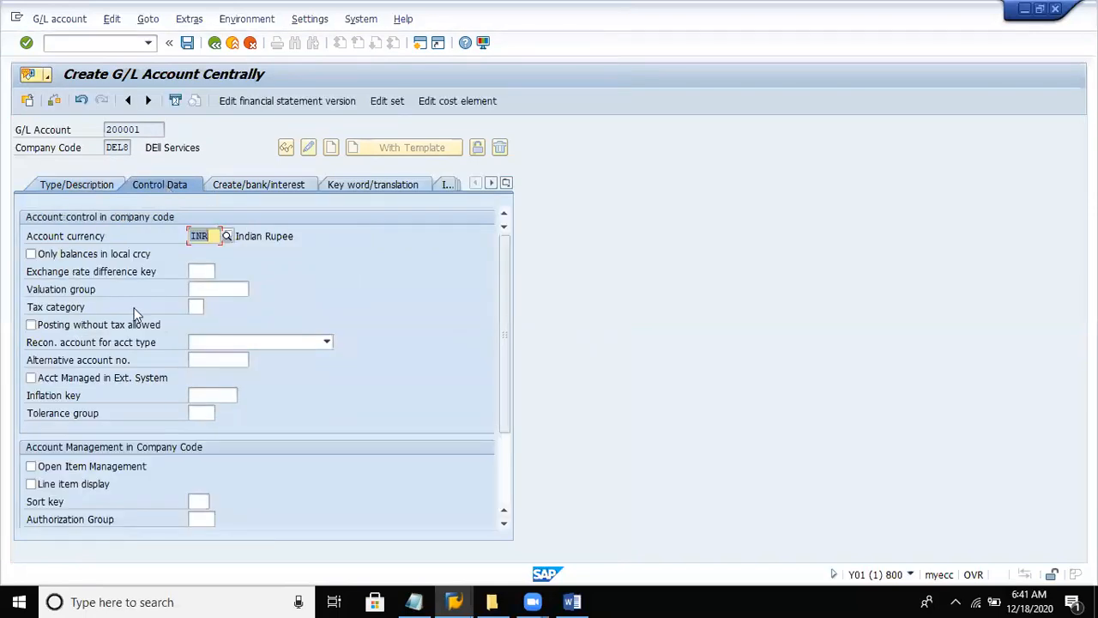
click(73, 467)
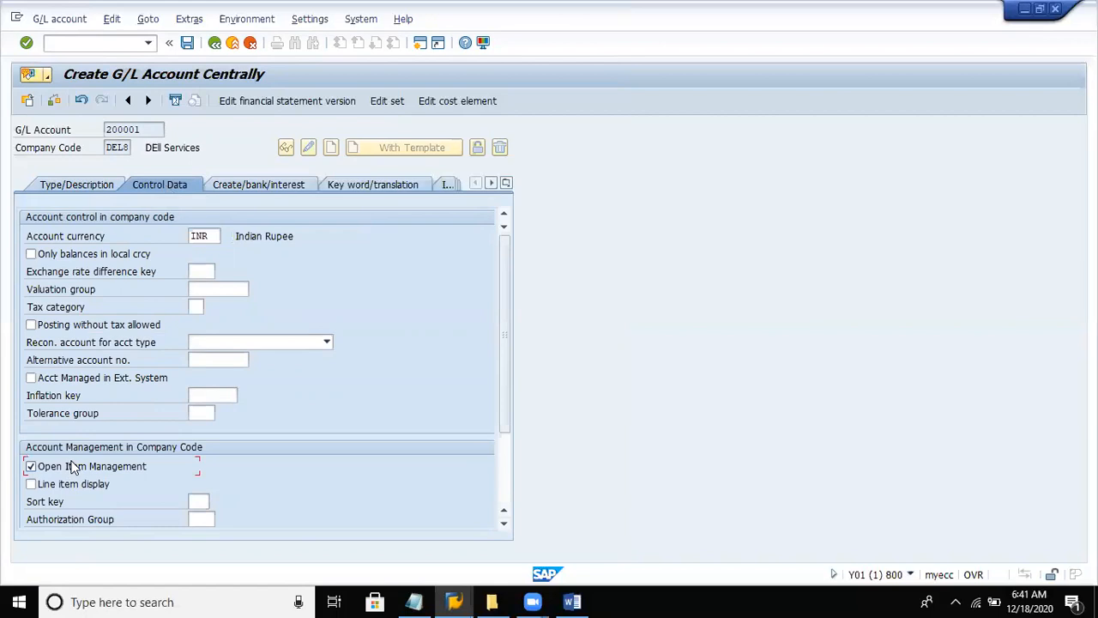
click(69, 485)
click(197, 501)
text(001)
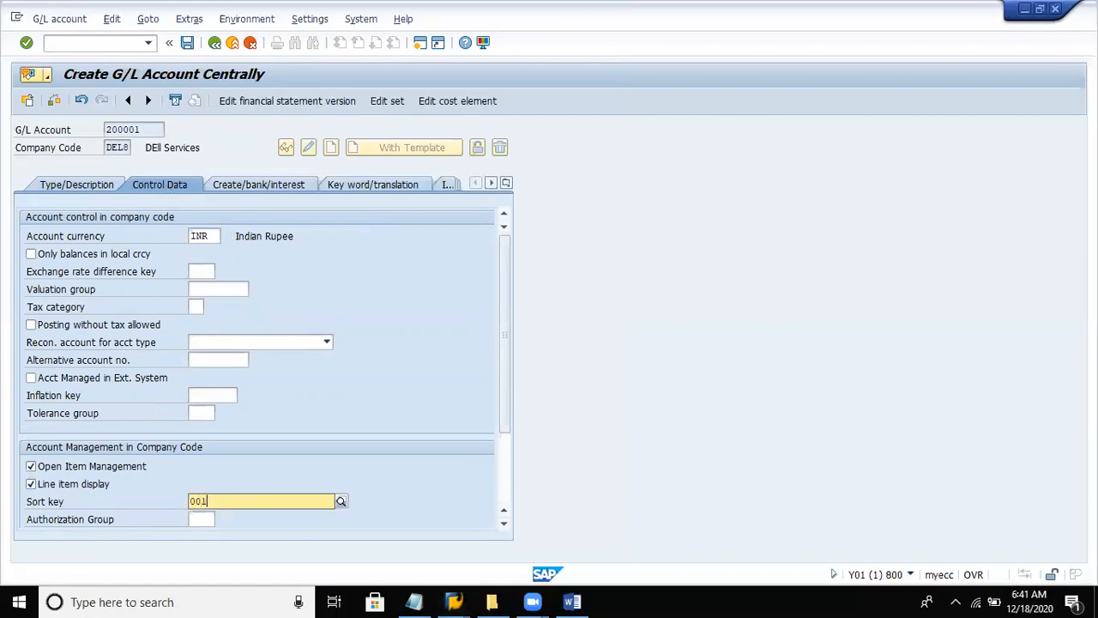
click(209, 533)
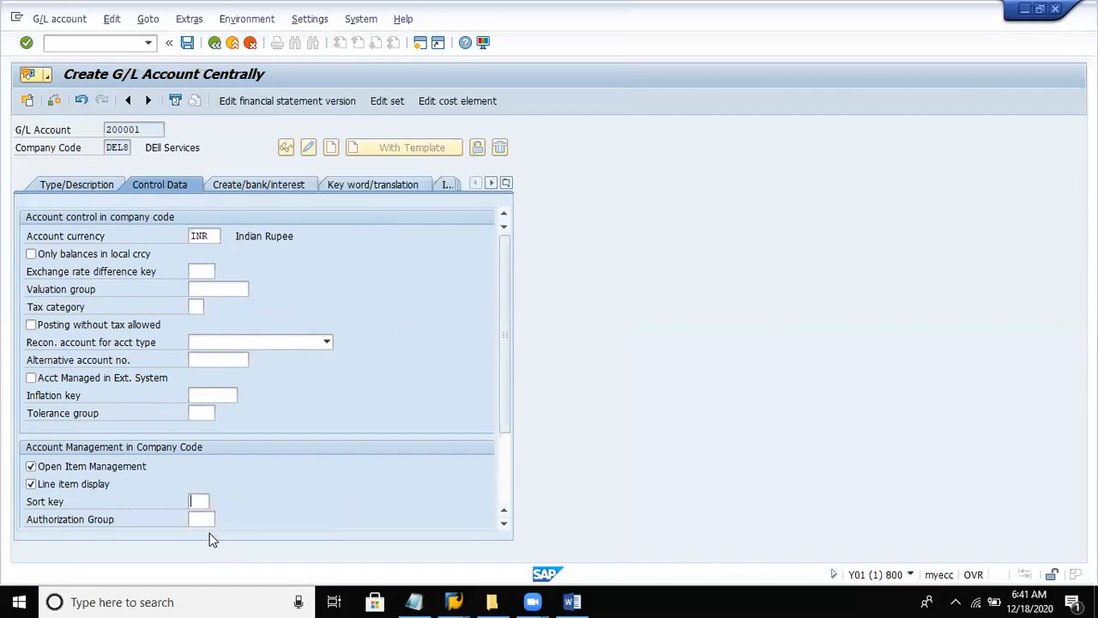
- Set the field status group to G006 (Material accounts) and save the G/L account
click(243, 185)
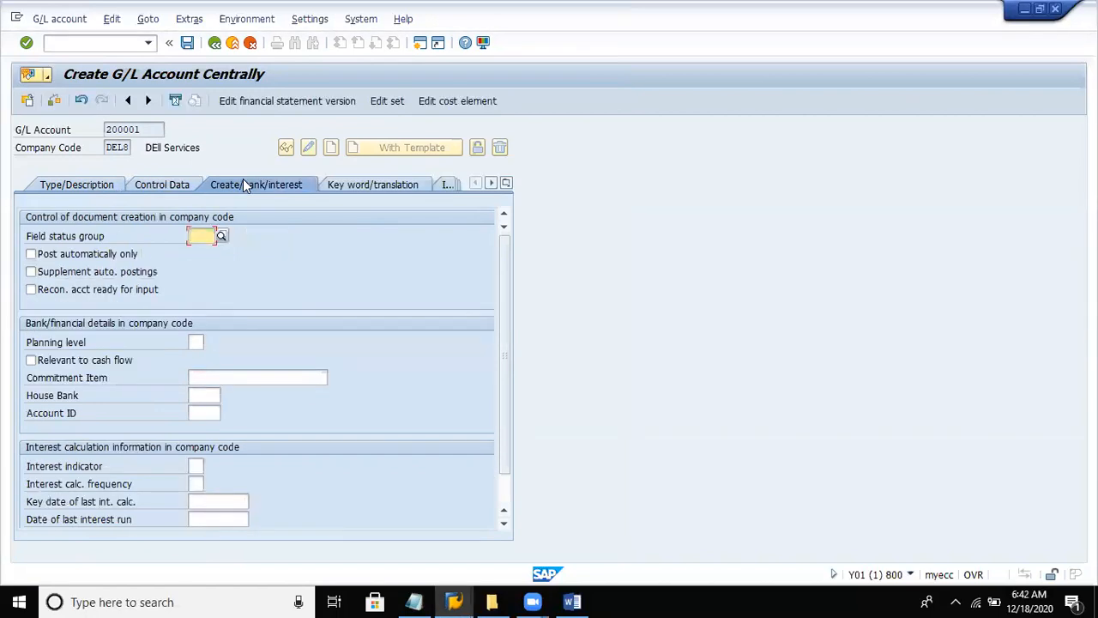
text(g00)
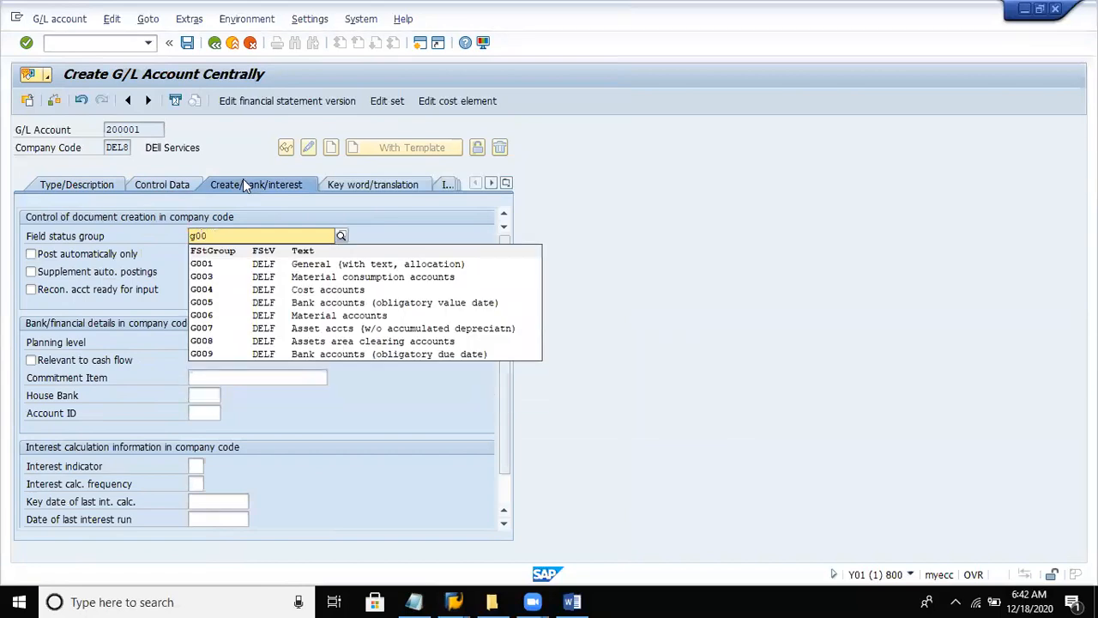
click(274, 317)
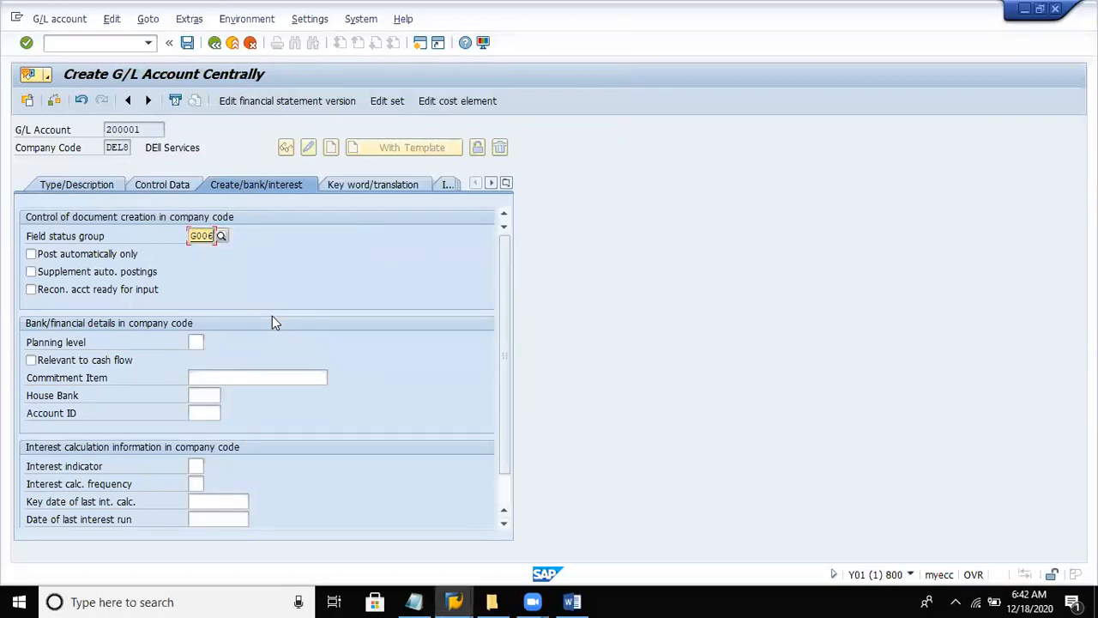
key(Return)
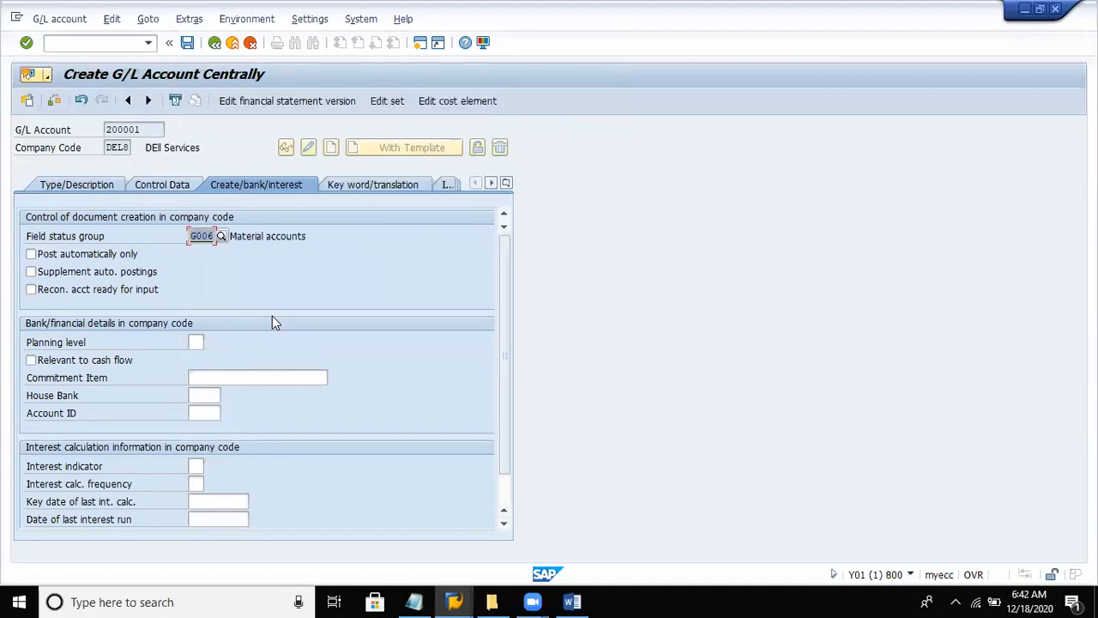
click(186, 43)
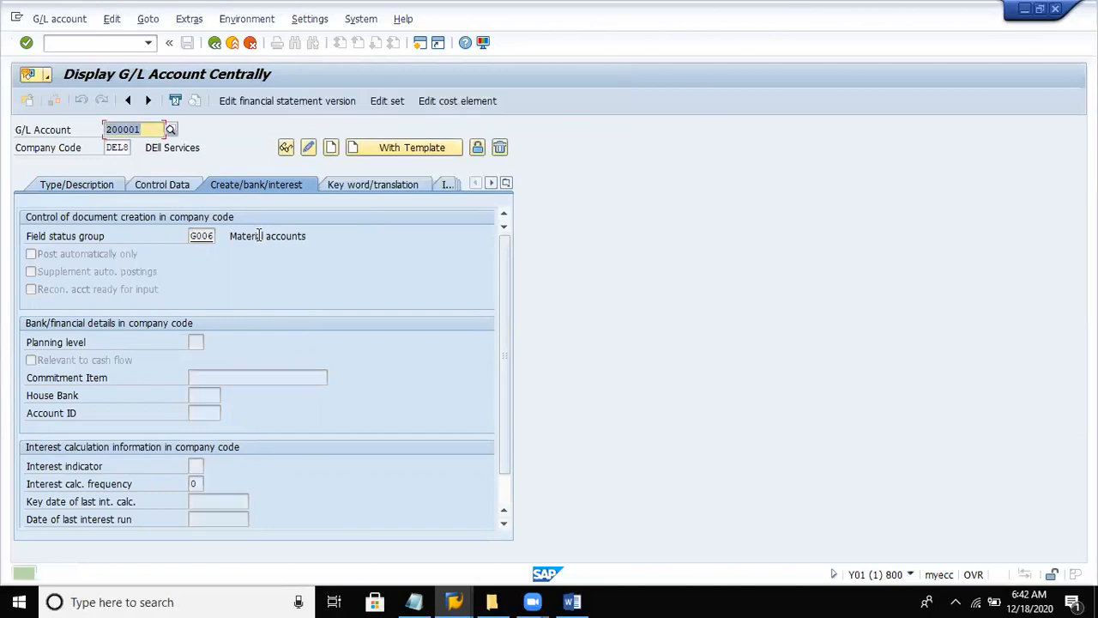
- Review the list of G/L accounts in company code DEL8, close it without choosing one, and check the f-02 posting notes
click(167, 132)
click(169, 132)
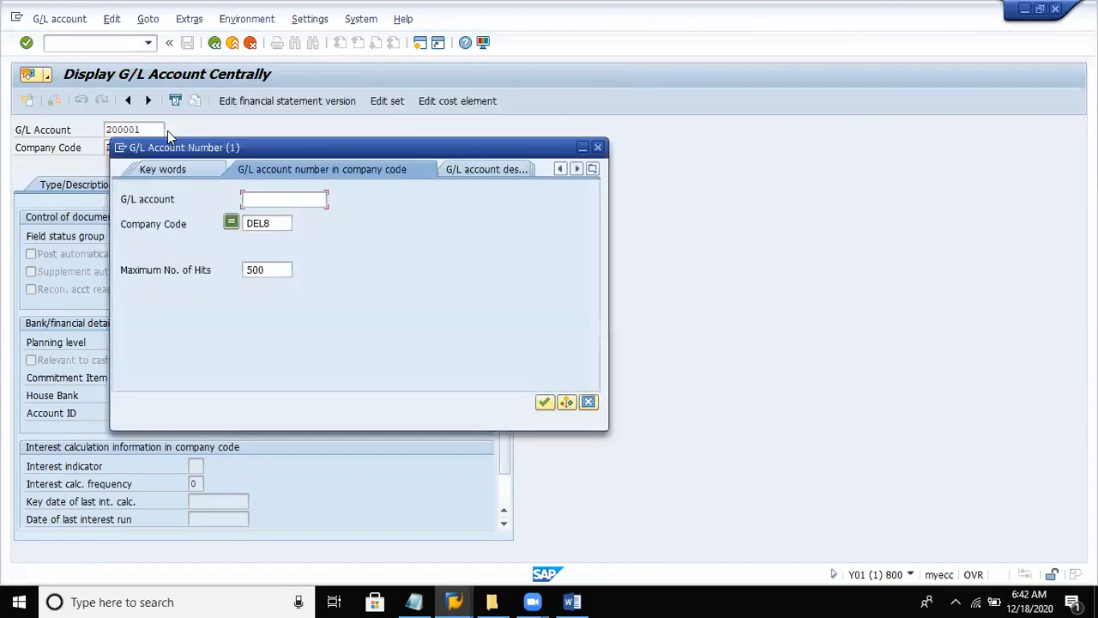
key(Return)
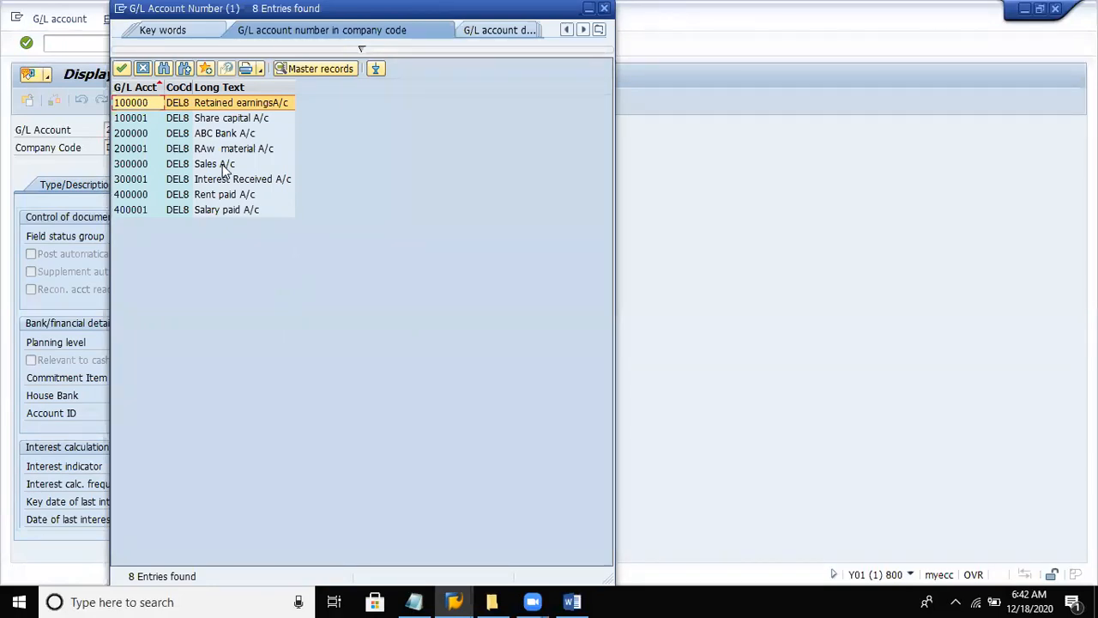
click(217, 210)
click(226, 195)
click(214, 133)
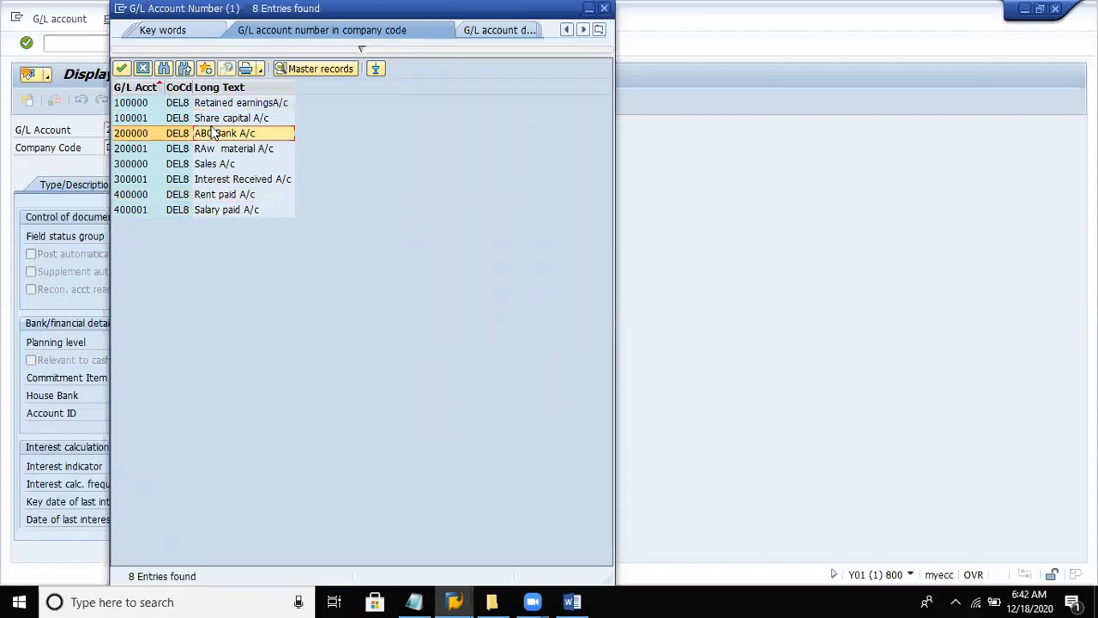
click(142, 71)
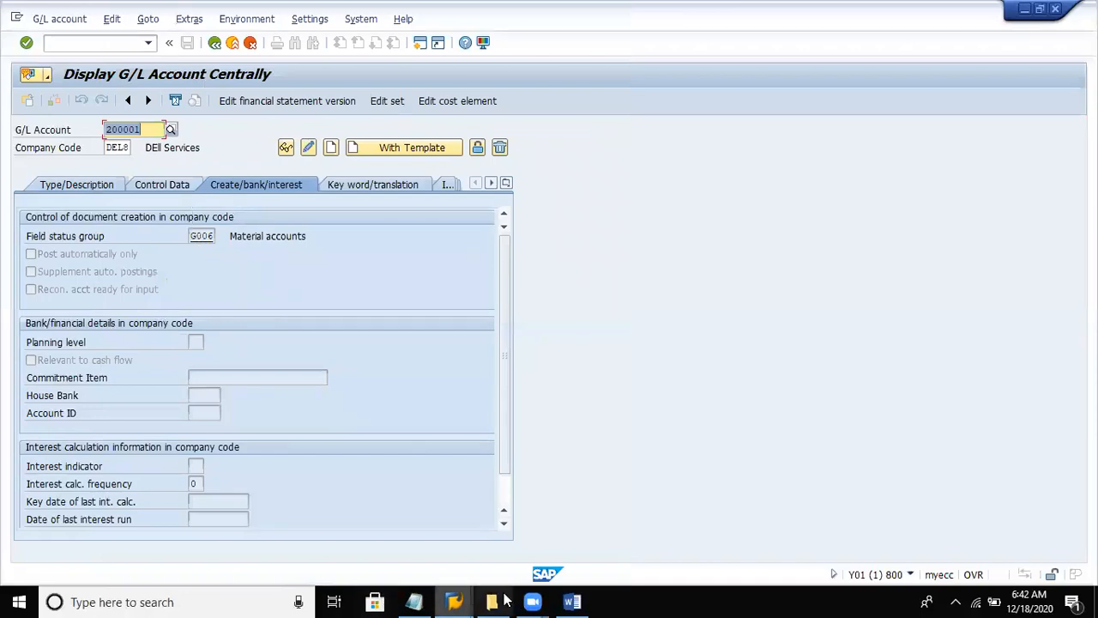
click(414, 601)
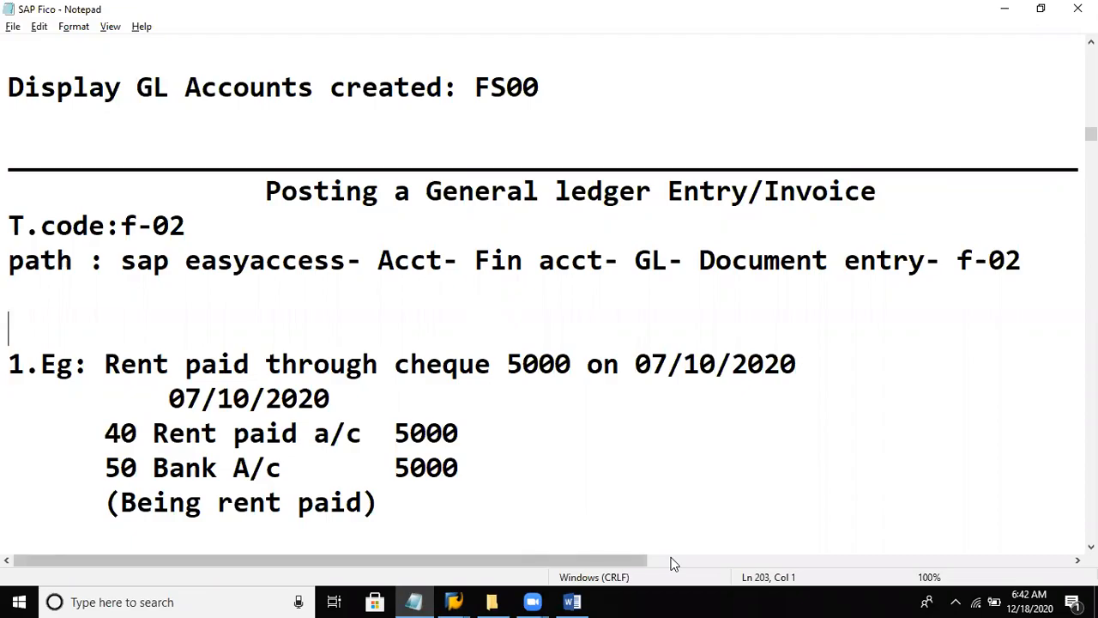
key(alt+Tab)
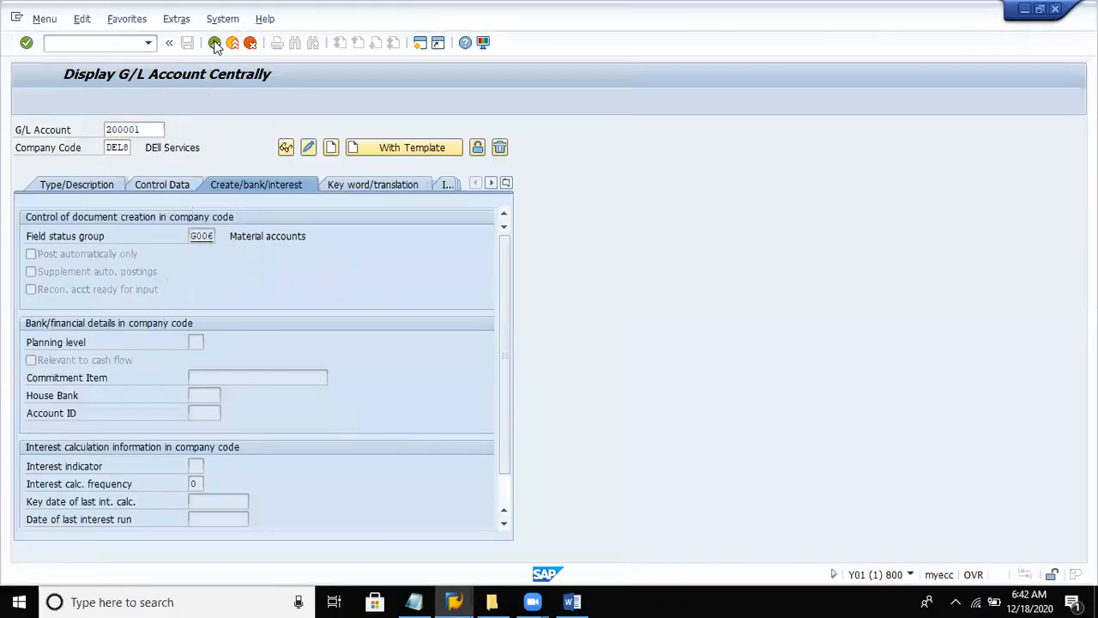
- Leave the G/L account display and open the SAP Reference IMG through transaction spro
click(215, 44)
click(124, 43)
text(/n)
key(Return)
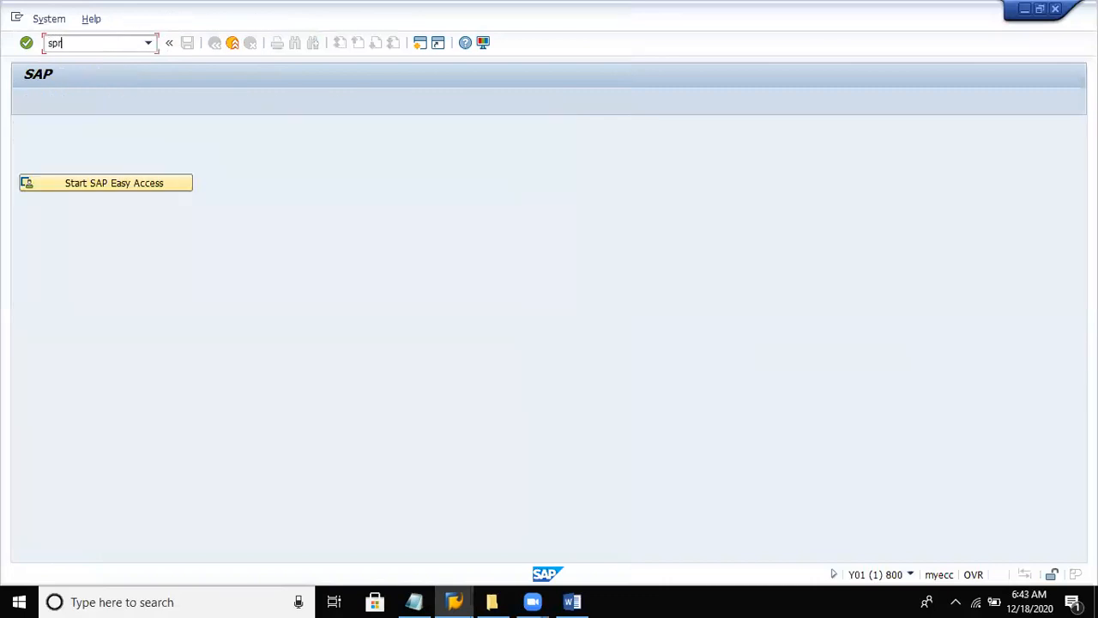
key(Return)
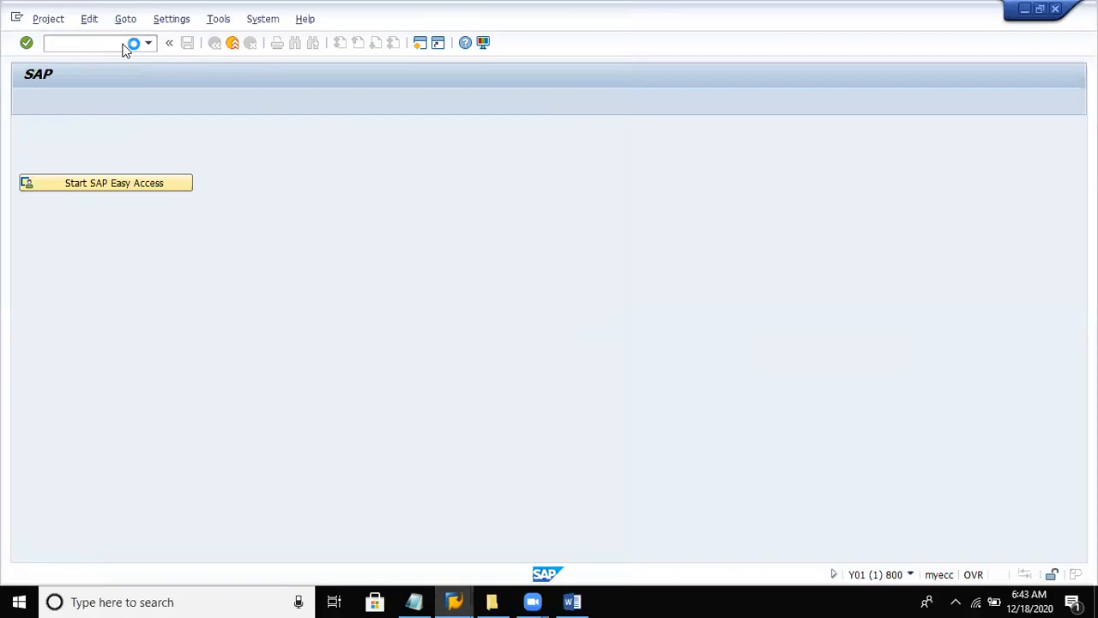
click(90, 103)
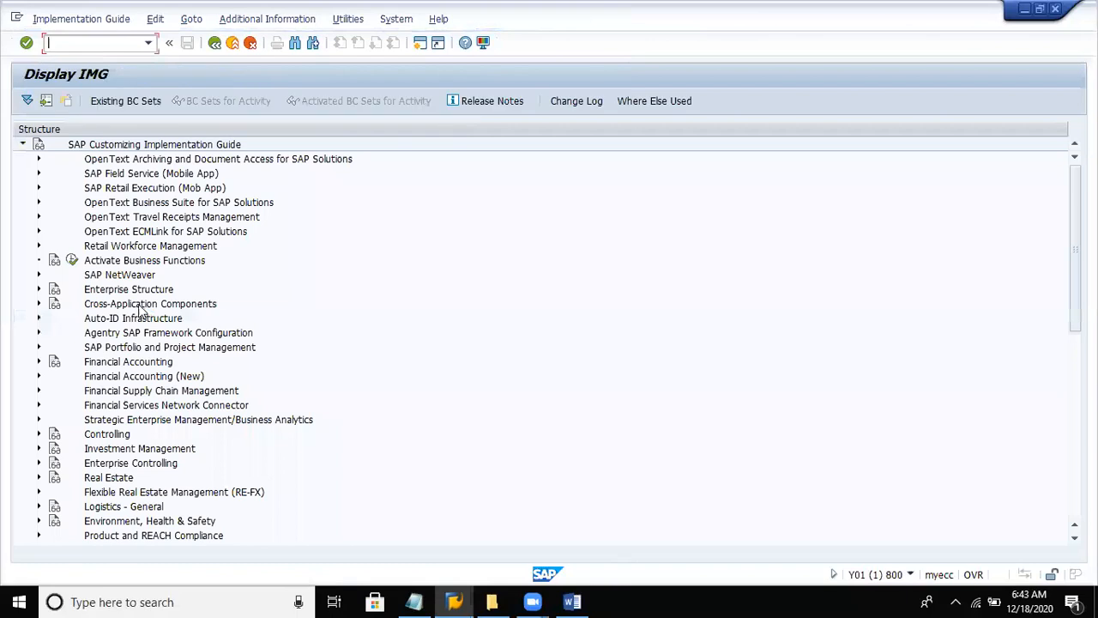
- Expand Enterprise Structure, Assignment and Logistics - General in the IMG, and select Assign plant to company code
click(120, 276)
key(Down)
key(Right)
key(Down)
key(Down)
key(Down)
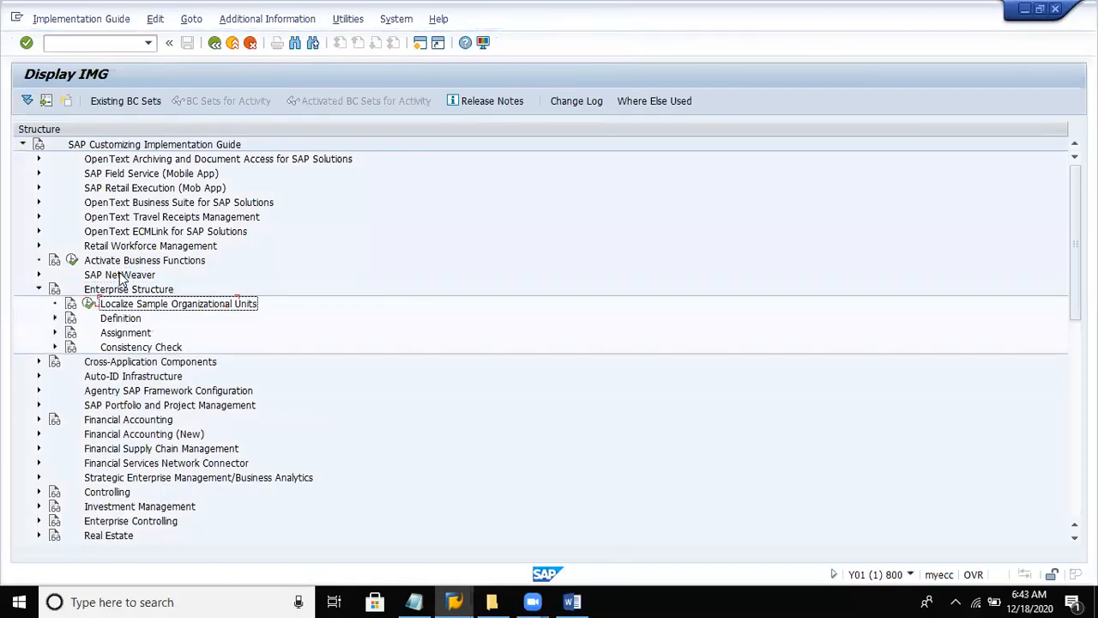
key(Right)
key(Down)
key(Down)
key(Down)
key(Down)
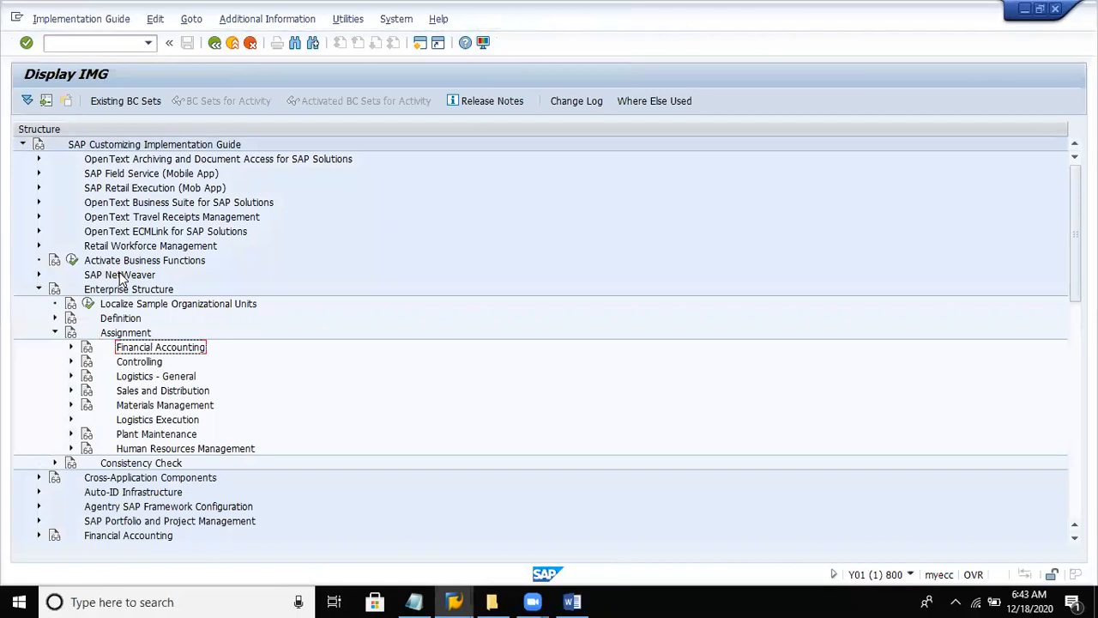
key(Up)
key(Right)
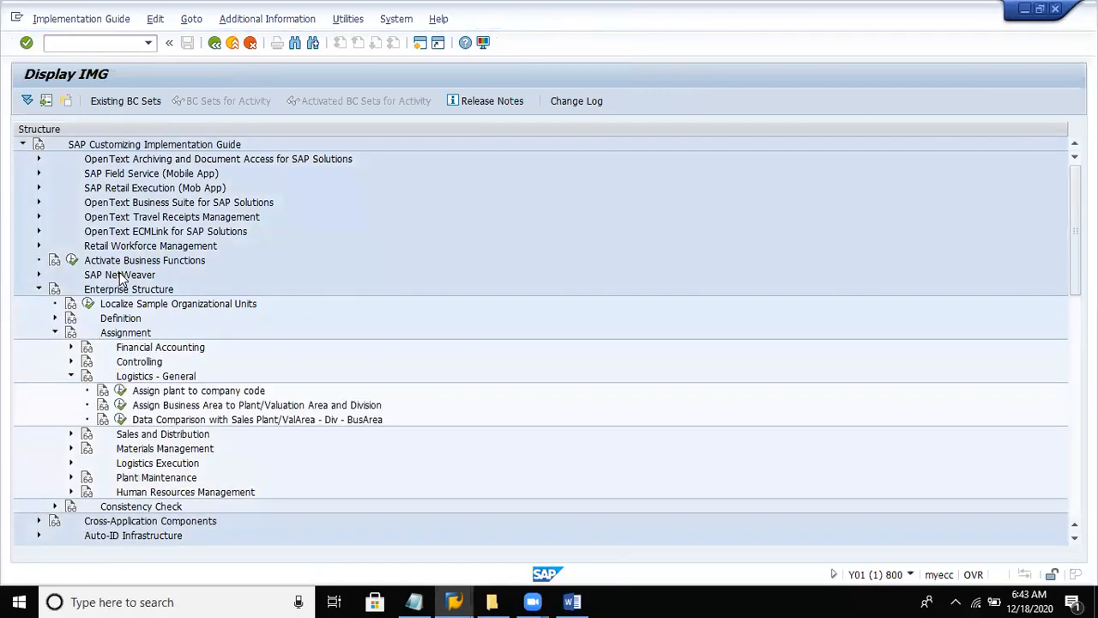
key(Down)
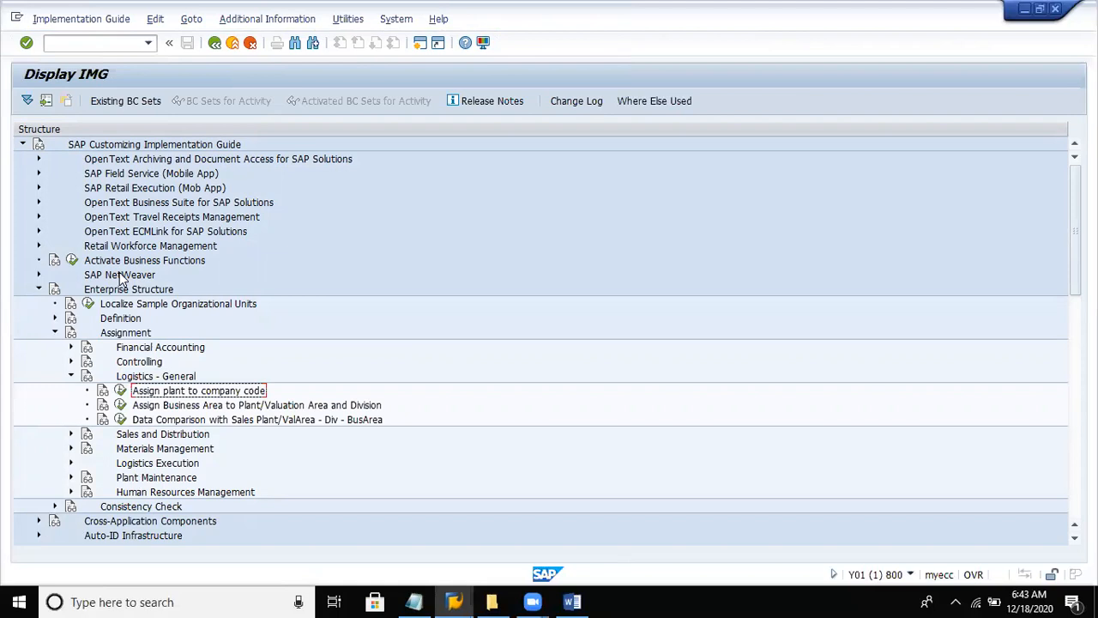
- Display the IMG activity keys as additional information in the implementation guide
click(305, 21)
mouse_move(305, 41)
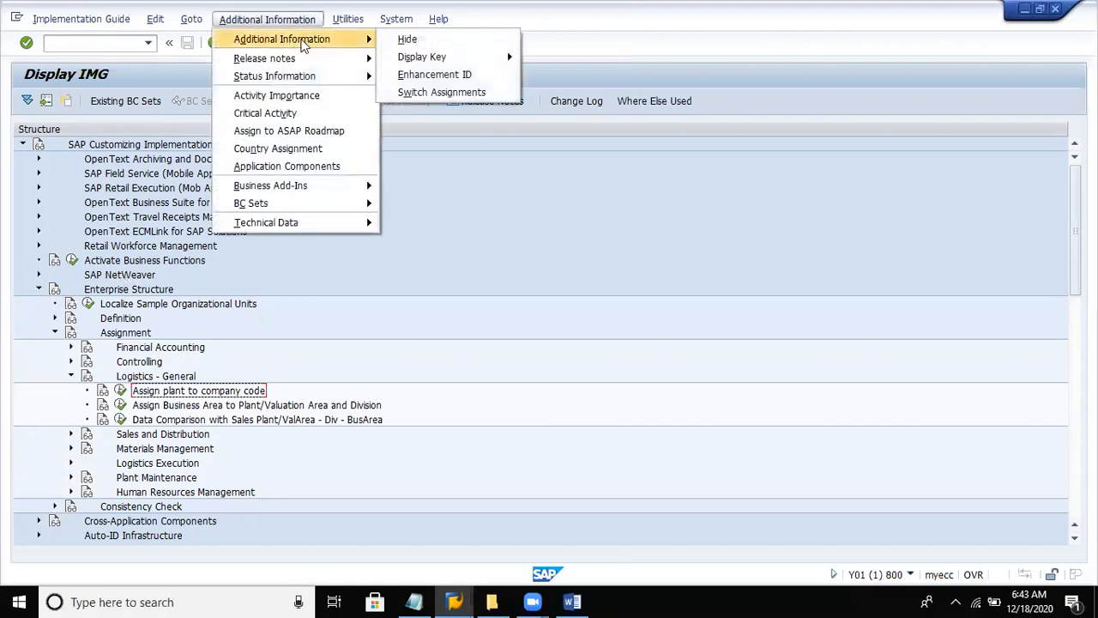
mouse_move(415, 60)
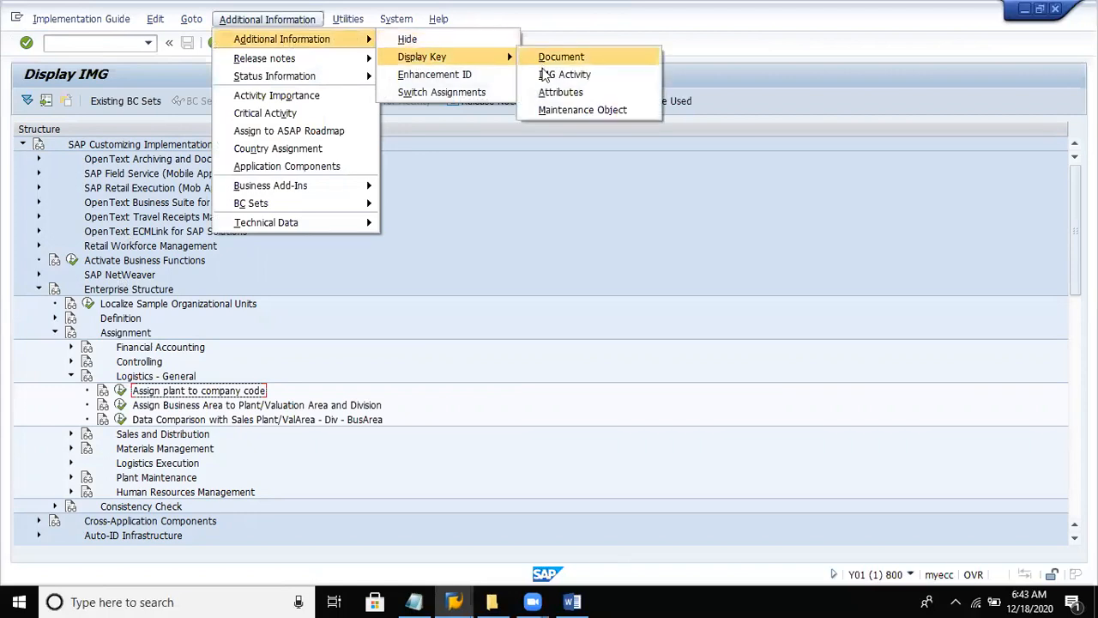
click(542, 75)
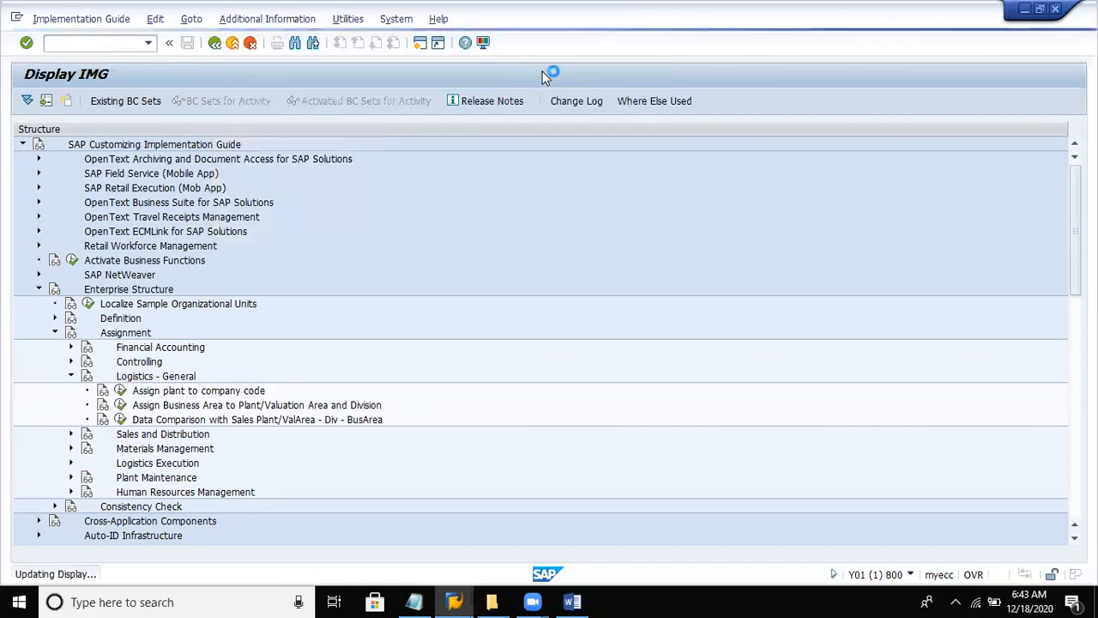
- Open the Assign plant to company code activity and try to position its list at a plant key starting with DEL
click(480, 393)
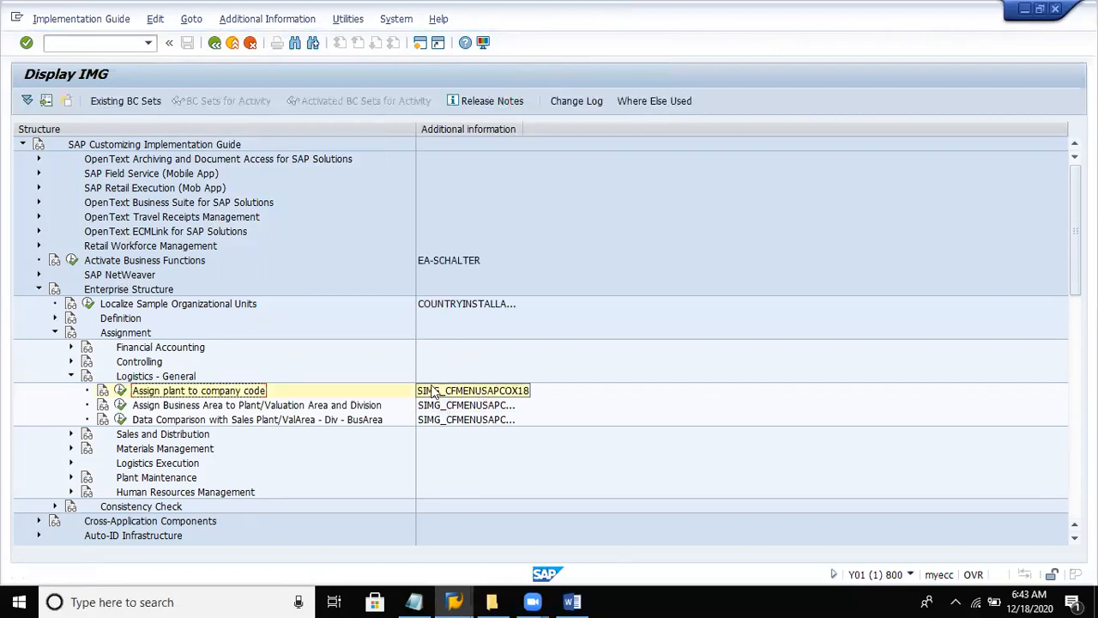
click(121, 391)
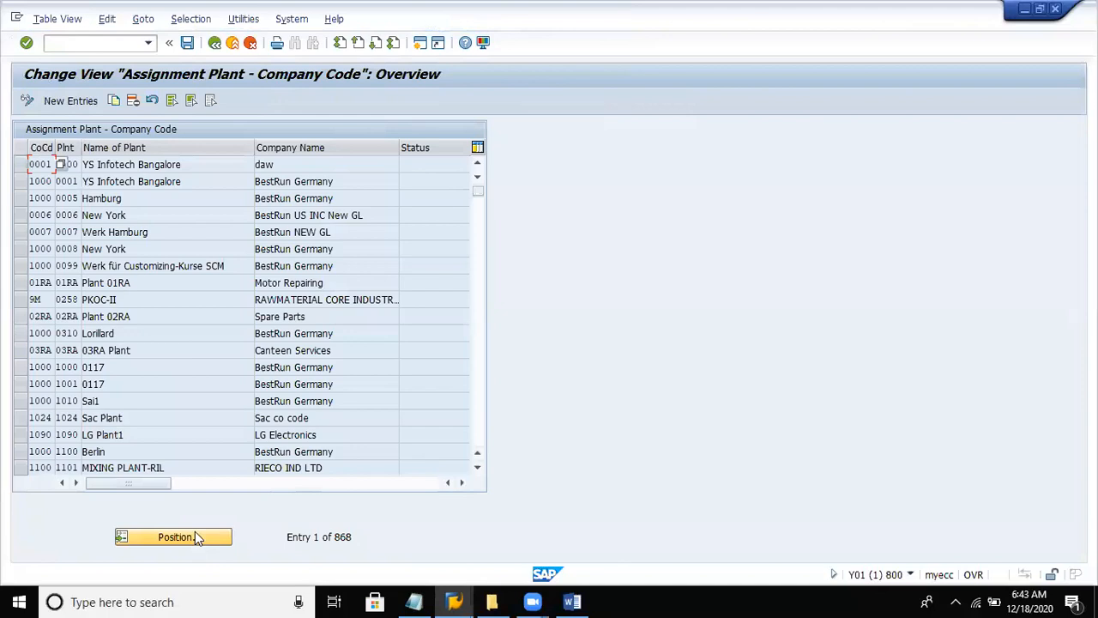
click(195, 535)
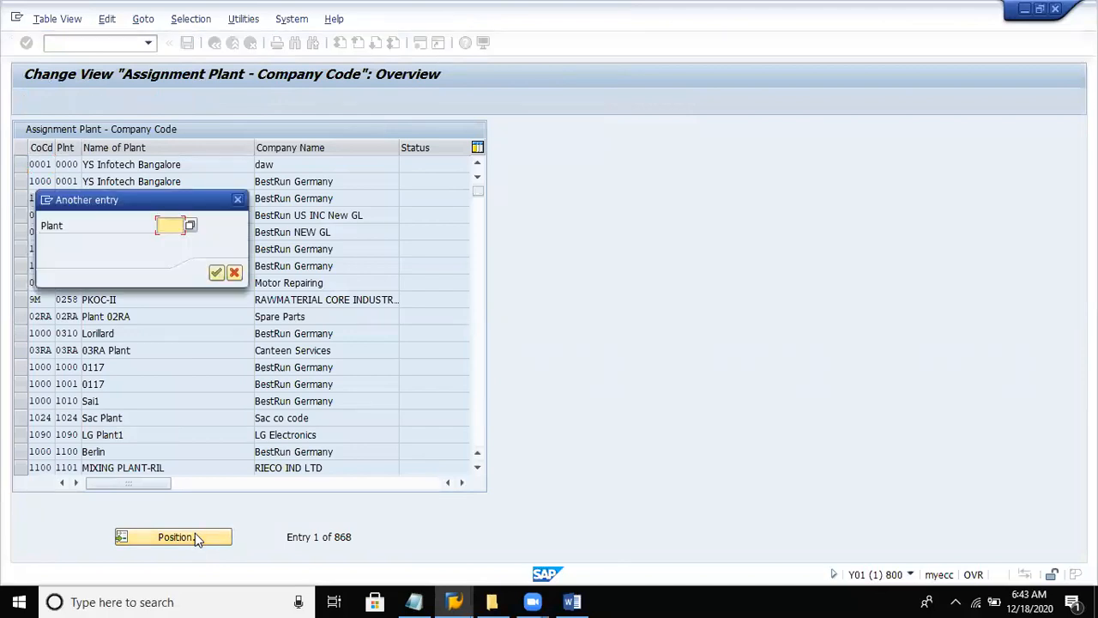
text(de)
text(l1)
text(=)
key(BackSpace)
text(4)
key(Return)
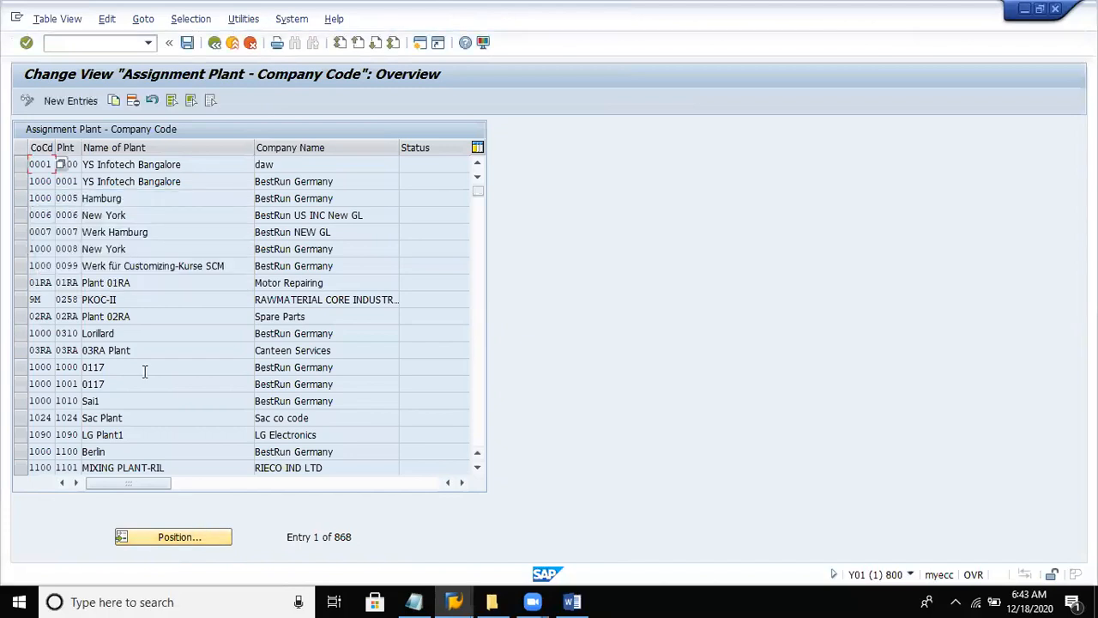
- Look through the plant and company code assignments around plant keys starting with DE, and return to the implementation guide
click(480, 436)
click(480, 436)
click(480, 436)
click(481, 436)
click(480, 435)
click(481, 436)
click(481, 436)
click(480, 435)
click(480, 436)
click(480, 435)
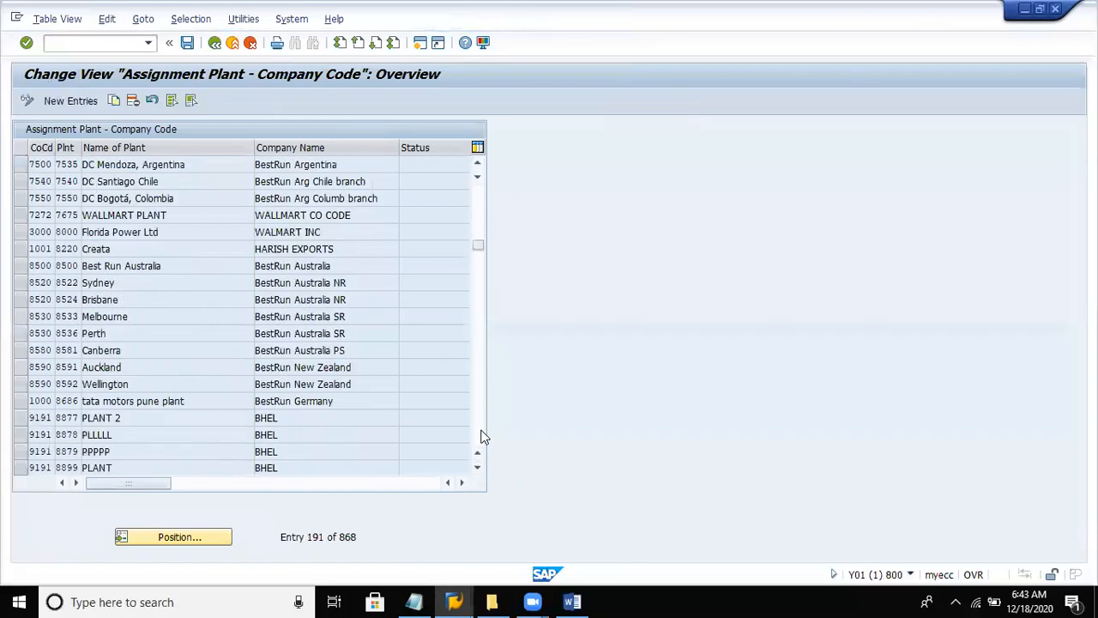
click(481, 436)
click(481, 436)
click(481, 435)
click(480, 436)
click(481, 436)
click(480, 436)
click(480, 436)
click(481, 436)
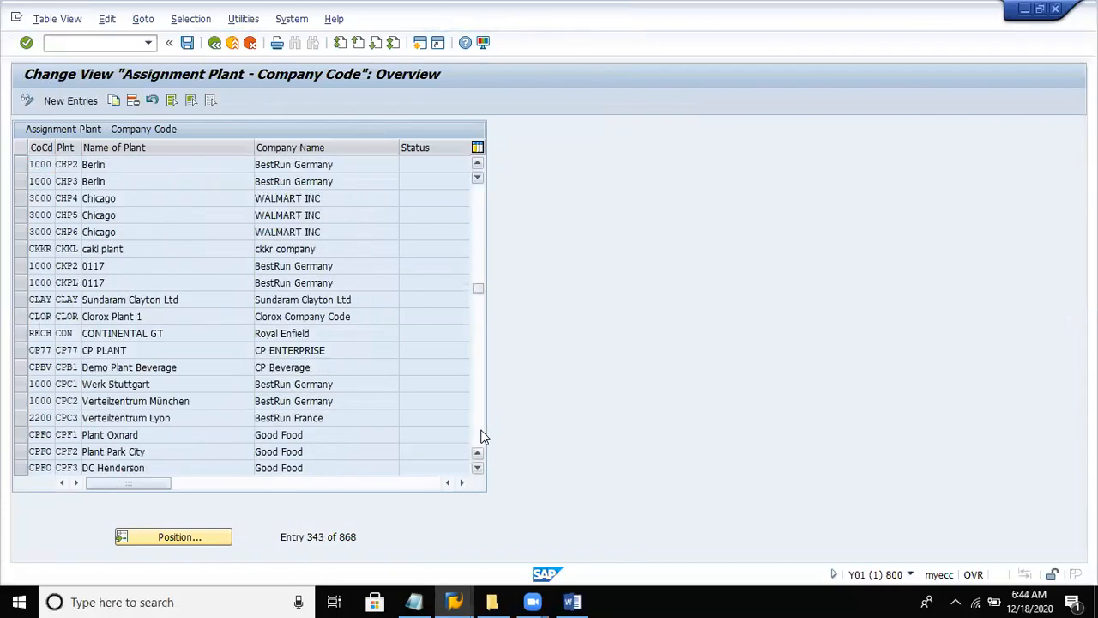
click(480, 436)
click(481, 436)
click(480, 436)
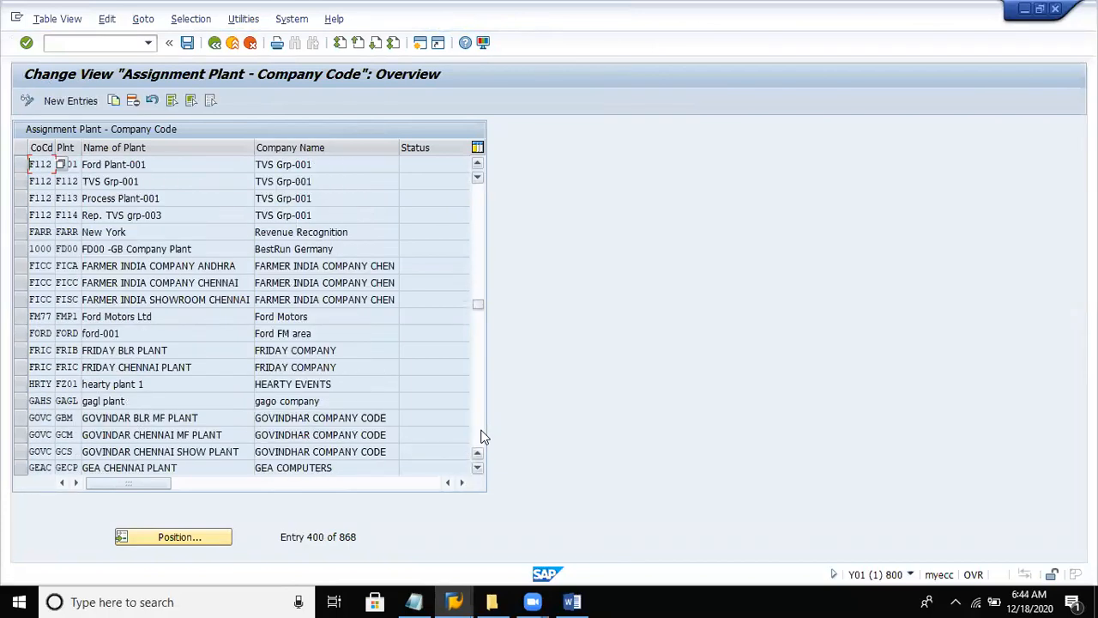
click(477, 164)
click(477, 165)
click(477, 165)
click(477, 164)
click(477, 164)
click(477, 165)
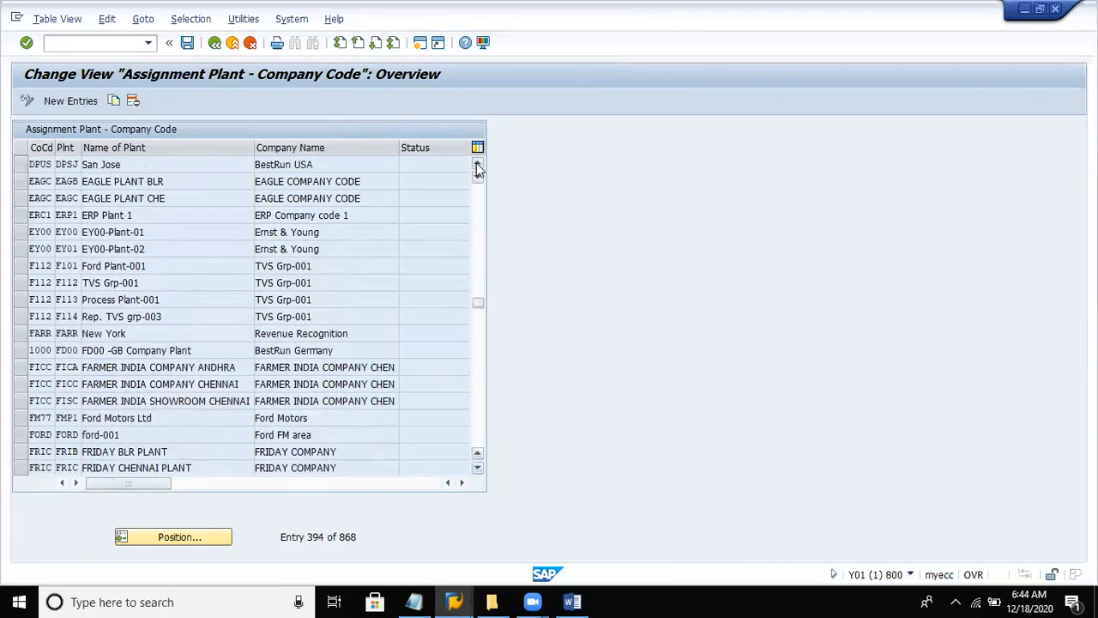
click(478, 164)
click(477, 164)
click(478, 165)
click(478, 164)
click(477, 165)
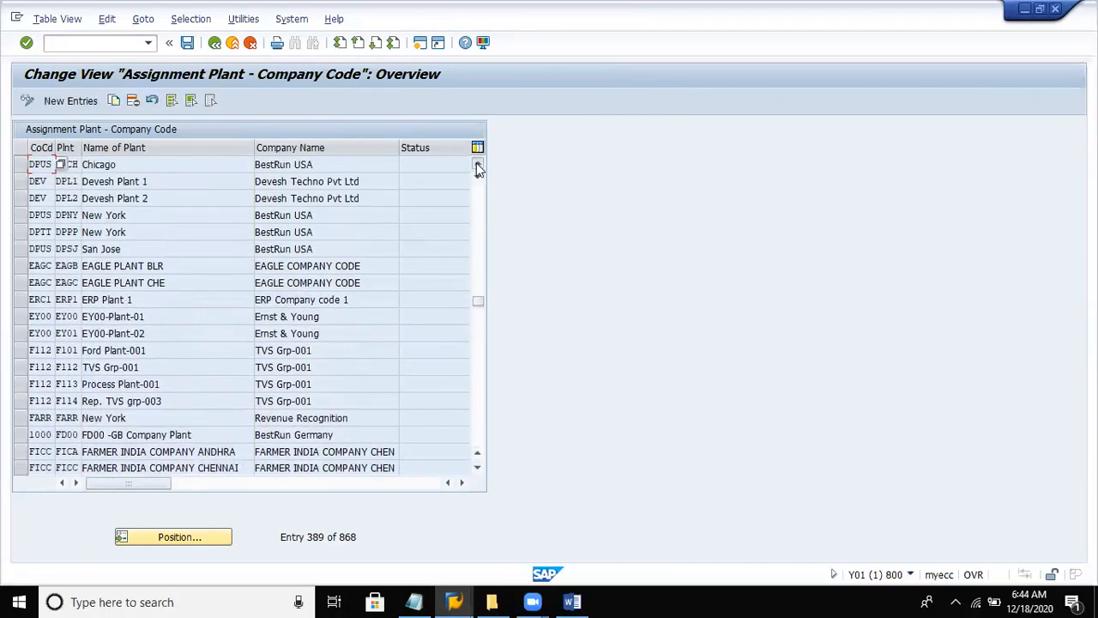
click(477, 165)
click(478, 165)
click(478, 165)
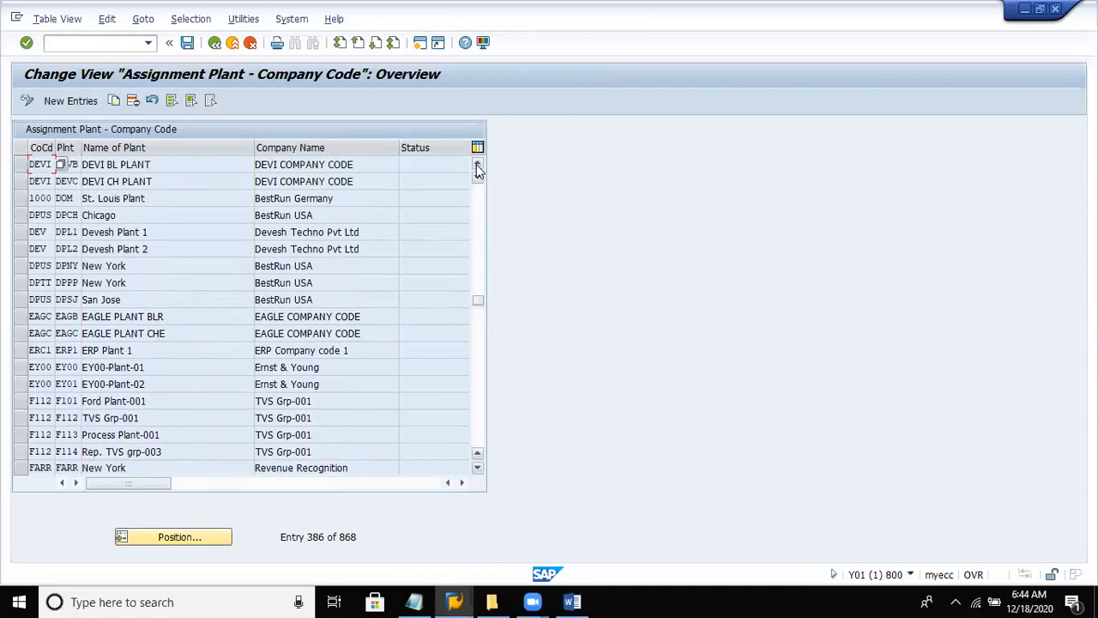
click(478, 165)
click(478, 164)
click(478, 165)
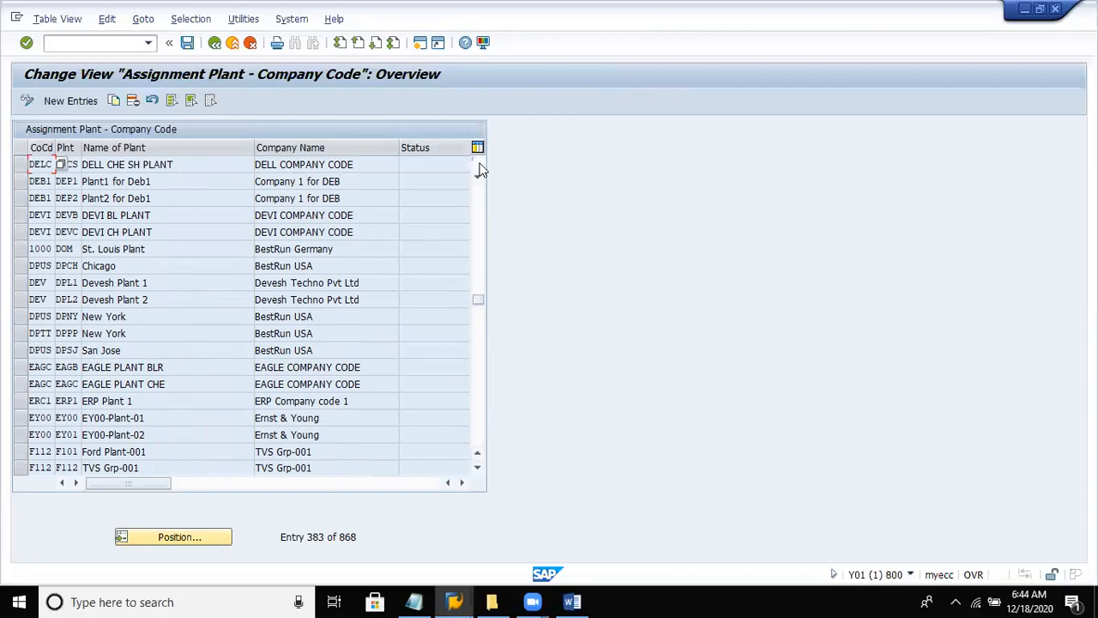
click(478, 167)
click(477, 165)
click(478, 165)
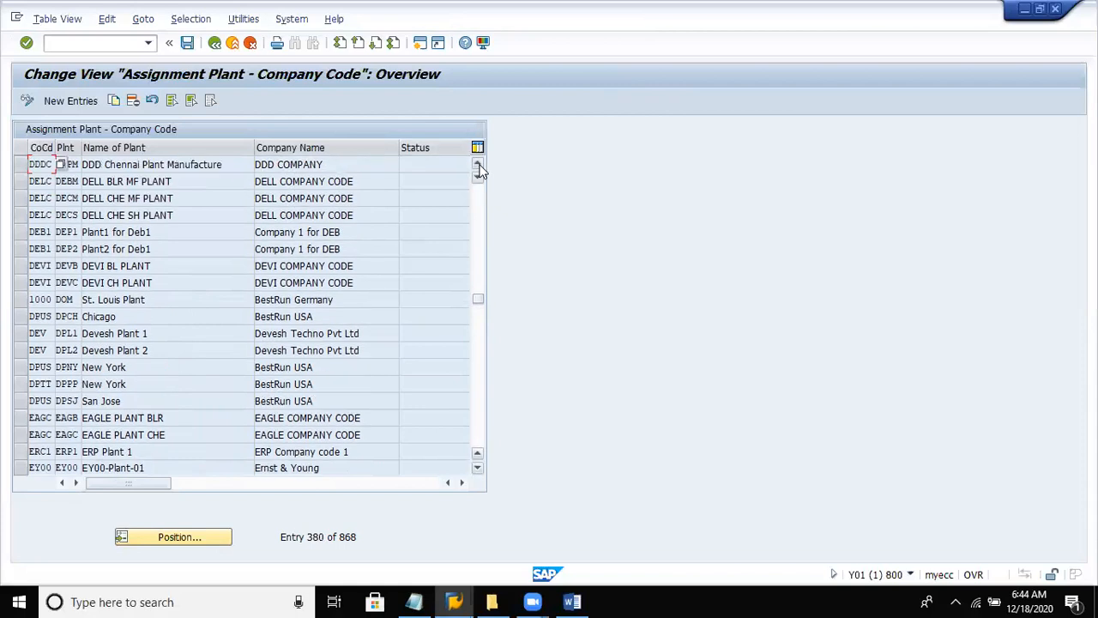
click(478, 165)
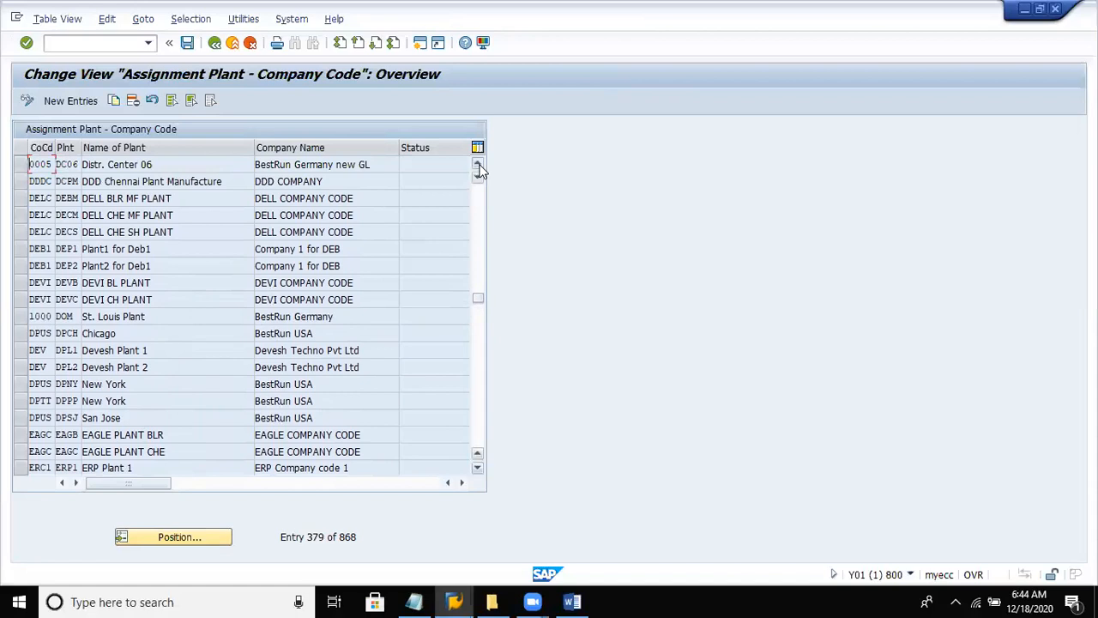
click(477, 166)
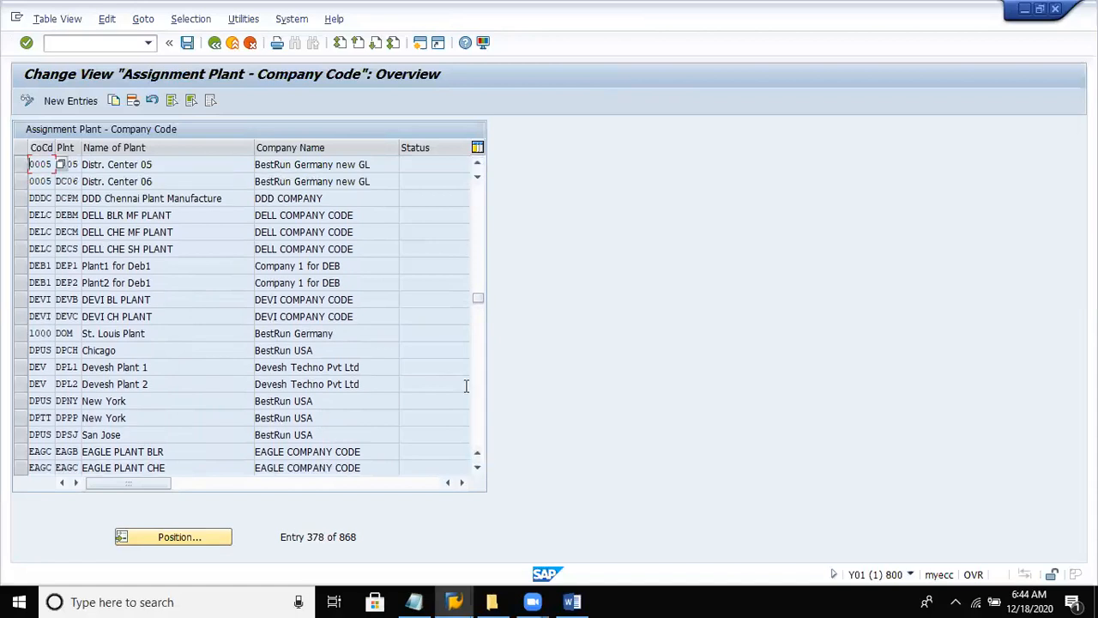
click(214, 42)
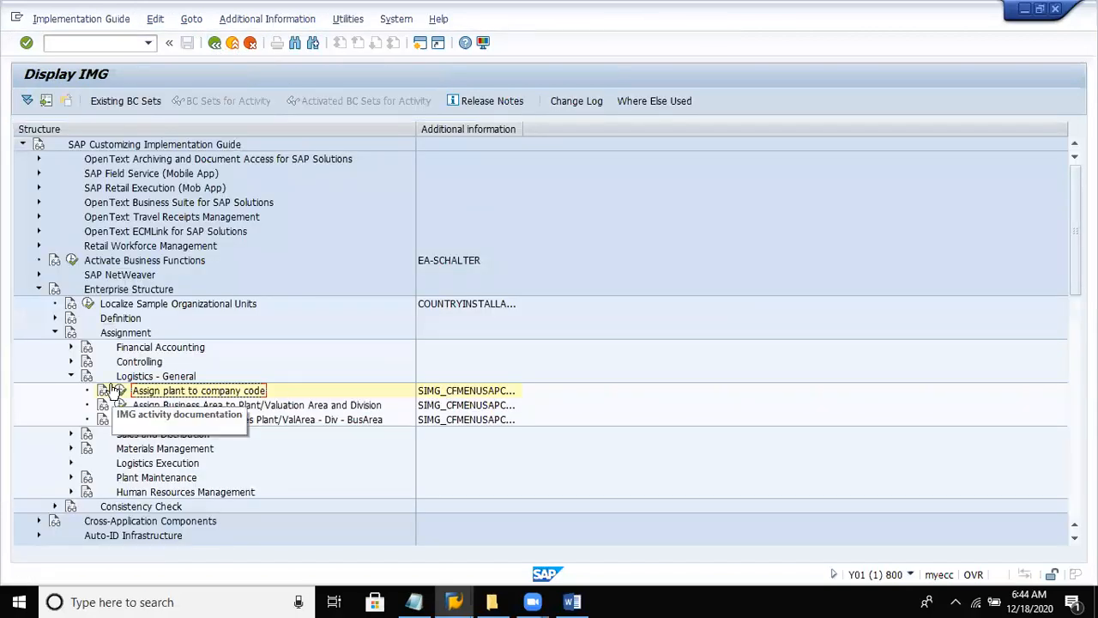
- Reopen Assign plant to company code and start a new entry with company code DEL8
click(120, 391)
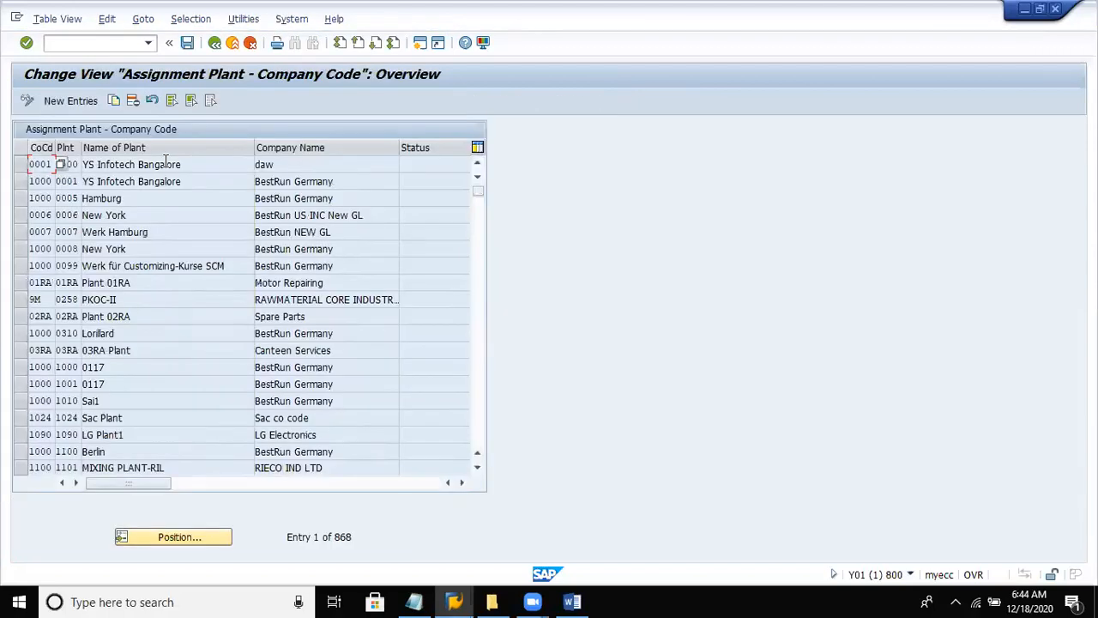
click(87, 105)
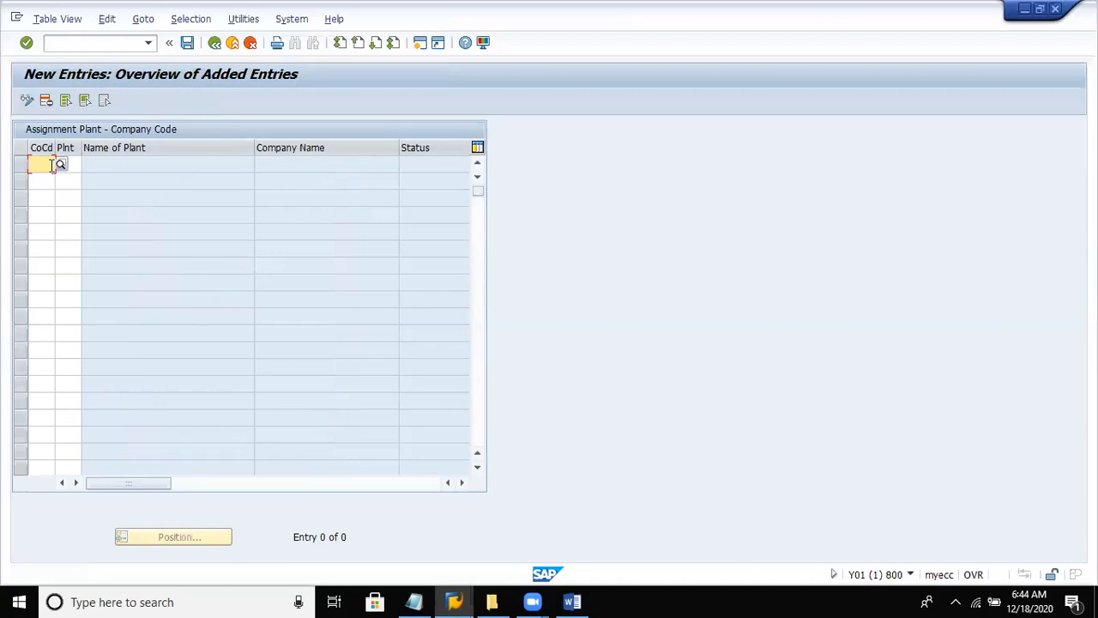
text(de18)
key(Return)
- Look through the possible plants for the new entry down to the keys starting with DE, and close the list without choosing one
click(72, 163)
click(86, 163)
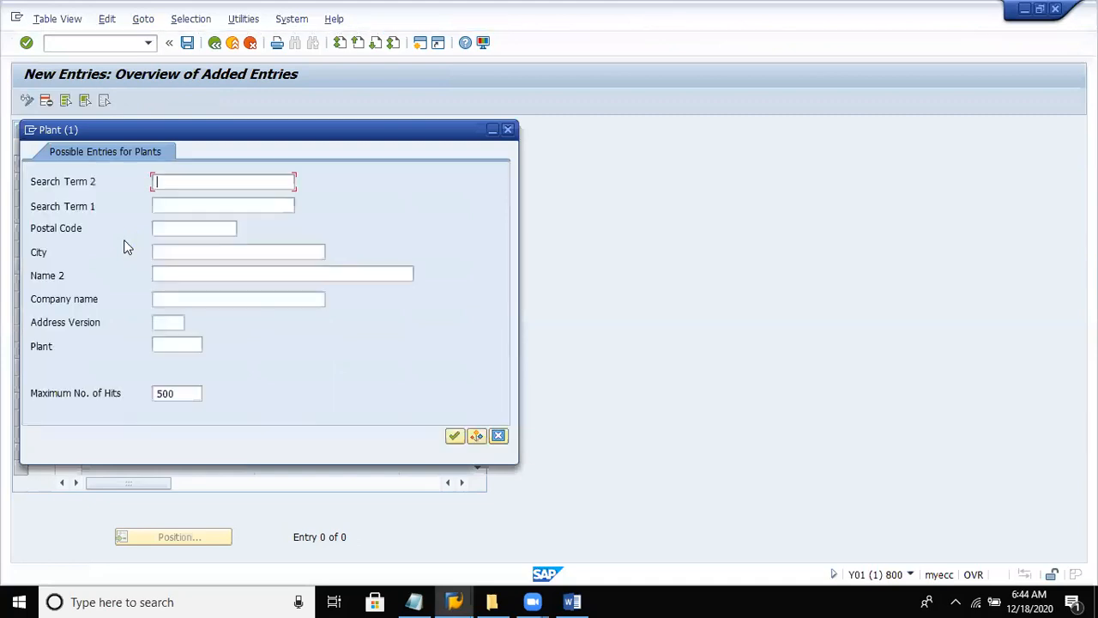
click(454, 435)
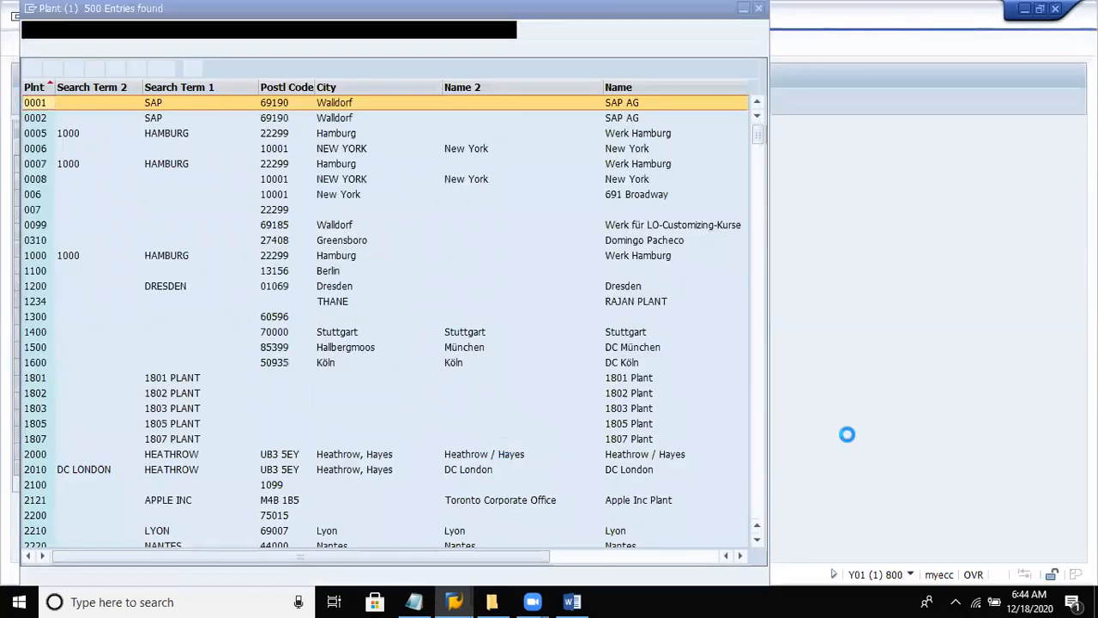
click(760, 454)
click(760, 455)
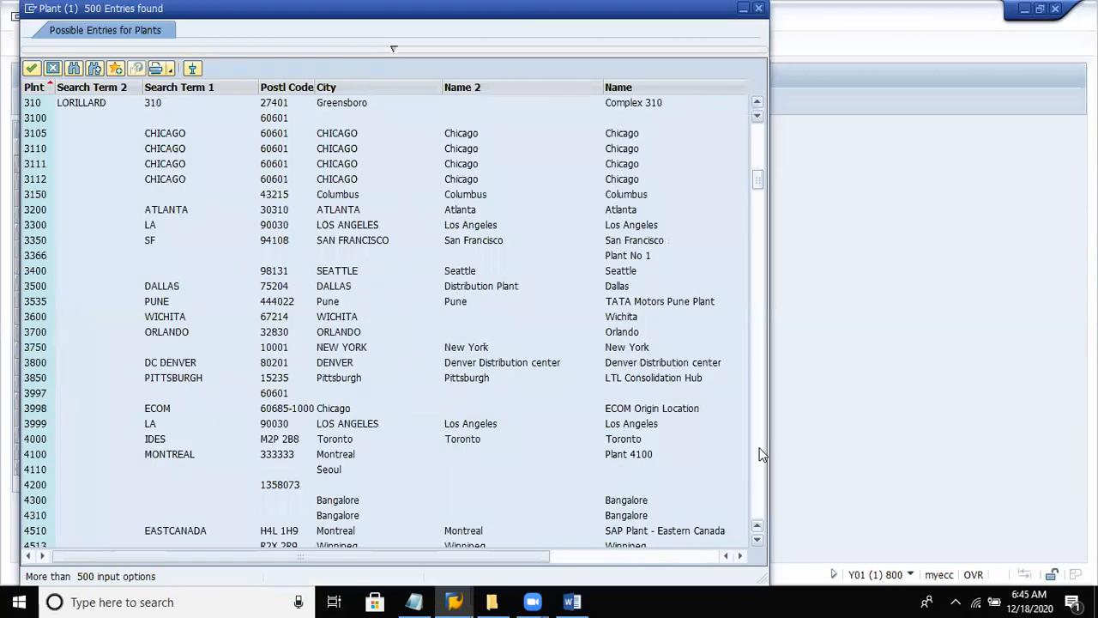
click(759, 455)
click(760, 455)
click(760, 455)
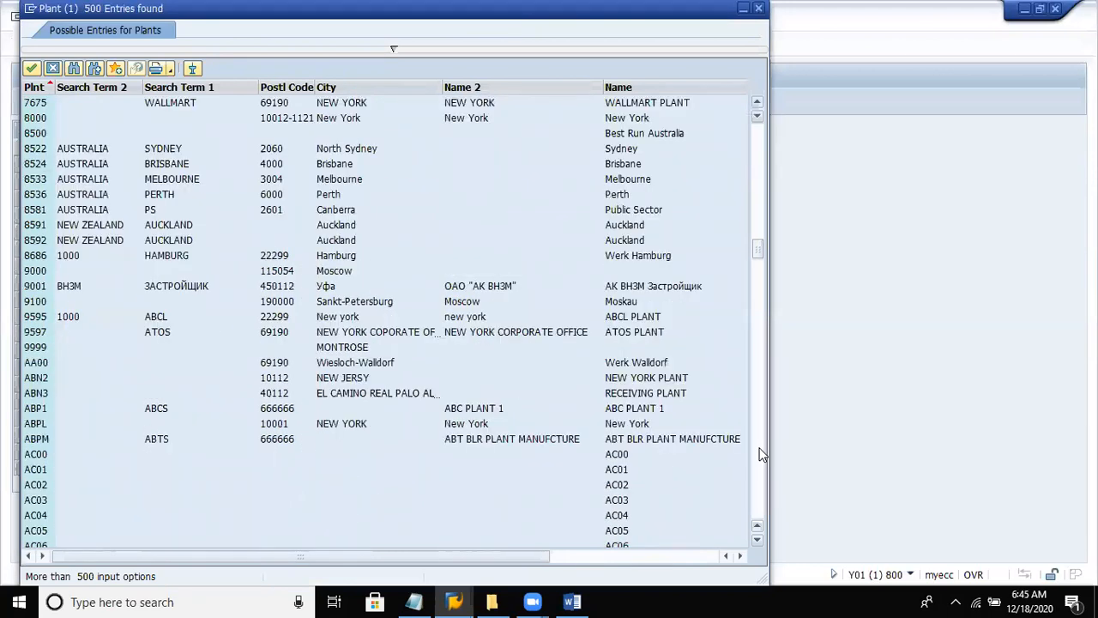
click(760, 455)
click(759, 455)
click(760, 454)
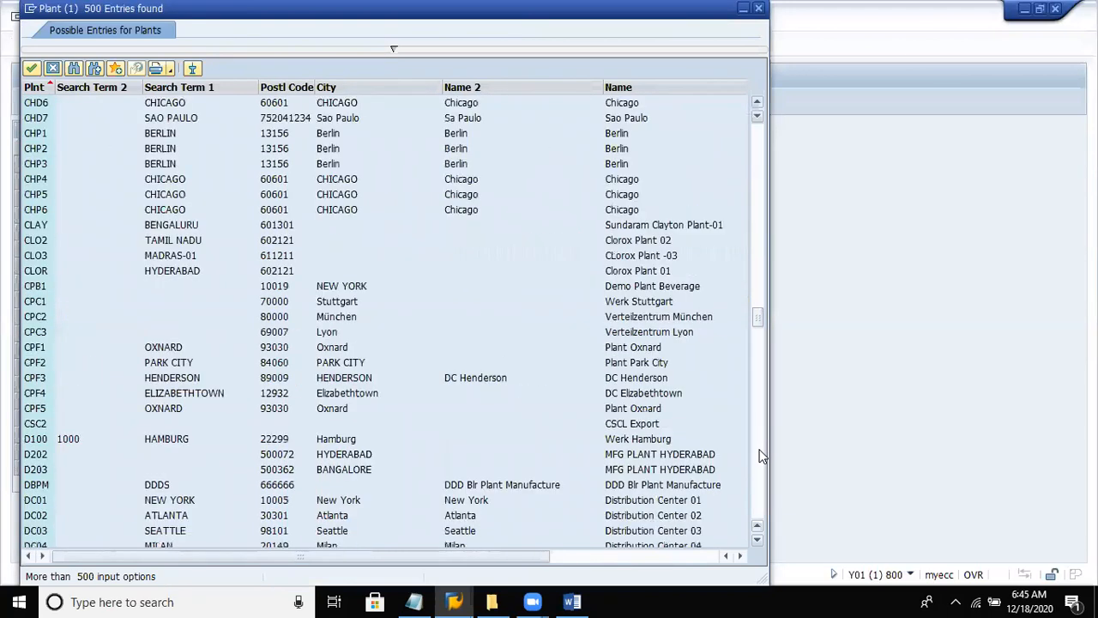
click(758, 538)
click(758, 538)
click(759, 538)
click(758, 539)
click(758, 539)
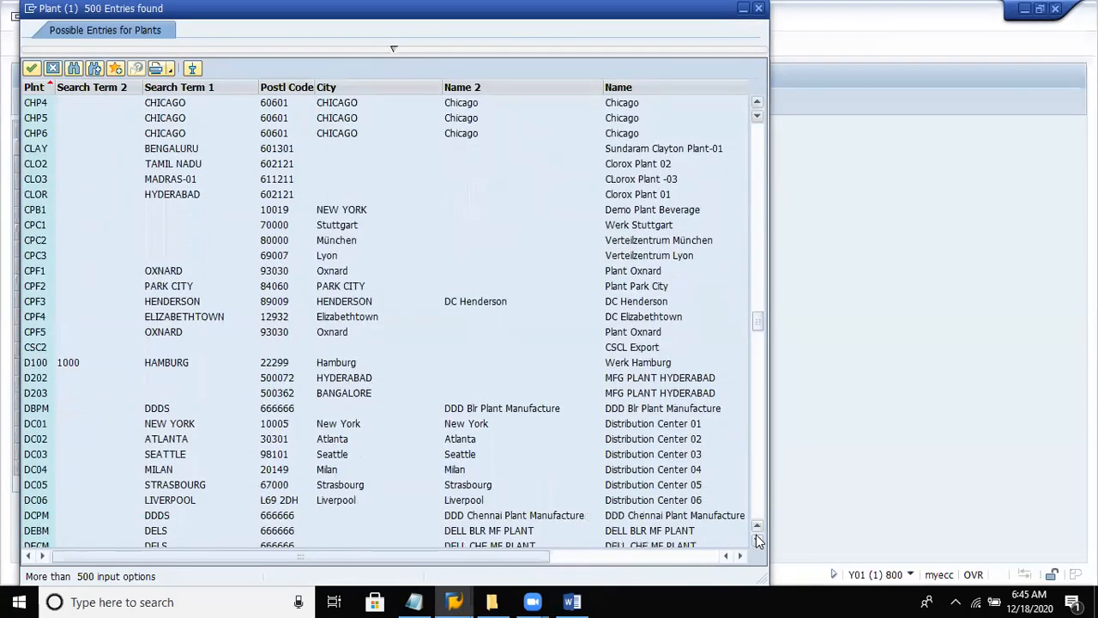
click(758, 538)
click(758, 539)
click(758, 539)
click(758, 538)
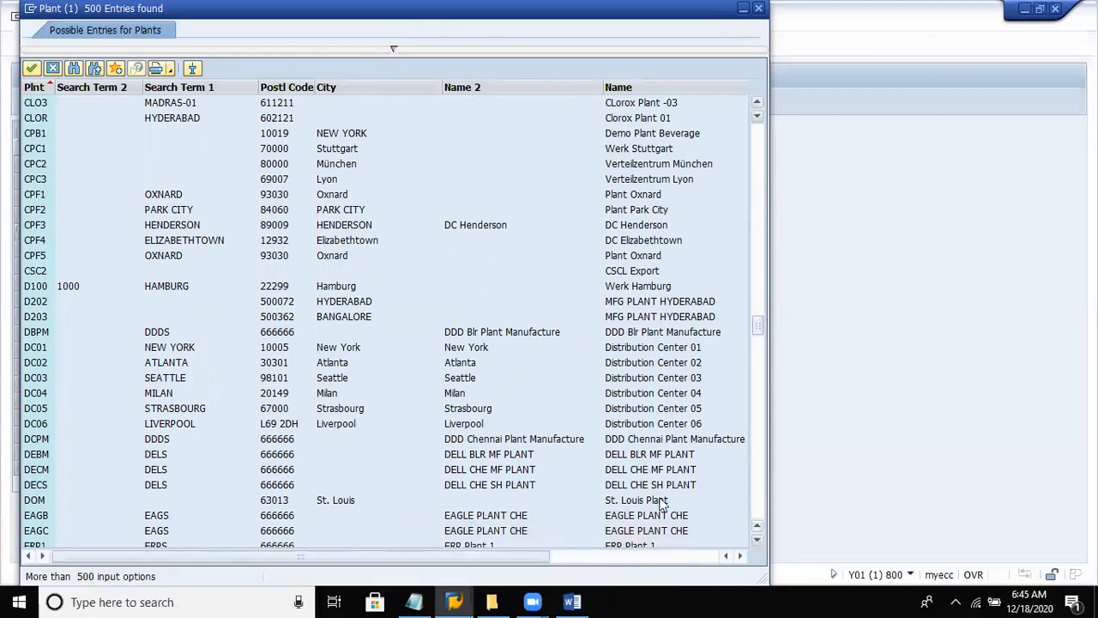
click(756, 540)
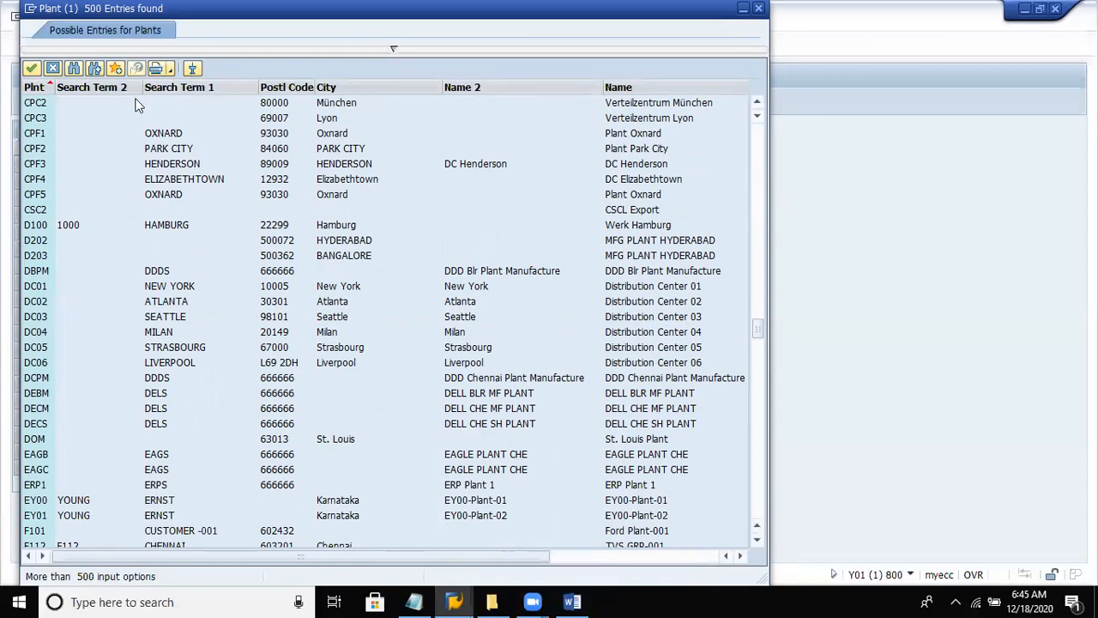
click(55, 67)
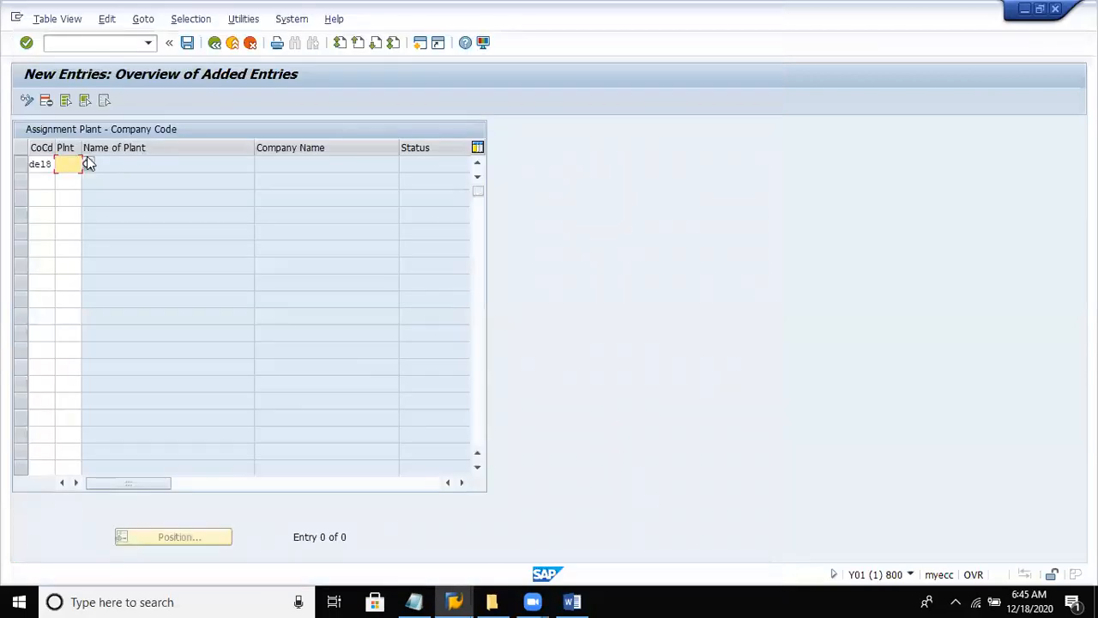
- Assign plant DELP to company code DEL8, save it in the Dell Private limited customizing request, and return to the implementation guide
text(de)
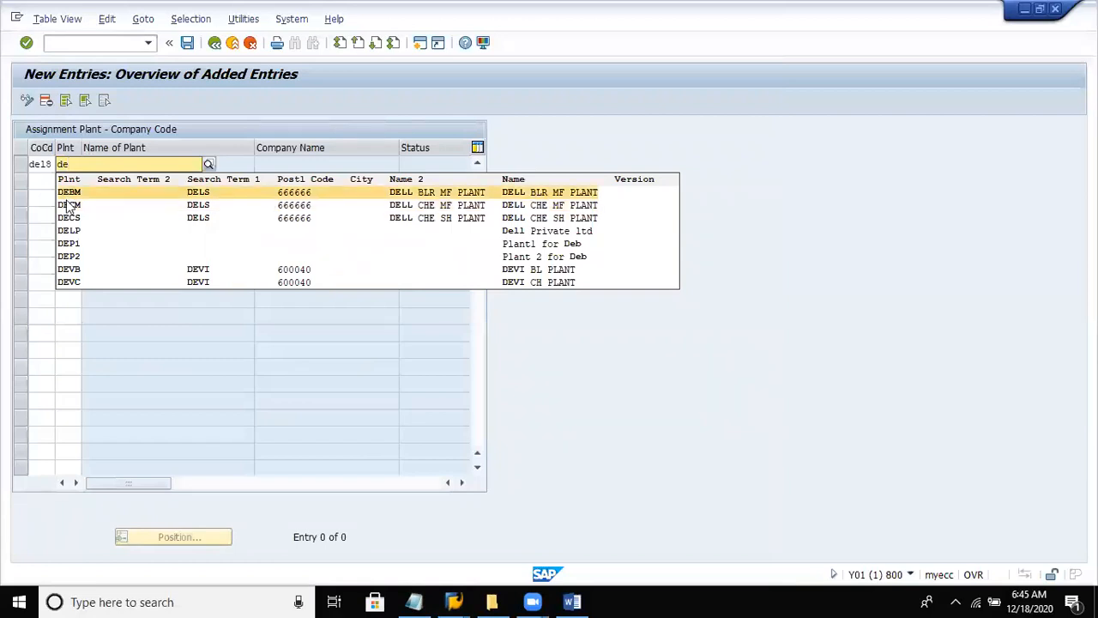
click(69, 229)
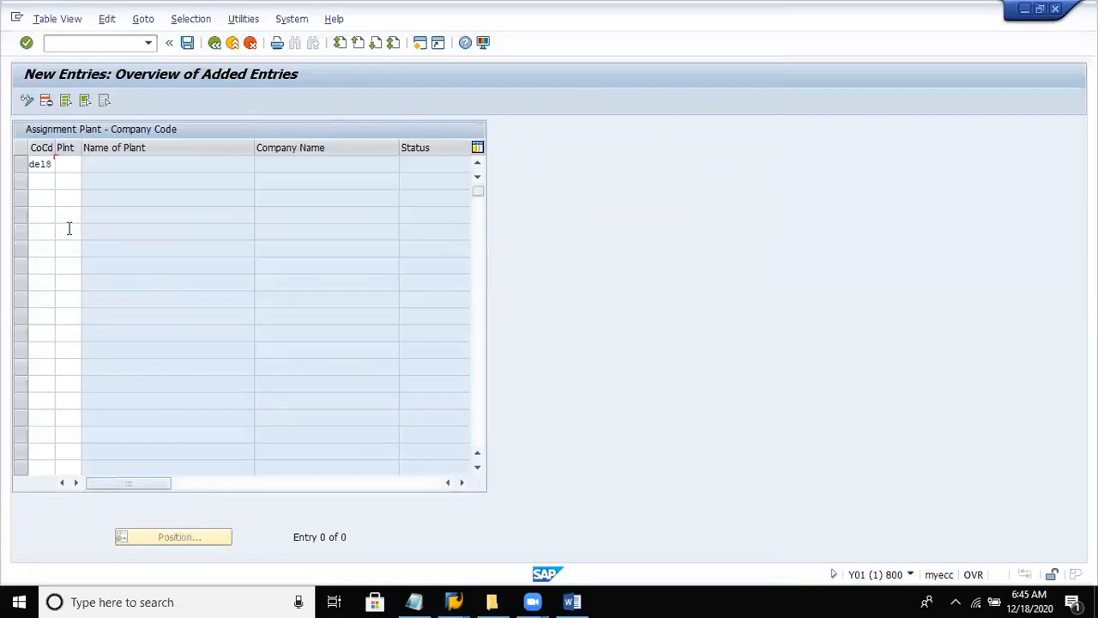
key(Return)
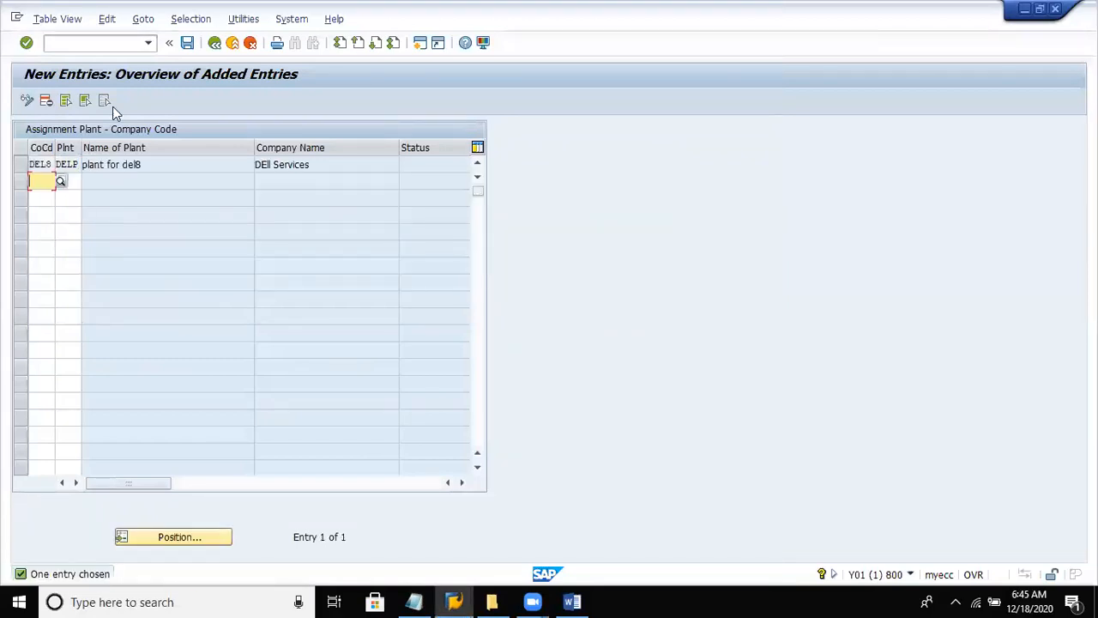
click(187, 43)
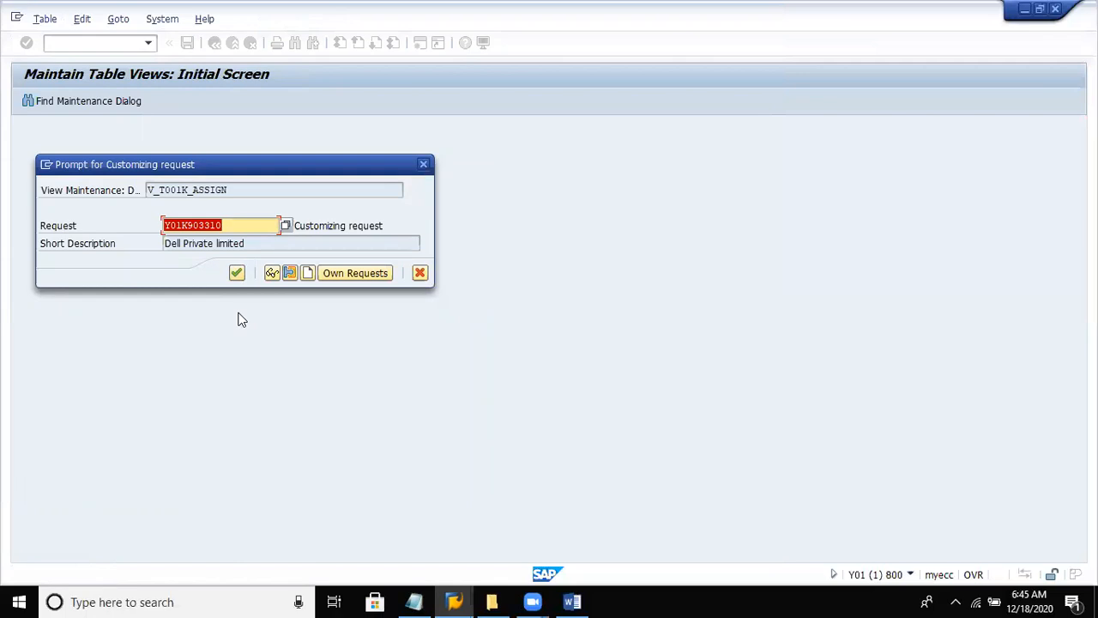
click(237, 273)
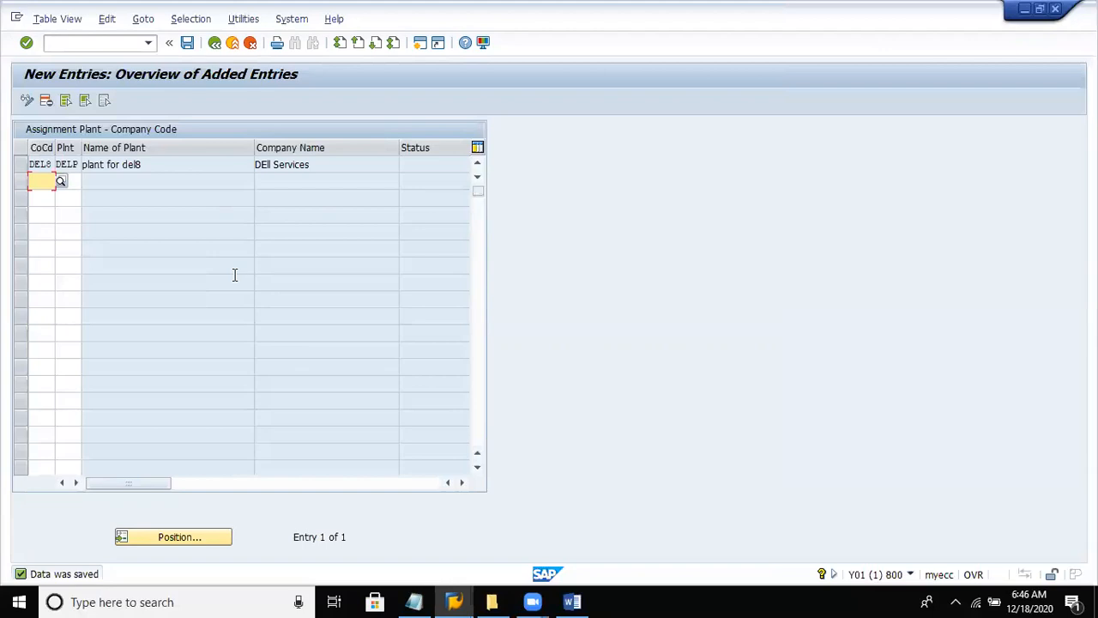
click(214, 44)
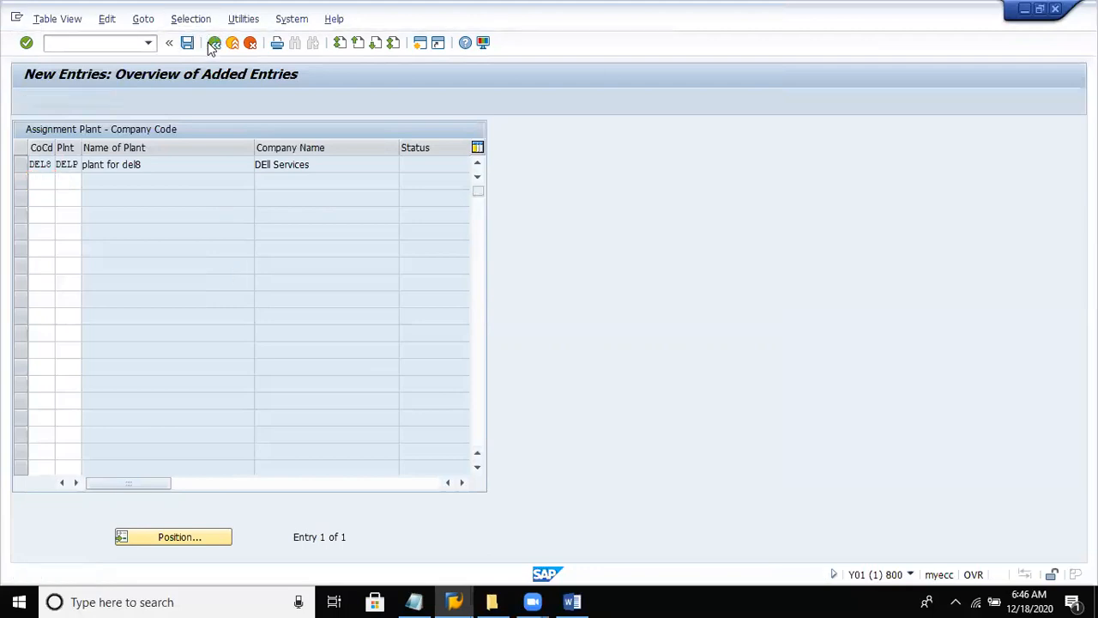
click(214, 44)
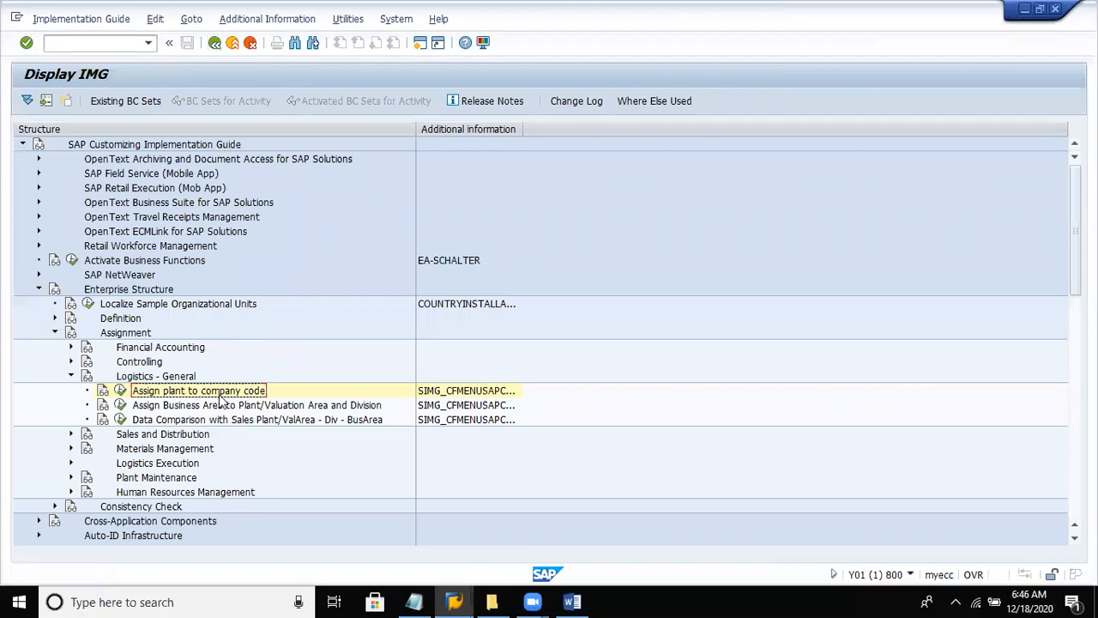
- Collapse Logistics - General, expand Sales and Distribution under Assignment, and select Assign sales organization to company code
double_click(272, 375)
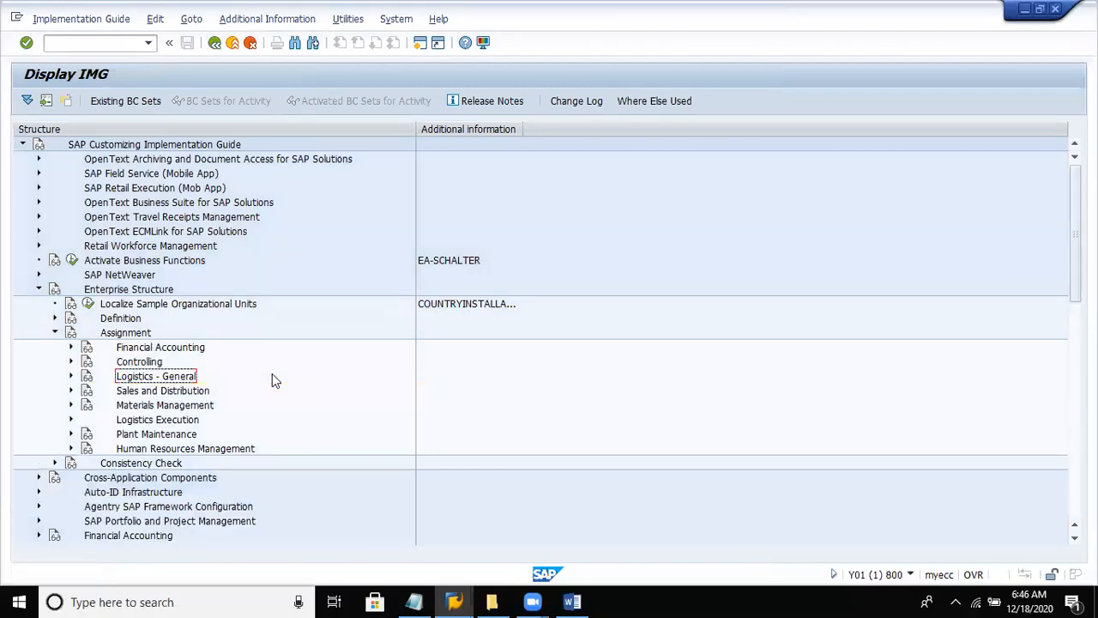
key(Down)
key(Right)
key(Down)
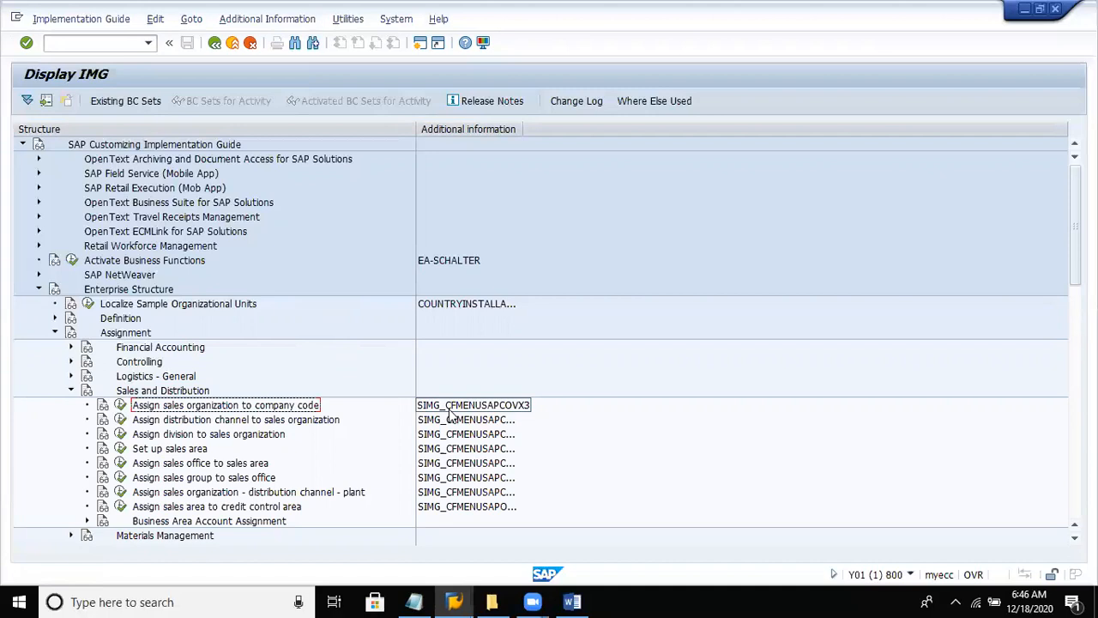
click(155, 290)
click(146, 334)
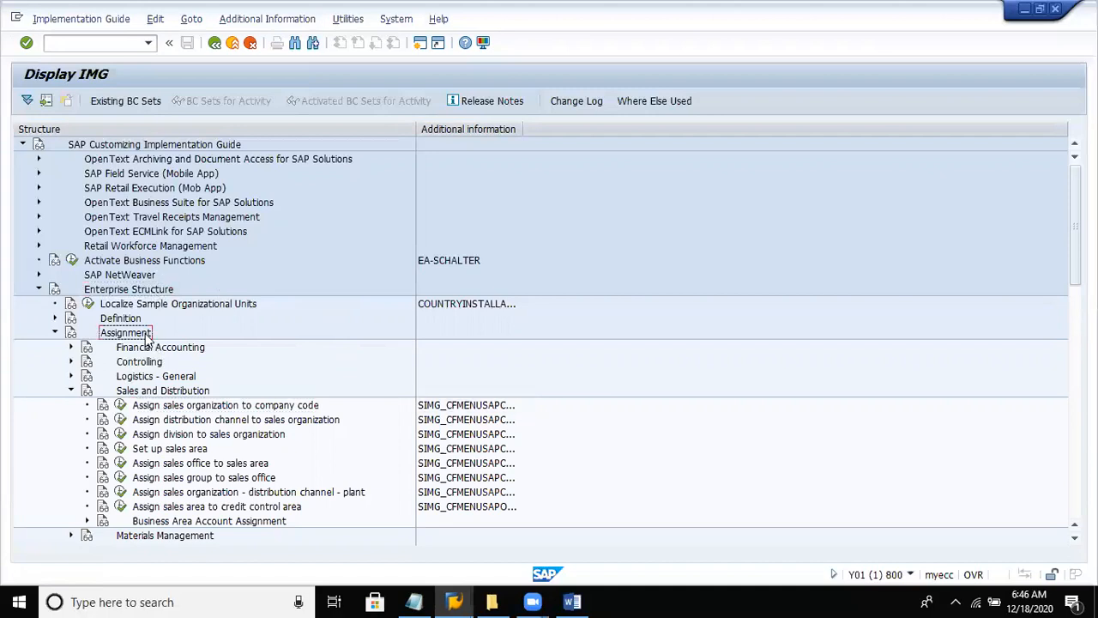
click(169, 379)
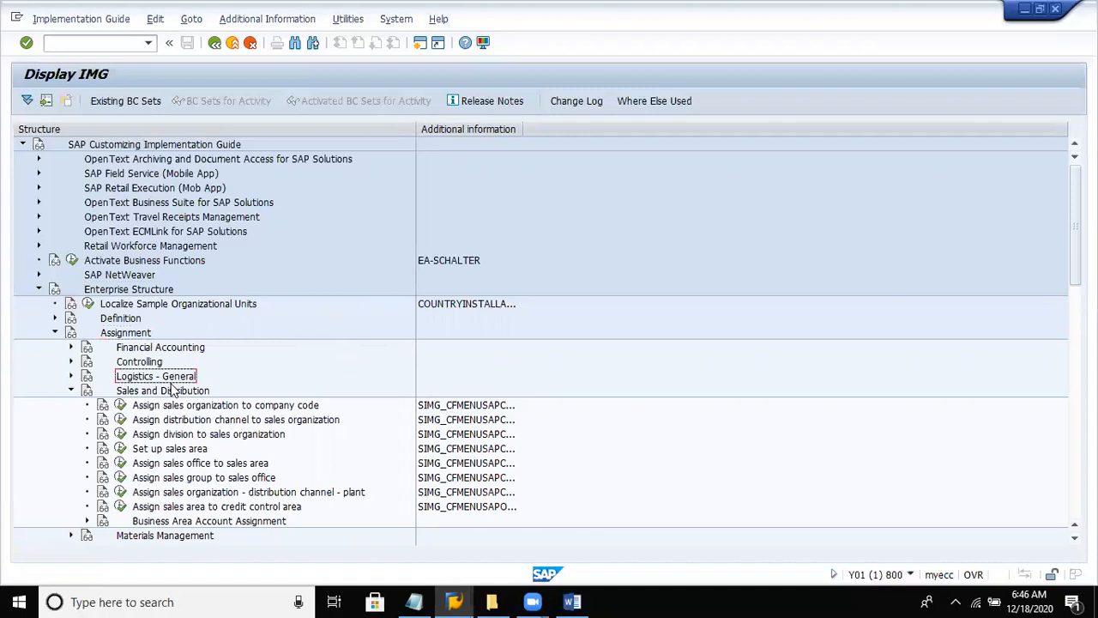
- Open Assign sales organization to company code and position the overview at sales organization DESO
click(172, 403)
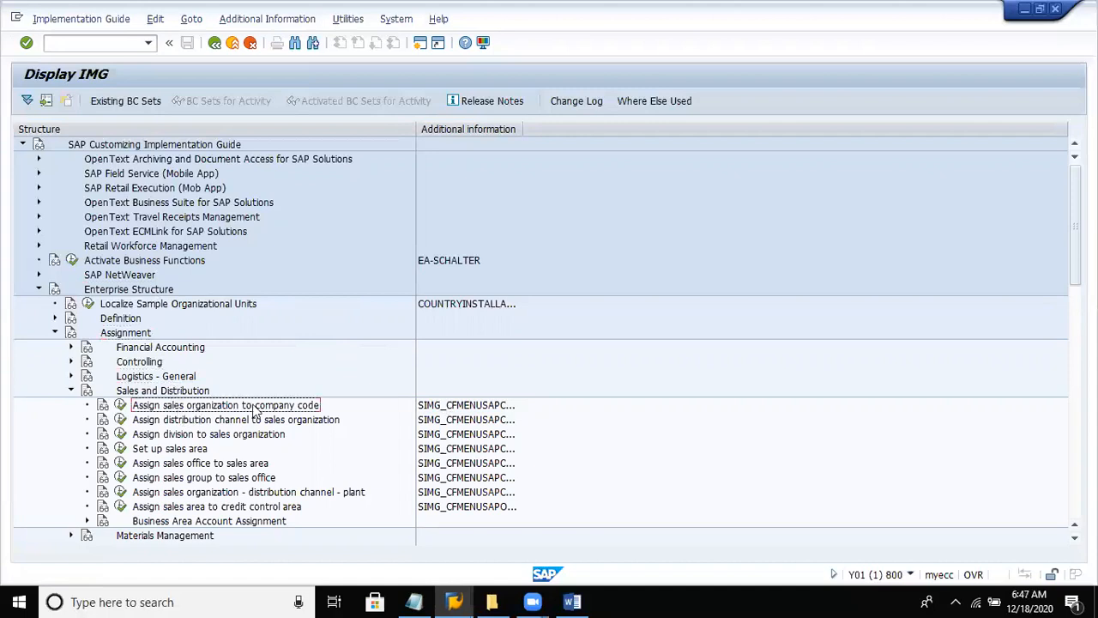
click(121, 406)
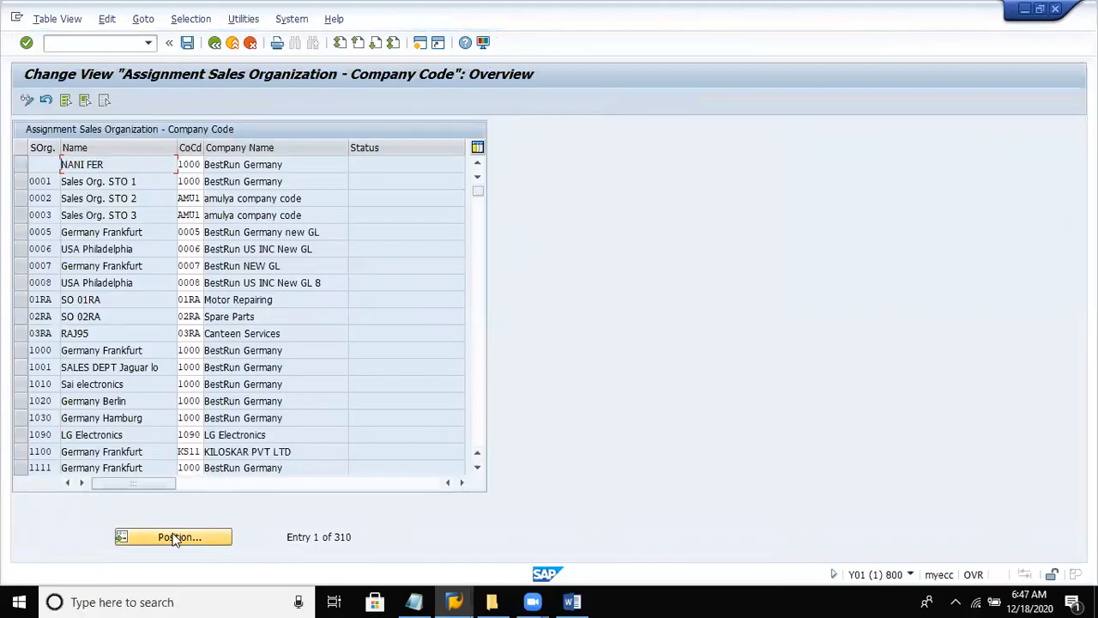
click(174, 538)
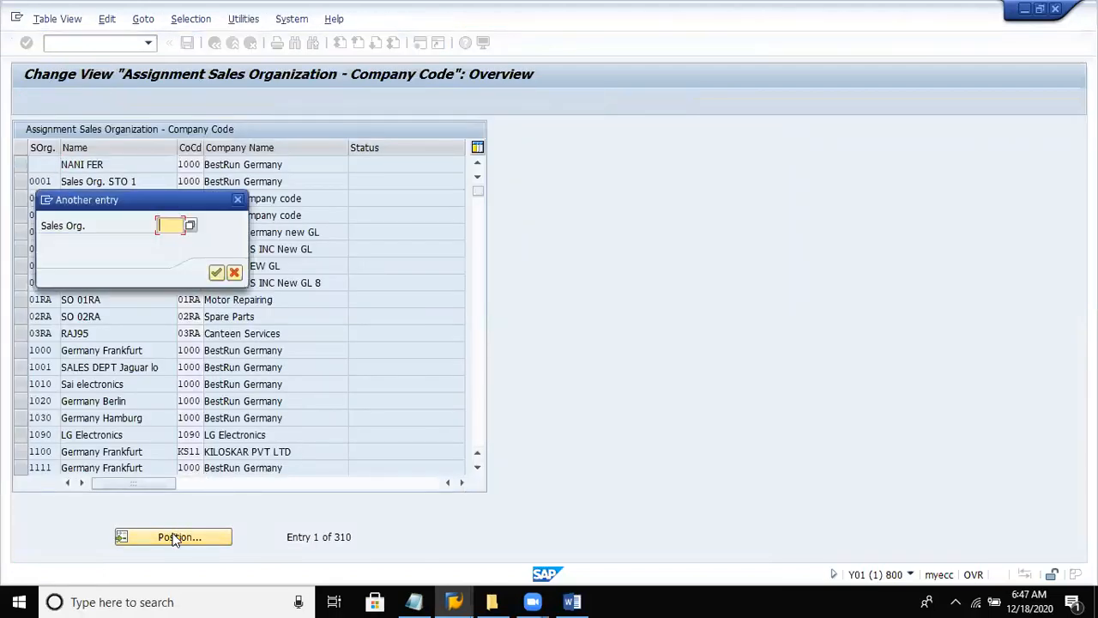
text(deso)
key(Return)
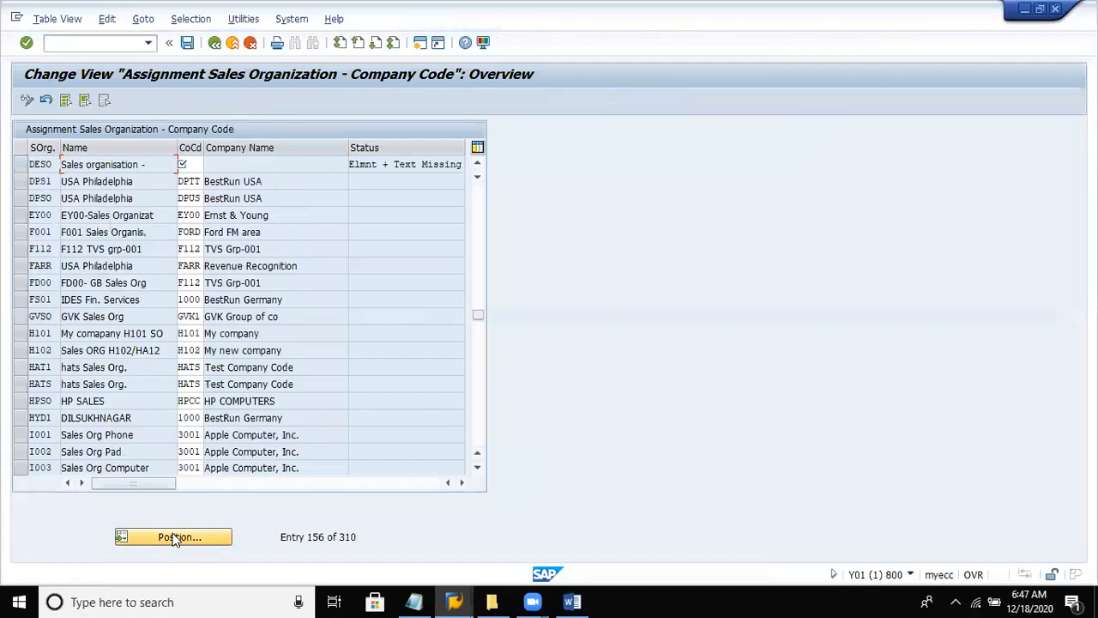
- Assign company code DEL8 to sales organization DESO, save it in the proposed customizing request, and return to the implementation guide
click(195, 163)
text(del)
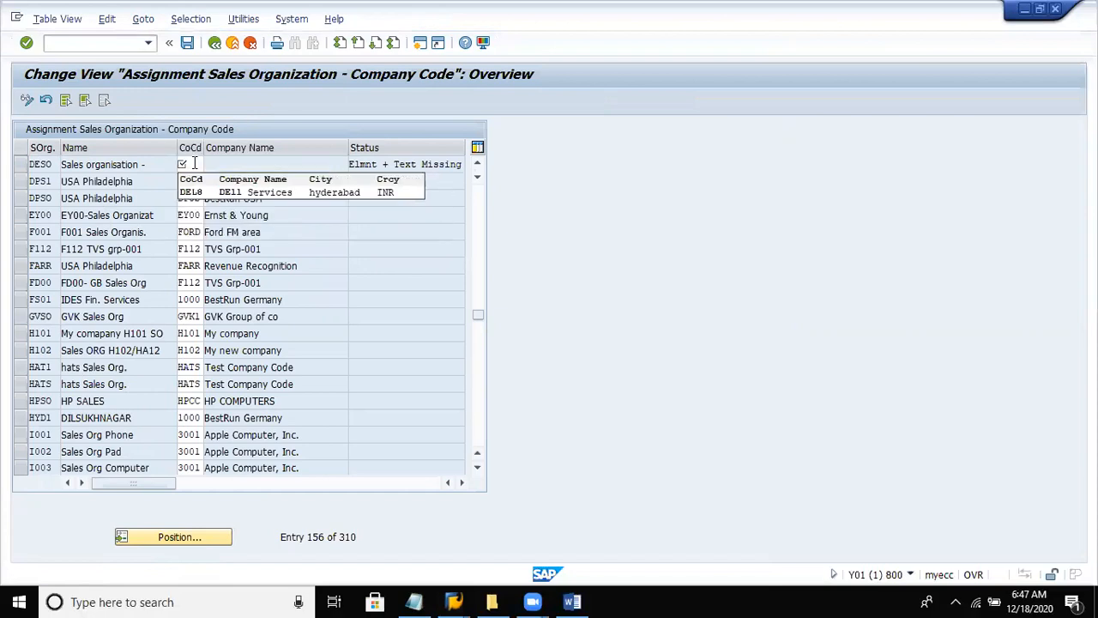
key(Return)
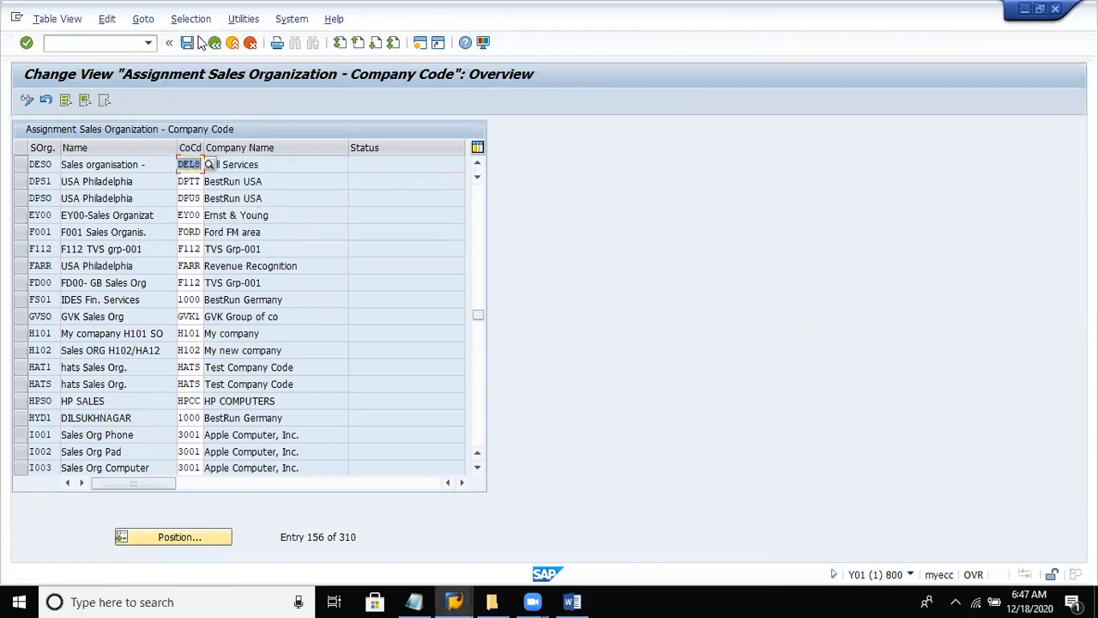
click(187, 42)
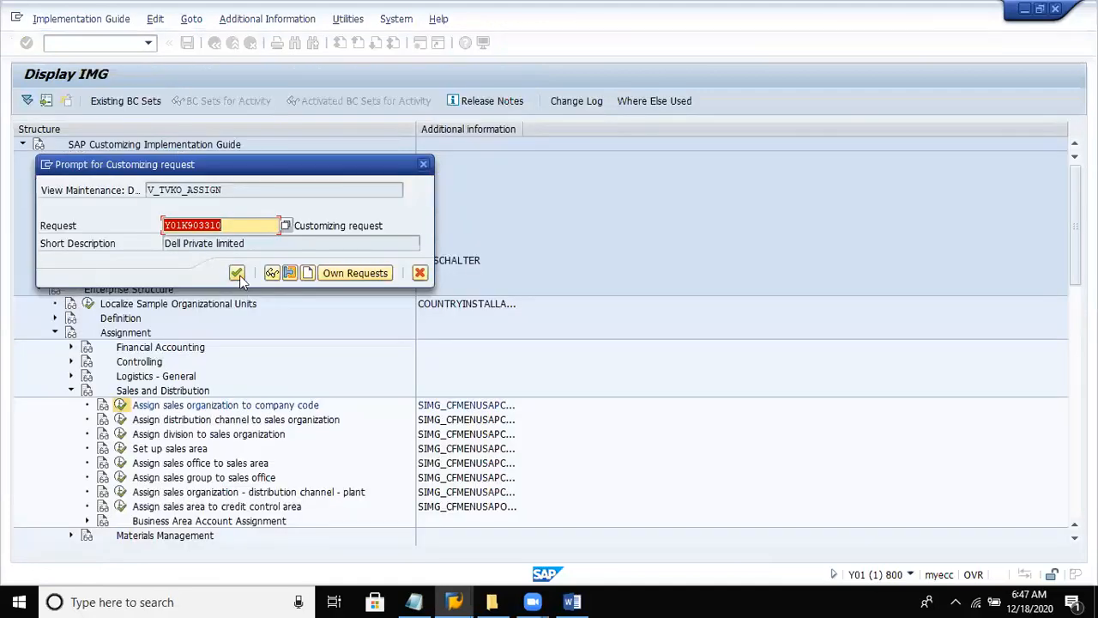
click(237, 273)
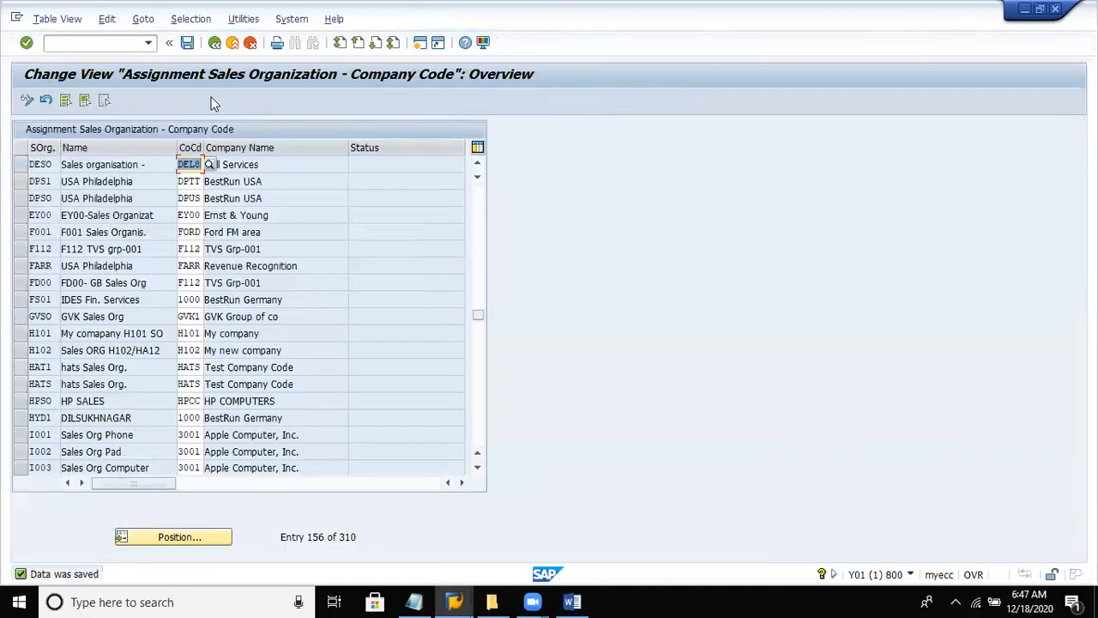
click(214, 43)
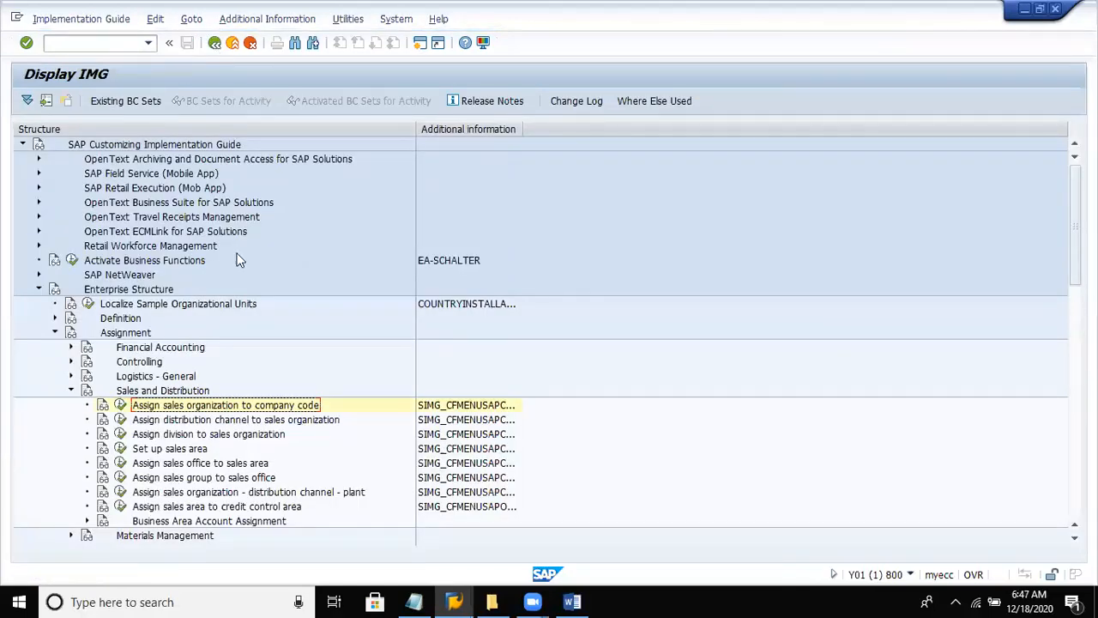
- Open Assign division to sales organization and start a new entry with sales organization DESO
click(237, 420)
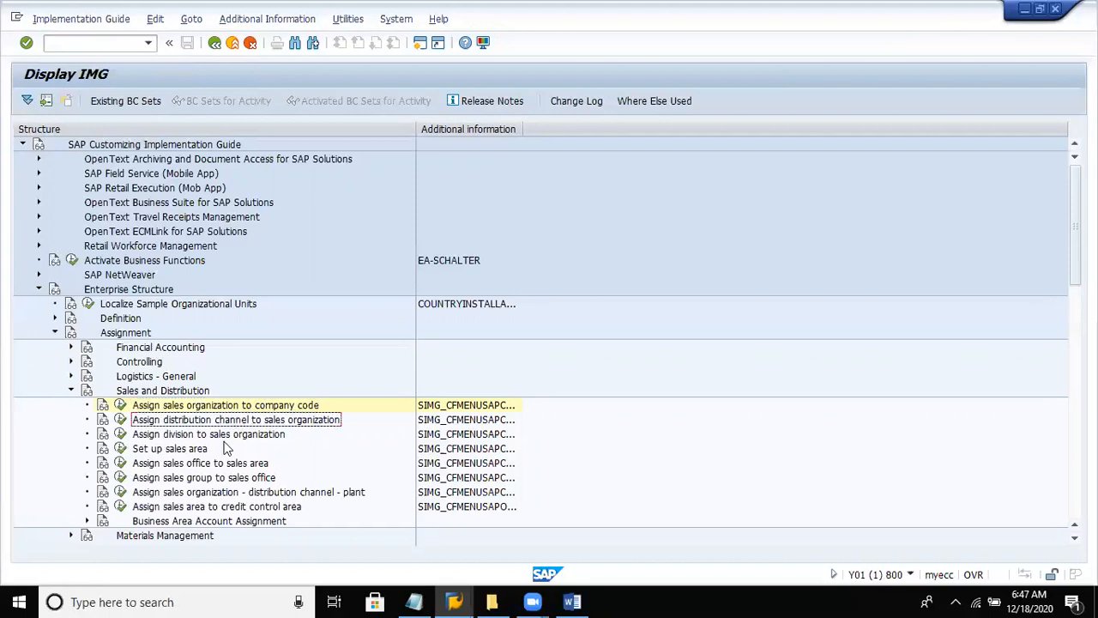
click(227, 435)
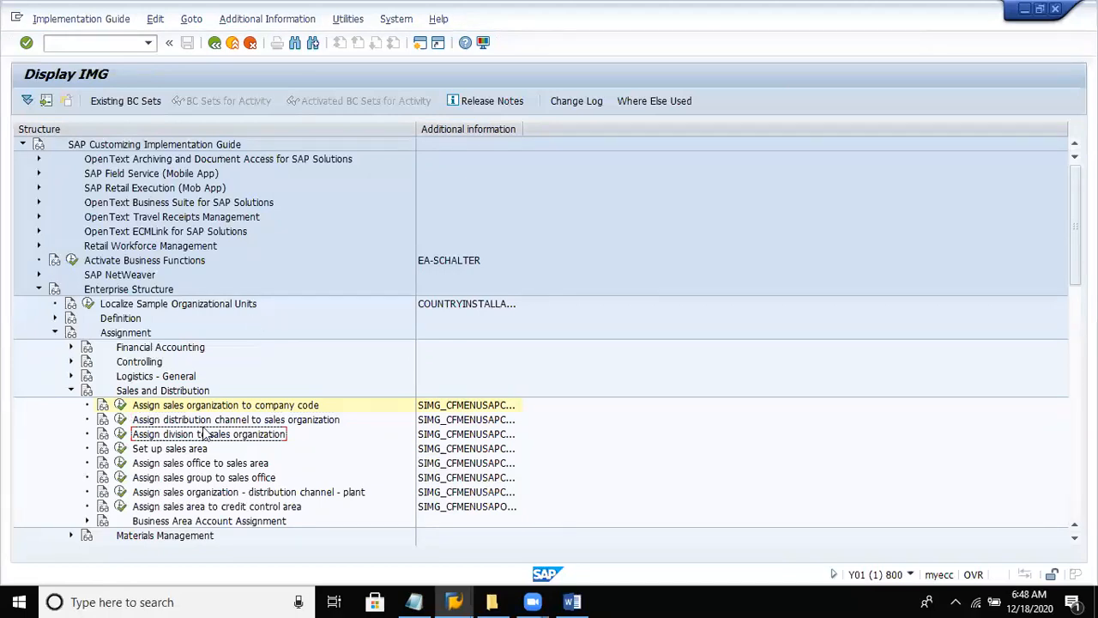
click(120, 434)
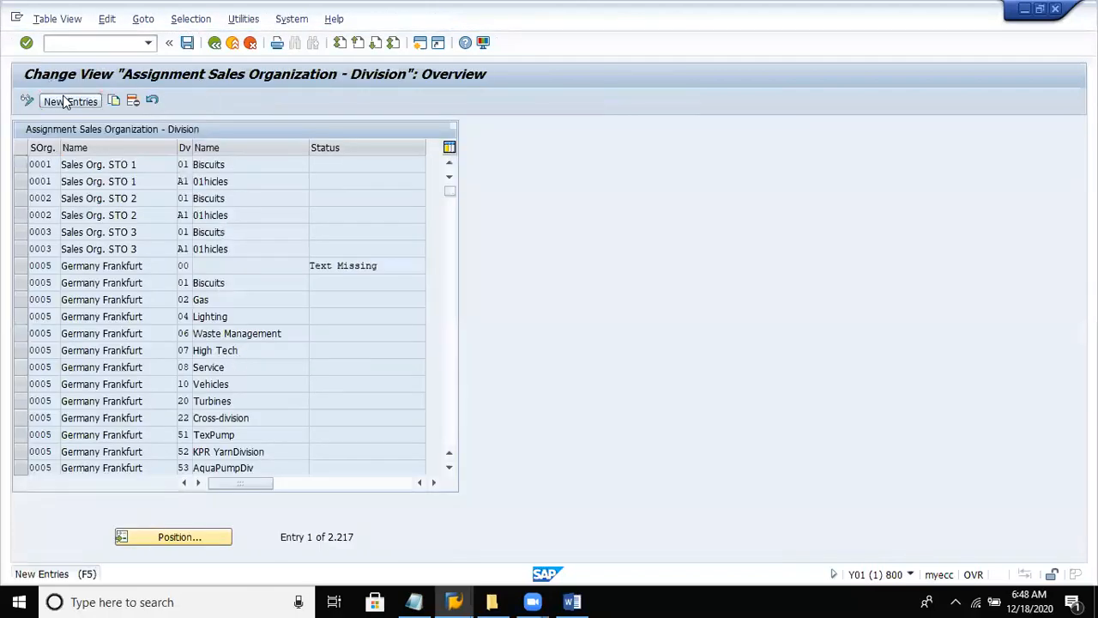
click(71, 100)
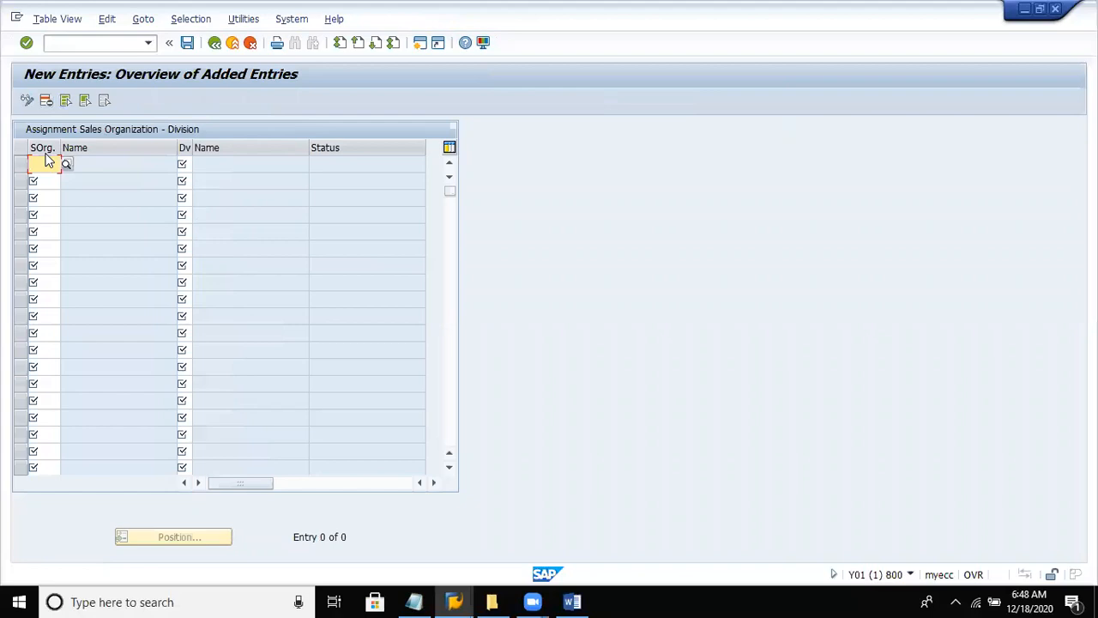
text(deso)
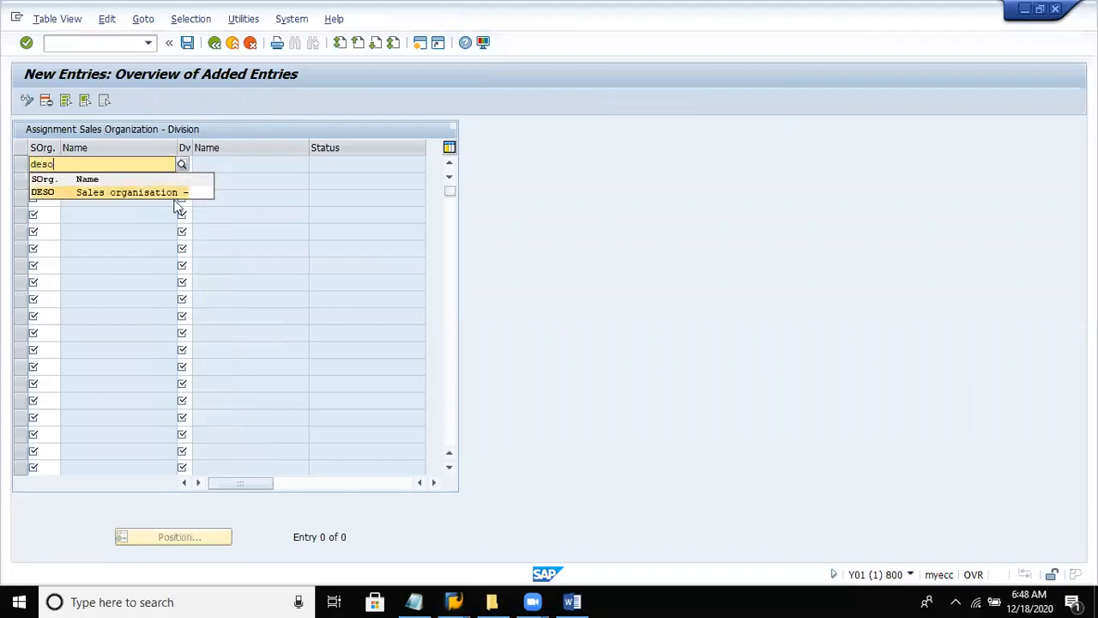
click(252, 213)
- Look through the possible divisions for the new entry down to the keys starting with D, and close the list without choosing one
click(184, 164)
click(197, 164)
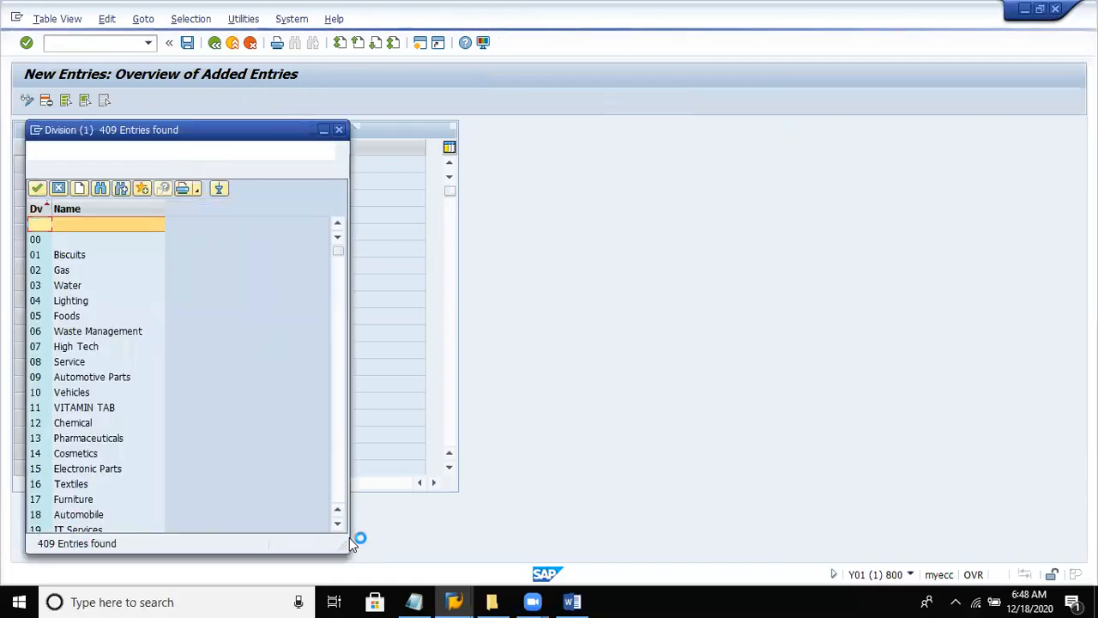
click(342, 500)
click(342, 500)
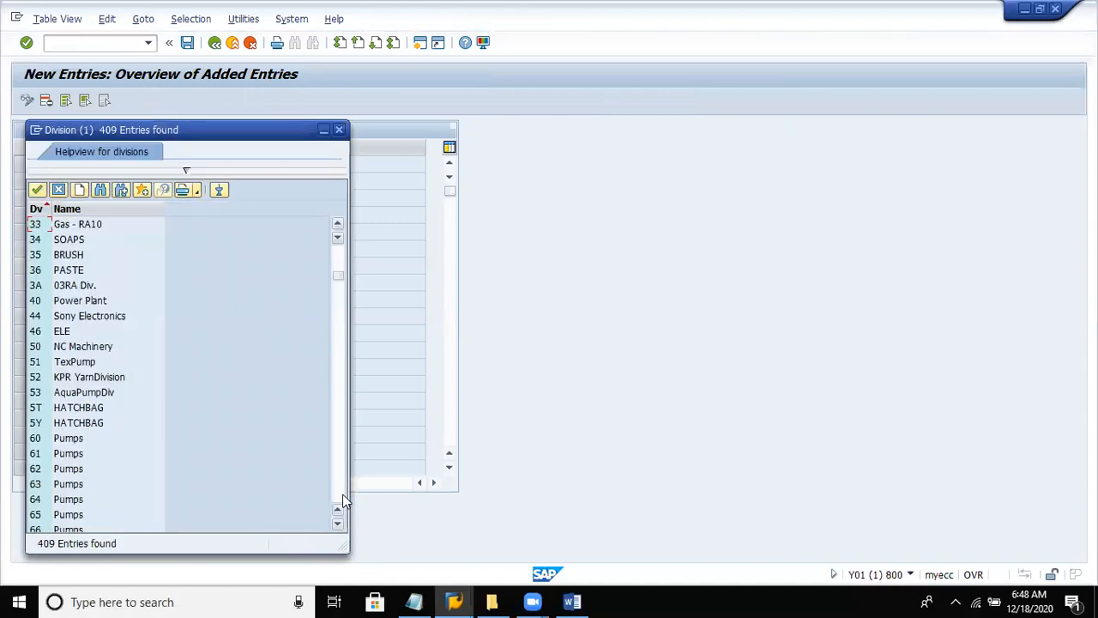
click(342, 500)
click(343, 500)
click(342, 500)
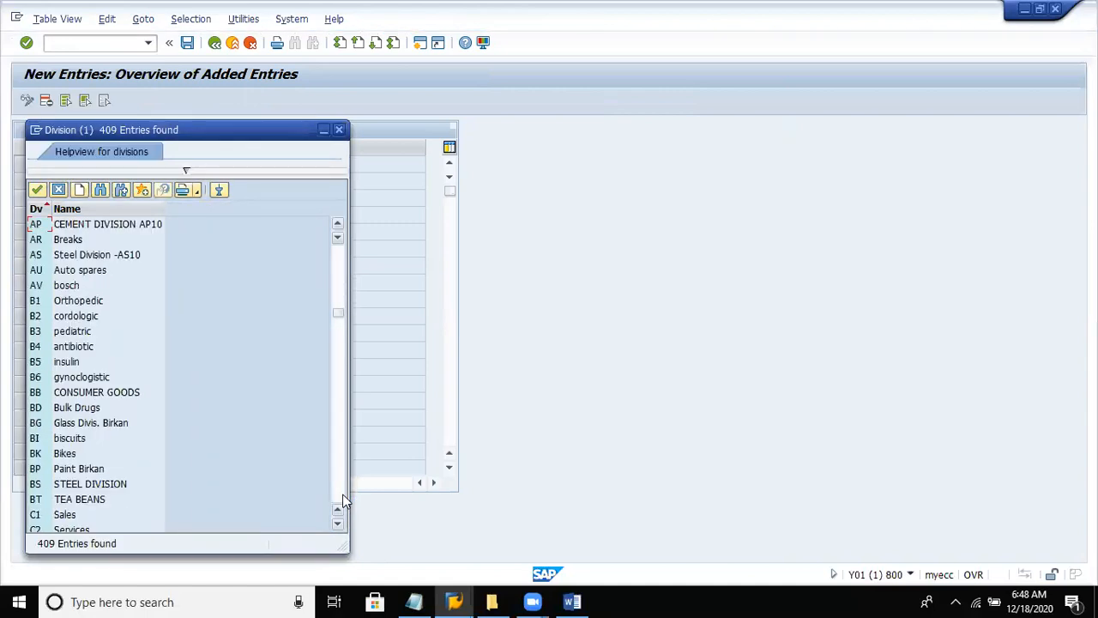
click(342, 500)
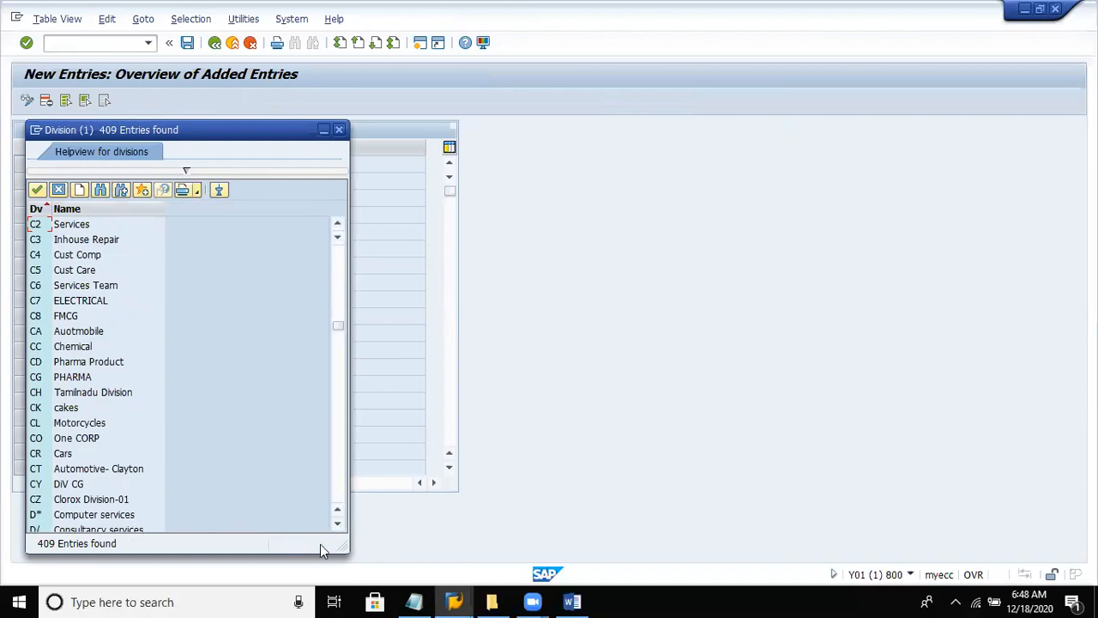
click(337, 526)
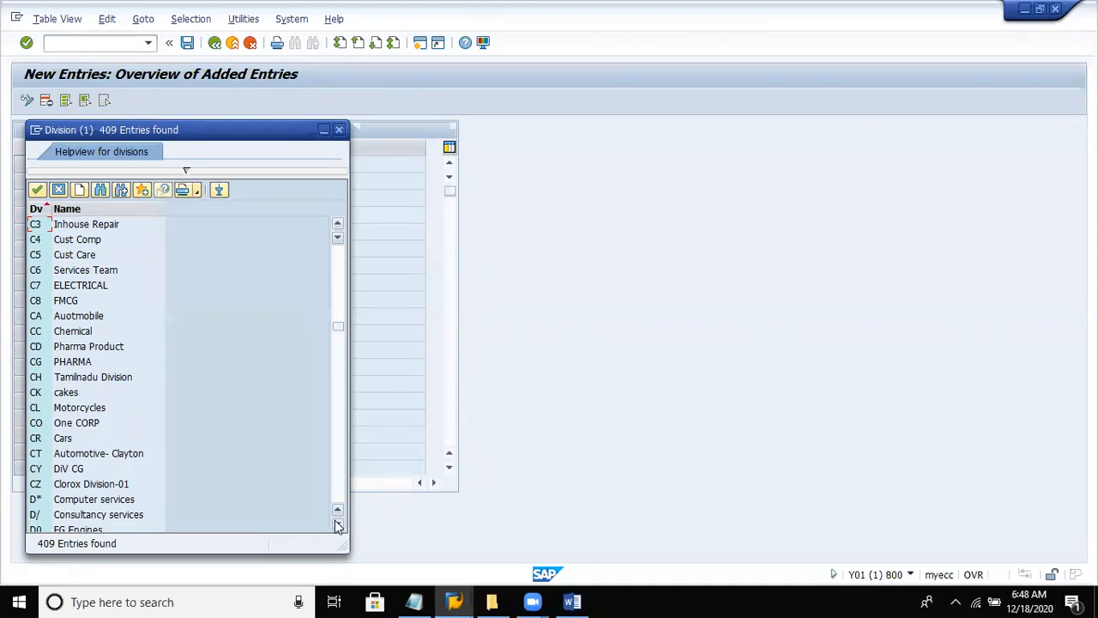
click(57, 187)
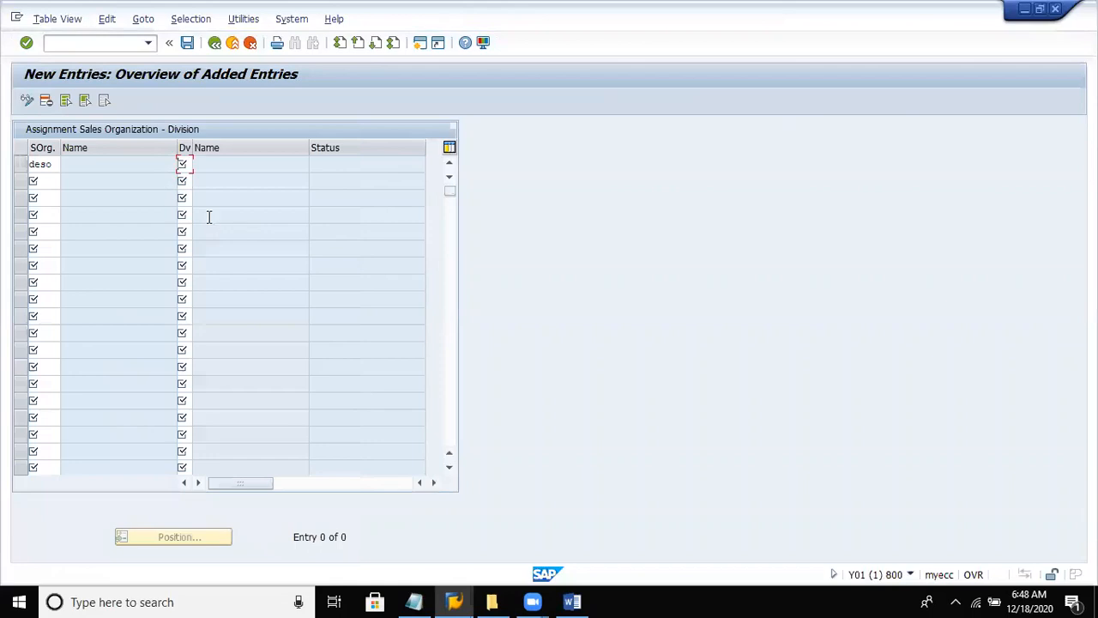
- Assign division D* (Computer services) to the DESO entry and confirm it
text(dv)
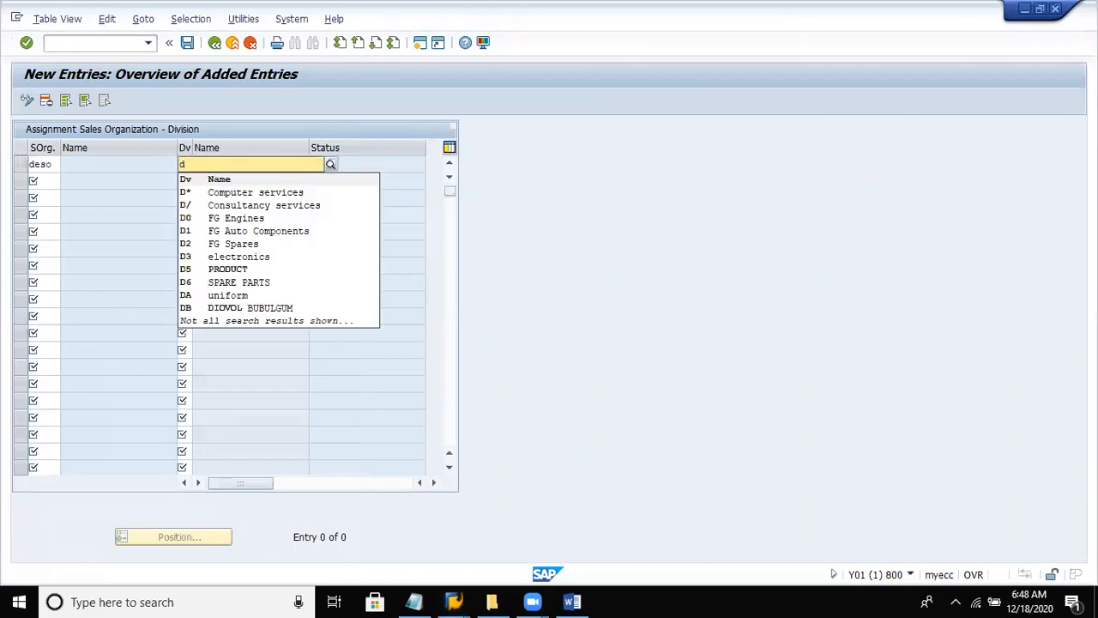
key(Return)
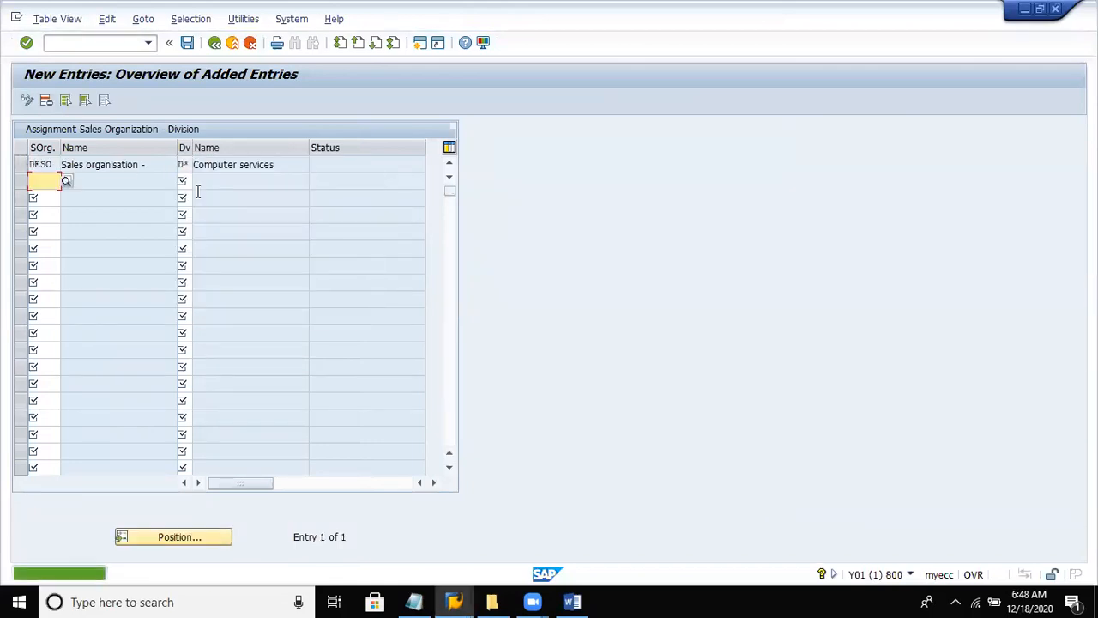
click(142, 169)
text(-)
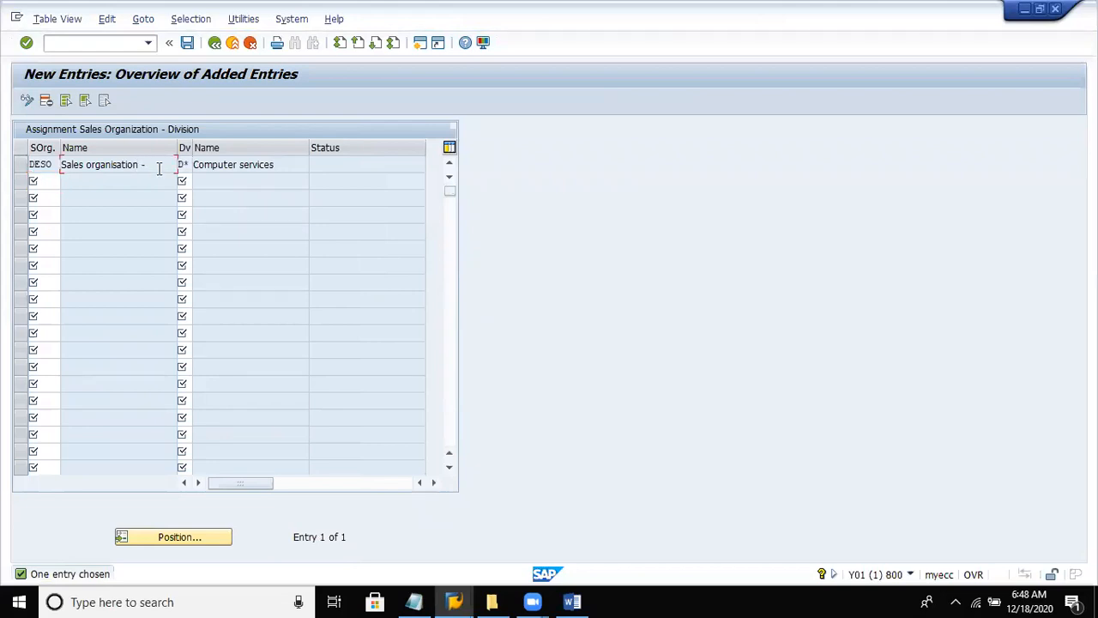
click(280, 164)
- Add a second entry for sales organization DESO with division D/ (Consultancy services), picked from the list of possible divisions
click(43, 178)
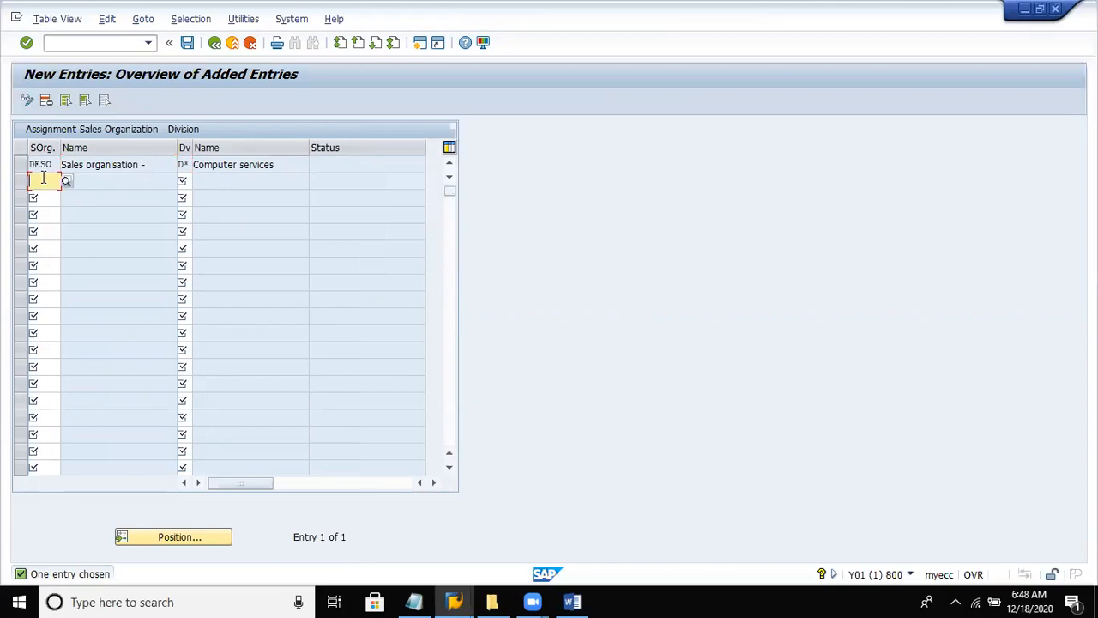
text(deso)
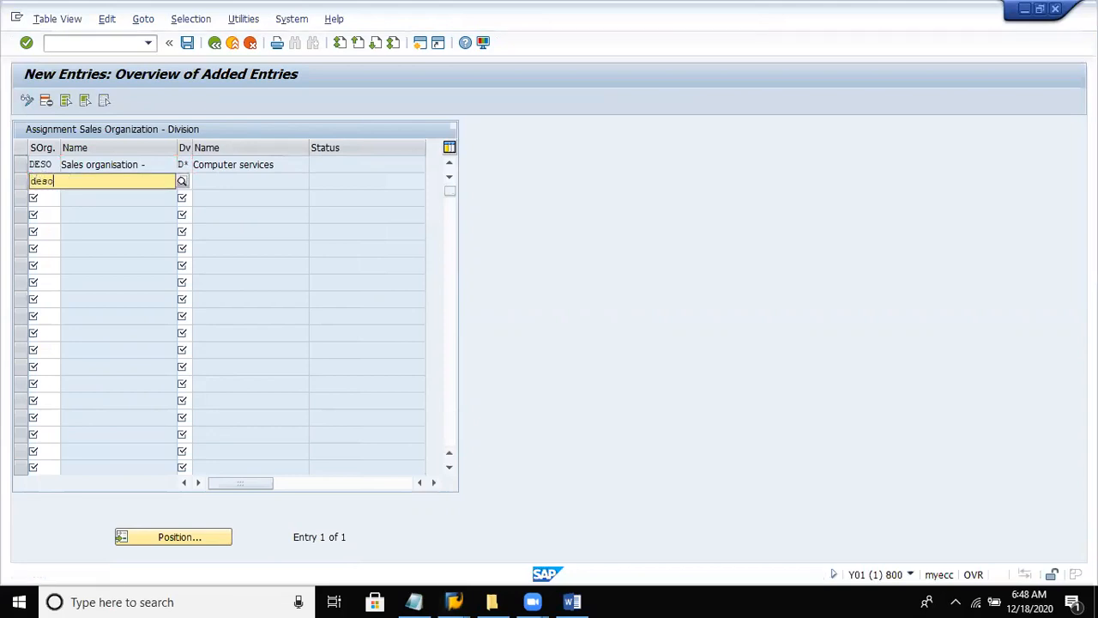
click(183, 181)
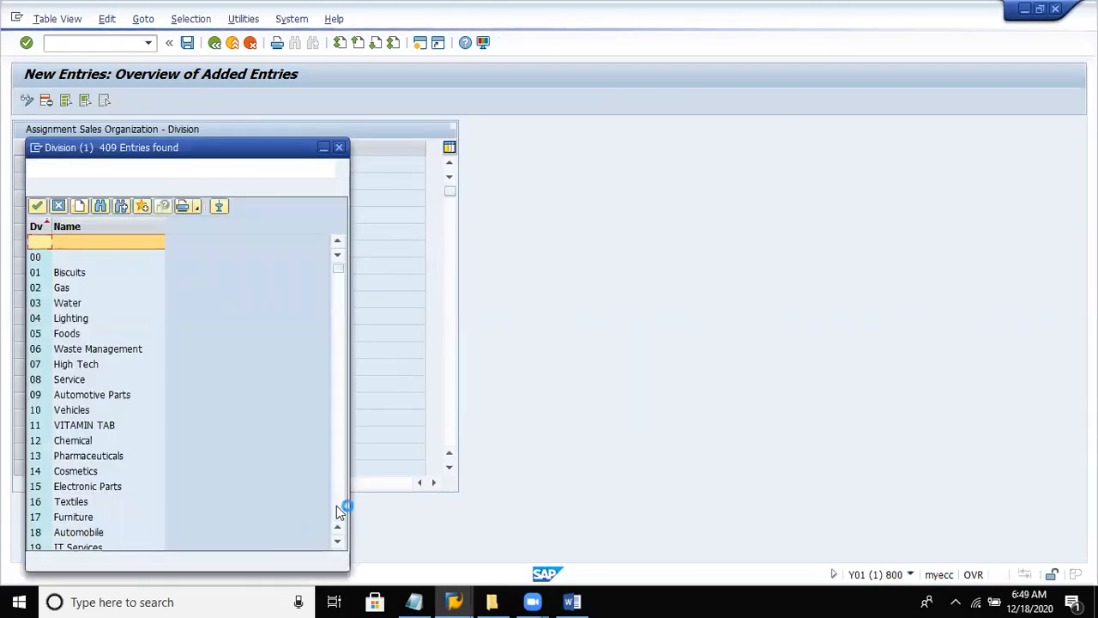
click(337, 512)
scroll(337, 511, down, 20)
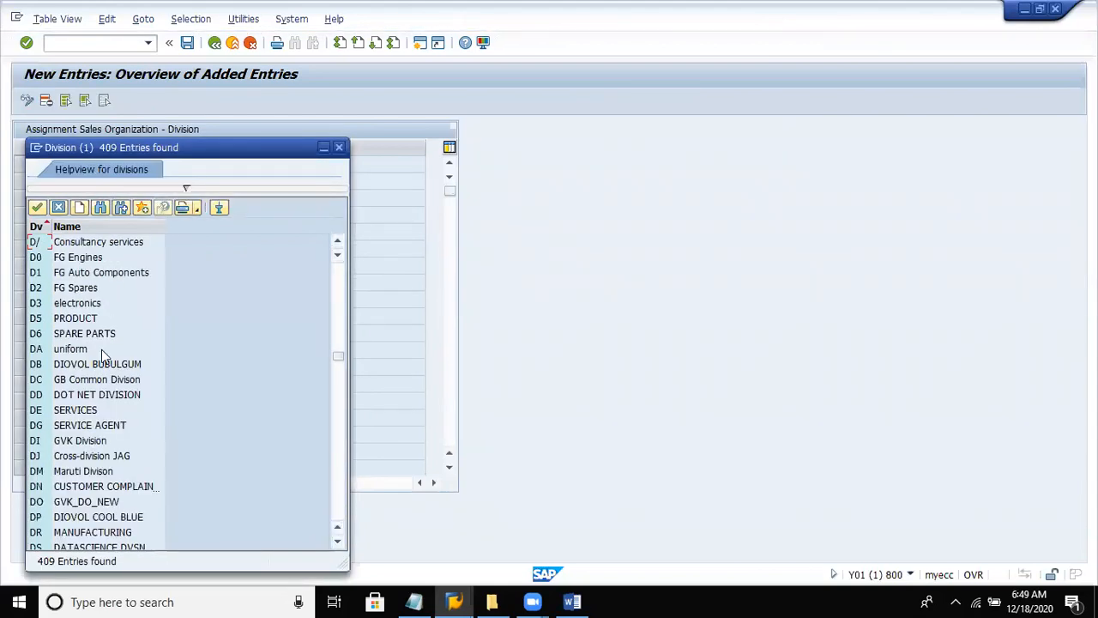
double_click(83, 245)
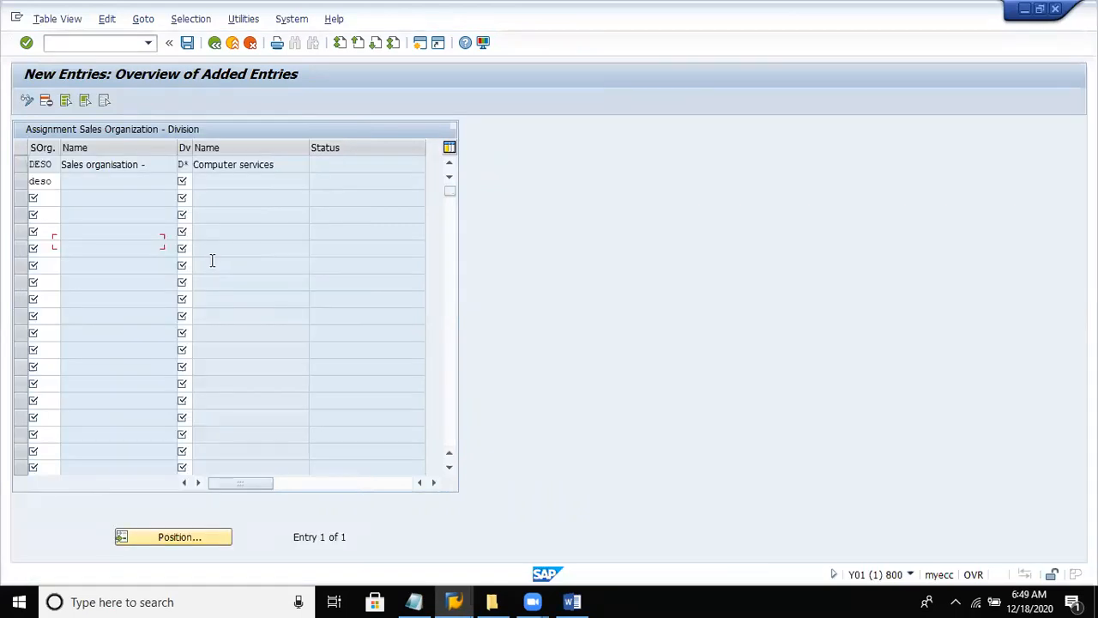
key(Return)
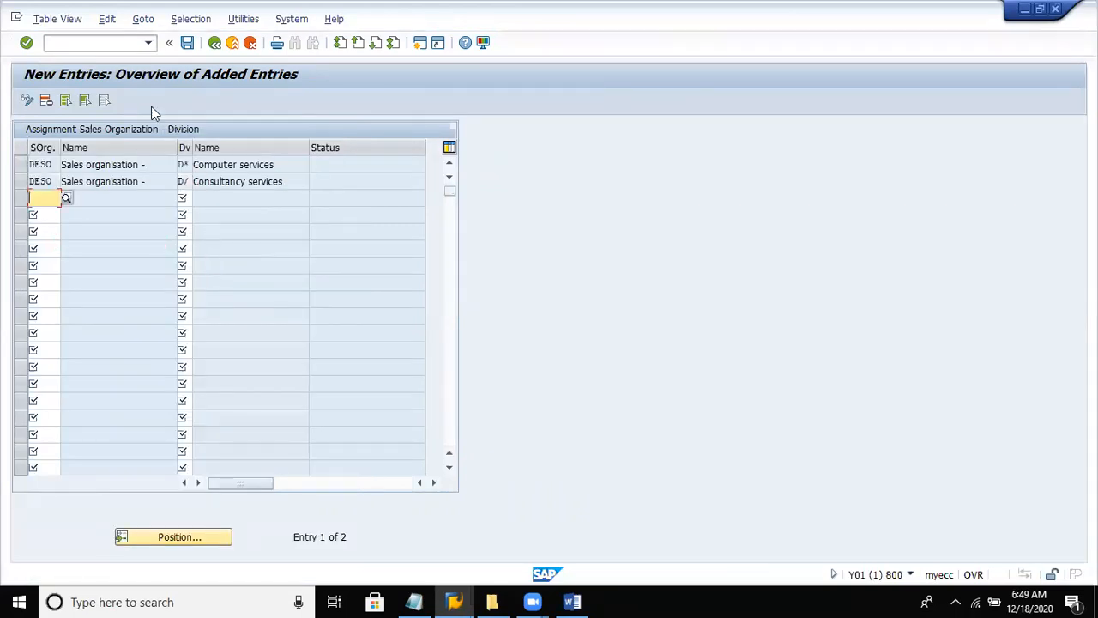
- Save the division assignments in the Dell Private limited customizing request, and collapse Sales and Distribution back in the implementation guide
click(186, 43)
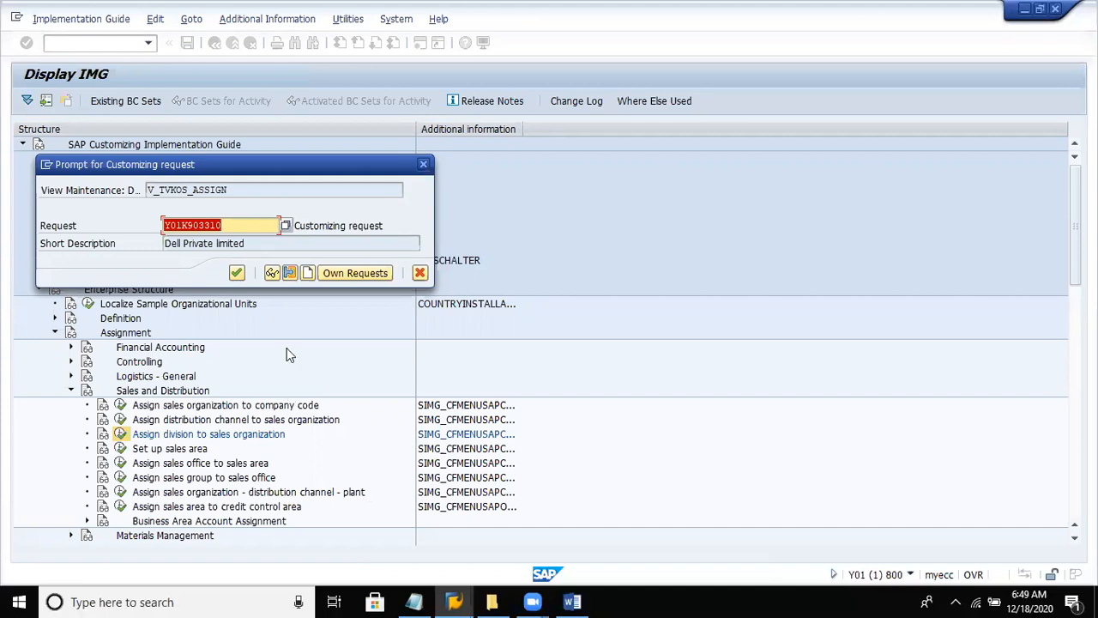
click(236, 273)
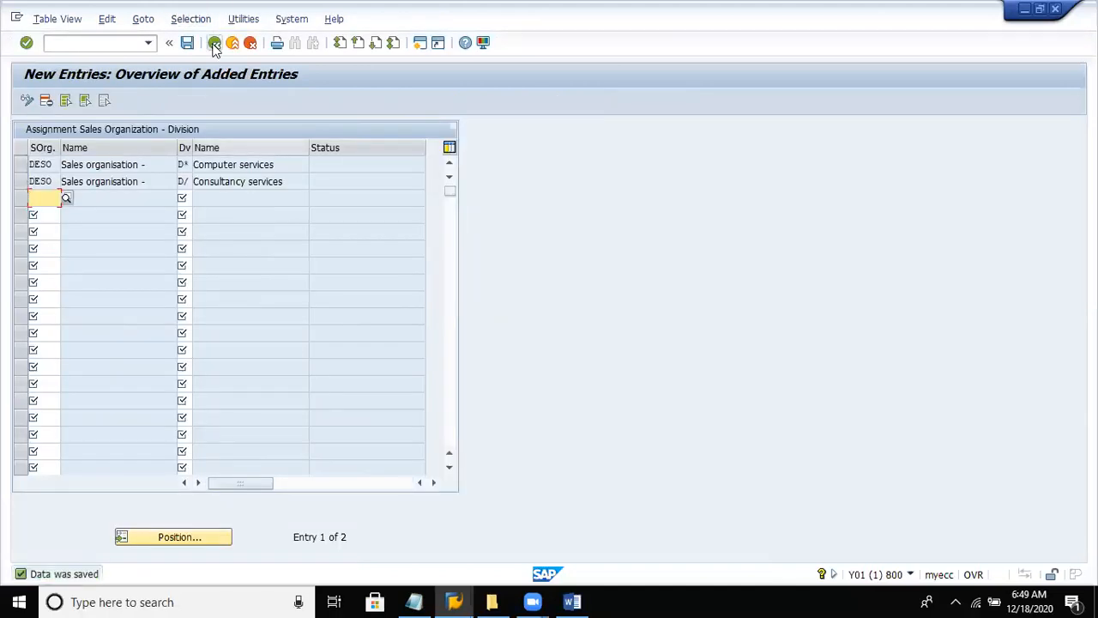
click(214, 43)
click(214, 43)
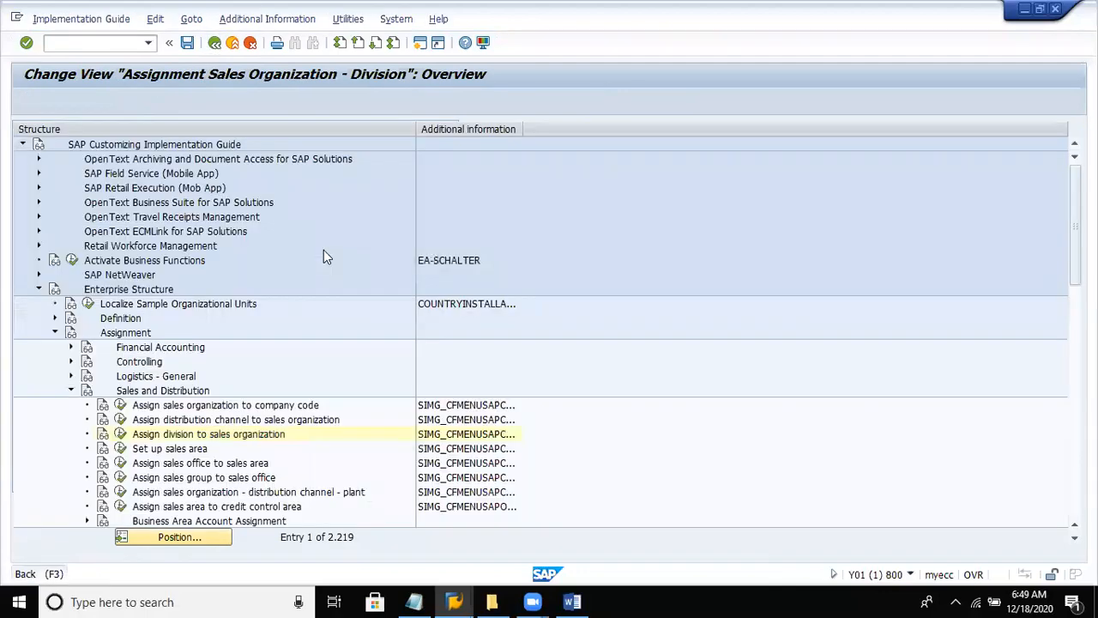
double_click(165, 393)
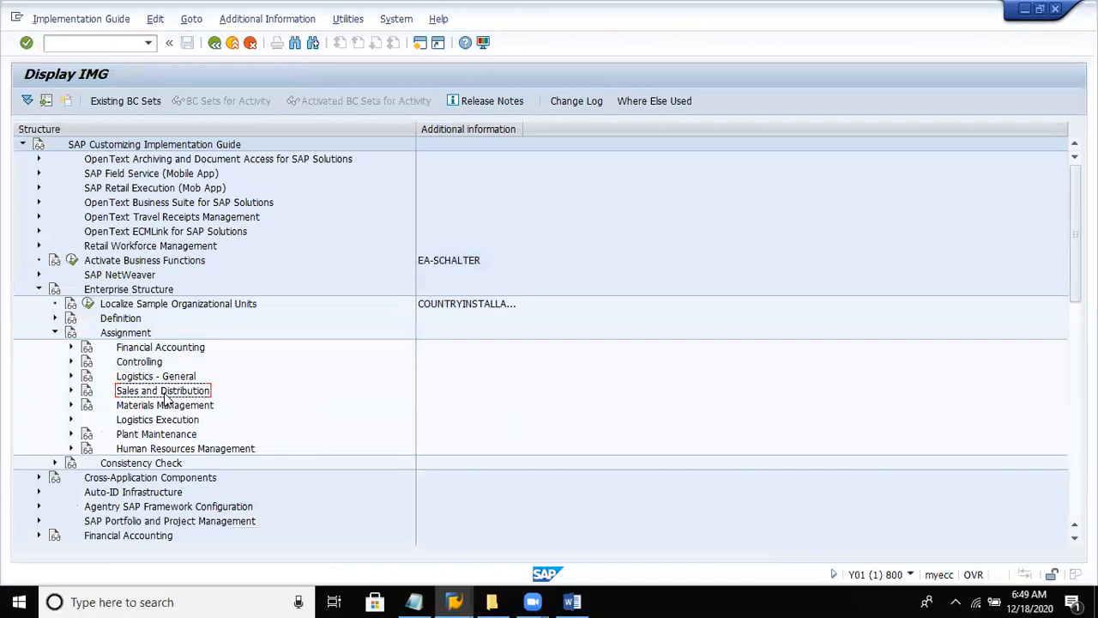
- Collapse the enterprise structure's Assignment node and expand Materials Management under Definition in the implementation guide
double_click(166, 400)
double_click(166, 400)
key(Up)
key(Up)
key(Up)
key(Up)
key(Up)
key(Left)
key(Up)
key(Right)
key(Down)
key(Down)
key(Down)
key(Down)
key(Down)
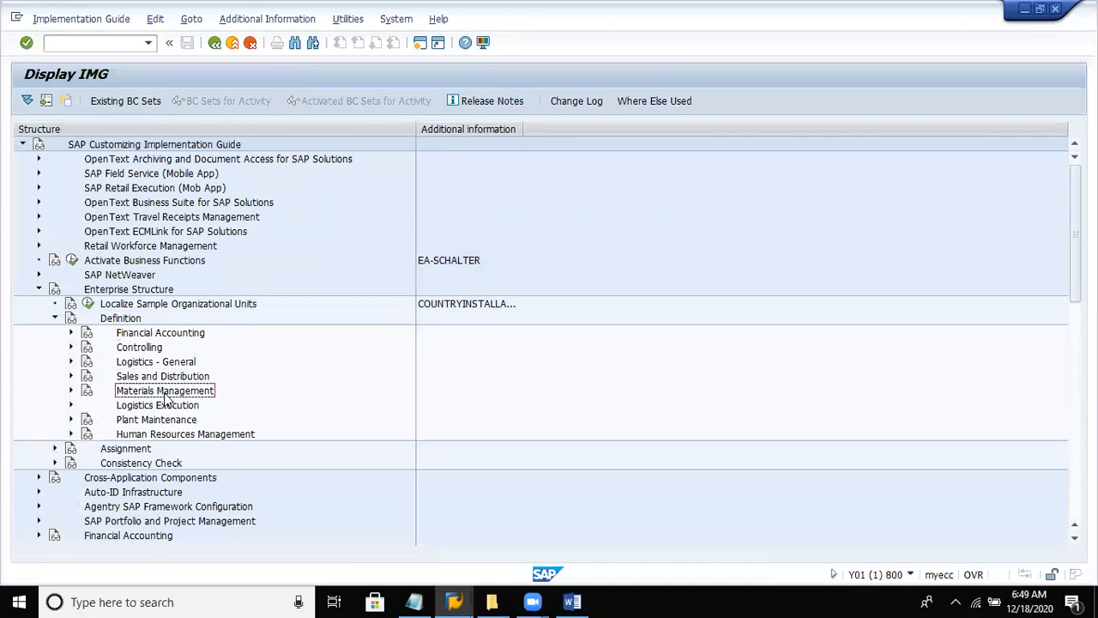
key(Right)
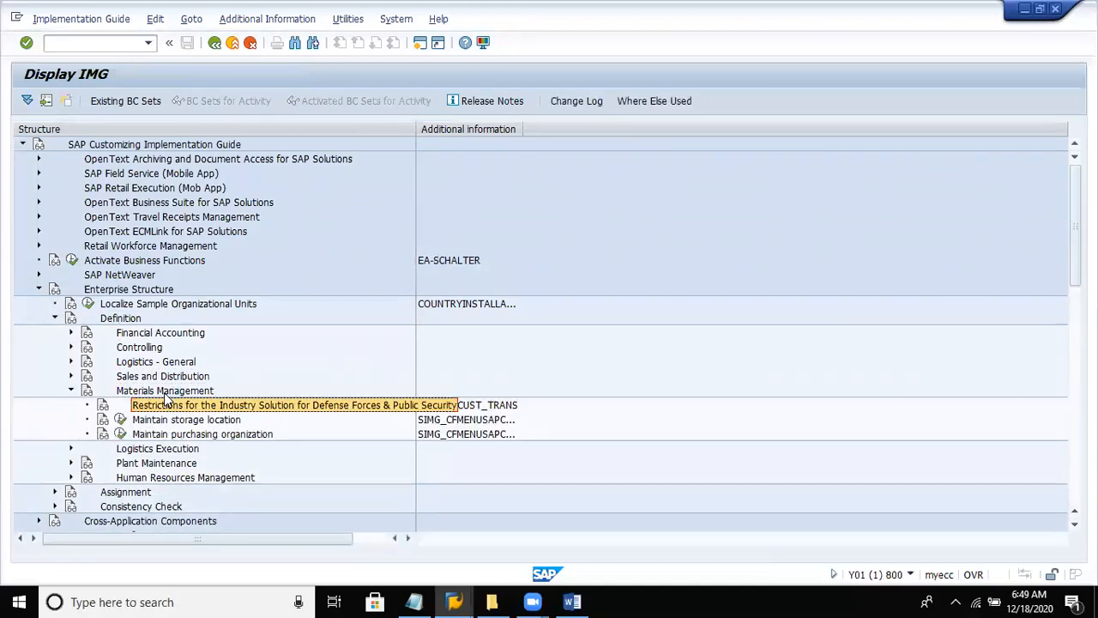
- Open the purchasing organization maintenance activity and start a new entry with purchasing organization key DEPU
key(Down)
key(Down)
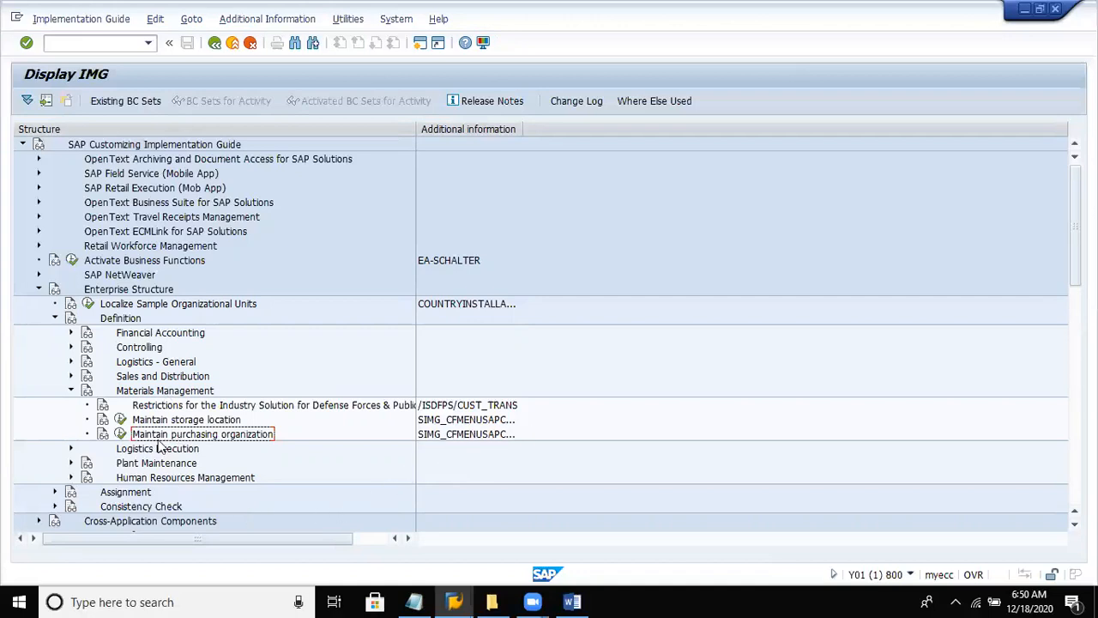
click(120, 433)
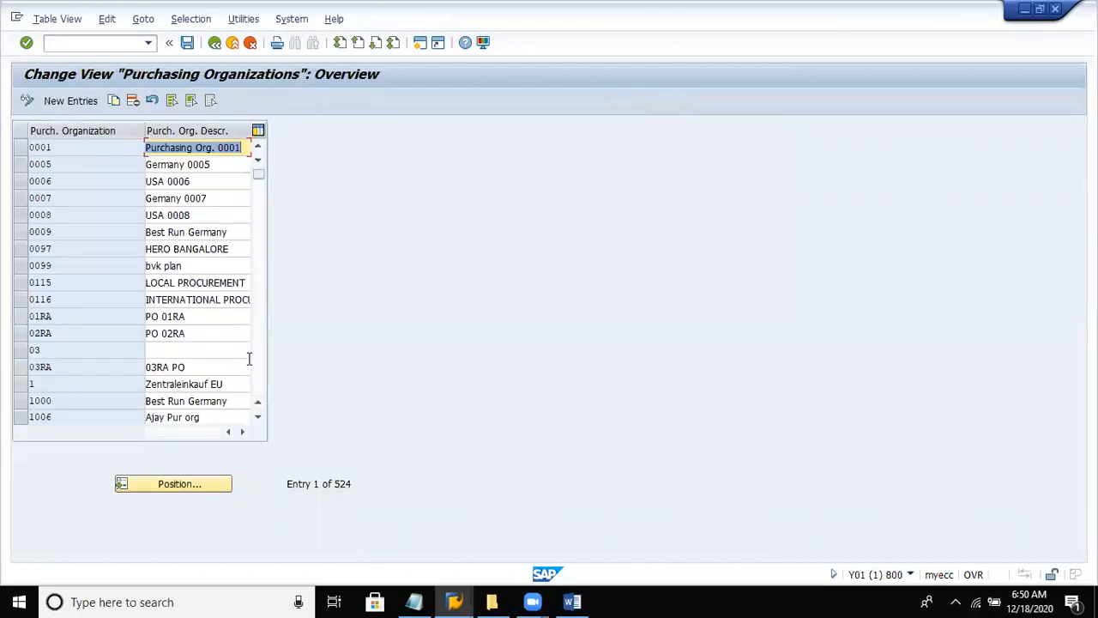
click(64, 101)
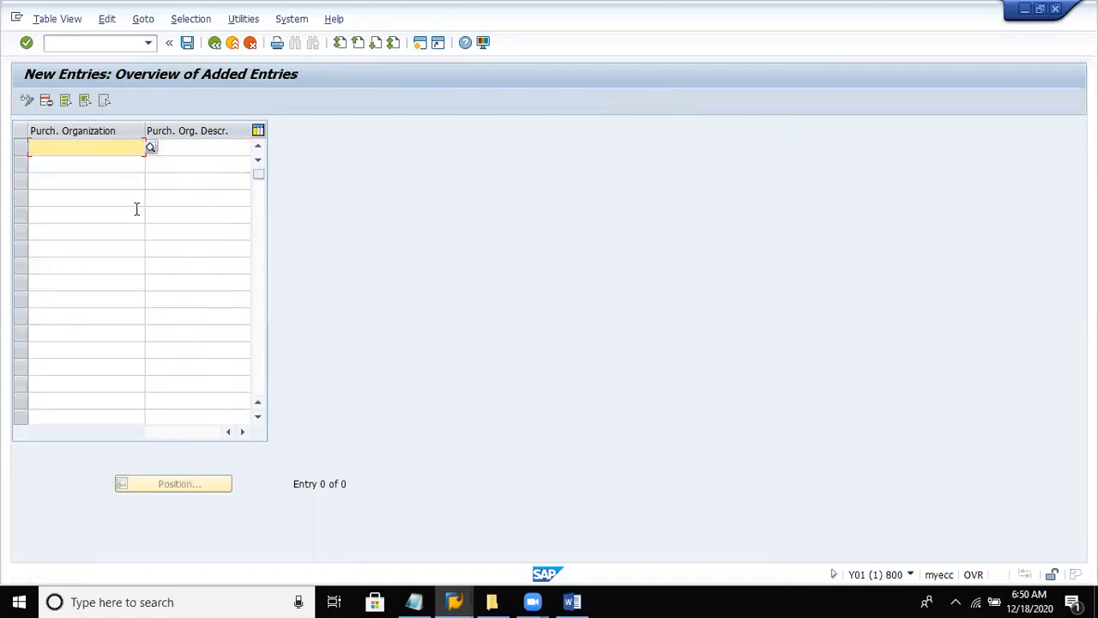
text(depu)
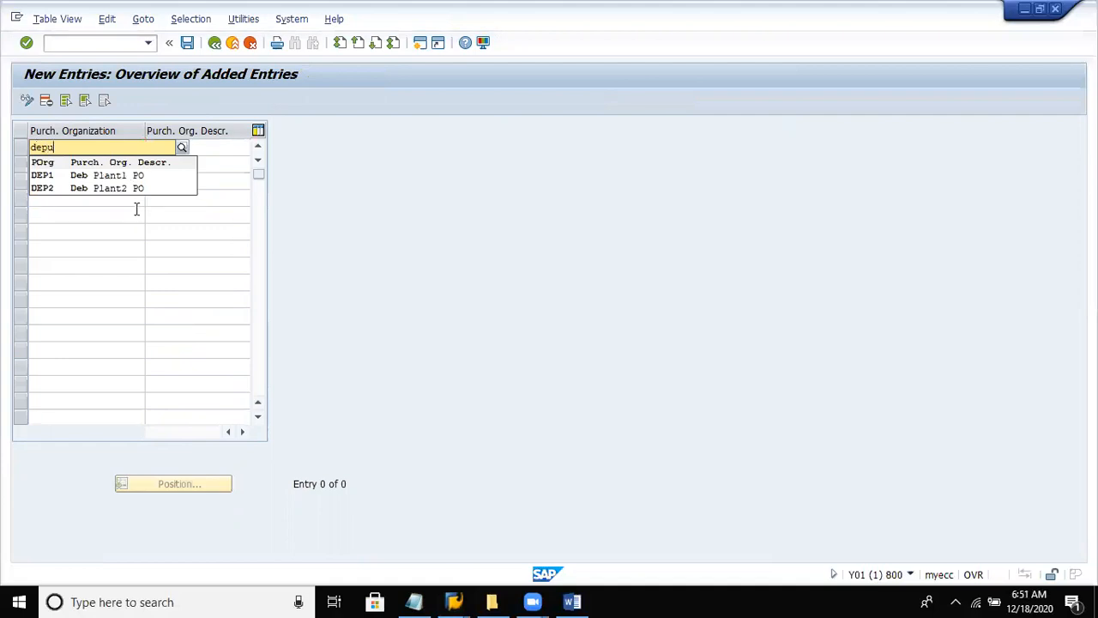
- Give purchasing organization DEPU the description "purch.org. - del8" and confirm the entry
key(Tab)
text(pur)
text(cga)
key(BackSpace)
key(BackSpace)
text(h.org. - del8)
key(Return)
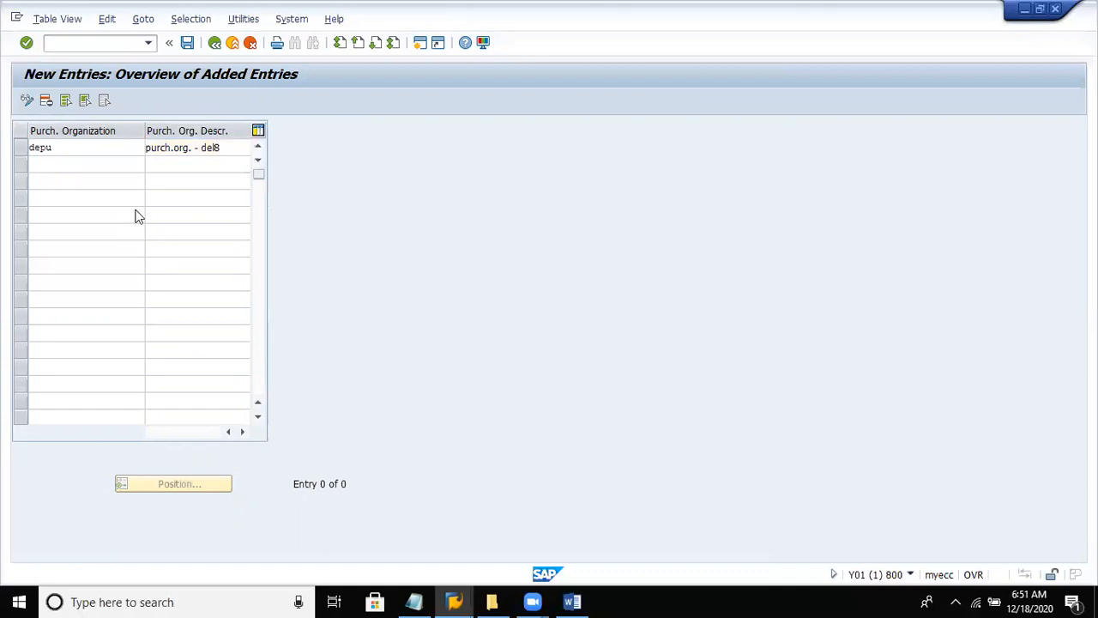
- Save the new purchasing organization in the Dell Private limited customizing request and return to the implementation guide
key(ctrl+s)
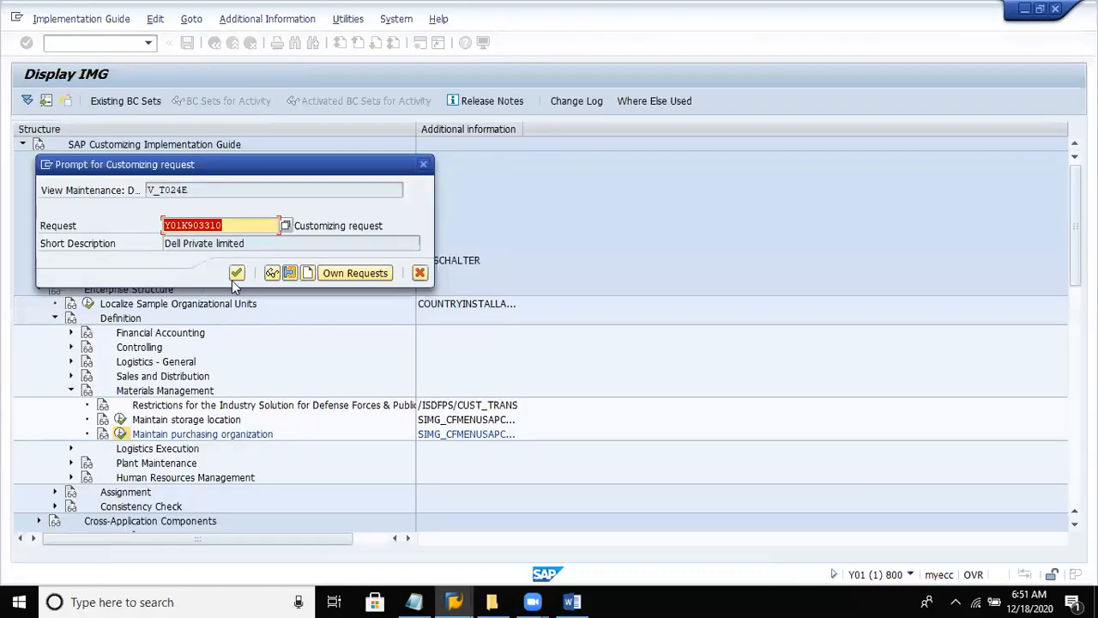
click(236, 272)
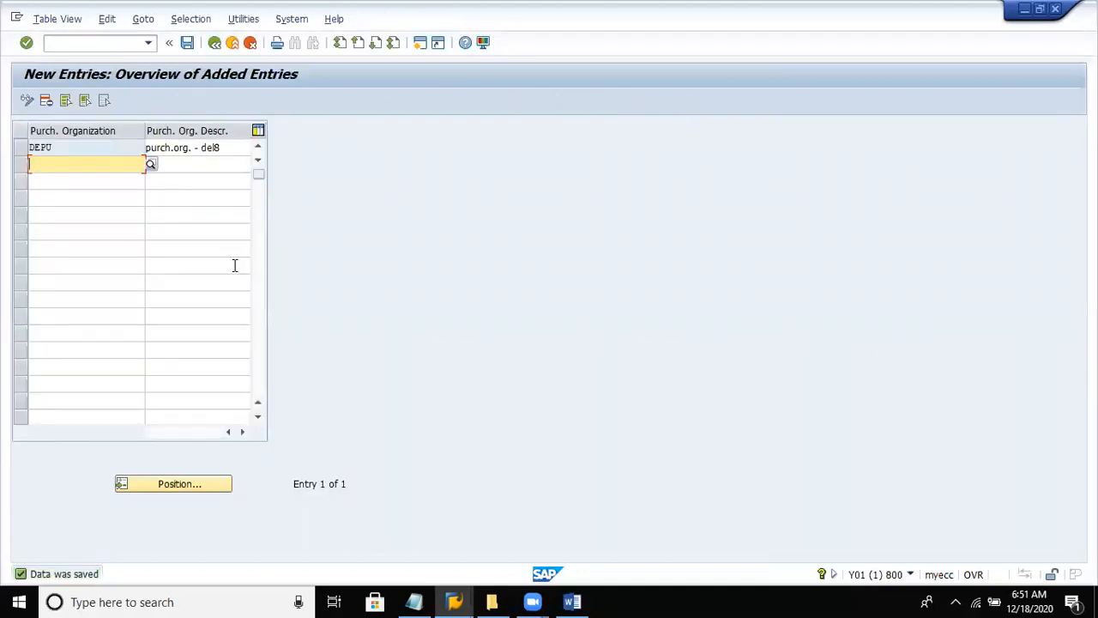
click(216, 46)
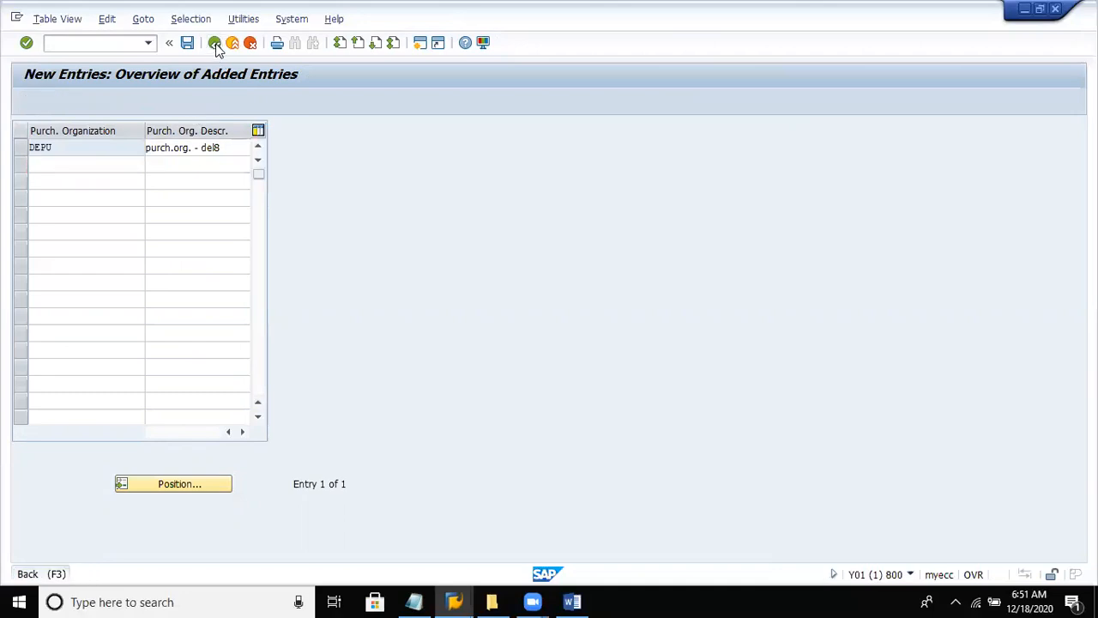
click(215, 46)
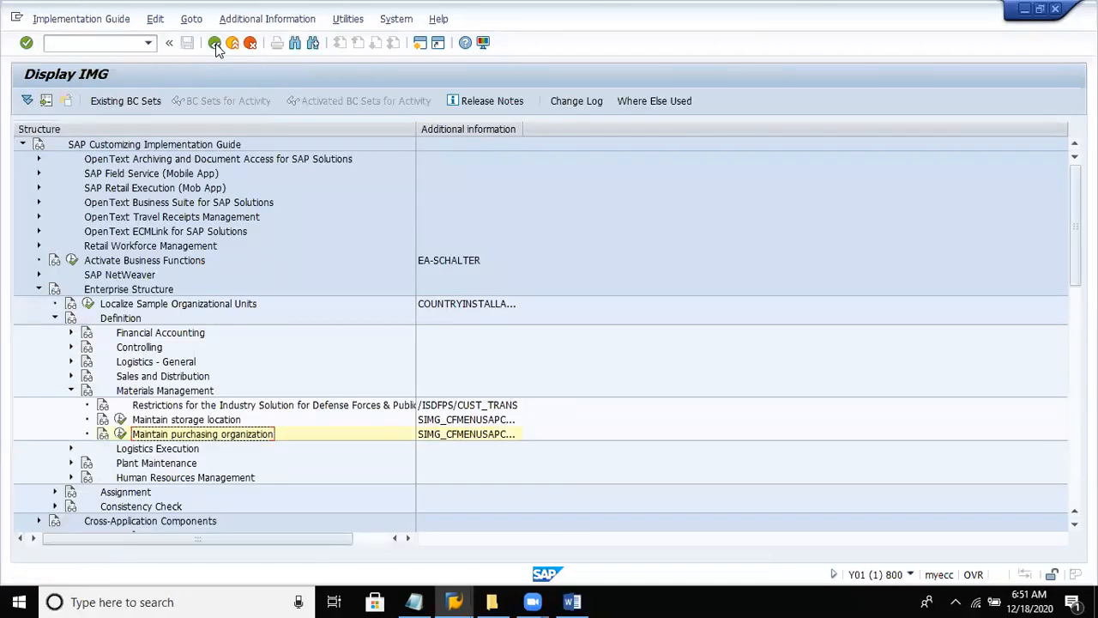
- Open the storage location maintenance activity and try to use DEL4 as the plant for the work area
click(200, 418)
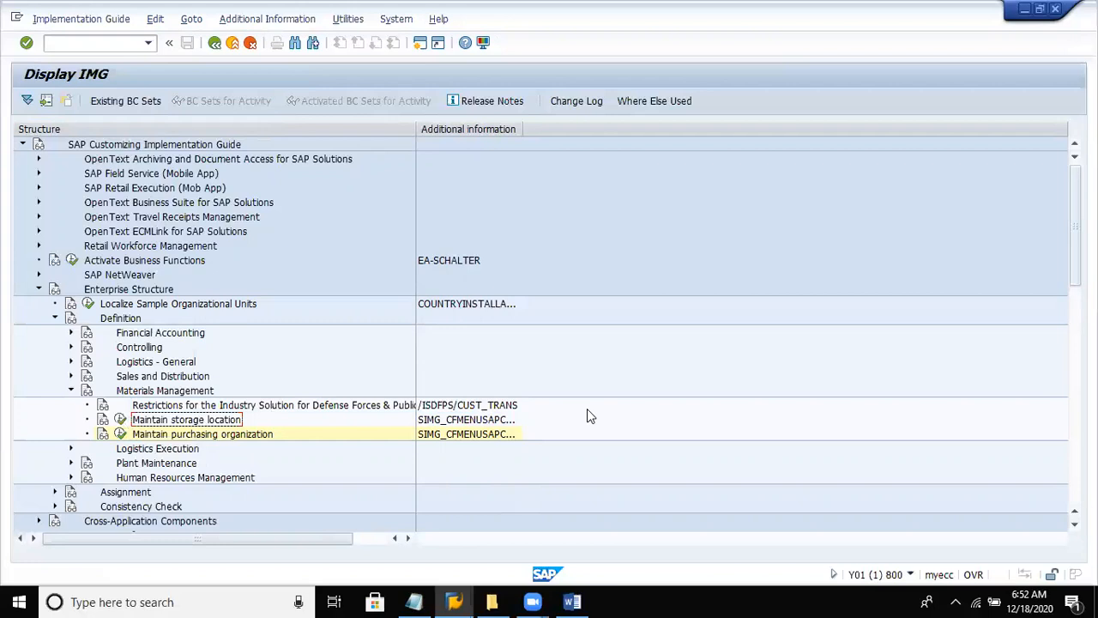
click(120, 420)
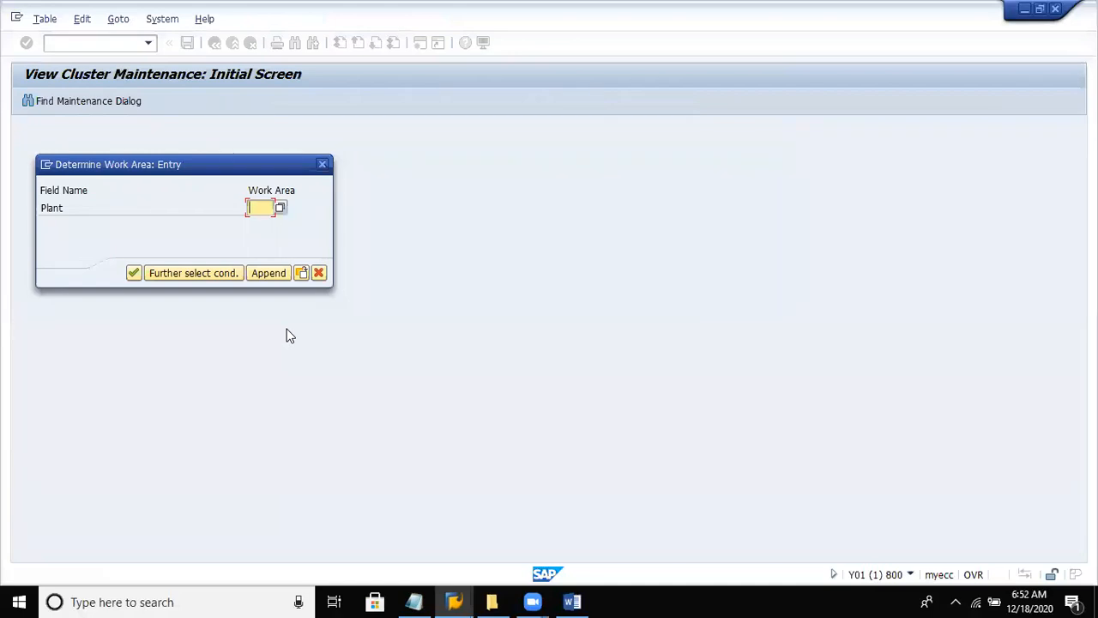
text(de14)
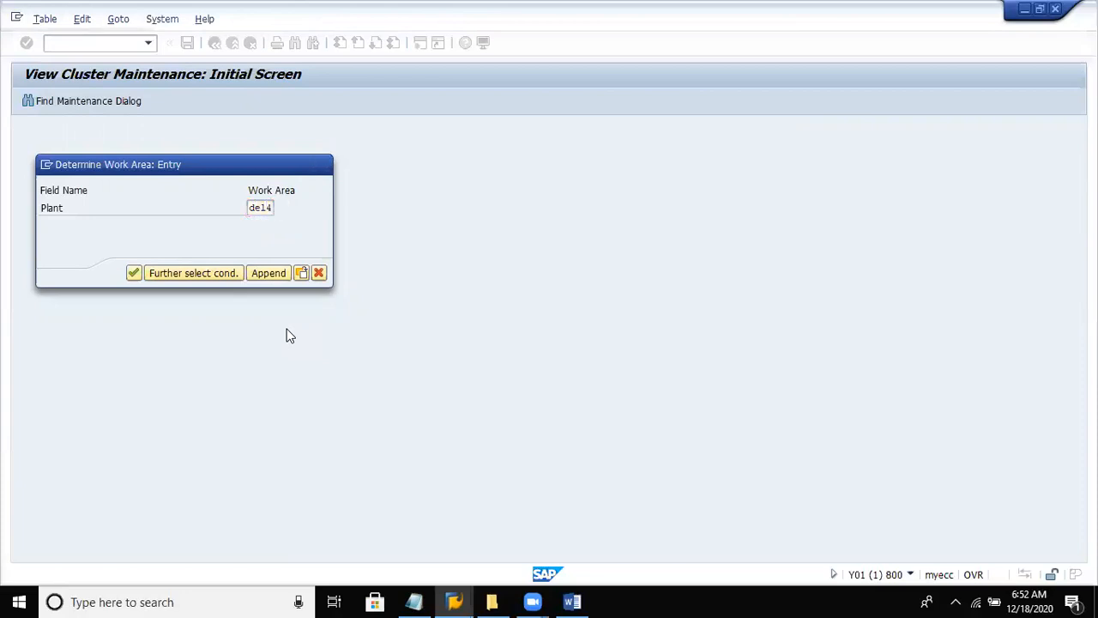
key(Return)
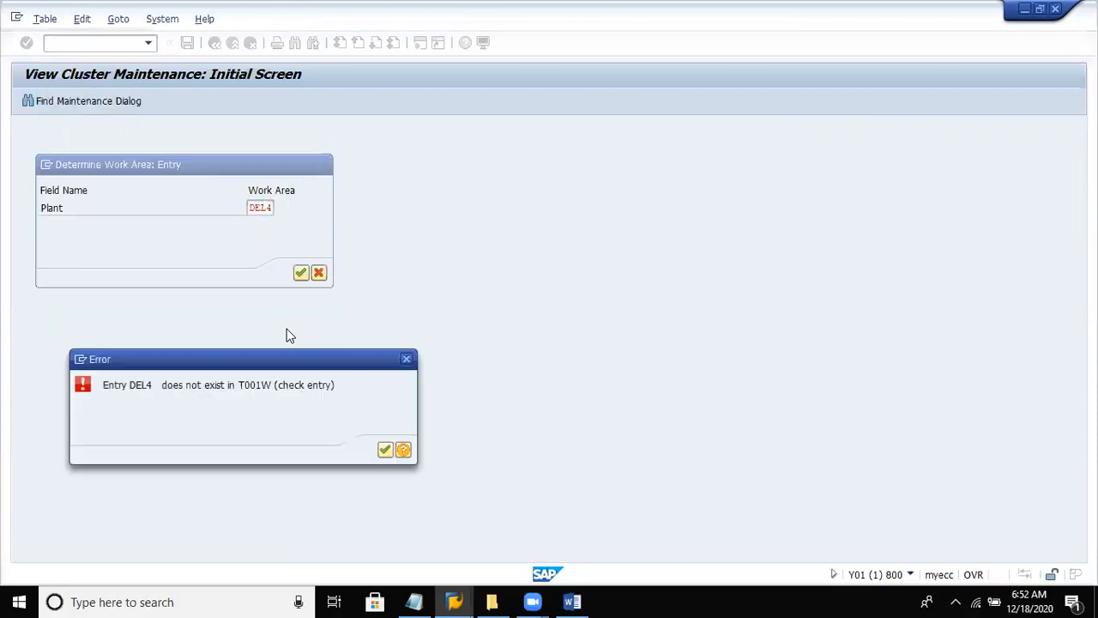
key(Return)
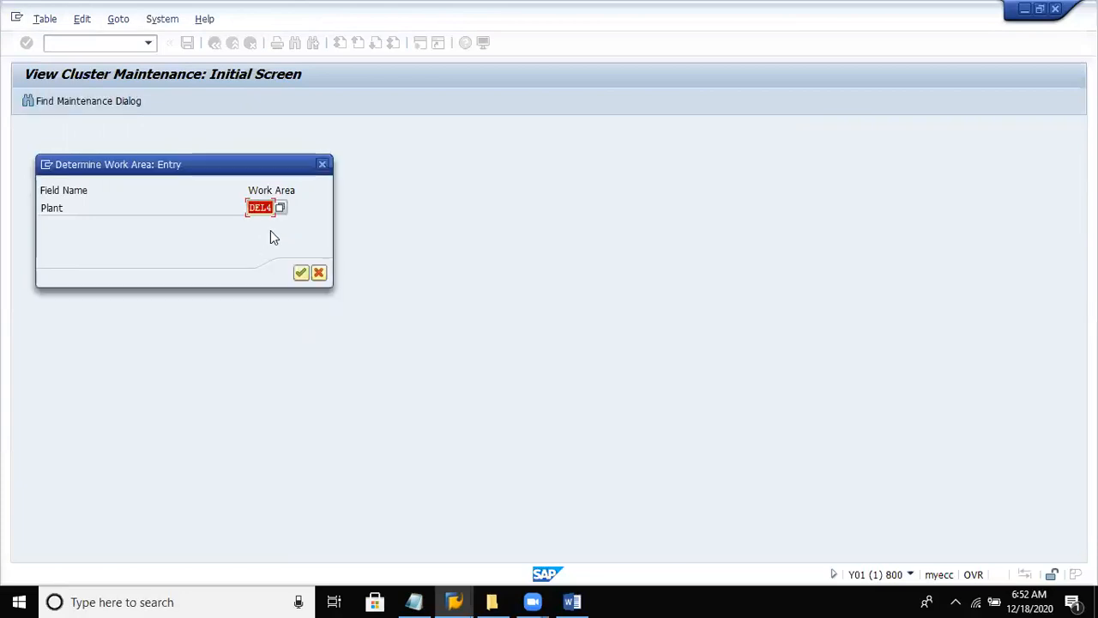
- Pick plant DECS from the unrestricted plant list, view its storage locations, and go back to the work area selection
click(280, 209)
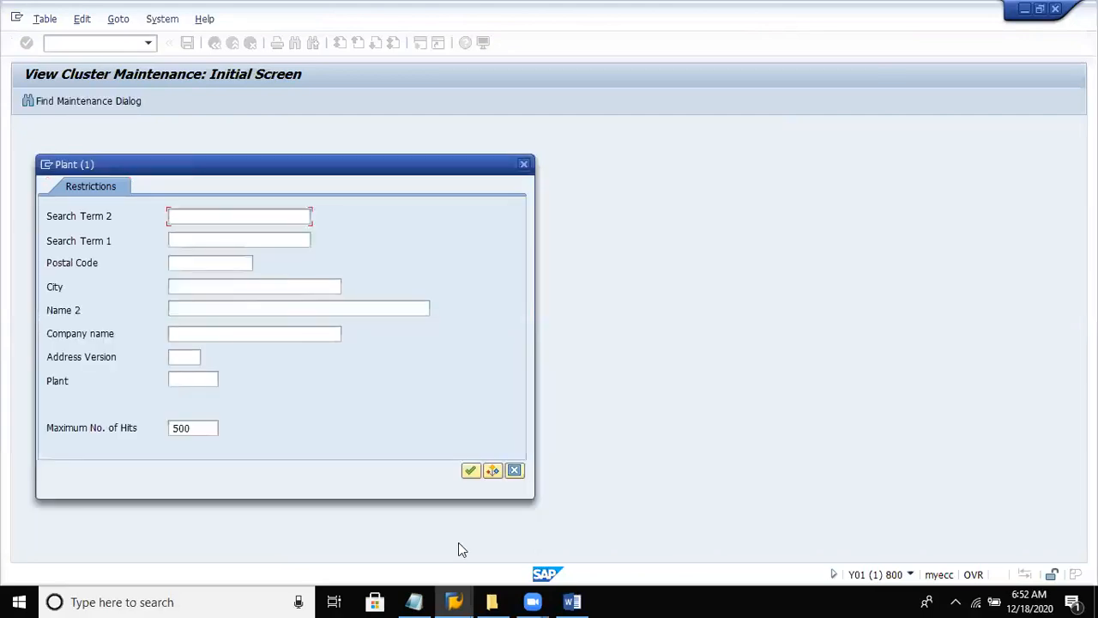
click(470, 472)
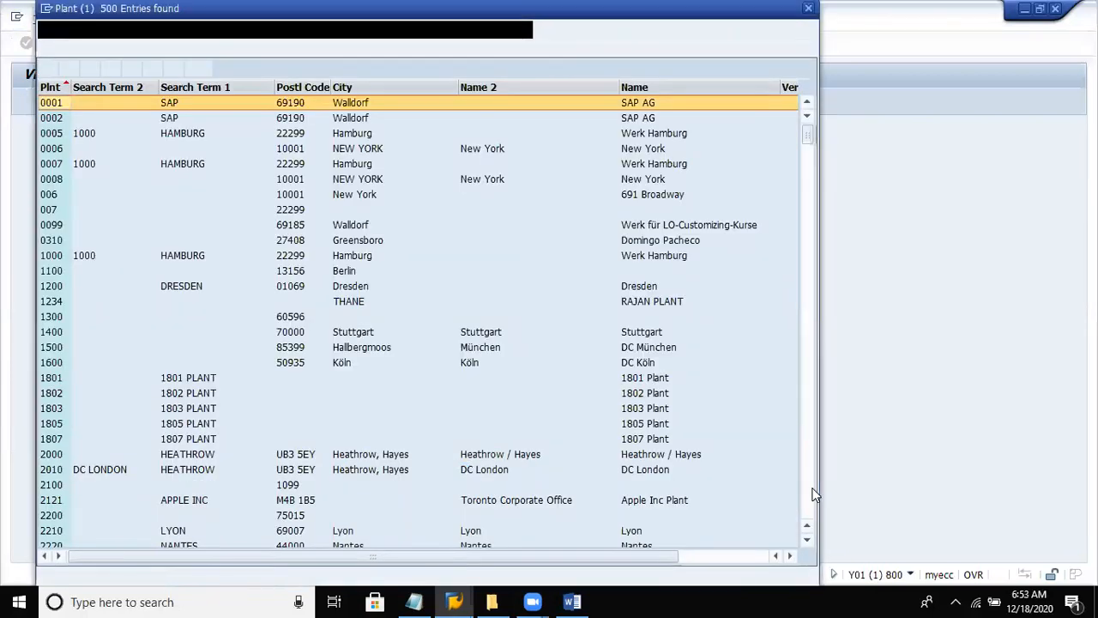
scroll(806, 501, down, 15)
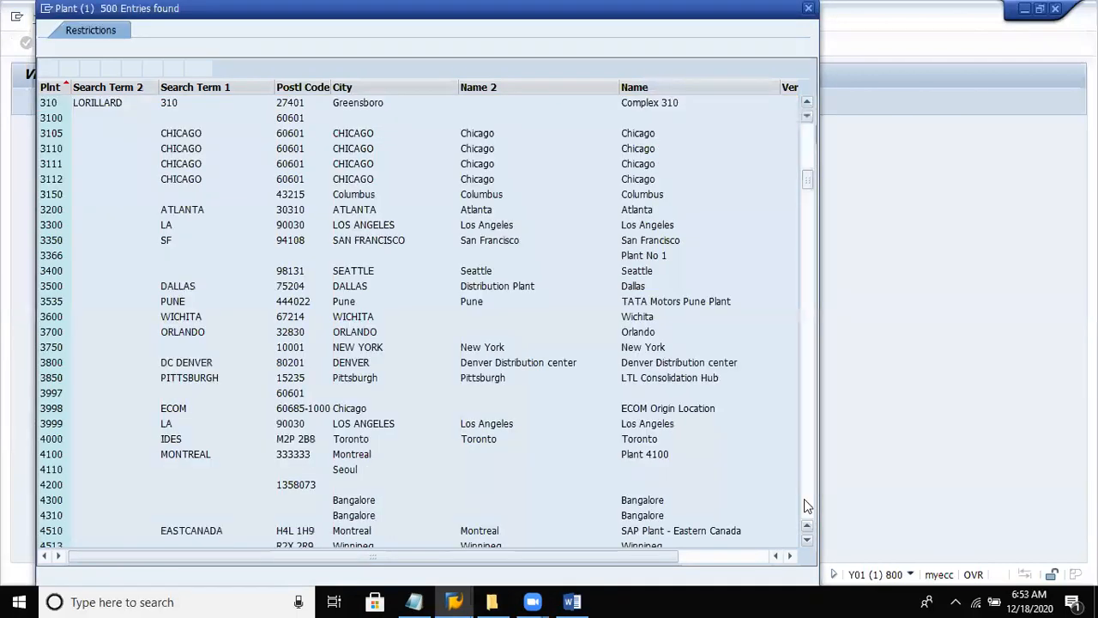
click(804, 498)
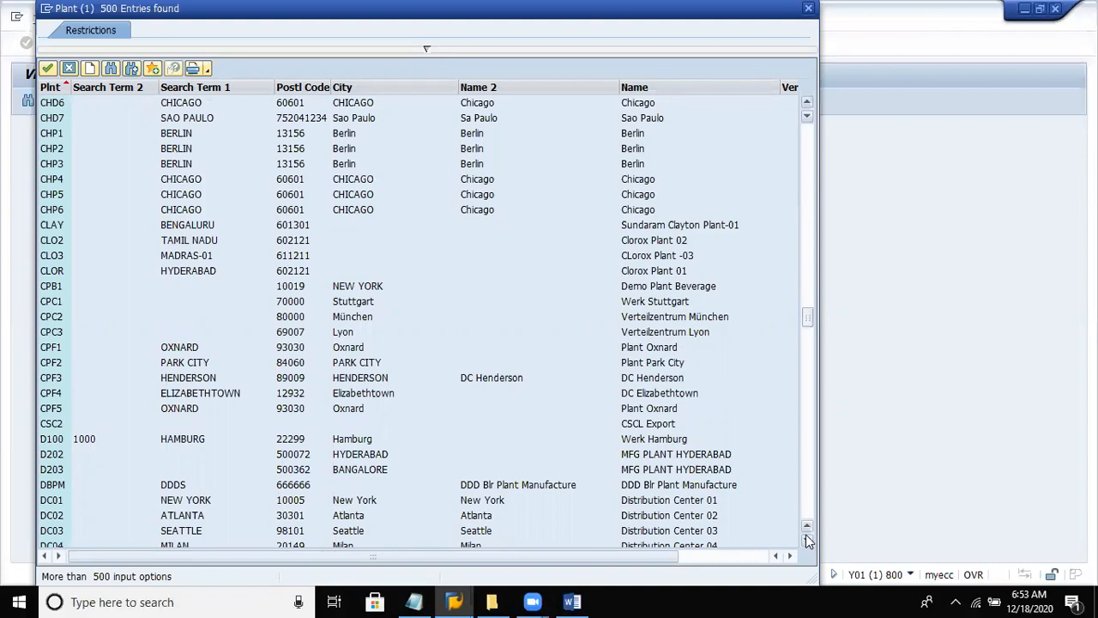
click(807, 539)
click(807, 538)
click(806, 539)
click(806, 539)
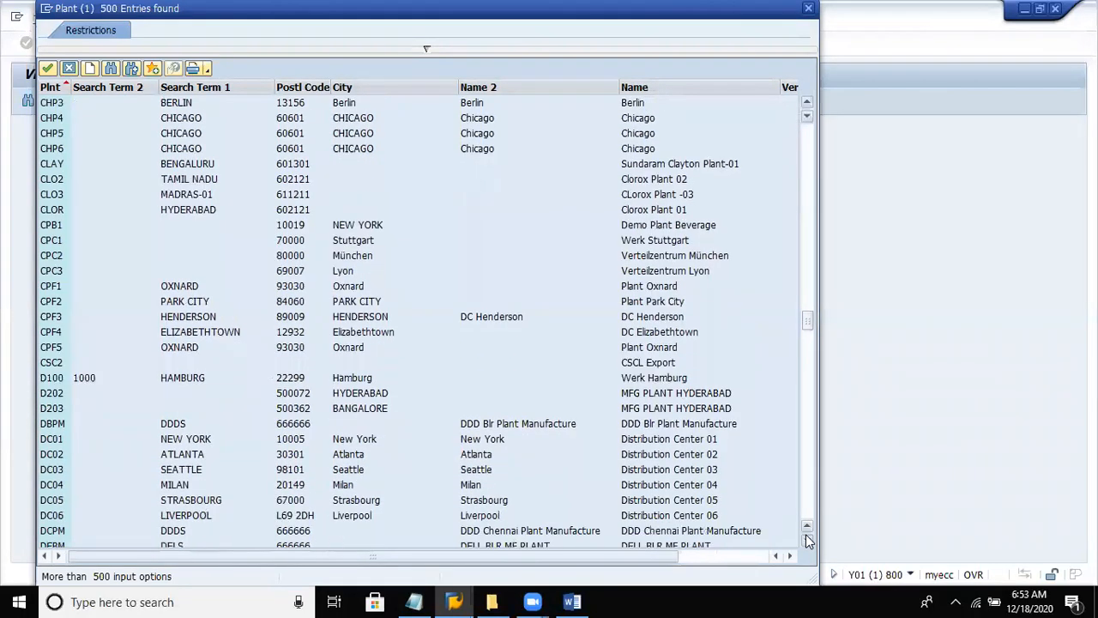
click(806, 539)
click(806, 539)
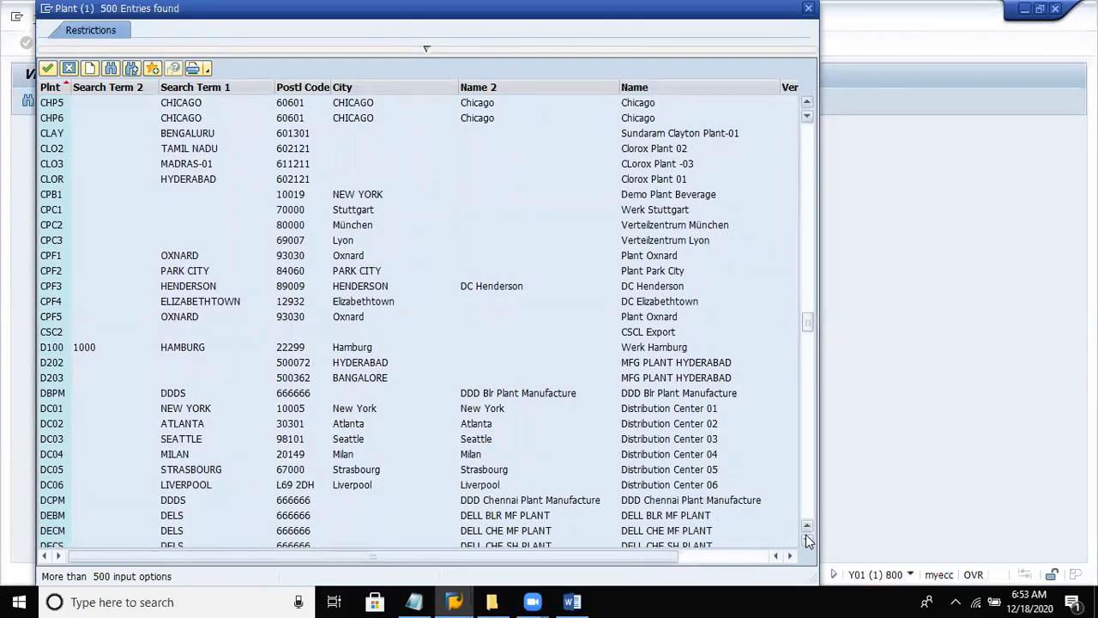
click(806, 538)
click(806, 538)
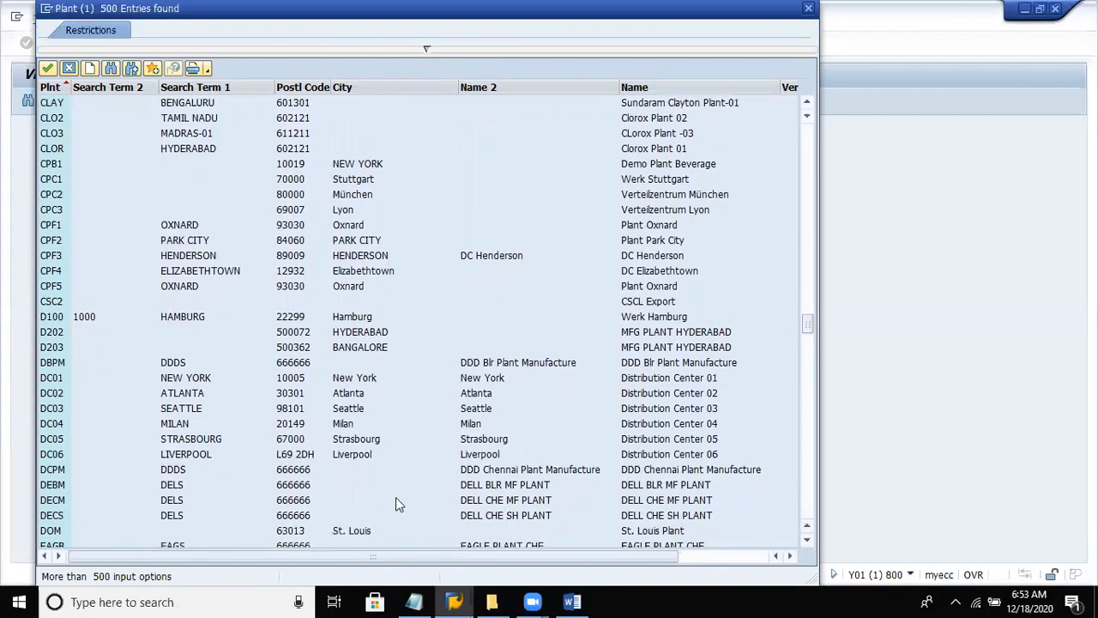
double_click(175, 517)
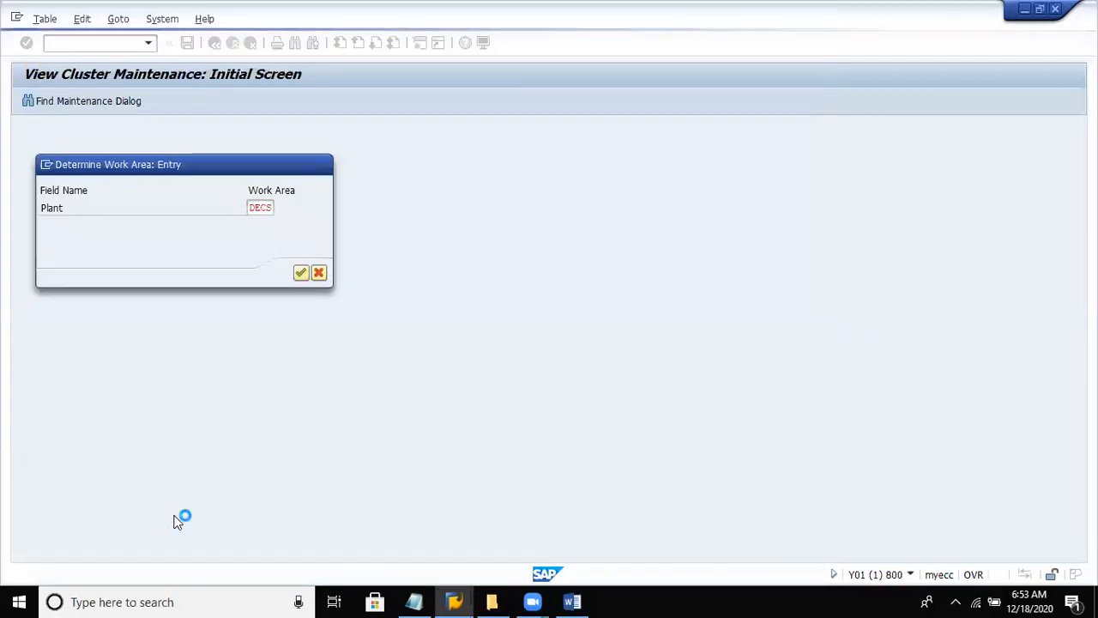
key(Return)
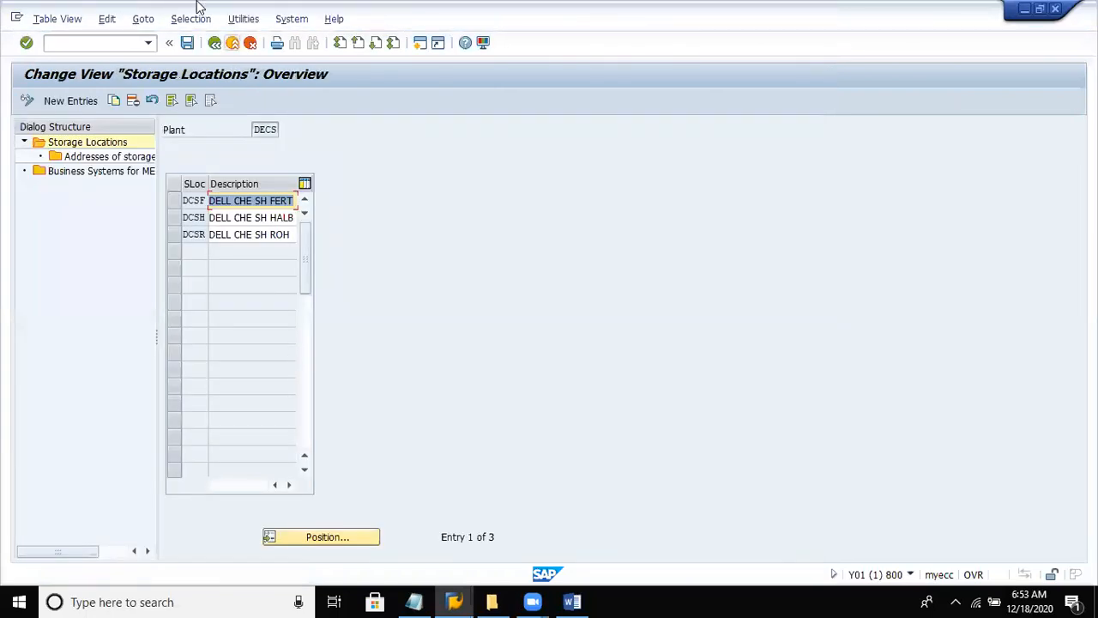
click(215, 43)
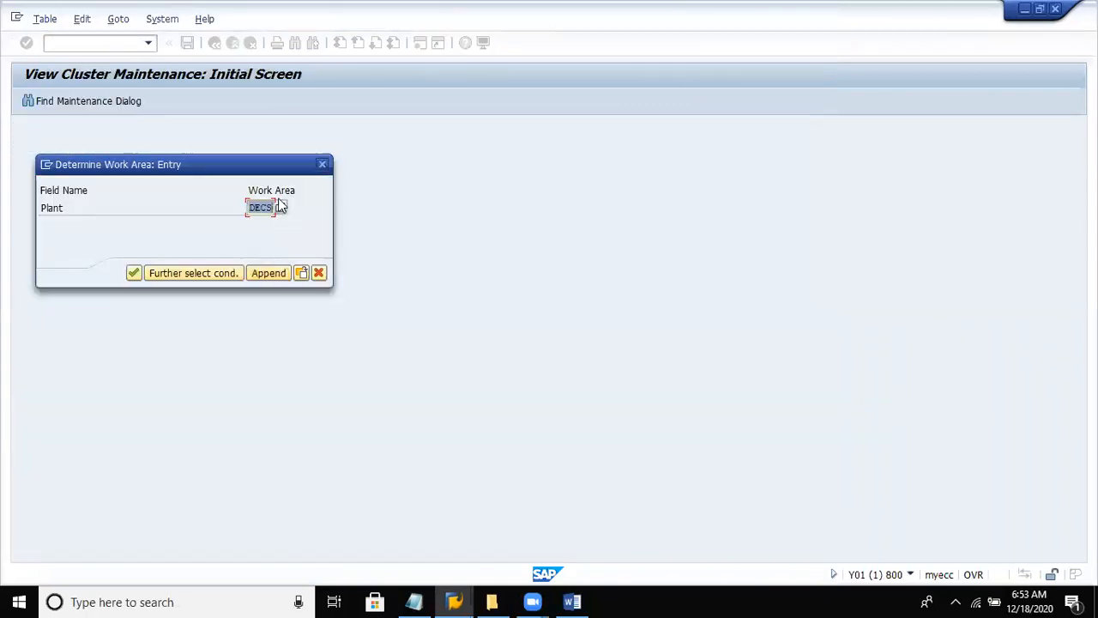
- Find plant DECS in the unrestricted plant list and open its storage locations as the work area
click(226, 273)
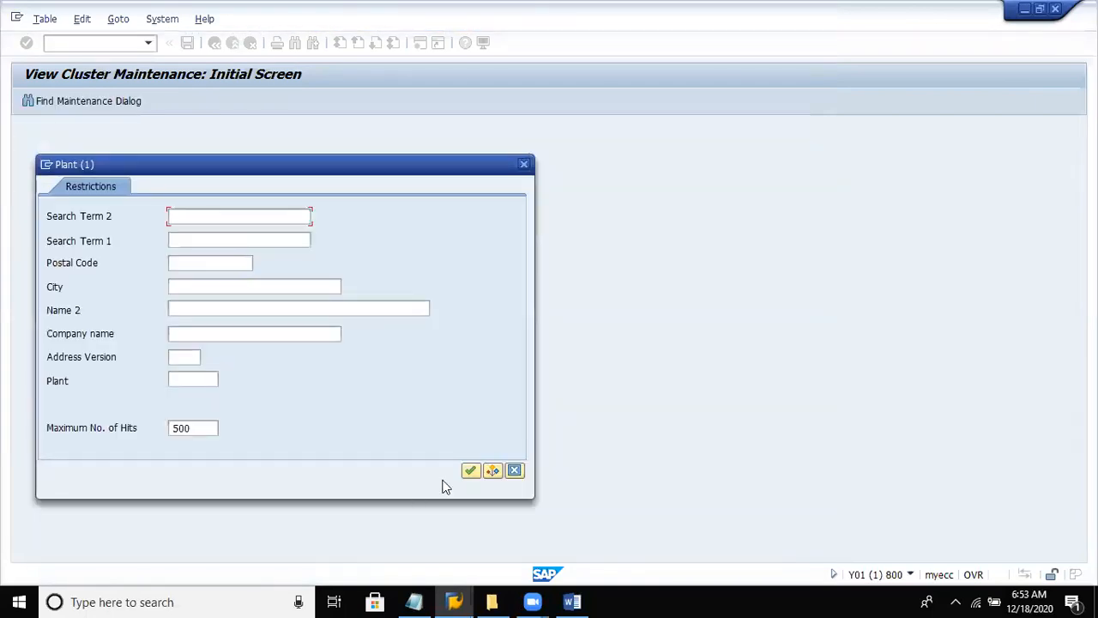
click(470, 470)
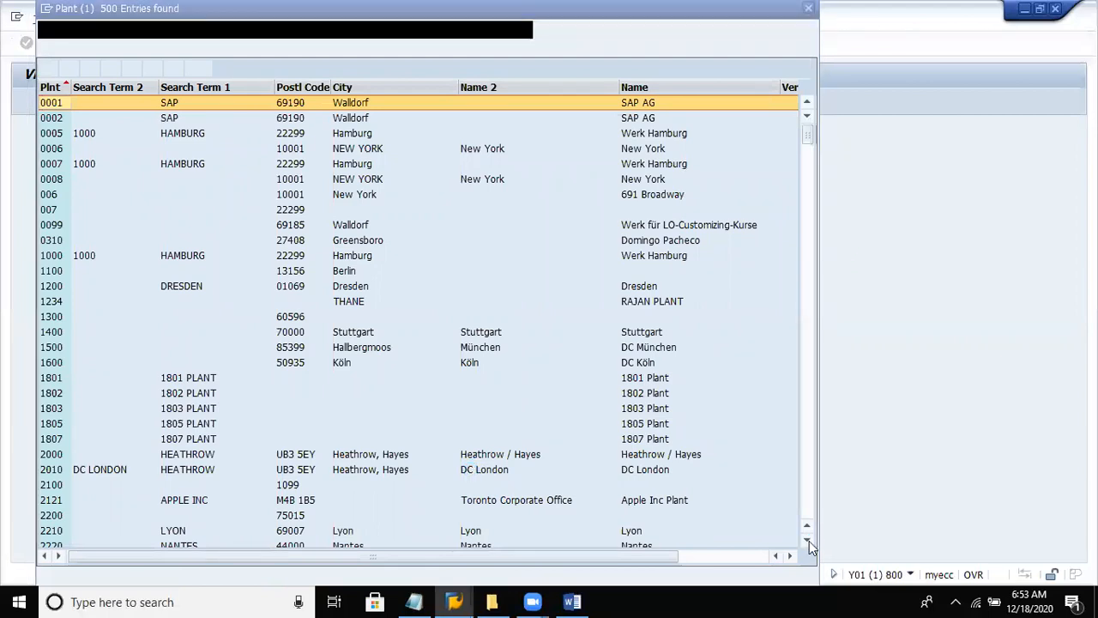
click(808, 540)
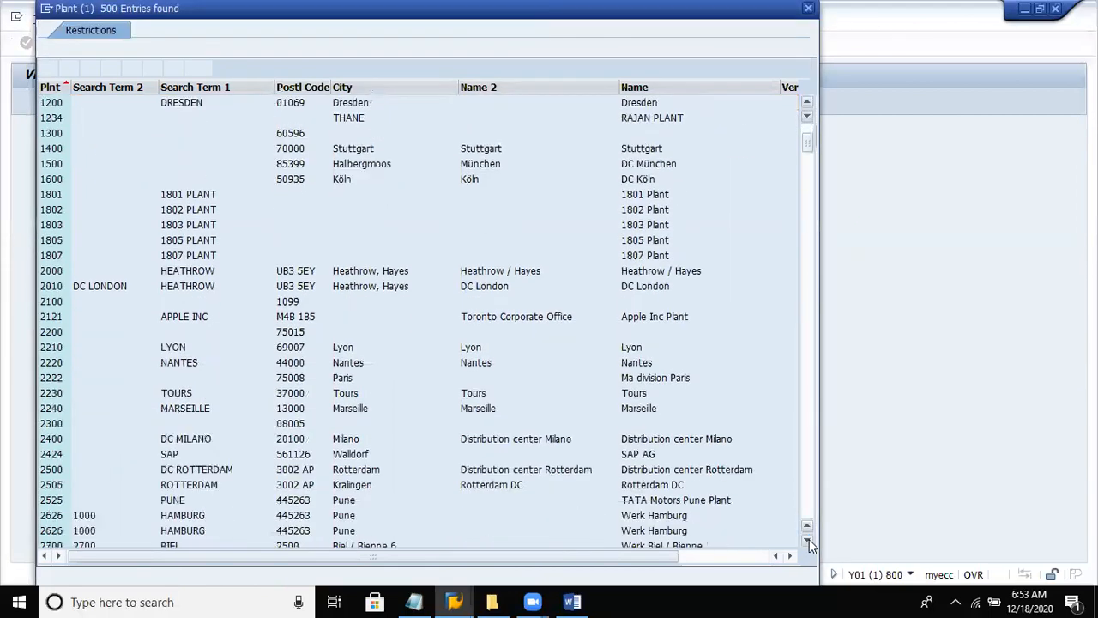
drag(809, 539, 808, 541)
click(809, 503)
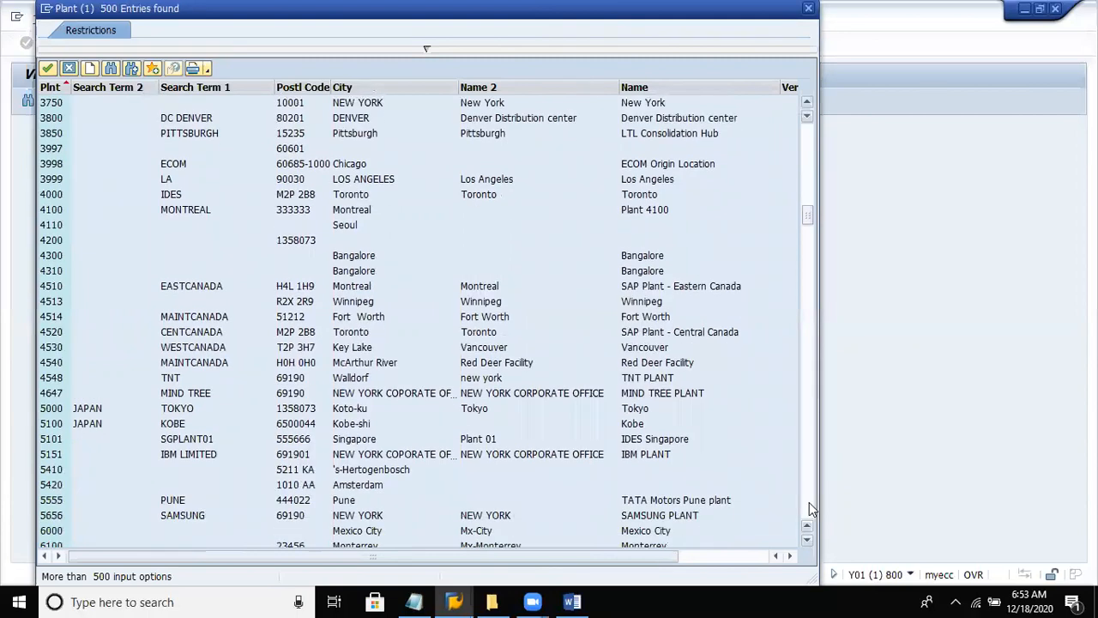
click(809, 504)
click(809, 503)
click(809, 504)
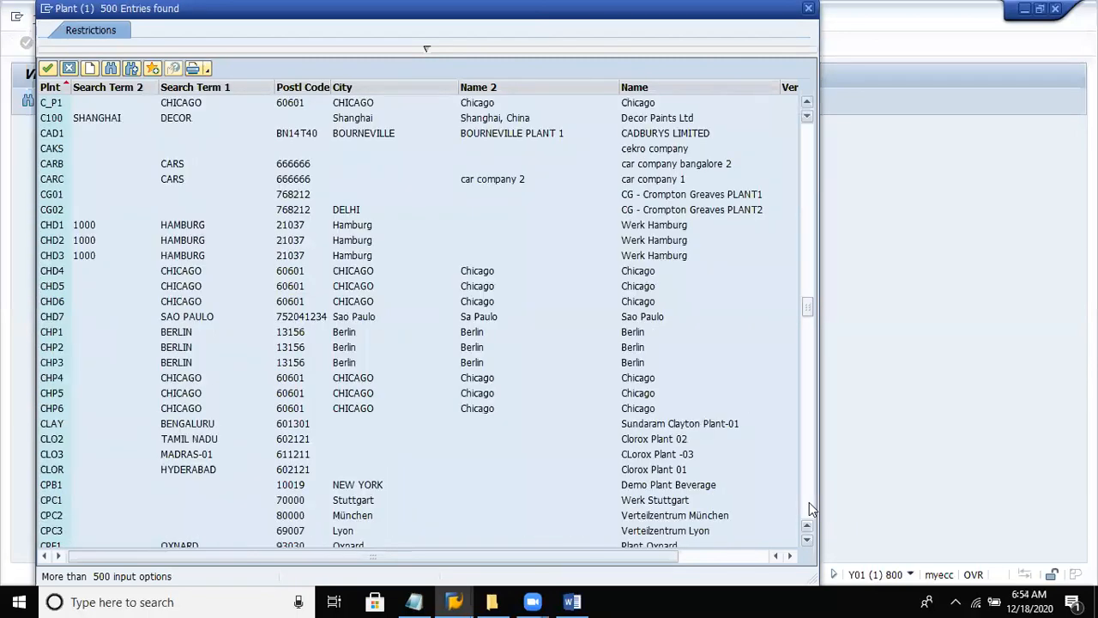
click(809, 503)
click(809, 504)
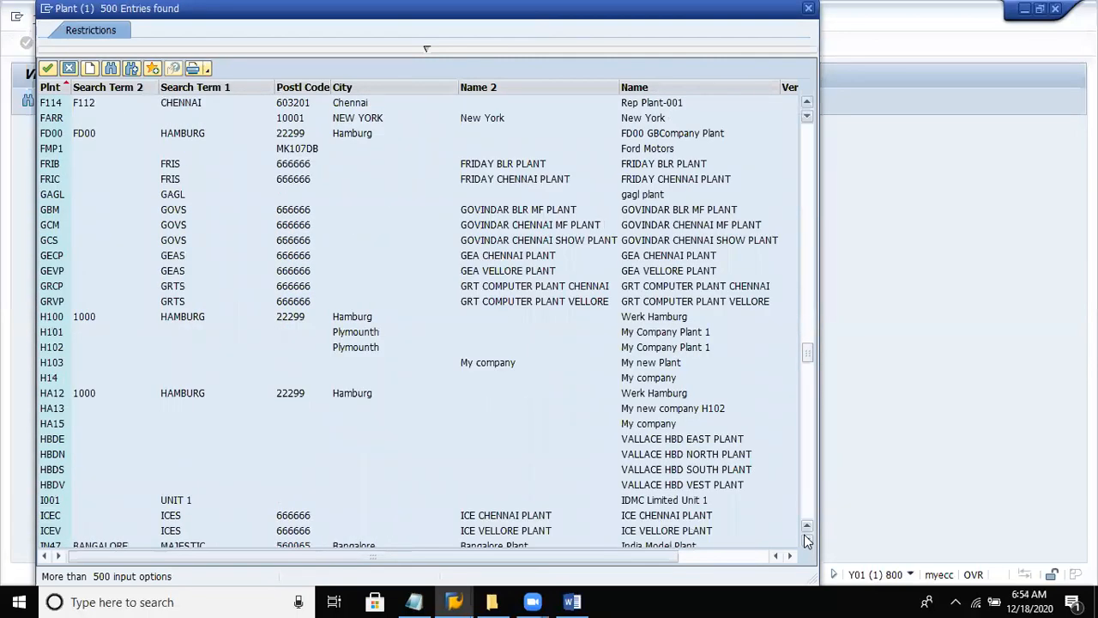
drag(806, 101, 807, 101)
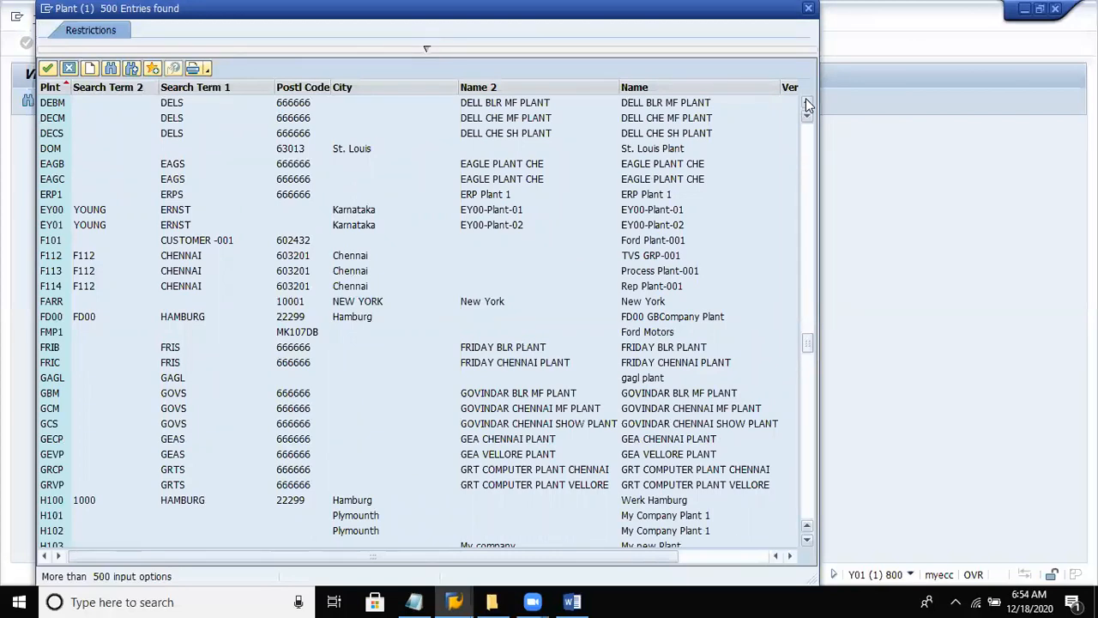
click(805, 99)
click(806, 99)
click(805, 101)
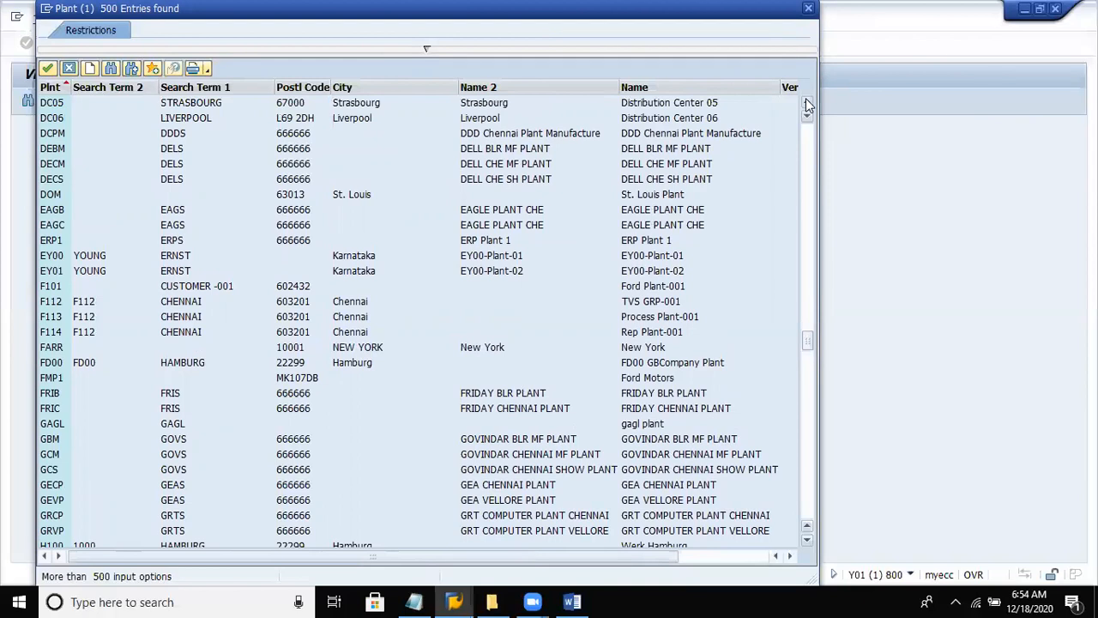
click(805, 101)
click(806, 101)
click(806, 101)
click(805, 102)
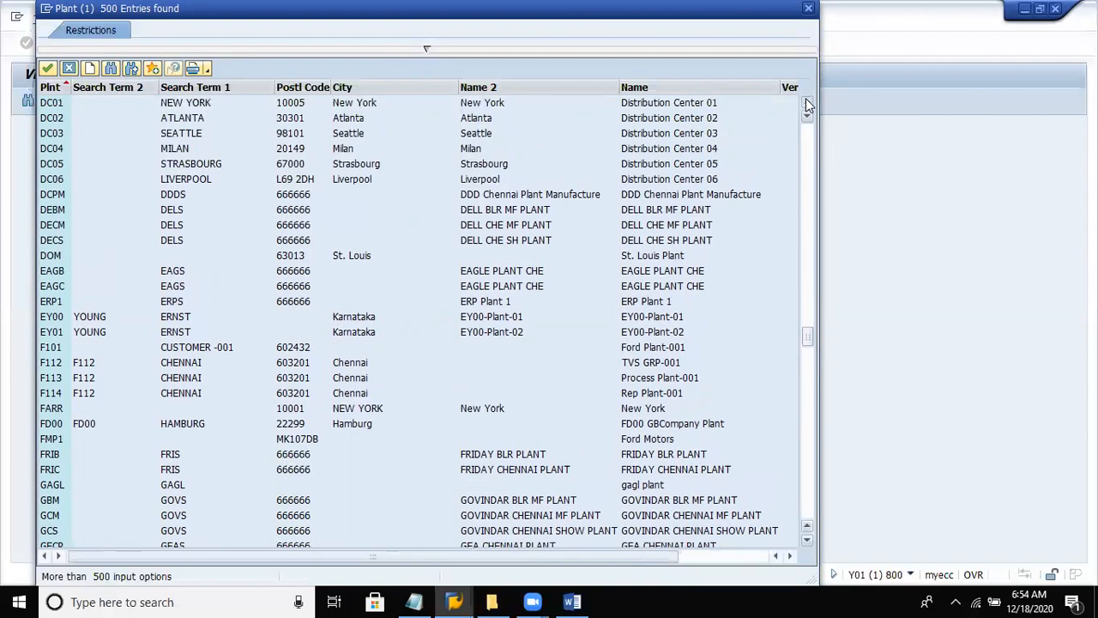
click(805, 101)
click(805, 101)
click(805, 101)
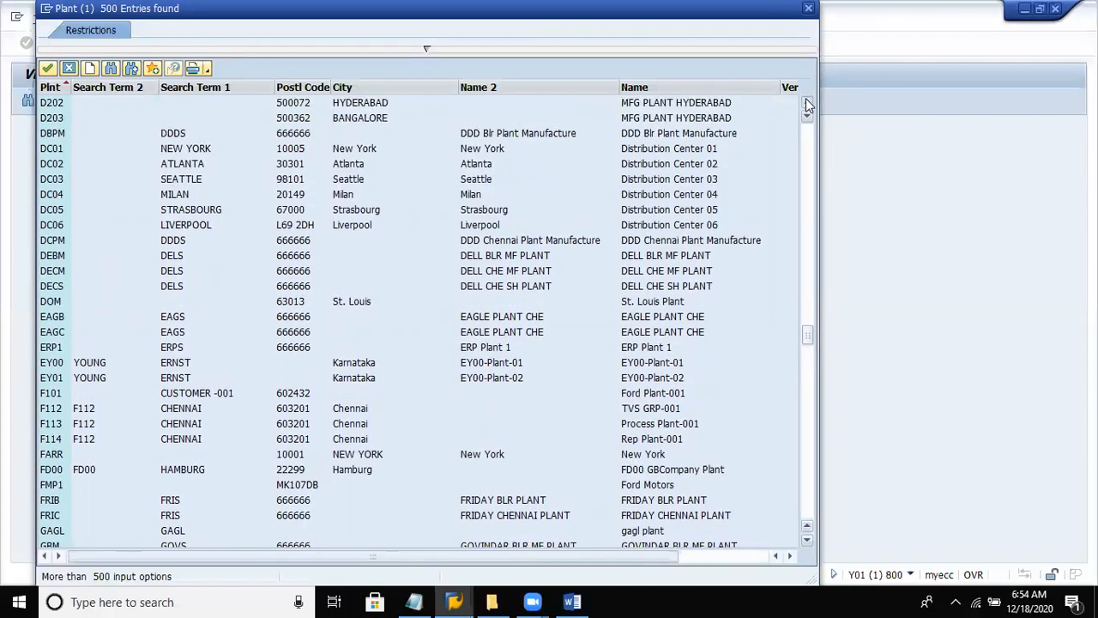
click(806, 101)
click(806, 101)
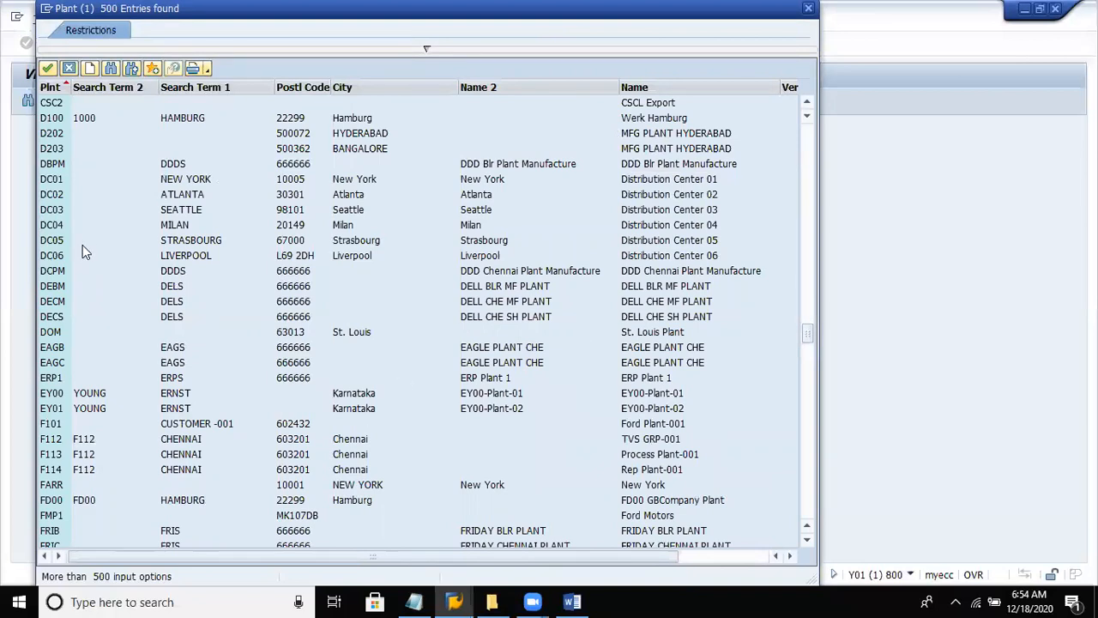
double_click(51, 318)
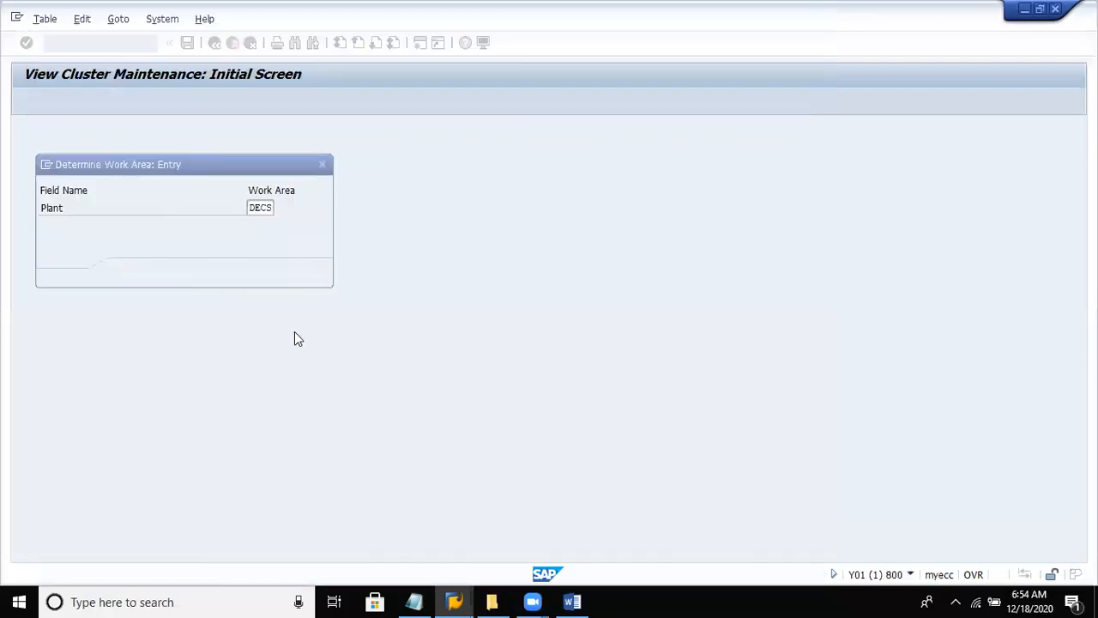
click(134, 273)
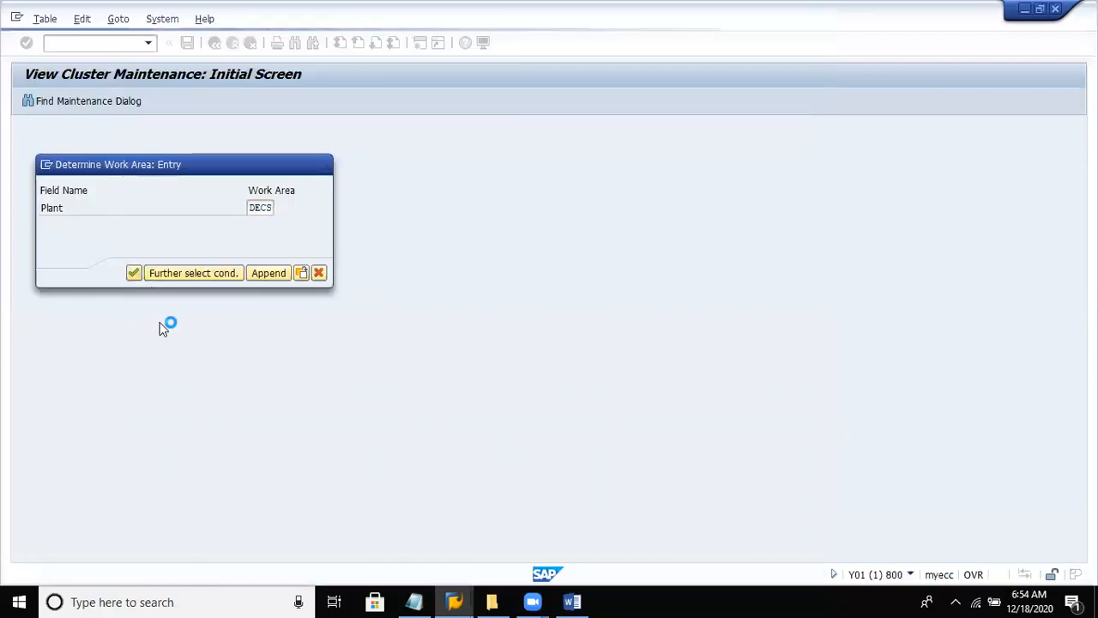
- Start new entries for plant DECS and add storage location DE11 with the description "city 1"
click(71, 102)
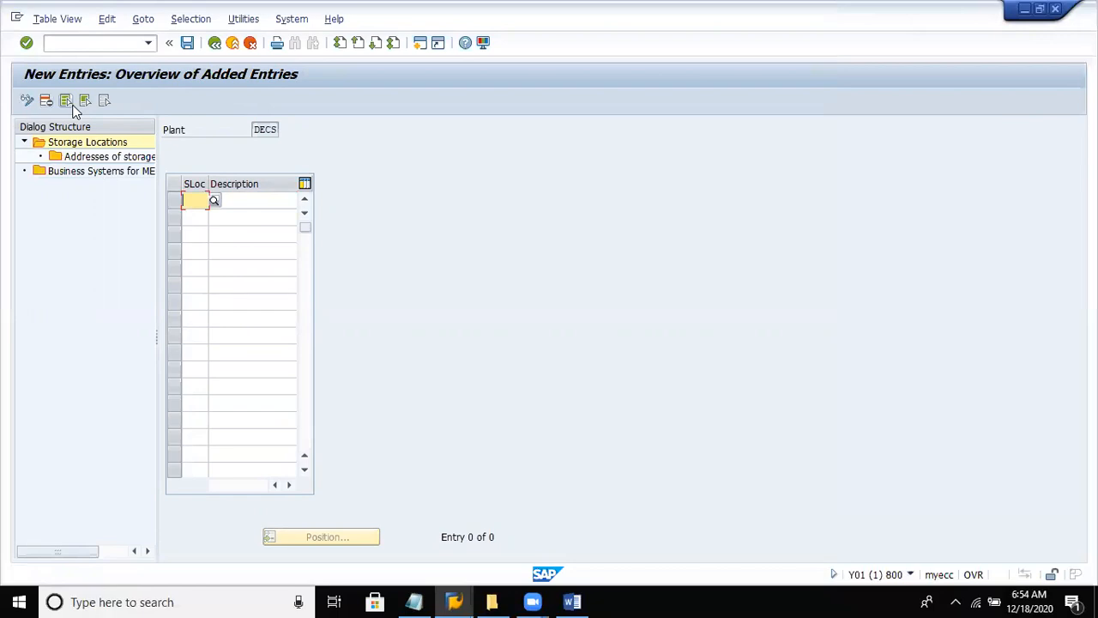
text(del)
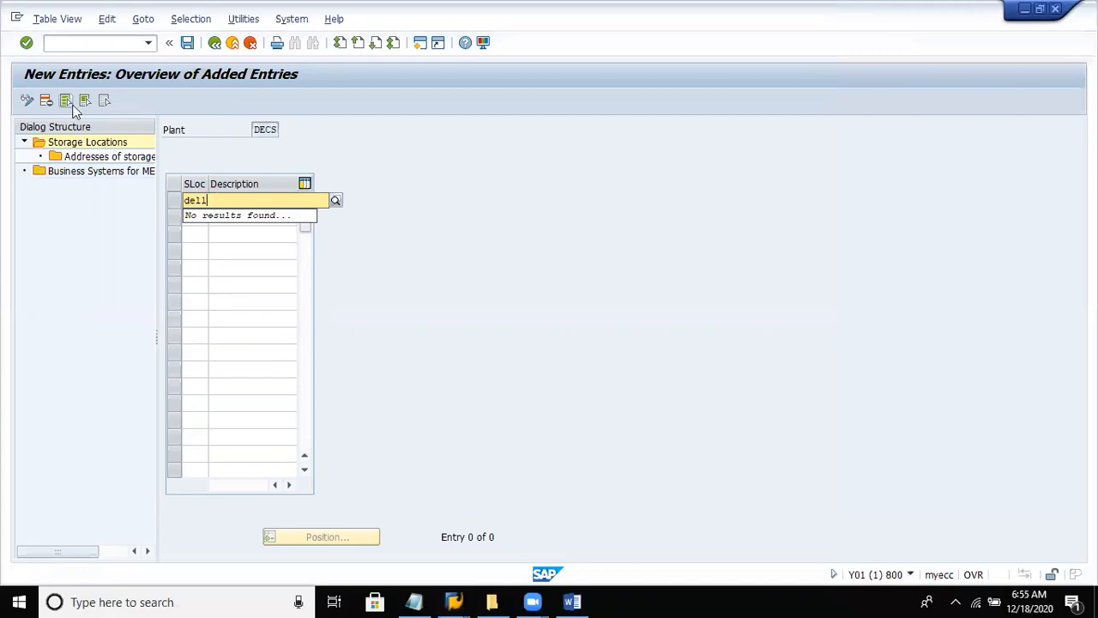
key(BackSpace)
text(ll)
click(223, 254)
click(234, 204)
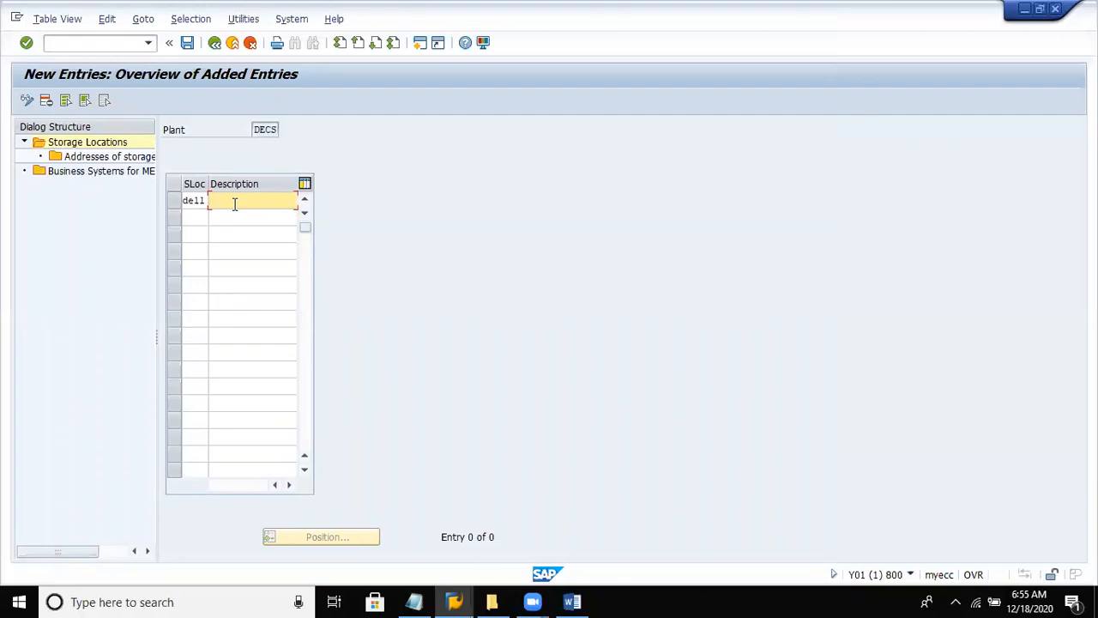
text(dity)
text( 1)
- Add a second storage location DE22 with the description "city 2" and confirm the entries
click(196, 215)
text(del)
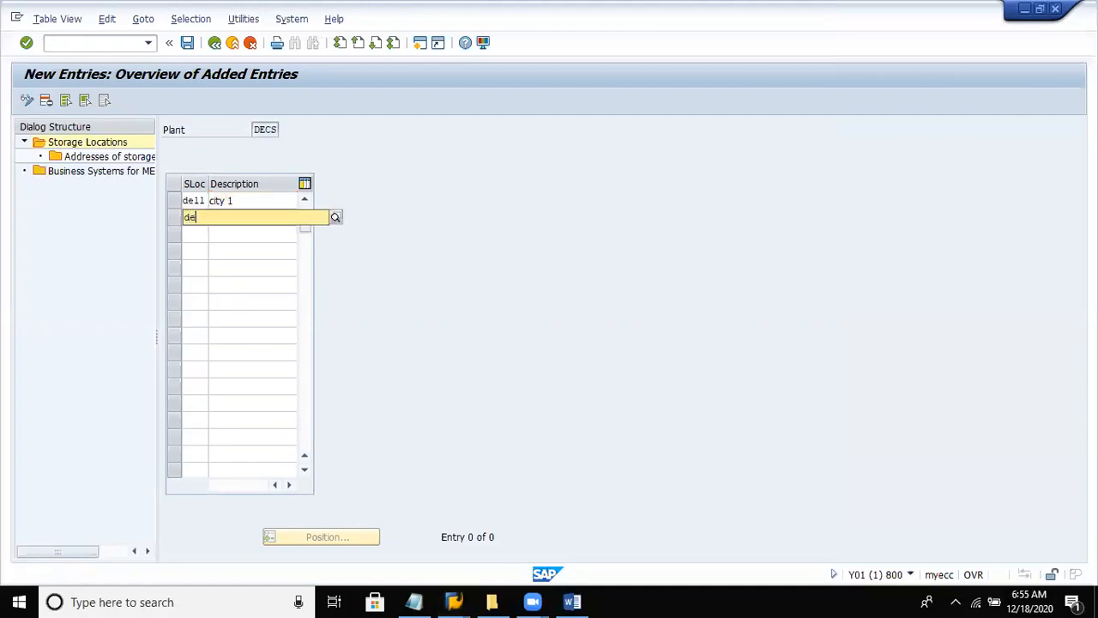
text(22)
key(Return)
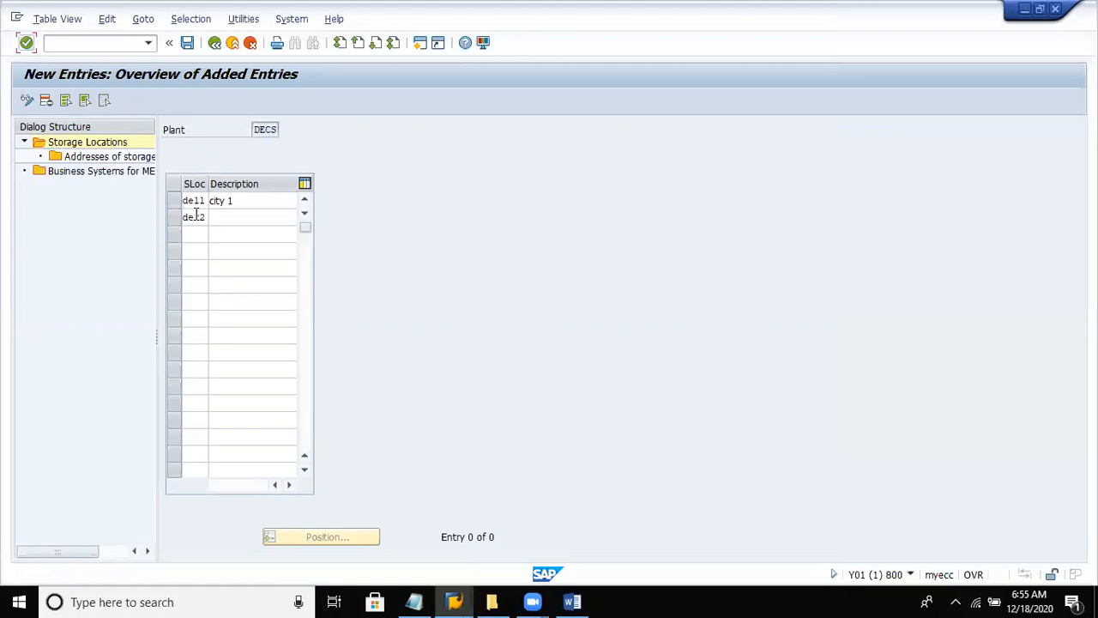
click(261, 218)
text(city)
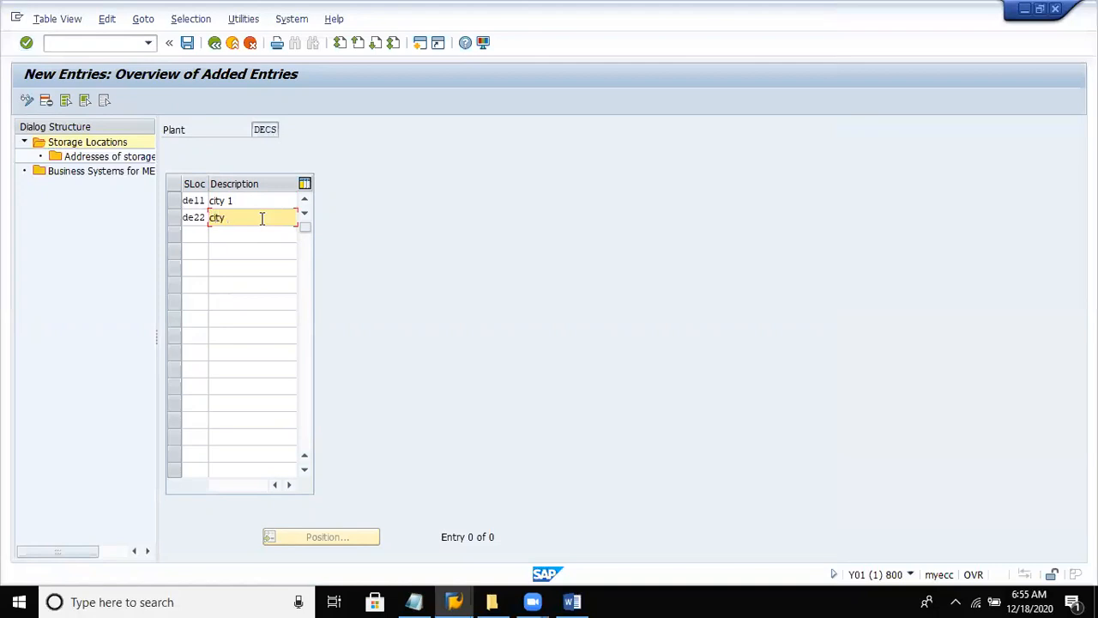
text( 2)
key(Return)
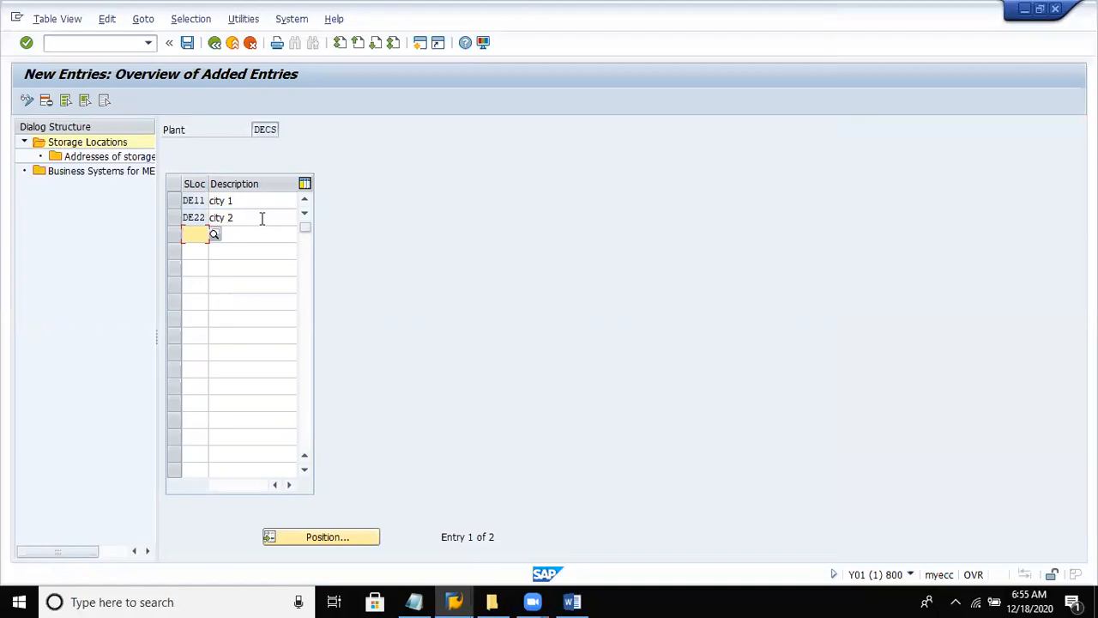
- Save the new storage locations in the Dell Private limited customizing request and return to the implementation guide
key(ctrl+s)
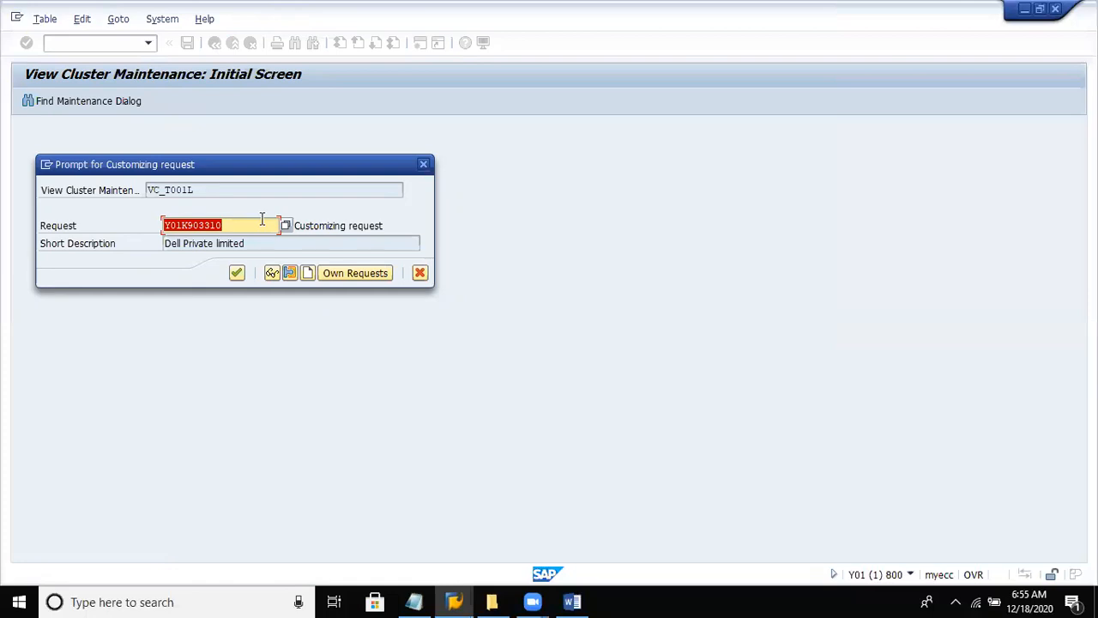
click(236, 274)
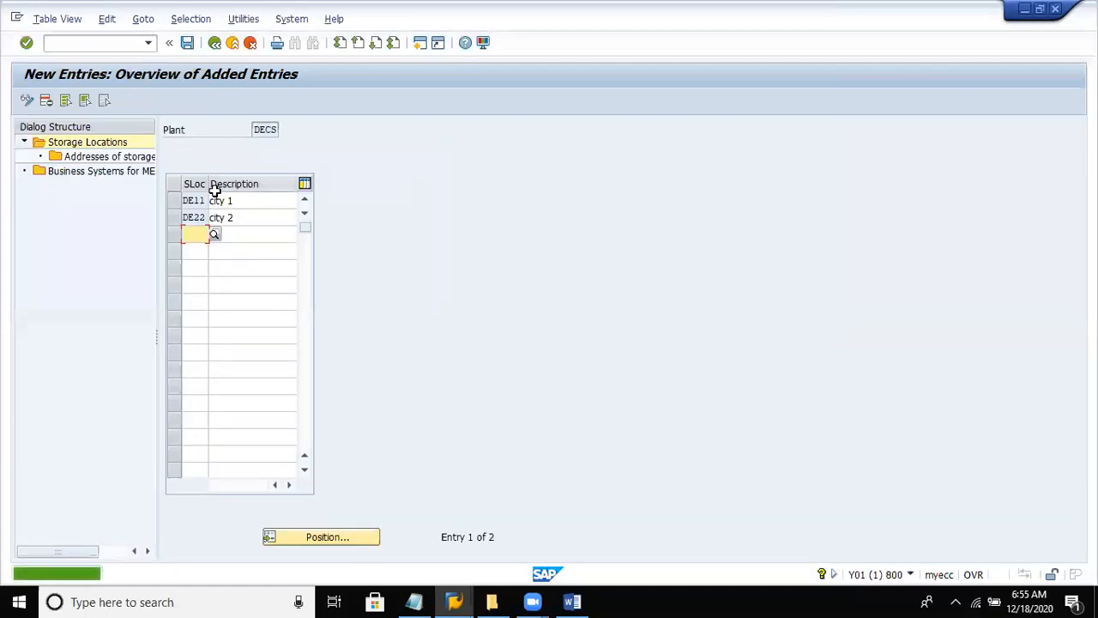
click(215, 43)
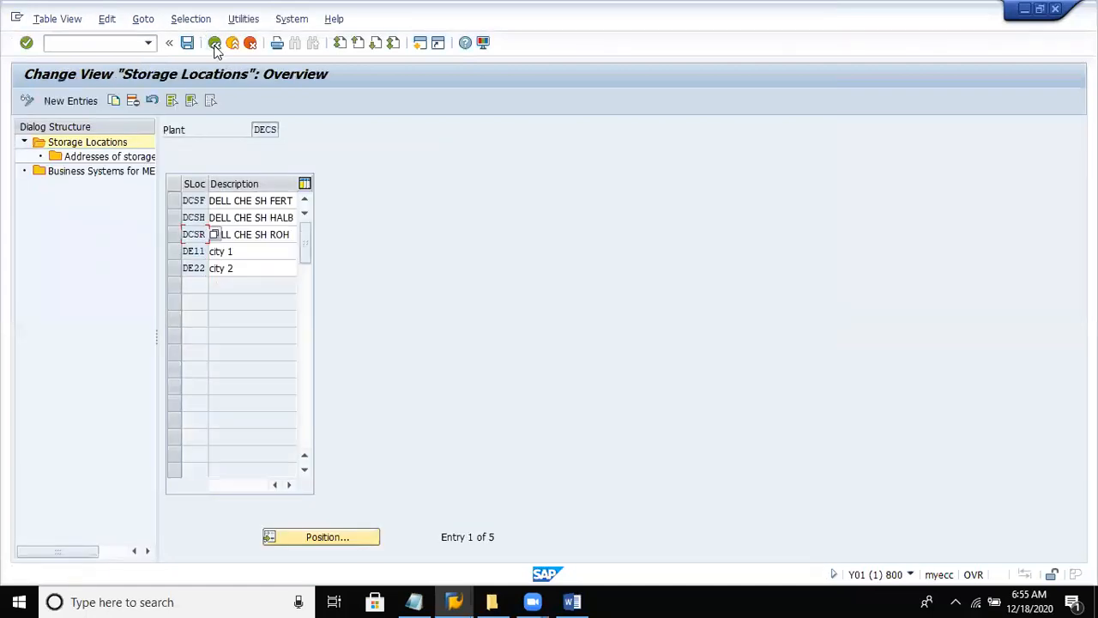
click(214, 42)
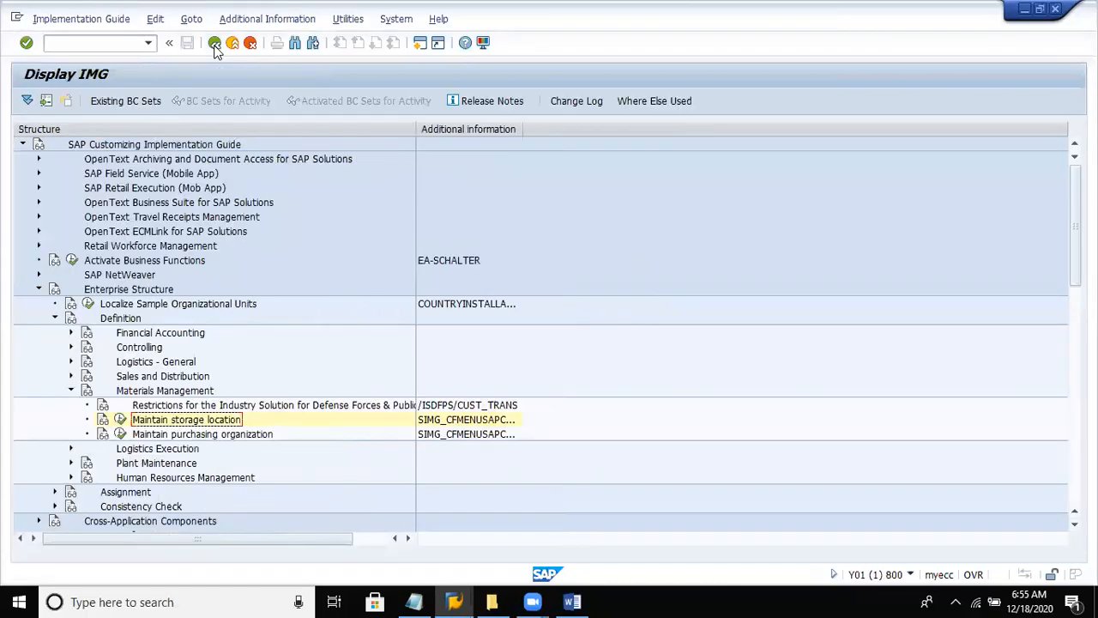
- Expand Logistics Execution in place of Materials Management and go to the activity for defining, copying, deleting and checking shipping points
key(Up)
key(Up)
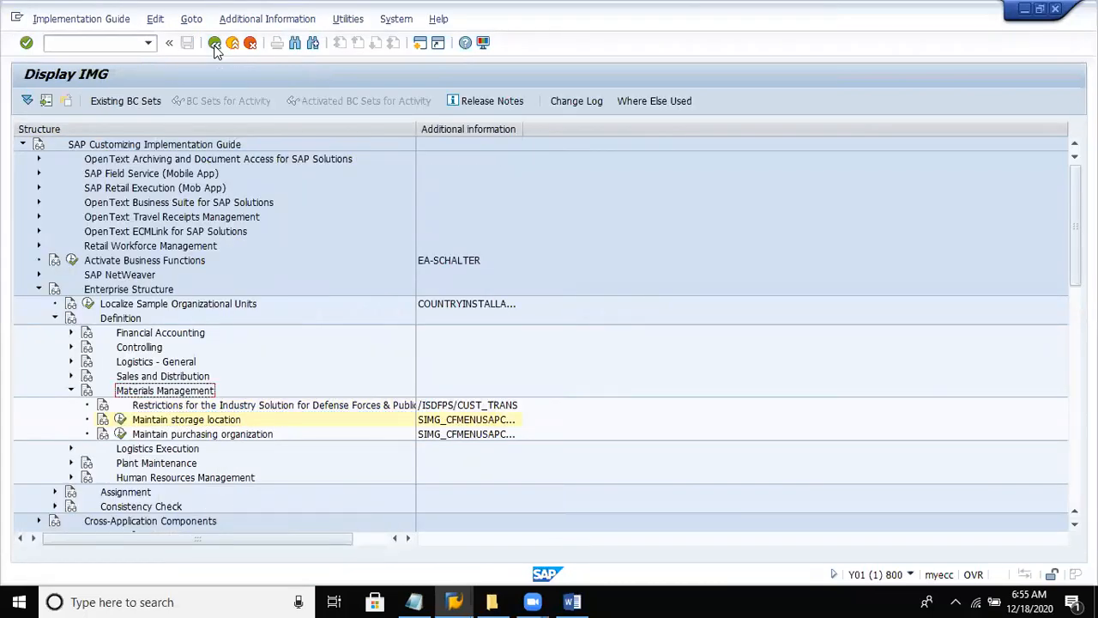
key(Left)
key(Down)
key(Right)
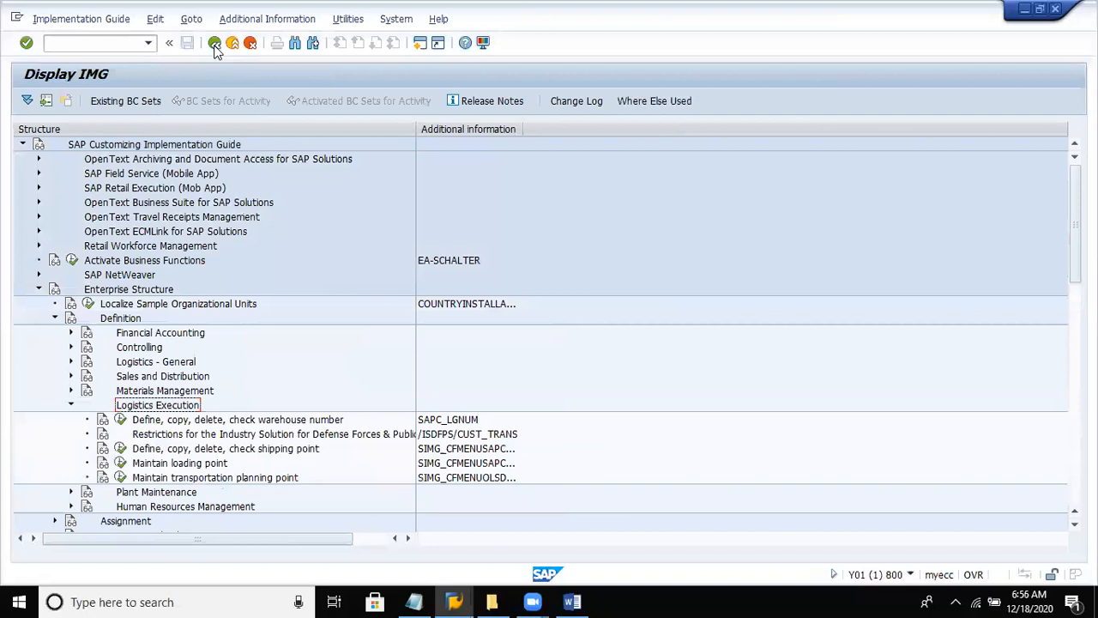
key(Down)
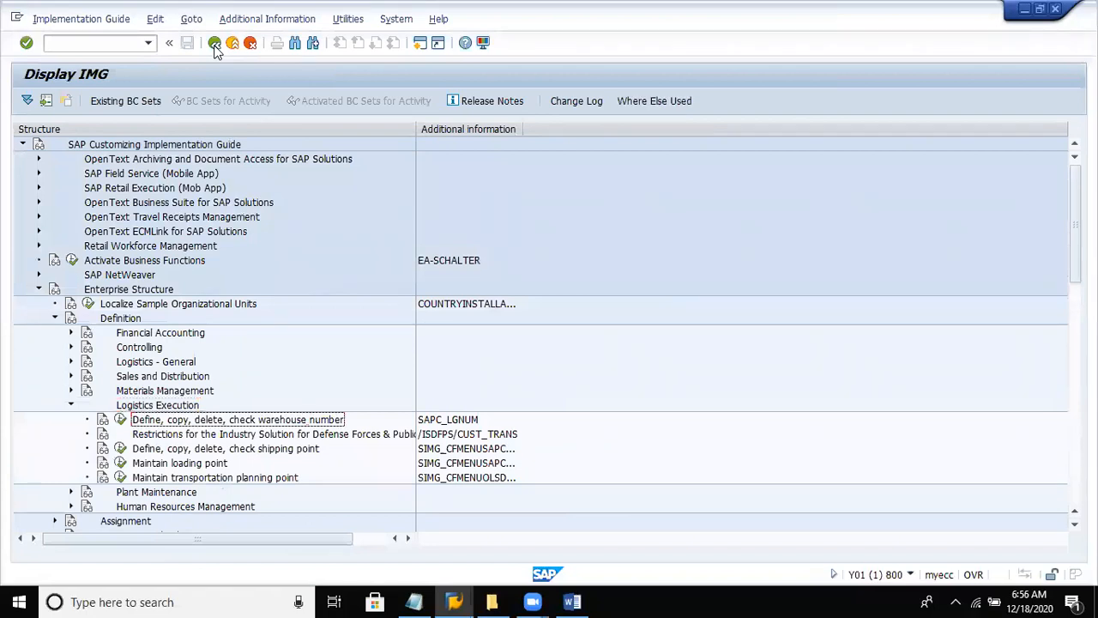
key(Down)
key(Down)
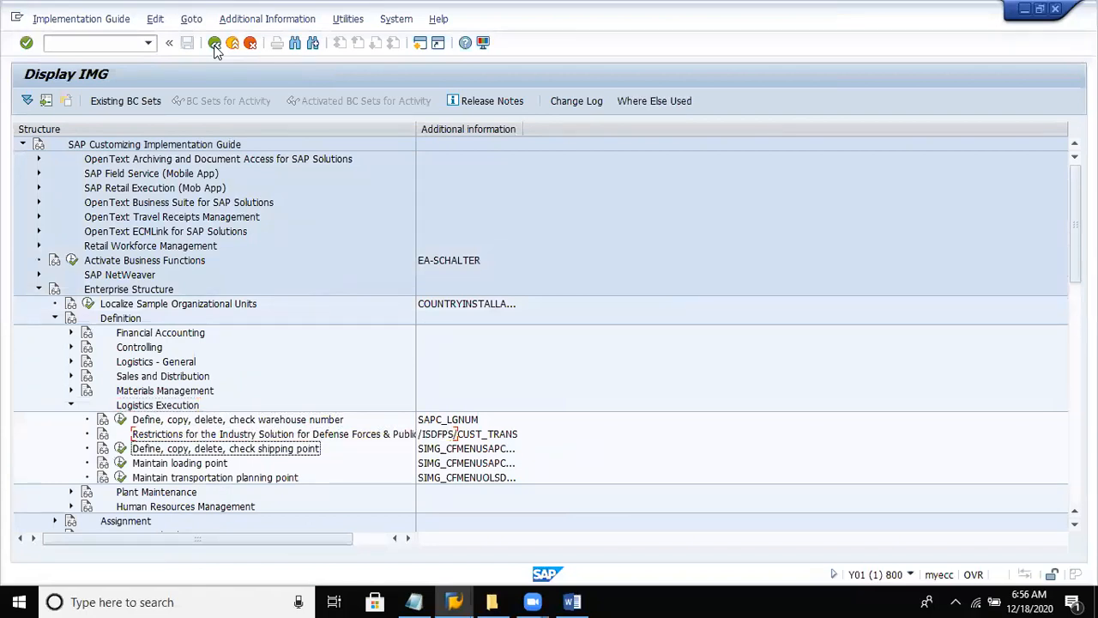
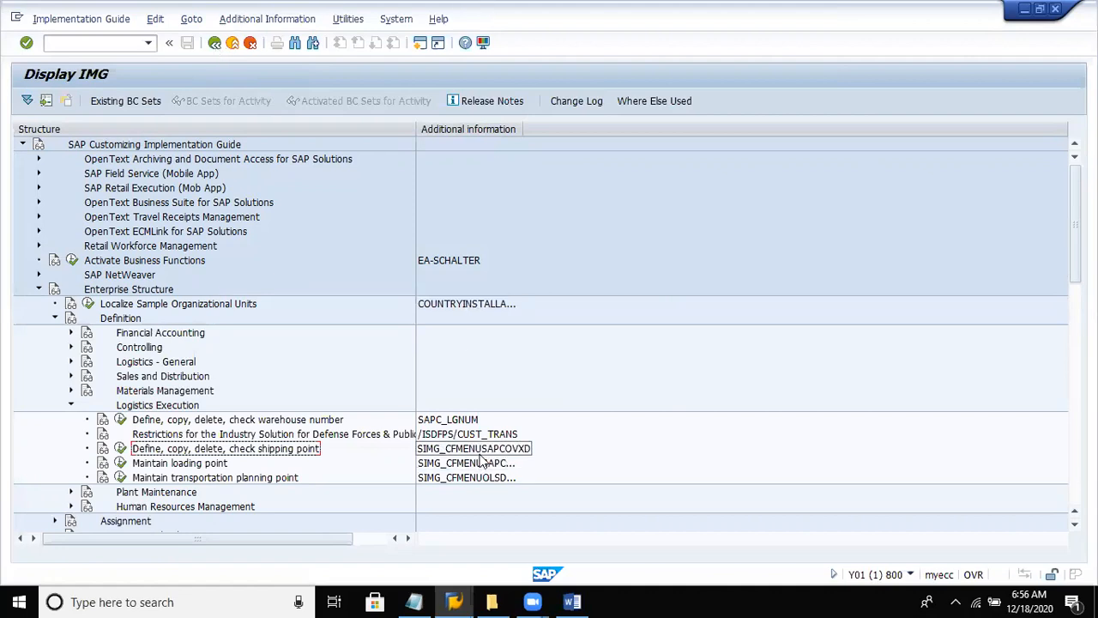
- Start a new entry in the Define shipping point activity and enter the shipping point code DESH
click(120, 447)
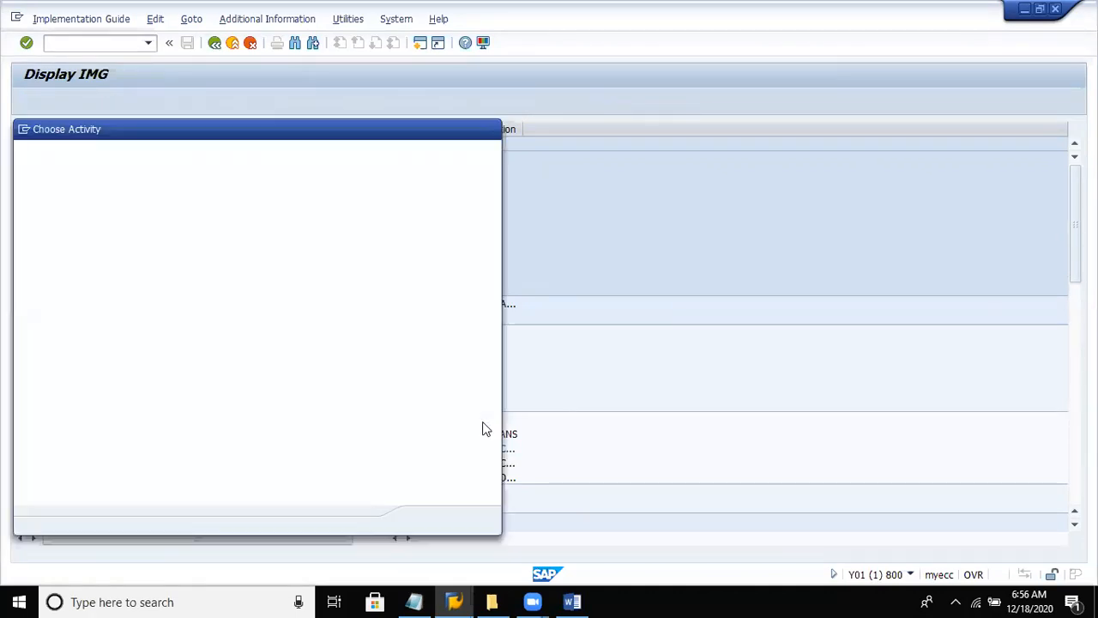
double_click(257, 188)
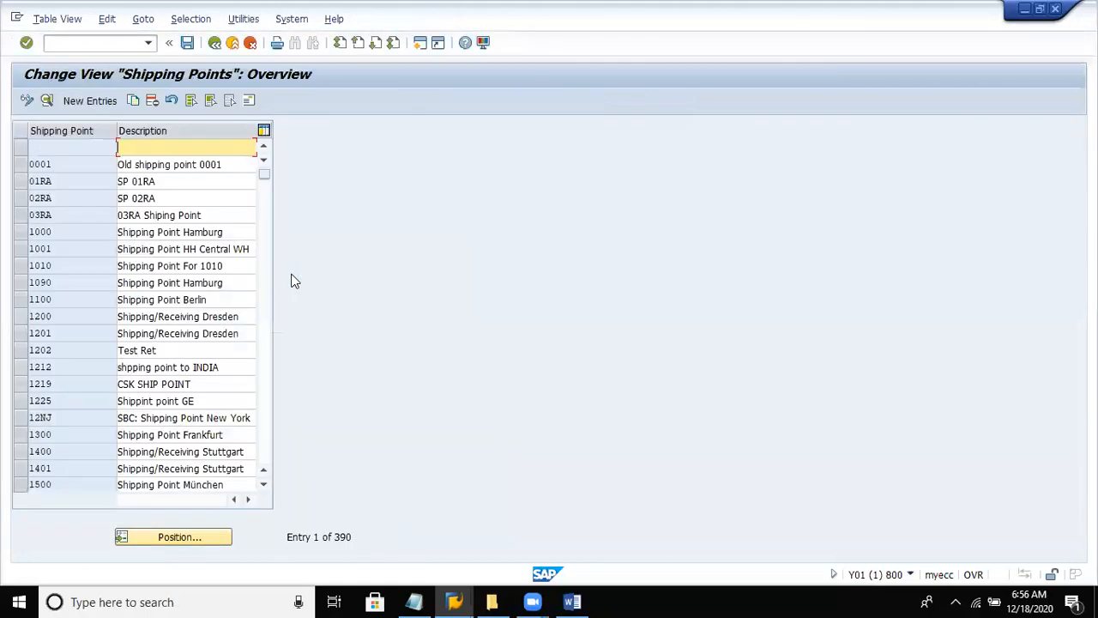
click(92, 101)
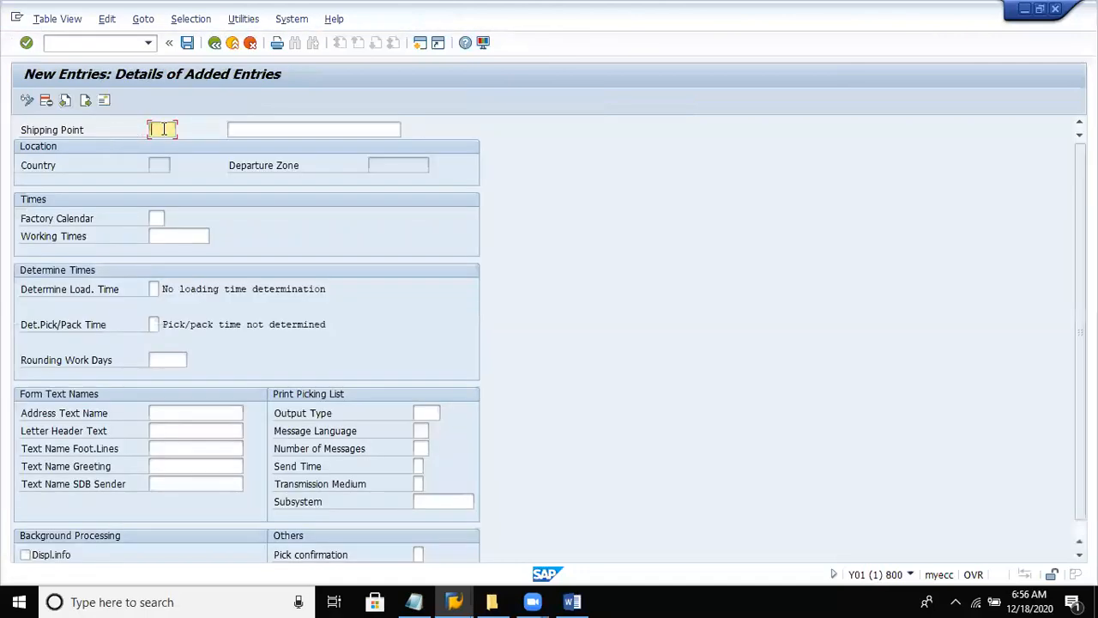
text(des)
key(BackSpace)
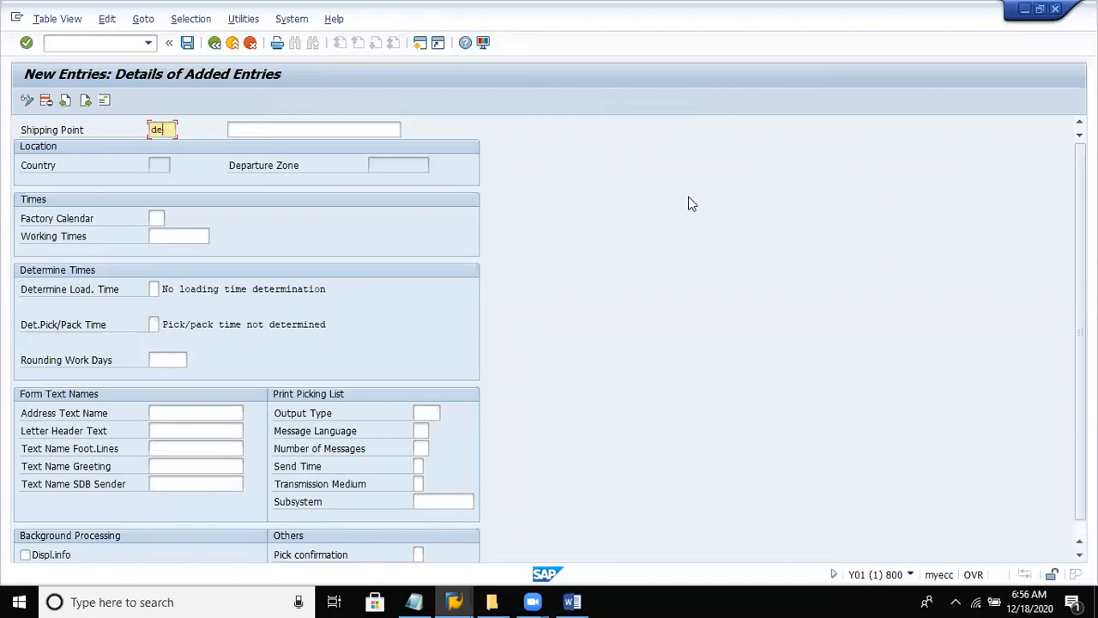
text(l)
key(BackSpace)
key(BackSpace)
text(esh)
- Describe shipping point DESH as "shipping point - del8" and confirm the entry
click(340, 127)
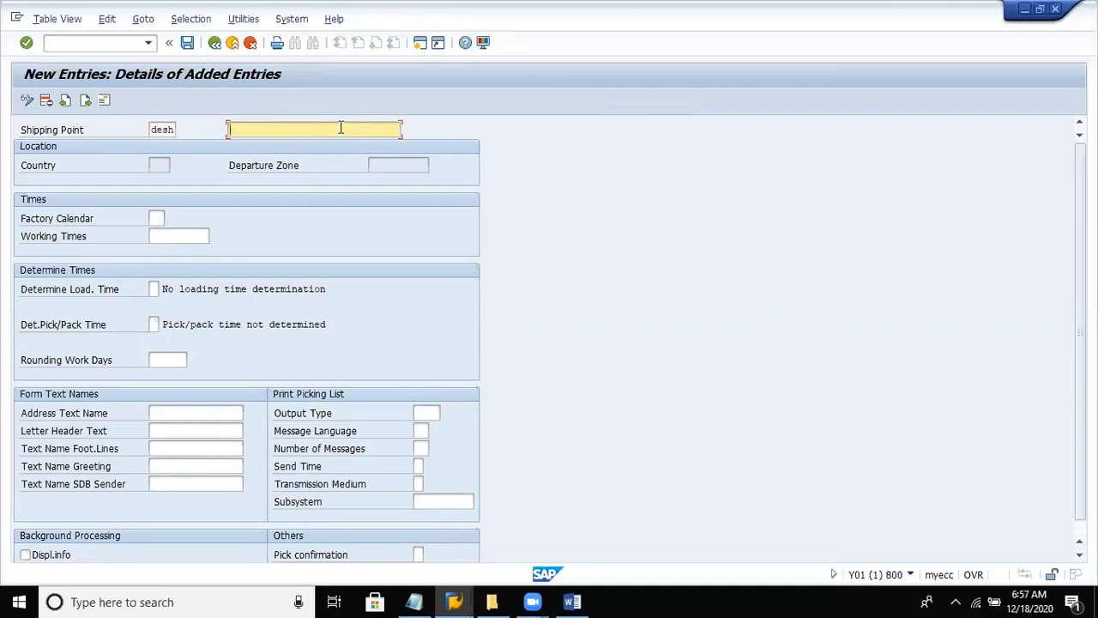
text(shipping point - delh)
key(Return)
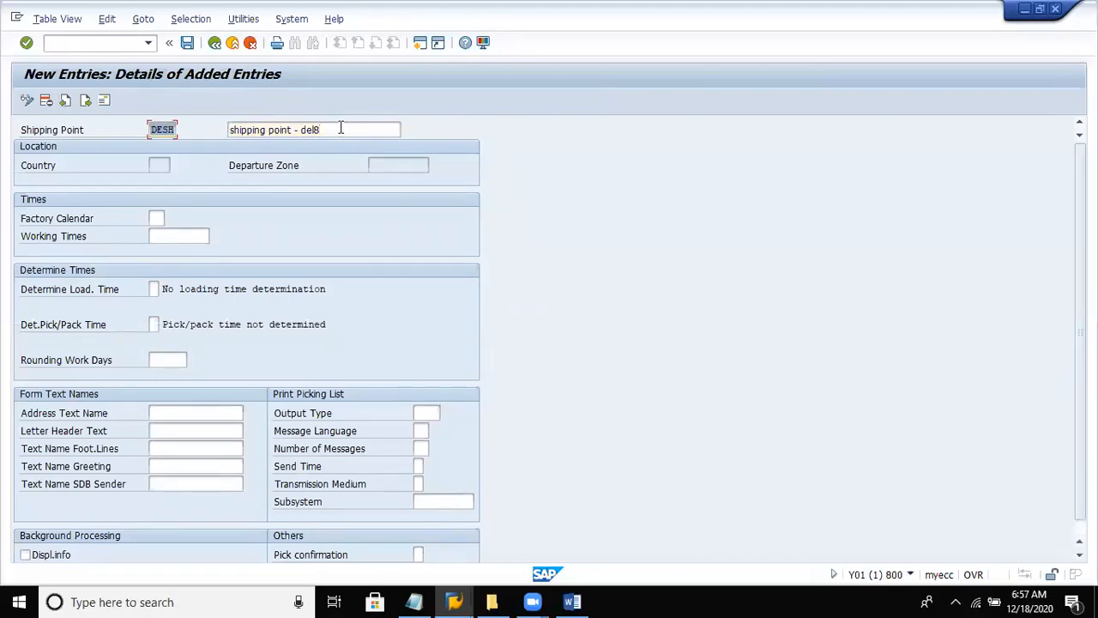
- Save shipping point DESH and complete its address with title Company, name "Dell Private ltd" and country IN
click(186, 43)
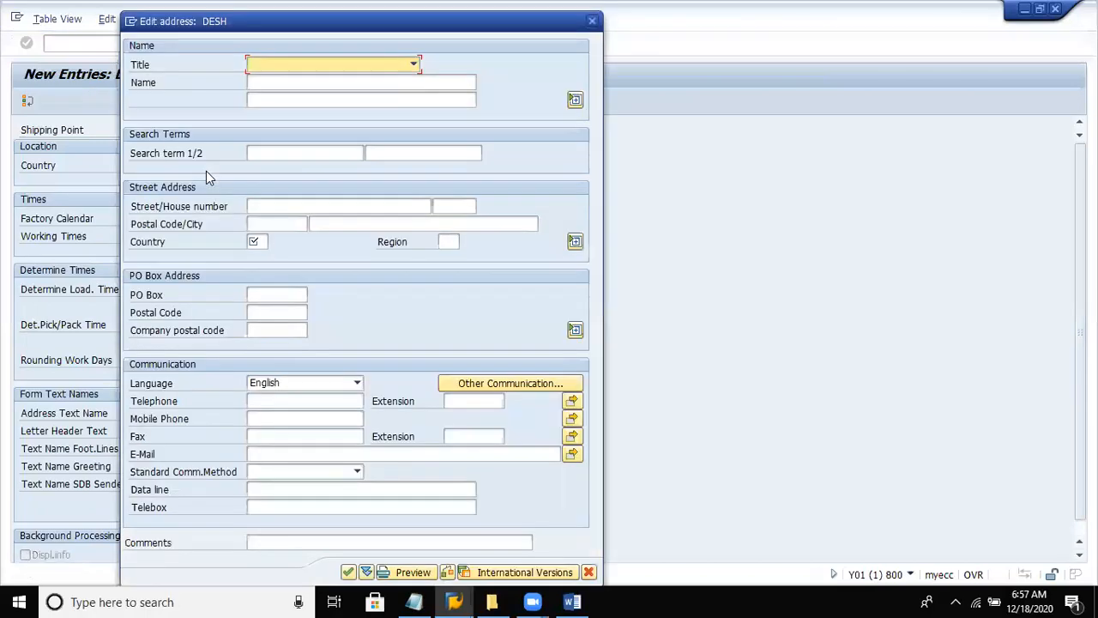
key(Down)
click(279, 84)
text(de)
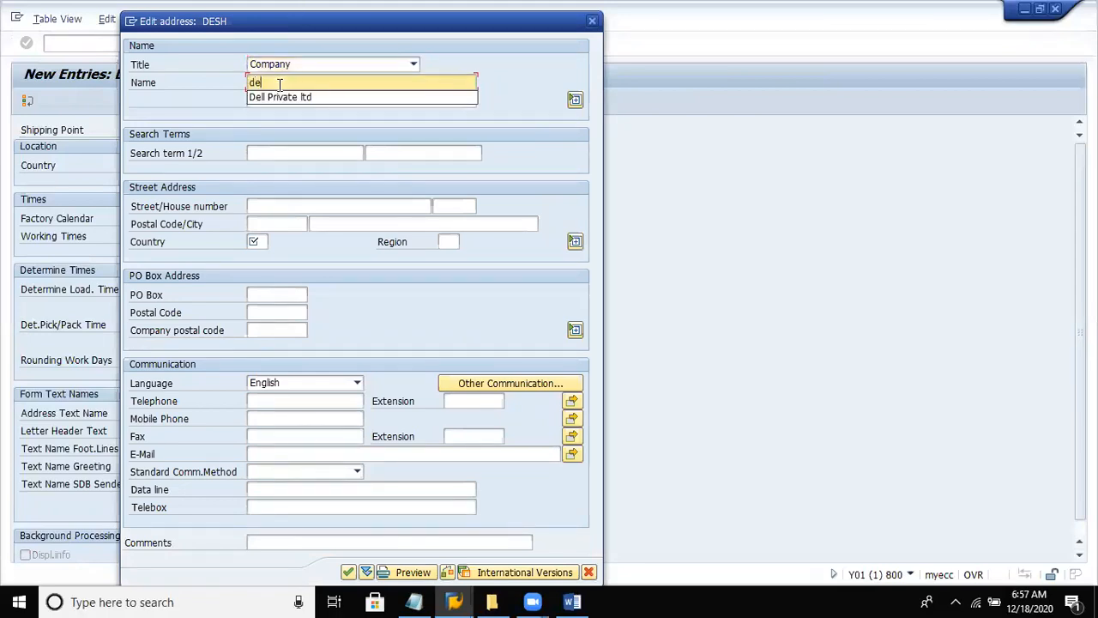
key(Down)
key(Return)
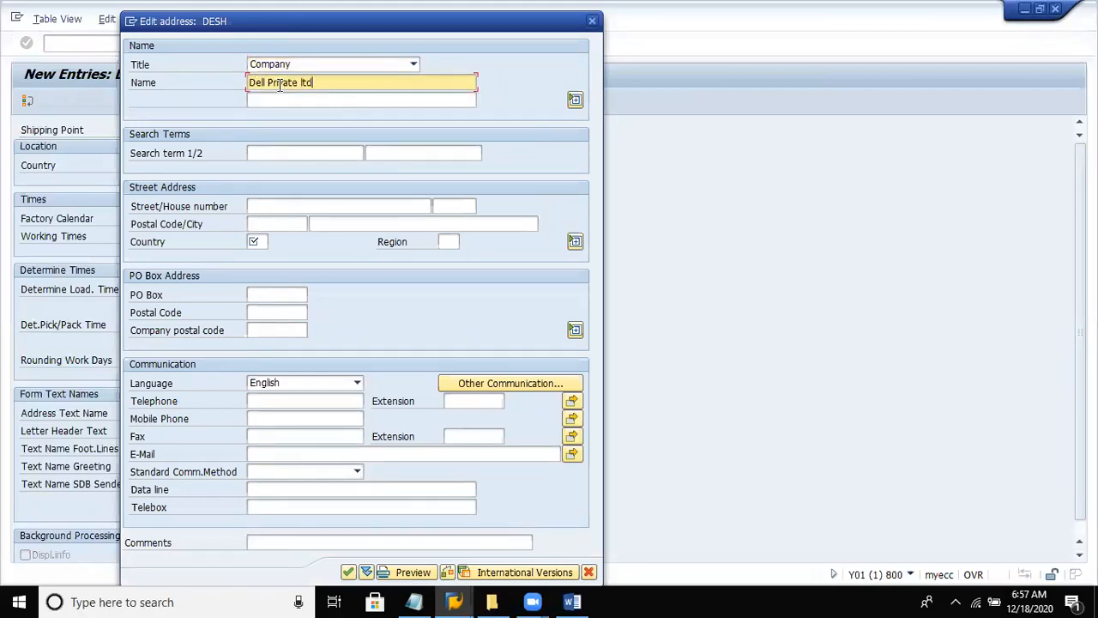
click(257, 241)
text(in)
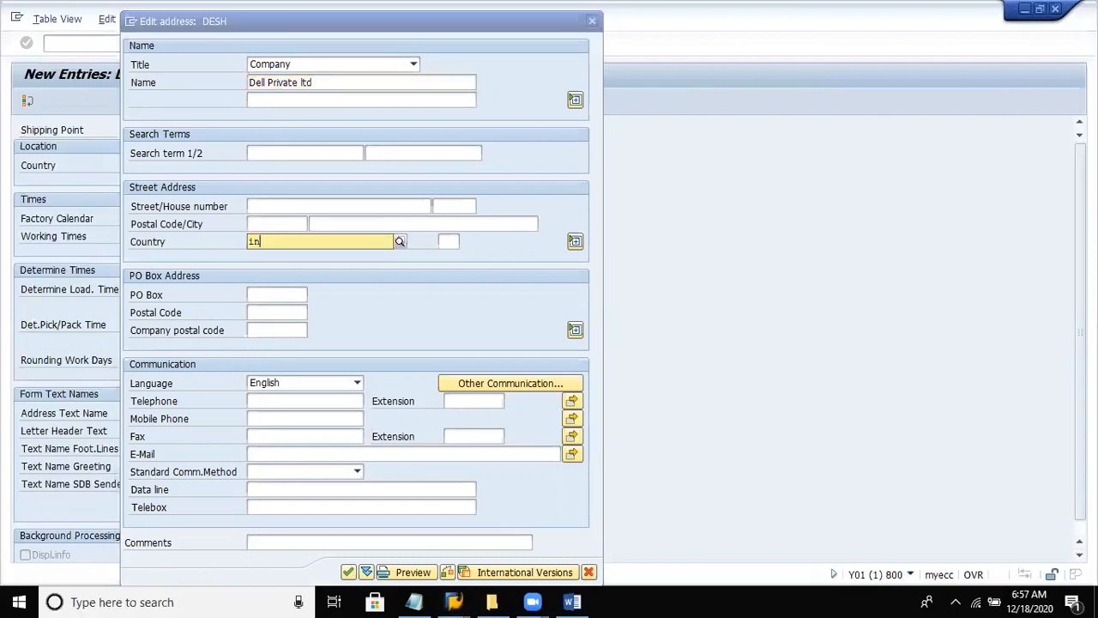
key(Return)
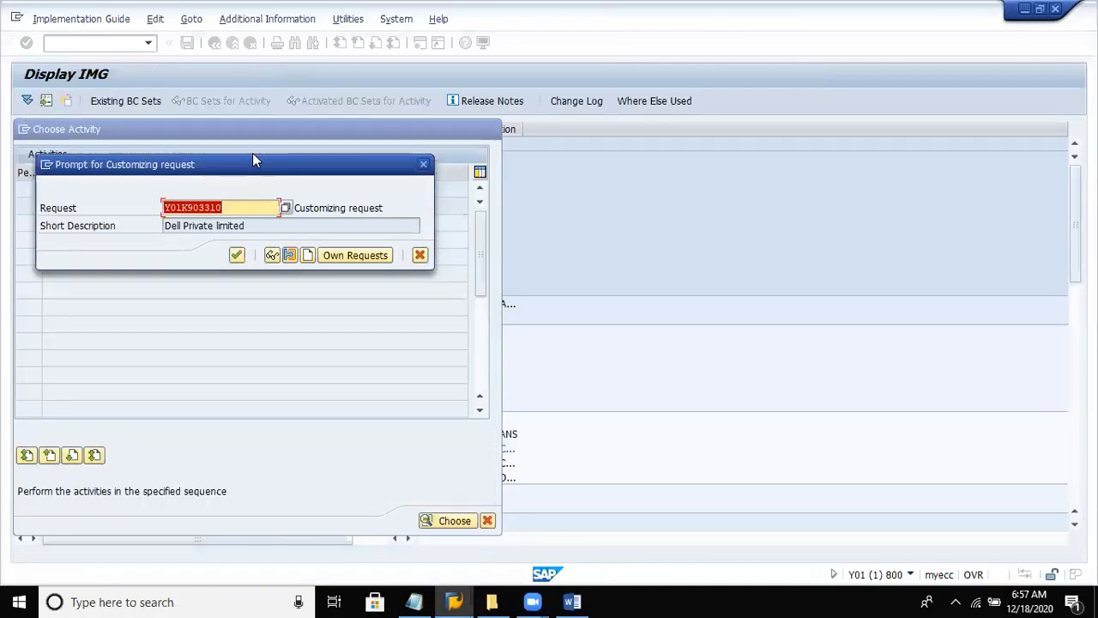
- Record the shipping point in the Dell Private limited customizing request and return to the implementation guide
click(237, 257)
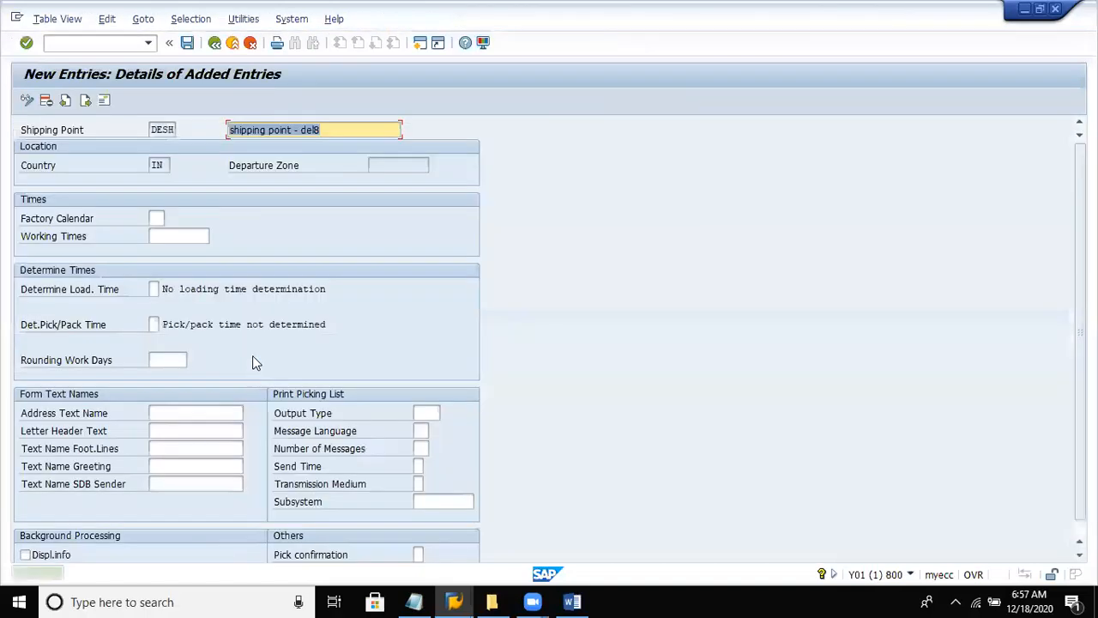
click(215, 45)
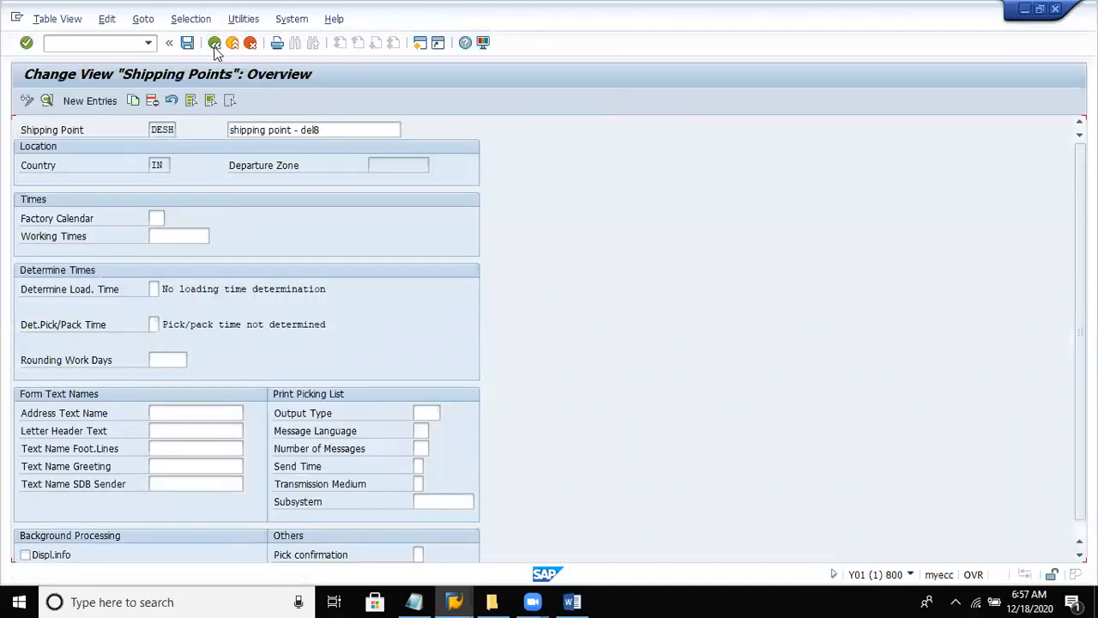
click(214, 44)
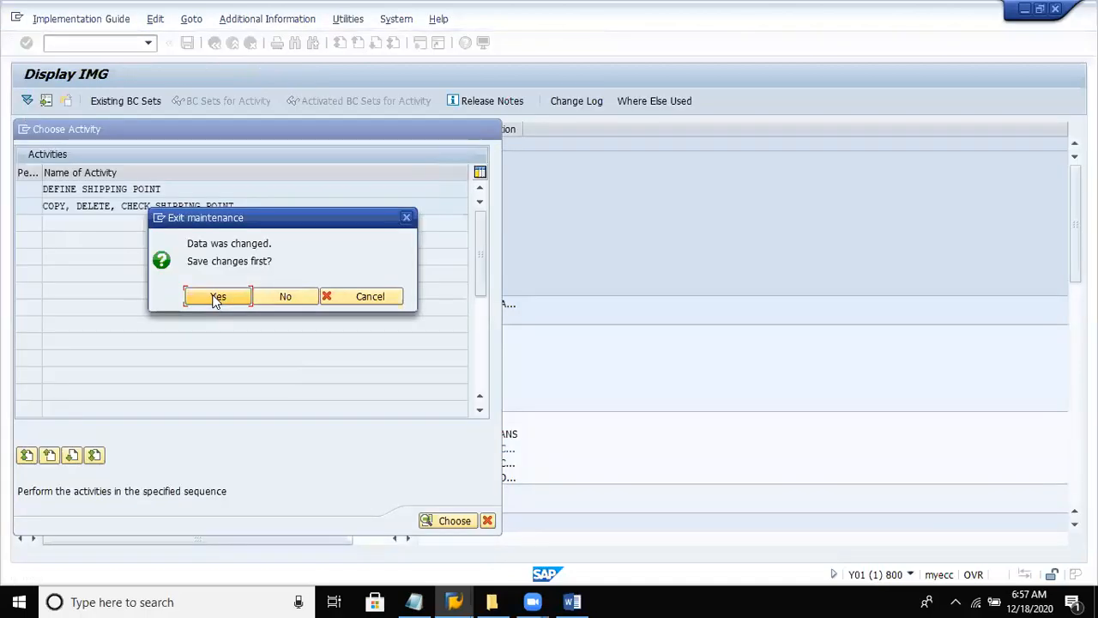
click(214, 297)
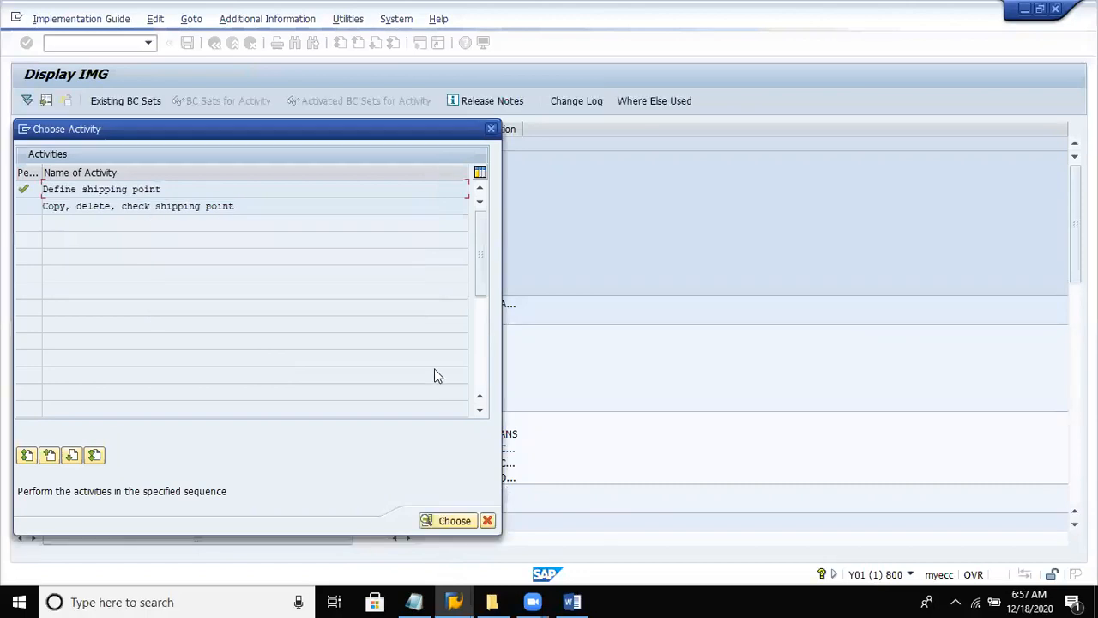
click(470, 515)
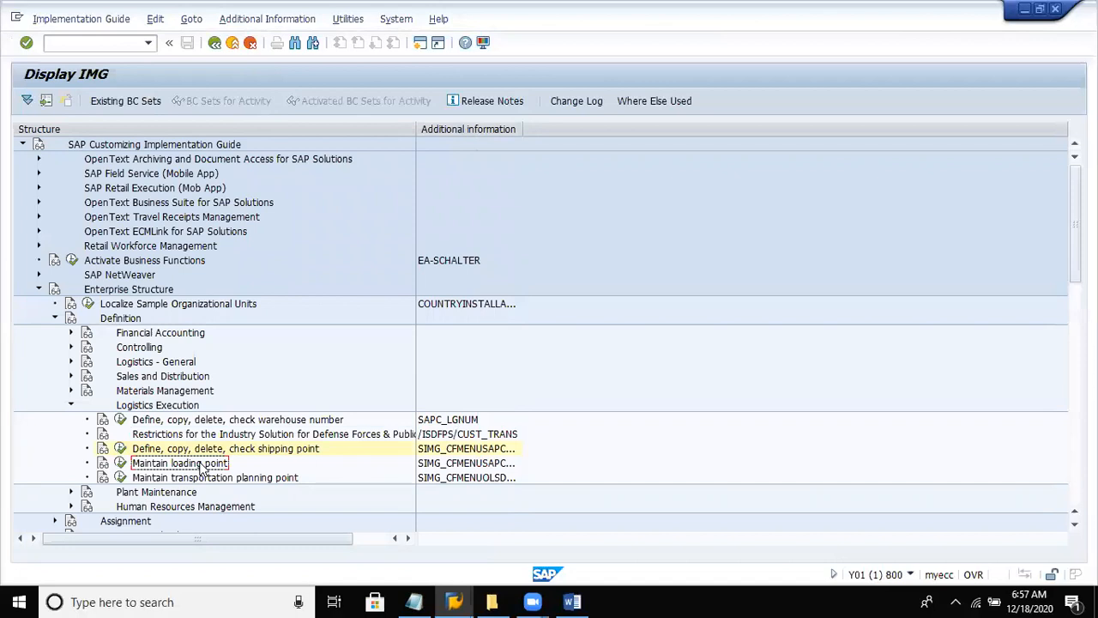
- Open loading point maintenance for shipping point DESH and start new entries
click(121, 463)
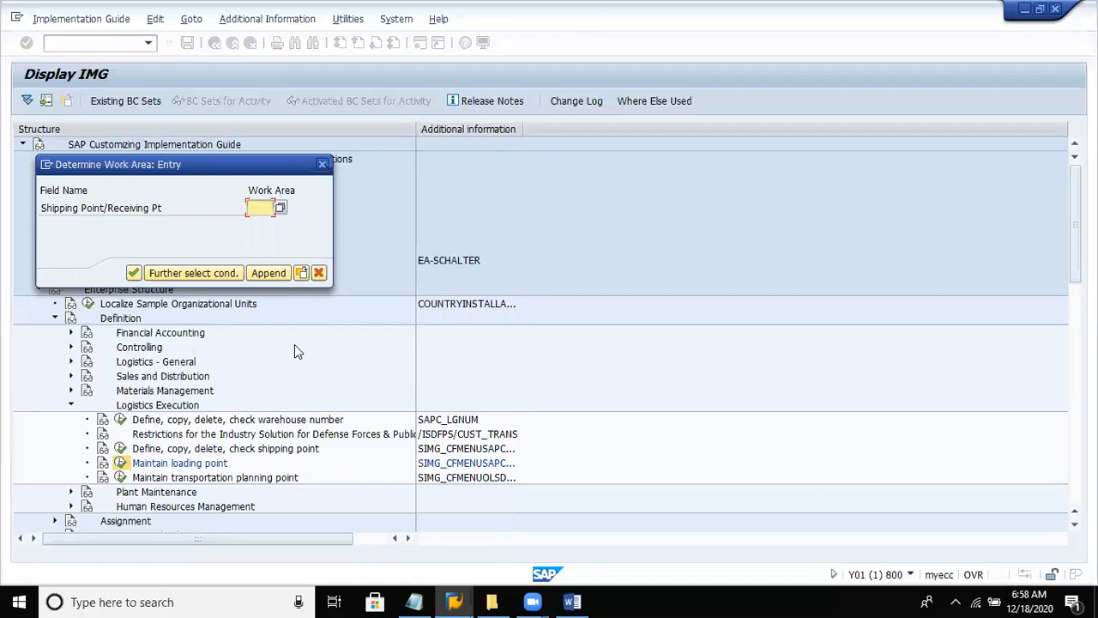
text(desh)
key(Return)
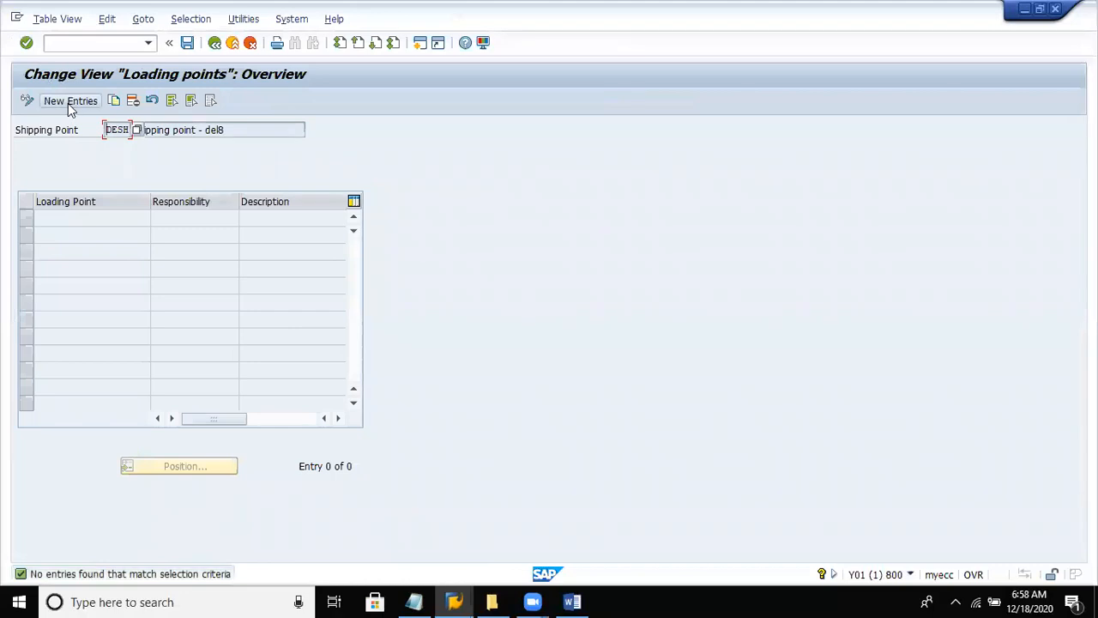
click(70, 101)
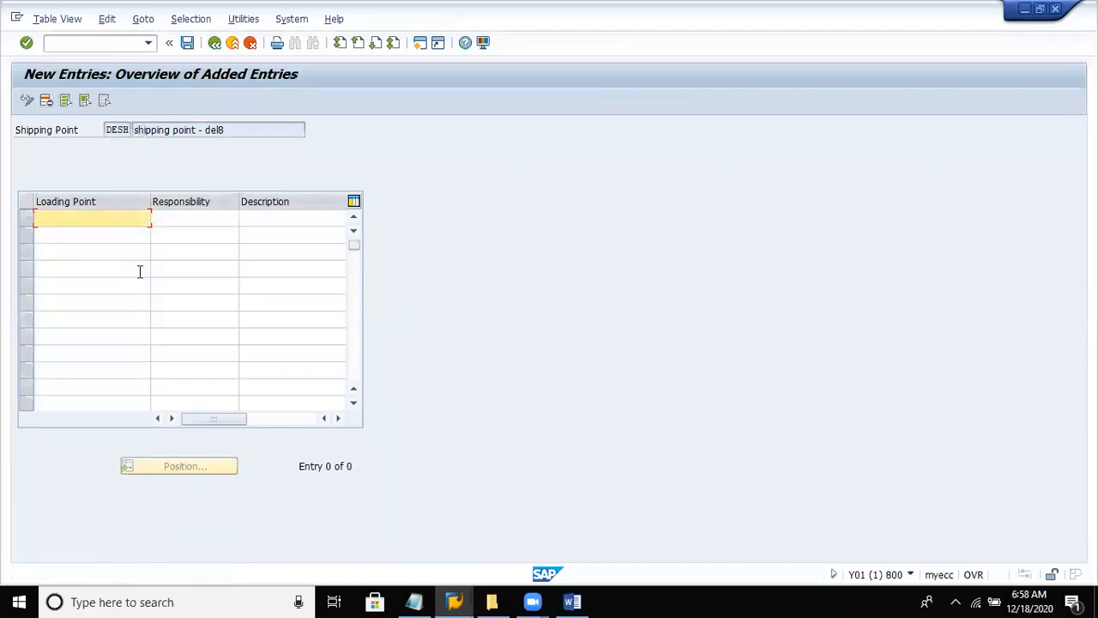
- Add loading point A1 with responsibility "Abc" and description "loading point - A1", and confirm the entry
text(A1)
key(Tab)
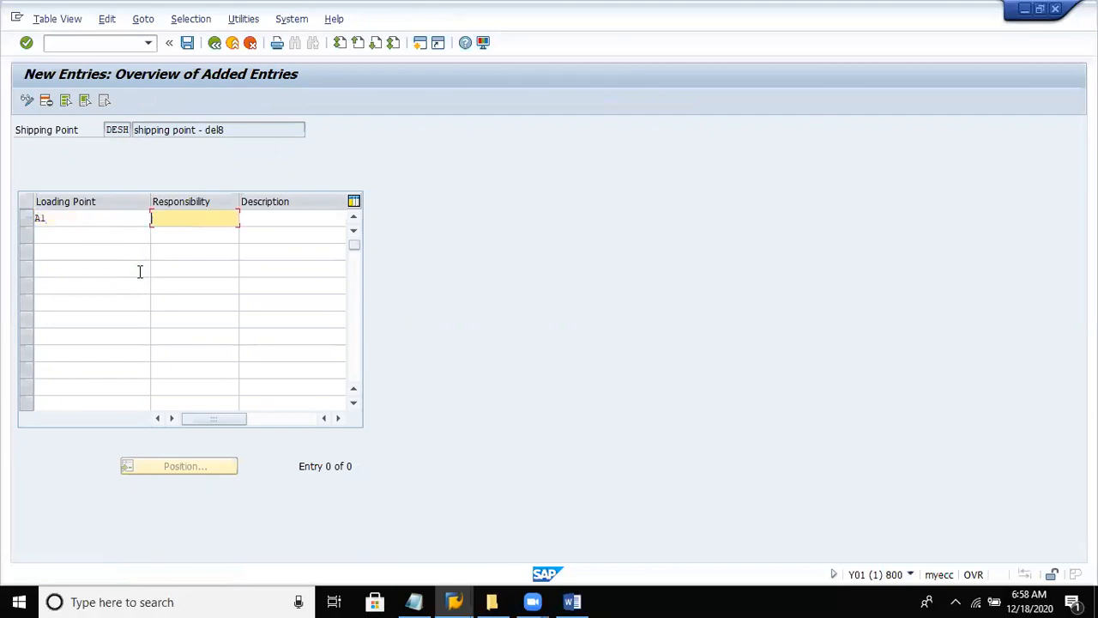
text(Abc)
click(328, 218)
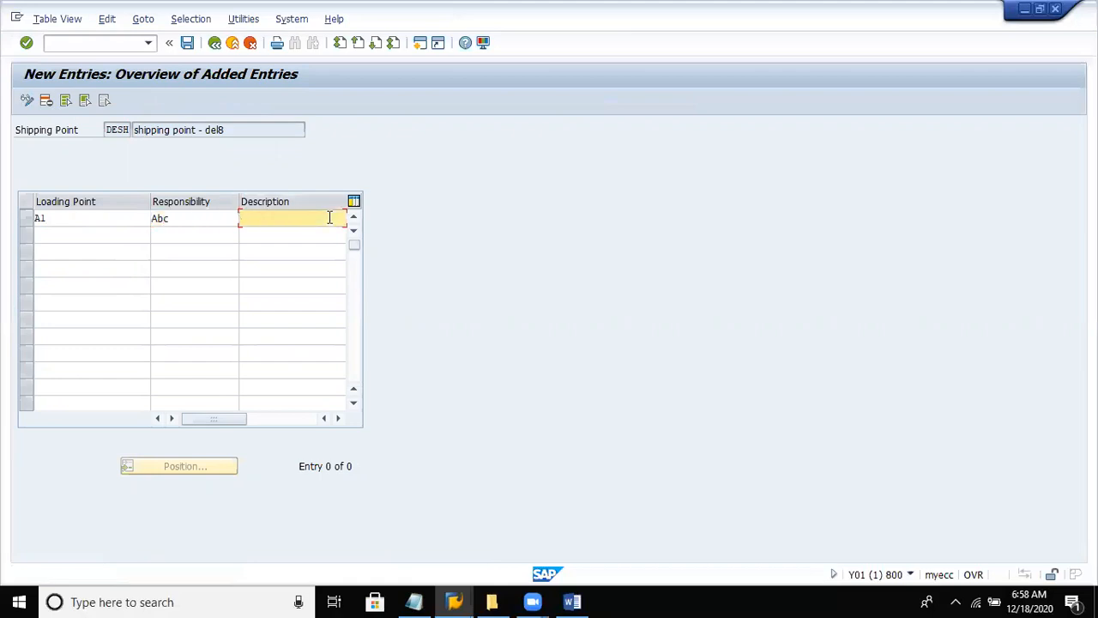
text(loadin)
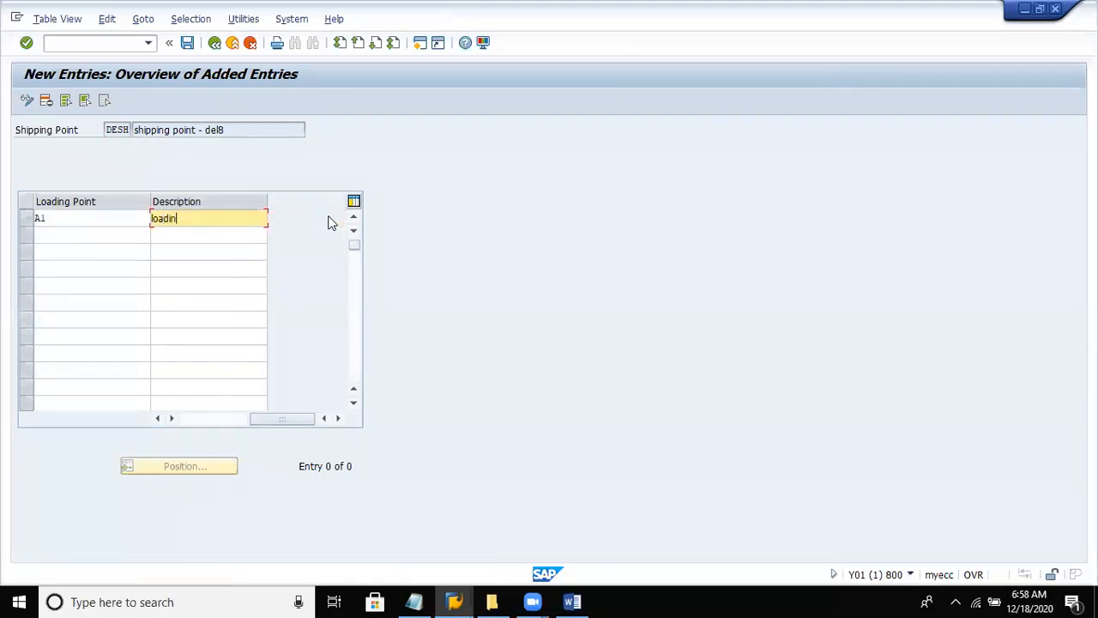
text(g point - A1)
key(Return)
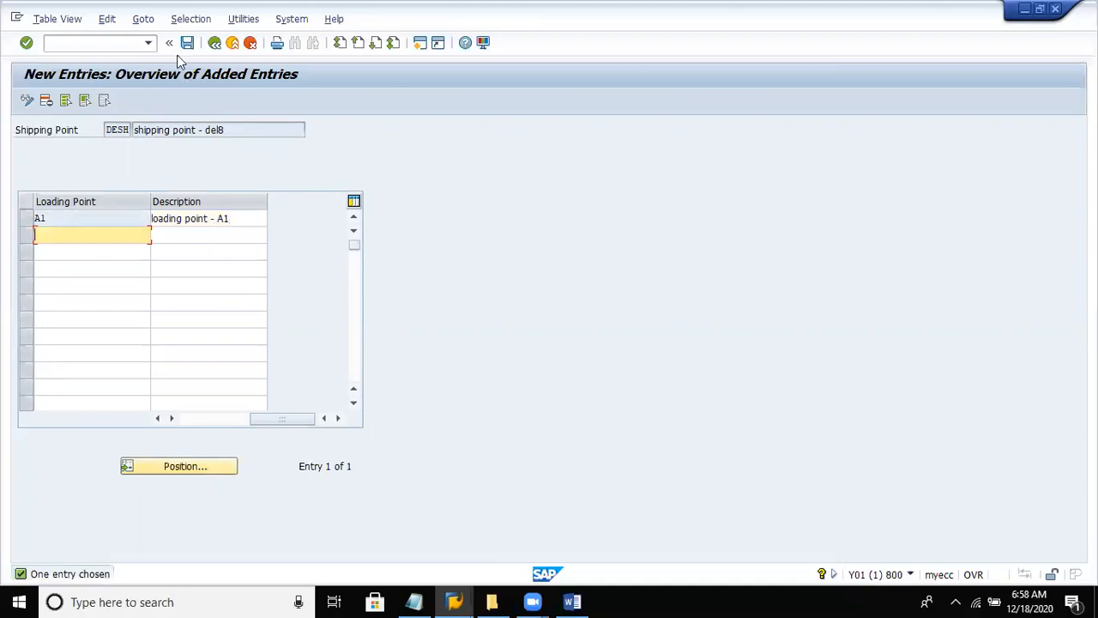
- Save the loading point in the Dell Private limited customizing request and return to the implementation guide
click(187, 42)
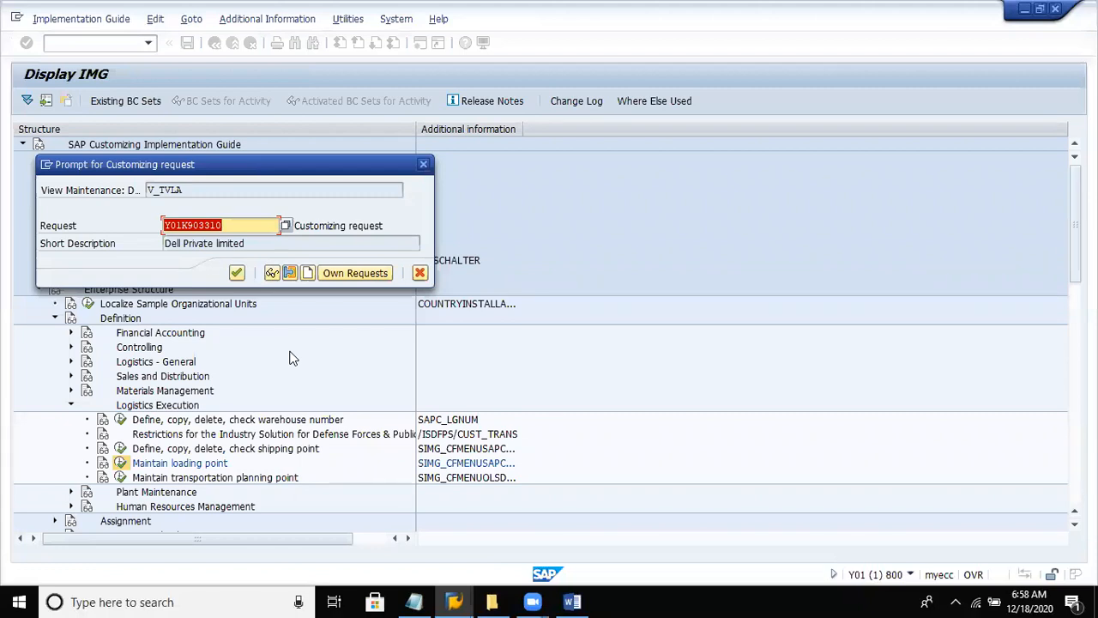
click(238, 272)
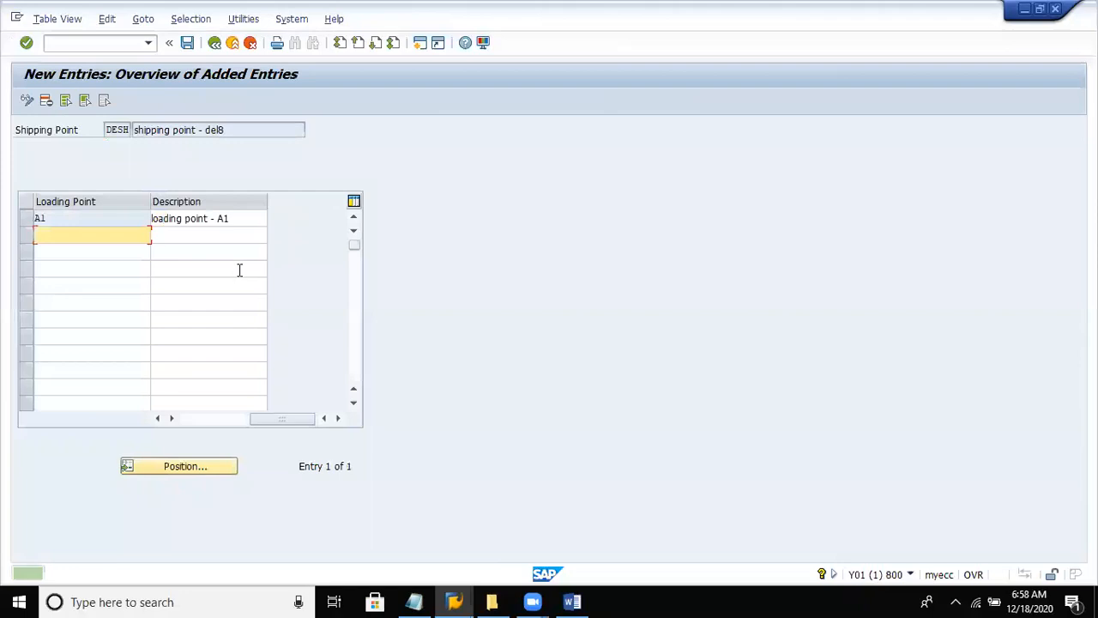
click(215, 43)
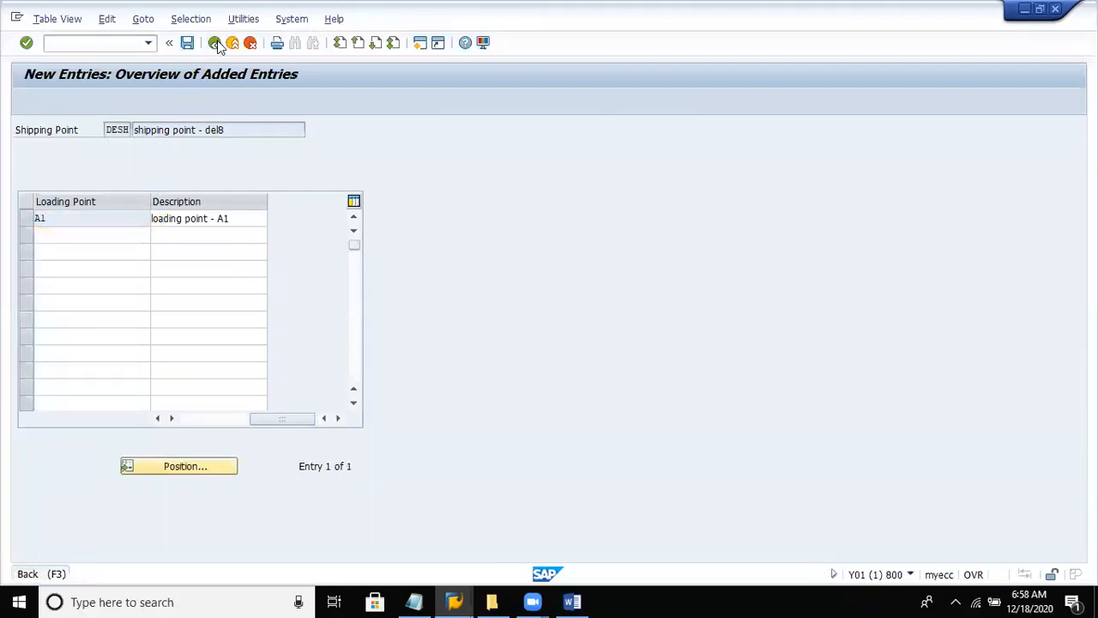
click(215, 43)
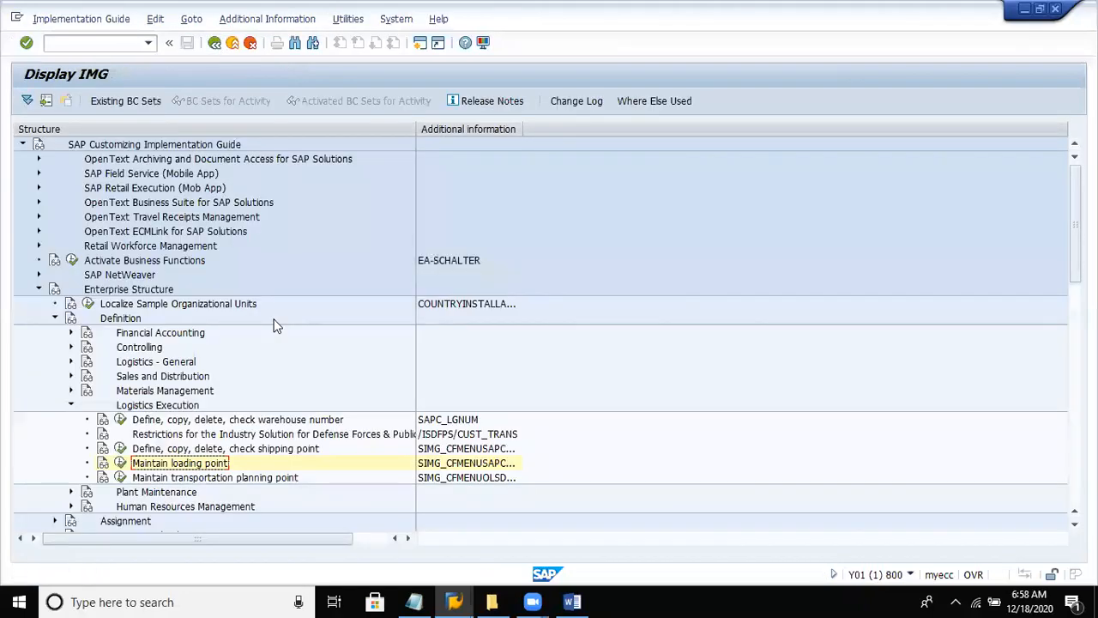
- Collapse Logistics Execution and the whole Definition section of the Enterprise Structure
key(Up)
key(Up)
key(Up)
key(Up)
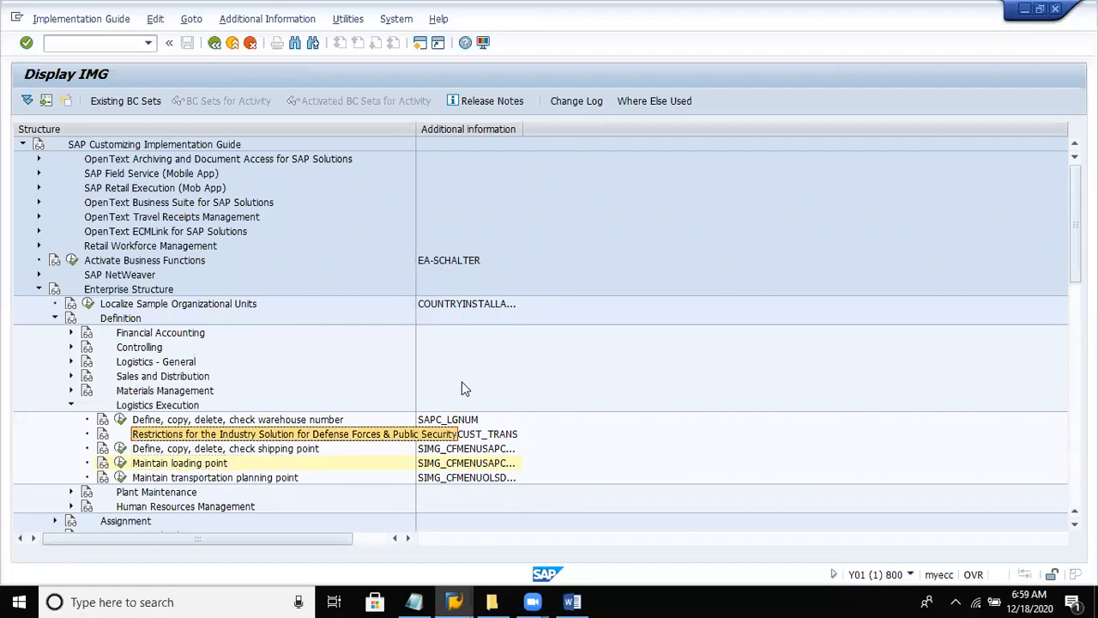
key(Left)
key(Up)
key(Up)
key(Up)
key(Up)
key(Up)
key(Up)
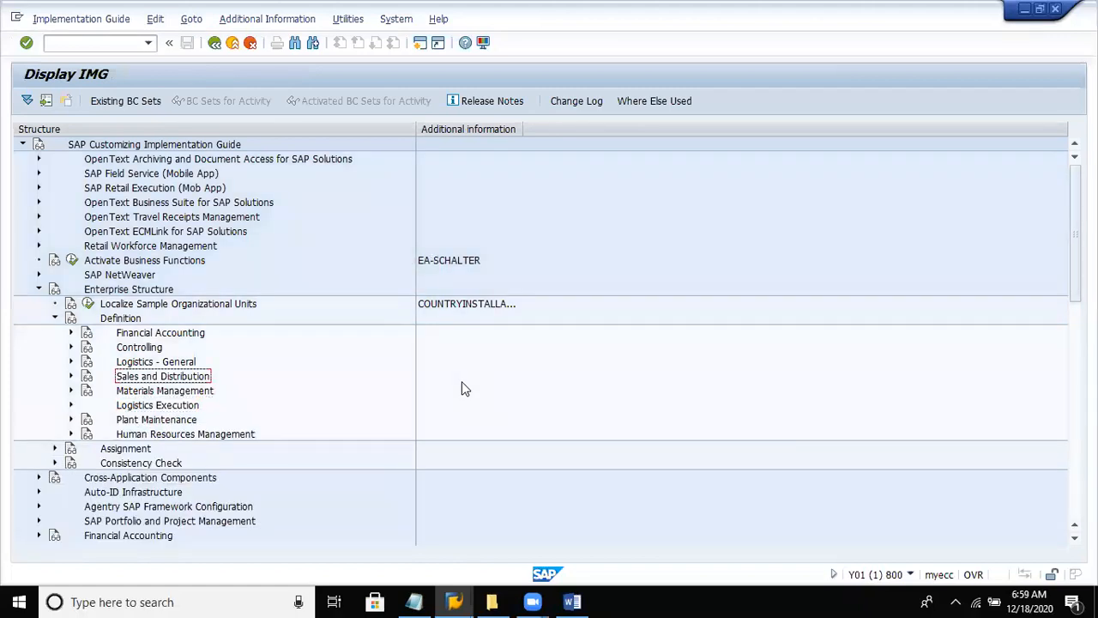
key(Left)
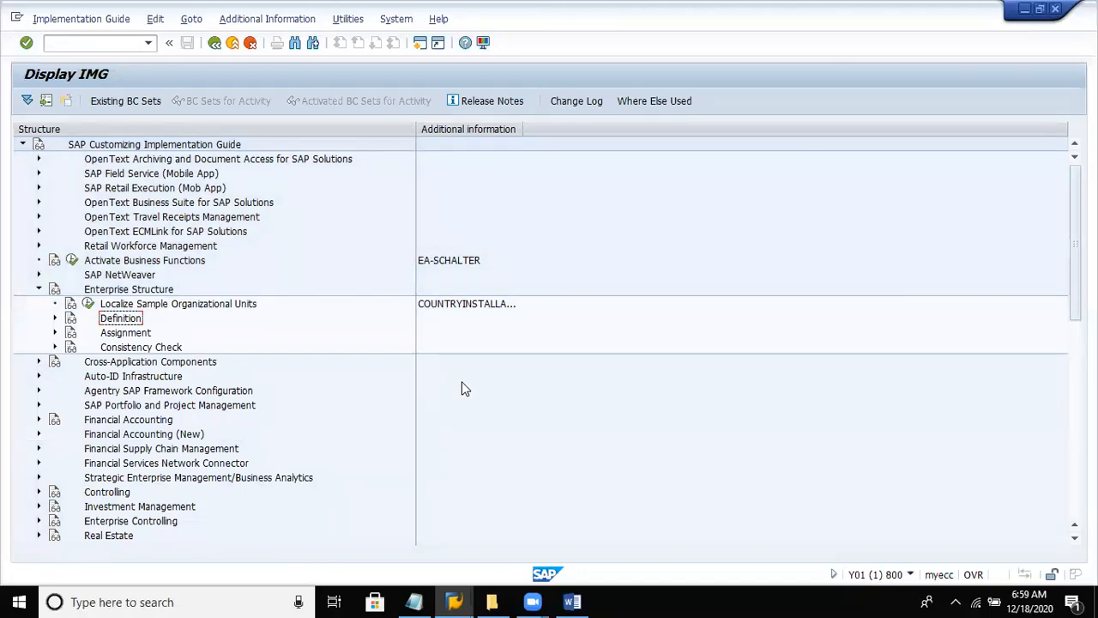
- Expand the Assignment section of the Enterprise Structure and its Sales and Distribution activities
key(Down)
key(Right)
key(Down)
key(Down)
key(Down)
key(Down)
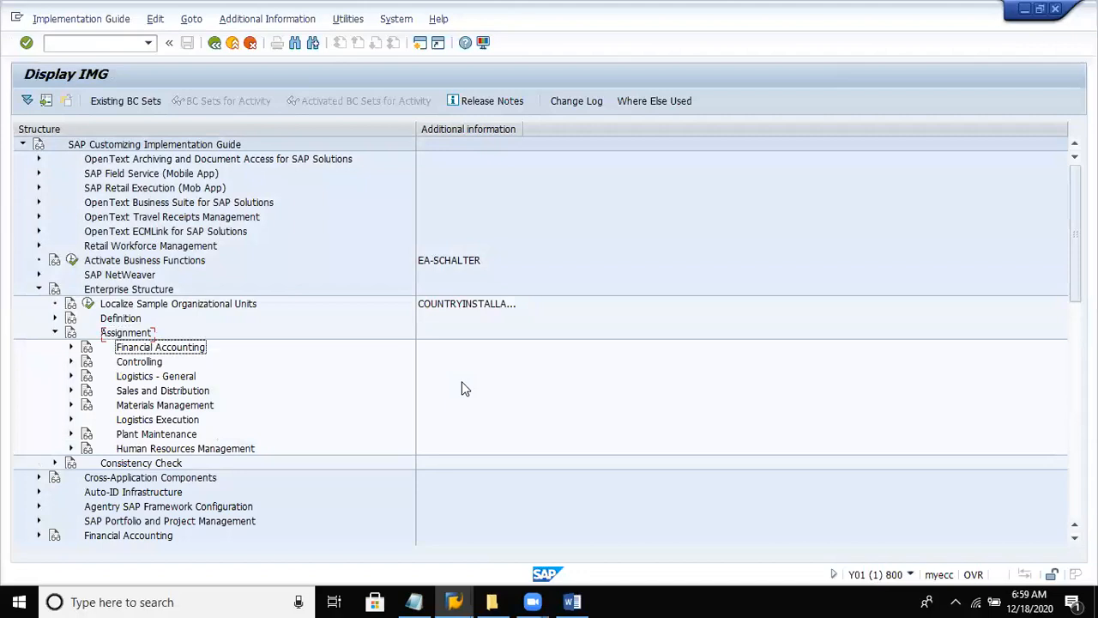
key(Right)
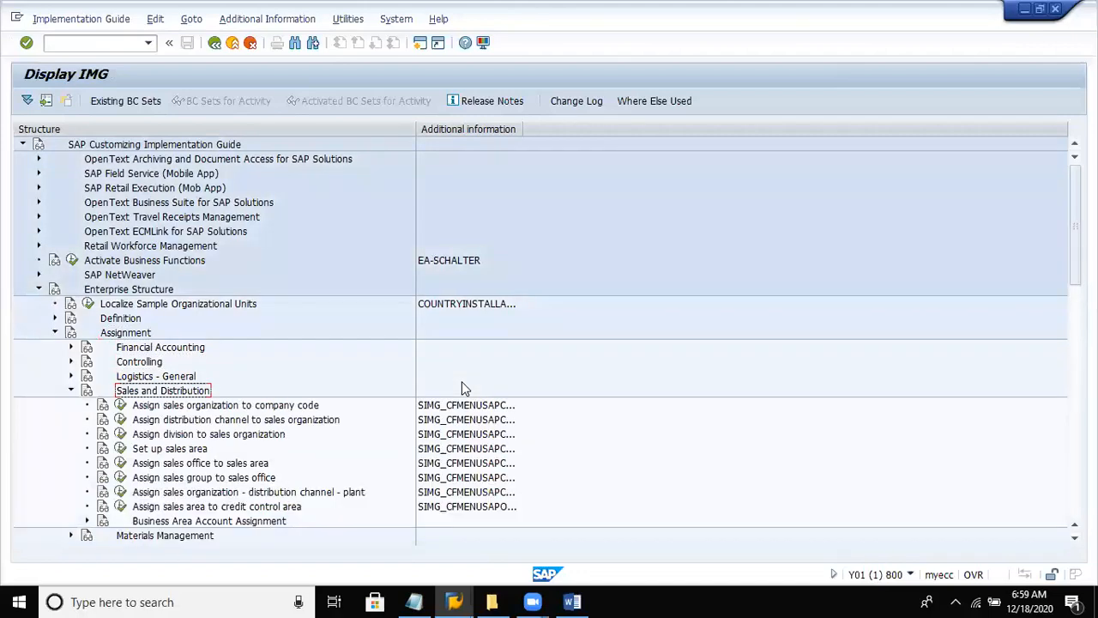
- Expand Materials Management under Assignment in place of Sales and Distribution and go to assigning the purchasing organization to company code
key(Left)
key(Down)
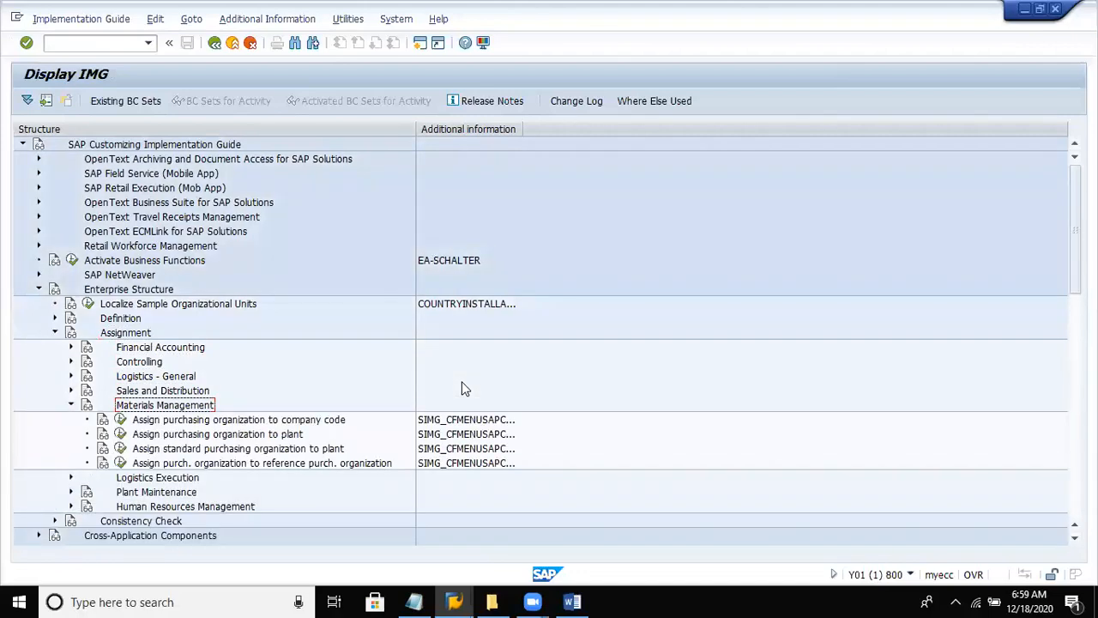
key(Down)
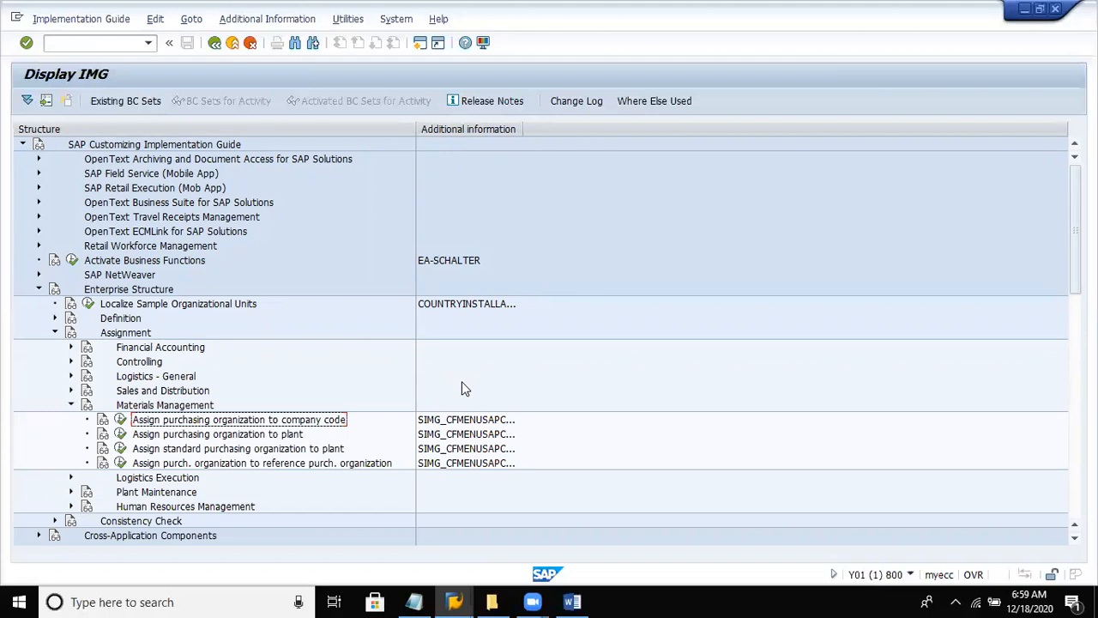
click(491, 427)
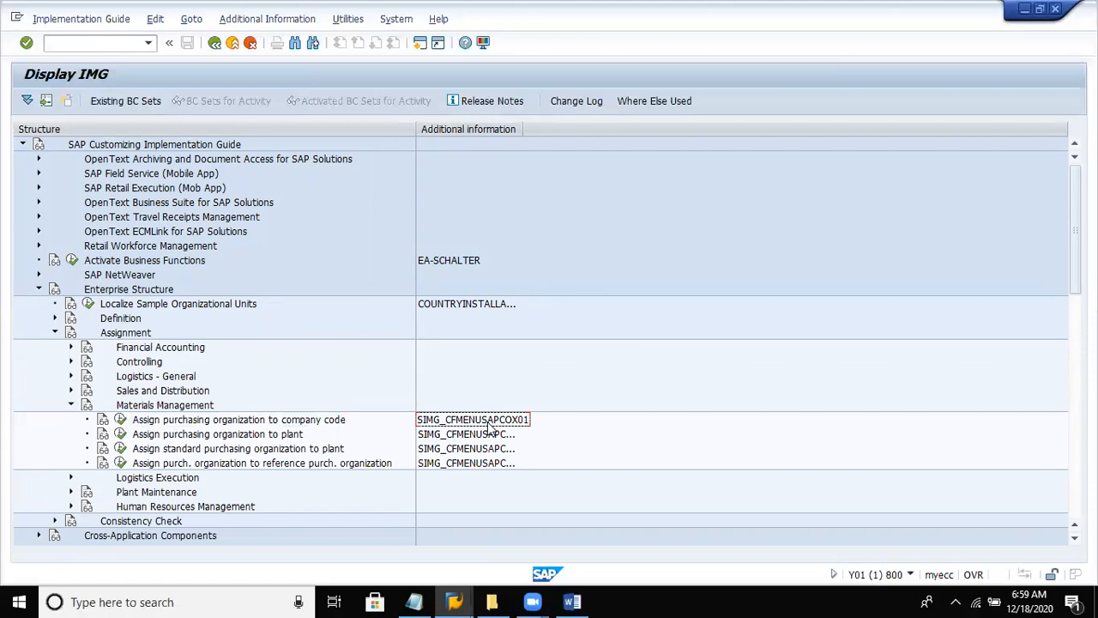
- Open the assignment of purchasing organizations to company codes and bring up the purchasing organization value list for positioning
click(121, 421)
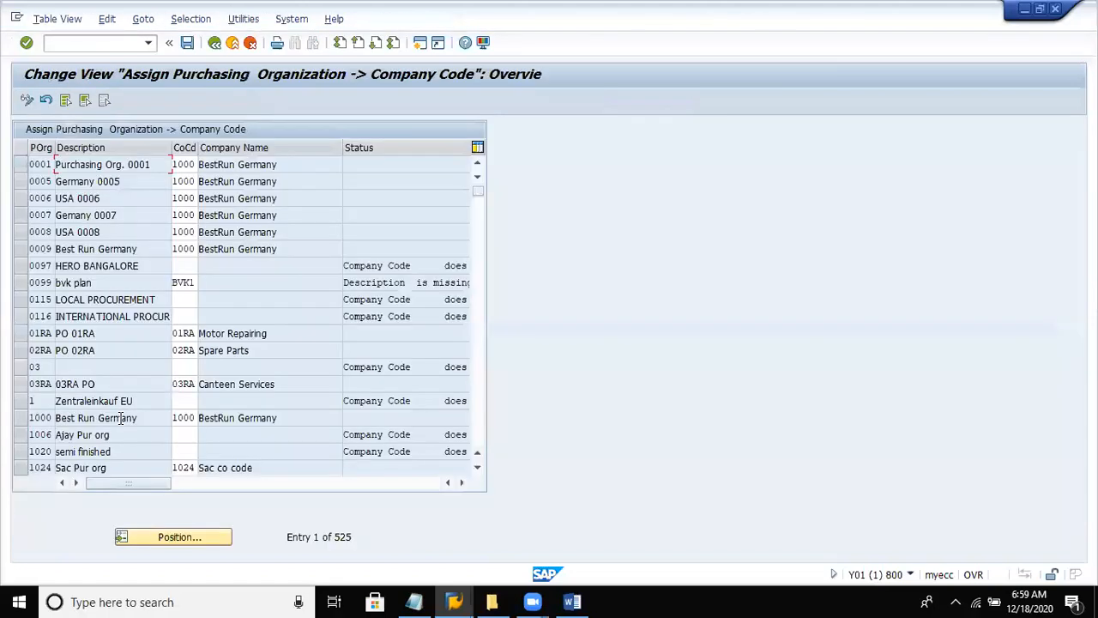
click(138, 538)
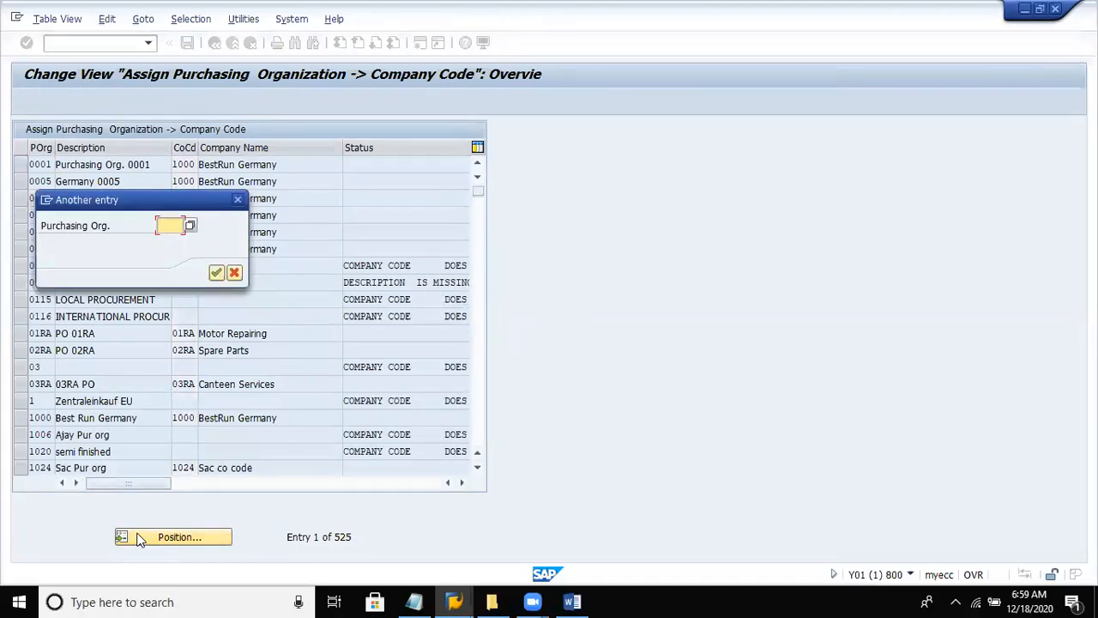
click(192, 227)
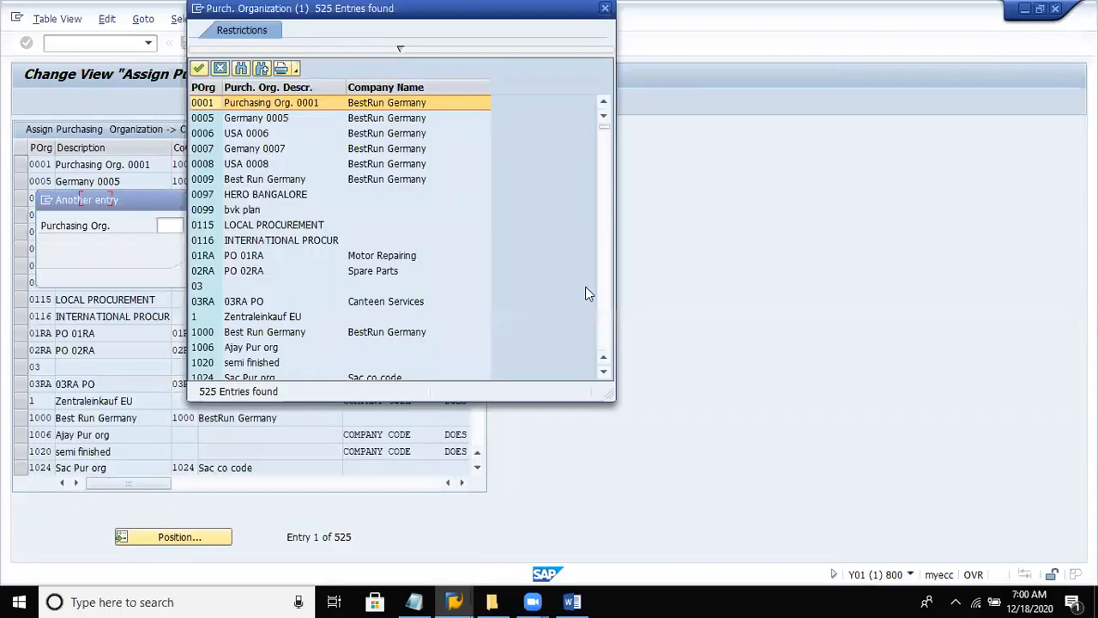
- Find purchasing organization DEPU (purch.org. - del8) in the value list and position the assignment table at it
click(603, 371)
click(603, 371)
click(603, 372)
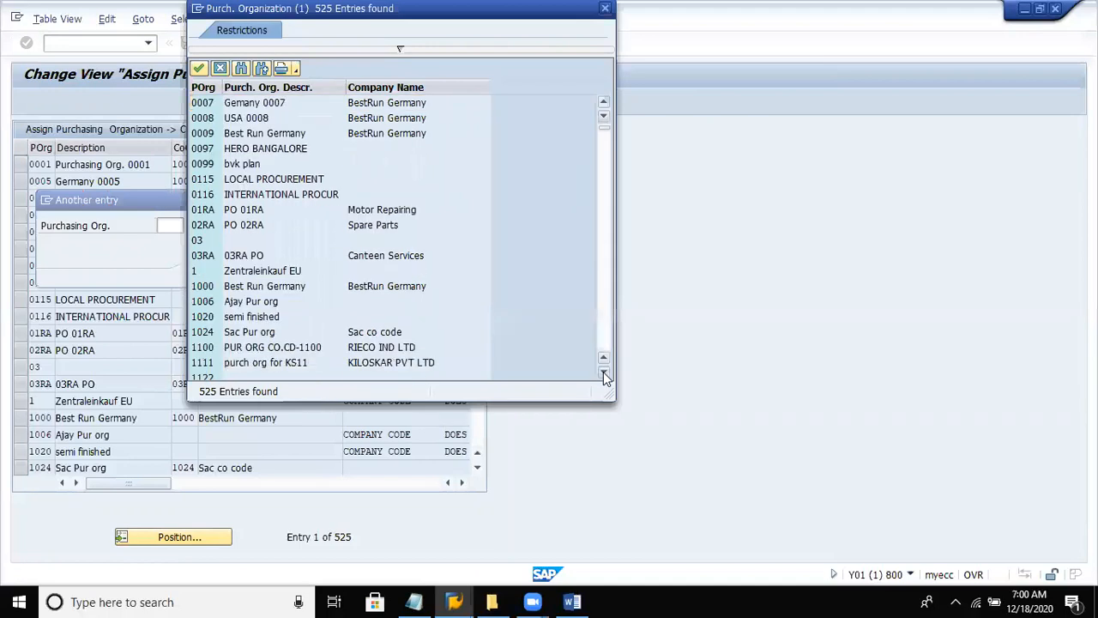
click(603, 371)
click(603, 371)
click(603, 371)
click(603, 371)
click(603, 371)
click(603, 372)
click(603, 372)
click(604, 372)
click(608, 297)
click(607, 297)
click(607, 297)
click(607, 300)
click(607, 300)
click(608, 300)
click(607, 300)
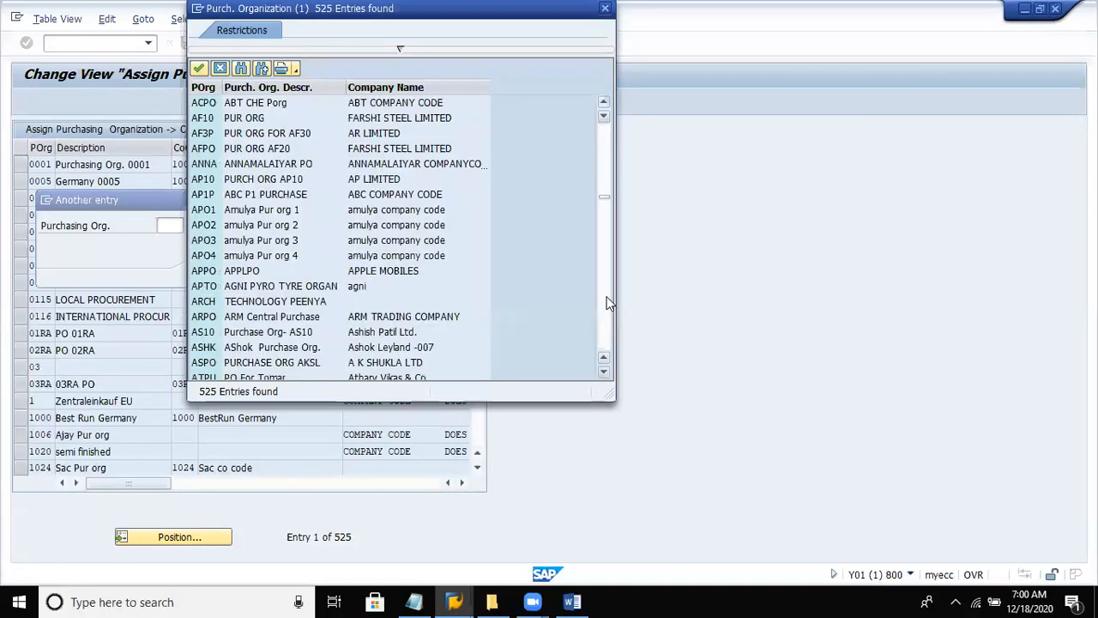
click(607, 300)
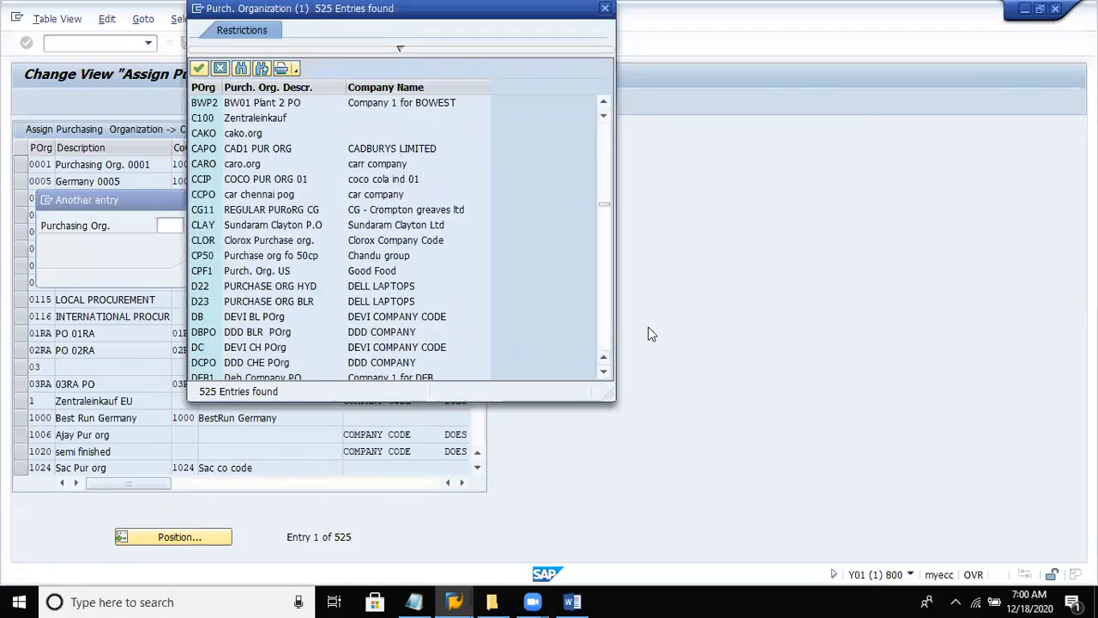
click(604, 375)
click(604, 375)
click(604, 375)
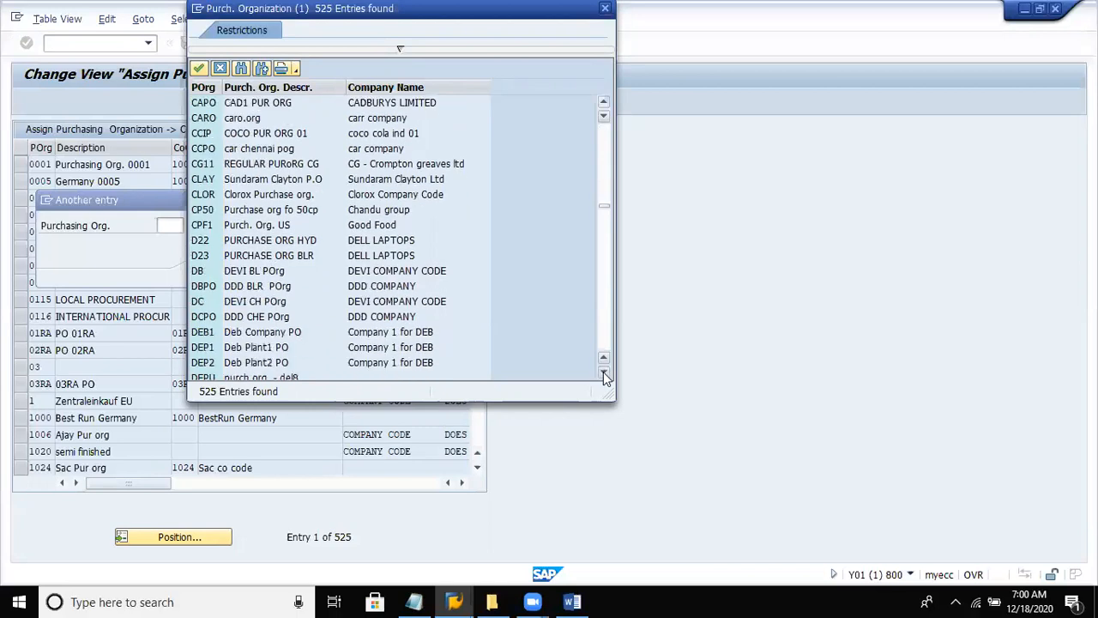
click(603, 375)
click(604, 375)
click(603, 375)
click(237, 337)
double_click(237, 337)
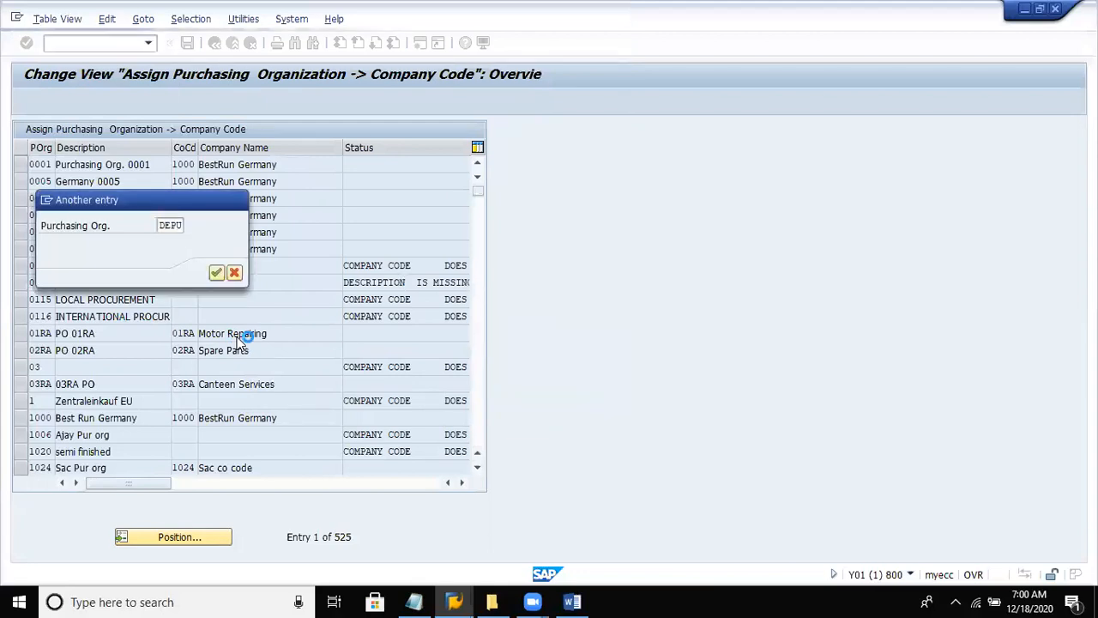
key(Return)
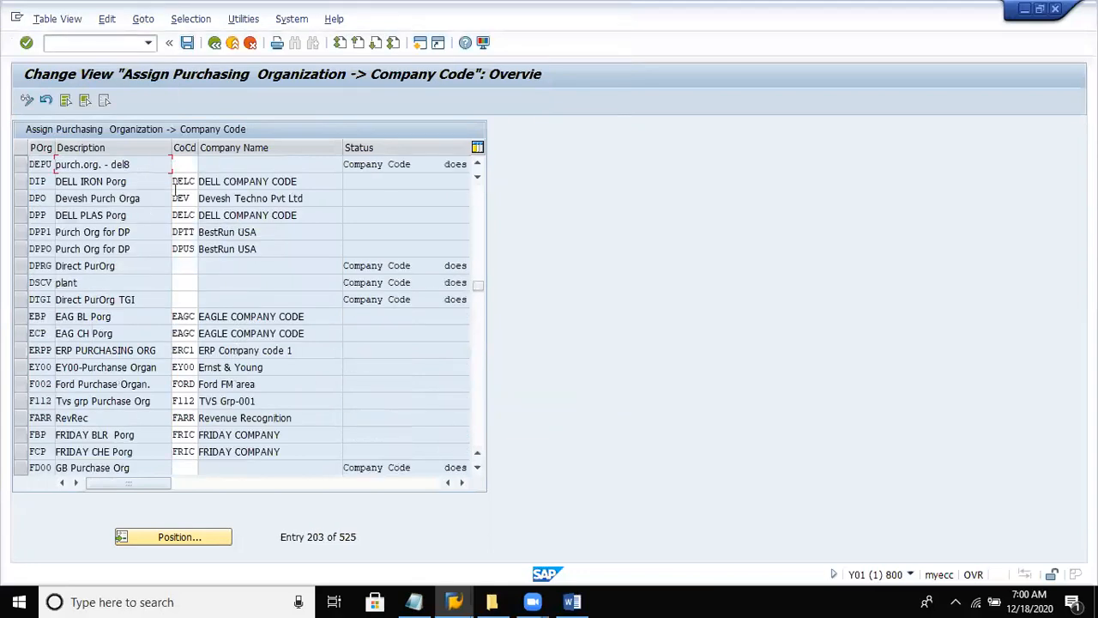
- Assign company code DEL8 to purchasing organization DEPU
click(184, 166)
text(del8)
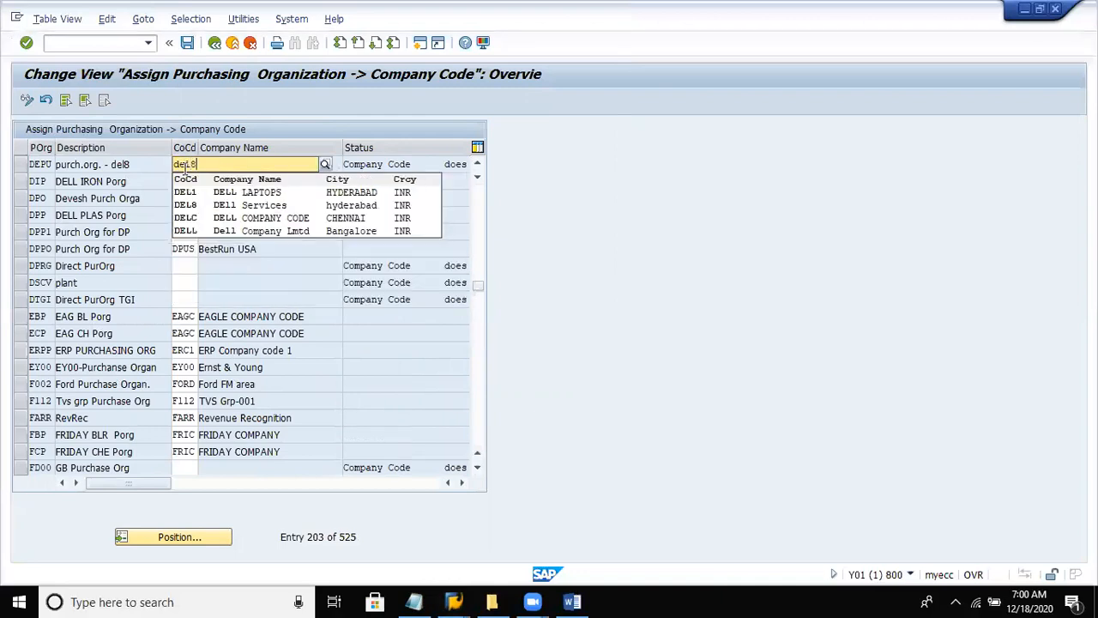
drag(184, 163, 216, 168)
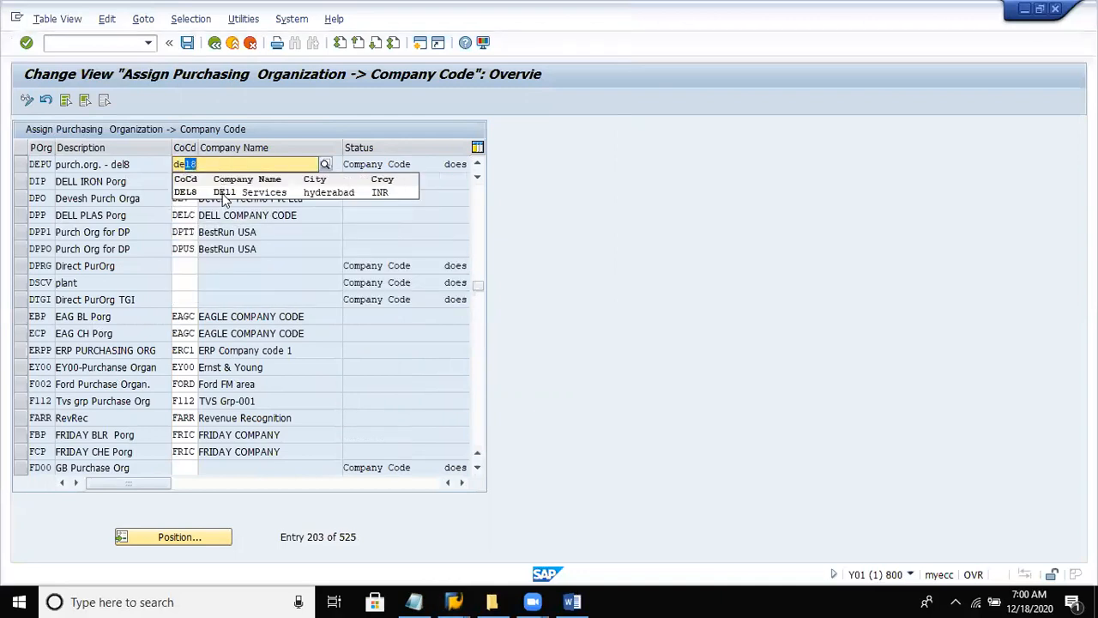
click(237, 194)
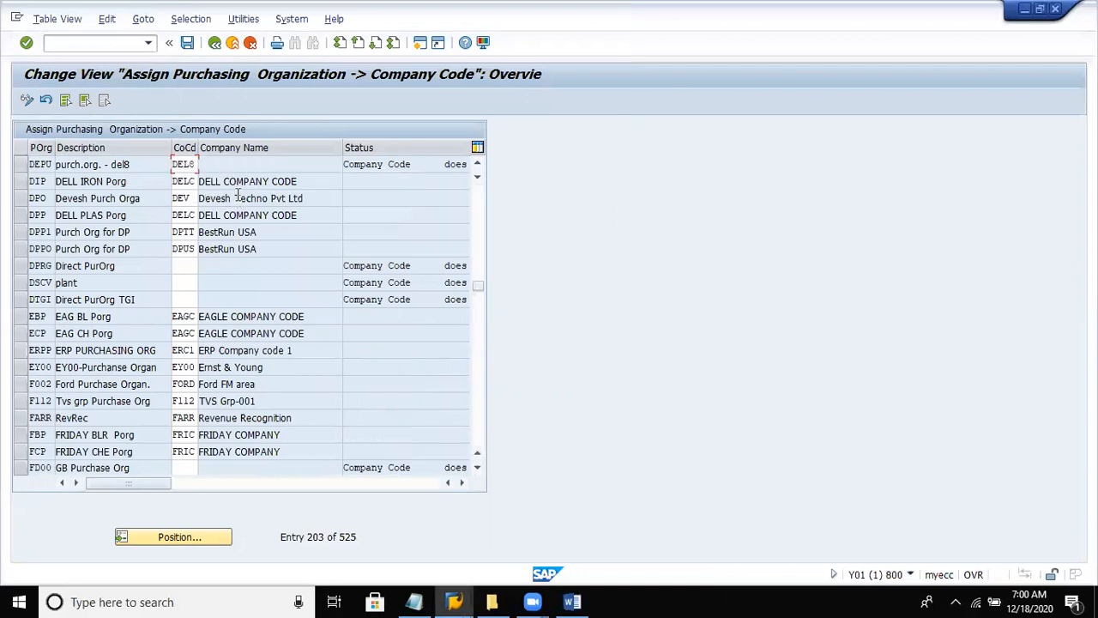
key(Return)
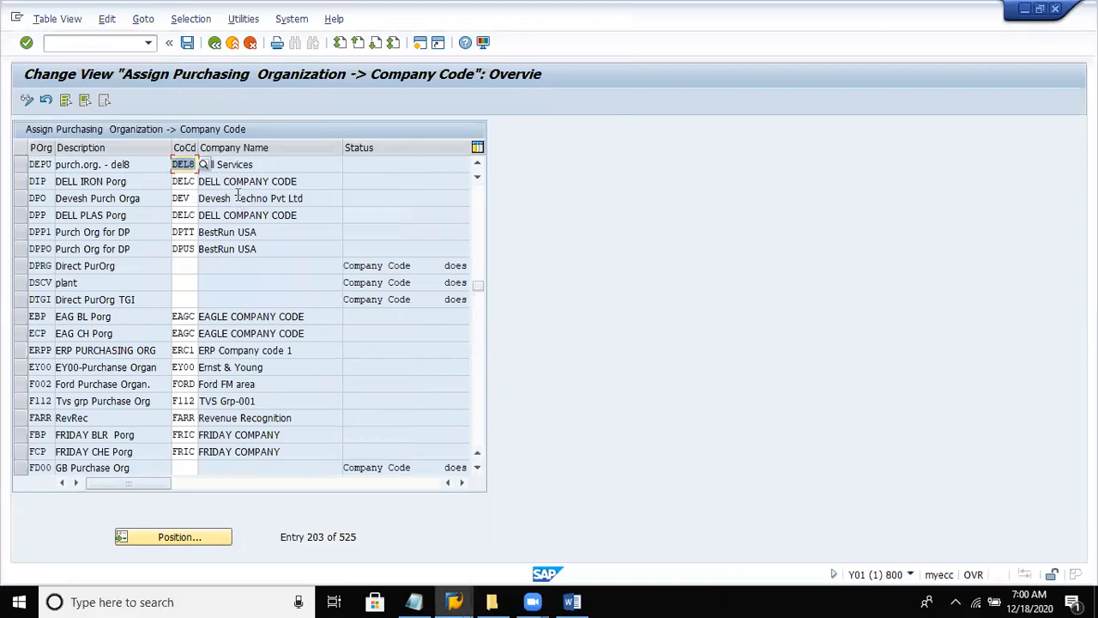
- Save the company code assignment in the Dell Private limited customizing request and return to the implementation guide
click(187, 42)
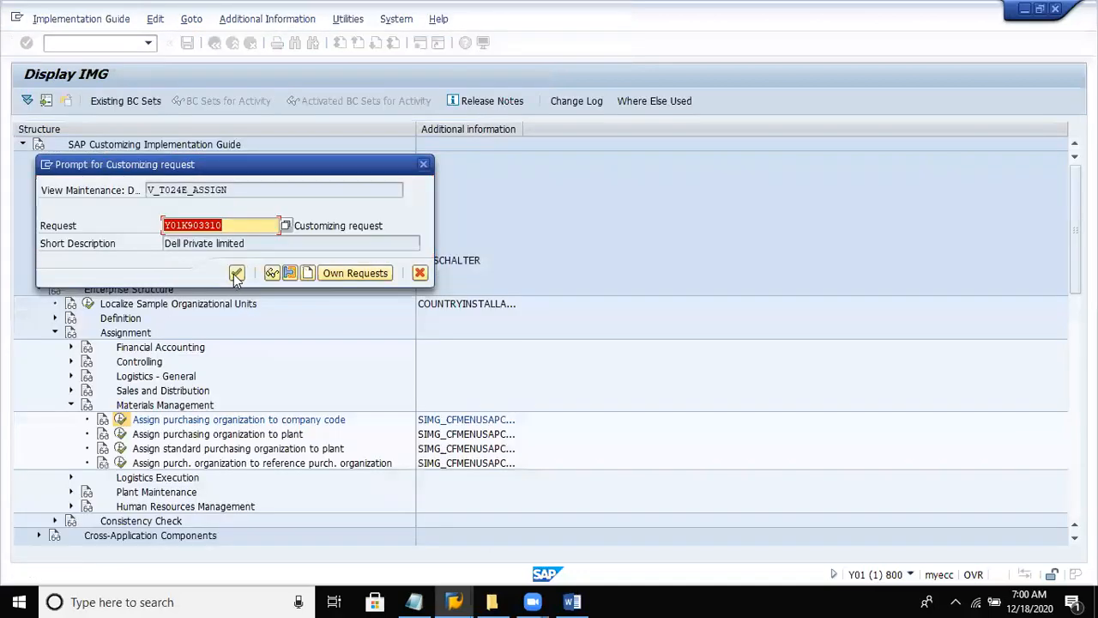
click(237, 273)
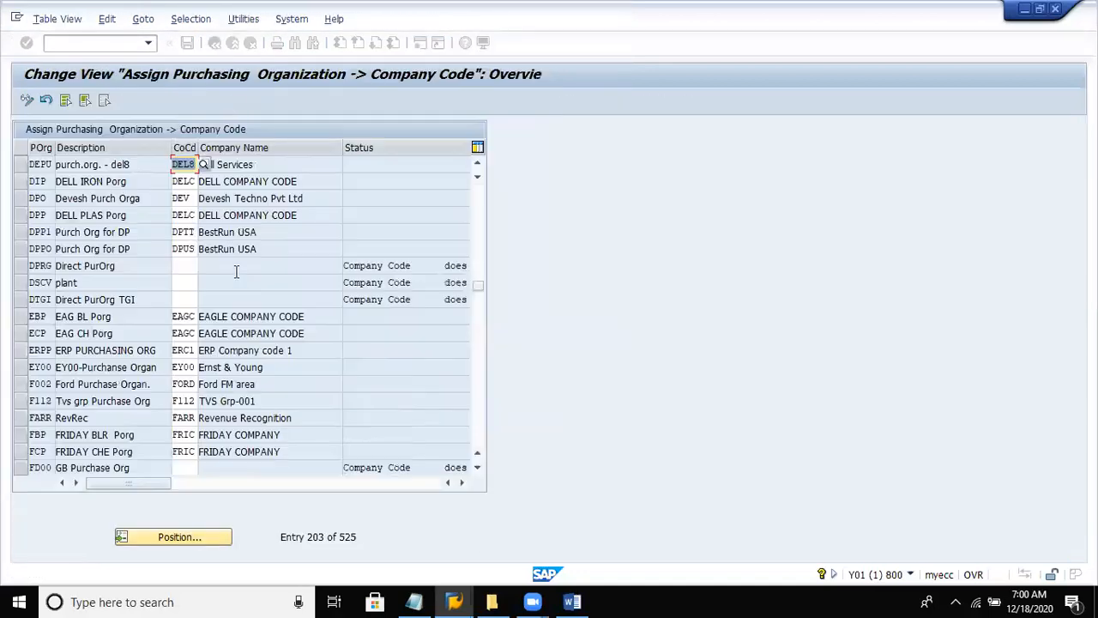
click(215, 45)
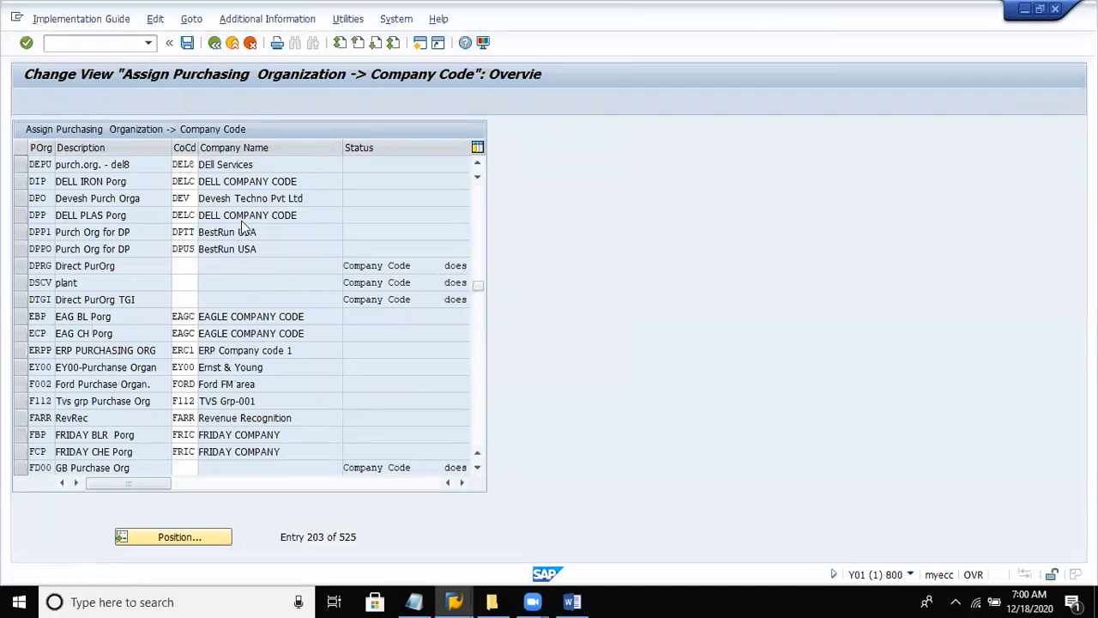
- Open the assignment of purchasing organizations to plants and create a new entry for purchasing organization DEPU
click(215, 437)
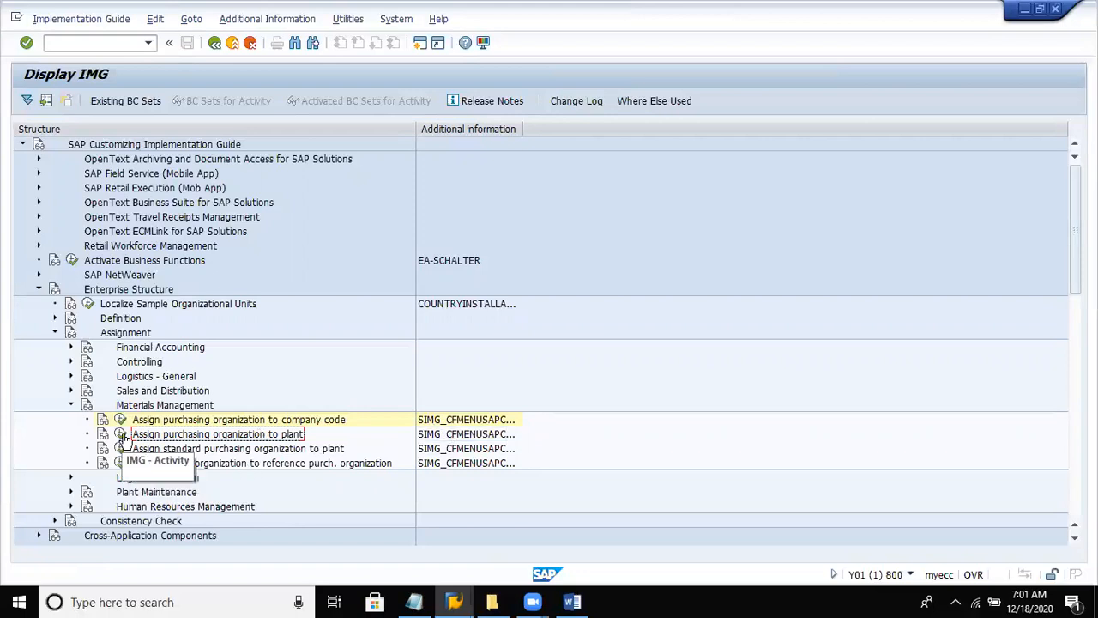
double_click(339, 421)
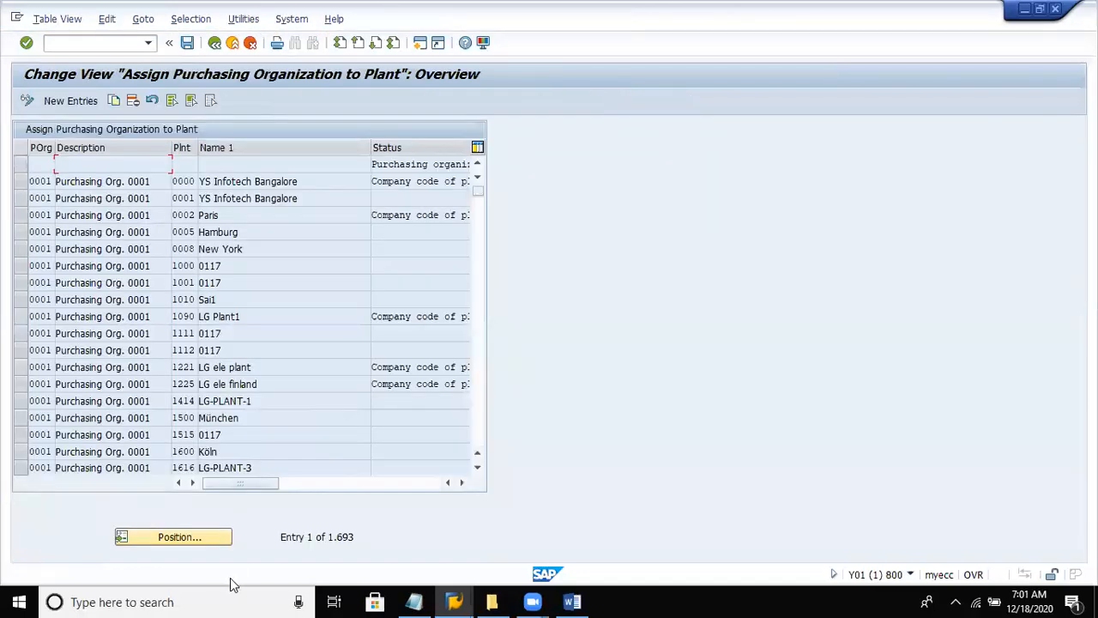
click(208, 537)
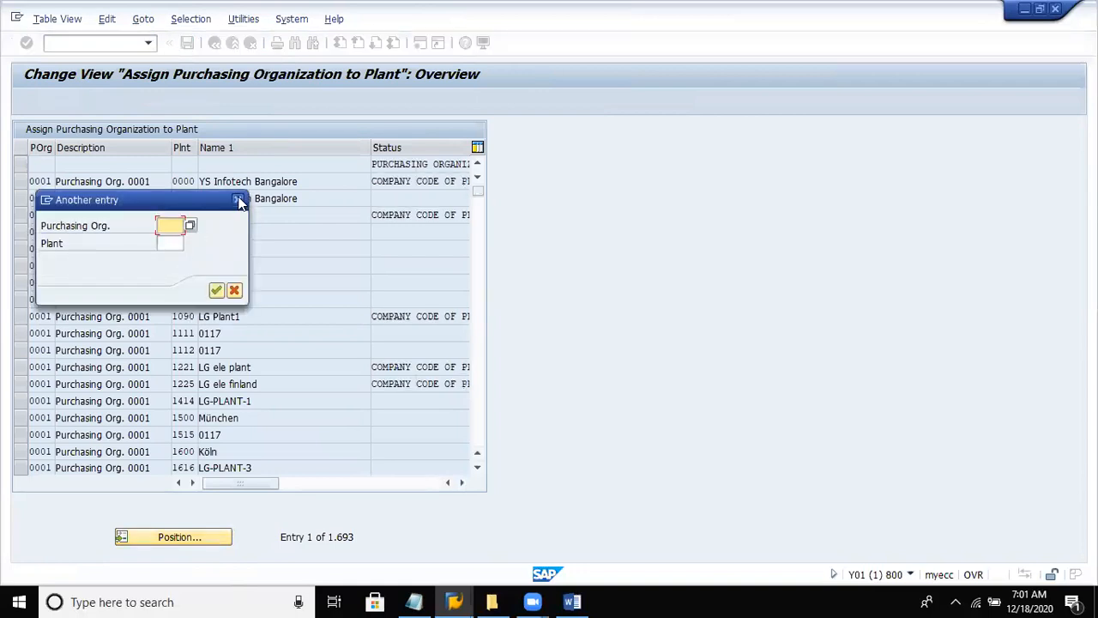
click(238, 200)
click(74, 101)
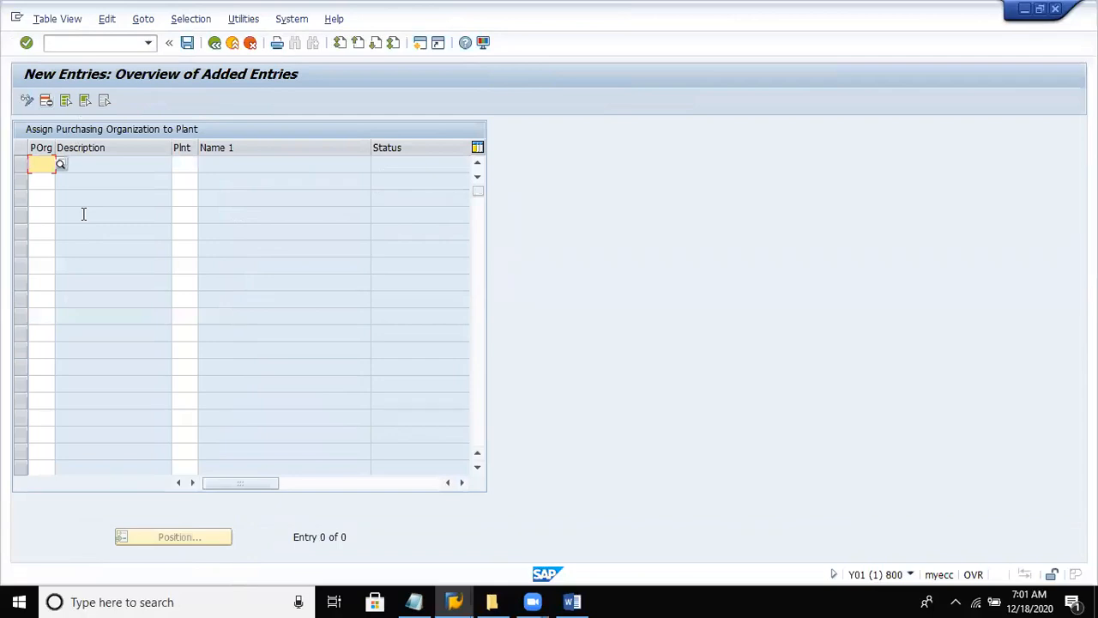
text(depu)
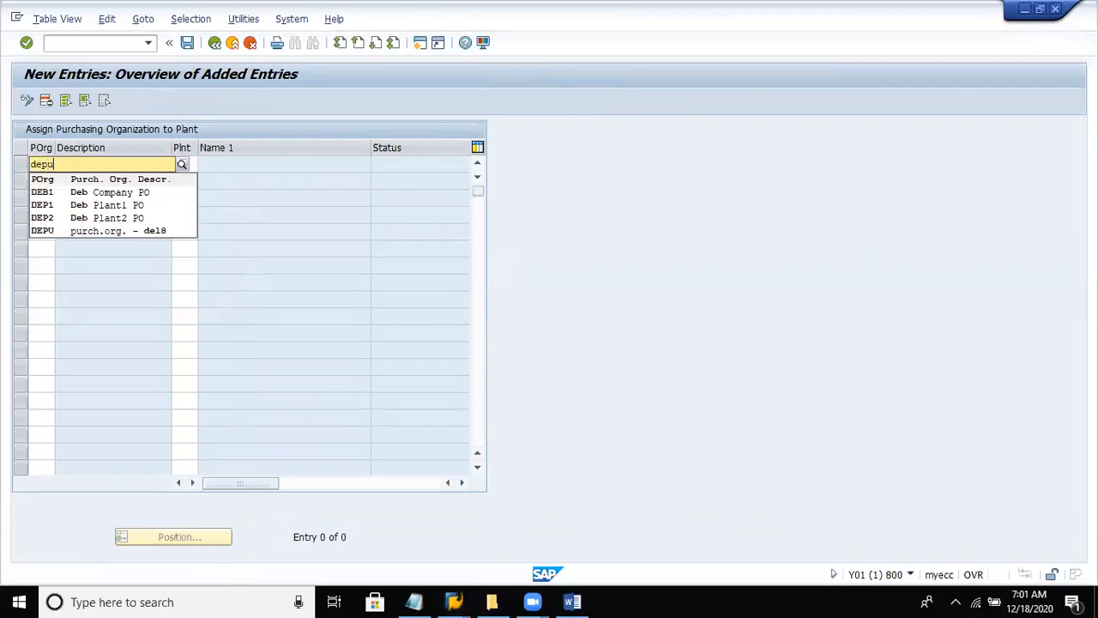
click(252, 215)
- Look up the plants without restrictions and choose DECS (DELL CHE SH PLANT) as the plant for DEPU
click(190, 163)
click(203, 164)
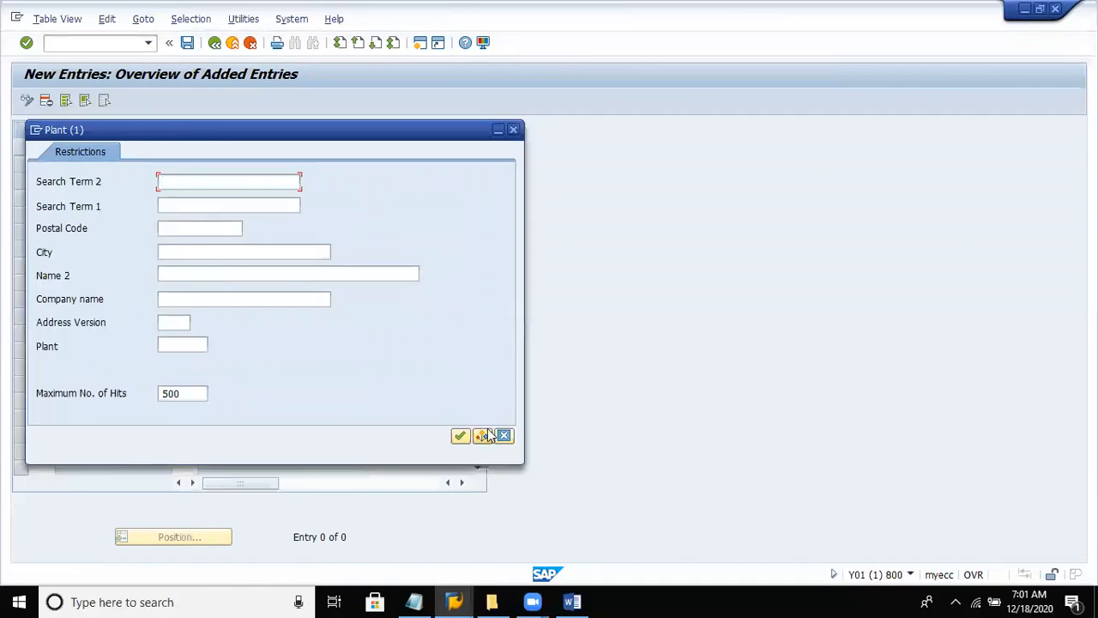
click(460, 436)
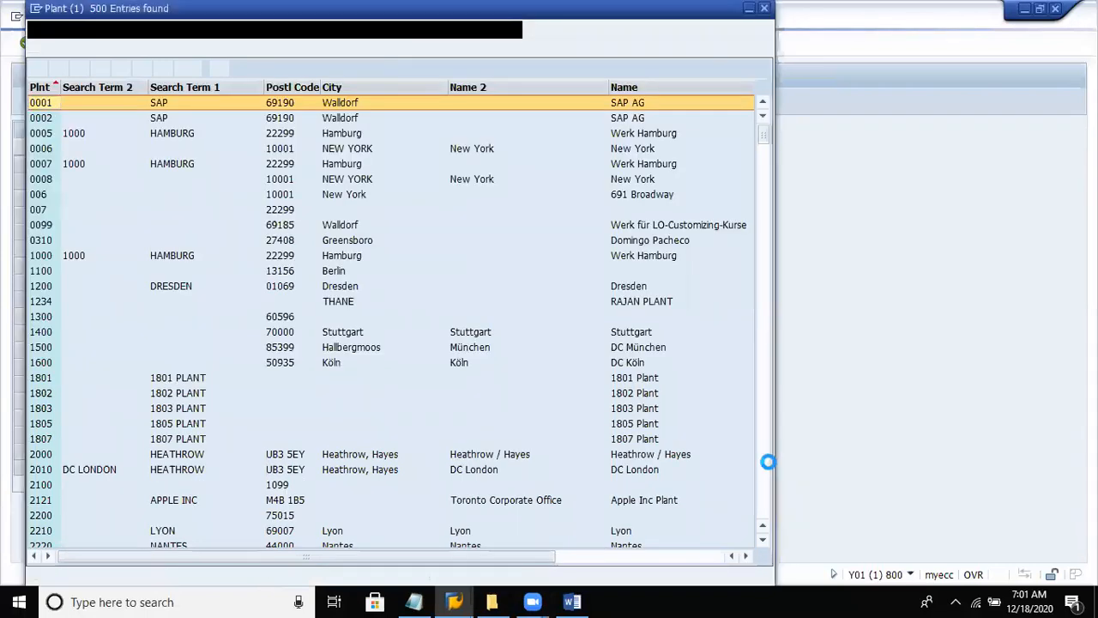
scroll(768, 462, down, 15)
scroll(769, 462, down, 20)
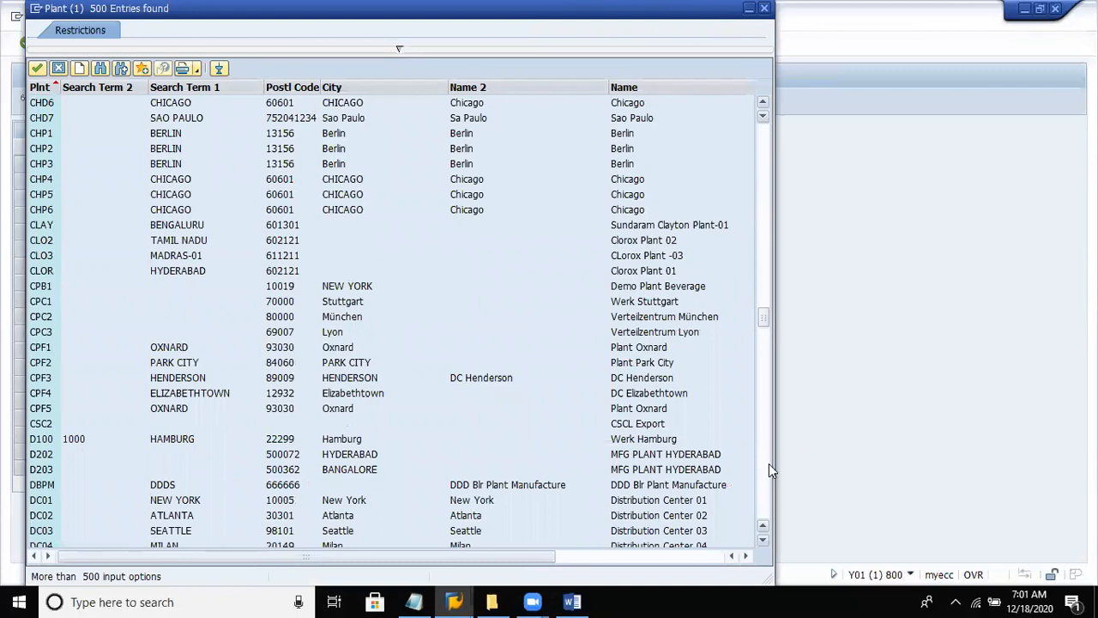
click(763, 535)
click(763, 536)
click(763, 535)
click(763, 535)
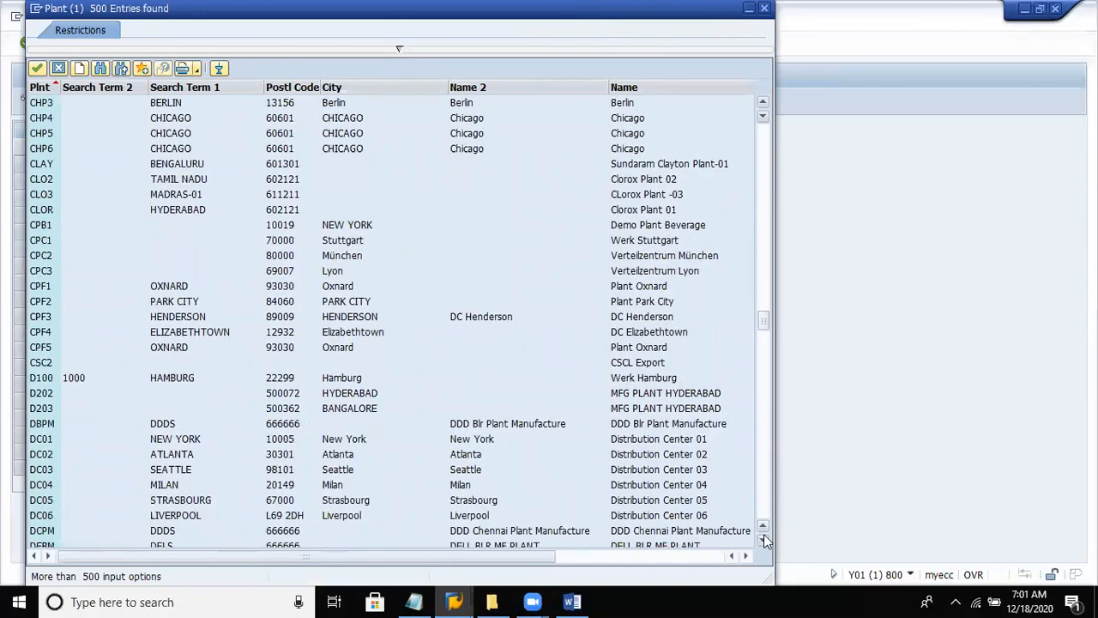
click(763, 535)
click(764, 537)
click(763, 537)
click(763, 537)
click(763, 537)
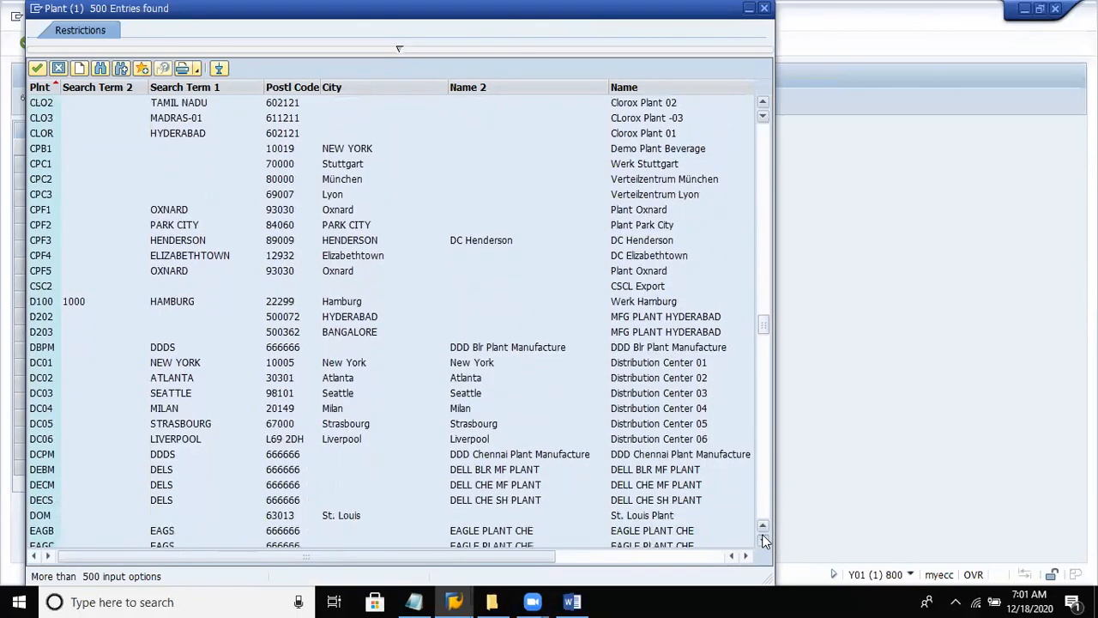
click(764, 539)
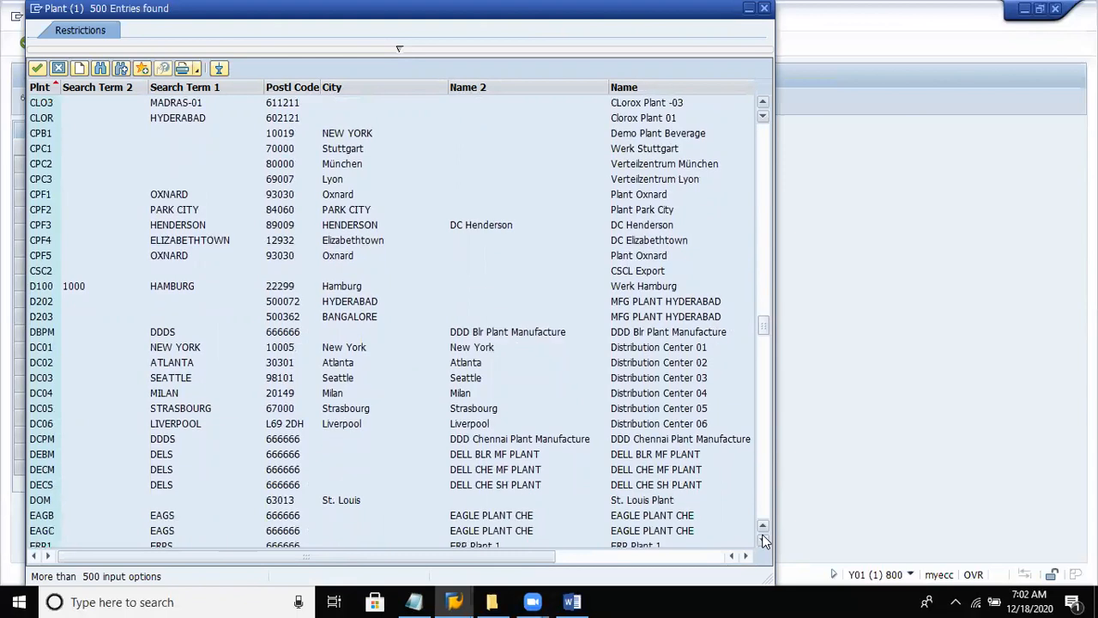
double_click(169, 485)
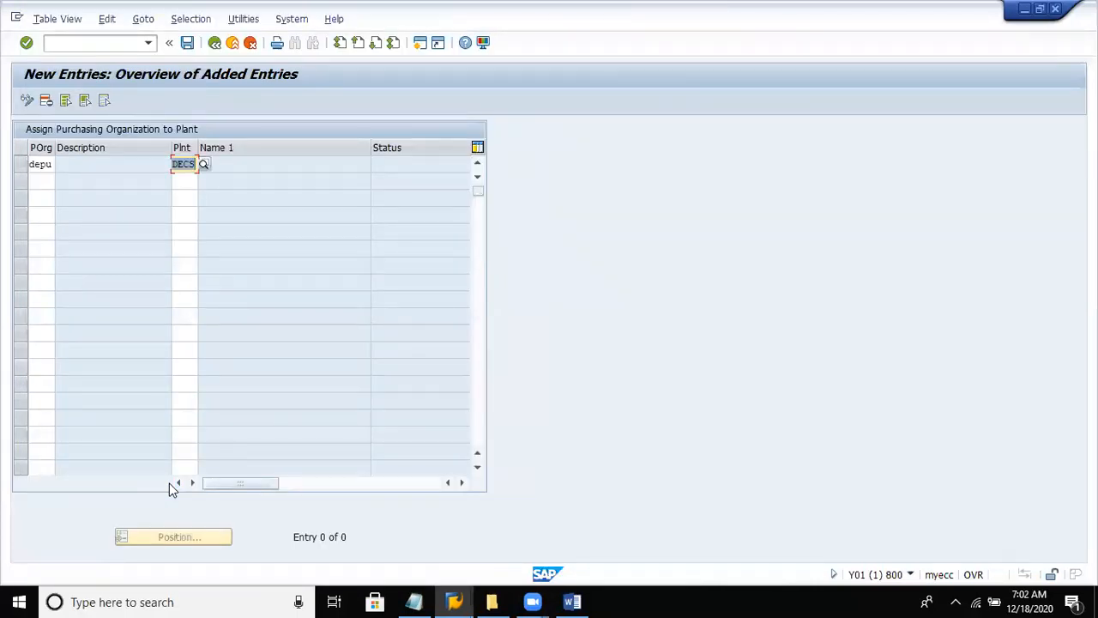
key(Return)
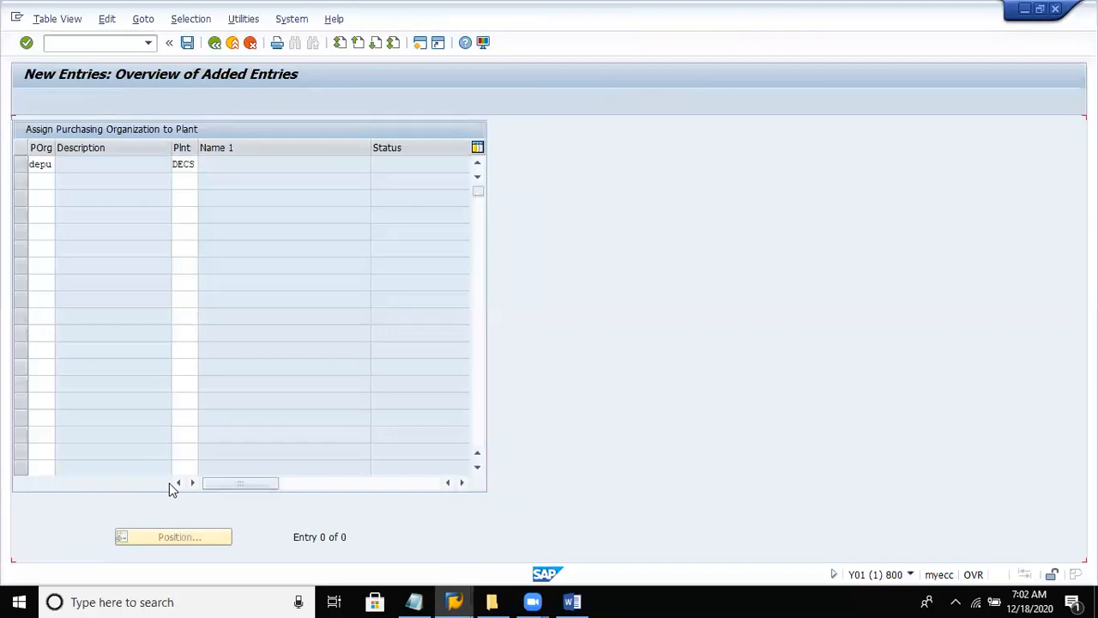
- Save the plant assignment in the Dell Private limited customizing request and go back to the implementation guide
key(ctrl+s)
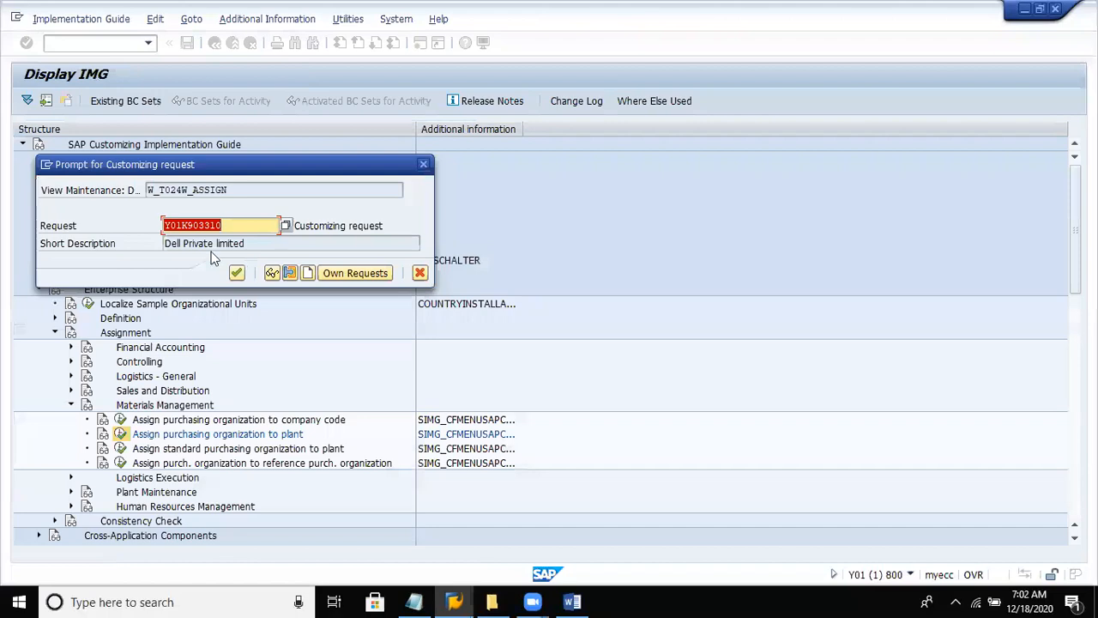
click(236, 273)
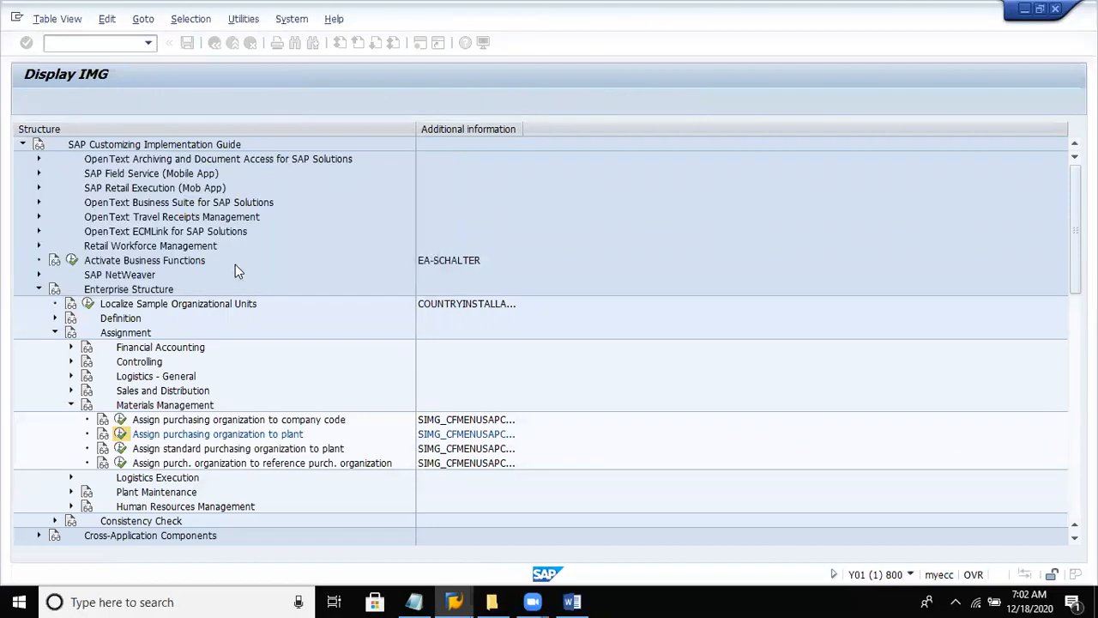
click(214, 43)
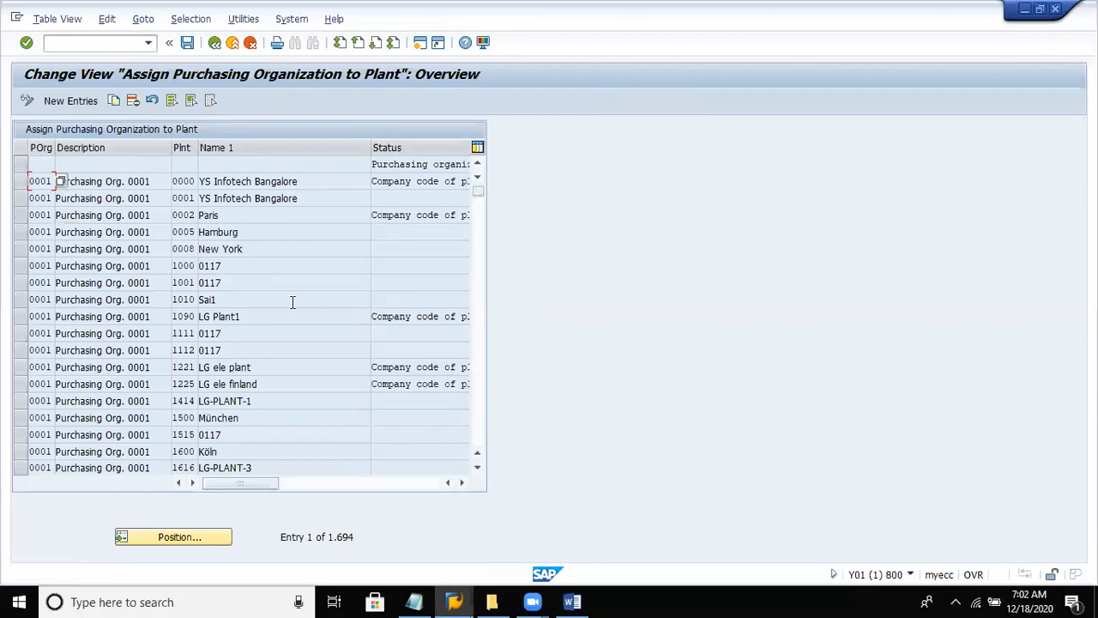
click(215, 43)
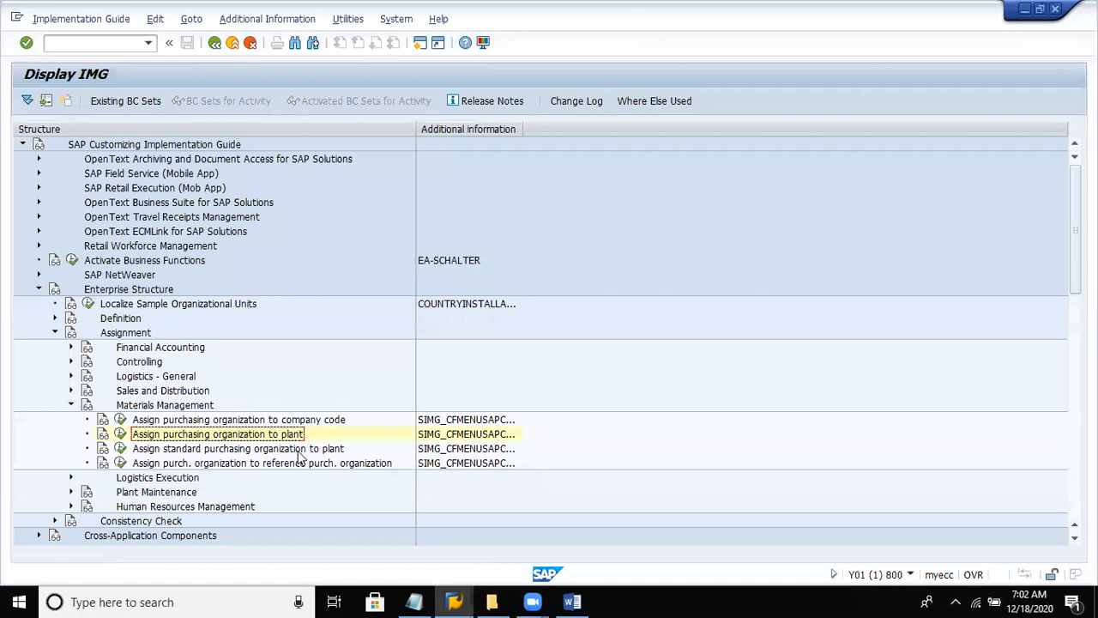
- Collapse Materials Management under Assignment and expand Logistics Execution instead
click(197, 405)
double_click(198, 405)
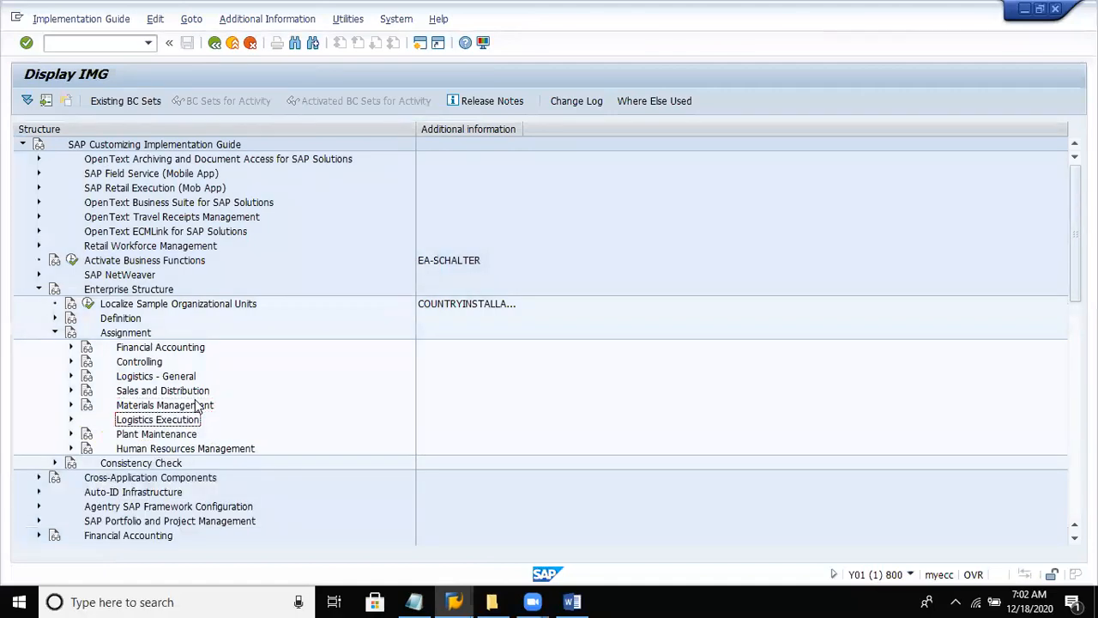
key(Right)
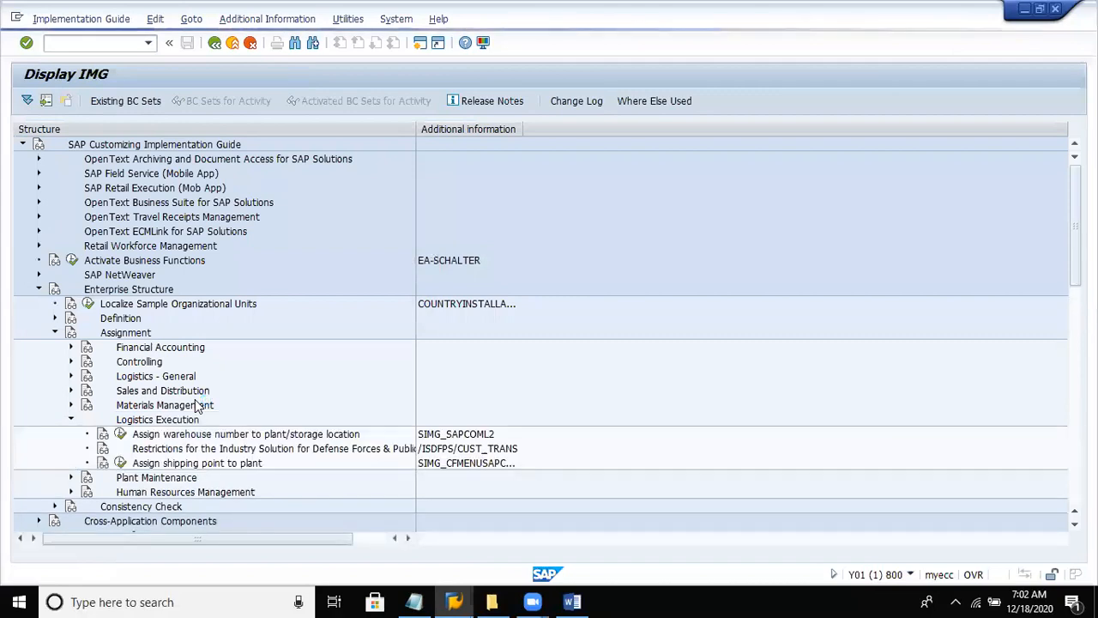
- Open the assignment of shipping points to plants, view the overview and return to the implementation guide
key(Down)
key(Down)
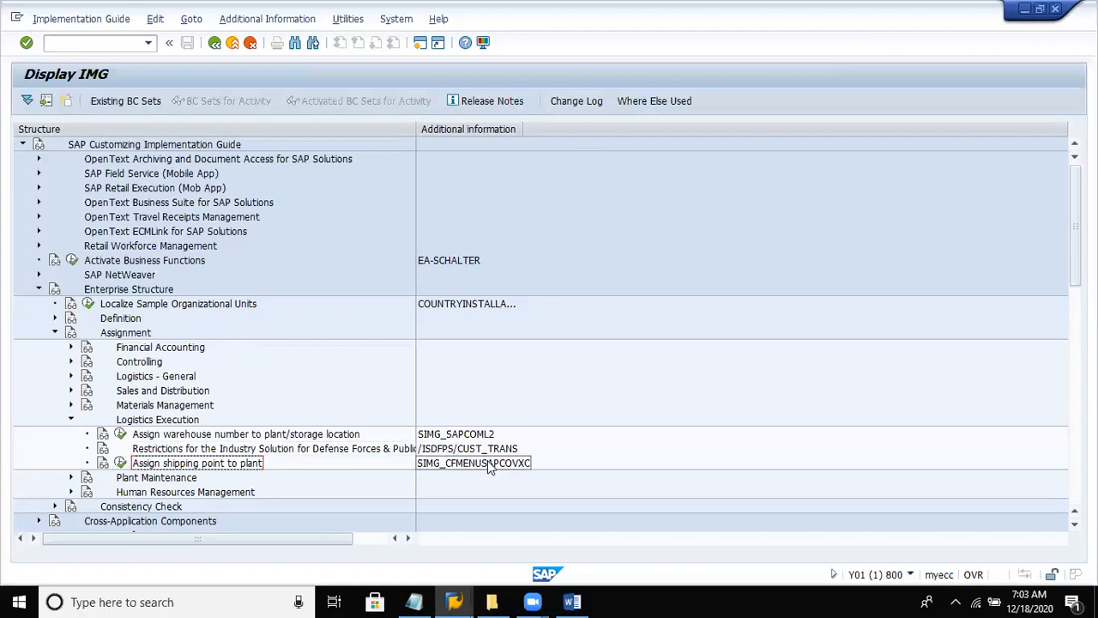
click(120, 464)
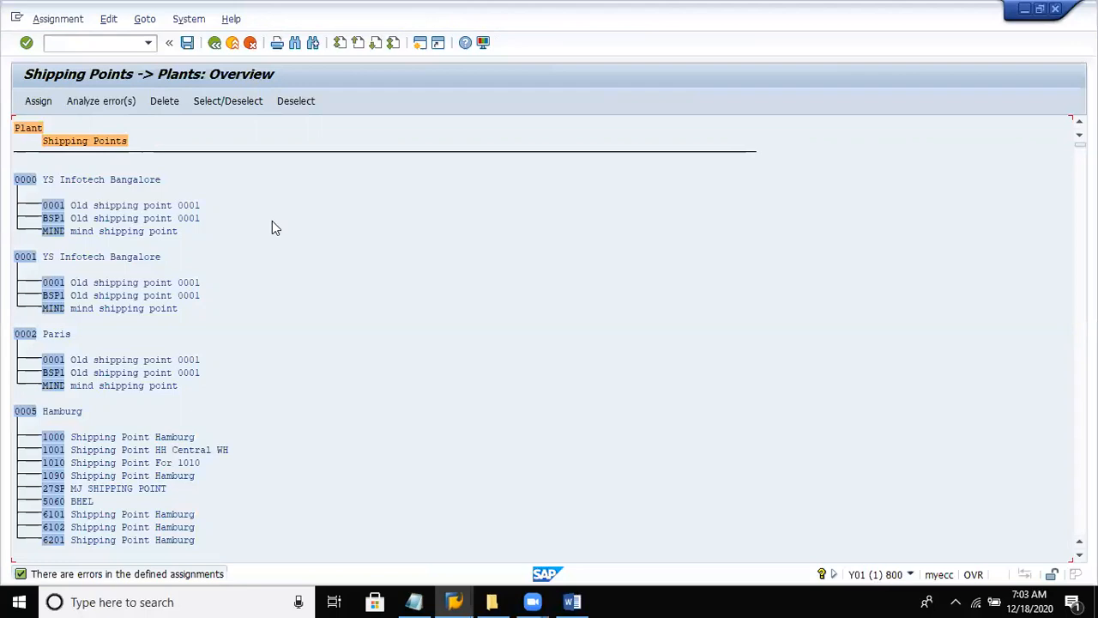
click(213, 44)
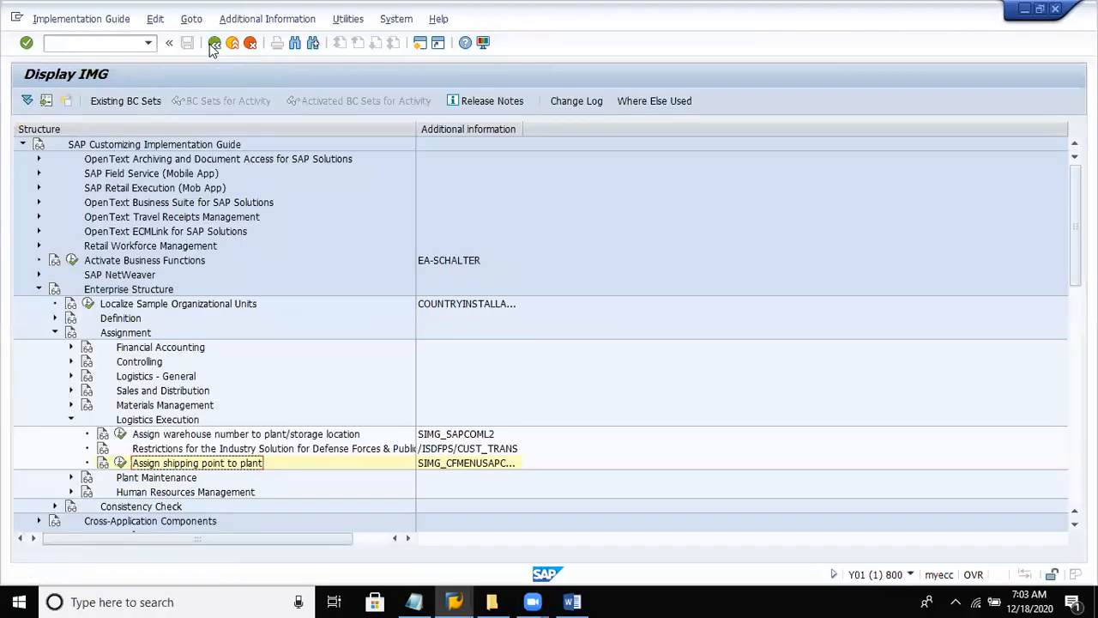
- Collapse Logistics Execution and the whole Assignment branch under Enterprise Structure
key(Up)
key(Up)
key(Up)
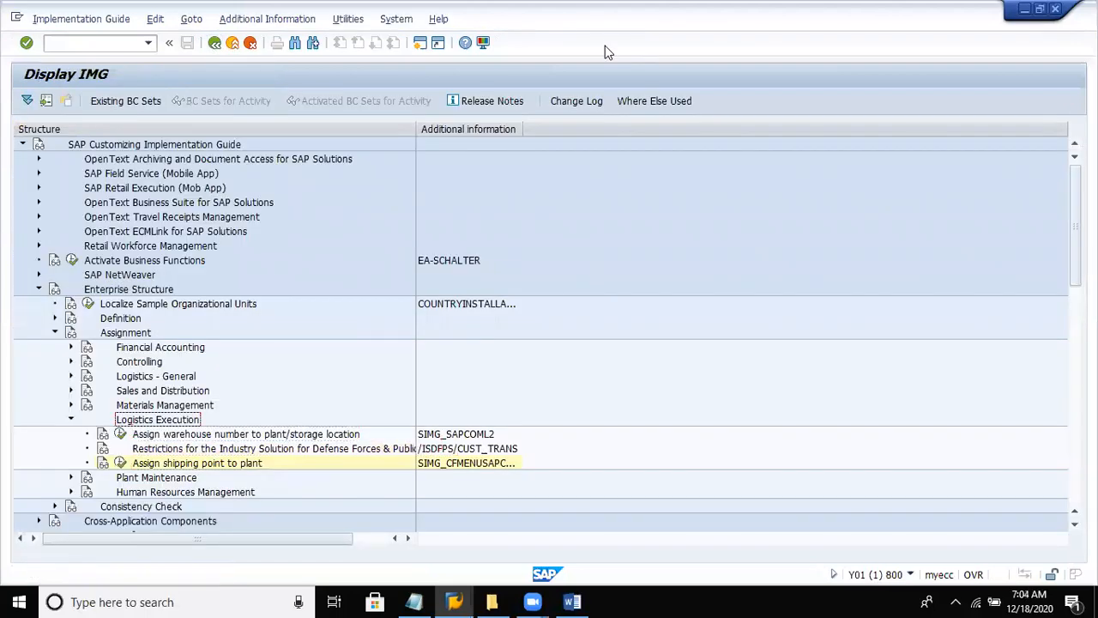
key(Left)
key(Up)
key(Up)
key(Up)
key(Up)
key(Up)
key(Up)
key(Up)
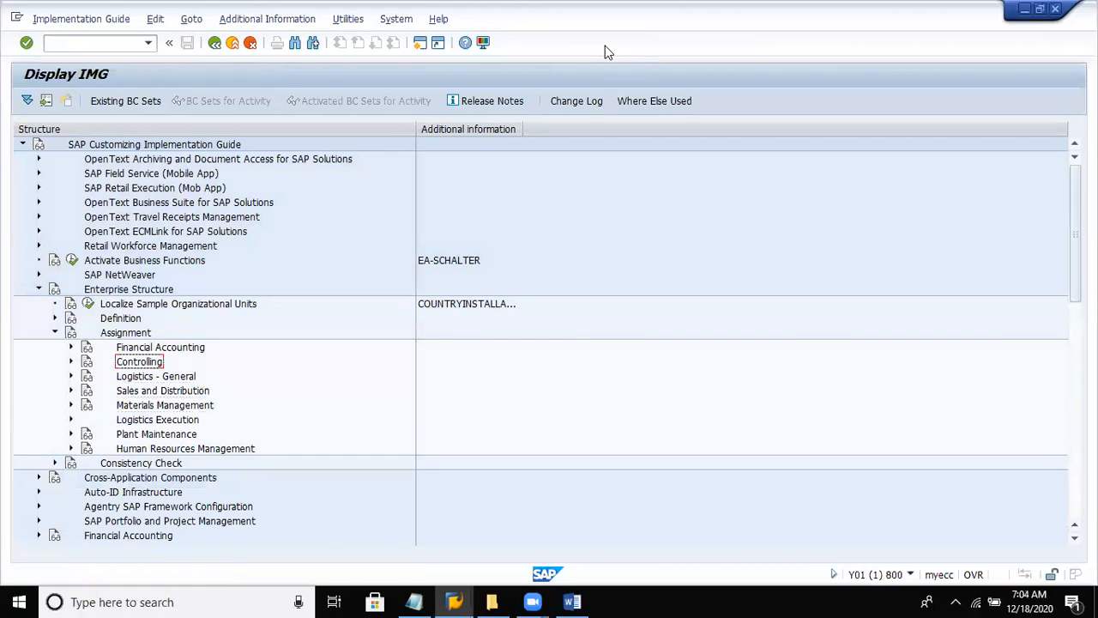
key(Down)
key(Left)
key(Up)
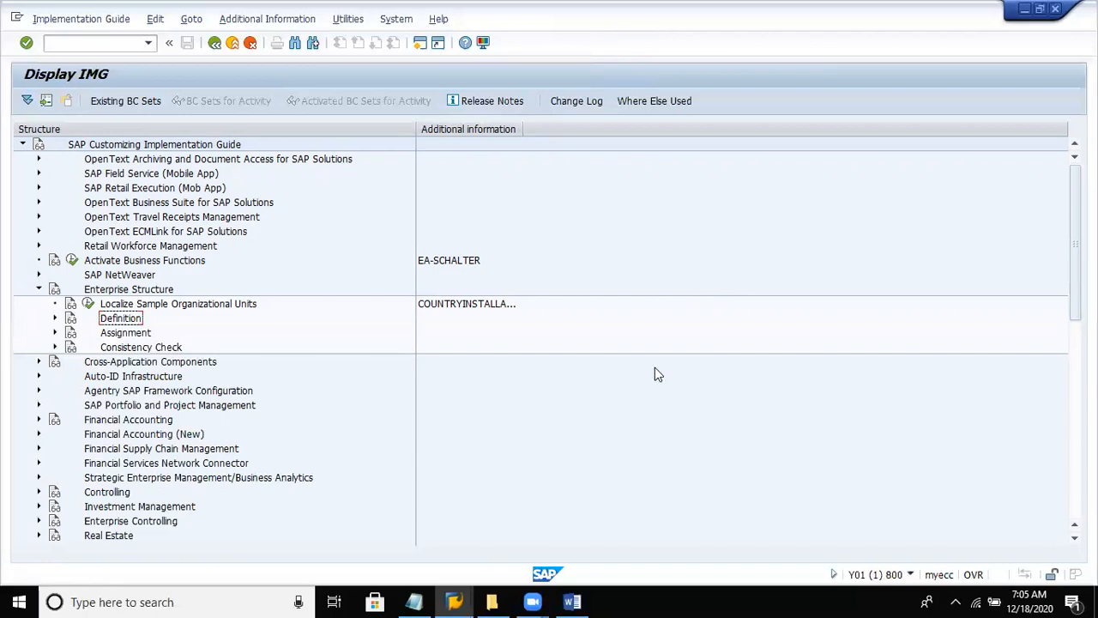
- Switch to the SBS-uplatz document in Word, insert "ledger" before "accounts" in the chart of accounts definition, and save
click(573, 597)
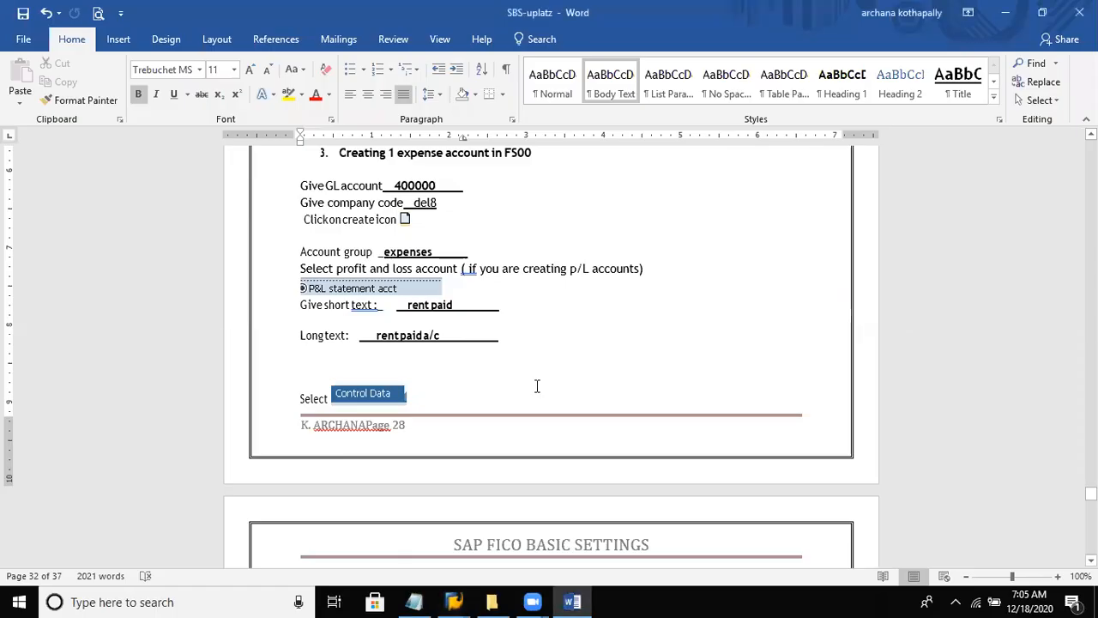
scroll(537, 386, up, 20)
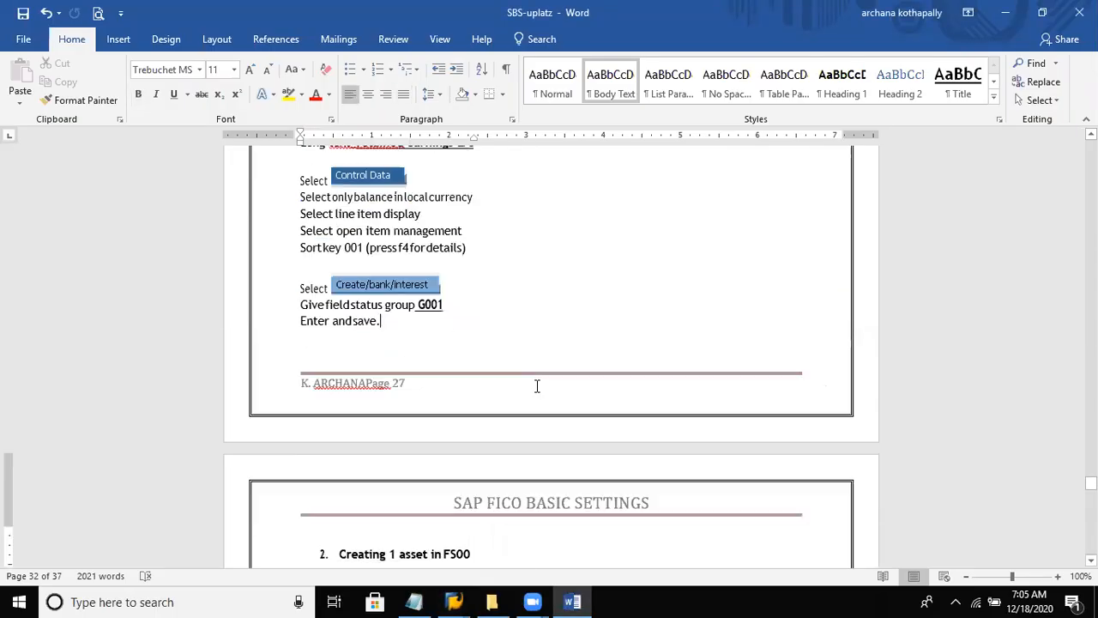
scroll(537, 386, up, 20)
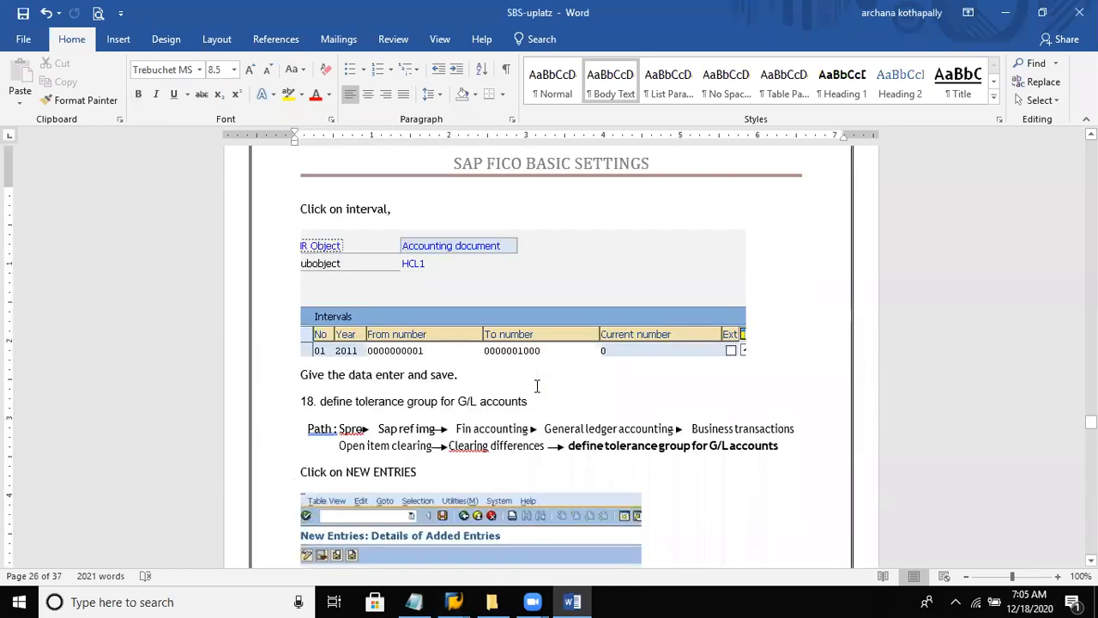
scroll(537, 386, up, 12)
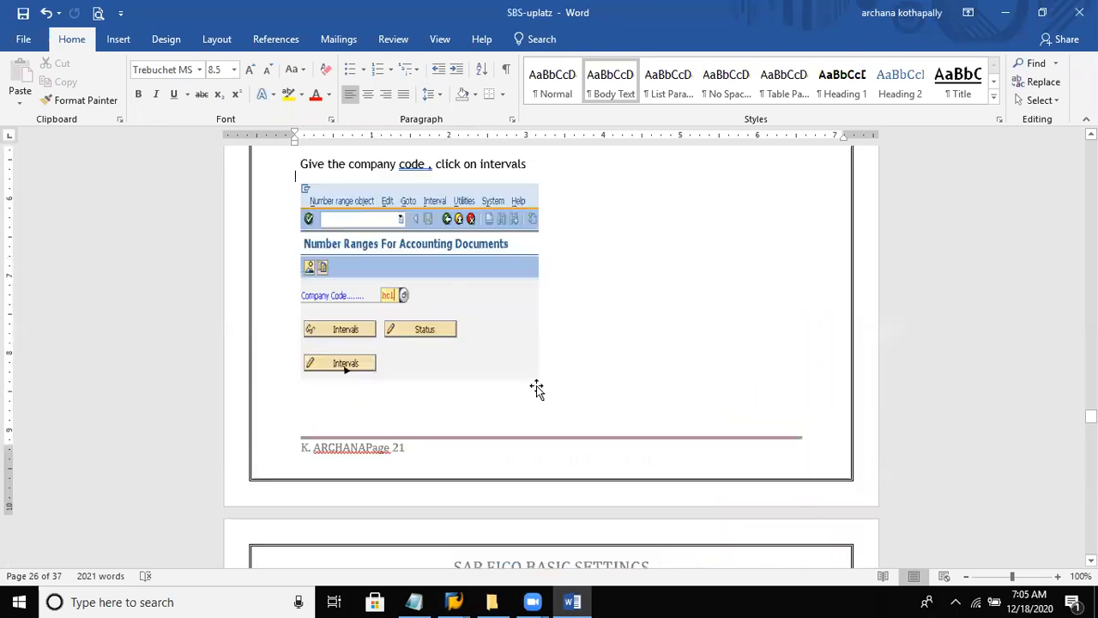
scroll(537, 386, up, 10)
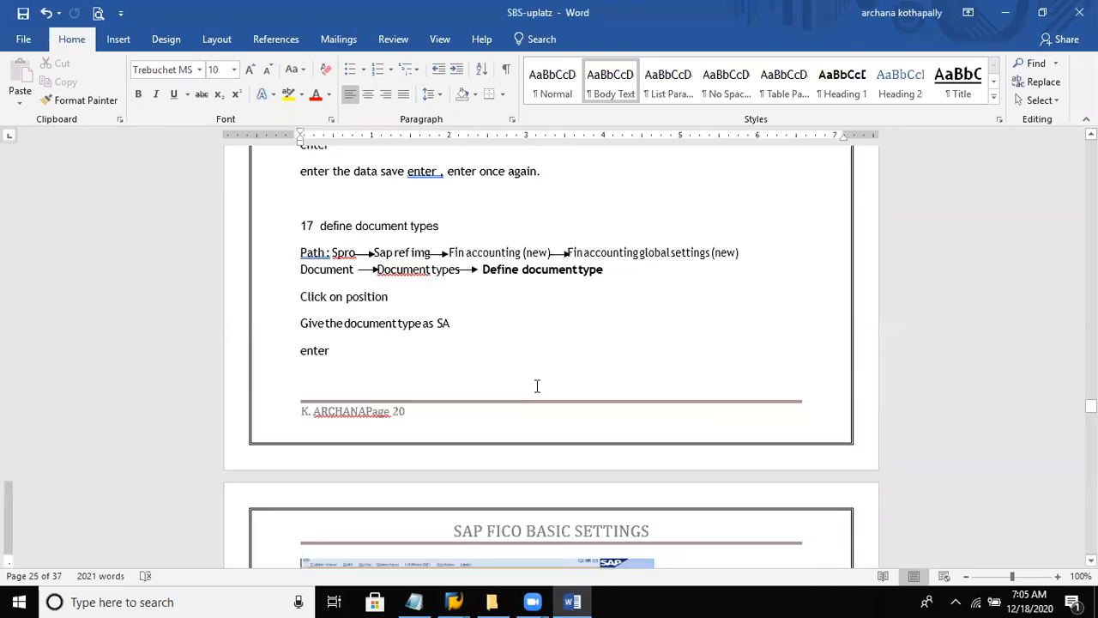
scroll(537, 386, up, 10)
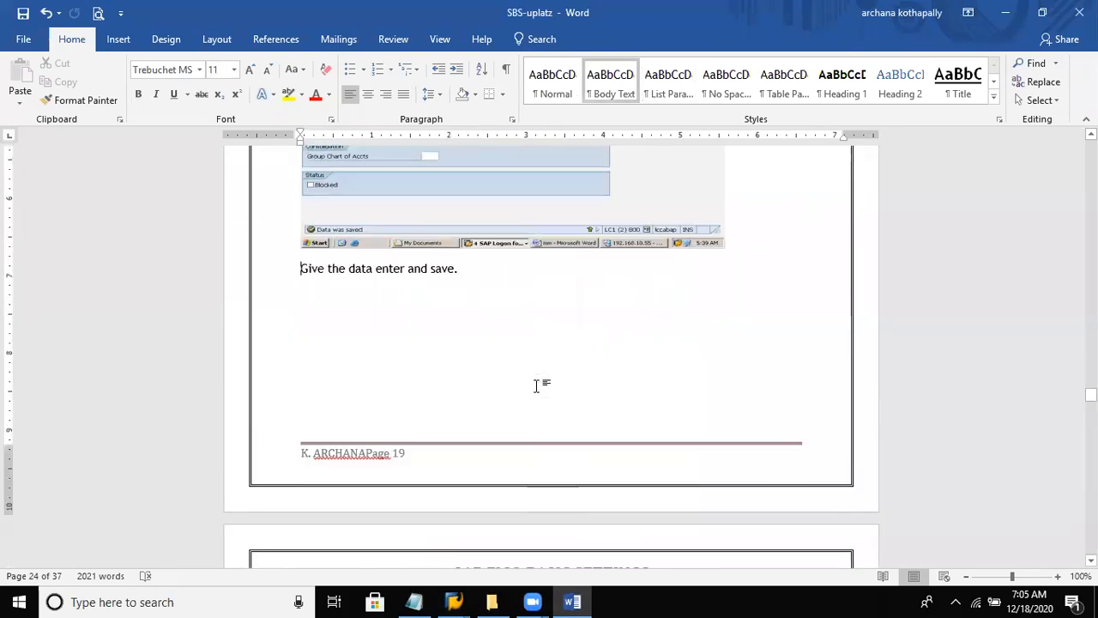
scroll(537, 385, up, 9)
click(536, 386)
key(Page_Up)
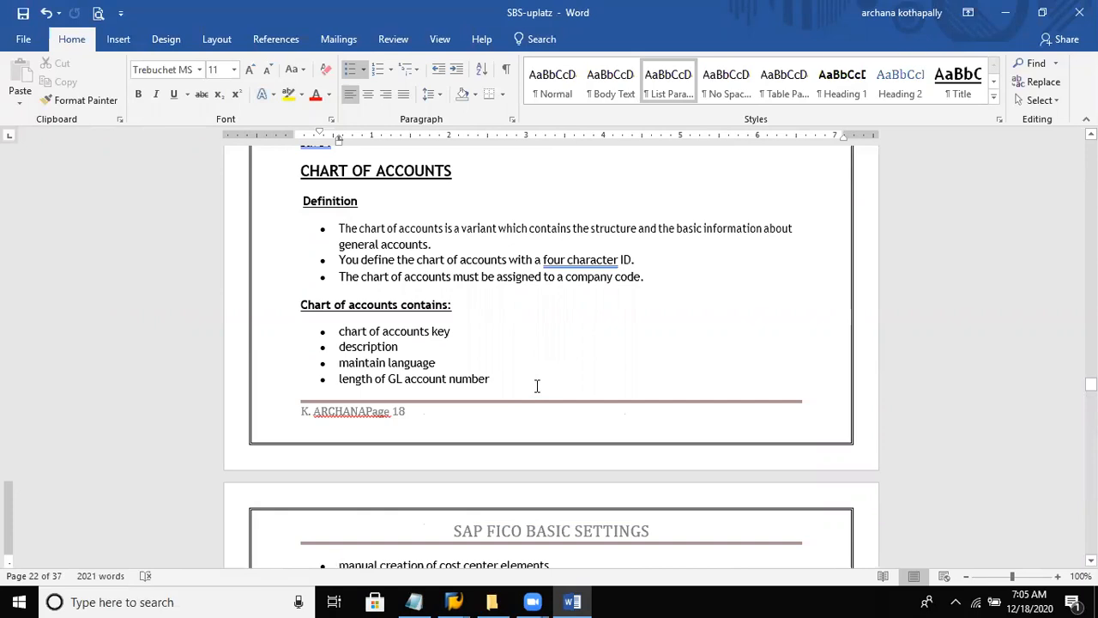
click(378, 244)
text(ledger)
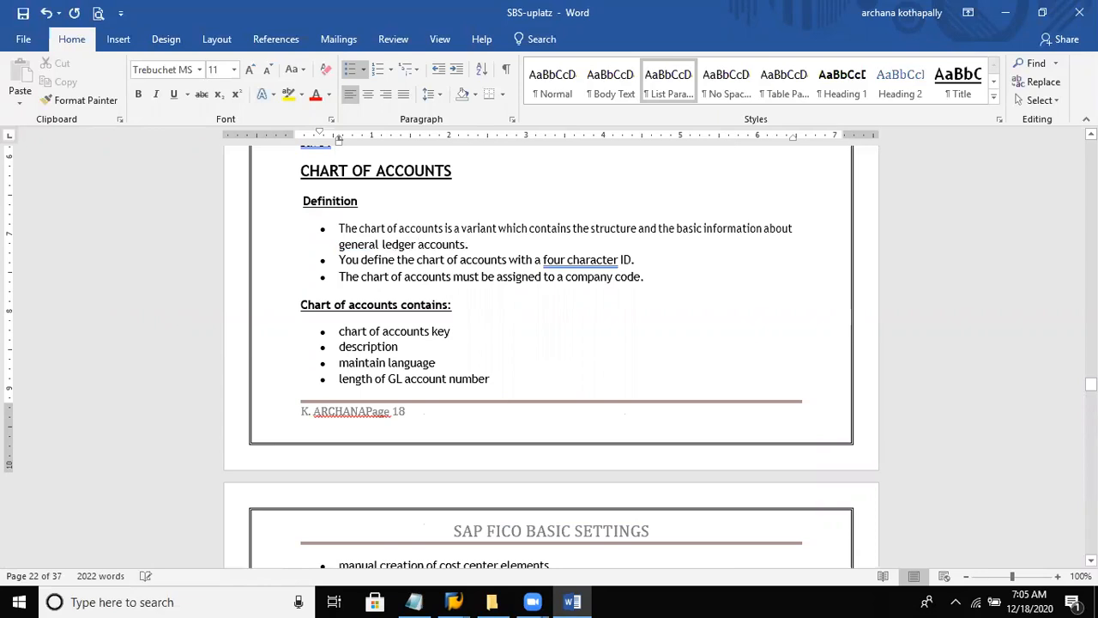
key(ctrl+s)
- Review the preceding notes on field status variants, posting period variants and fiscal year variant periods
key(Up)
key(Up)
key(Up)
key(Up)
key(Up)
key(Up)
key(Up)
key(Up)
key(Up)
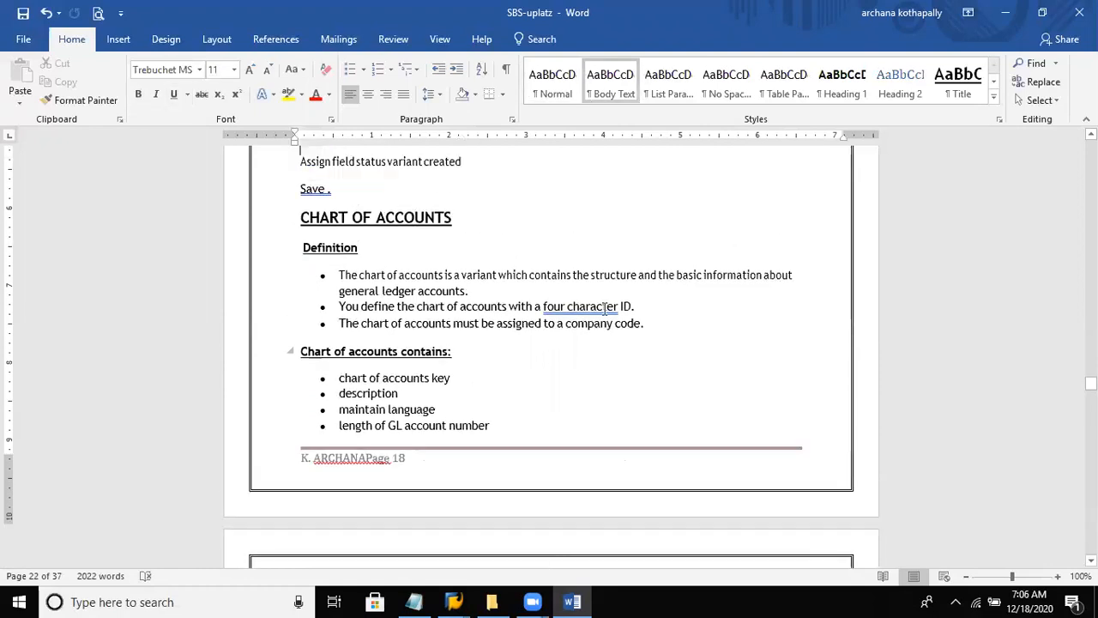
key(Up)
key(Up)
key(Up)
key(Up)
key(Up)
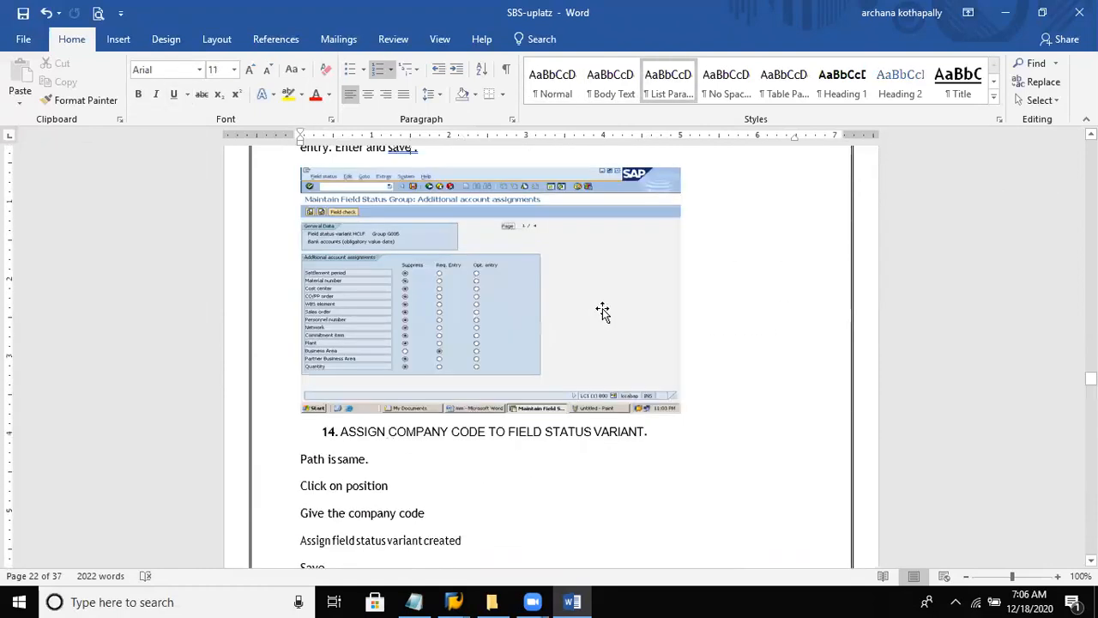
key(Up)
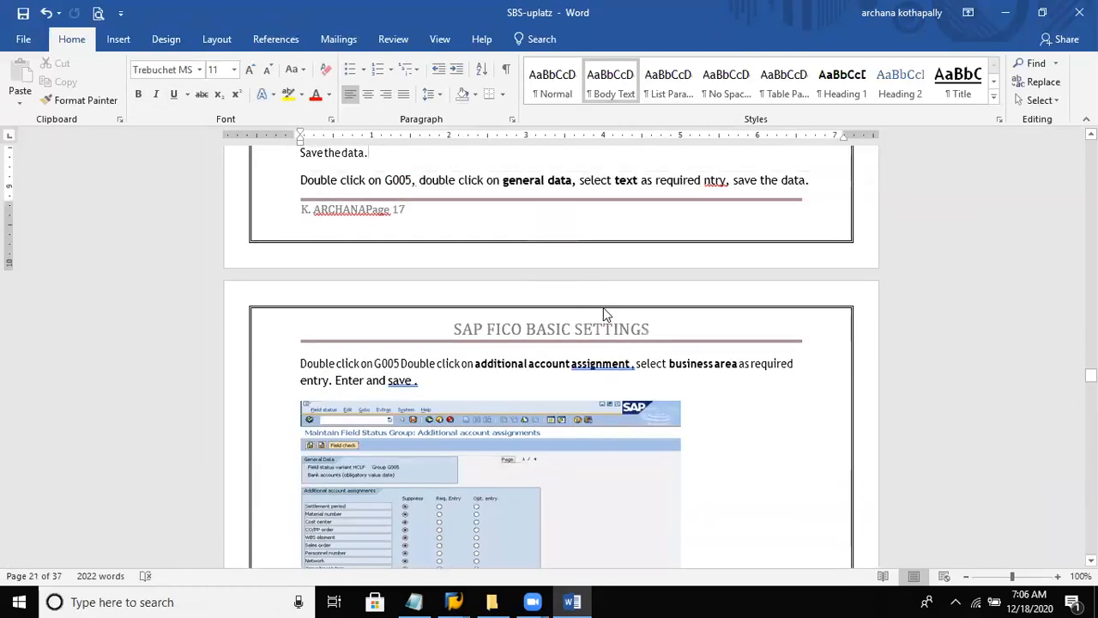
key(Up)
key(Up)
key(Up)
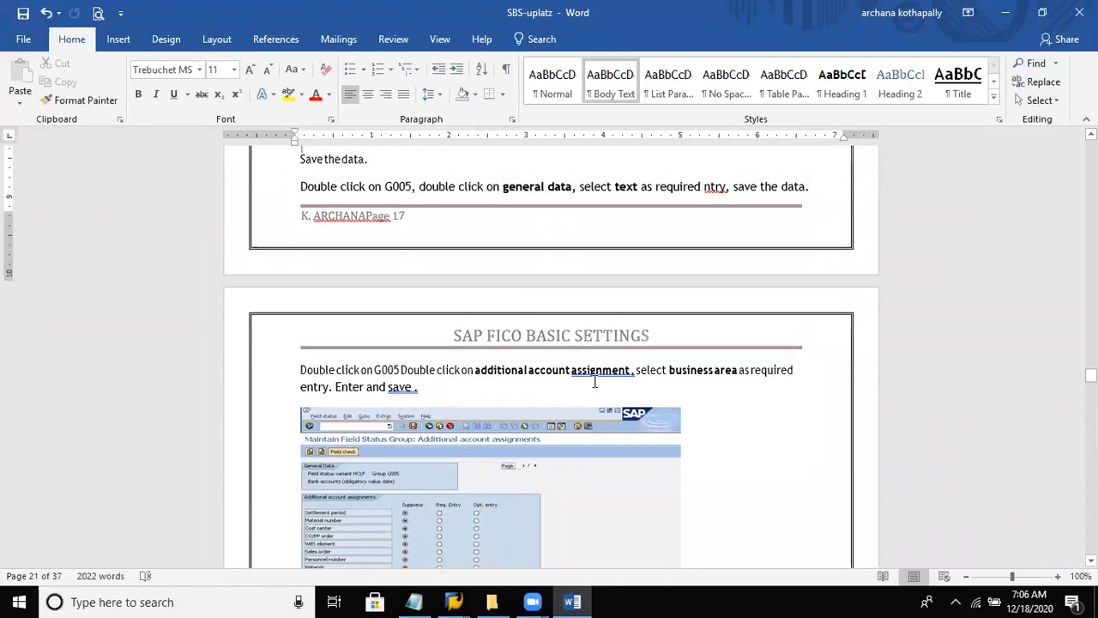
key(Up)
key(Up)
key(Up)
key(Up)
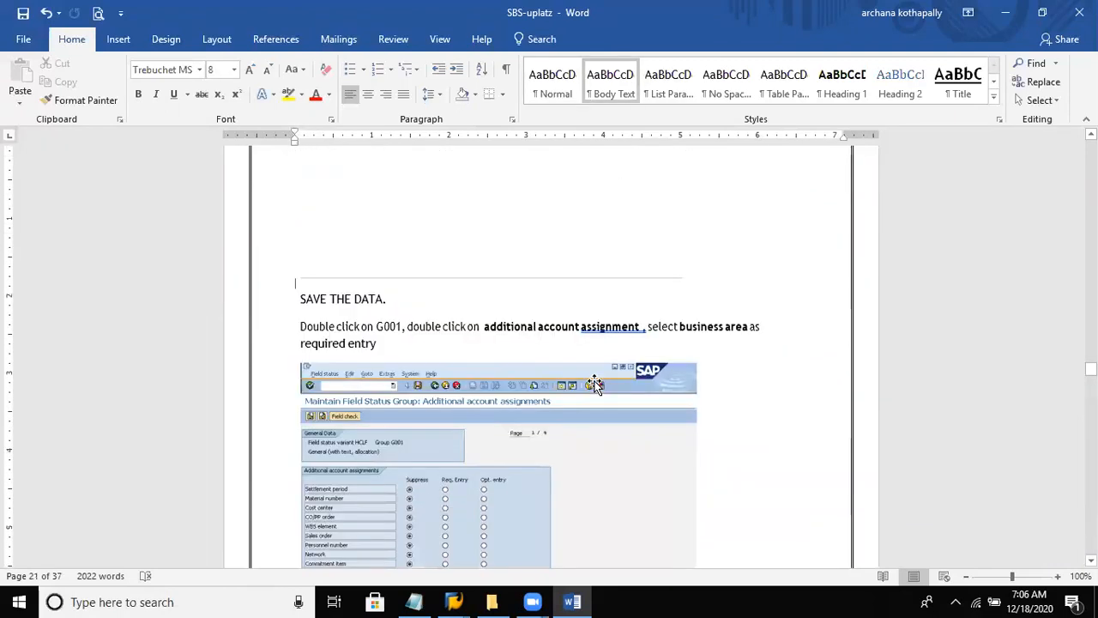
key(Up)
key(Up)
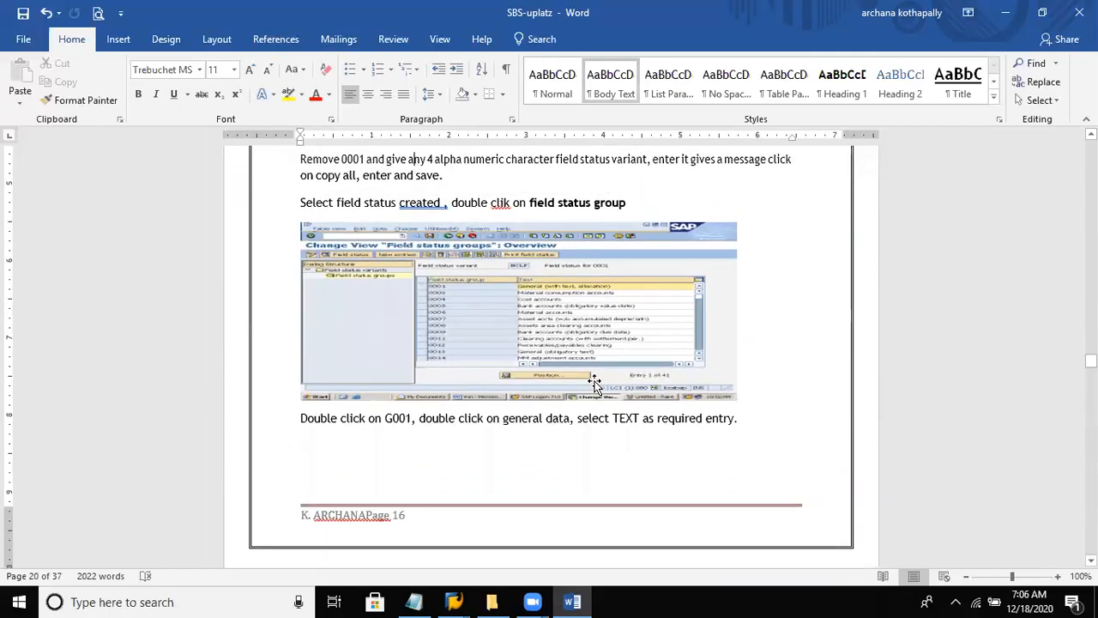
key(Up)
key(Up)
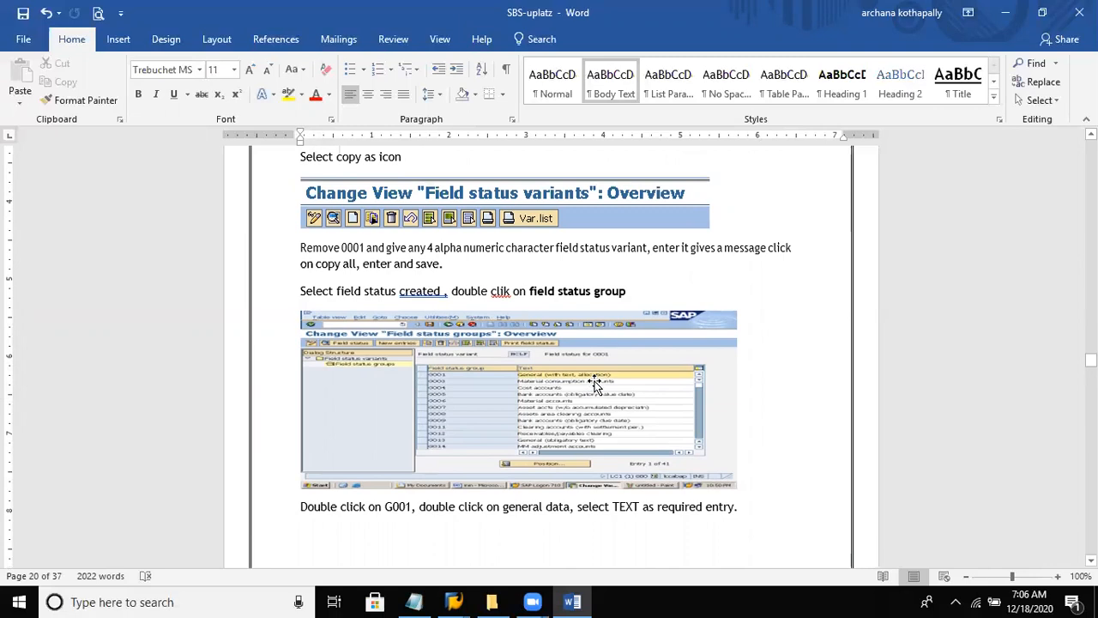
key(Up)
key(Up)
key(Up)
key(Up)
key(Up)
key(Up)
key(Up)
key(Up)
key(Up)
key(Up)
key(Up)
key(Up)
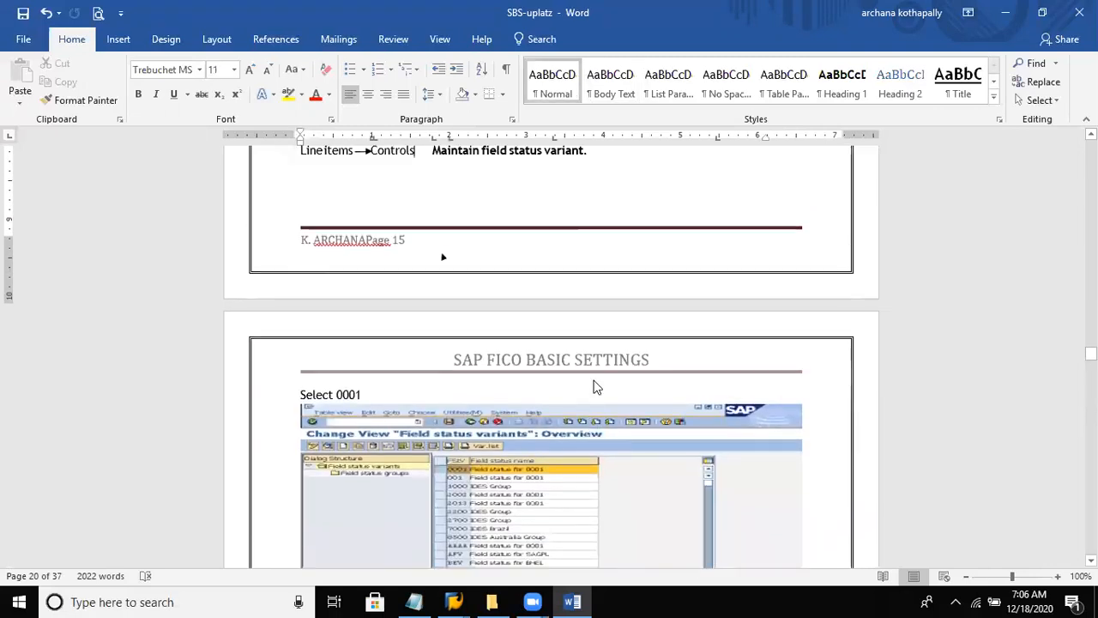
key(Up)
key(Up)
key(Up)
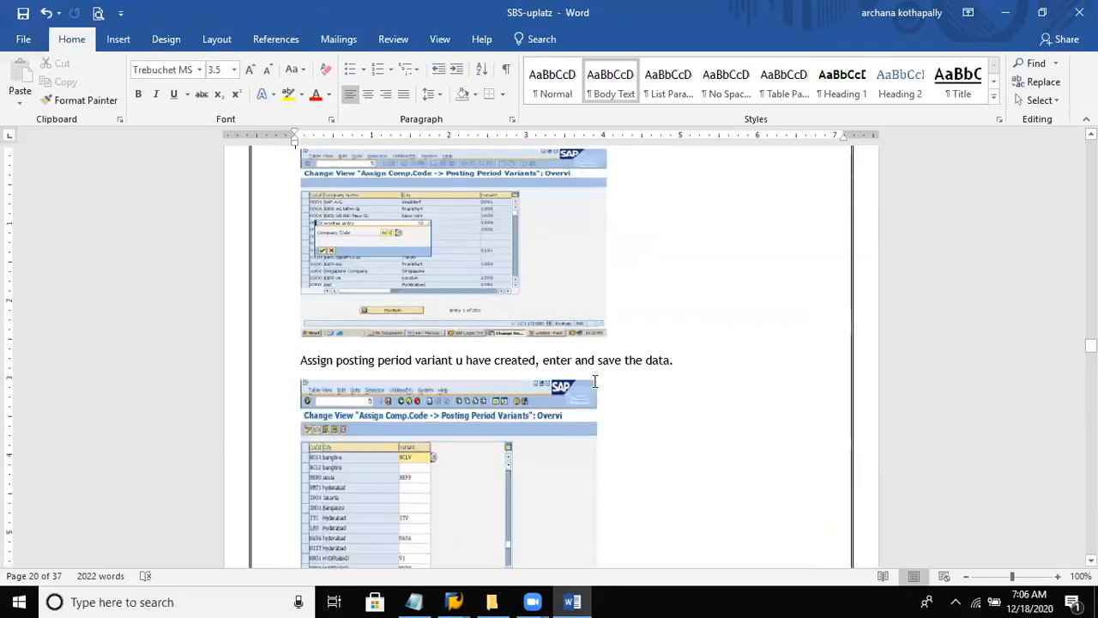
key(Up)
key(Up)
key(Up)
key(Up)
key(Up)
key(Up)
key(Up)
key(Up)
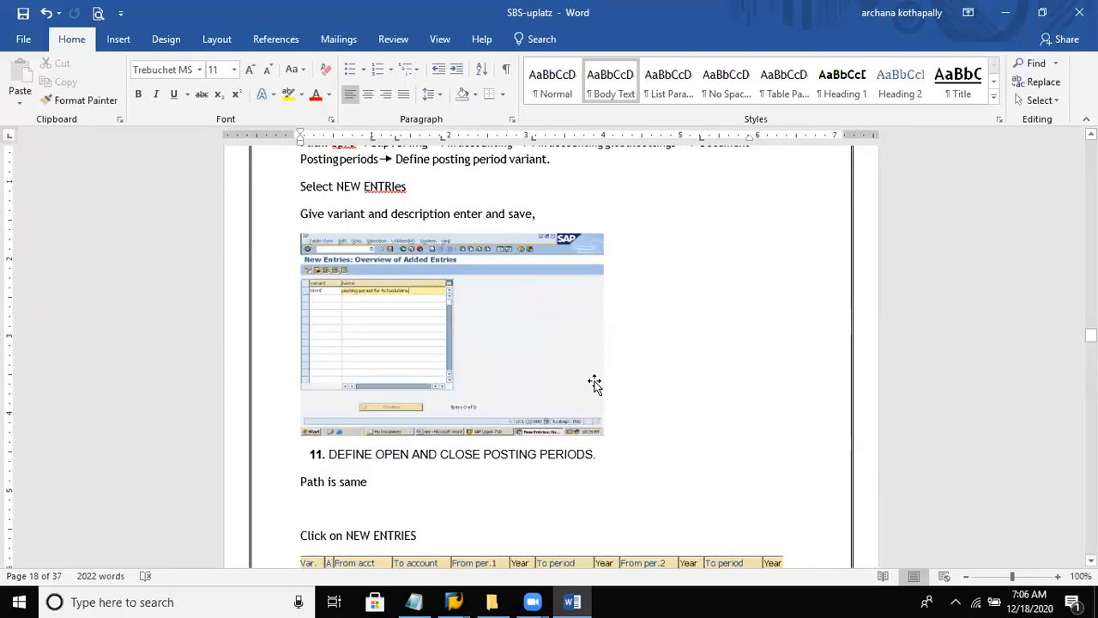
key(Up)
key(Up)
key(Up)
key(Up)
key(Up)
key(Up)
key(Up)
key(Up)
key(Up)
key(Up)
key(Up)
key(Up)
key(Up)
key(Up)
key(Up)
key(Up)
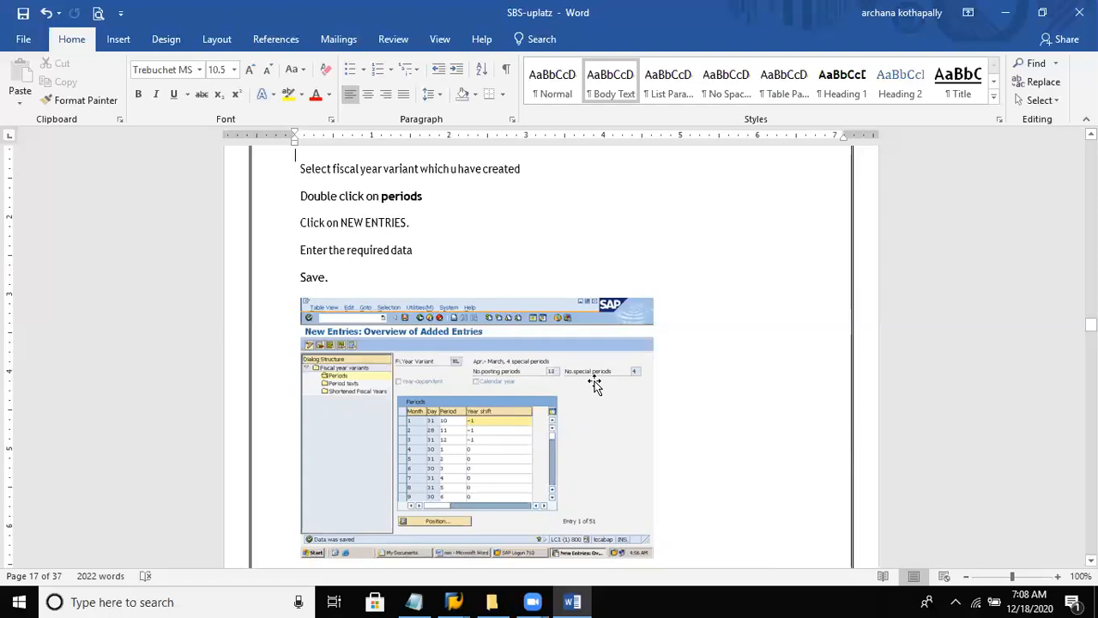
- Replace the business area Hyd with DELI in the "Define business area" section
scroll(595, 384, up, 5)
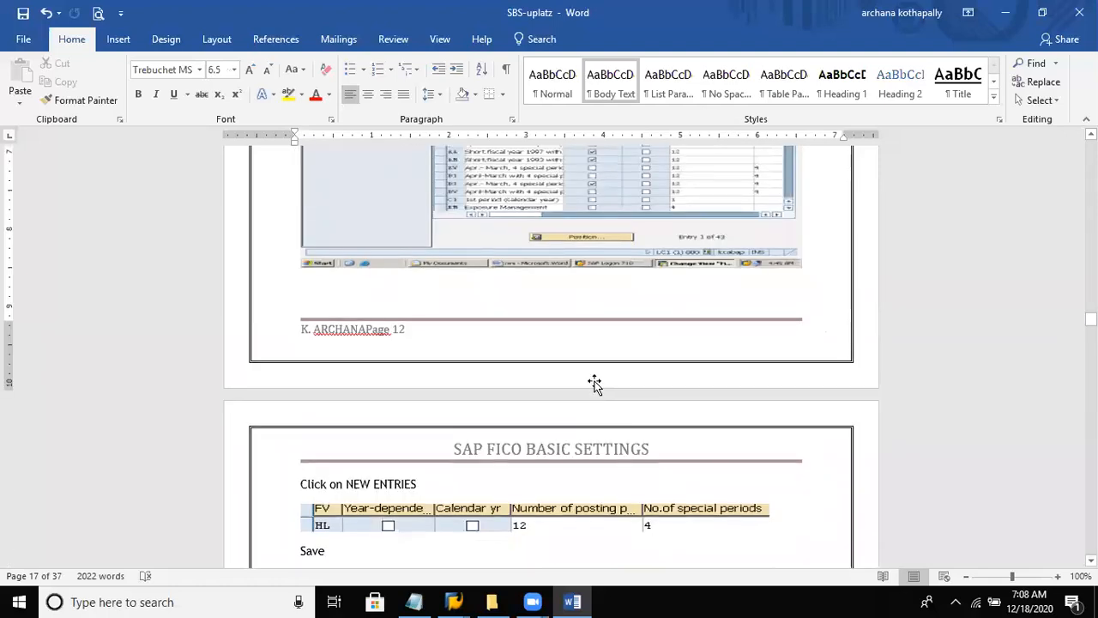
scroll(595, 384, up, 3)
scroll(595, 384, up, 5)
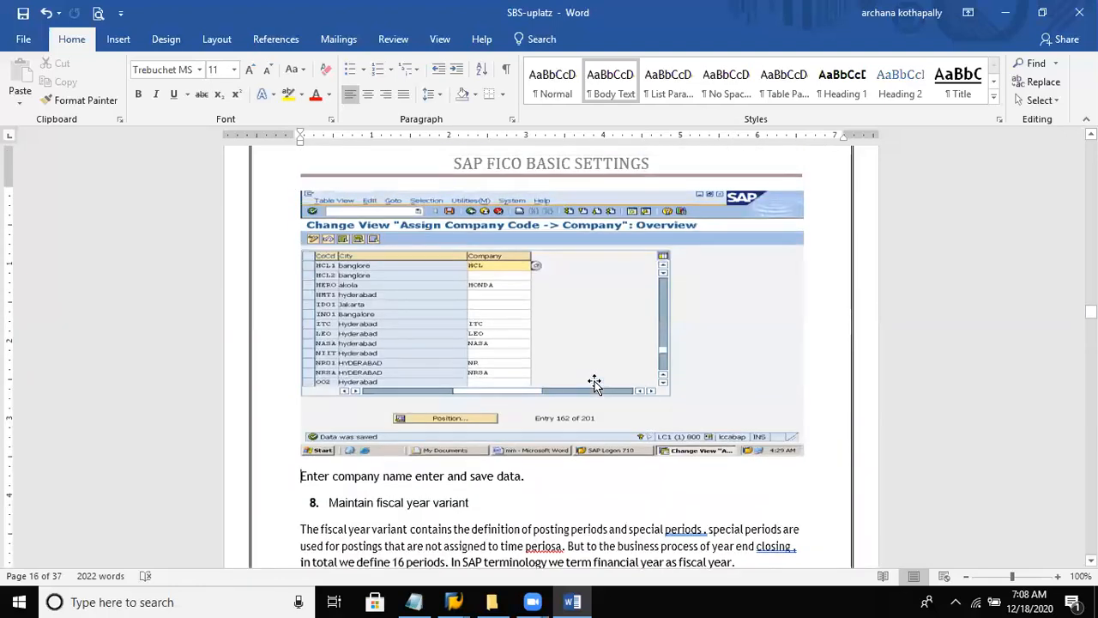
scroll(594, 384, up, 10)
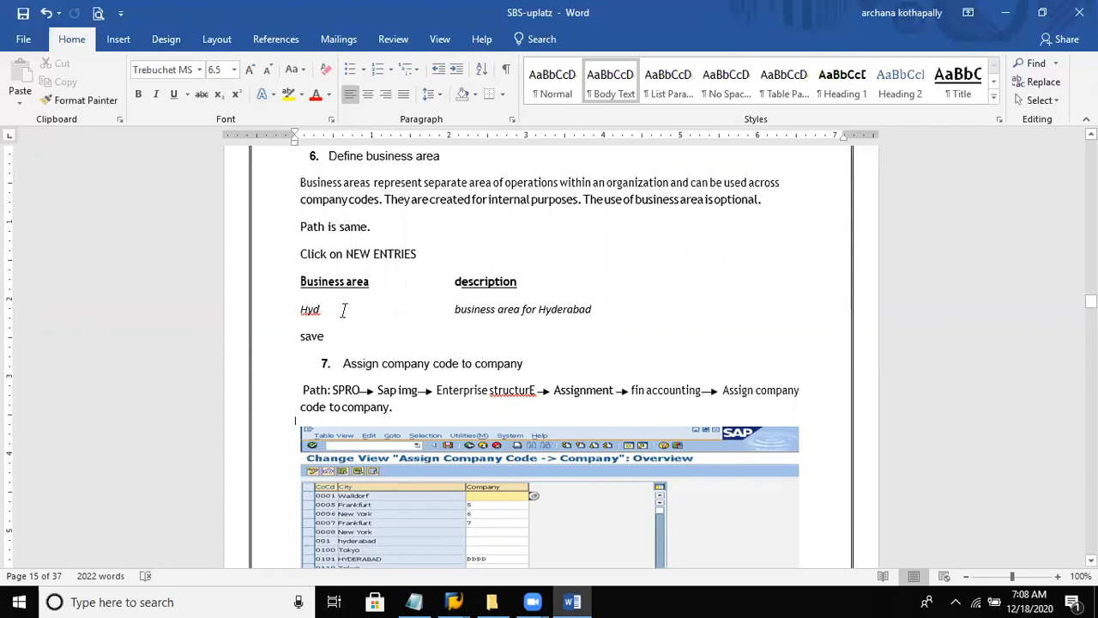
click(301, 309)
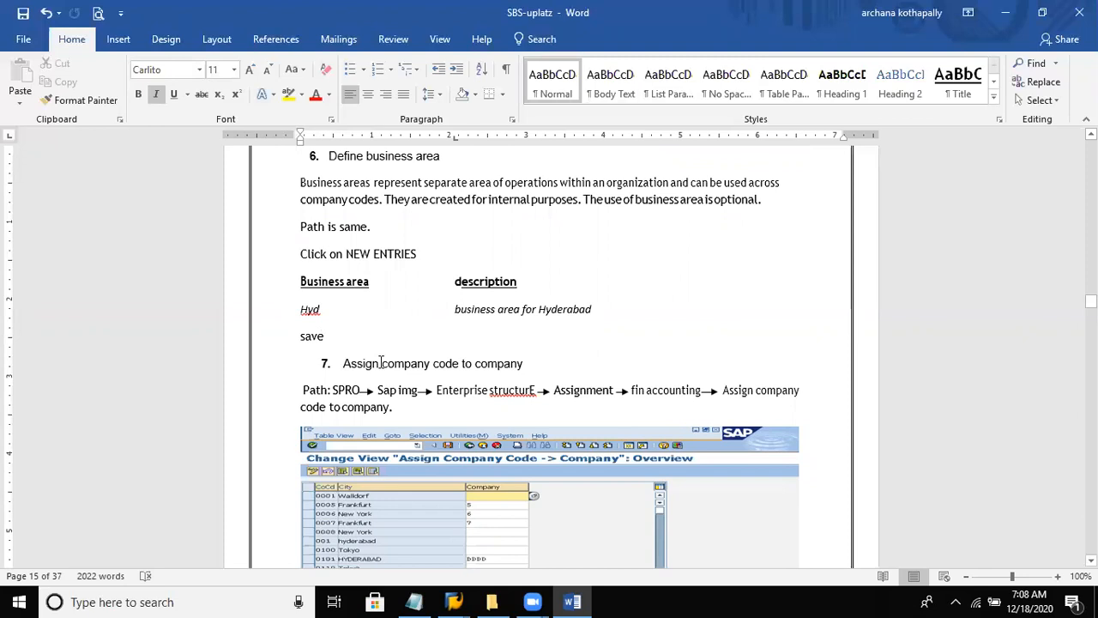
key(Delete)
key(Delete)
key(Delete)
text(DELI)
- Add a second business area line, DEUK, with the description "business area for UK", and save the document
click(592, 306)
key(Return)
text(DEUK)
key(Tab)
key(Tab)
key(Tab)
key(Tab)
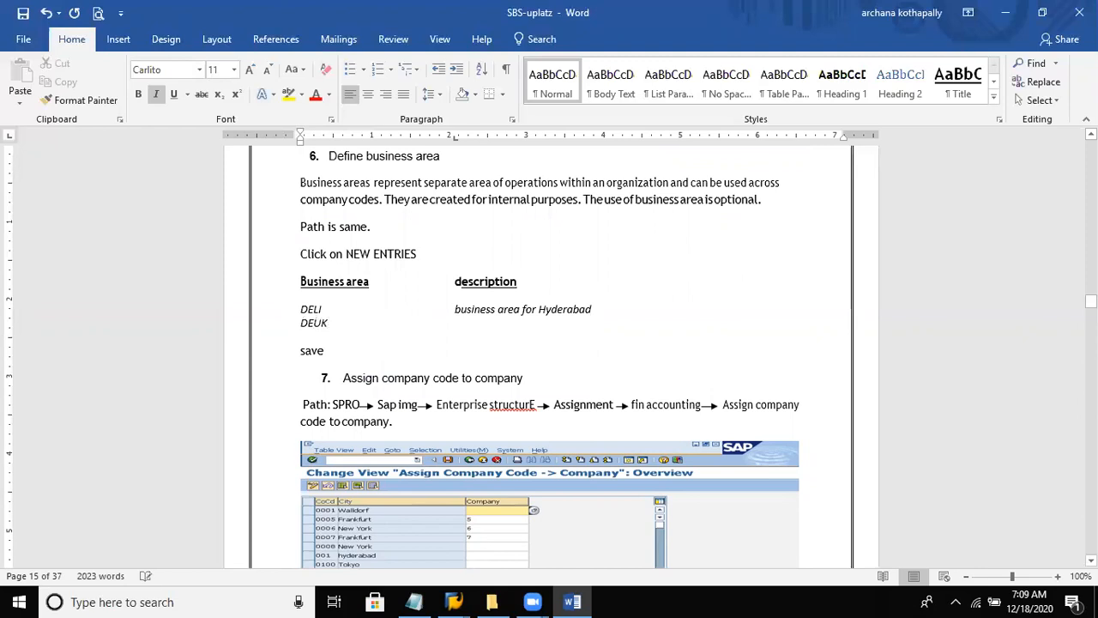
text(busine)
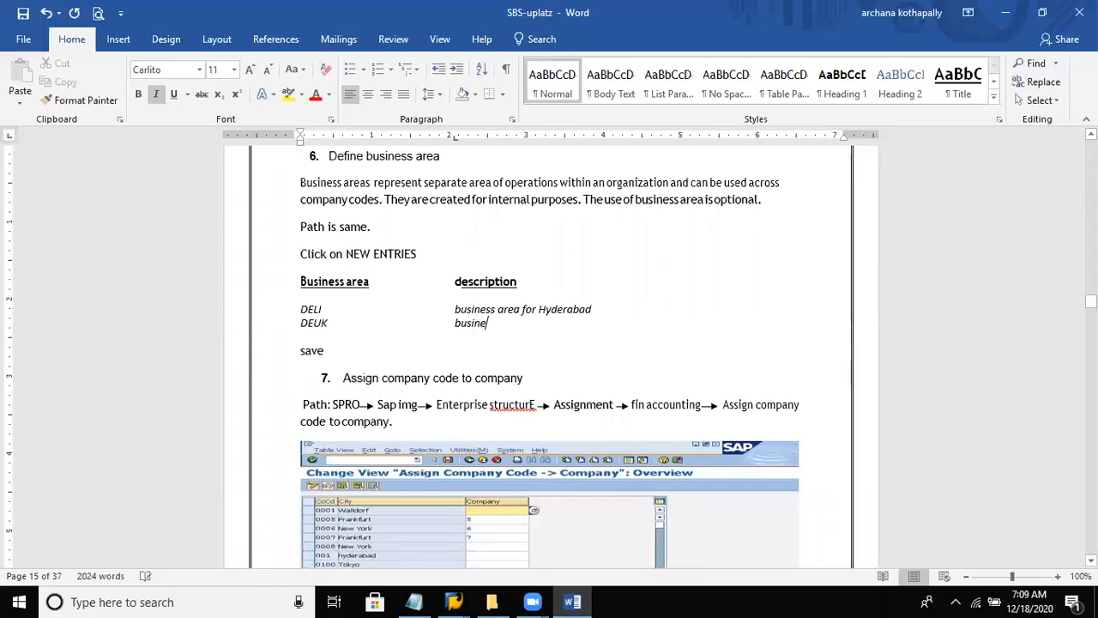
text(ss area f)
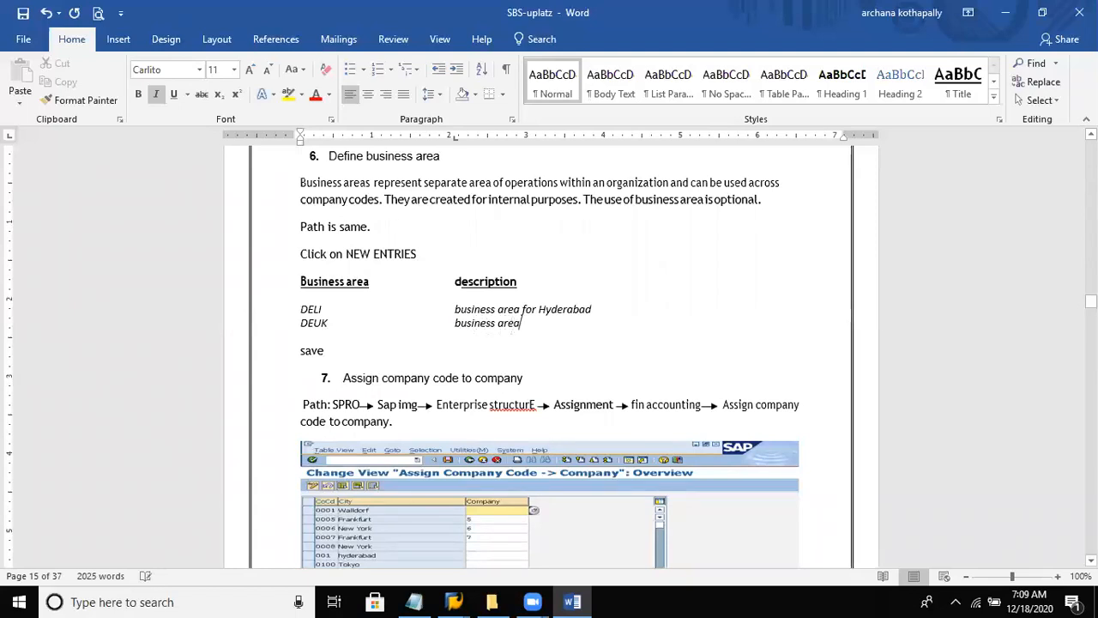
text(UK)
key(ctrl+s)
- Review the notes preceding the business area section, back to section 3 on editing, copying, deleting and checking the company code
click(597, 306)
scroll(596, 305, up, 20)
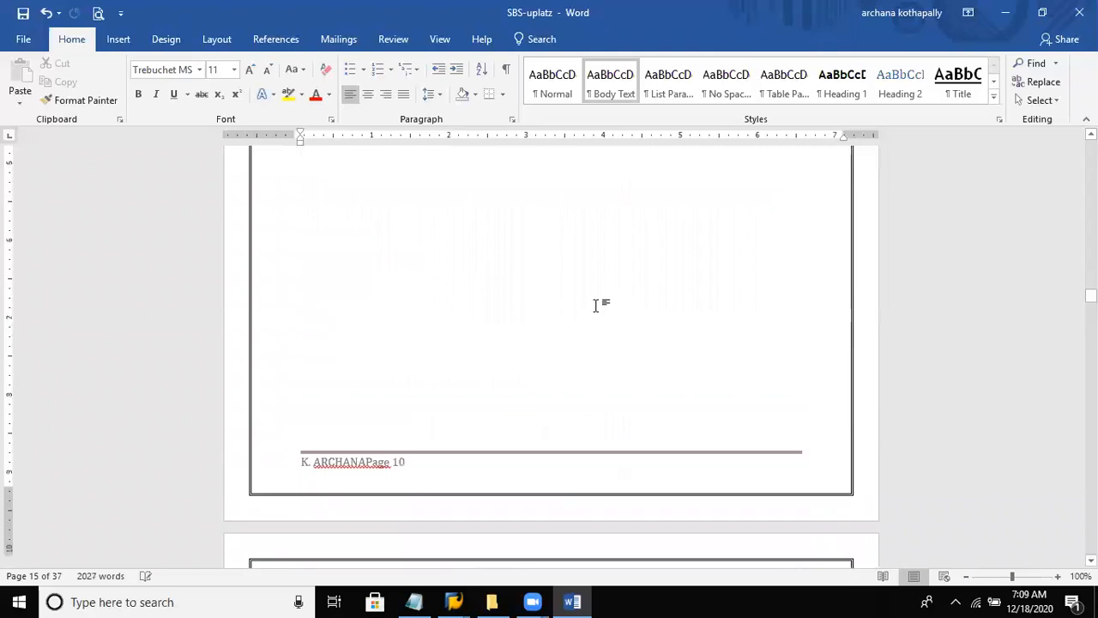
key(Page_Up)
key(Page_Up)
key(Page_Up)
key(Page_Up)
key(Page_Up)
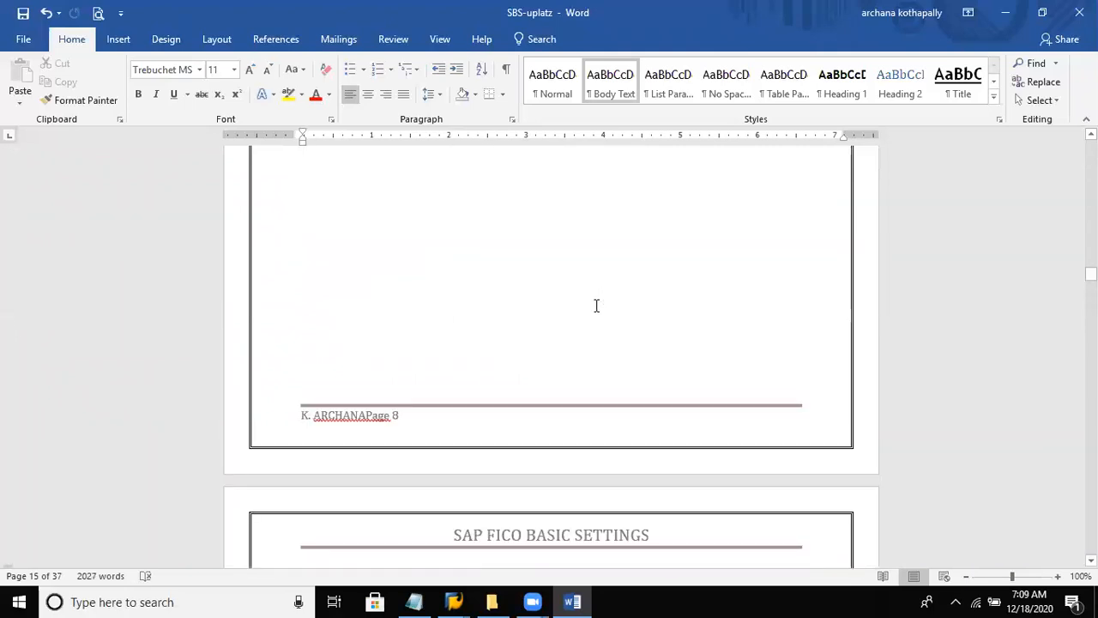
key(Page_Up)
key(Page_Up)
key(Page_Up)
key(Page_Up)
key(Page_Up)
key(Page_Up)
key(Page_Up)
key(Page_Up)
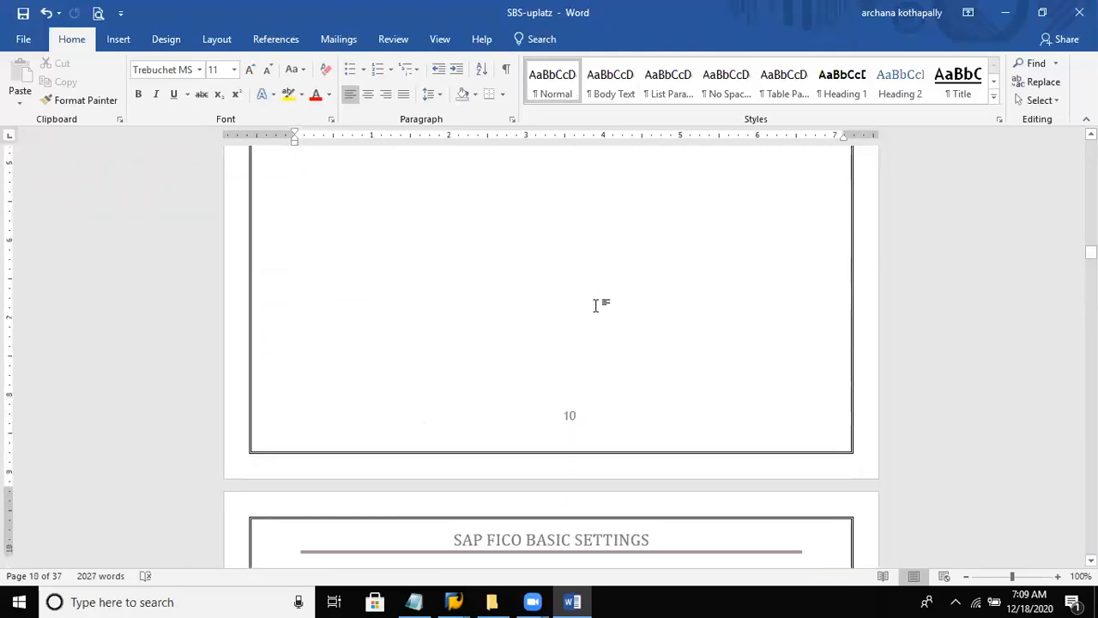
key(Page_Up)
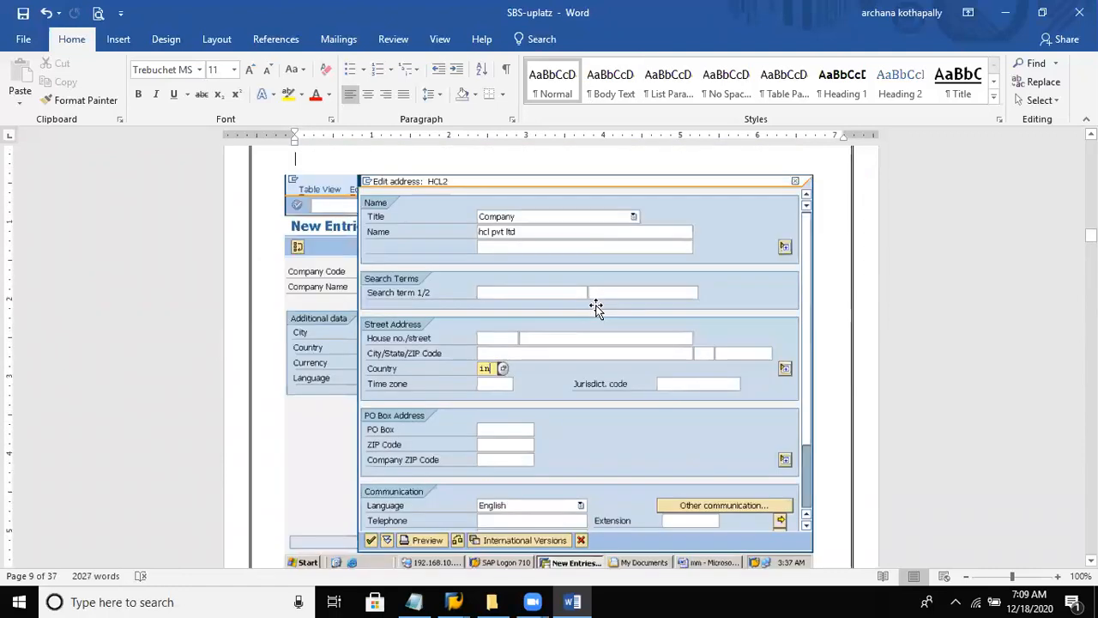
key(Page_Up)
key(Page_Up)
key(Page_Up)
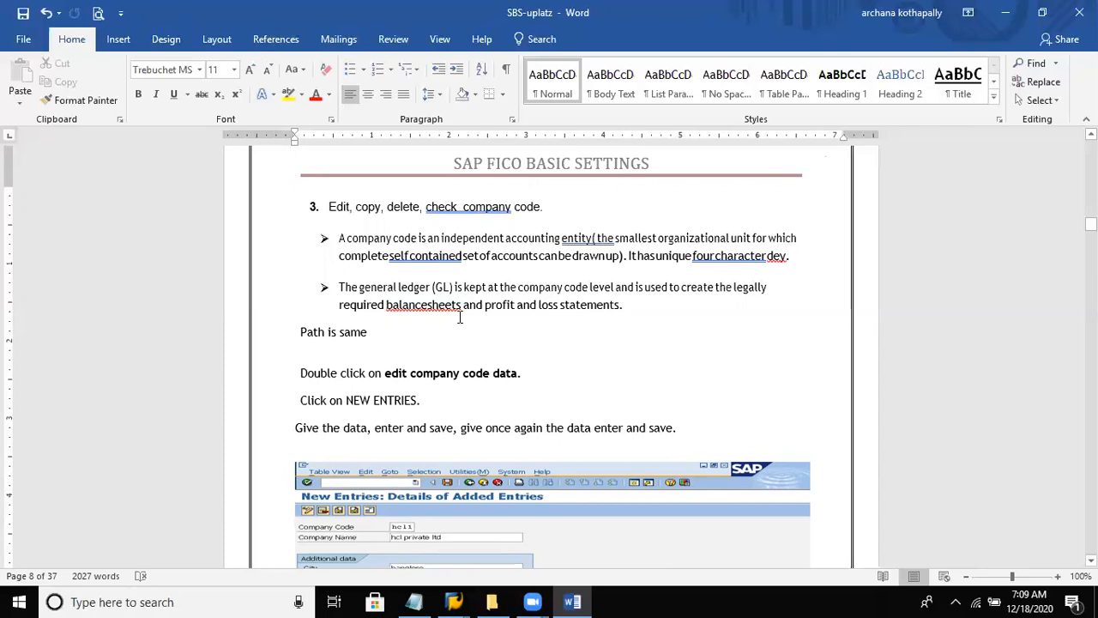
- In section 3, separate "balance sheets" and "self contained" with spaces and correct the spacing of "check company" in the heading
click(426, 305)
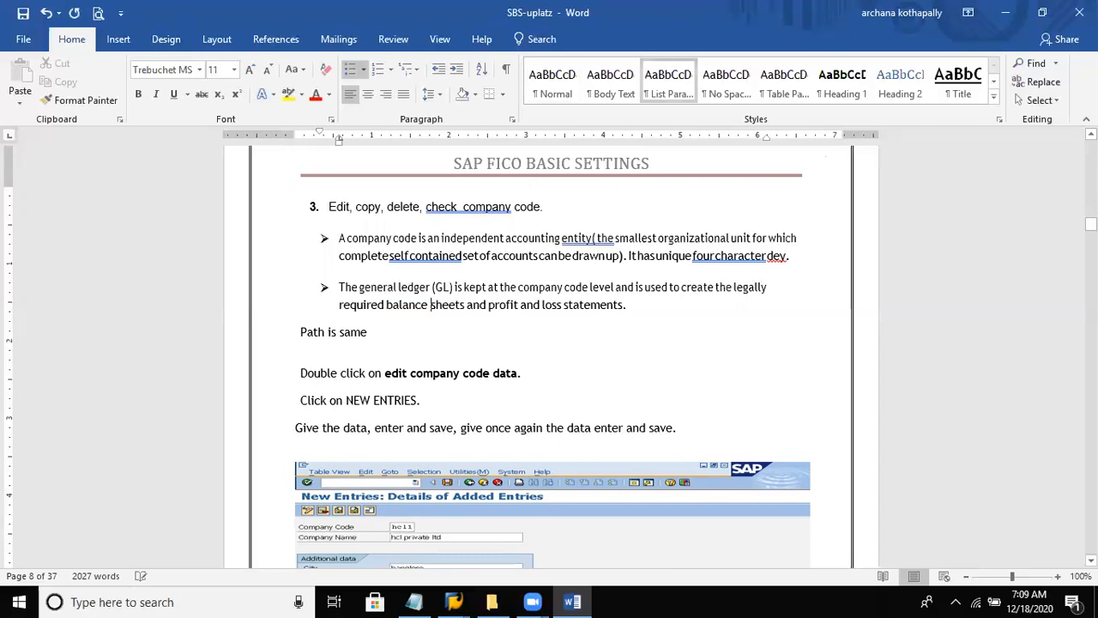
click(408, 256)
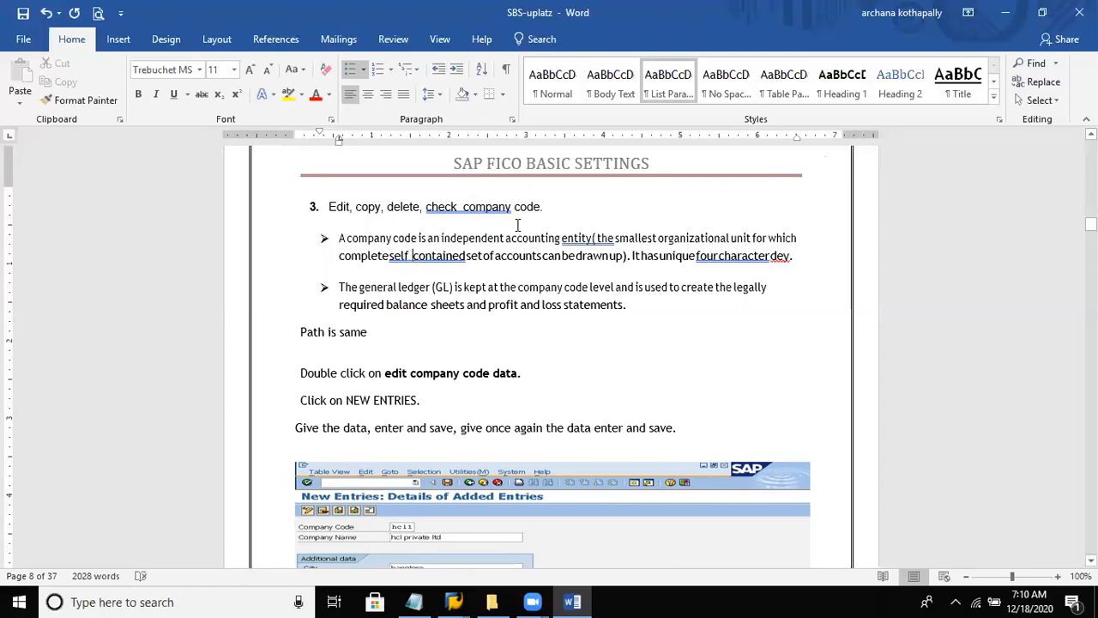
right_click(470, 207)
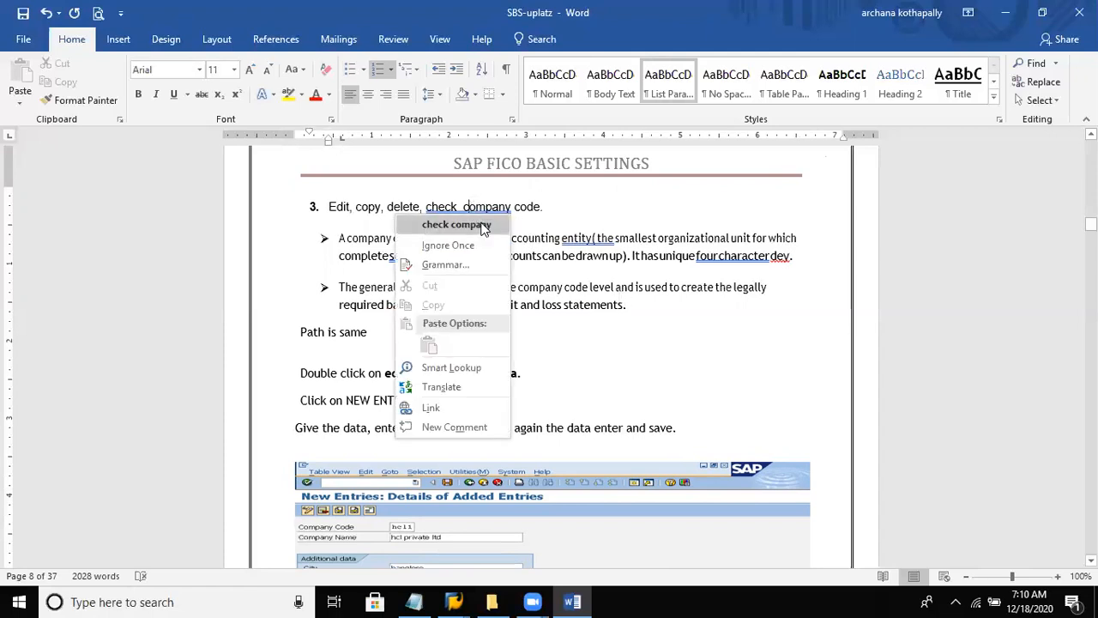
click(456, 225)
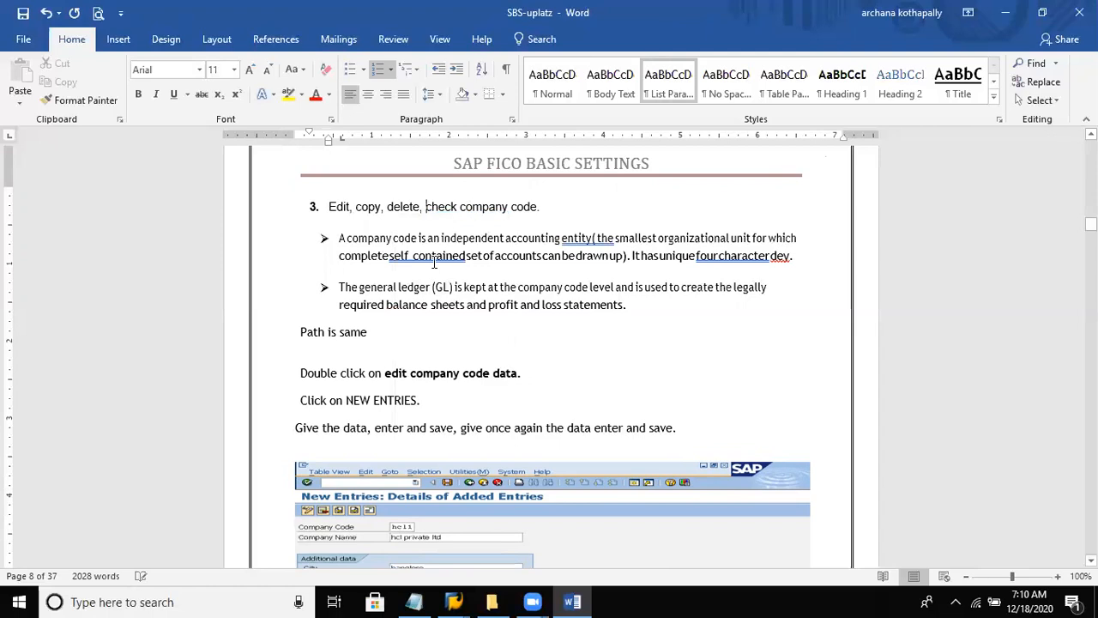
- Correct "self contained" to "self-contained", apply the suggested grammar correction to "four character", and save the document
right_click(424, 257)
click(420, 272)
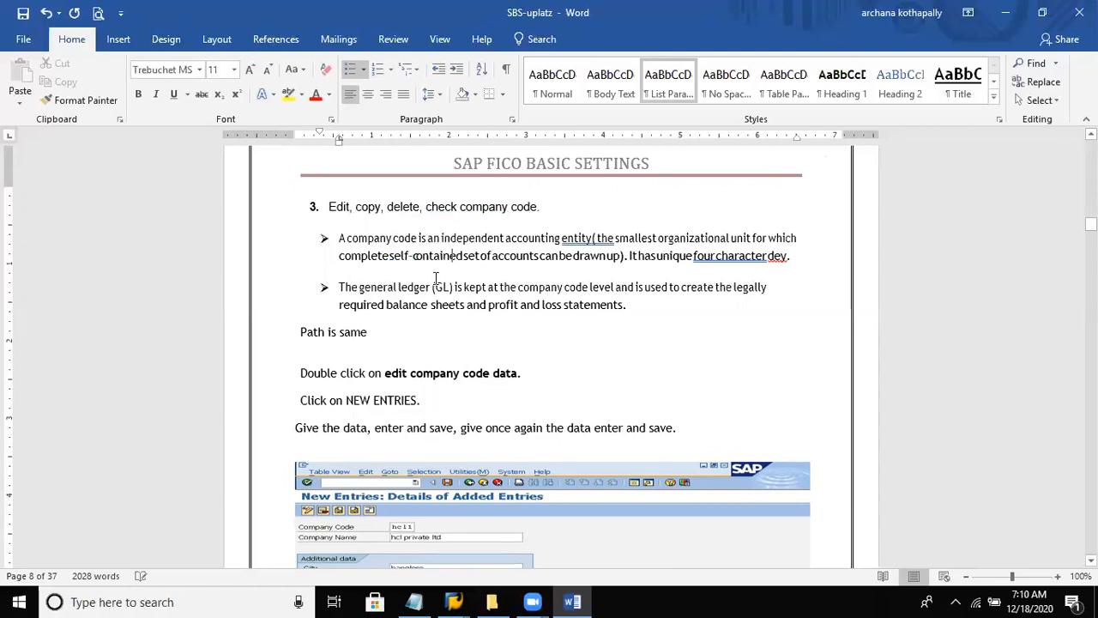
right_click(725, 257)
click(711, 273)
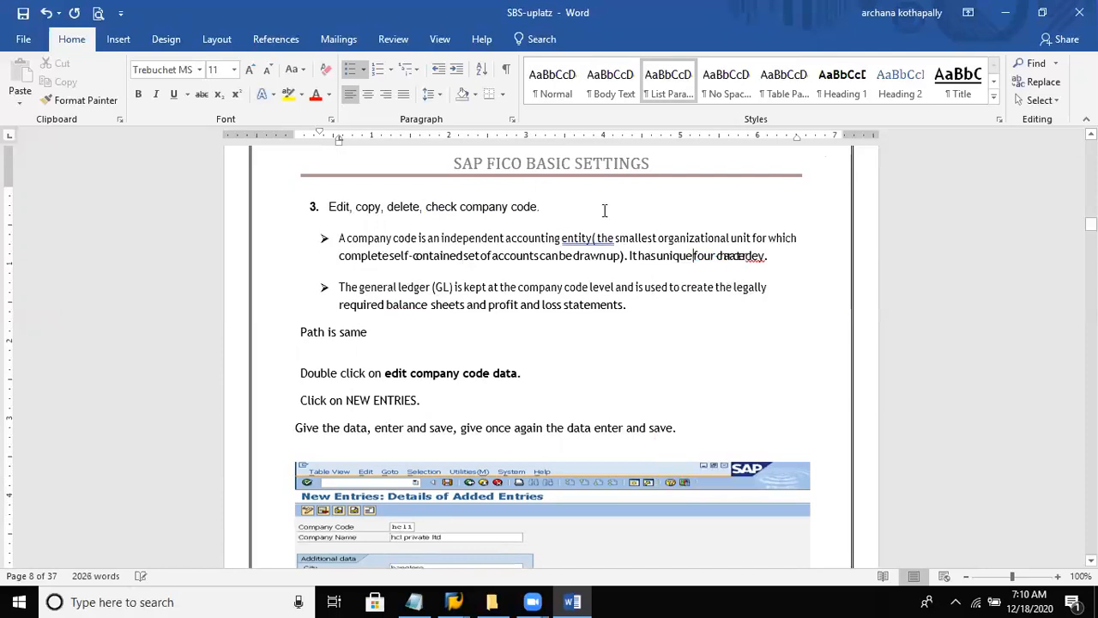
click(23, 14)
- Review the earlier notes on defining companies, setting countries and the transaction code list, back to the FI organizational structure diagram
scroll(469, 299, down, 10)
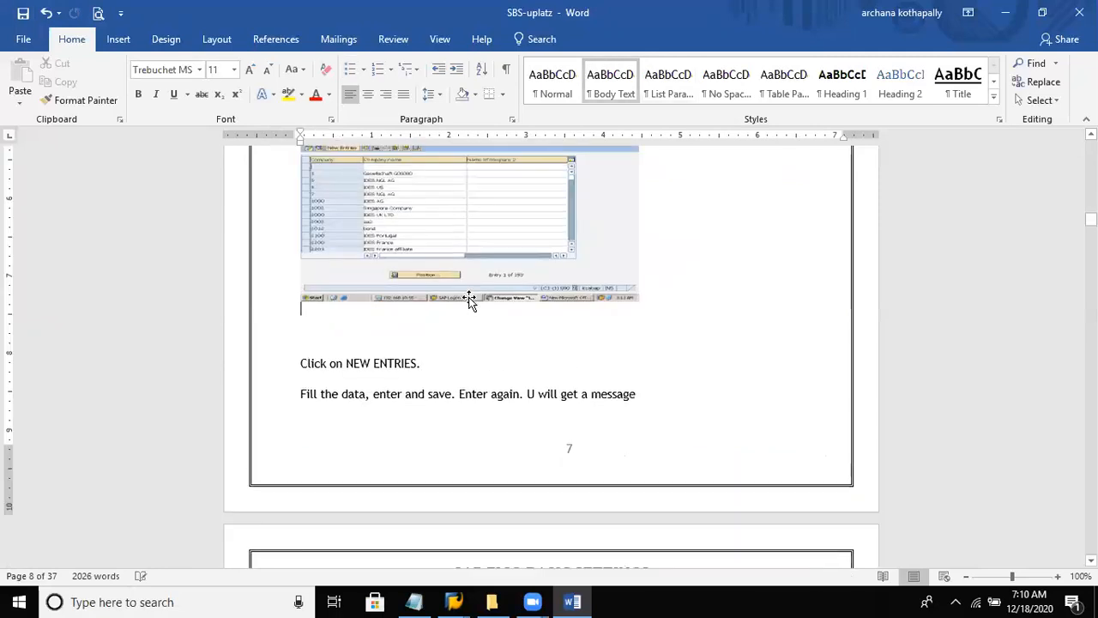
scroll(468, 298, down, 10)
click(468, 299)
scroll(468, 298, up, 10)
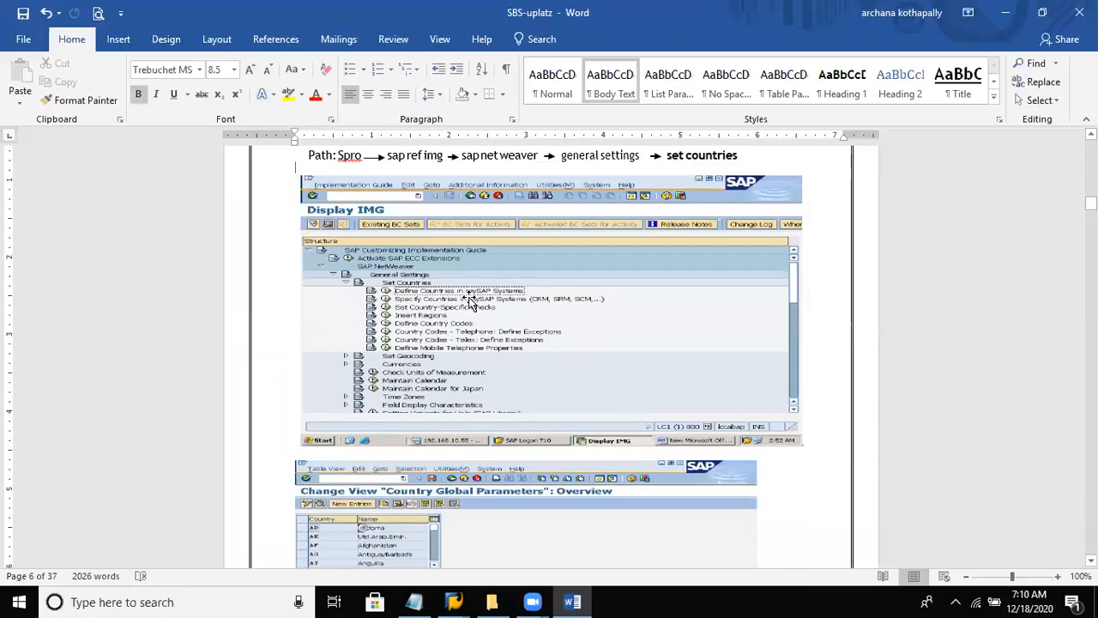
scroll(468, 298, up, 5)
click(470, 298)
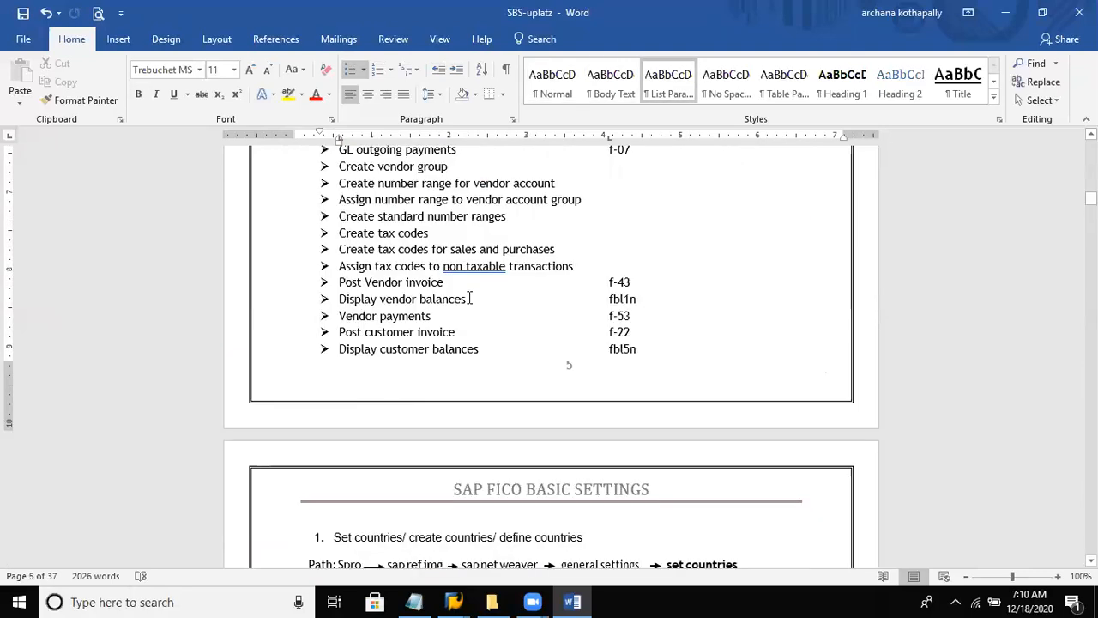
key(Page_Up)
key(Page_Up)
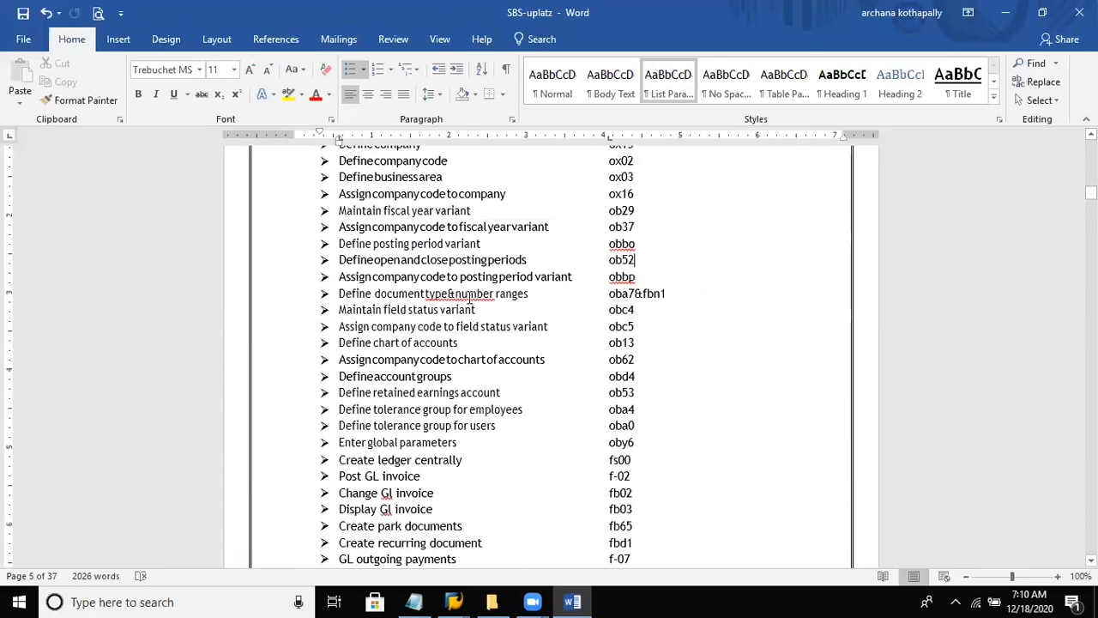
key(Page_Up)
key(Page_Up)
key(Page_Up)
key(Page_Up)
key(Page_Up)
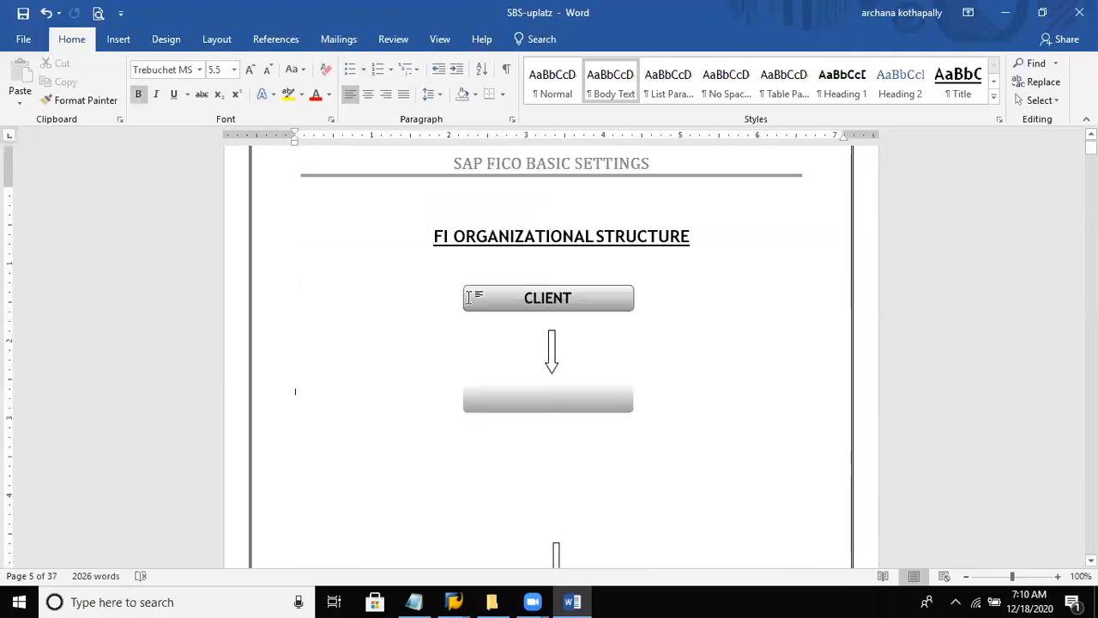
key(Page_Up)
key(Page_Up)
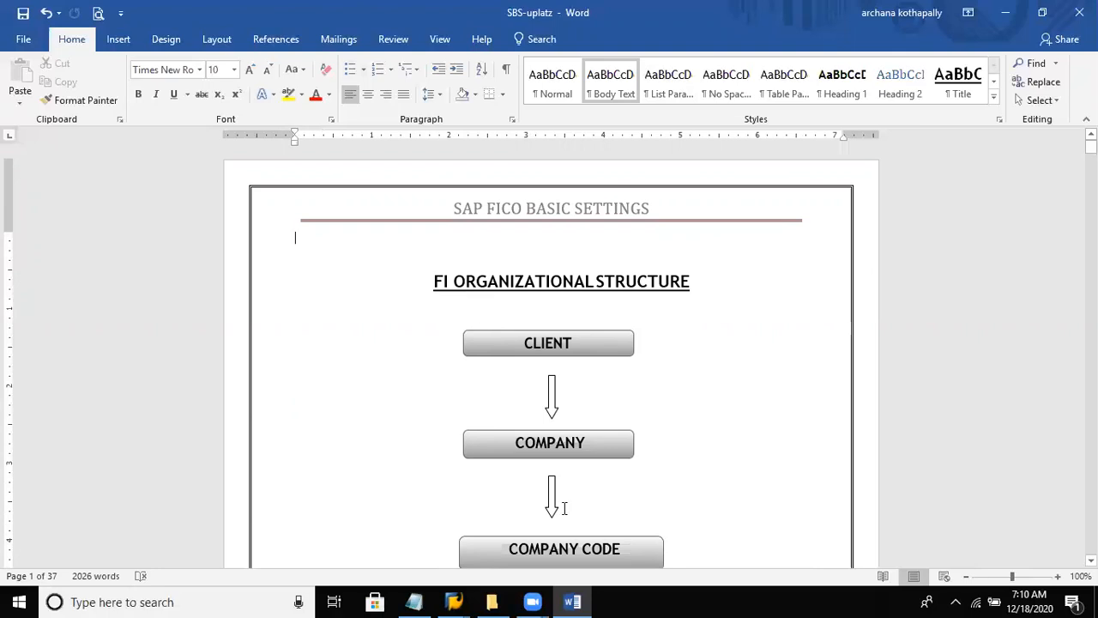
- Switch to the SAP Fico notes in Notepad and read the "Posting a General ledger Entry/Invoice" section with its first example
click(413, 602)
click(486, 258)
key(Down)
key(Down)
key(Down)
key(Down)
key(Down)
key(Down)
key(Down)
key(Down)
key(Down)
key(Down)
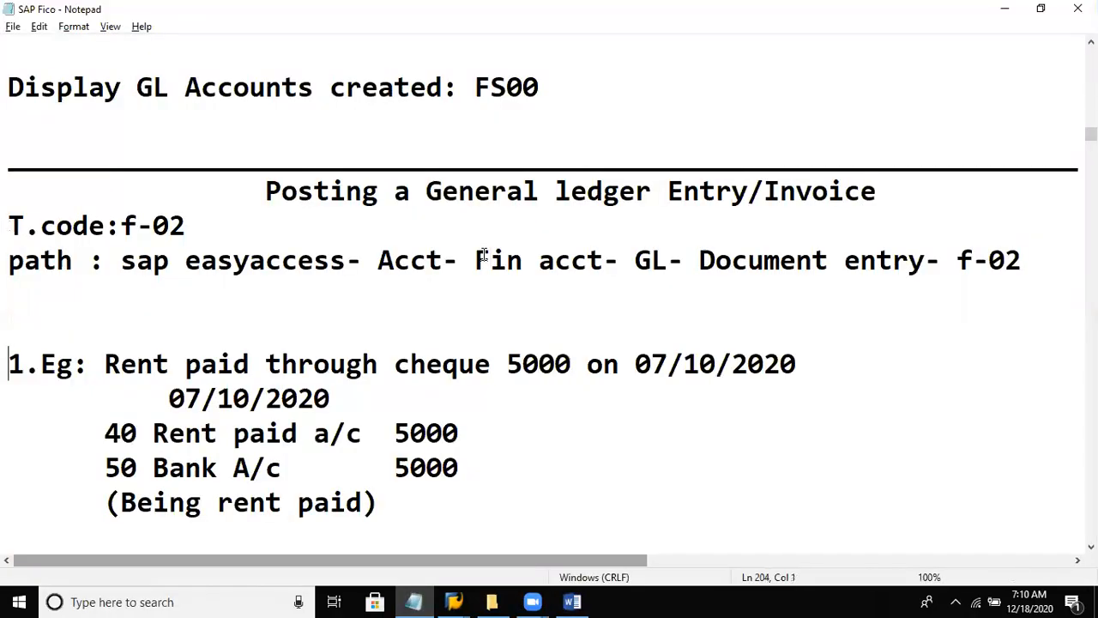
key(Down)
key(Down)
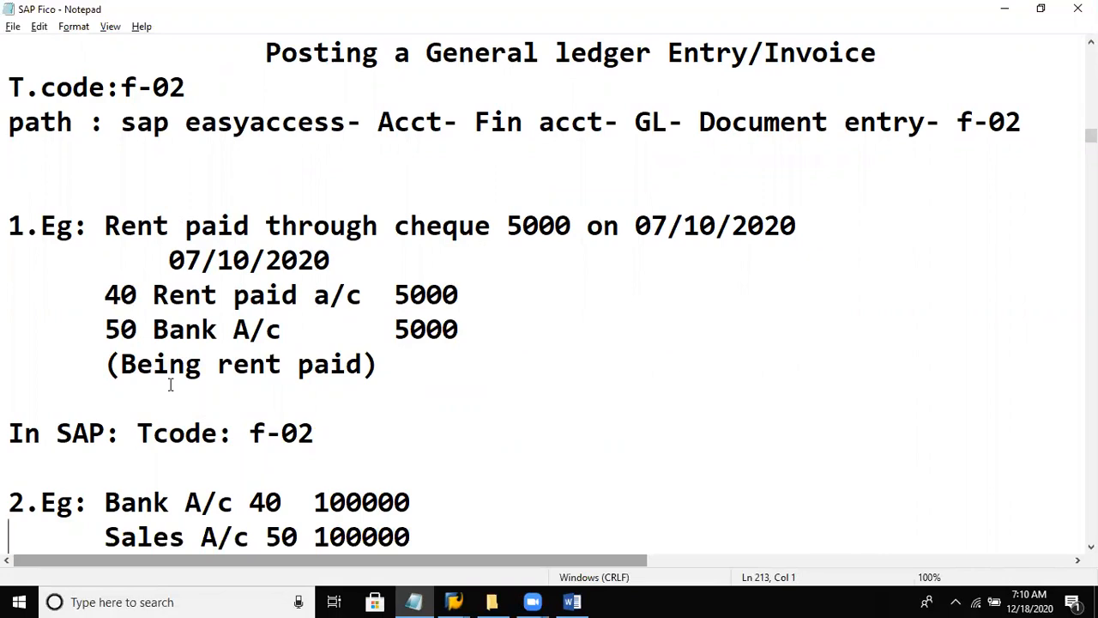
- Insert a blank line between the example sentence about rent paid through cheque and its dated journal entry
drag(110, 225, 829, 230)
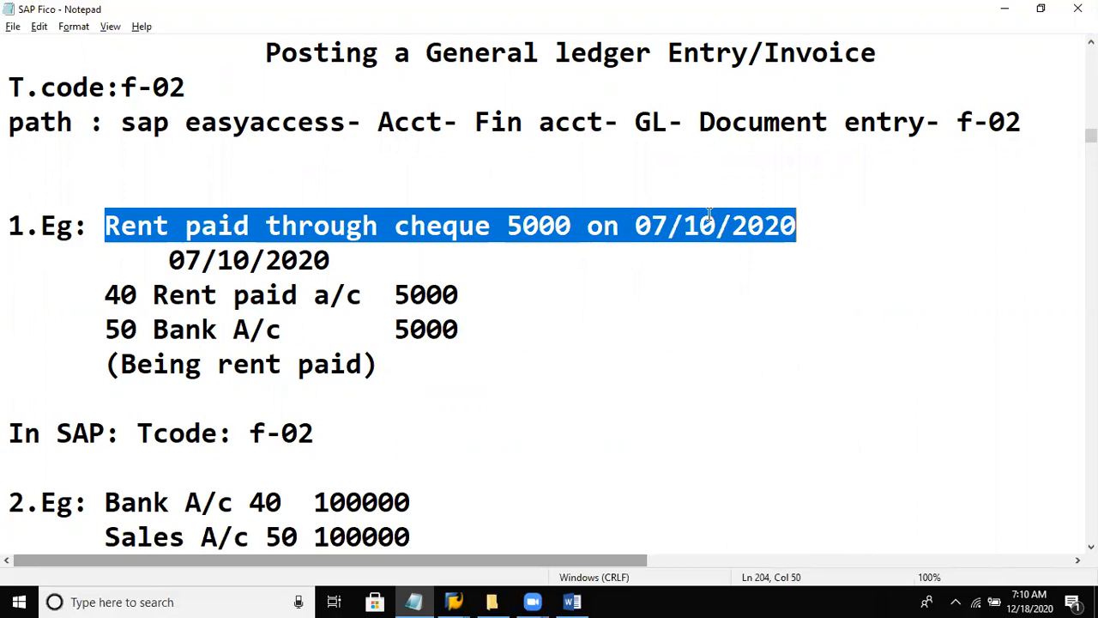
click(575, 264)
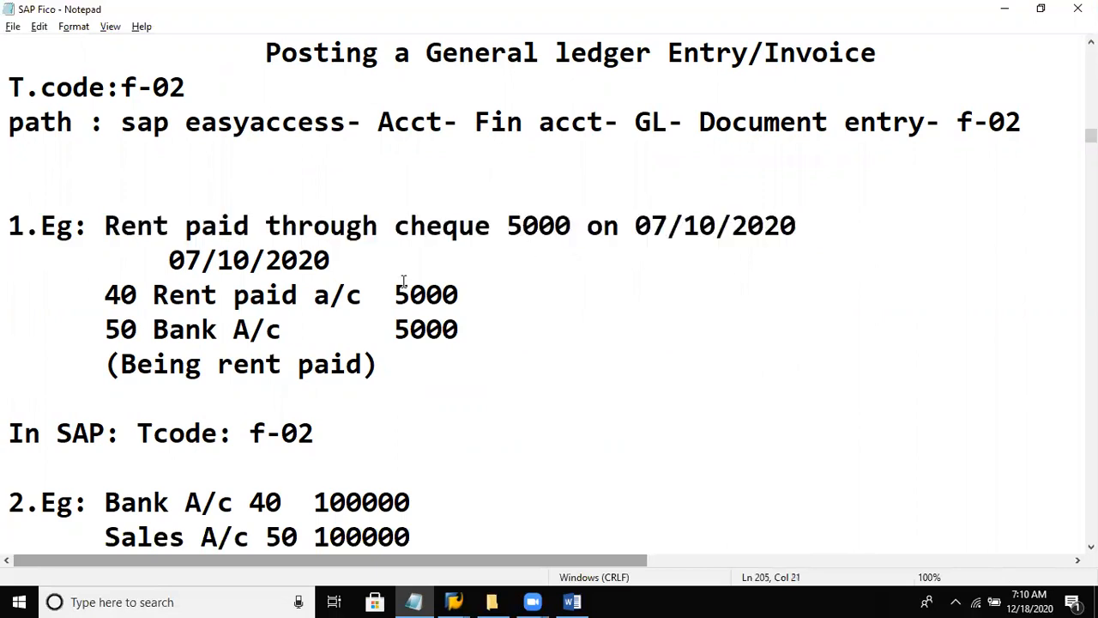
click(815, 214)
key(Return)
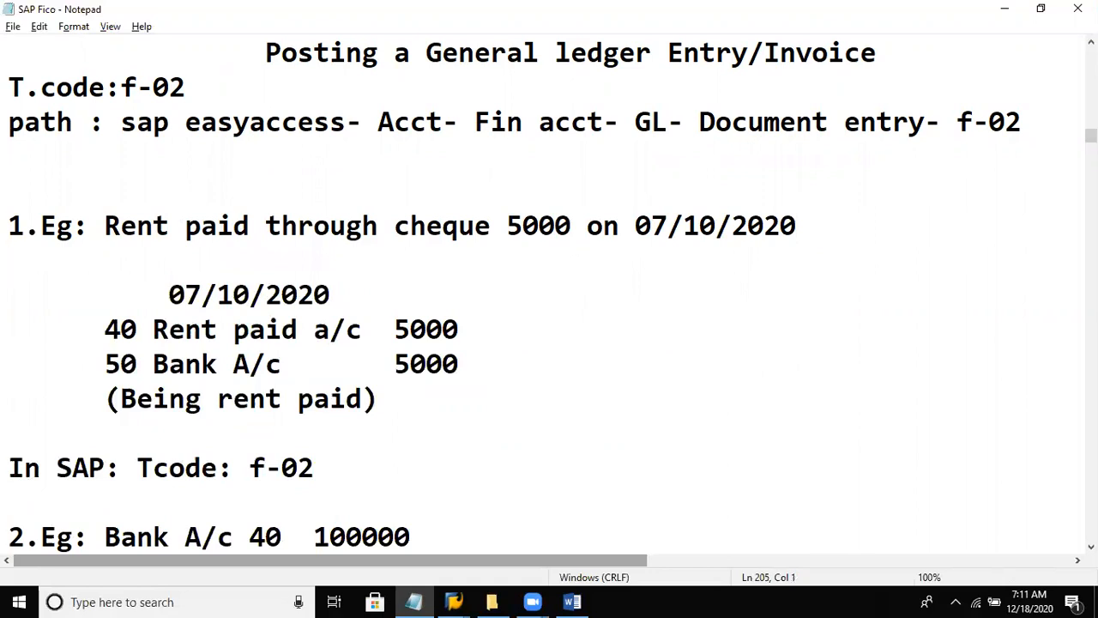
- Examine the rent journal entry's posting date, the rent paid and bank account lines, and posting key 40
drag(164, 330, 356, 347)
click(204, 296)
click(361, 365)
drag(169, 295, 331, 295)
click(268, 362)
drag(106, 329, 135, 330)
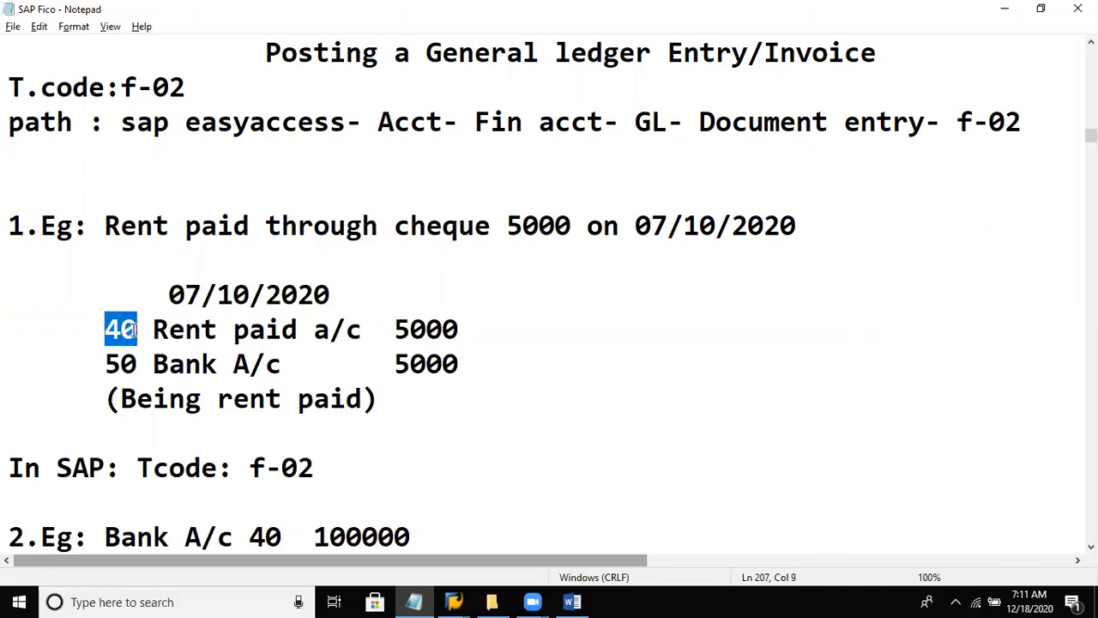